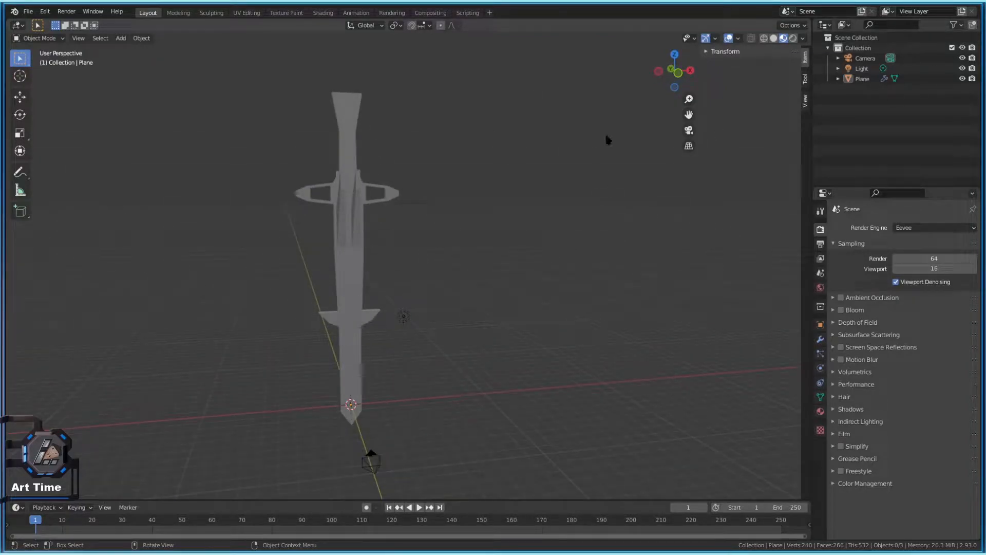
pyautogui.moveTo(381, 222); pyautogui.dragTo(242, 260, button='middle')
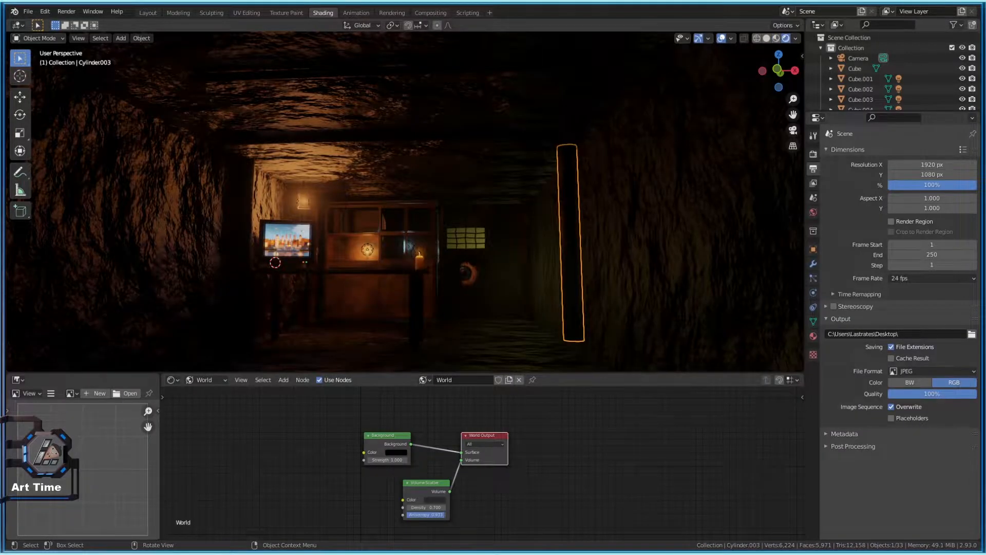
pyautogui.scroll(2, 406, 200)
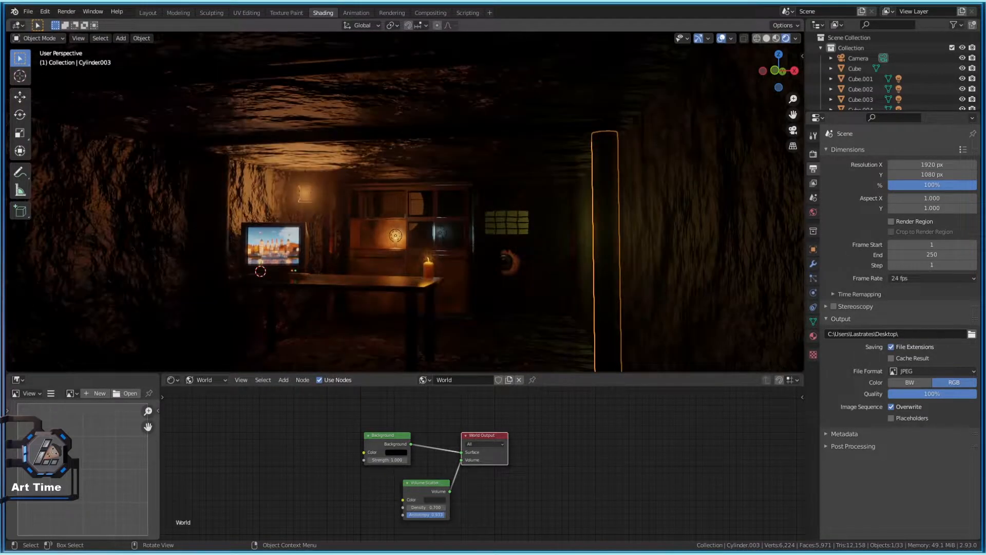
pyautogui.moveTo(405, 201); pyautogui.dragTo(426, 183, button='middle')
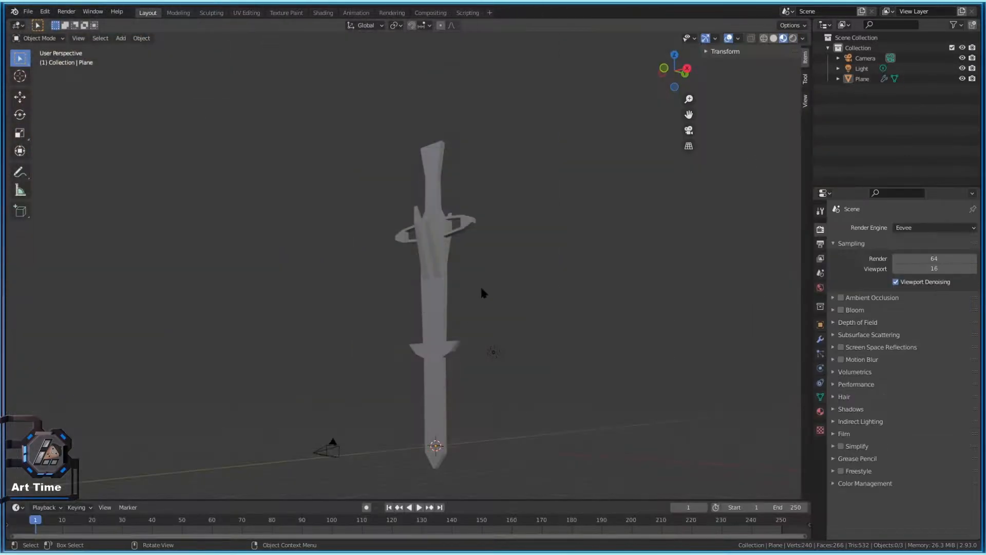
# Move the finished sword about 35 m along the negative X axis, away from the origin
pyautogui.moveTo(480, 285); pyautogui.dragTo(464, 310, button='middle')
pyautogui.click(396, 280)
pyautogui.scroll(3, 396, 280)
pyautogui.scroll(-3, 387, 282)
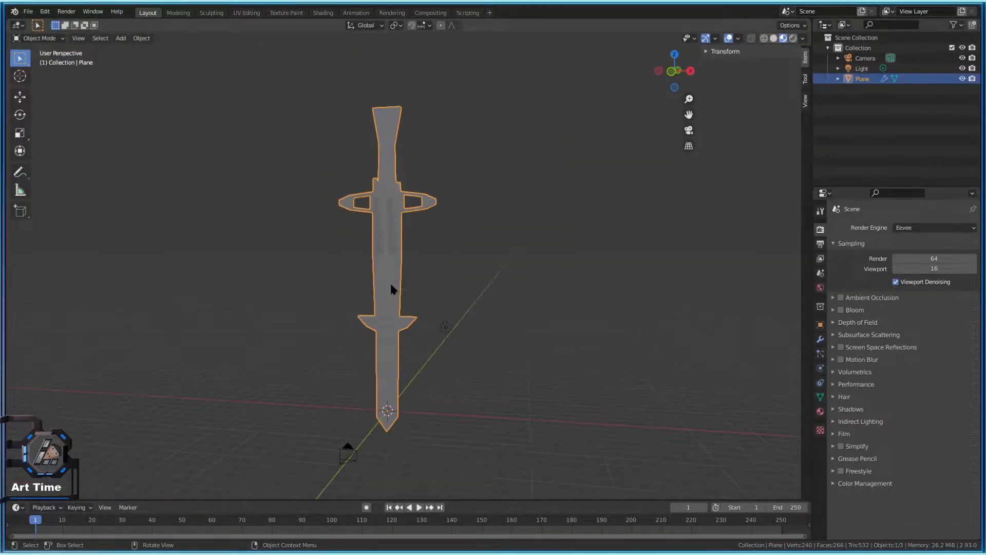
pyautogui.keyDown('shift'); pyautogui.moveTo(439, 337); pyautogui.dragTo(485, 308, button='middle'); pyautogui.keyUp('shift')
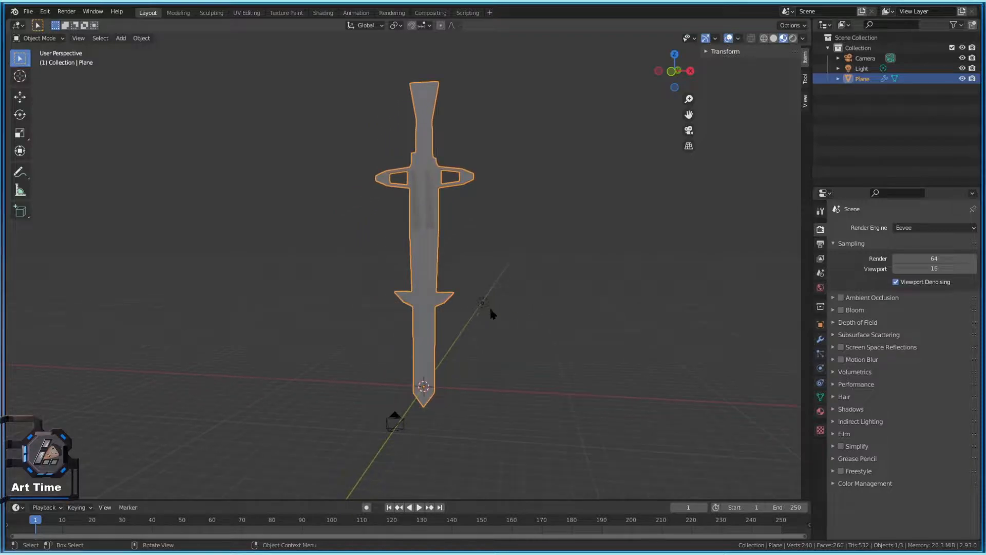
pyautogui.press('g')
pyautogui.press('x')
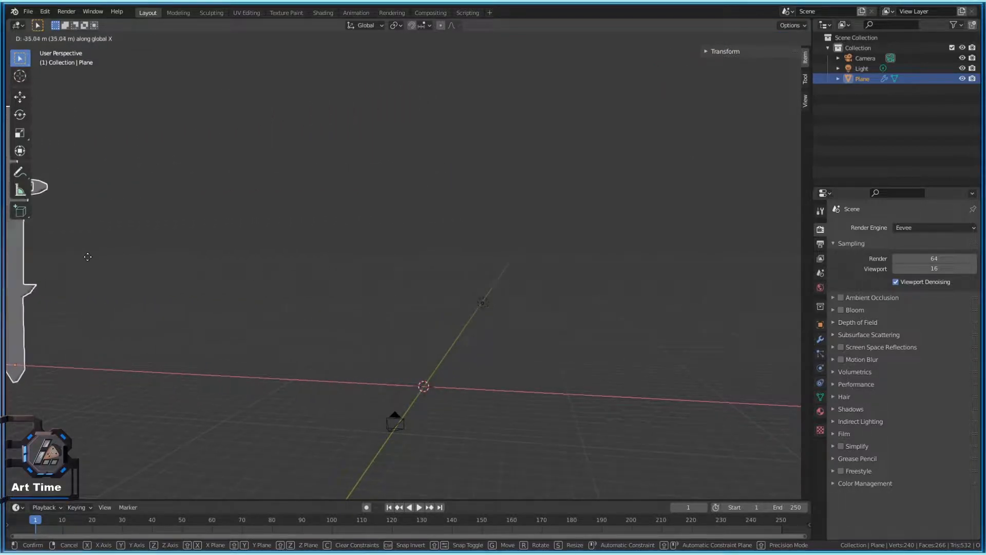
pyautogui.click(88, 257)
# Undo and redo the sword's move along X
pyautogui.hotkey('ctrl', 'z')
pyautogui.hotkey('ctrl', 'shift', 'z')
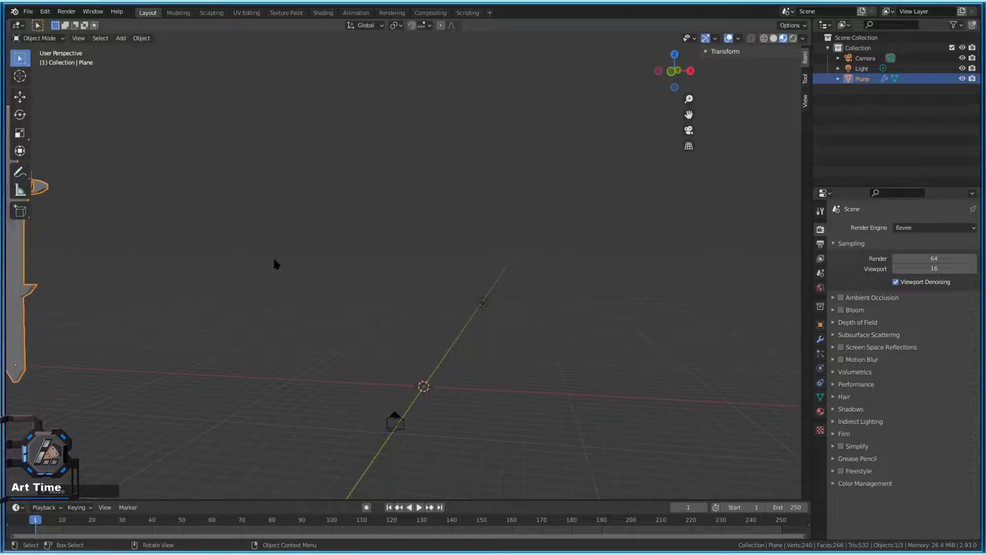
pyautogui.hotkey('ctrl', 'z')
pyautogui.moveTo(244, 259); pyautogui.dragTo(272, 257, button='middle')
pyautogui.hotkey('ctrl', 'shift', 'z')
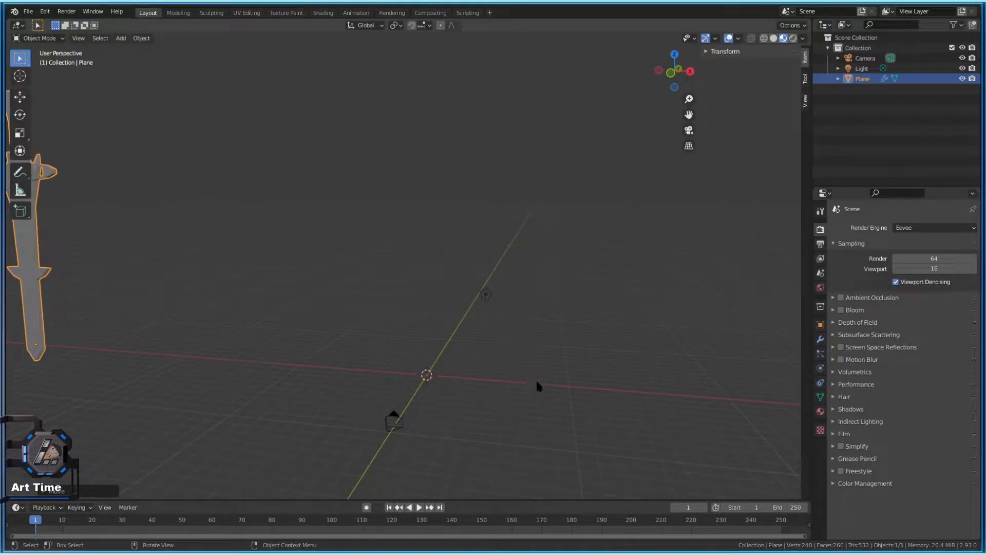
# Add a plane mesh at the origin and rotate it 90° about the X axis
pyautogui.moveTo(504, 414); pyautogui.dragTo(511, 329, button='middle')
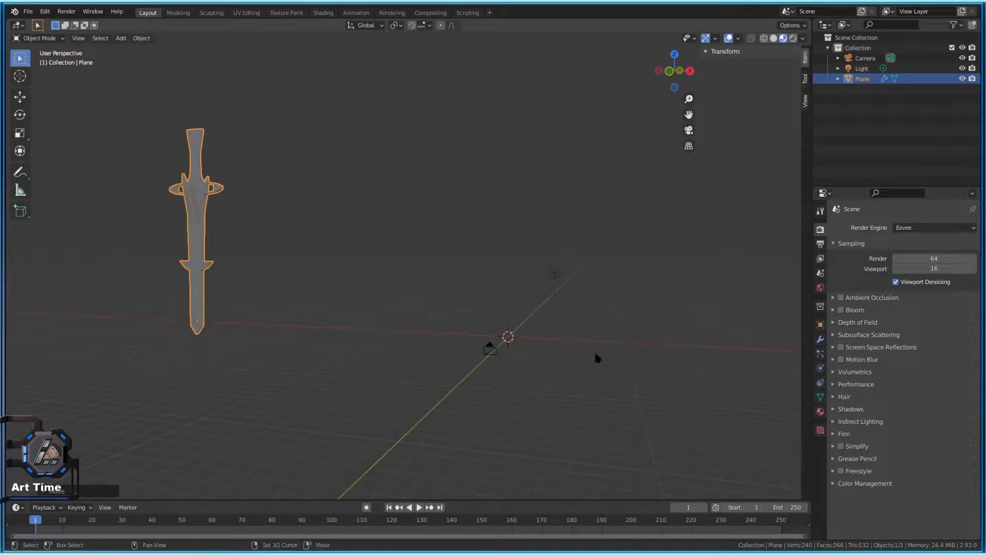
pyautogui.hotkey('shift', 'a')
pyautogui.moveTo(586, 342)
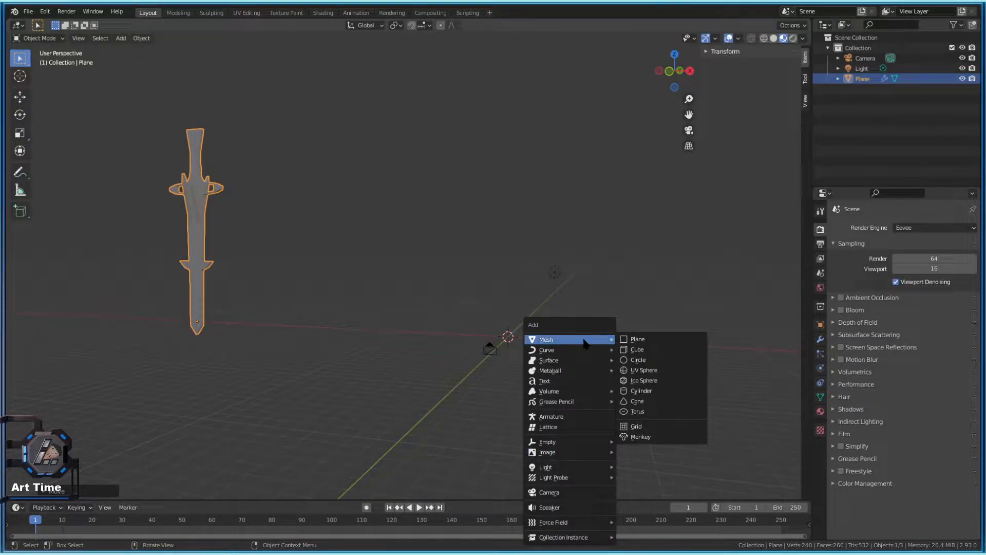
pyautogui.click(667, 340)
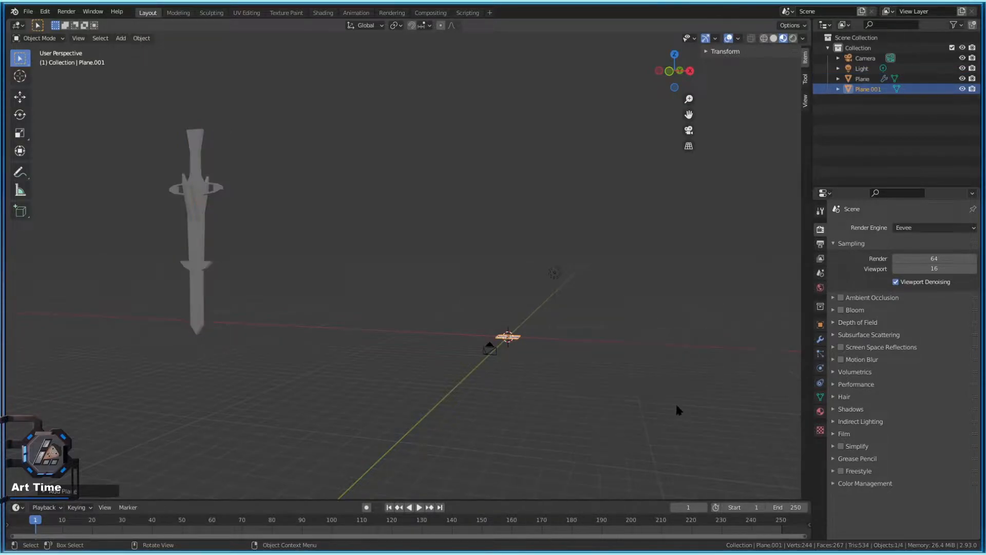
pyautogui.press('r')
pyautogui.press('x')
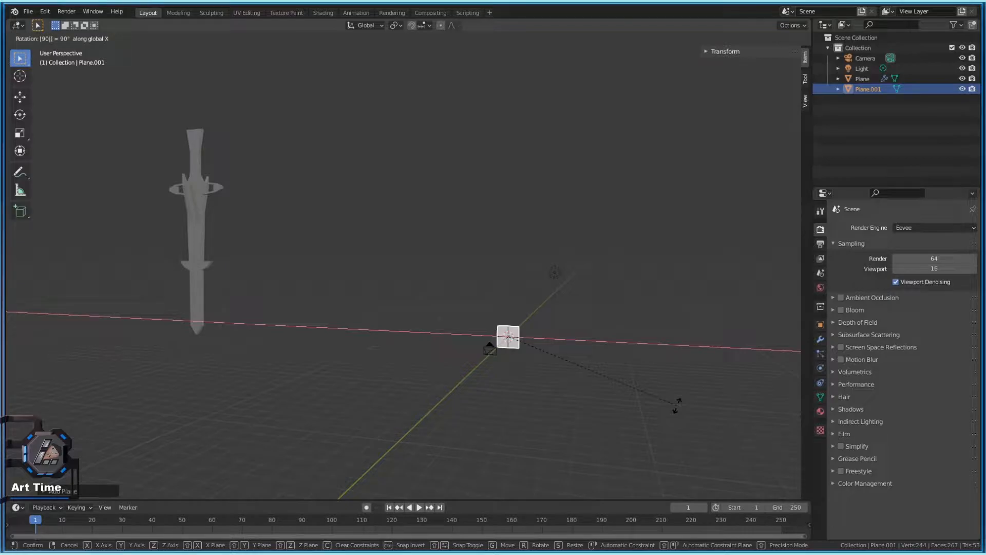
pyautogui.press('Return')
# Cut the upright plane with a centred vertical loop and delete the half on the negative X side
pyautogui.moveTo(569, 400); pyautogui.dragTo(425, 326, button='middle')
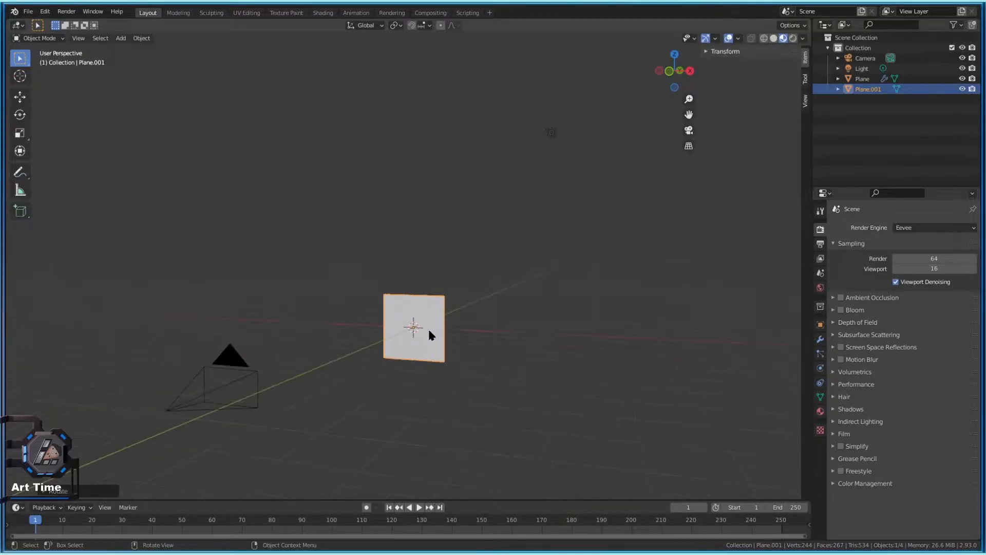
pyautogui.press('Tab')
pyautogui.hotkey('ctrl', 'r')
pyautogui.click(410, 351)
pyautogui.rightClick(409, 362)
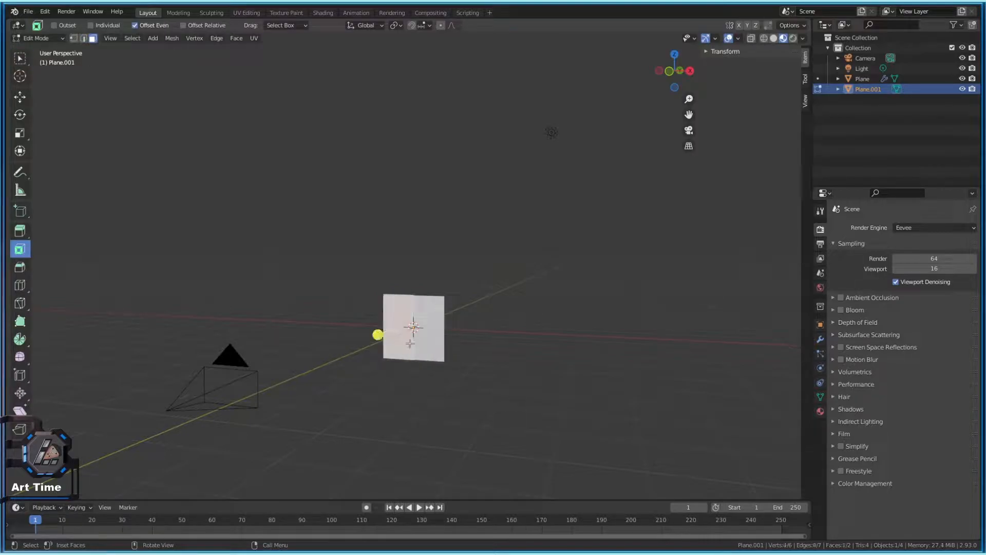
pyautogui.press('x')
pyautogui.click(378, 368)
pyautogui.scroll(2, 445, 368)
pyautogui.press('Tab')
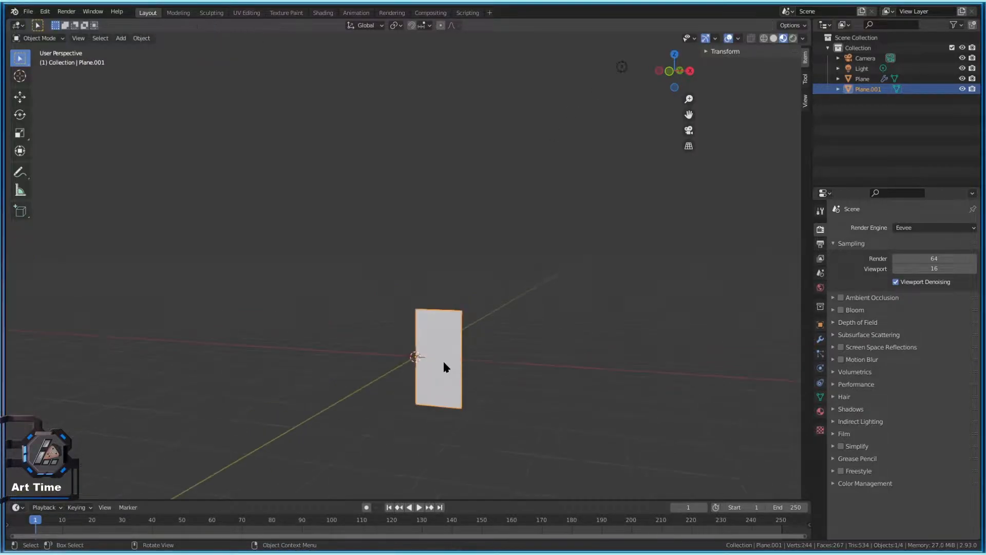
# Try to move the half plane's lower outer corner inward along X
pyautogui.moveTo(443, 361); pyautogui.dragTo(490, 398, button='middle')
pyautogui.press('Tab')
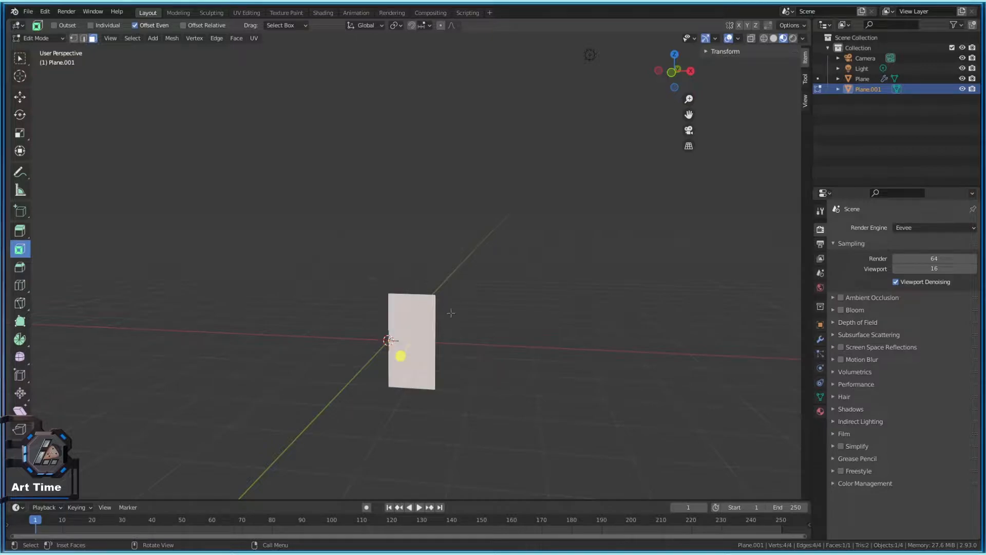
pyautogui.moveTo(485, 329); pyautogui.dragTo(464, 385, button='middle')
pyautogui.press('2')
pyautogui.moveTo(496, 419); pyautogui.dragTo(513, 411, button='middle')
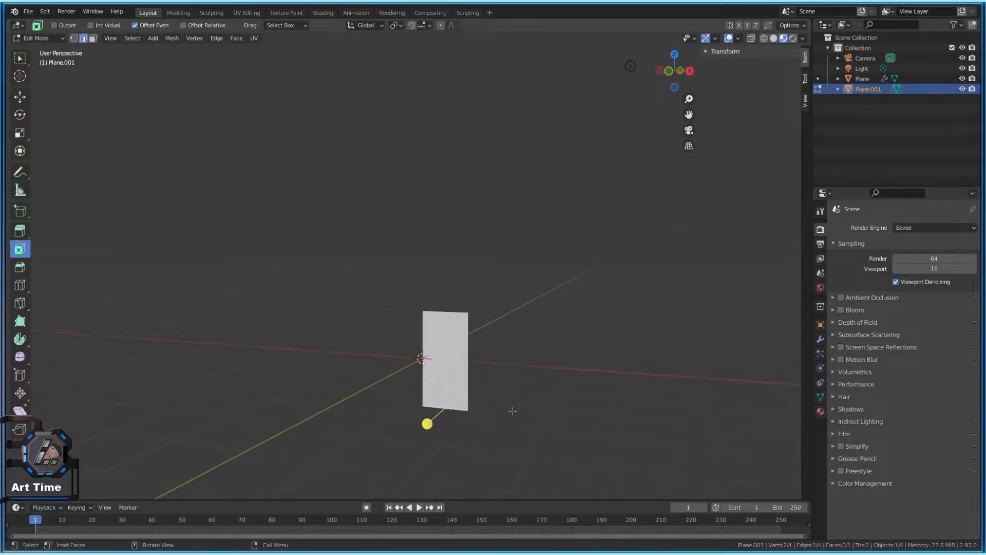
pyautogui.press('g')
pyautogui.press('x')
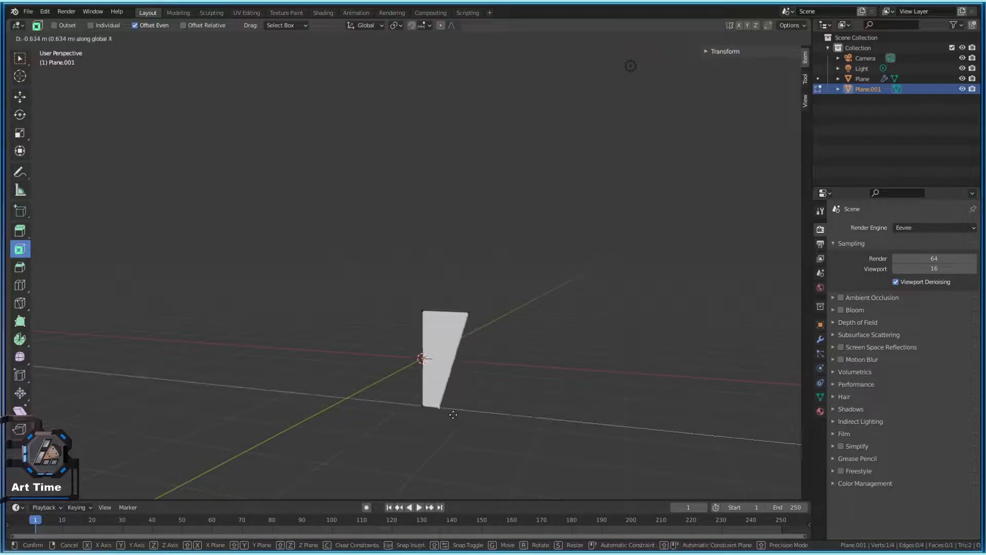
pyautogui.click(411, 421)
# Undo the corner move on the half plane
pyautogui.moveTo(411, 420); pyautogui.dragTo(327, 266, button='middle')
pyautogui.moveTo(263, 219); pyautogui.dragTo(353, 242, button='middle')
pyautogui.scroll(2, 353, 243)
pyautogui.press('Tab')
pyautogui.press('Tab')
pyautogui.press('1')
pyautogui.click(396, 460)
pyautogui.hotkey('ctrl', 'z')
pyautogui.hotkey('ctrl', 'z')
pyautogui.hotkey('ctrl', 'z')
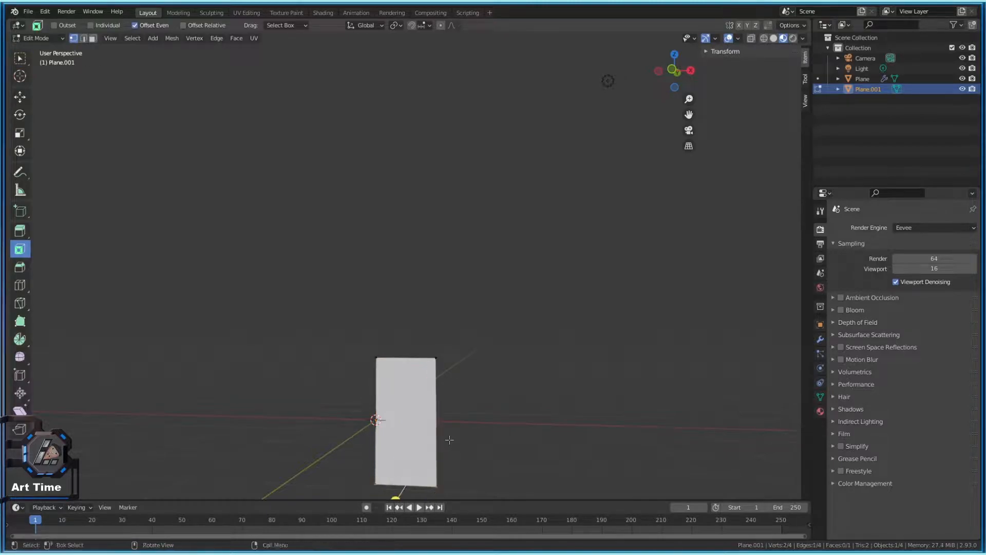
# Add a Mirror modifier on the X axis to the half plane and enter Edit Mode
pyautogui.moveTo(473, 428); pyautogui.dragTo(375, 431, button='middle')
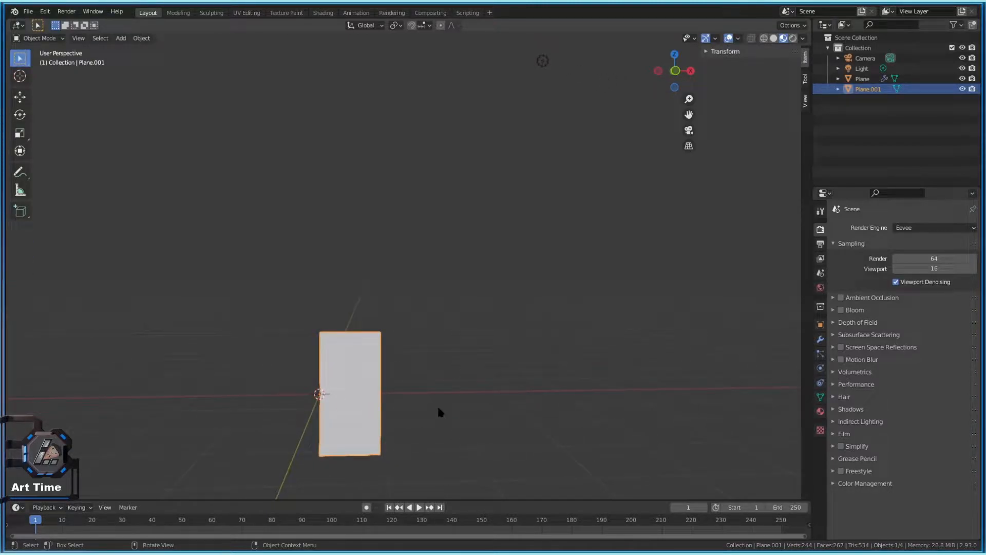
pyautogui.click(820, 339)
pyautogui.click(868, 229)
pyautogui.click(770, 348)
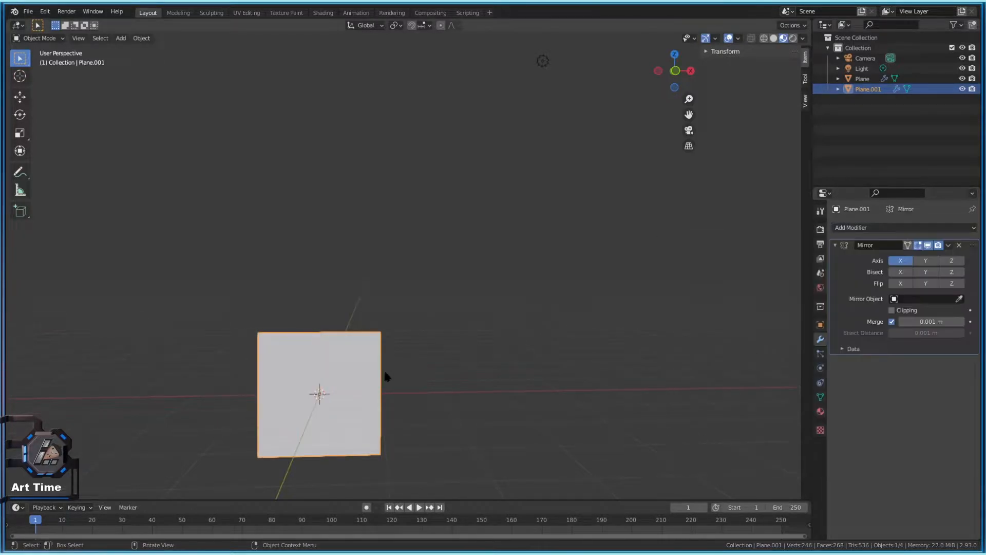
pyautogui.press('Tab')
pyautogui.keyDown('shift'); pyautogui.moveTo(370, 396); pyautogui.dragTo(394, 355, button='middle'); pyautogui.keyUp('shift')
pyautogui.press('2')
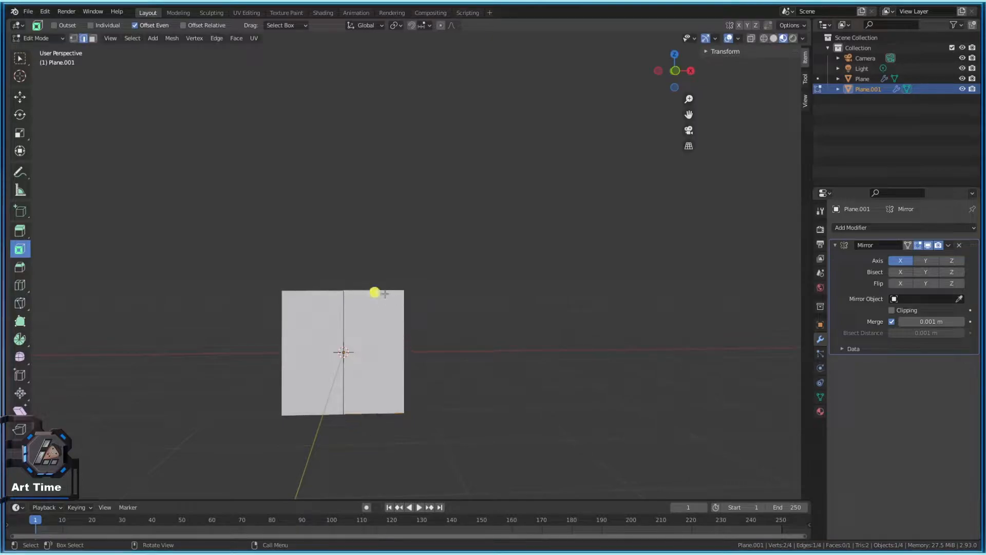
pyautogui.press('g')
pyautogui.press('z')
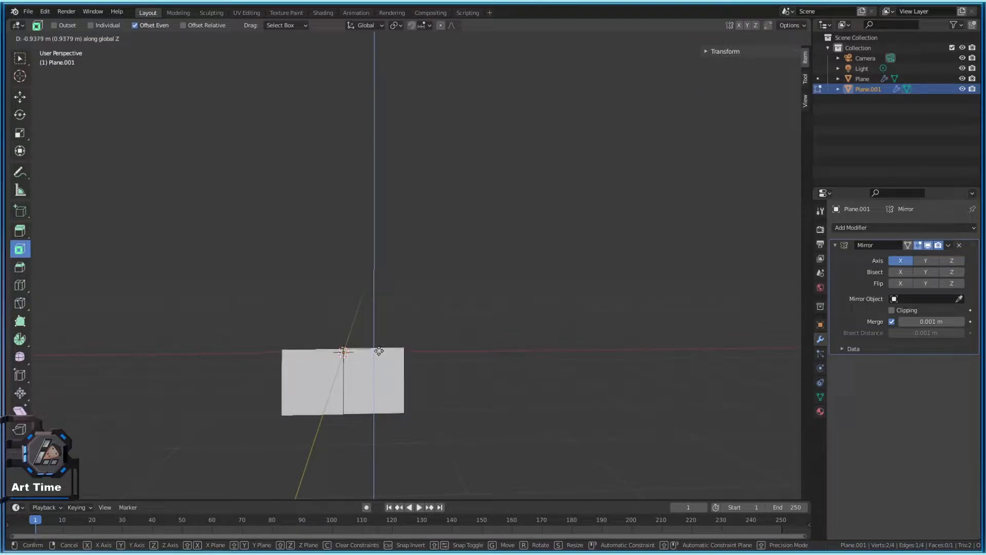
pyautogui.click(374, 292)
# Move the plane's lower outer vertex inward along X to taper the mirrored shape downward
pyautogui.click(403, 414)
pyautogui.press('g')
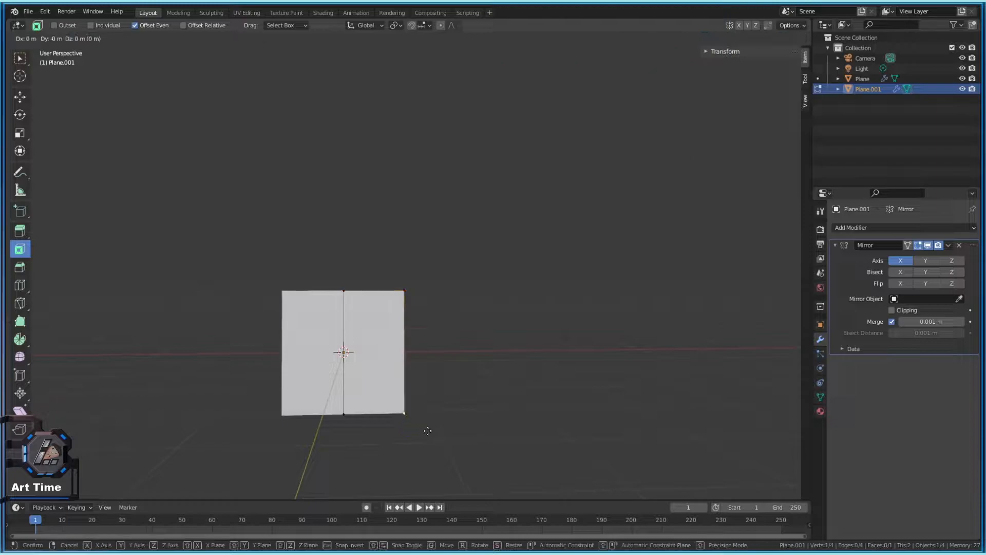
pyautogui.press('x')
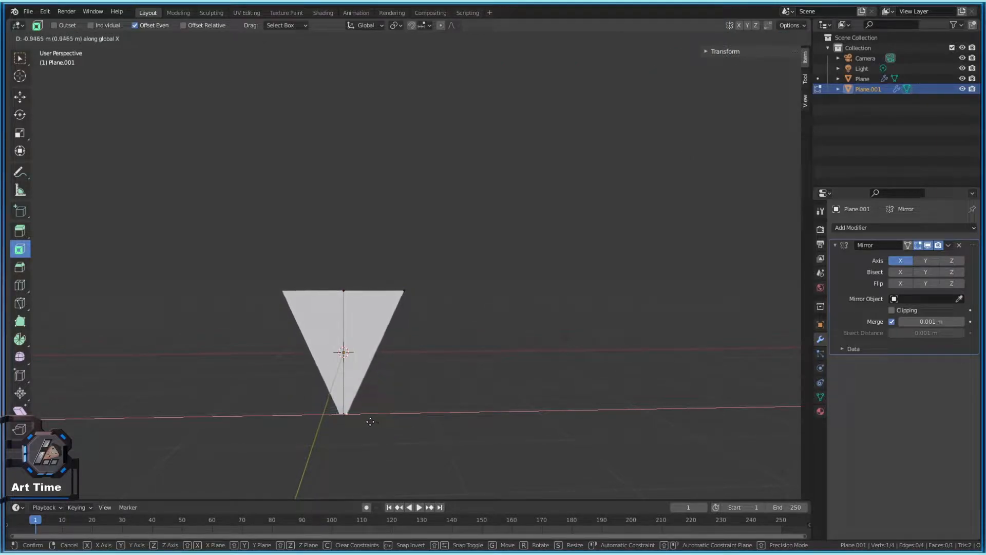
pyautogui.click(359, 430)
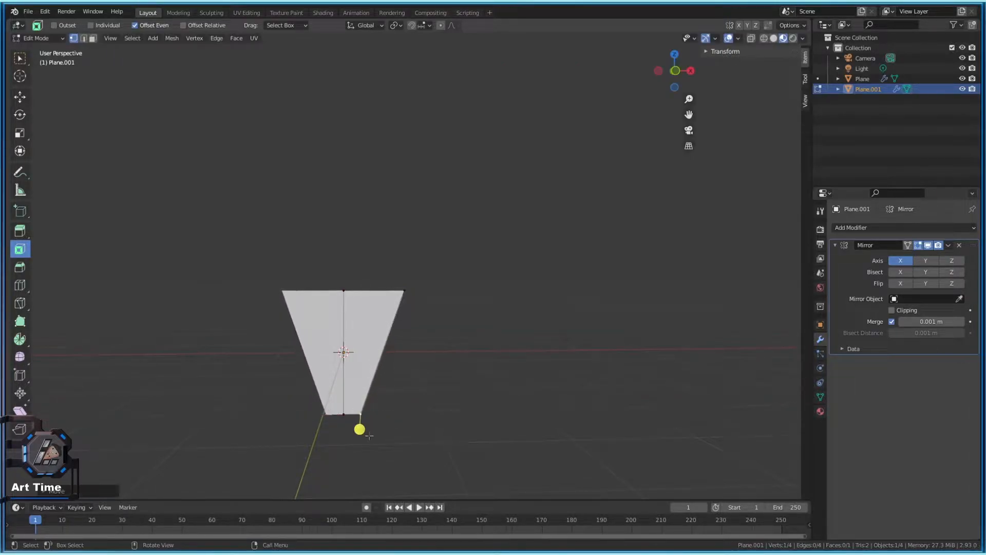
# Shift the lower outer vertex slightly outward along X
pyautogui.press('KP_Decimal')
pyautogui.scroll(-3, 384, 334)
pyautogui.press('g')
pyautogui.press('x')
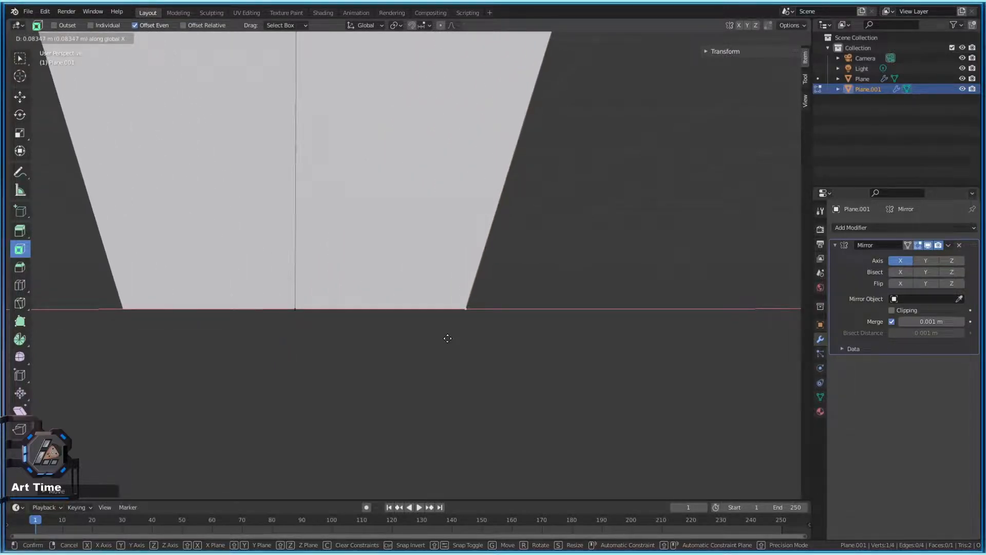
pyautogui.click(464, 313)
# Move the lower outer vertex inward along X almost to the mirror line
pyautogui.scroll(-6, 399, 363)
pyautogui.press('g')
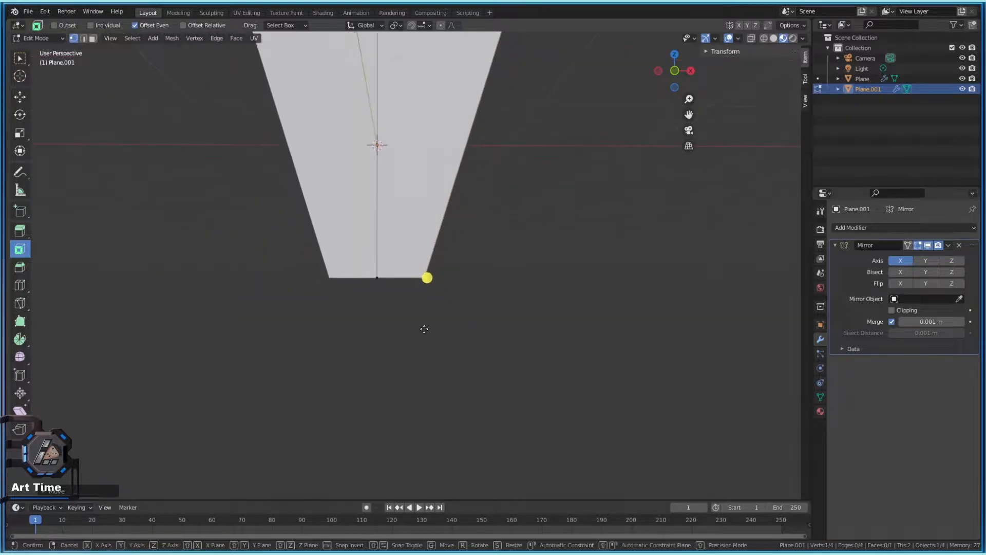
pyautogui.press('x')
pyautogui.click(379, 278)
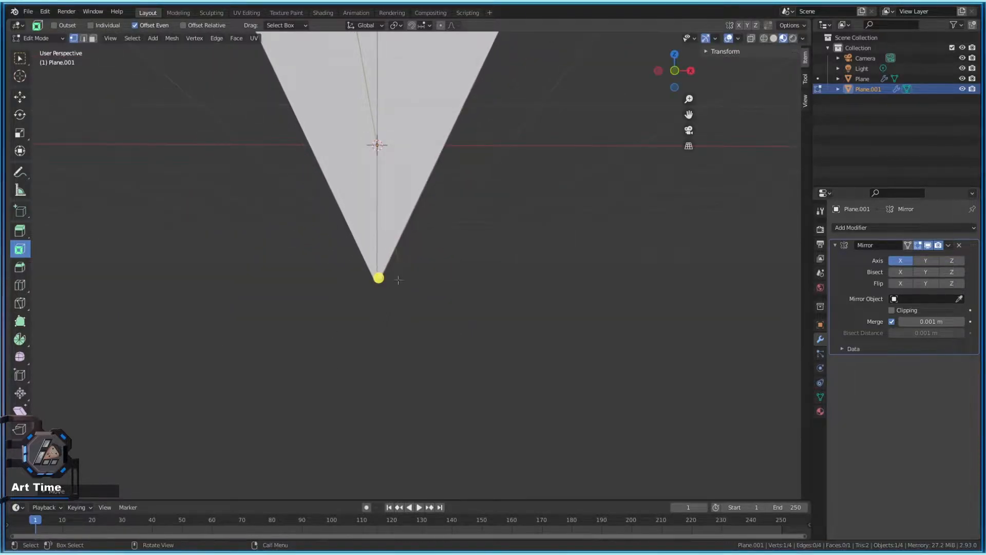
# Refine the lower vertex's X position so the blade ends in a narrow flat tip, and inspect it in Object Mode
pyautogui.scroll(5, 382, 360)
pyautogui.scroll(-5, 381, 366)
pyautogui.press('g')
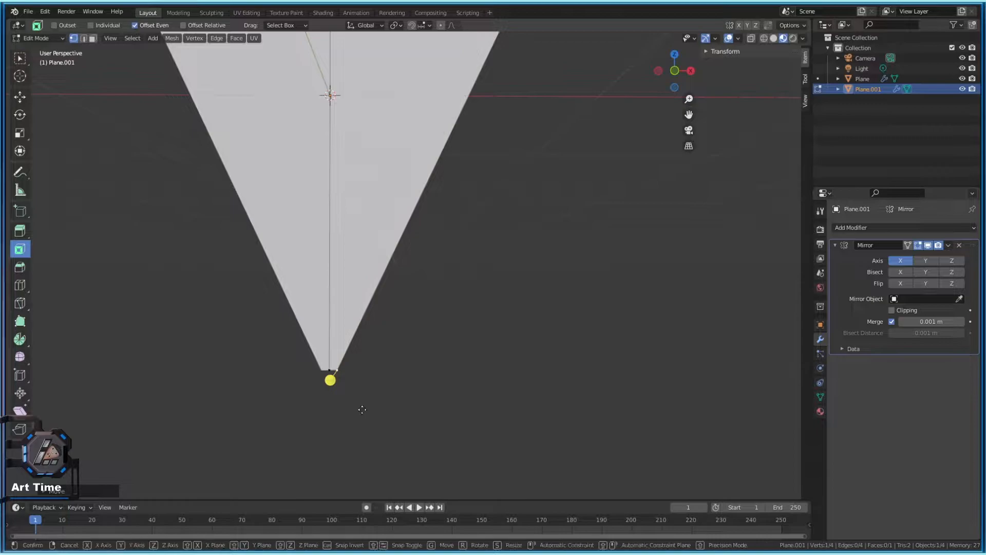
pyautogui.press('x')
pyautogui.click(358, 409)
pyautogui.scroll(4, 355, 411)
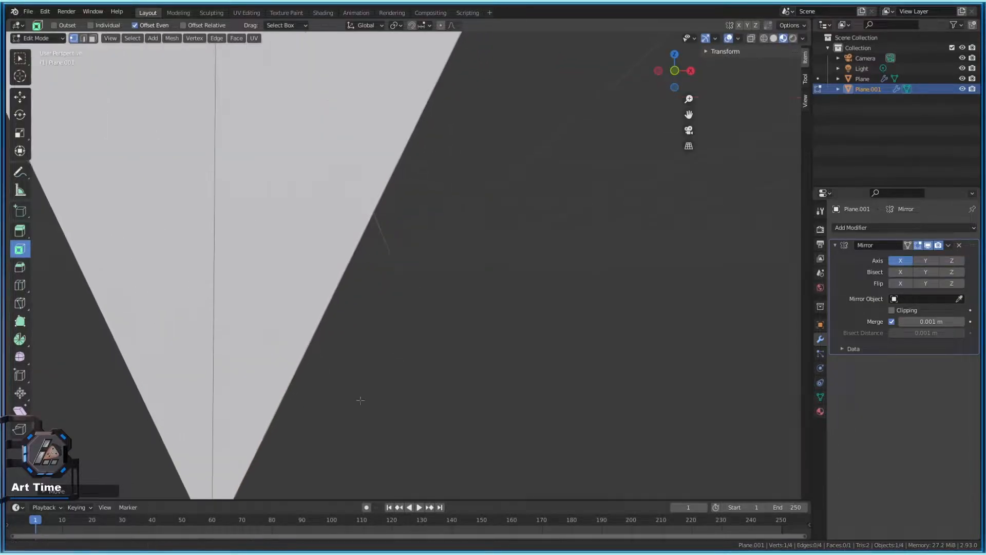
pyautogui.keyDown('shift'); pyautogui.moveTo(287, 420); pyautogui.dragTo(297, 380, button='middle'); pyautogui.keyUp('shift')
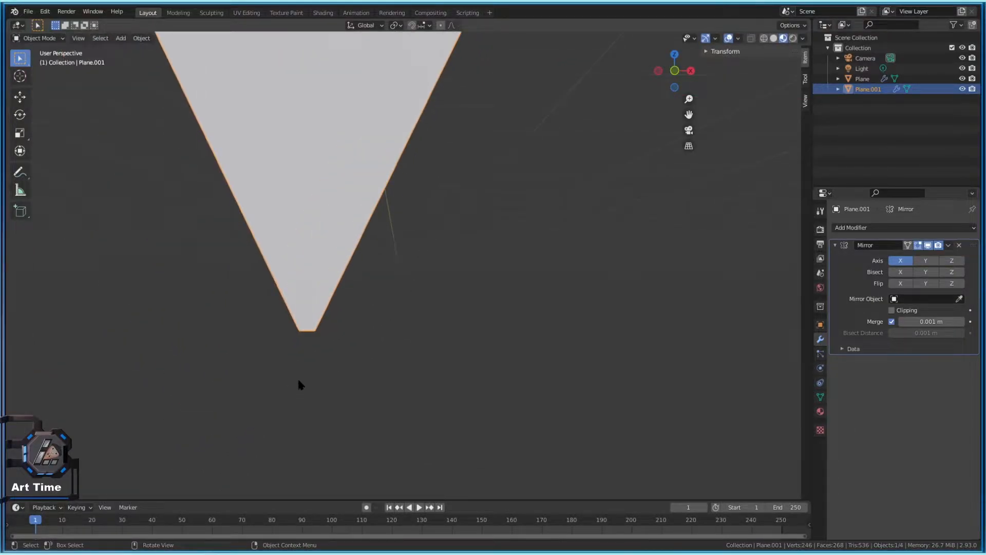
pyautogui.scroll(1, 300, 356)
pyautogui.scroll(-4, 373, 326)
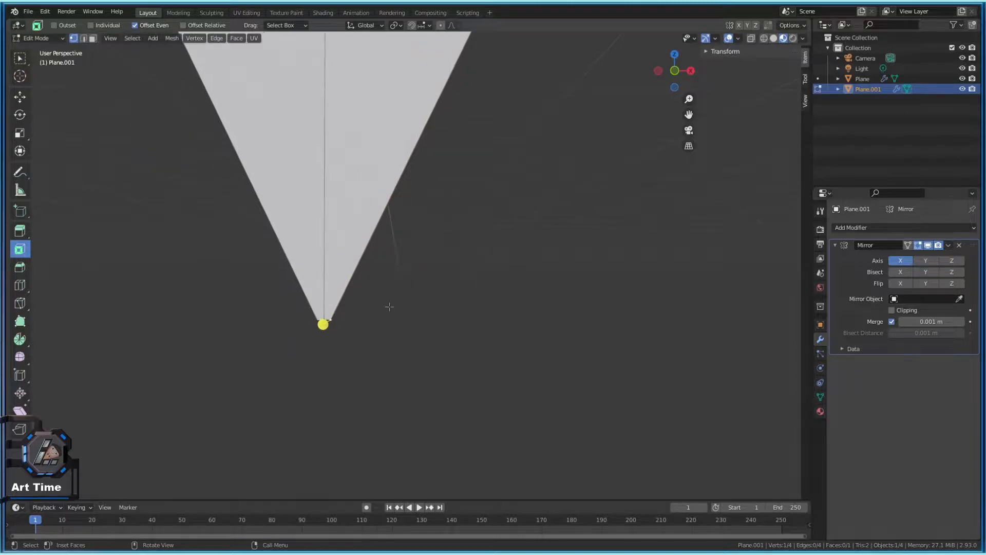
# Extrude the upper edge of the tapered blade tip and raise the new edge along Z
pyautogui.keyDown('shift'); pyautogui.moveTo(501, 164); pyautogui.dragTo(489, 315, button='middle'); pyautogui.keyUp('shift')
pyautogui.press('2')
pyautogui.click(437, 199)
pyautogui.scroll(-4, 427, 216)
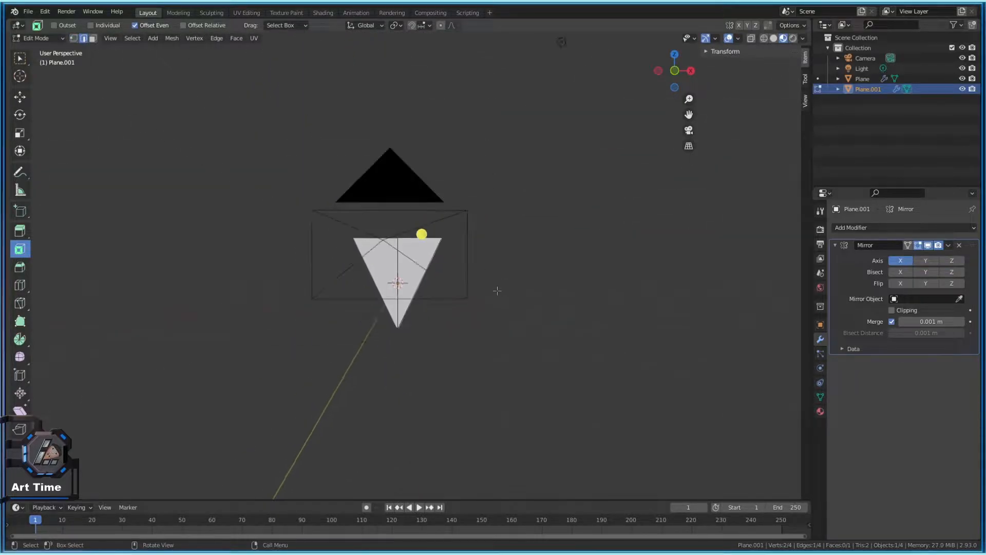
pyautogui.keyDown('shift'); pyautogui.moveTo(418, 234); pyautogui.dragTo(425, 275, button='middle'); pyautogui.keyUp('shift')
pyautogui.scroll(6, 441, 287)
pyautogui.press('e')
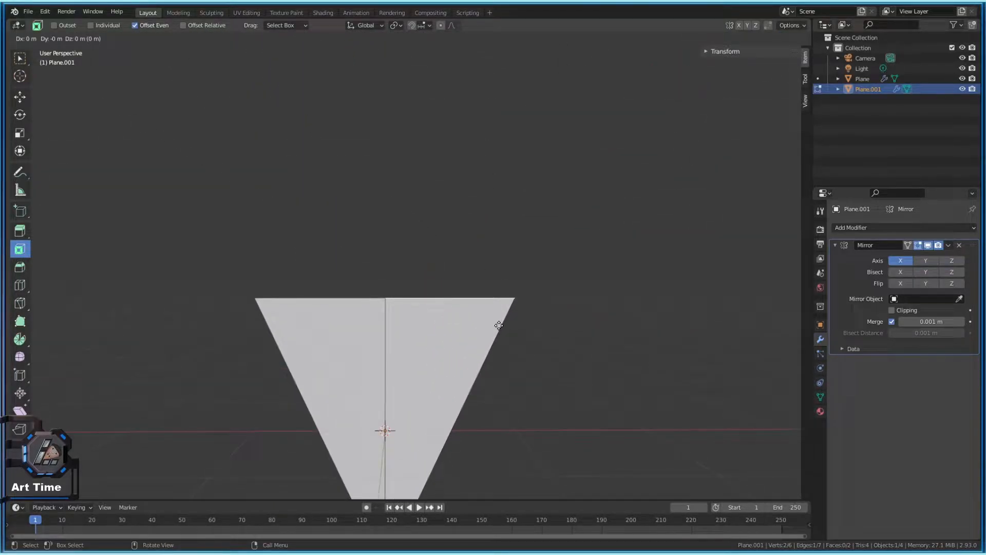
pyautogui.press('g')
pyautogui.press('Escape')
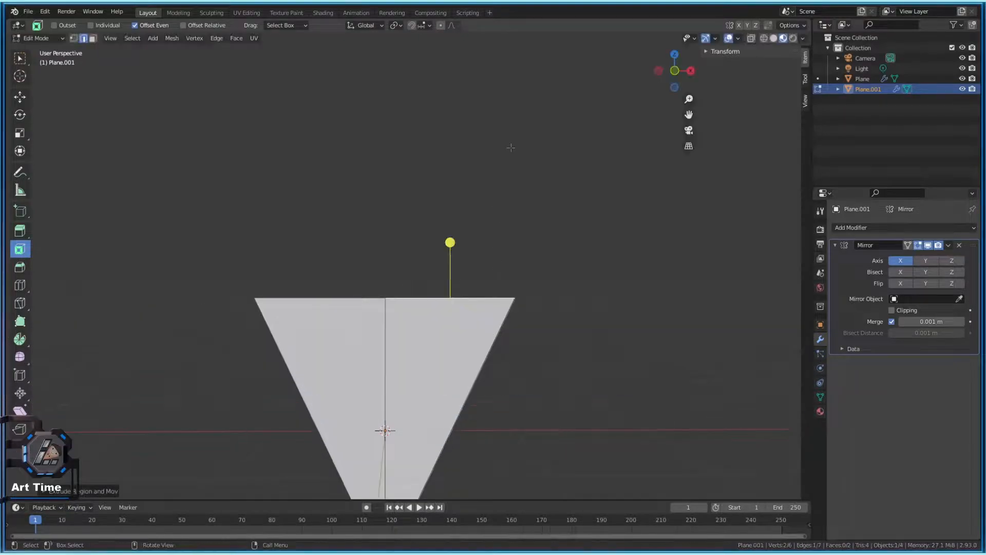
pyautogui.press('g')
pyautogui.press('z')
pyautogui.click(452, 33)
pyautogui.scroll(-5, 428, 168)
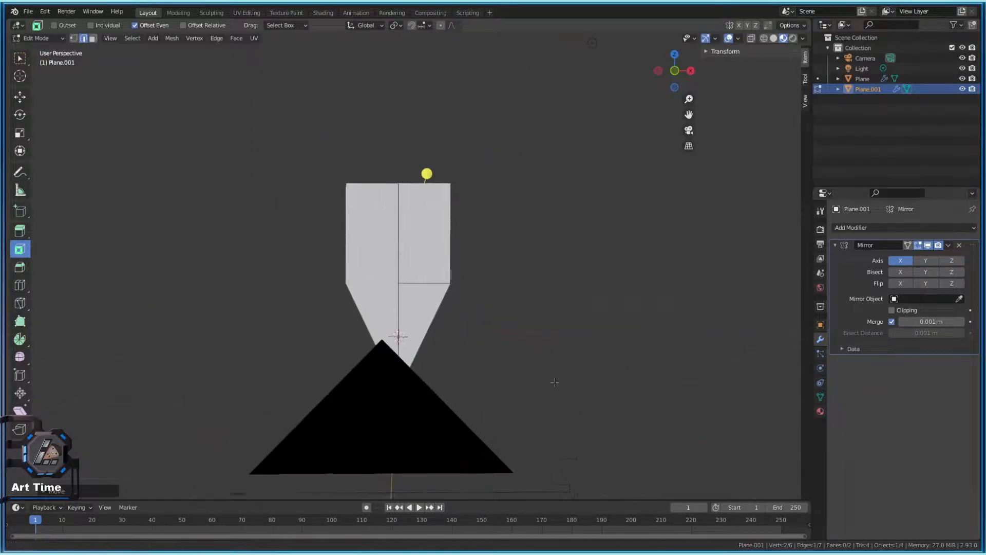
# Move the blade's top edge further upward to lengthen the straight section
pyautogui.press('g')
pyautogui.click(547, 328)
pyautogui.scroll(3, 550, 368)
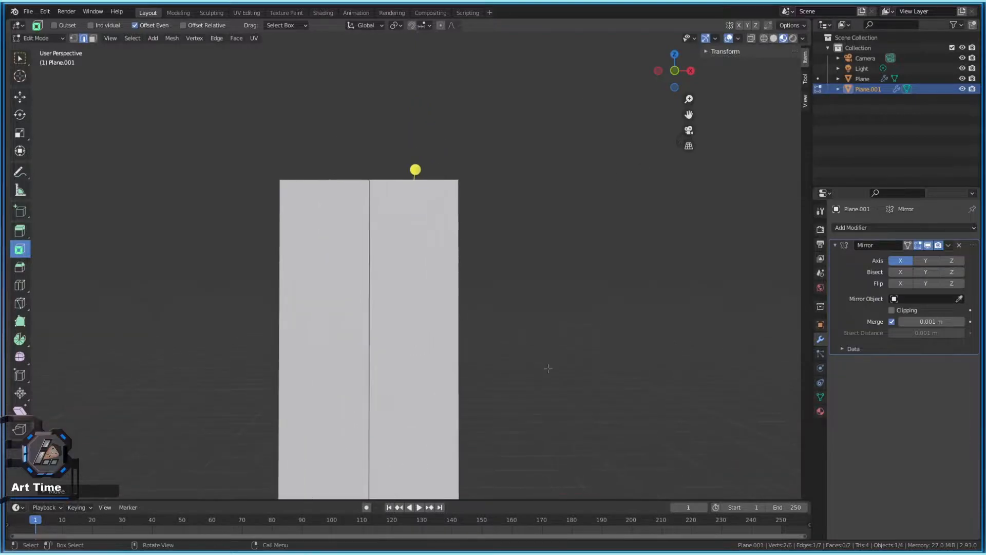
pyautogui.scroll(-5, 523, 394)
pyautogui.press('g')
pyautogui.press('z')
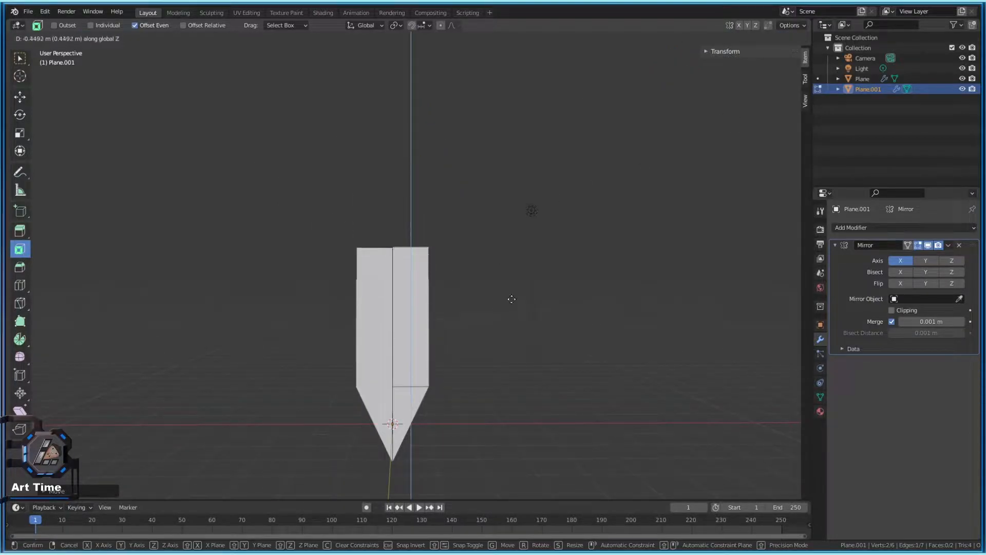
pyautogui.rightClick(503, 246)
# In front view, extrude the blade's top edge and raise it along Z to form a second straight section
pyautogui.press('KP_1')
pyautogui.scroll(-3, 506, 220)
pyautogui.scroll(3, 447, 221)
pyautogui.press('e')
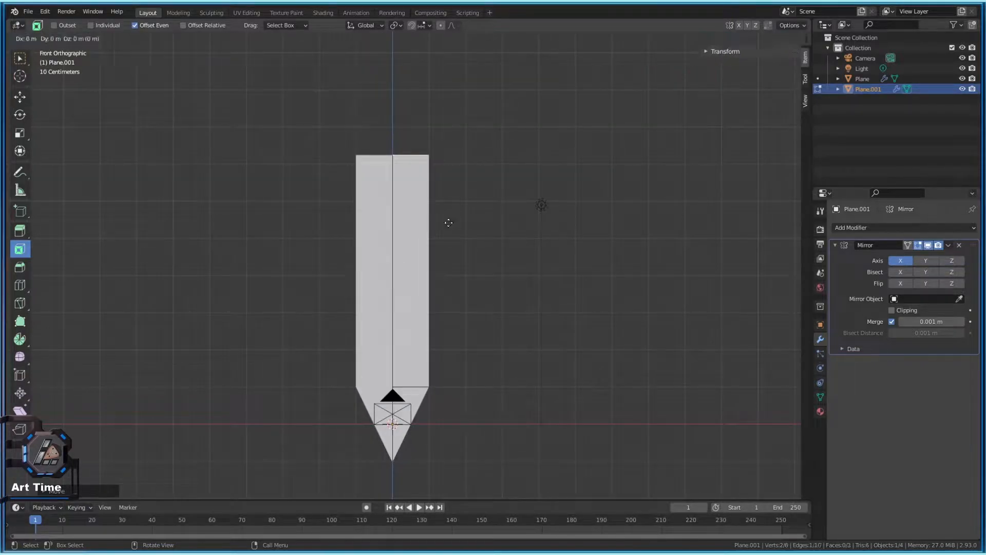
pyautogui.rightClick(456, 178)
pyautogui.press('g')
pyautogui.press('z')
pyautogui.click(476, 498)
pyautogui.keyDown('shift'); pyautogui.moveTo(522, 297); pyautogui.dragTo(486, 483, button='middle'); pyautogui.keyUp('shift')
pyautogui.scroll(-2, 485, 465)
pyautogui.press('g')
pyautogui.press('z')
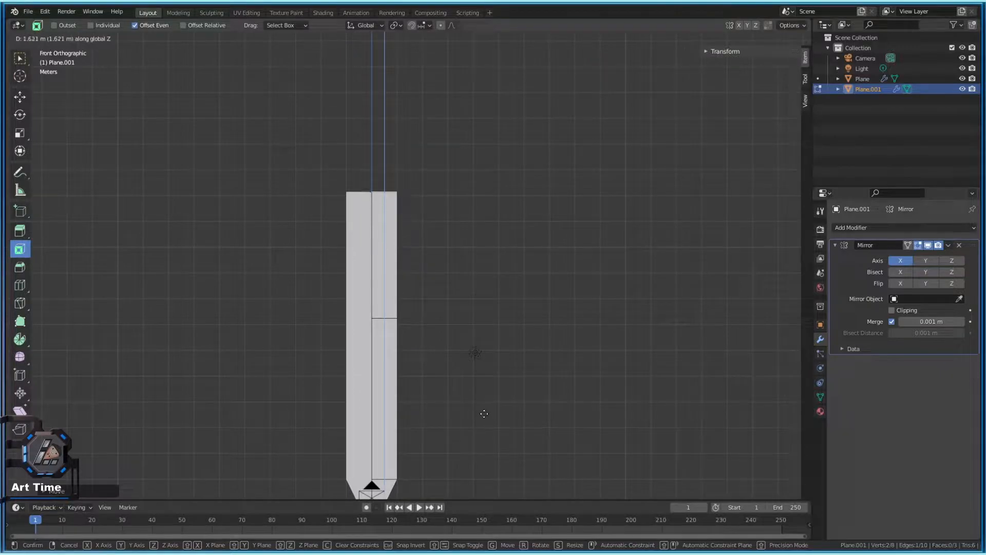
pyautogui.click(483, 425)
# Extrude the top edge upward again to add a shorter third section to the blade
pyautogui.scroll(1, 479, 390)
pyautogui.press('e')
pyautogui.press('g')
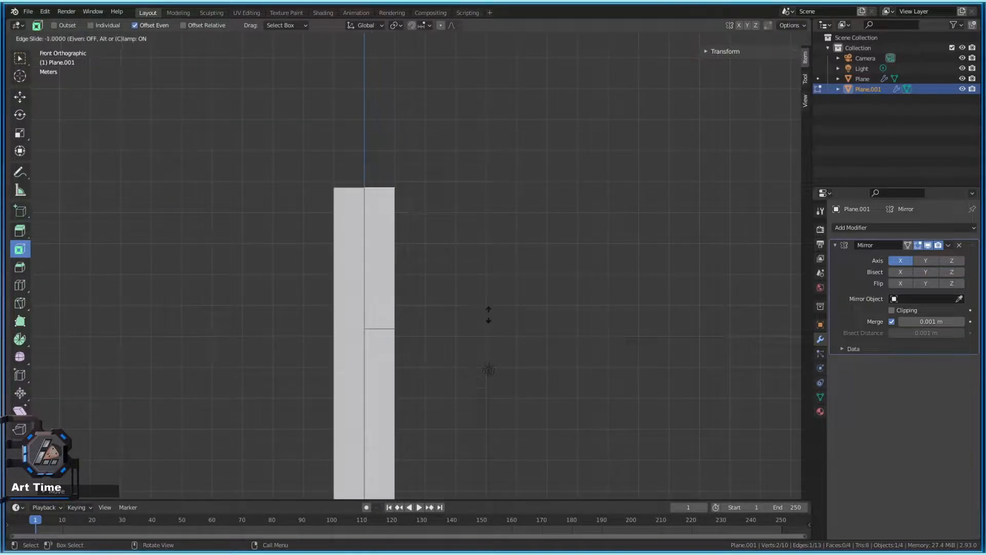
pyautogui.click(489, 314)
pyautogui.press('e')
pyautogui.click(483, 220)
pyautogui.keyDown('shift'); pyautogui.moveTo(483, 221); pyautogui.dragTo(482, 280, button='middle'); pyautogui.keyUp('shift')
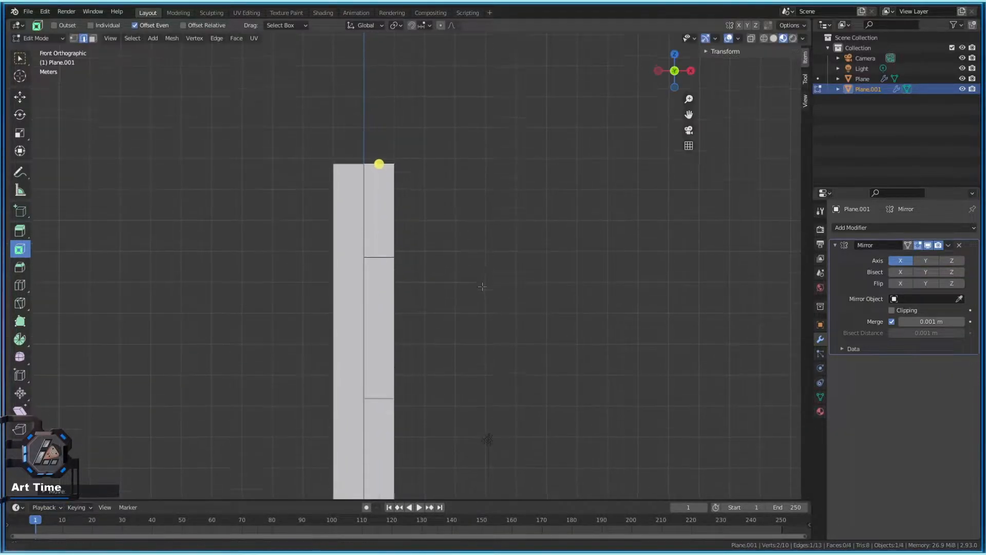
pyautogui.scroll(-6, 482, 280)
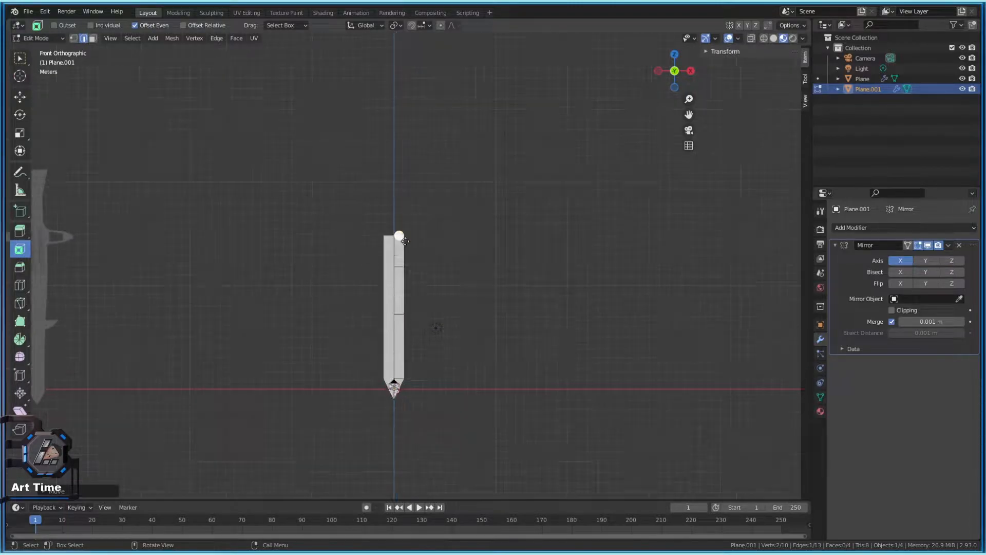
# Move the finished reference sword in Object Mode closer beside the new blade for comparison
pyautogui.press('Tab')
pyautogui.click(49, 260)
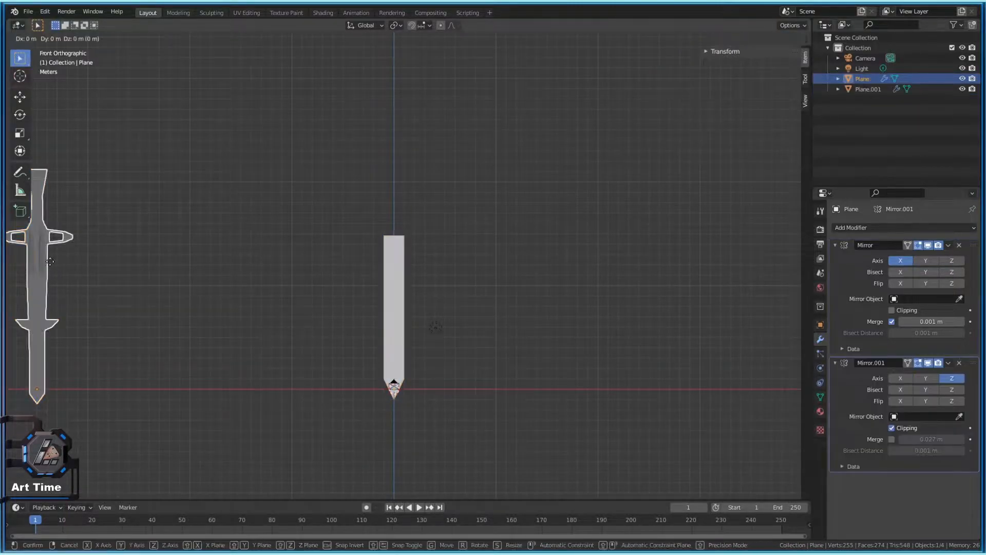
pyautogui.press('g')
pyautogui.click(262, 260)
pyautogui.scroll(4, 358, 255)
# Extrude the new blade's top edge along Z in Edit Mode to add a short fourth section
pyautogui.click(358, 255)
pyautogui.scroll(-1, 374, 260)
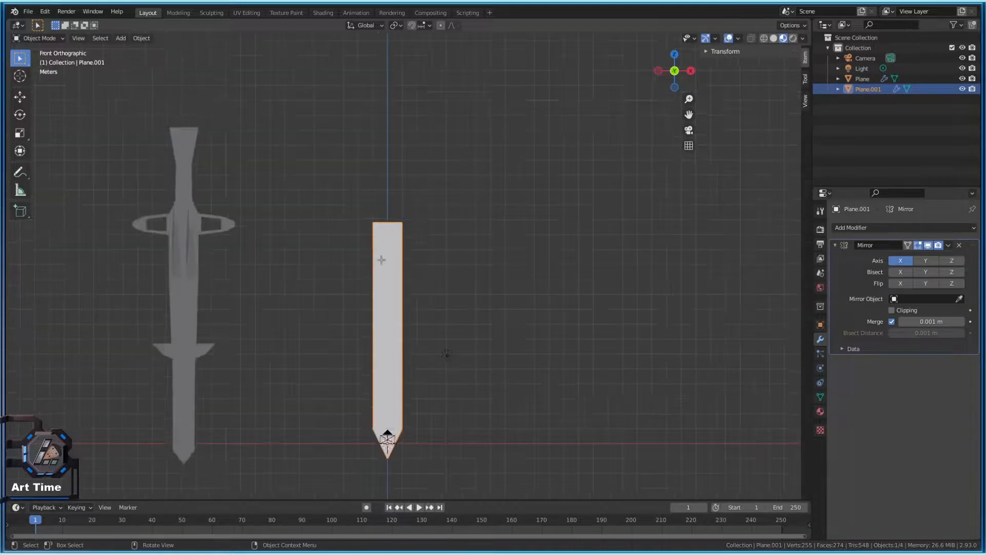
pyautogui.press('Tab')
pyautogui.click(392, 214)
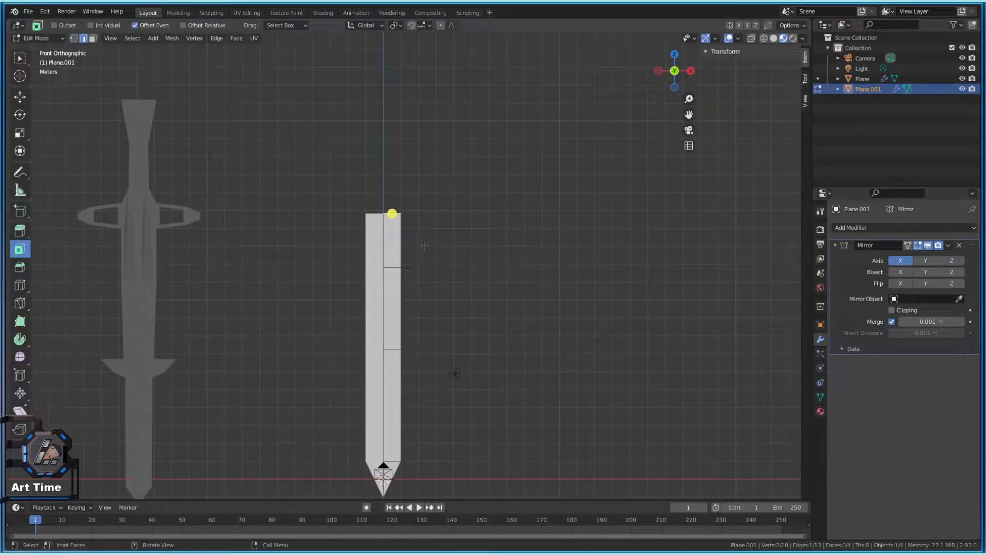
pyautogui.moveTo(393, 387); pyautogui.dragTo(404, 322, button='middle')
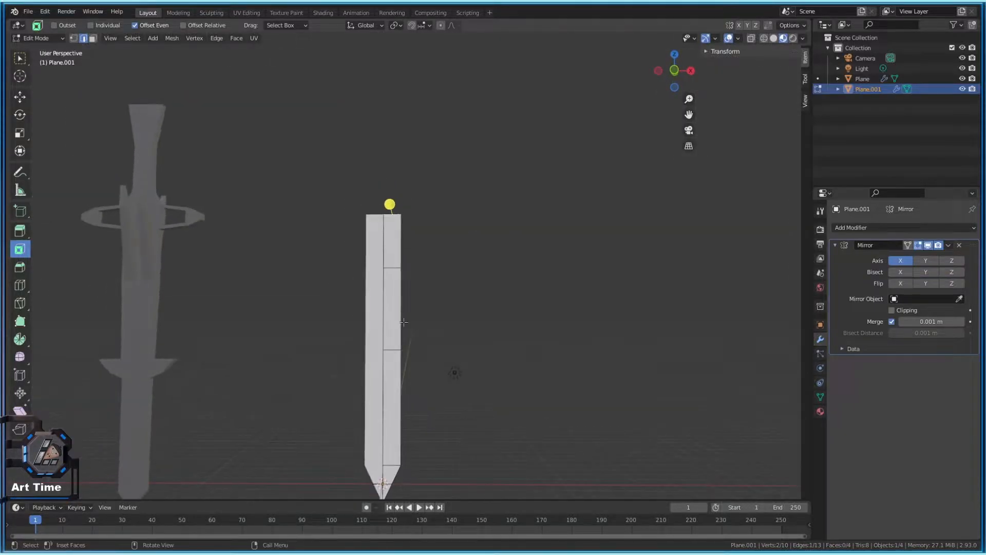
pyautogui.press('KP_1')
pyautogui.press('e')
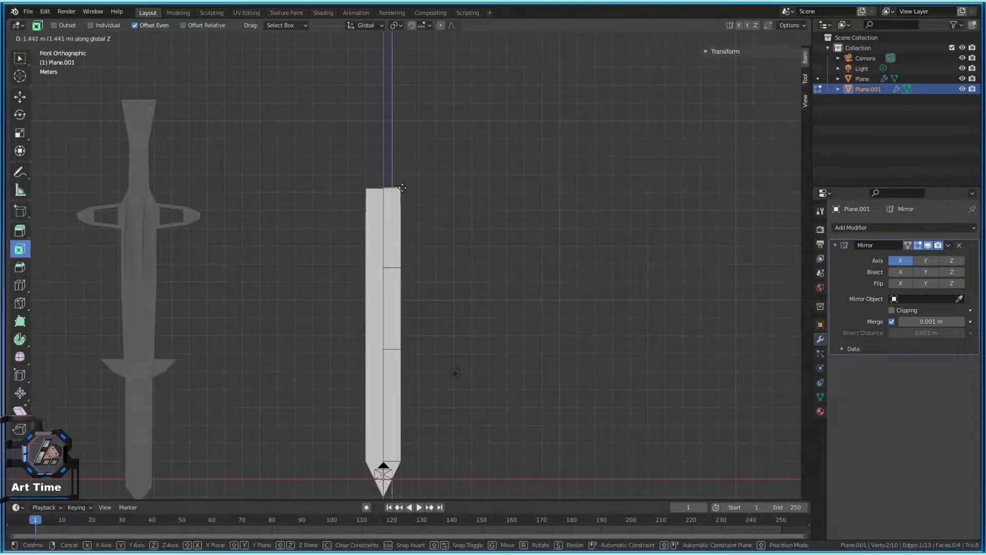
pyautogui.press('z')
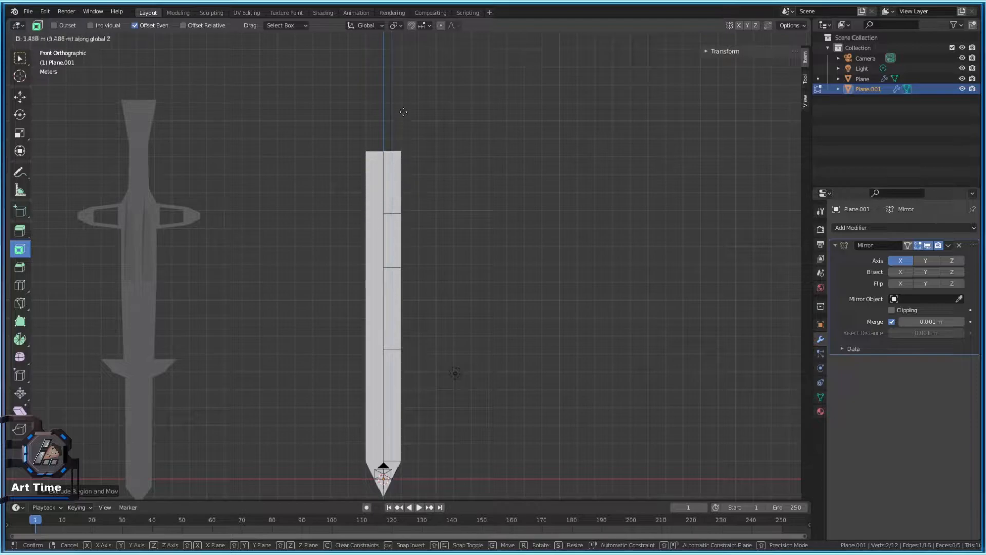
pyautogui.click(396, 137)
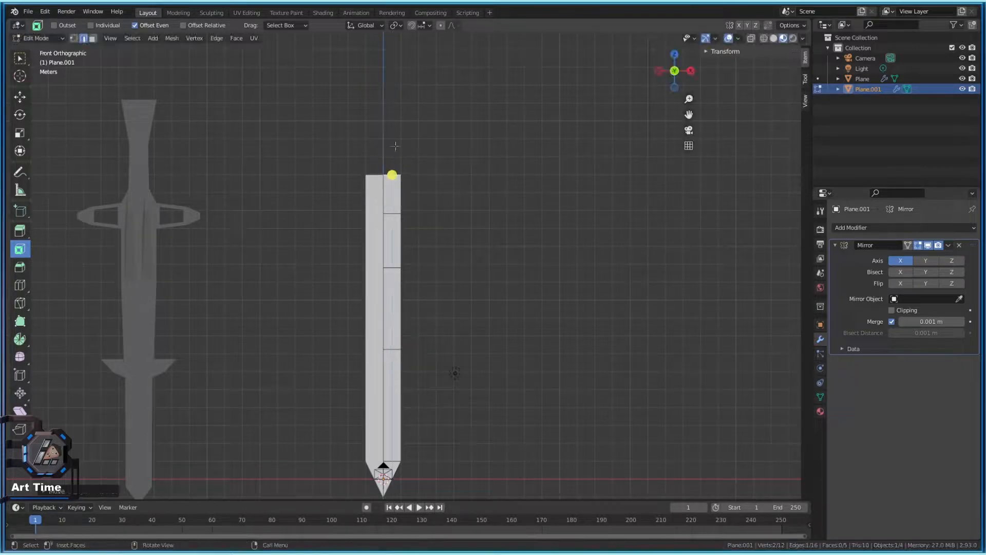
# Move the outer vertex just below the top inward about 0.6 m along X to form a narrow neck
pyautogui.scroll(4, 400, 180)
pyautogui.keyDown('shift'); pyautogui.moveTo(429, 193); pyautogui.dragTo(441, 273, button='middle'); pyautogui.keyUp('shift')
pyautogui.scroll(1, 442, 272)
pyautogui.scroll(-3, 458, 271)
pyautogui.scroll(-3, 460, 271)
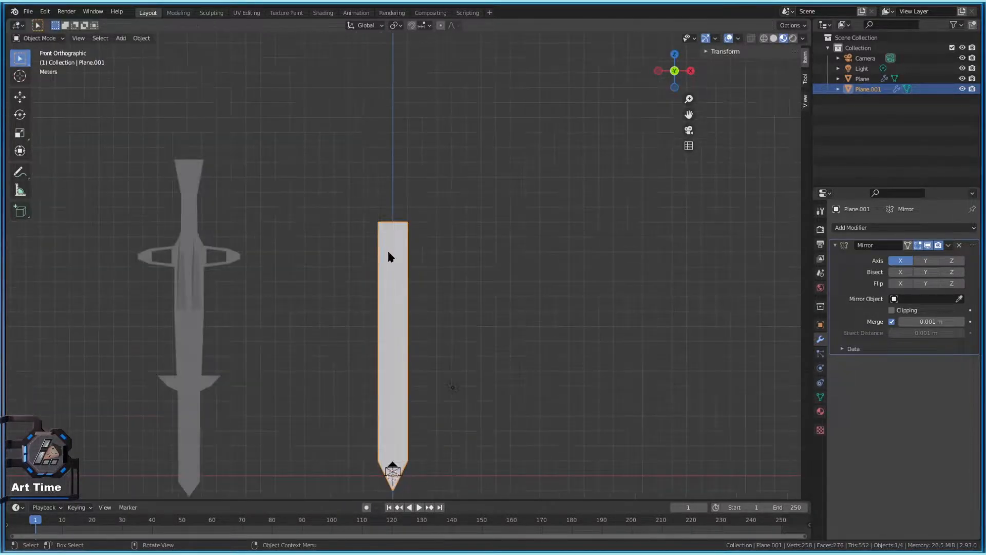
pyautogui.scroll(1, 407, 249)
pyautogui.scroll(1, 406, 234)
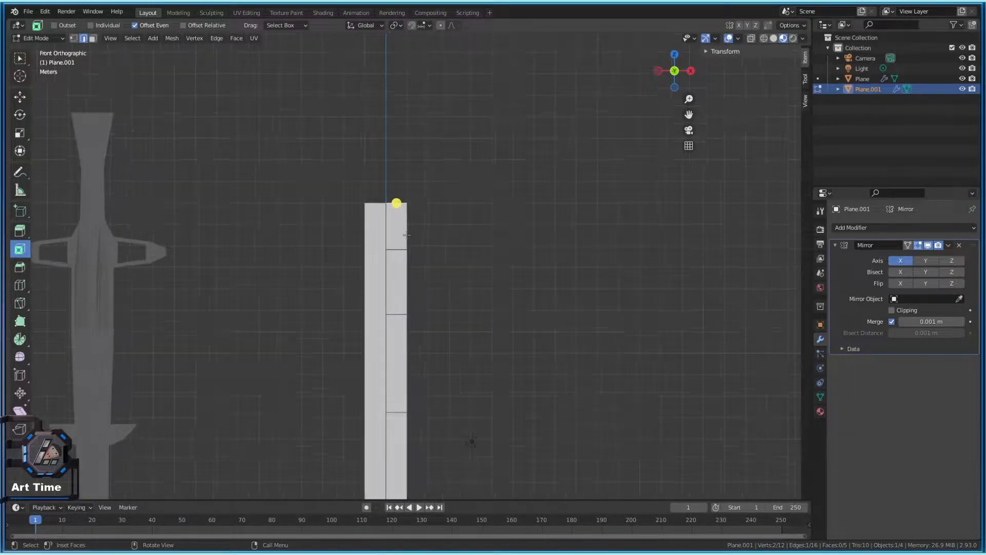
pyautogui.click(407, 249)
pyautogui.press('g')
pyautogui.press('x')
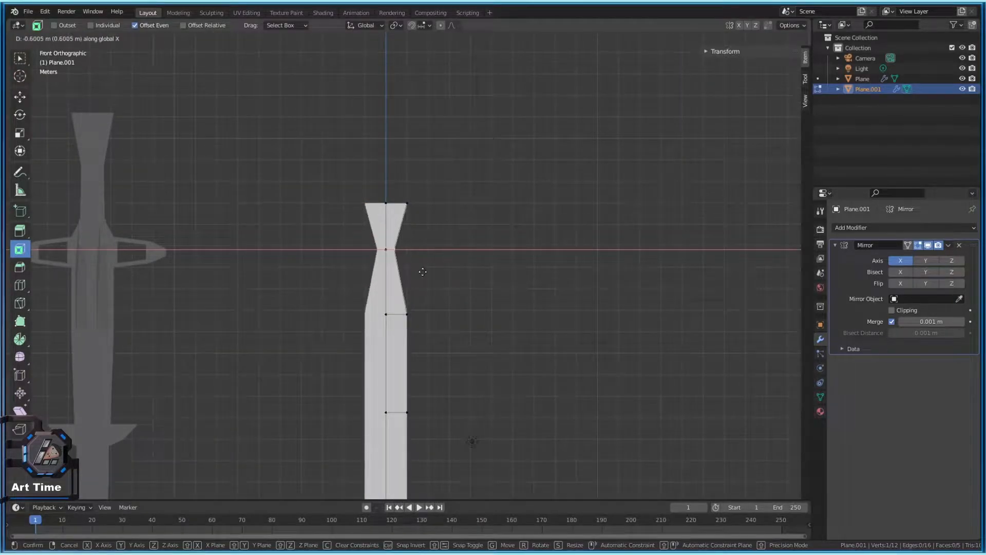
pyautogui.click(394, 249)
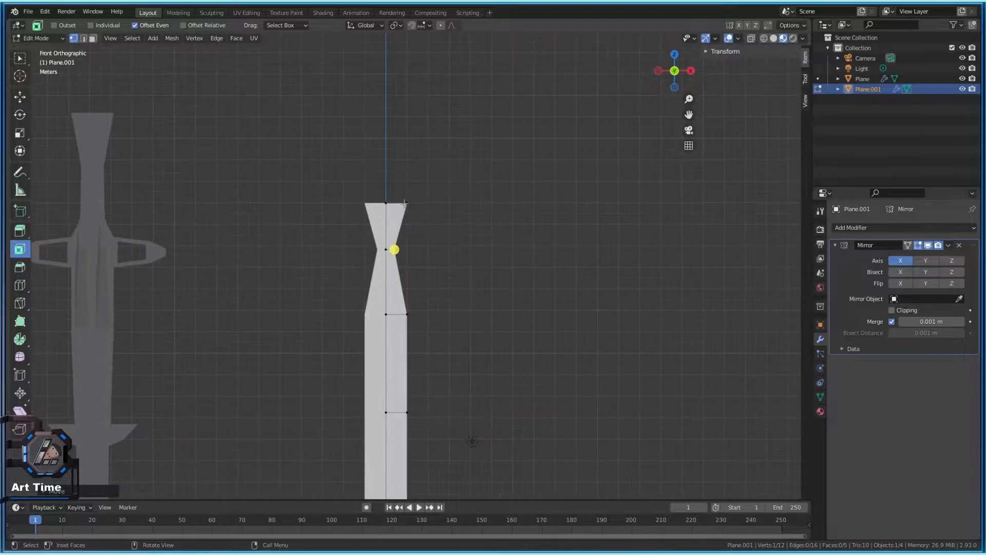
# Select the top outer corner vertex and display its transform coordinates
pyautogui.scroll(3, 405, 204)
pyautogui.click(406, 157)
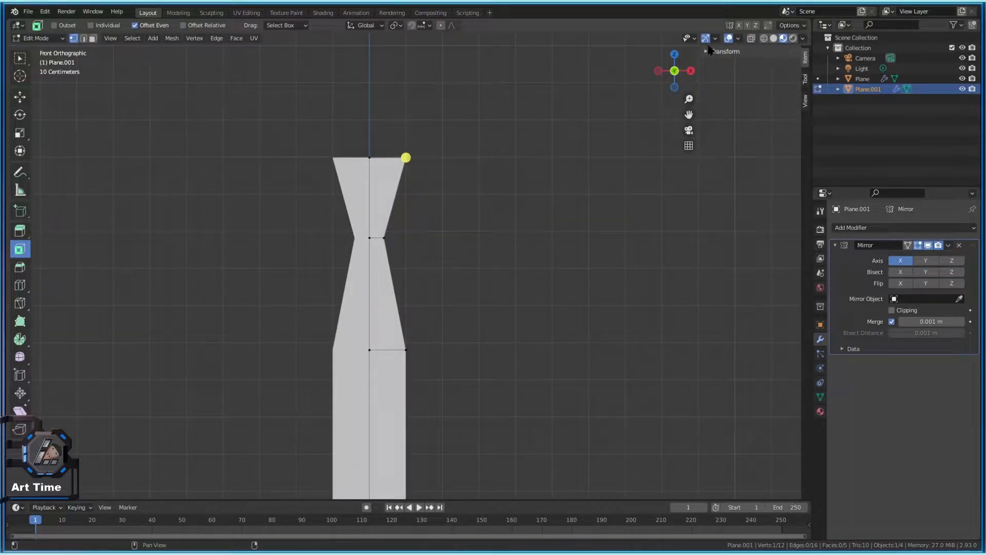
pyautogui.click(716, 52)
pyautogui.click(447, 78)
pyautogui.click(406, 157)
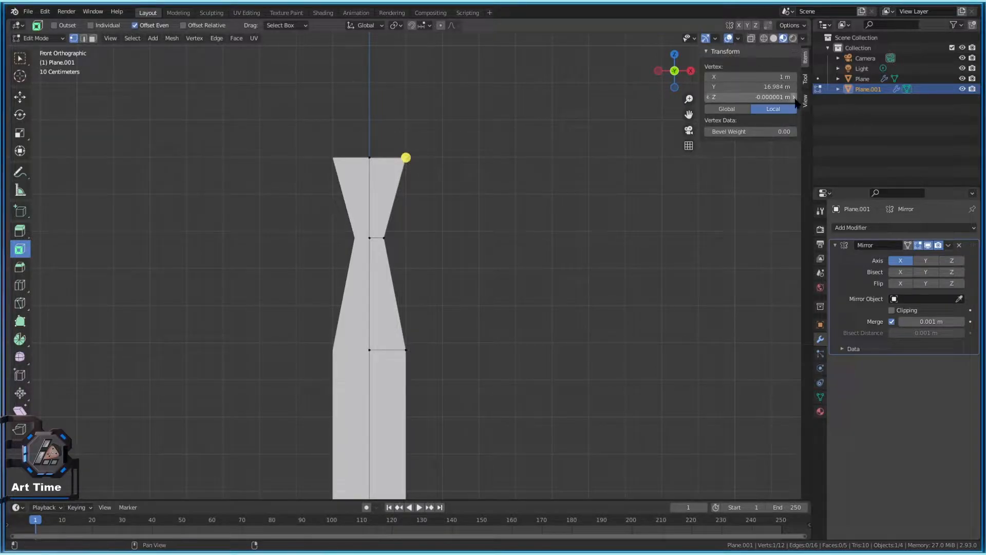
pyautogui.scroll(-3, 617, 170)
pyautogui.scroll(3, 529, 232)
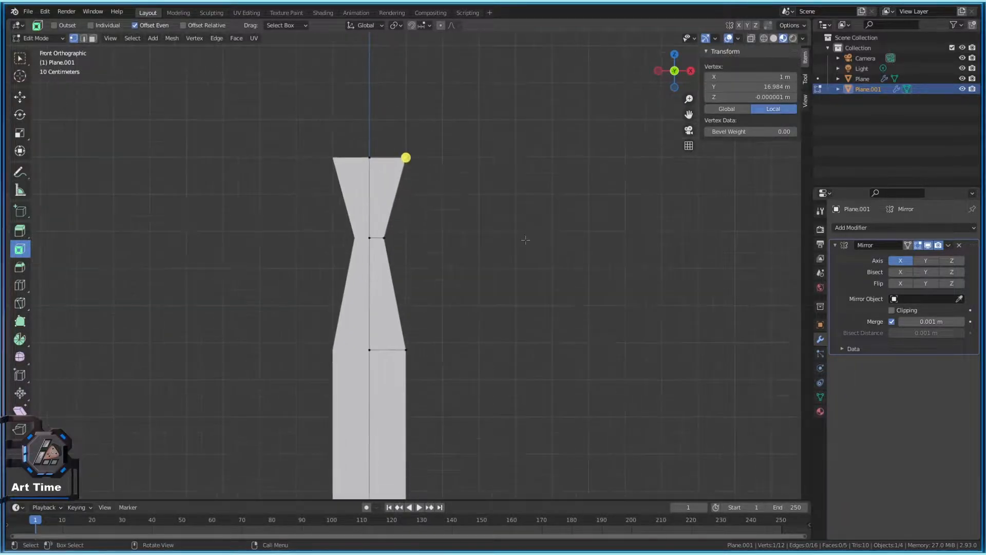
pyautogui.scroll(-6, 436, 266)
pyautogui.scroll(5, 295, 315)
pyautogui.scroll(-1, 360, 261)
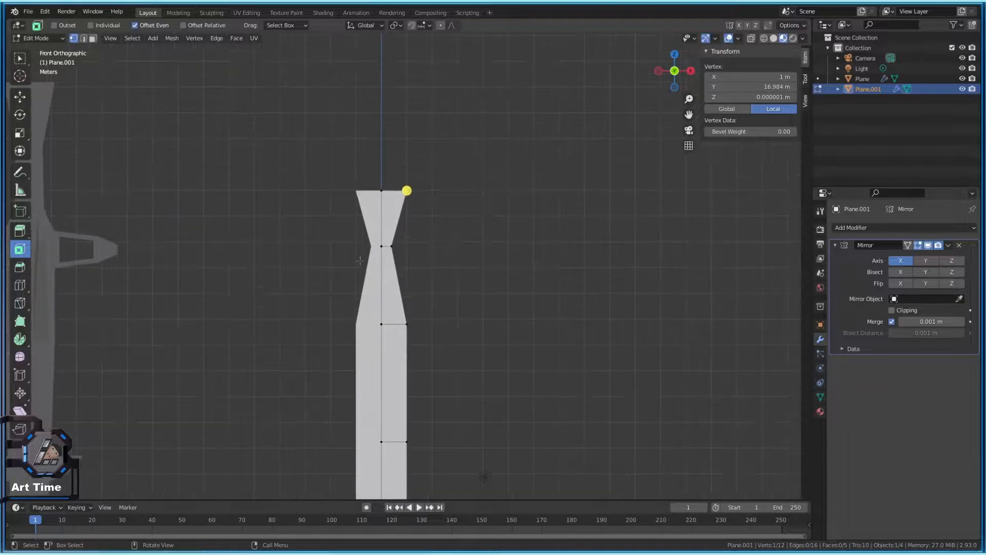
# Set the top outer vertex's X to the neck vertex's value, 0.39949 m, to straighten the top section
pyautogui.click(806, 99)
pyautogui.click(805, 57)
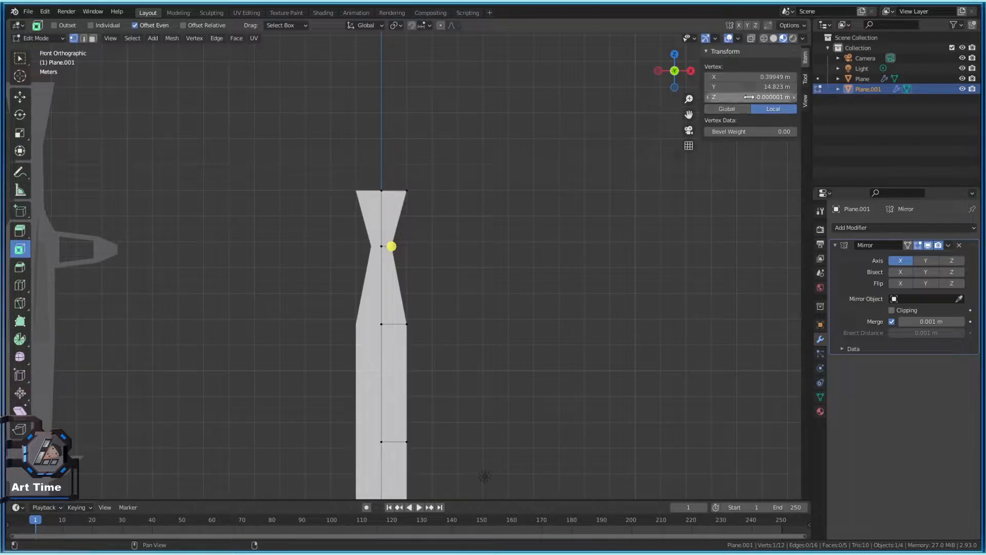
pyautogui.scroll(-5, 563, 347)
pyautogui.scroll(4, 564, 347)
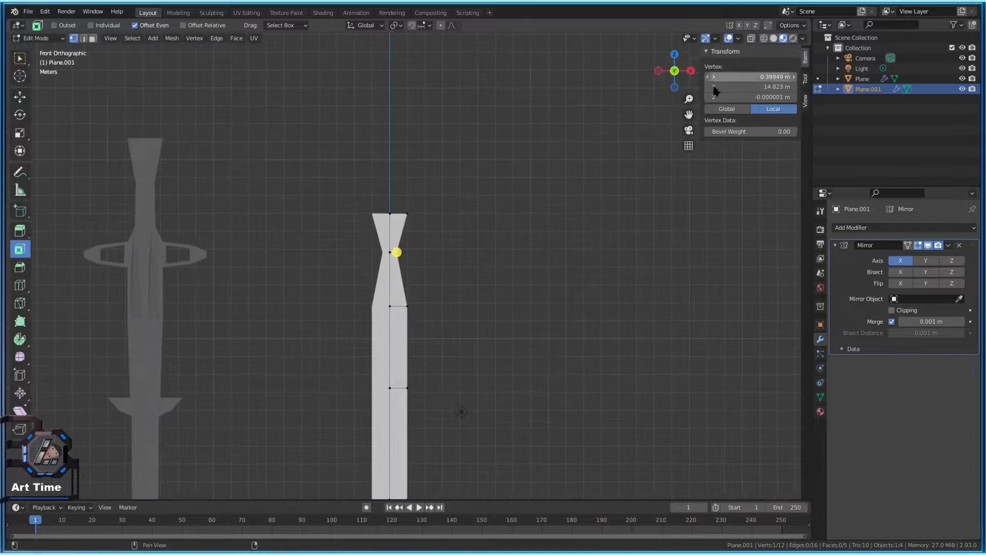
pyautogui.scroll(-3, 563, 347)
pyautogui.scroll(2, 564, 347)
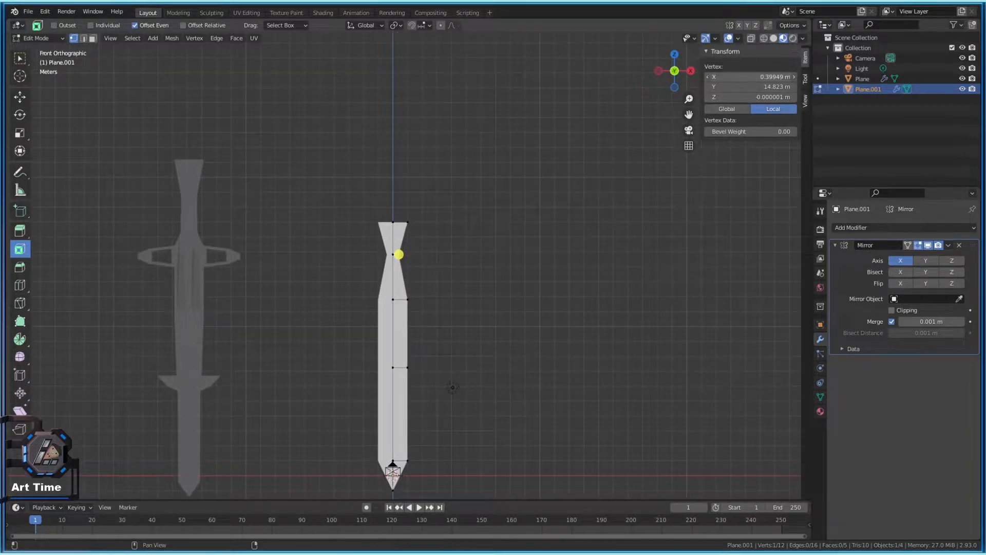
pyautogui.press('Return')
pyautogui.scroll(3, 413, 267)
pyautogui.click(743, 78)
pyautogui.write('0.39949 m')
pyautogui.press('Return')
pyautogui.scroll(2, 350, 180)
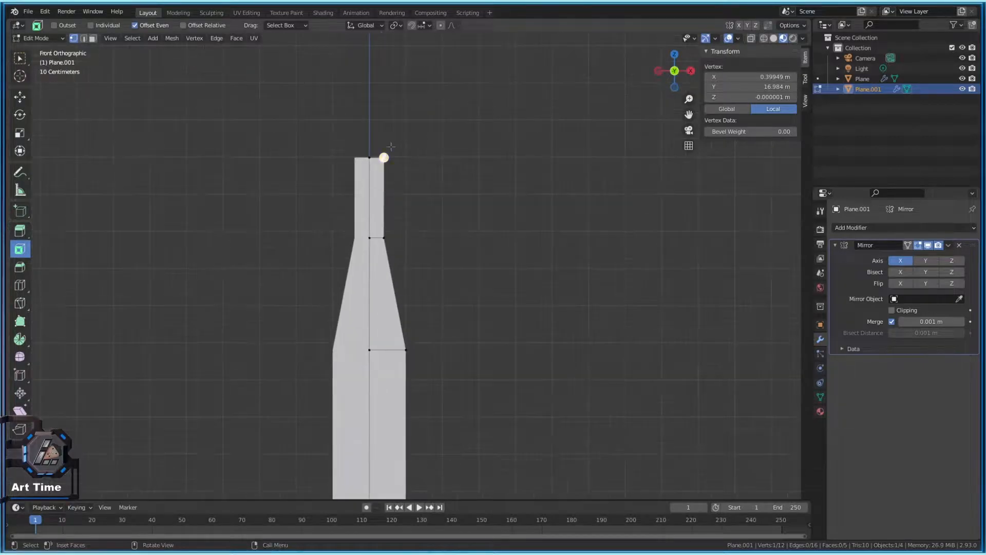
# Move the top section's outer edge outward along X to about 0.72 m to widen the neck
pyautogui.press('2')
pyautogui.press('1')
pyautogui.click(392, 164)
pyautogui.press('2')
pyautogui.click(404, 209)
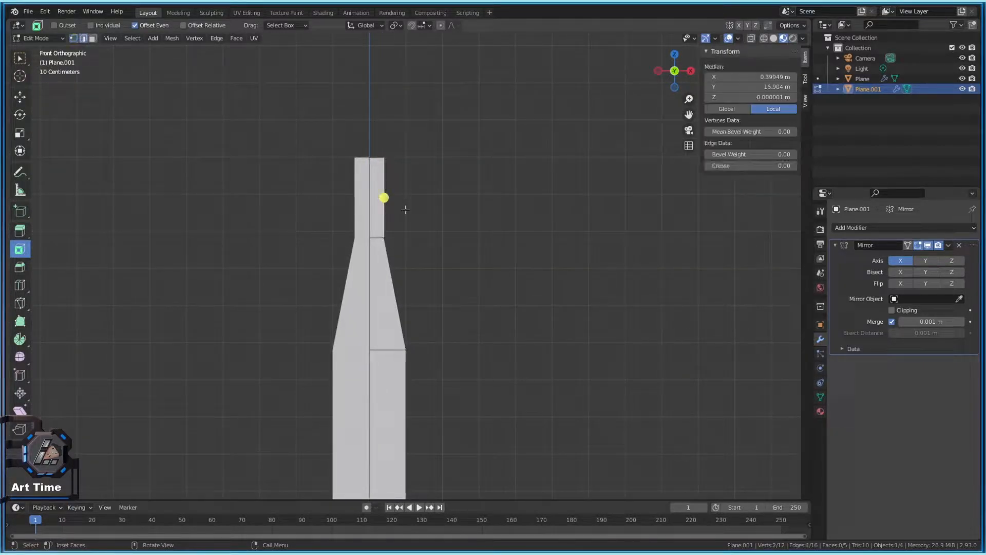
pyautogui.press('g')
pyautogui.press('x')
pyautogui.click(416, 209)
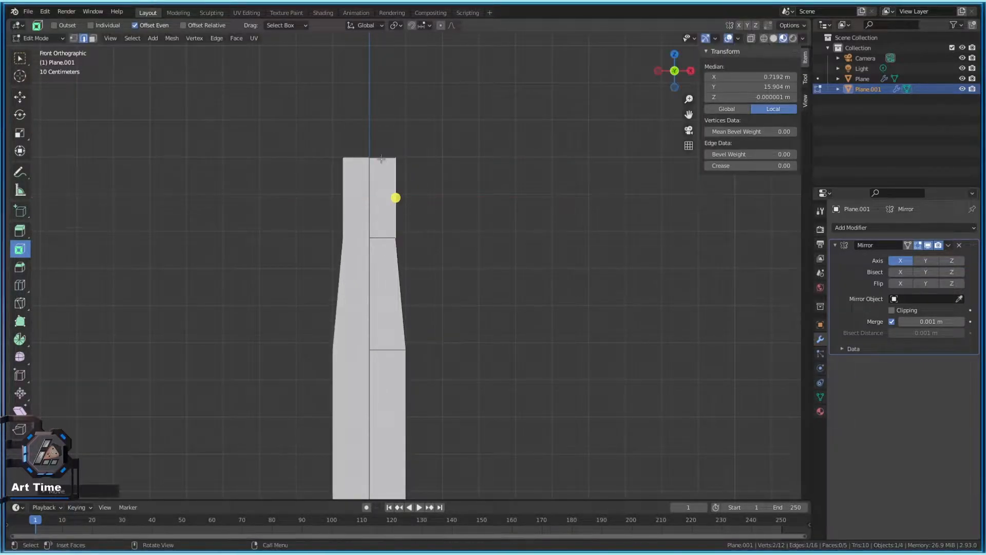
# Raise the sword's top edge along Z to lengthen the narrow top section
pyautogui.scroll(-3, 382, 160)
pyautogui.press('g')
pyautogui.press('z')
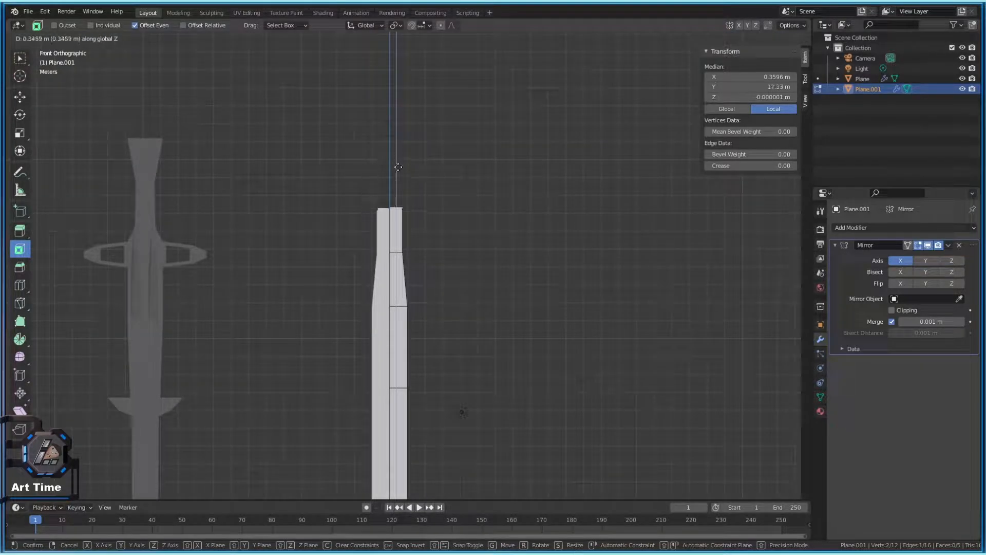
pyautogui.click(399, 163)
# Extrude the sword's top edge and raise it about 2.3 m along Z as a new handle section
pyautogui.press('e')
pyautogui.click(398, 163)
pyautogui.press('g')
pyautogui.press('z')
pyautogui.rightClick(398, 138)
pyautogui.press('g')
pyautogui.click(408, 137)
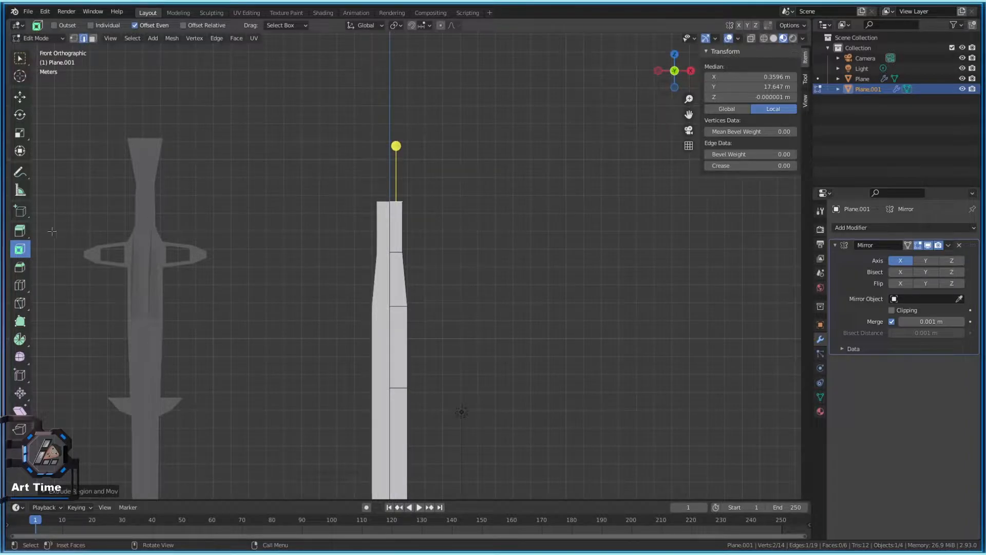
pyautogui.click(20, 99)
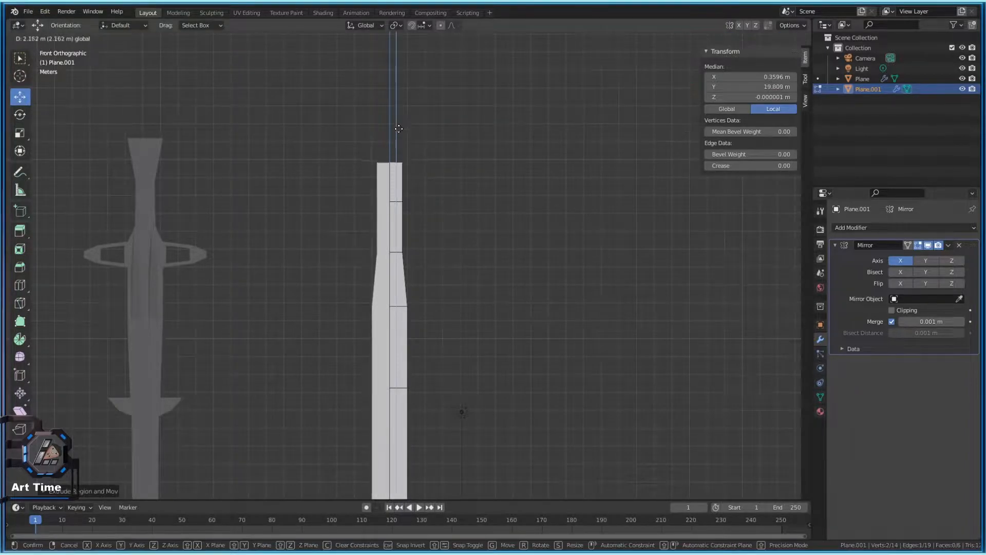
pyautogui.rightClick(399, 124)
pyautogui.scroll(-4, 427, 306)
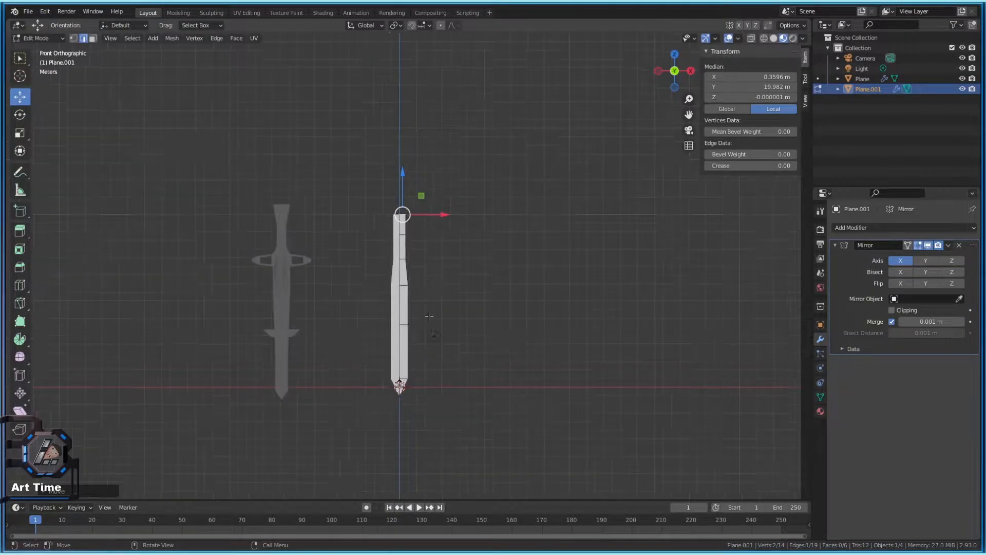
pyautogui.scroll(4, 422, 358)
pyautogui.scroll(2, 396, 231)
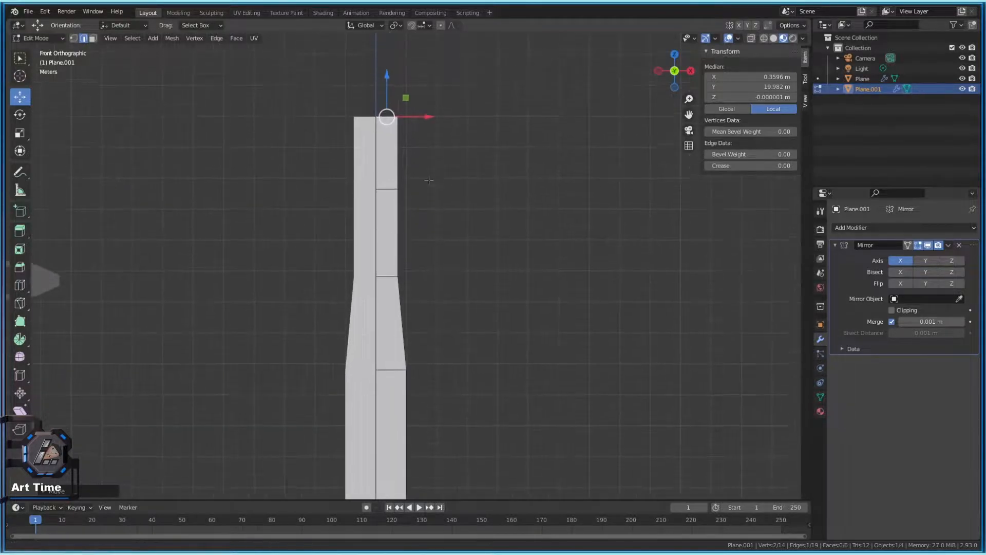
# Extrude the top edge again and raise it about 2 m along Z to add another handle section
pyautogui.scroll(-2, 396, 232)
pyautogui.press('e')
pyautogui.click(423, 153)
pyautogui.press('g')
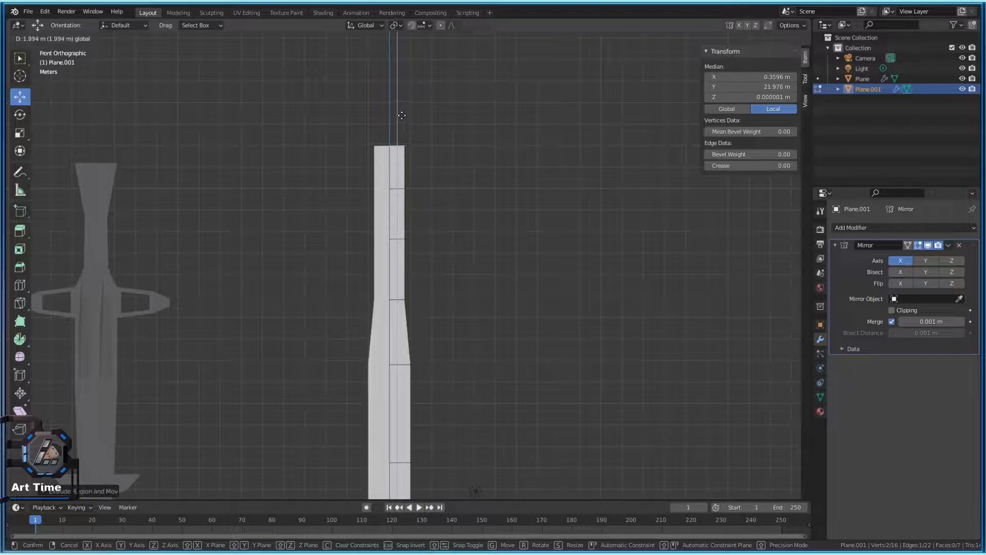
pyautogui.click(402, 115)
pyautogui.scroll(2, 440, 184)
pyautogui.press('s')
pyautogui.press('x')
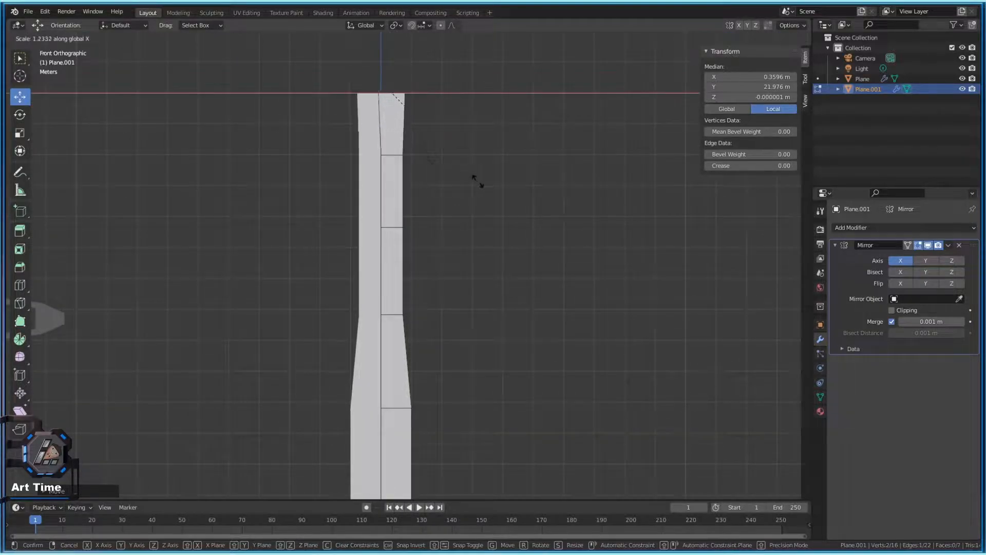
pyautogui.rightClick(586, 193)
# Move the handle's top outer vertex outward along X to about 1.47 m to flare the pommel
pyautogui.click(416, 110)
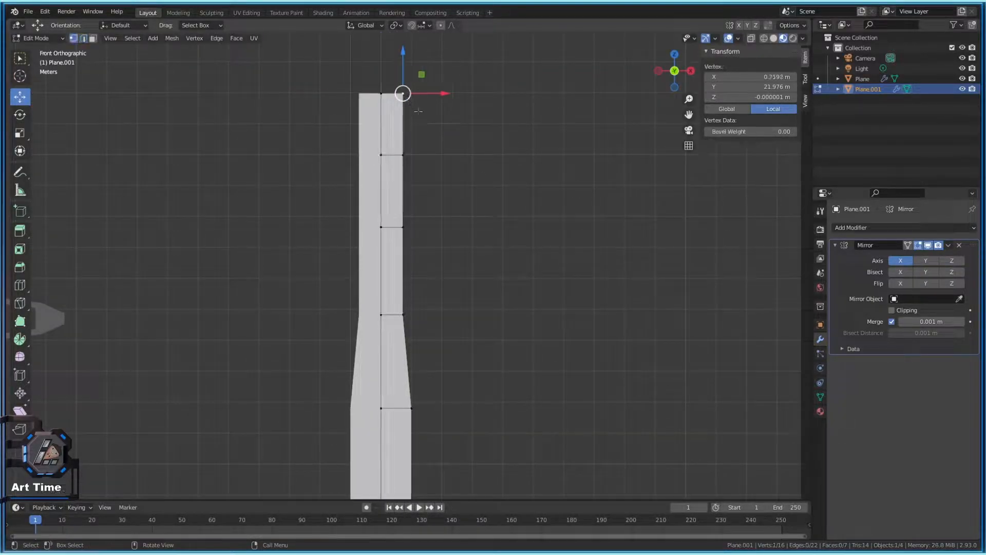
pyautogui.moveTo(452, 92); pyautogui.dragTo(481, 92)
pyautogui.scroll(-7, 420, 309)
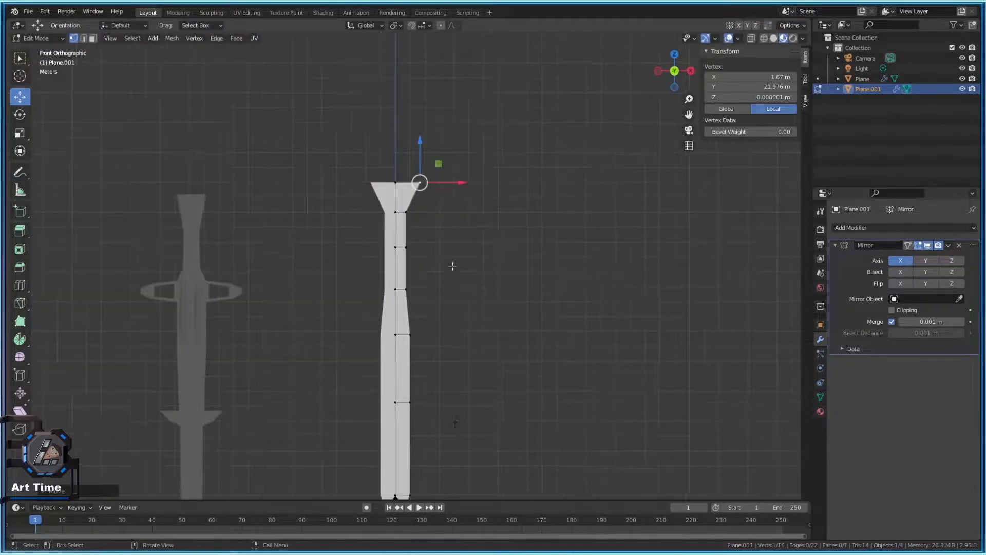
pyautogui.scroll(3, 420, 341)
pyautogui.scroll(2, 418, 242)
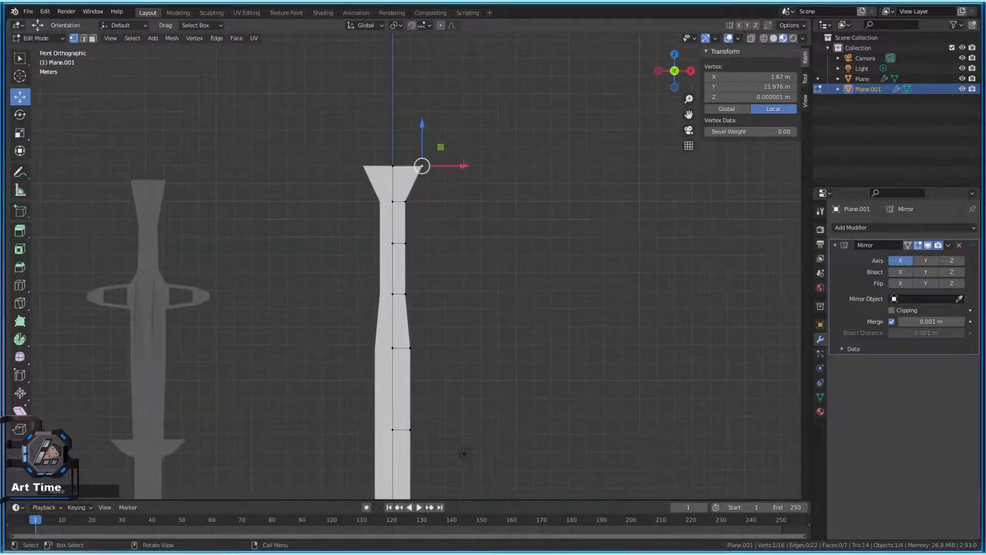
pyautogui.press('g')
pyautogui.press('x')
pyautogui.click(458, 165)
pyautogui.scroll(2, 437, 154)
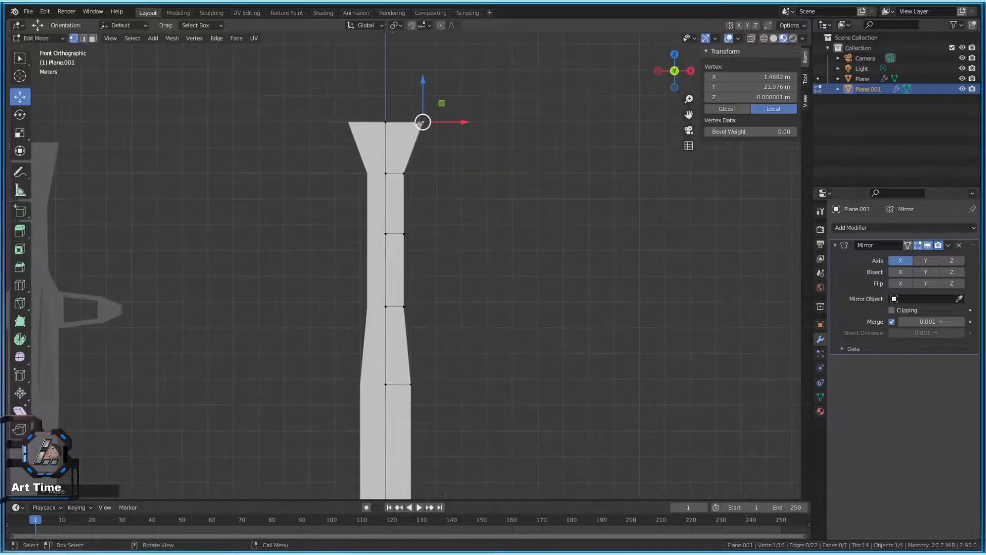
# Extrude the pommel's top edge straight up along Z to form a cap
pyautogui.press('2')
pyautogui.click(407, 121)
pyautogui.press('g')
pyautogui.rightClick(407, 120)
pyautogui.press('g')
pyautogui.rightClick(405, 121)
pyautogui.press('g')
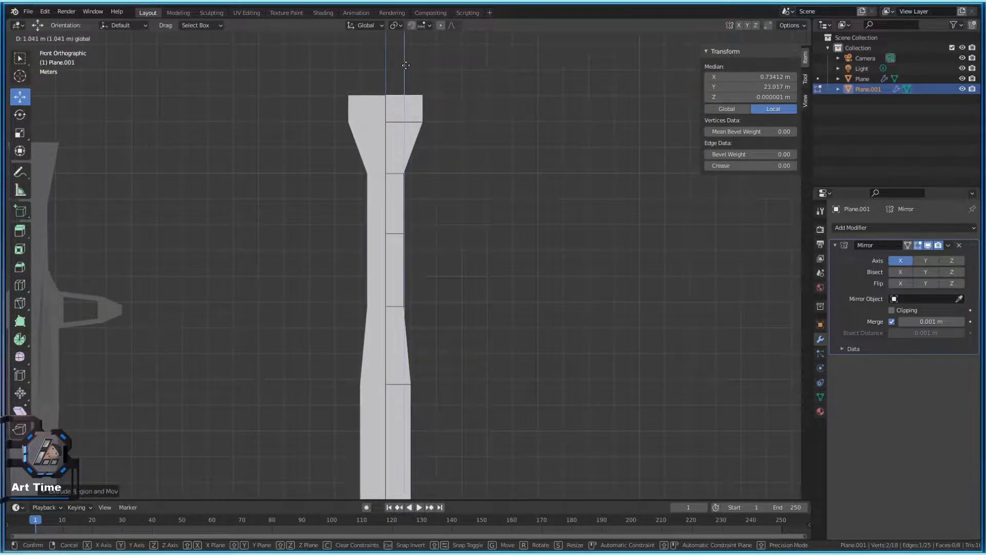
pyautogui.click(406, 92)
# Lower the cap's top edge along Z to about 22.6 m local Y, making the cap thinner
pyautogui.scroll(-4, 406, 93)
pyautogui.scroll(2, 427, 164)
pyautogui.press('g')
pyautogui.press('z')
pyautogui.rightClick(419, 159)
pyautogui.press('g')
pyautogui.press('z')
pyautogui.click(425, 167)
pyautogui.scroll(-4, 424, 167)
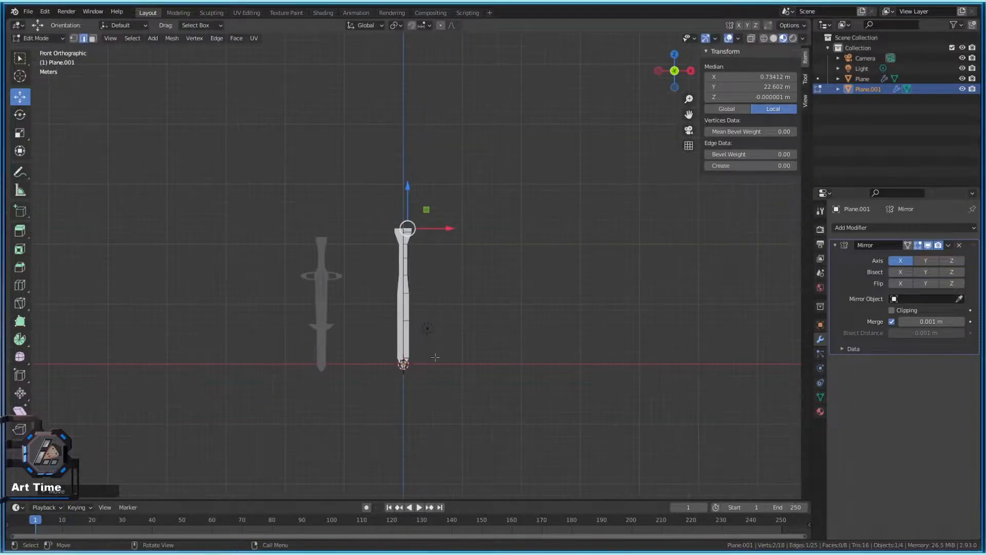
pyautogui.press('Tab')
pyautogui.scroll(3, 433, 358)
pyautogui.keyDown('shift'); pyautogui.moveTo(433, 358); pyautogui.dragTo(435, 254, button='middle'); pyautogui.keyUp('shift')
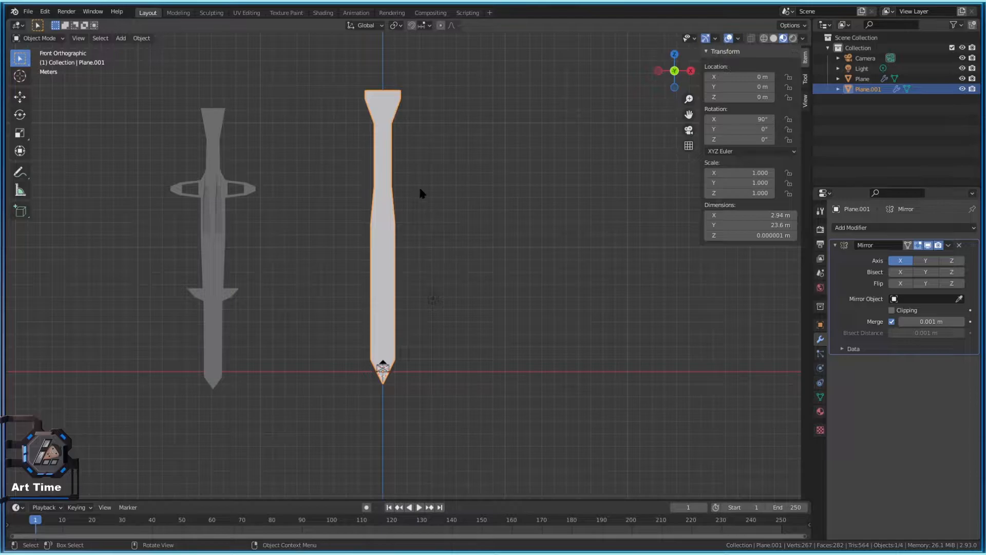
# Add a horizontal loop cut across the lower handle section and select the outer edge of its upper half
pyautogui.press('Tab')
pyautogui.scroll(2, 385, 143)
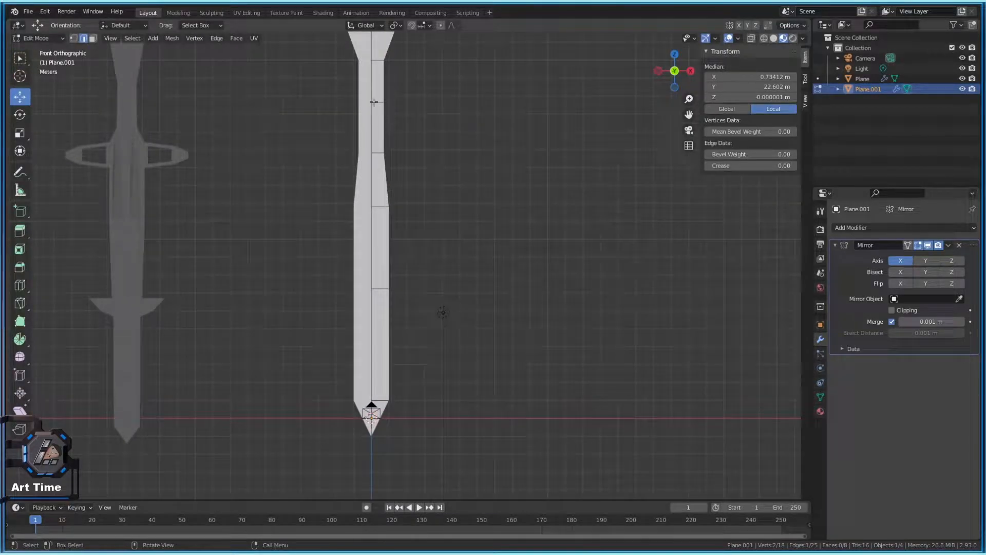
pyautogui.hotkey('ctrl', 'r')
pyautogui.click(381, 128)
pyautogui.click(384, 114)
# Extrude the selected outer edge about 2.36 m outward along X to form the crossguard
pyautogui.press('e')
pyautogui.press('x')
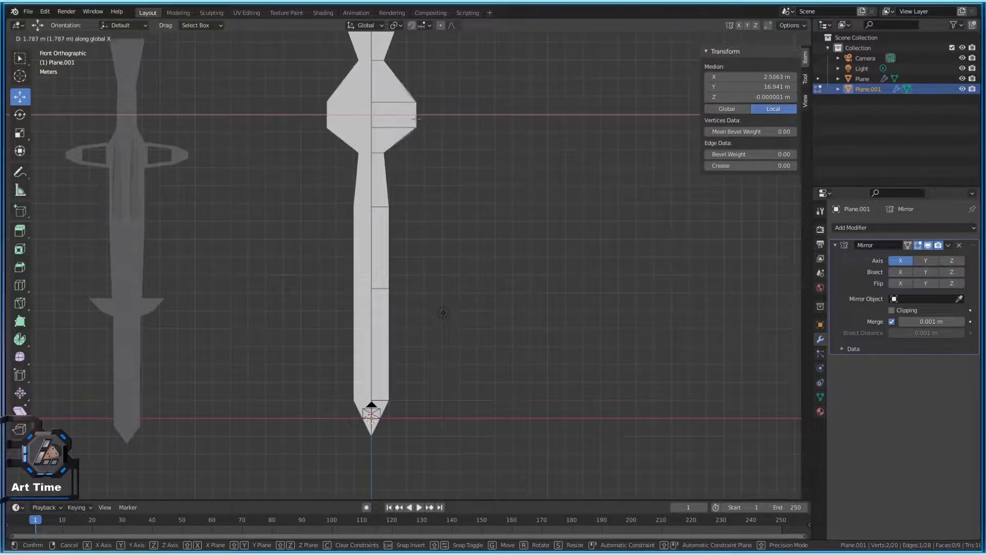
pyautogui.rightClick(420, 114)
pyautogui.press('g')
pyautogui.press('x')
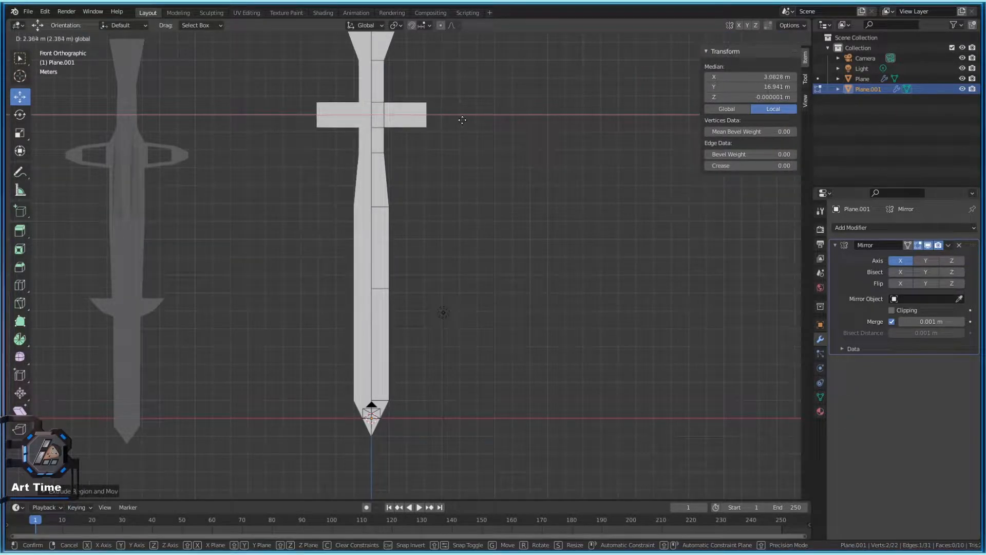
pyautogui.click(461, 118)
# Scale the crossguard's end edge down along Z so the guard tapers outward
pyautogui.press('s')
pyautogui.press('z')
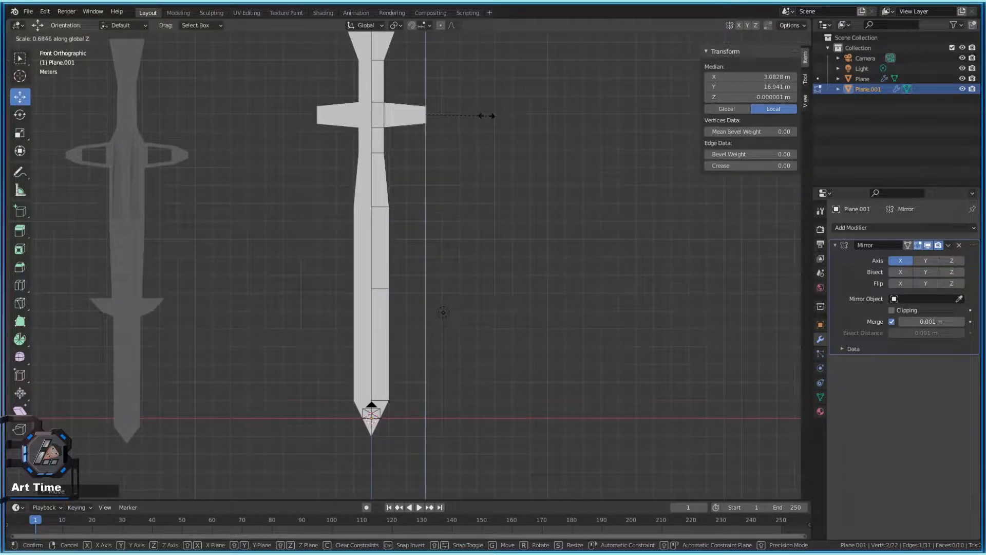
pyautogui.click(446, 119)
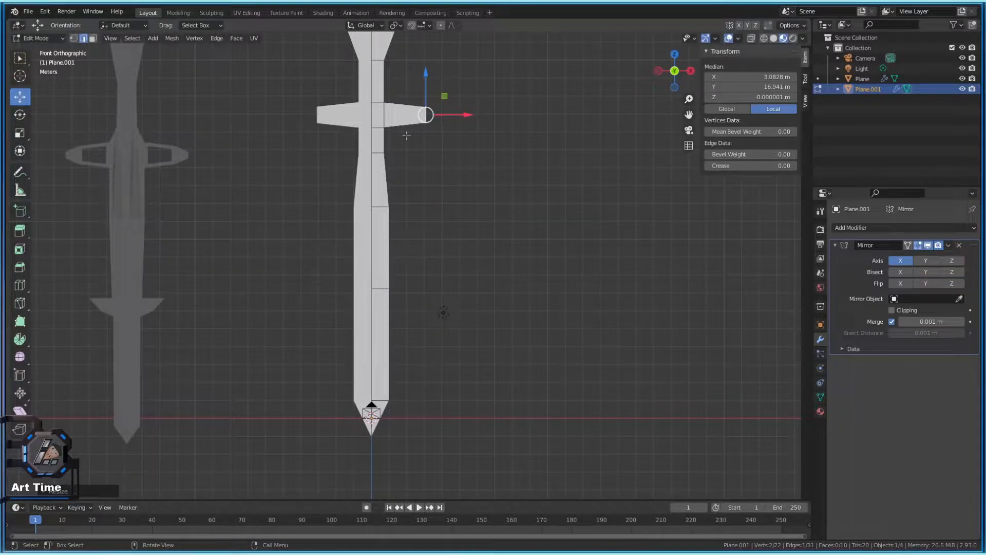
# Extrude the crossguard's end about 0.67 m further along X and scale the new edge down into a narrower tip
pyautogui.scroll(3, 503, 155)
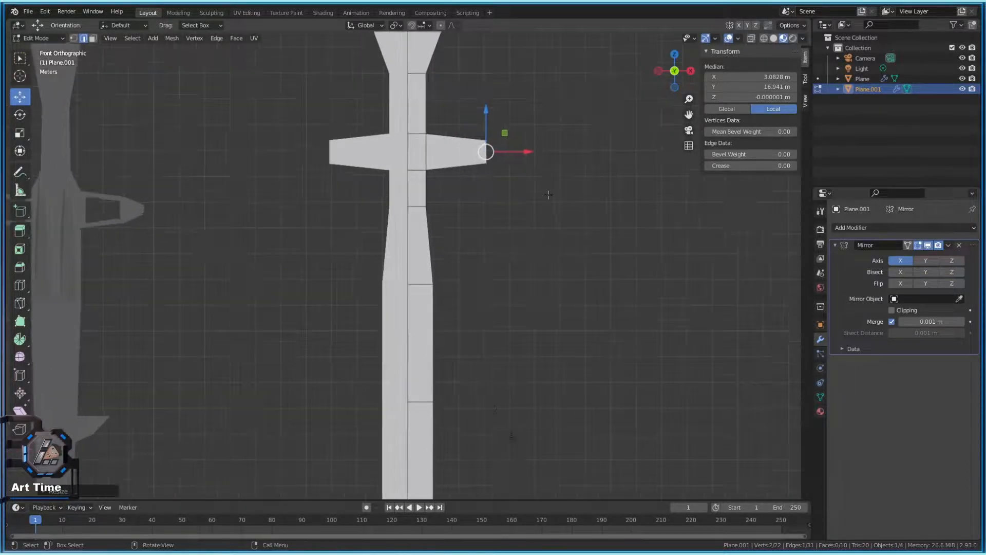
pyautogui.press('e')
pyautogui.press('x')
pyautogui.click(557, 198)
pyautogui.press('s')
pyautogui.click(519, 183)
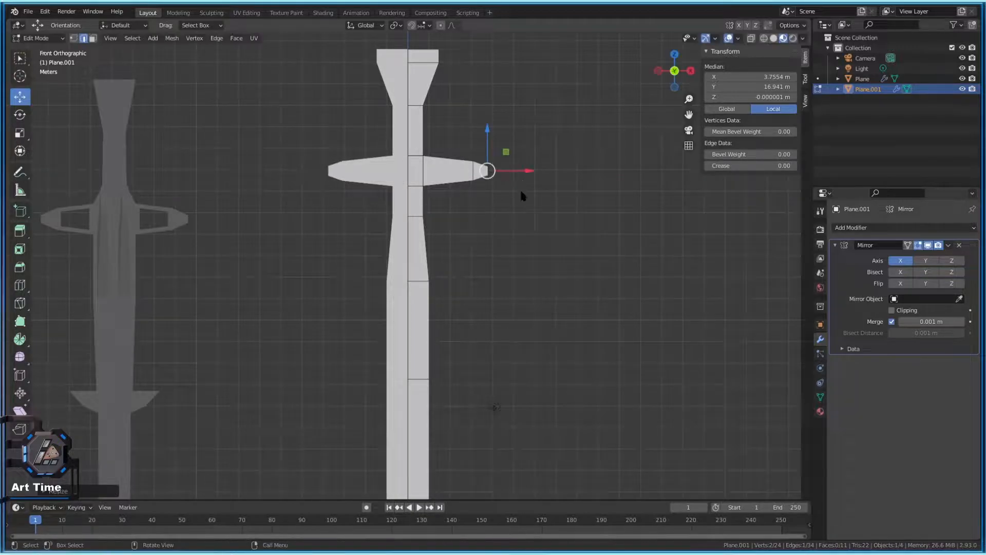
pyautogui.press('Tab')
pyautogui.scroll(-4, 473, 296)
pyautogui.scroll(1, 458, 321)
# Move the outer vertex at the base of the pommel cap inward along X to about 0.775 m
pyautogui.press('Tab')
pyautogui.scroll(2, 438, 338)
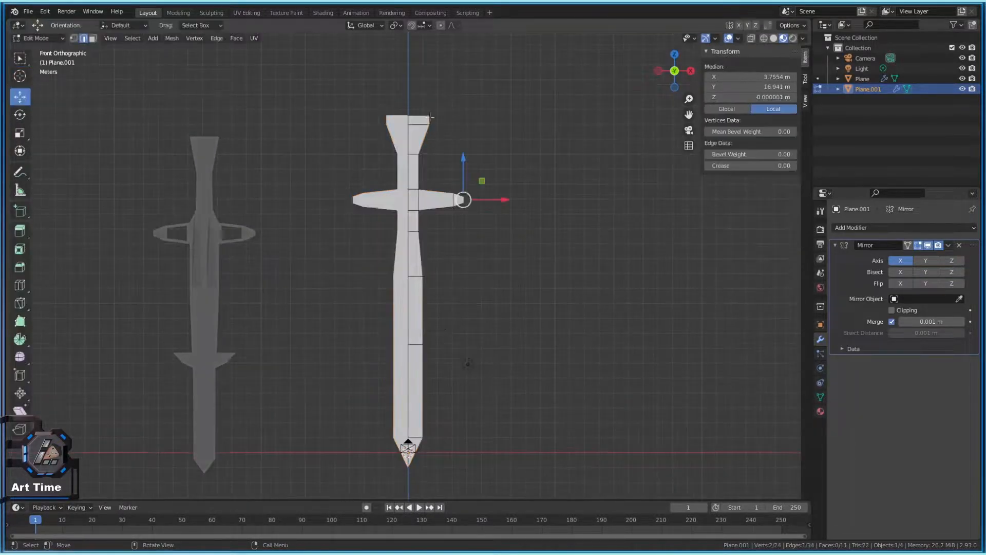
pyautogui.press('Tab')
pyautogui.press('Tab')
pyautogui.click(430, 118)
pyautogui.scroll(2, 430, 120)
pyautogui.click(445, 66)
pyautogui.press('g')
pyautogui.press('x')
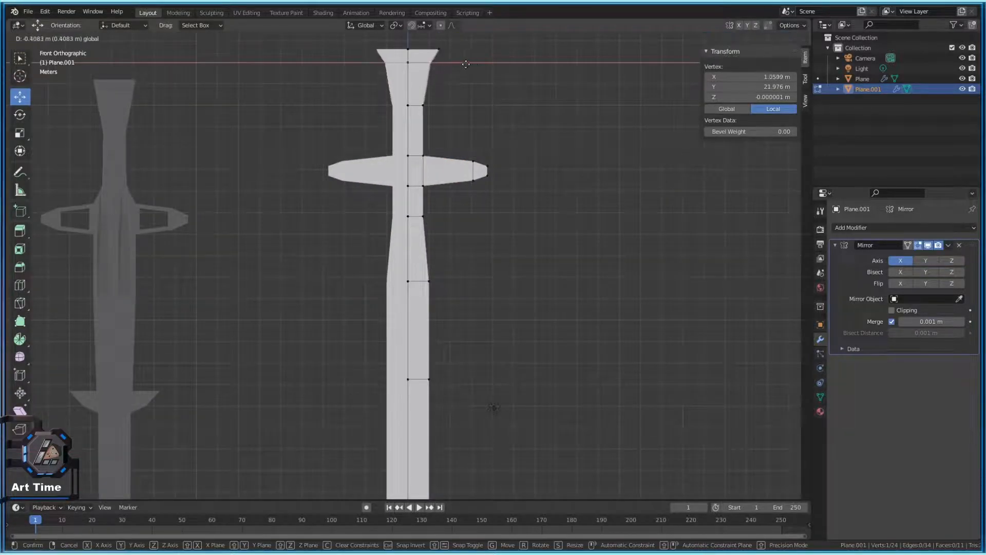
pyautogui.click(463, 65)
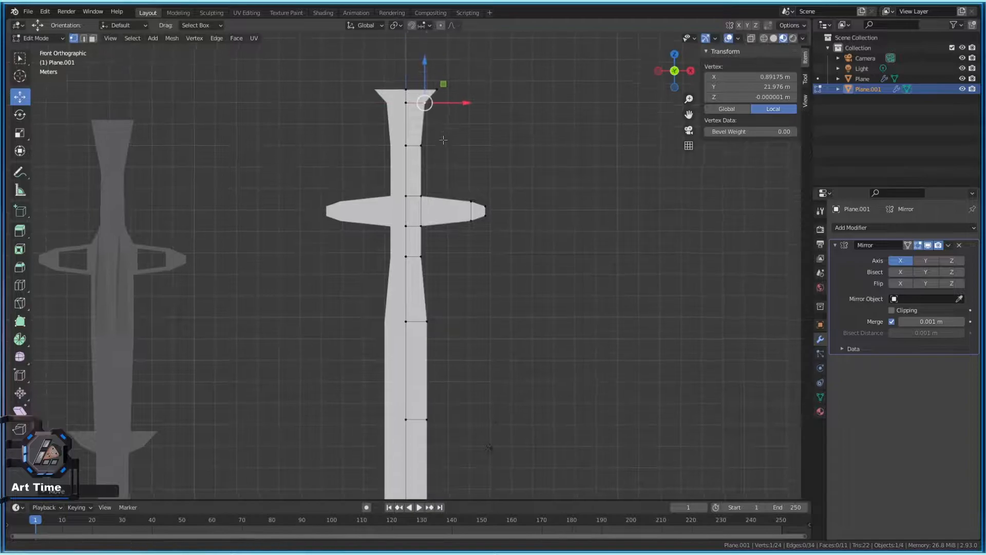
pyautogui.scroll(2, 462, 83)
pyautogui.press('g')
pyautogui.press('x')
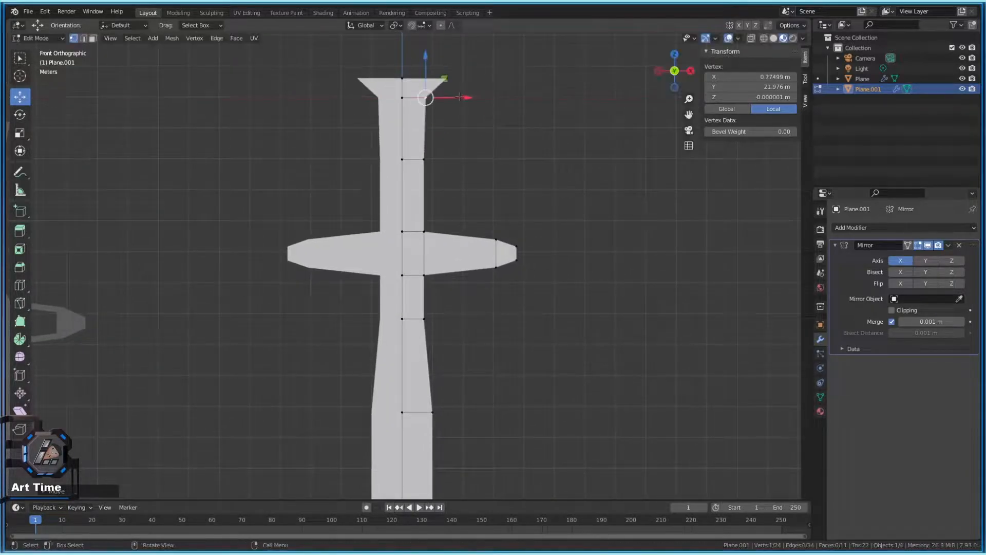
# Move the outer vertex midway up the handle inward along X to about 0.6 m to narrow the grip
pyautogui.press('2')
pyautogui.click(428, 98)
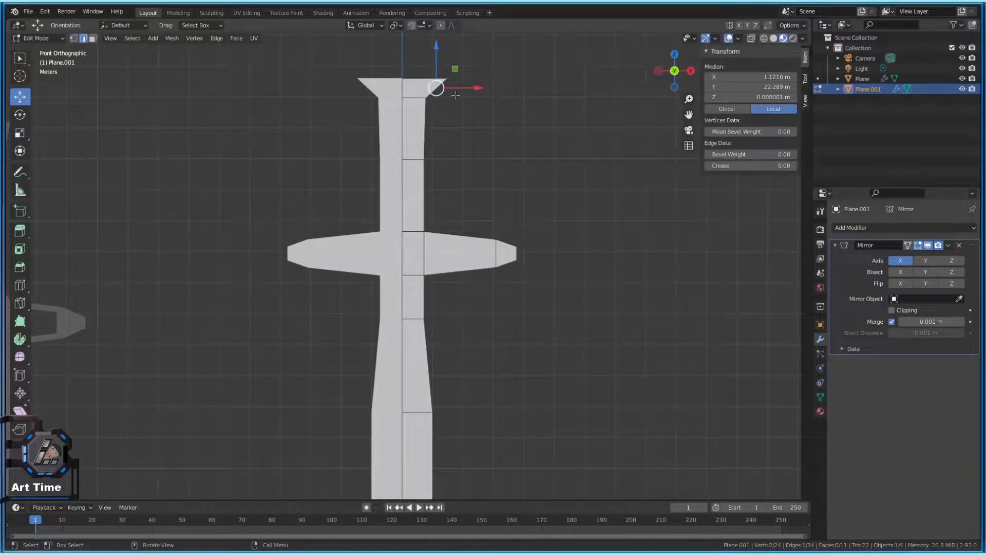
pyautogui.press('1')
pyautogui.click(429, 158)
pyautogui.press('g')
pyautogui.press('x')
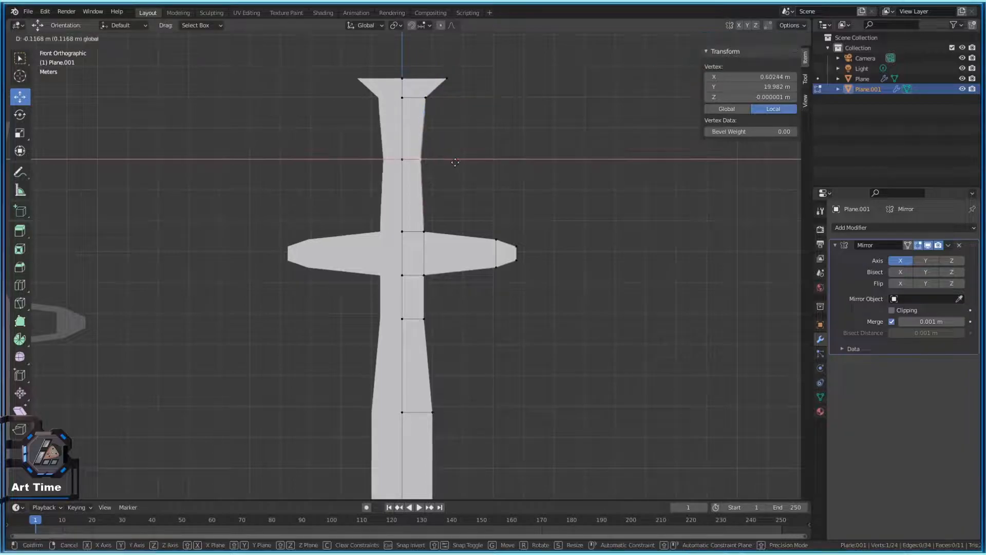
pyautogui.click(455, 163)
pyautogui.scroll(-5, 456, 162)
pyautogui.press('Tab')
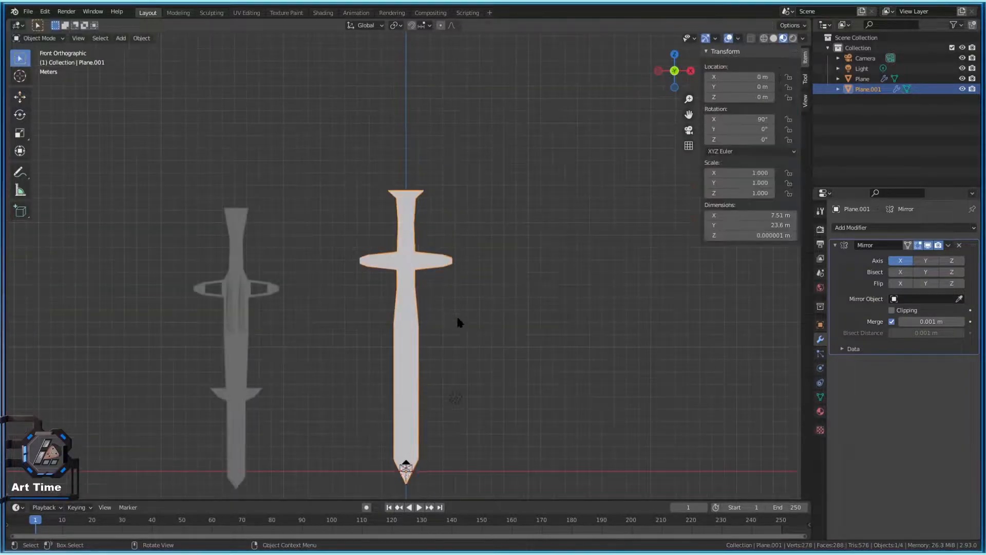
pyautogui.press('Tab')
pyautogui.scroll(3, 439, 330)
pyautogui.click(421, 337)
pyautogui.press('Tab')
pyautogui.press('Tab')
pyautogui.keyDown('shift'); pyautogui.moveTo(462, 452); pyautogui.dragTo(431, 390, button='middle'); pyautogui.keyUp('shift')
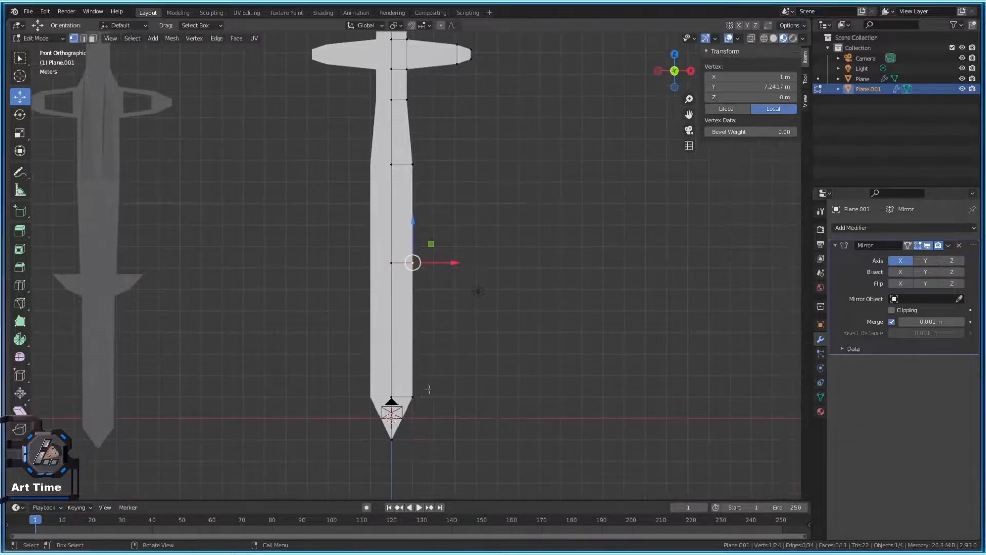
pyautogui.press('g')
pyautogui.press('x')
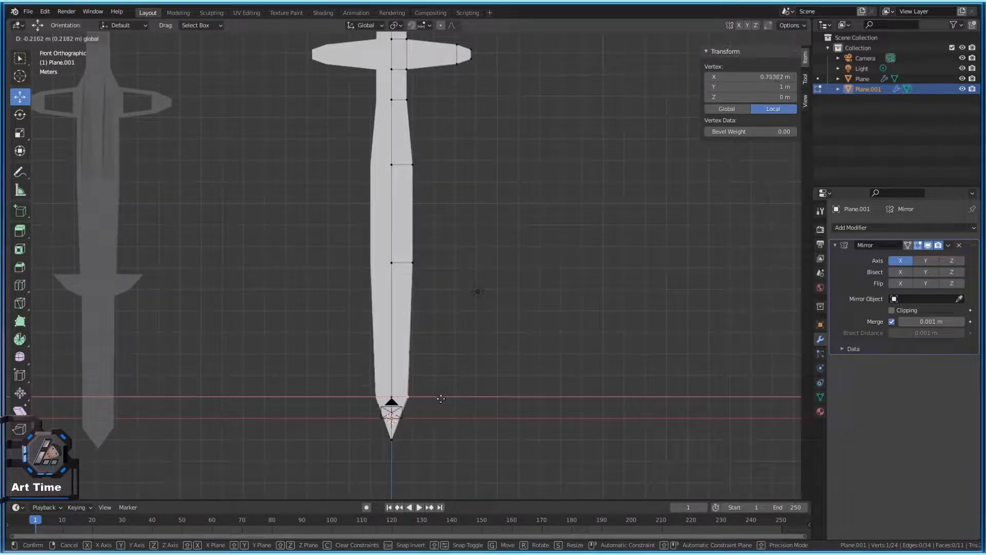
pyautogui.rightClick(440, 398)
# Move the mid-blade and tip-shoulder outer vertices together inward along X to about 0.76 m to slim the lower blade
pyautogui.click(415, 265)
pyautogui.keyDown('shift'); pyautogui.click(435, 396); pyautogui.keyUp('shift')
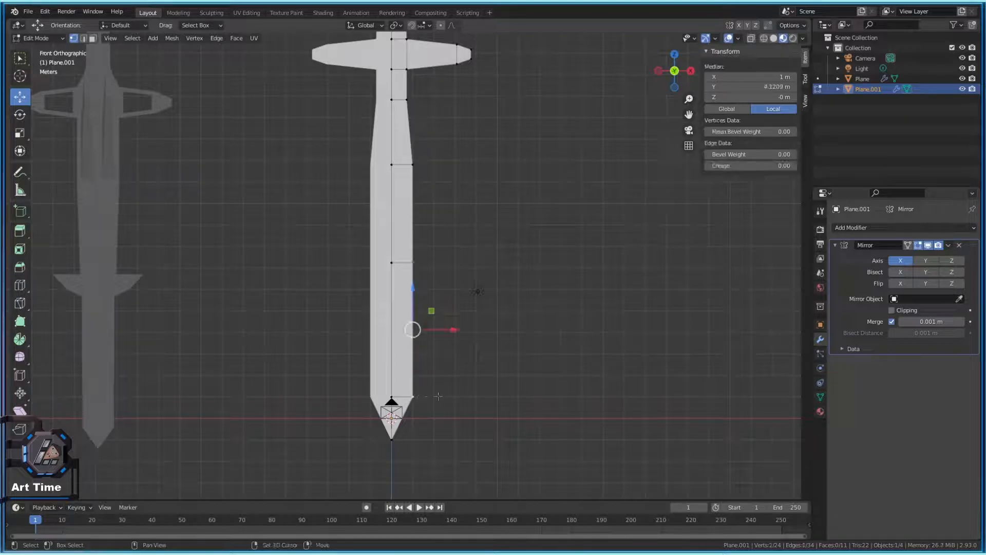
pyautogui.press('g')
pyautogui.press('x')
pyautogui.click(450, 218)
pyautogui.scroll(-4, 450, 219)
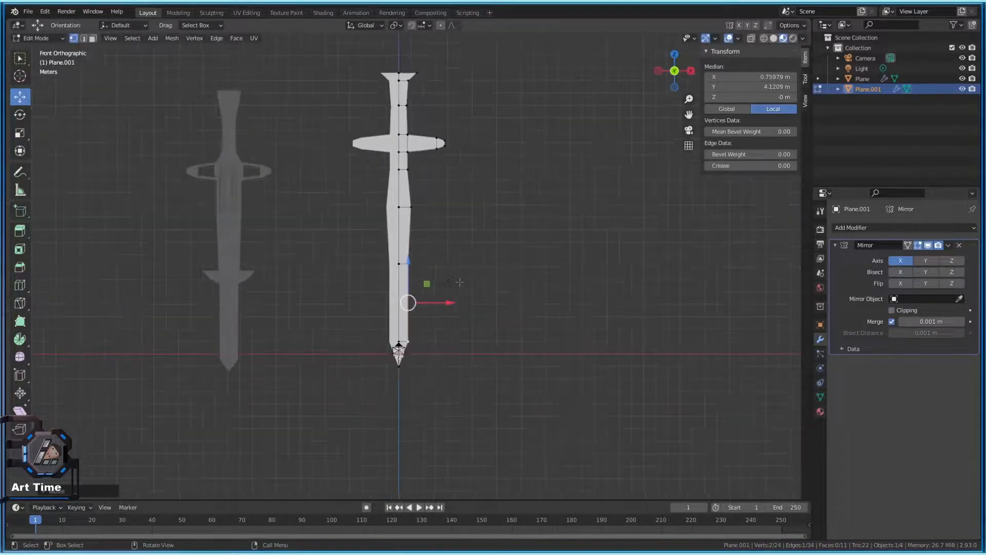
# Move the upper blade's outer vertex inward along X to about 0.84 m to smooth the blade's taper
pyautogui.scroll(5, 450, 218)
pyautogui.click(409, 145)
pyautogui.press('g')
pyautogui.press('x')
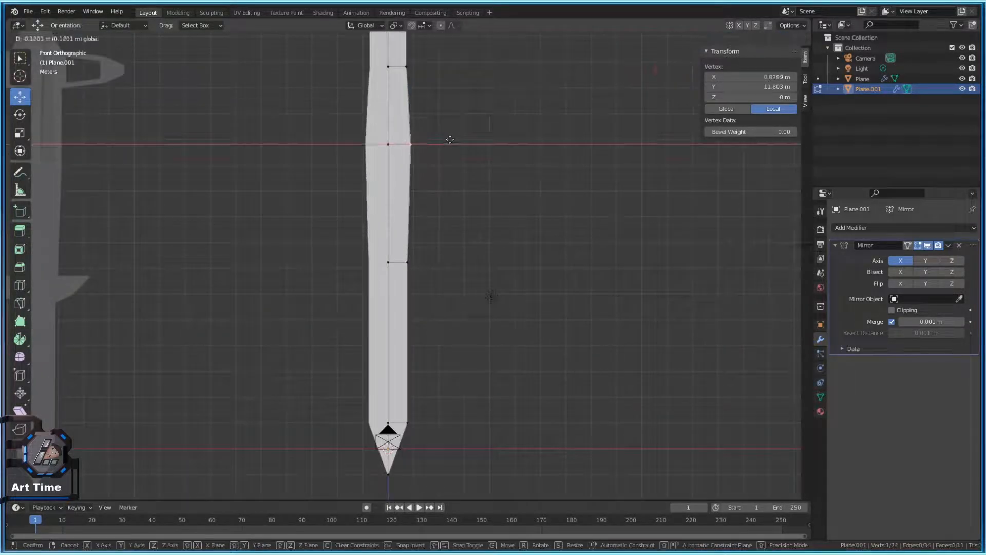
pyautogui.click(448, 195)
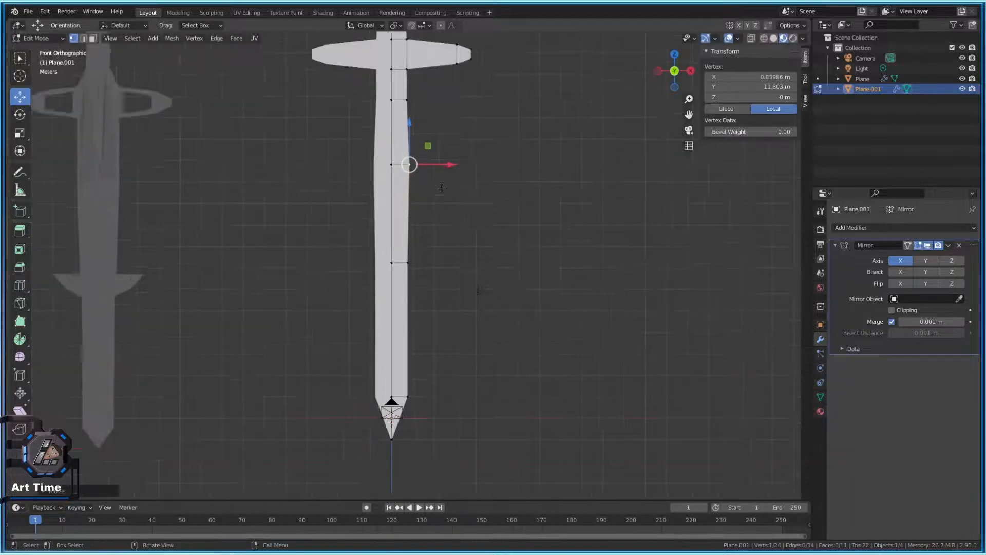
pyautogui.press('Tab')
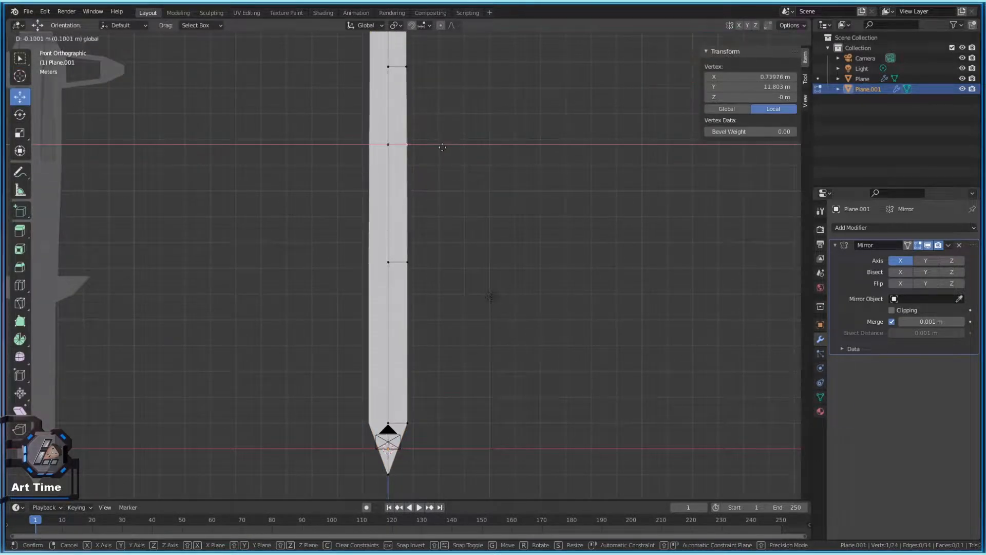
pyautogui.press('Tab')
pyautogui.press('Tab')
pyautogui.scroll(-2, 445, 245)
pyautogui.scroll(-3, 444, 246)
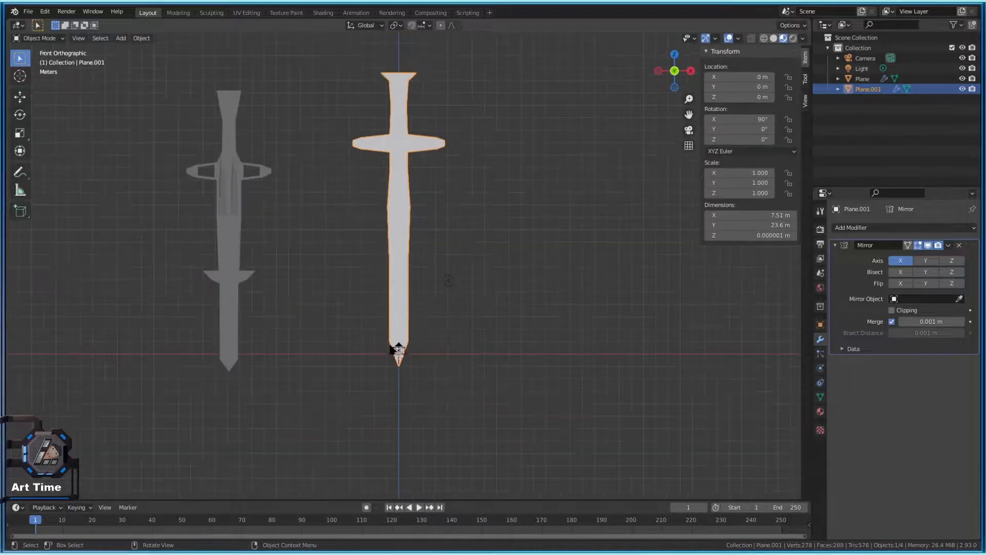
# Move the outer vertex at the shoulder of the blade tip slightly outward along X
pyautogui.press('Tab')
pyautogui.scroll(4, 408, 371)
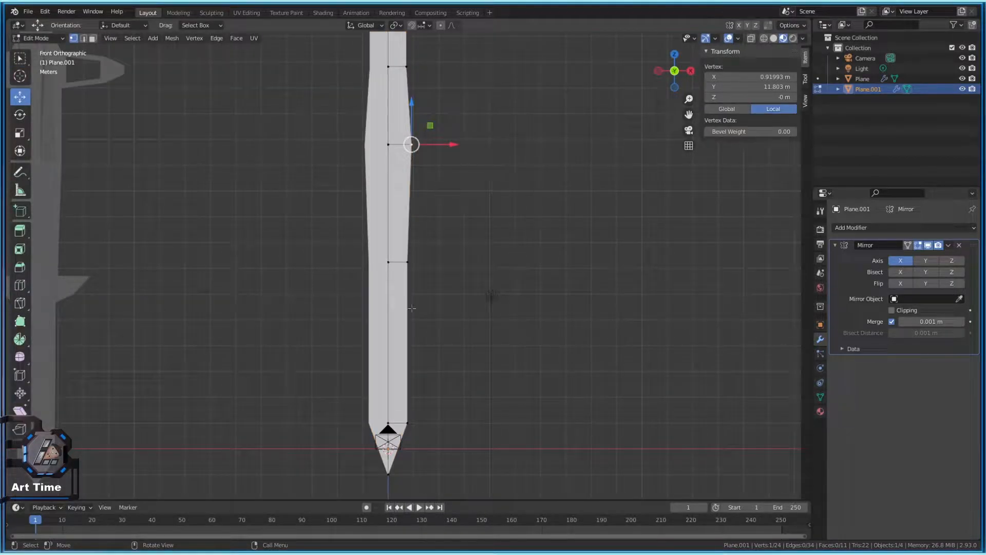
pyautogui.scroll(-3, 379, 221)
pyautogui.scroll(3, 380, 222)
pyautogui.click(407, 423)
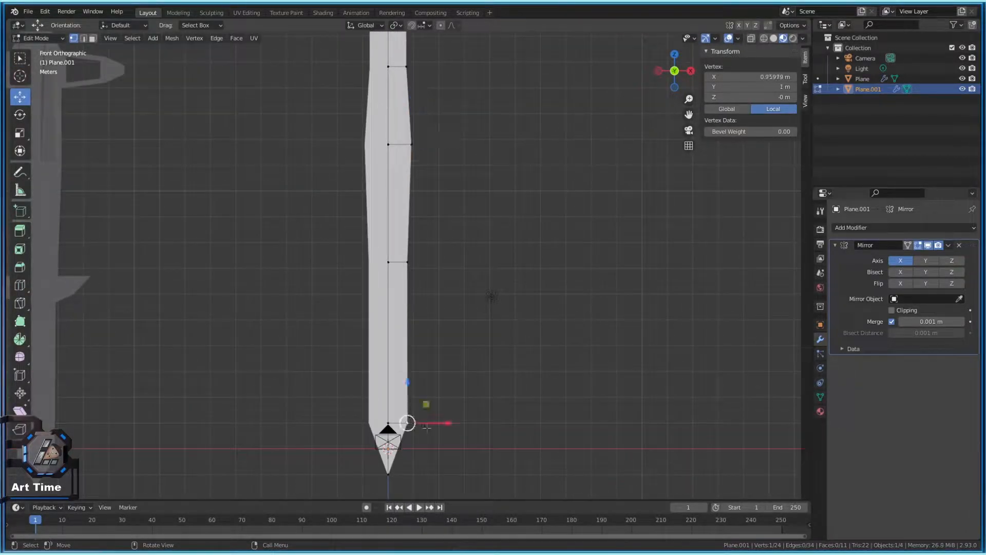
pyautogui.press('g')
pyautogui.press('x')
pyautogui.click(434, 425)
pyautogui.press('Tab')
pyautogui.scroll(-3, 440, 226)
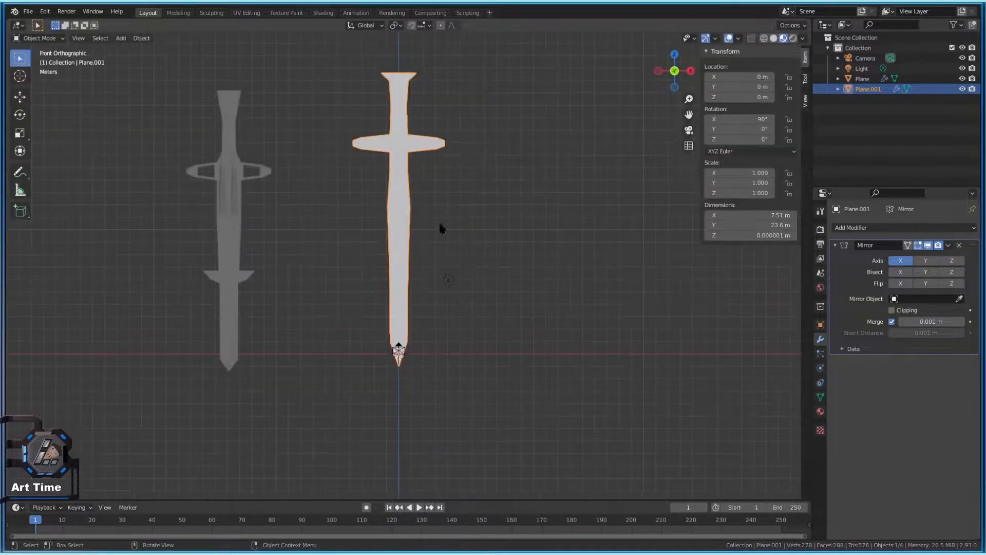
pyautogui.press('Tab')
pyautogui.press('Tab')
# Move the reference sword along X to about -25.28 m, farther away from the new sword
pyautogui.click(231, 262)
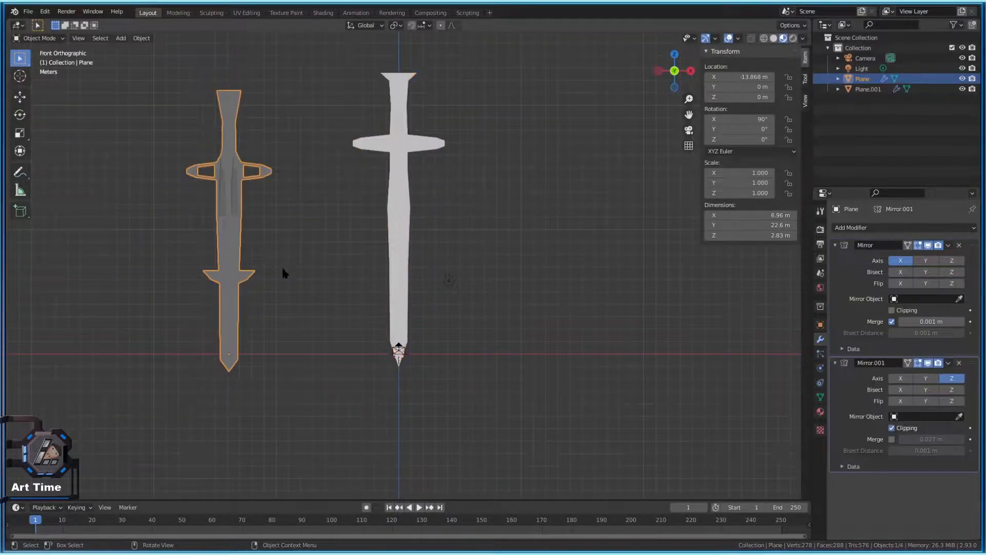
pyautogui.press('g')
pyautogui.press('x')
pyautogui.click(118, 244)
pyautogui.scroll(-2, 230, 253)
pyautogui.scroll(3, 280, 232)
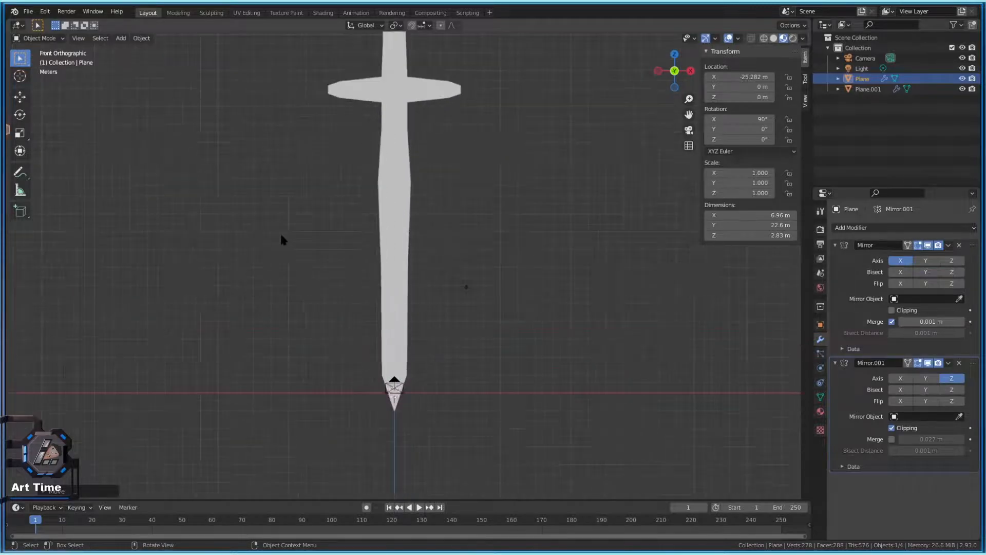
pyautogui.scroll(-1, 294, 226)
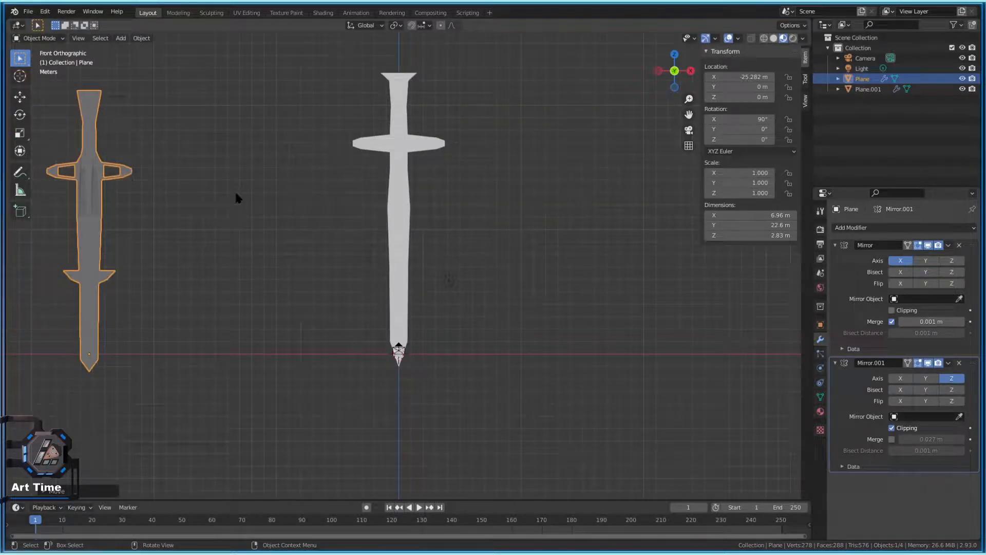
# Add a Solidify modifier with a thickness of 0.39 m to the new sword
pyautogui.moveTo(532, 184); pyautogui.dragTo(308, 190, button='middle')
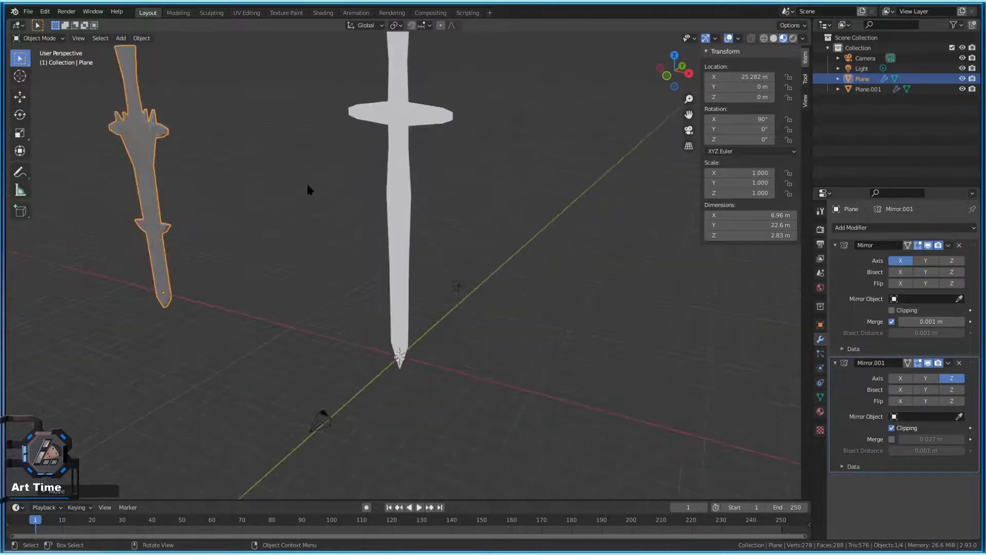
pyautogui.moveTo(361, 151); pyautogui.dragTo(294, 174, button='middle')
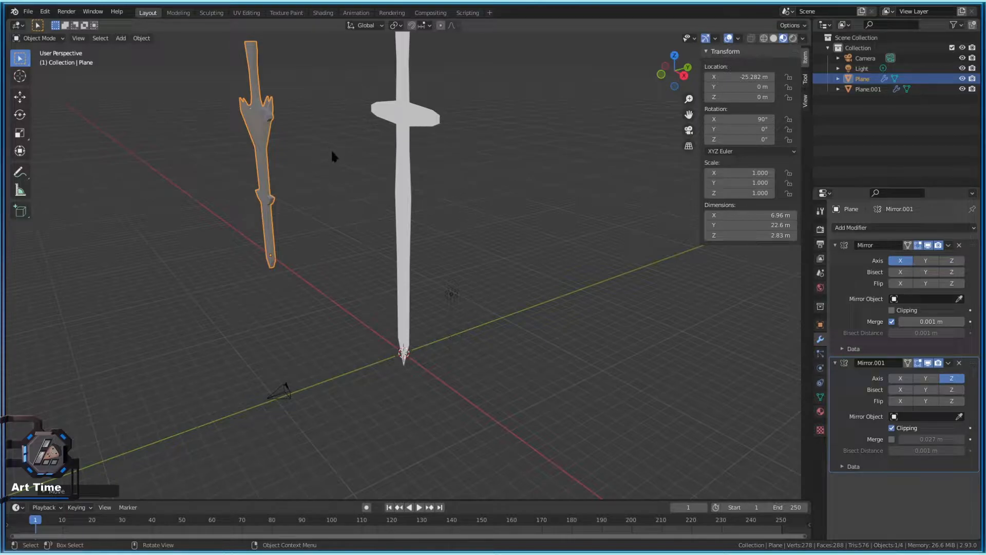
pyautogui.click(419, 126)
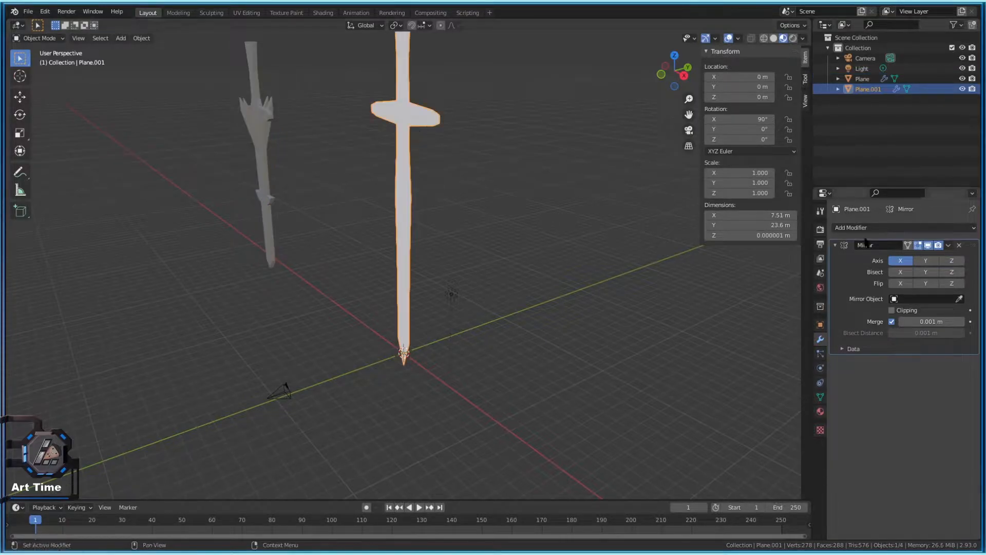
pyautogui.click(848, 227)
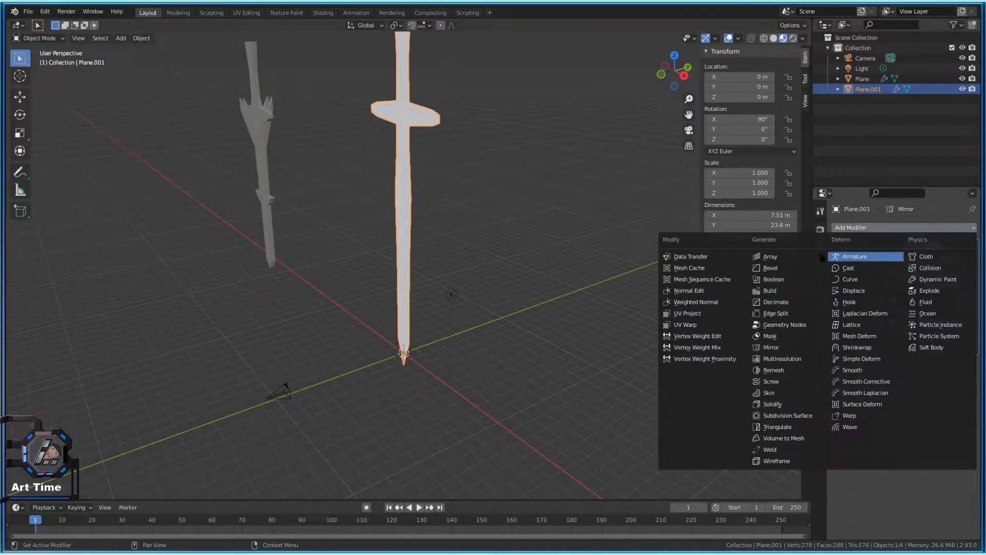
pyautogui.click(774, 405)
pyautogui.moveTo(927, 391)
pyautogui.mouseDown()
pyautogui.moveTo(899, 391)
pyautogui.moveTo(930, 391)
pyautogui.mouseUp()
pyautogui.moveTo(642, 82); pyautogui.dragTo(553, 200, button='middle')
# Try to extrude the face at the centre of the crossguard outward from the solidified sword
pyautogui.press('Tab')
pyautogui.press('3')
pyautogui.click(413, 154)
pyautogui.moveTo(414, 154); pyautogui.dragTo(407, 190, button='middle')
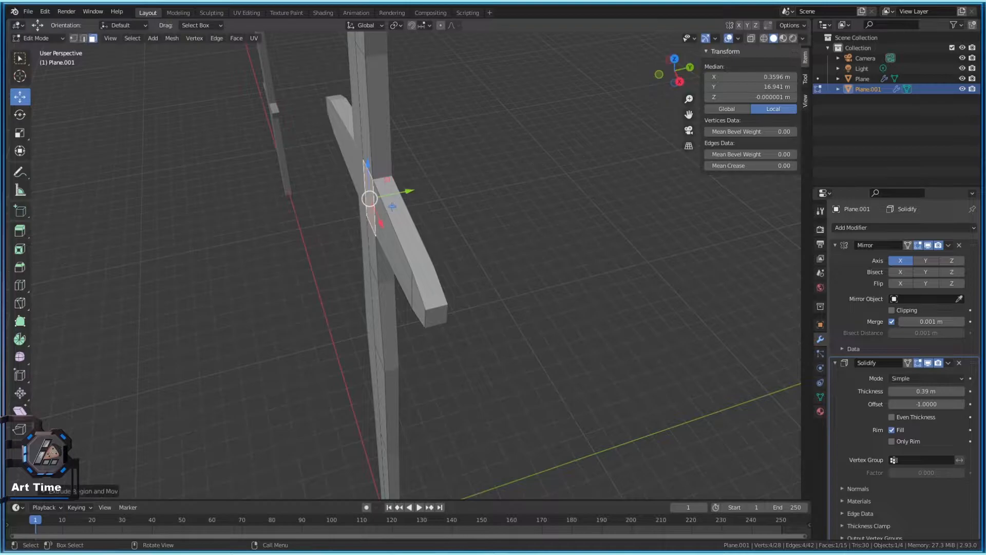
pyautogui.press('e')
pyautogui.click(343, 201)
pyautogui.moveTo(334, 216); pyautogui.dragTo(349, 150, button='middle')
pyautogui.press('Tab')
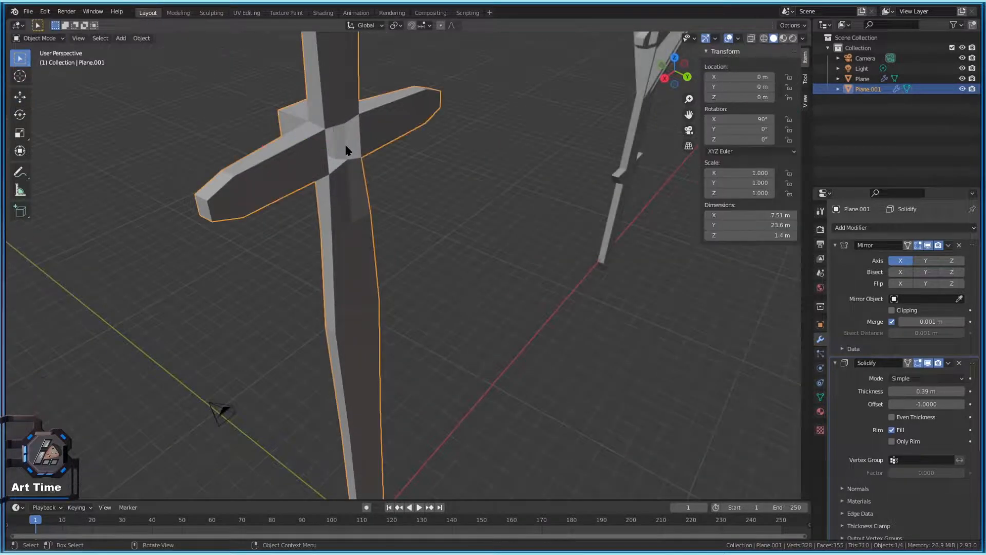
# Undo the trial extrusion of the crossguard's centre face
pyautogui.moveTo(433, 181); pyautogui.dragTo(417, 177, button='middle')
pyautogui.press('Tab')
pyautogui.moveTo(437, 271); pyautogui.dragTo(483, 240, button='middle')
pyautogui.press('Tab')
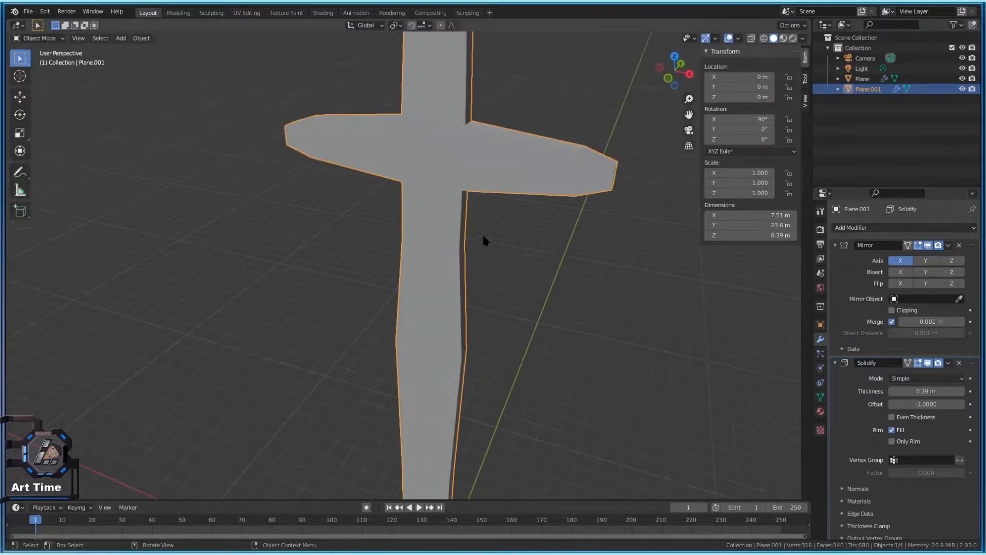
pyautogui.press('Tab')
pyautogui.scroll(-4, 482, 233)
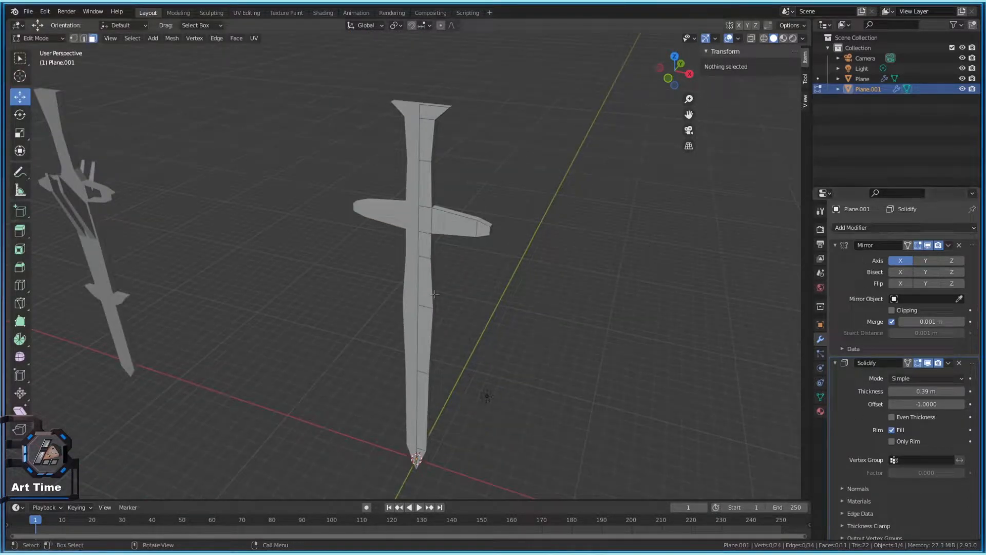
pyautogui.press('Tab')
# Add a second Mirror modifier to the new sword and remove its Solidify modifier
pyautogui.click(864, 228)
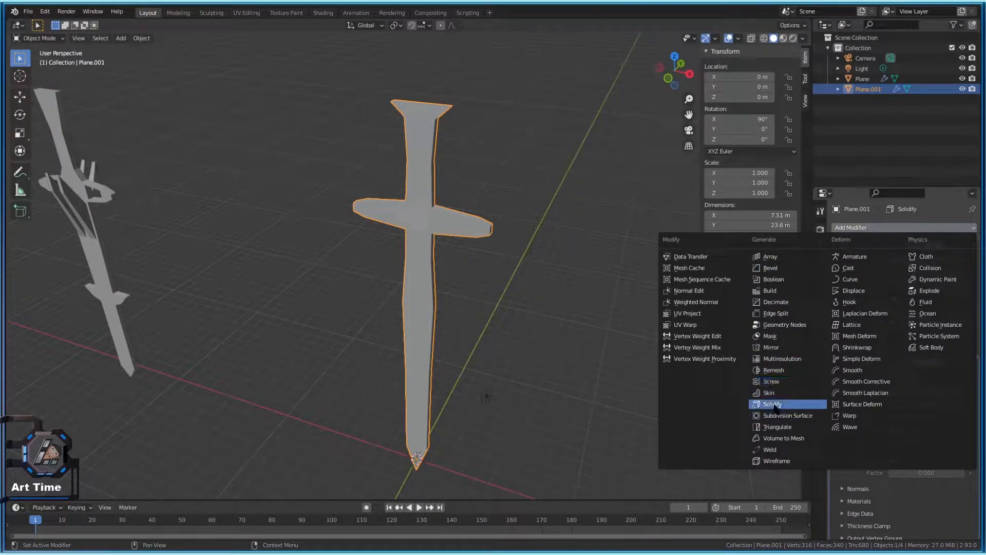
pyautogui.click(781, 348)
pyautogui.scroll(-3, 884, 365)
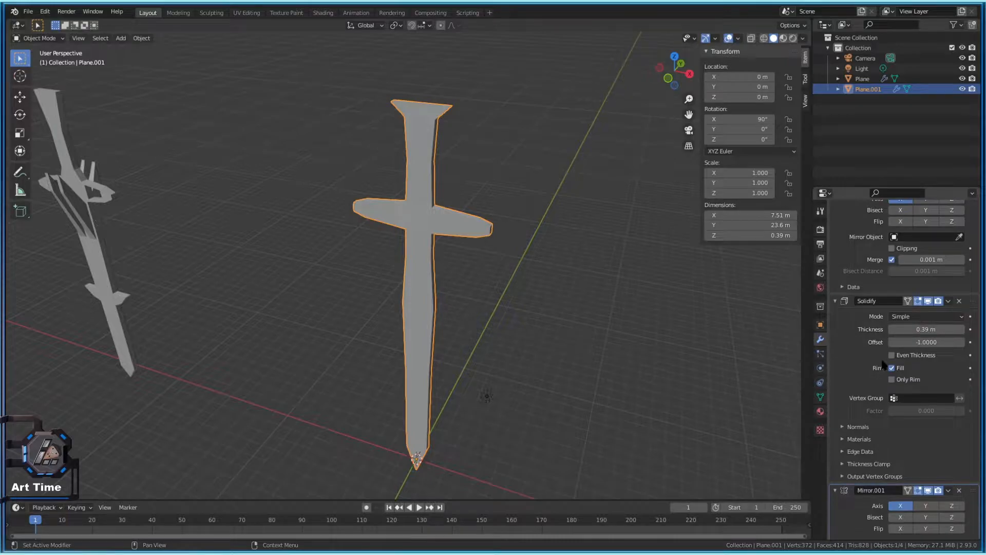
pyautogui.click(959, 301)
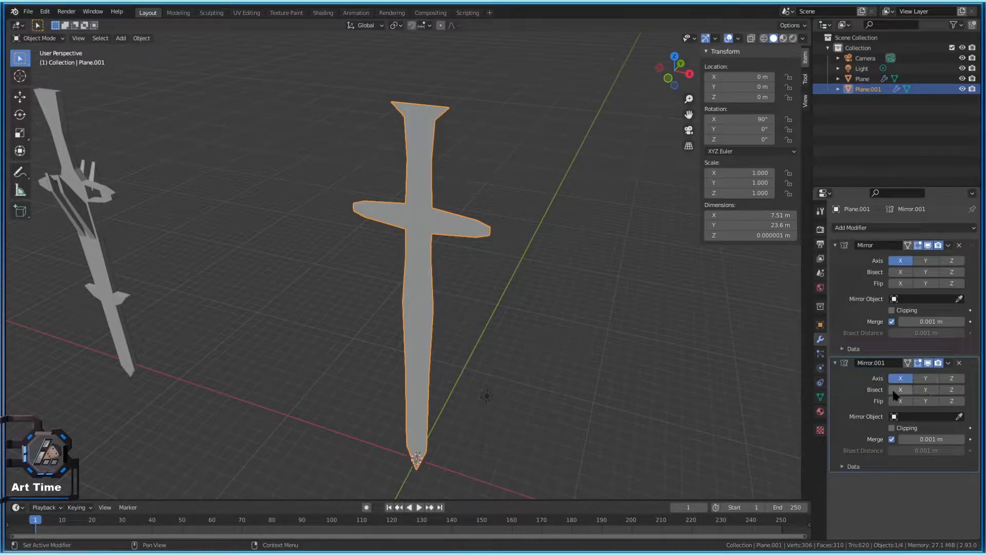
# Set the second Mirror modifier to mirror across the Z axis only
pyautogui.moveTo(565, 291); pyautogui.dragTo(529, 306, button='middle')
pyautogui.click(905, 378)
pyautogui.moveTo(469, 284)
pyautogui.mouseDown(button='middle')
pyautogui.moveTo(607, 276)
pyautogui.moveTo(474, 265)
pyautogui.mouseUp(button='middle')
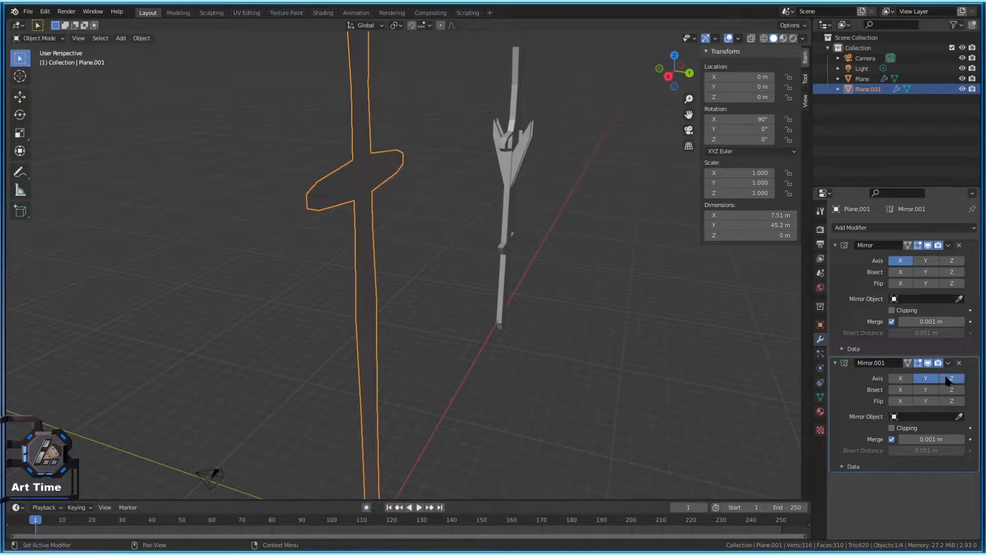
pyautogui.moveTo(700, 327); pyautogui.dragTo(736, 327, button='middle')
pyautogui.click(932, 380)
pyautogui.moveTo(486, 291); pyautogui.dragTo(513, 291, button='middle')
pyautogui.moveTo(514, 242); pyautogui.dragTo(433, 282, button='middle')
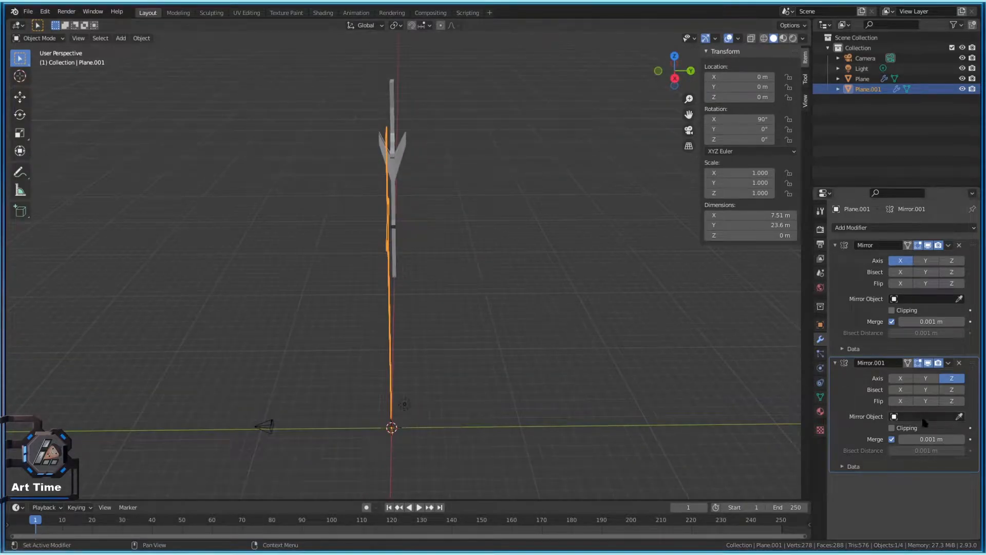
# Inspect the reference sword's second Mirror modifier, including its data options, for comparison with the new sword
pyautogui.moveTo(519, 297); pyautogui.dragTo(390, 236, button='middle')
pyautogui.press('Tab')
pyautogui.press('Tab')
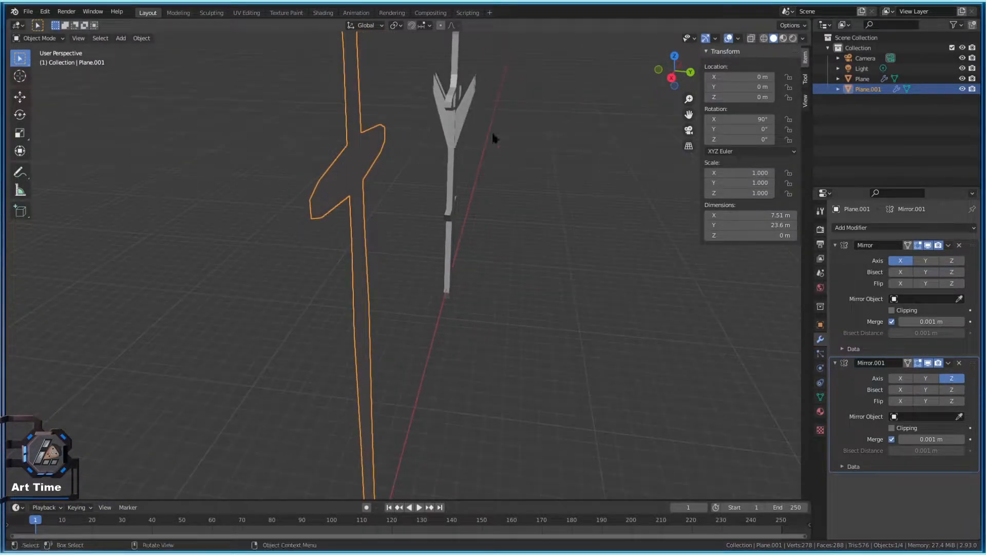
pyautogui.click(466, 135)
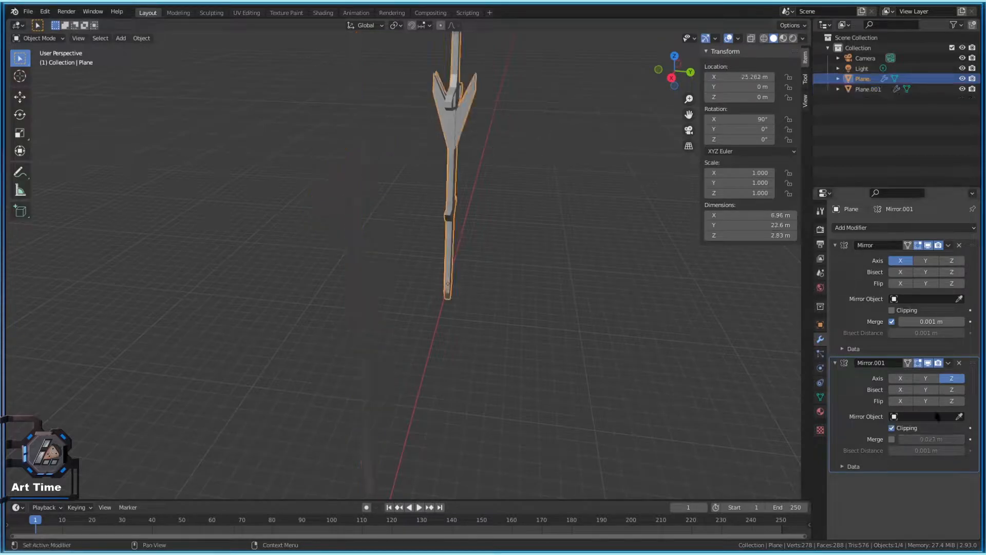
pyautogui.click(845, 466)
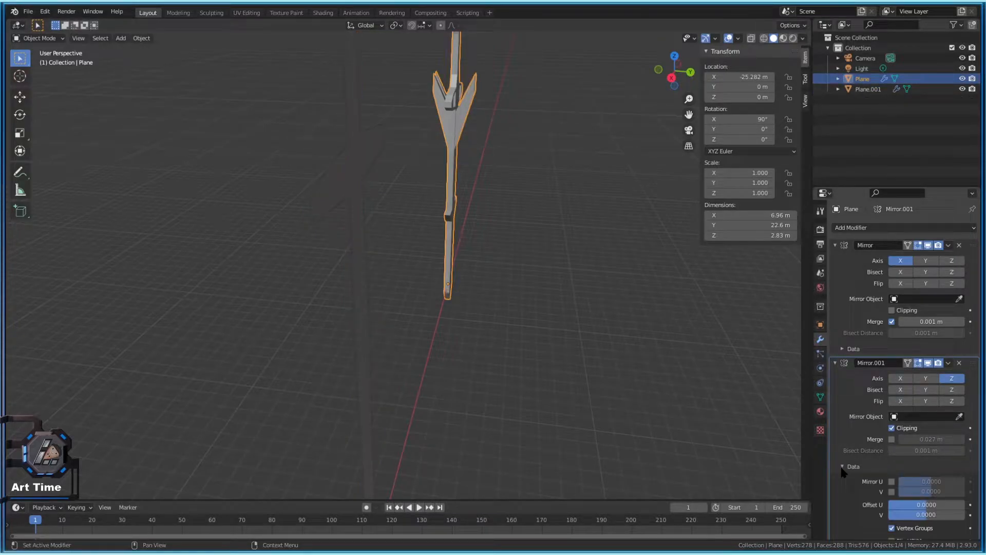
pyautogui.click(843, 467)
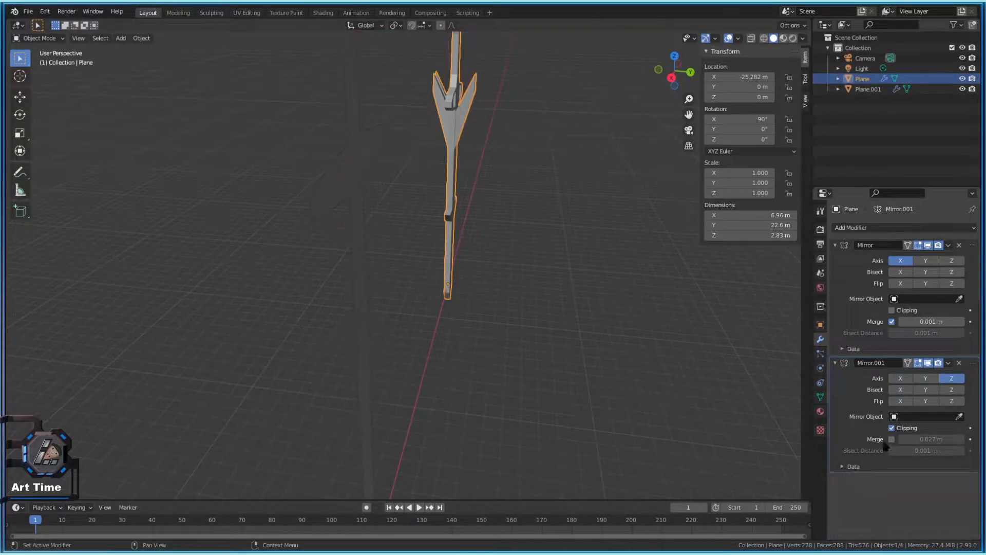
pyautogui.click(360, 278)
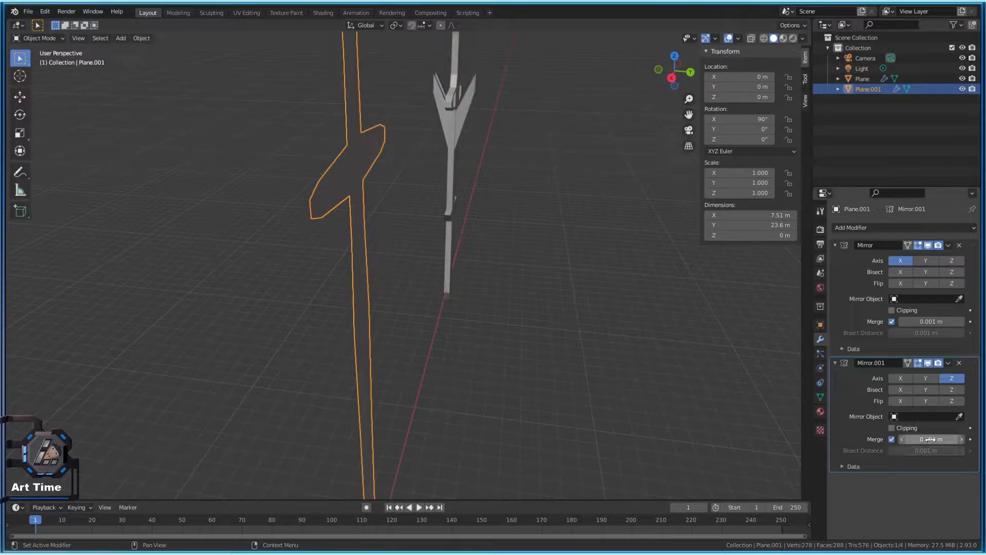
# Try changing the second Mirror modifier's merge distance and shifting the whole mesh along global Y, then undo the shift
pyautogui.moveTo(931, 440); pyautogui.dragTo(940, 439)
pyautogui.scroll(-1, 585, 370)
pyautogui.moveTo(580, 370); pyautogui.dragTo(532, 352, button='middle')
pyautogui.scroll(1, 488, 333)
pyautogui.press('Tab')
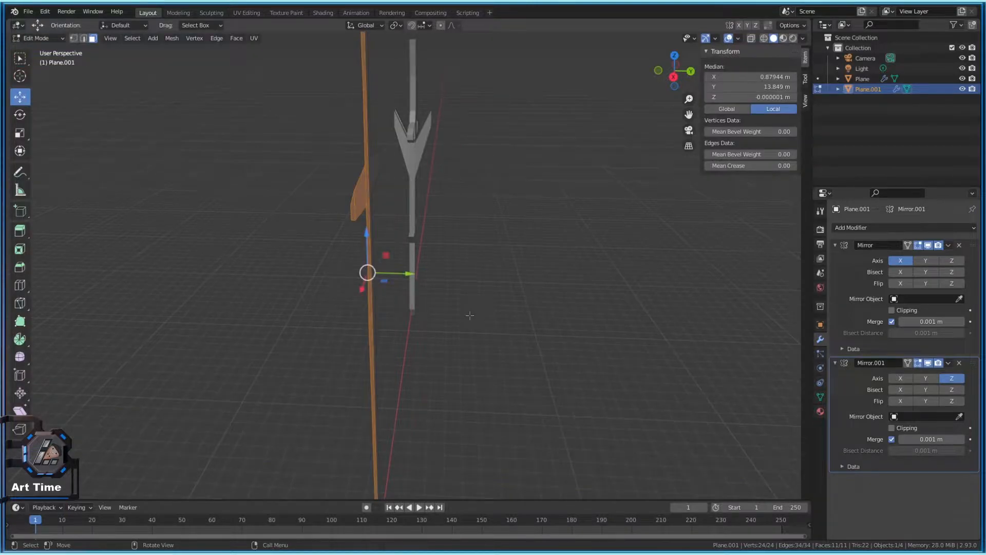
pyautogui.moveTo(411, 274); pyautogui.dragTo(407, 273)
pyautogui.hotkey('ctrl', 'z')
pyautogui.press('Tab')
# Examine the reference sword's thickness and mirrored sides from several angles and in its mesh
pyautogui.click(410, 149)
pyautogui.moveTo(513, 163); pyautogui.dragTo(172, 212, button='middle')
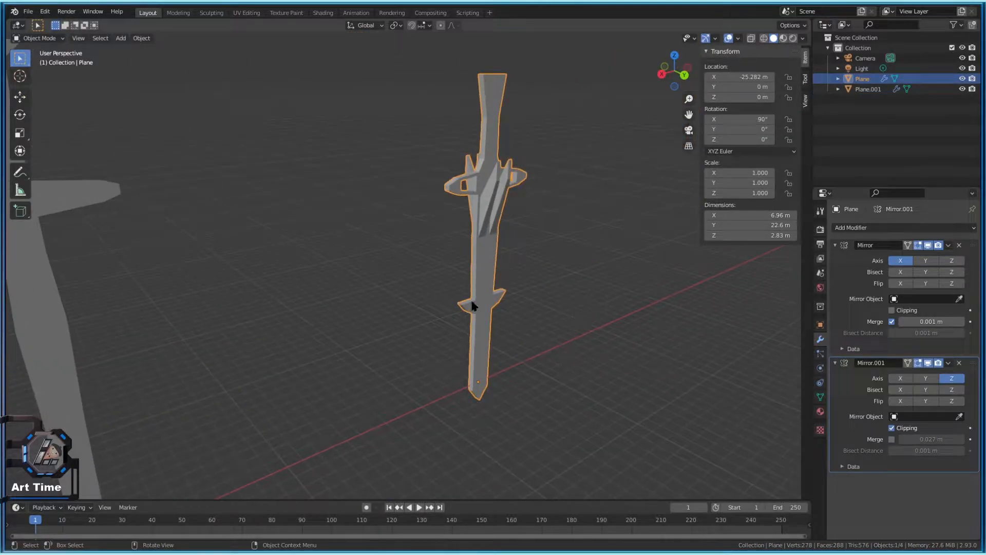
pyautogui.scroll(5, 530, 174)
pyautogui.scroll(-2, 452, 232)
pyautogui.moveTo(454, 237); pyautogui.dragTo(444, 226, button='middle')
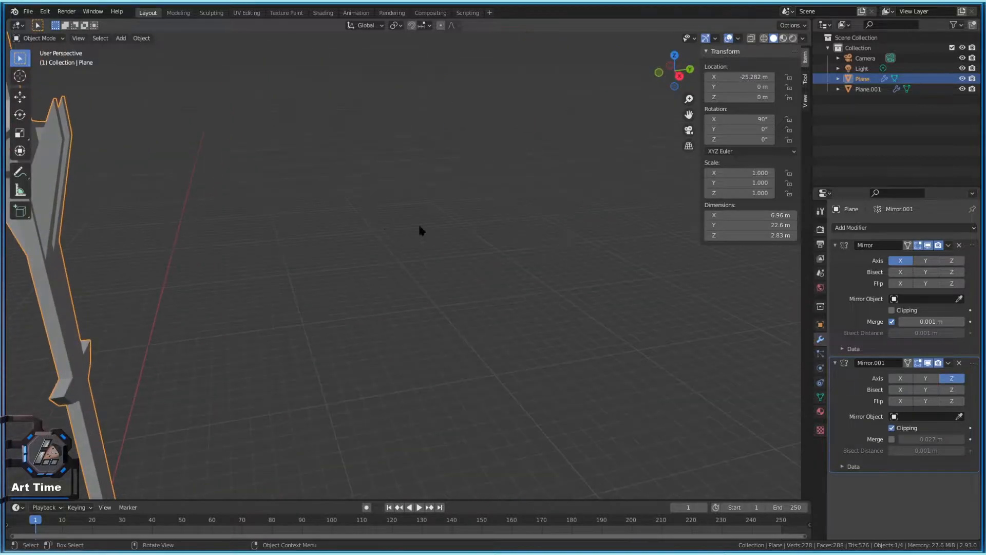
pyautogui.scroll(-8, 443, 228)
pyautogui.scroll(1, 350, 311)
pyautogui.keyDown('shift'); pyautogui.moveTo(347, 327); pyautogui.dragTo(419, 262, button='middle'); pyautogui.keyUp('shift')
pyautogui.scroll(3, 420, 264)
pyautogui.press('Tab')
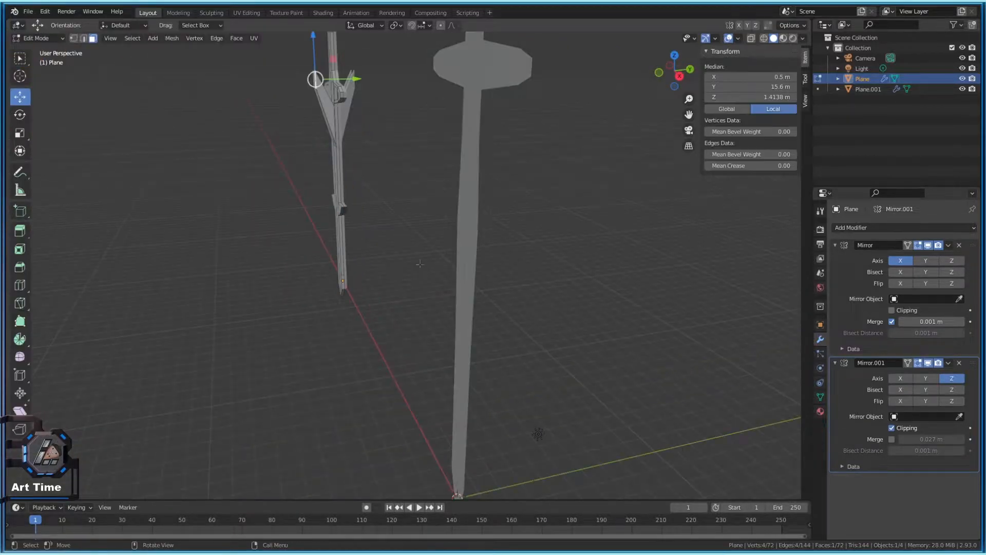
pyautogui.press('Tab')
# Extrude all faces of the new sword by about 0.195 m along their normal to thicken both mirrored sides
pyautogui.click(467, 215)
pyautogui.moveTo(471, 217); pyautogui.dragTo(473, 182, button='middle')
pyautogui.moveTo(496, 170); pyautogui.dragTo(502, 187, button='middle')
pyautogui.press('Tab')
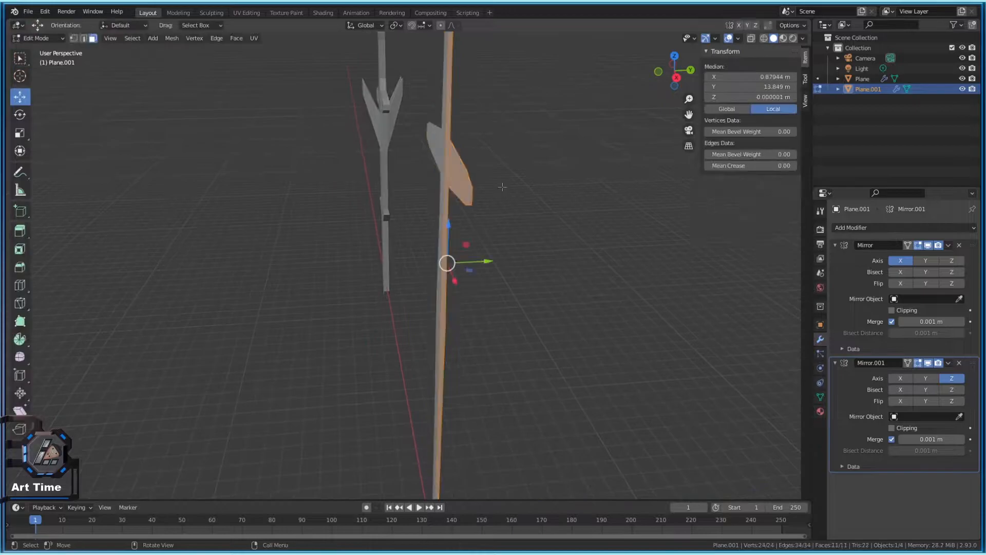
pyautogui.press('e')
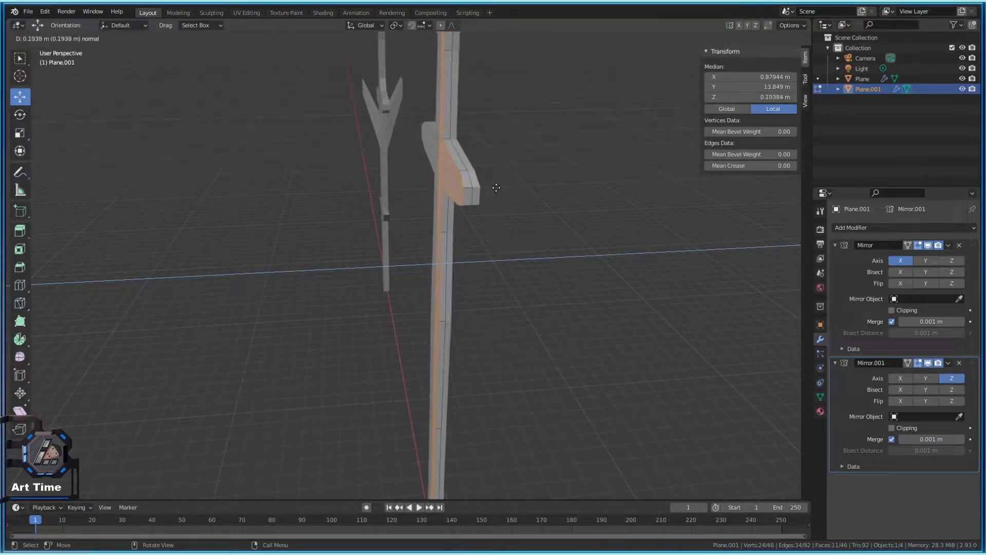
pyautogui.click(492, 191)
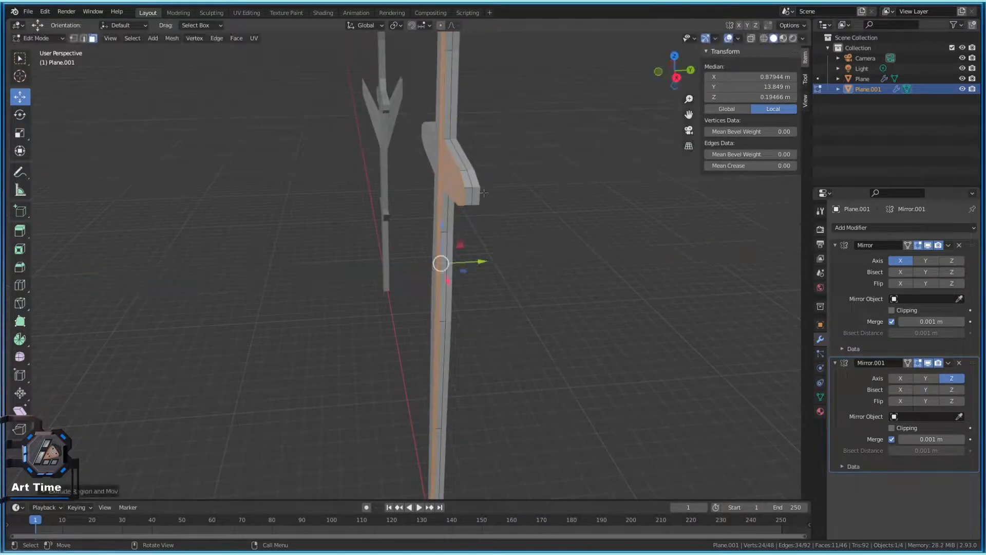
# Switch editing to the reference sword and compare its thickness with the newly extruded sword from several angles
pyautogui.hotkey('alt', 'q')
pyautogui.moveTo(379, 107); pyautogui.dragTo(439, 265, button='middle')
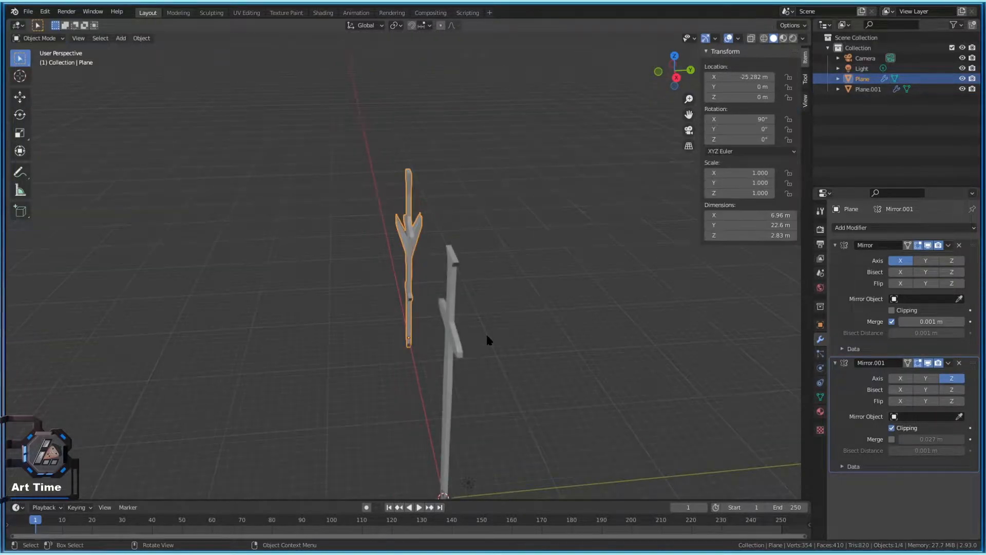
pyautogui.moveTo(486, 332); pyautogui.dragTo(471, 341, button='middle')
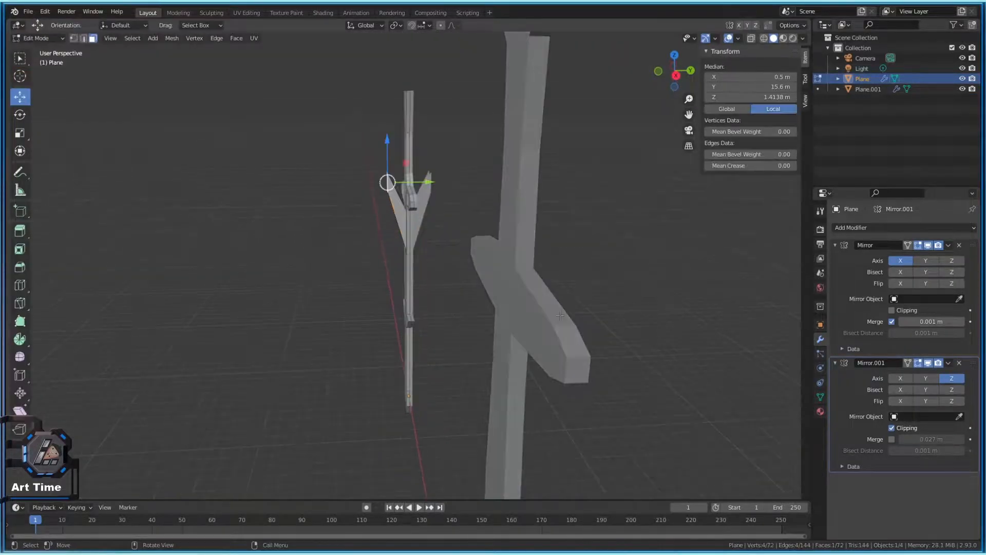
pyautogui.moveTo(544, 334); pyautogui.dragTo(499, 285, button='middle')
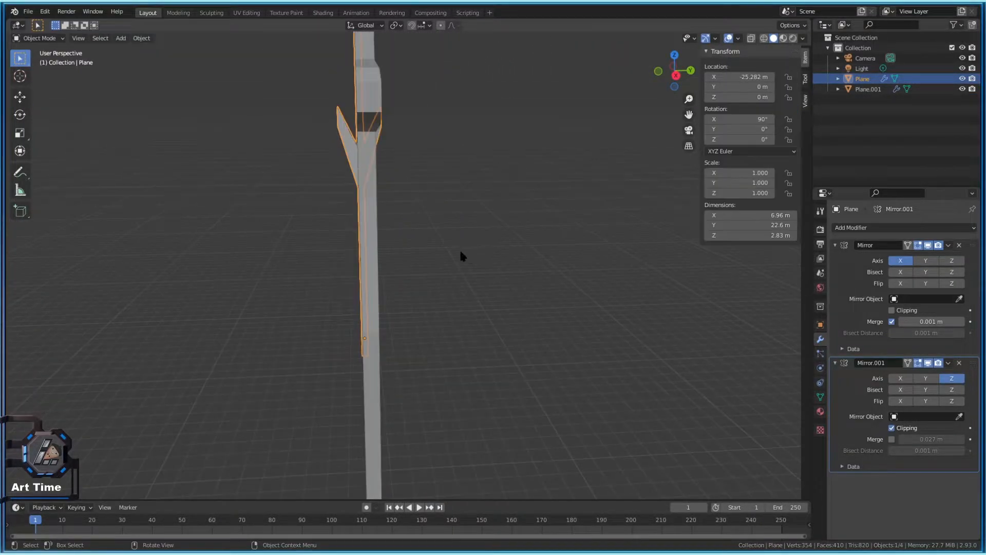
pyautogui.moveTo(463, 255); pyautogui.dragTo(511, 256, button='middle')
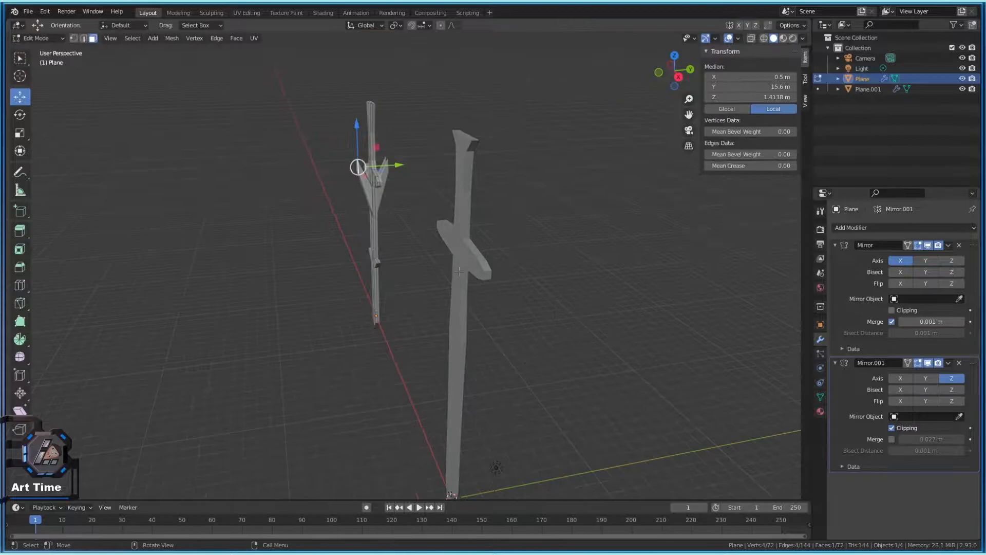
# Switch editing back to the new sword and extrude the large front face of its crossguard about 0.49 m along its normal
pyautogui.click(476, 304)
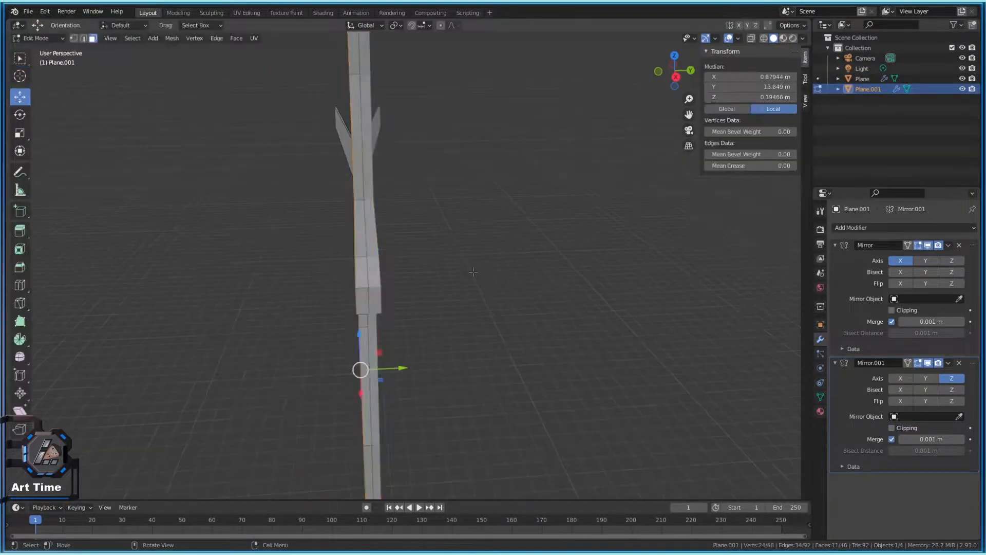
pyautogui.scroll(5, 414, 272)
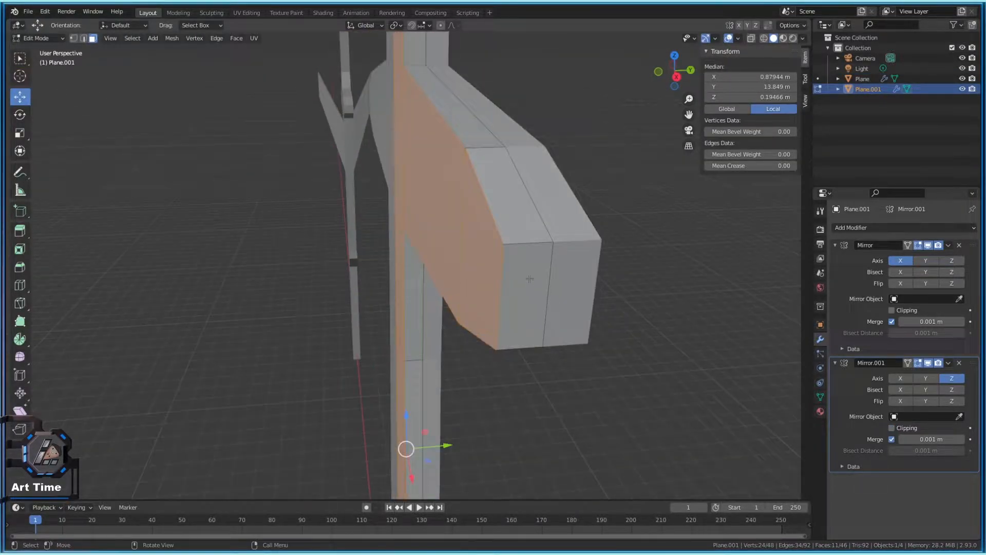
pyautogui.click(522, 281)
pyautogui.click(444, 240)
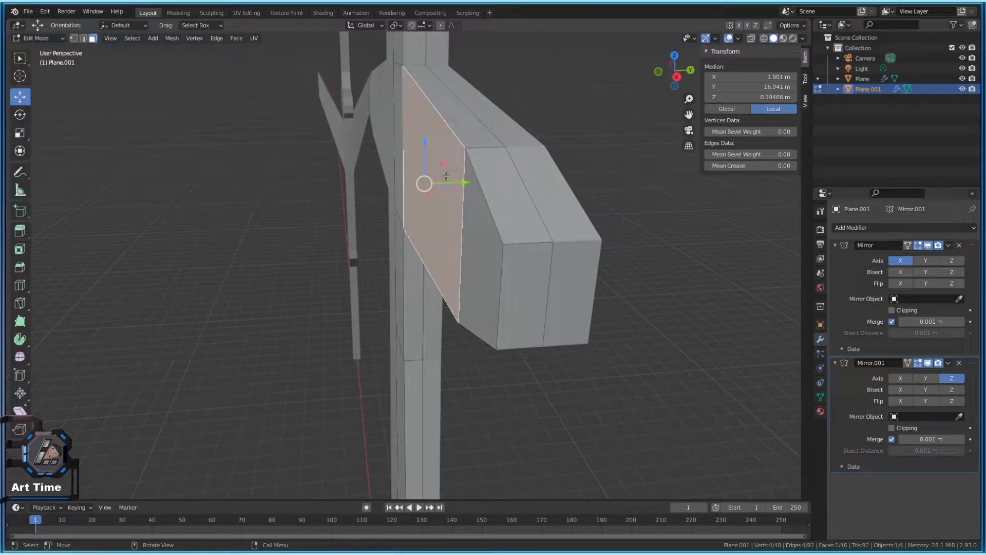
pyautogui.scroll(-6, 446, 177)
pyautogui.moveTo(446, 178); pyautogui.dragTo(298, 204, button='middle')
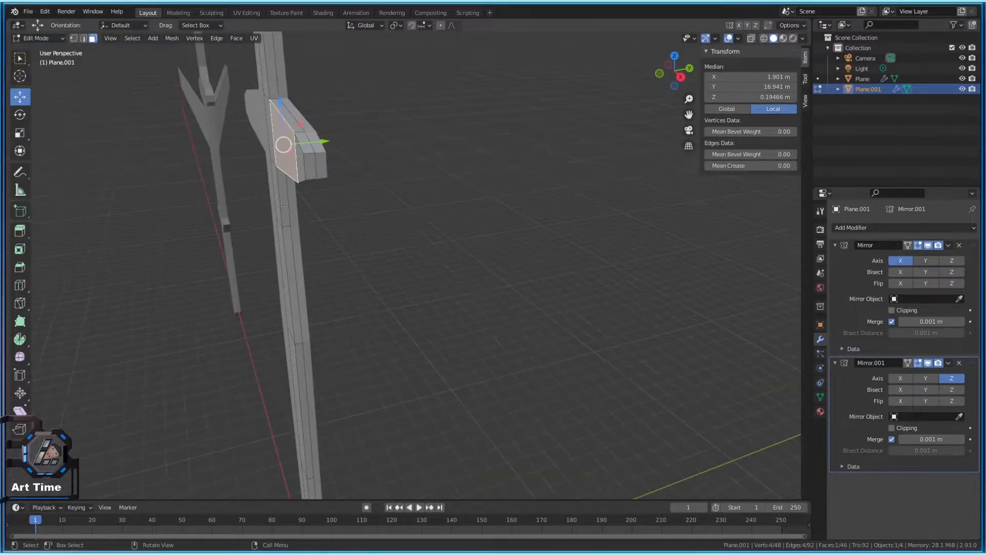
pyautogui.moveTo(150, 246); pyautogui.dragTo(46, 230, button='middle')
pyautogui.moveTo(196, 217); pyautogui.dragTo(507, 273, button='middle')
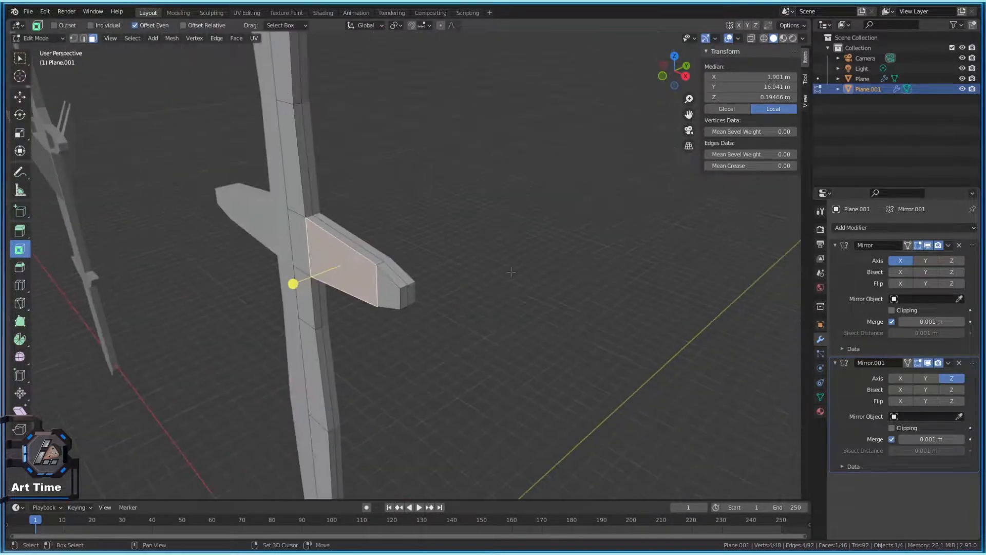
pyautogui.press('e')
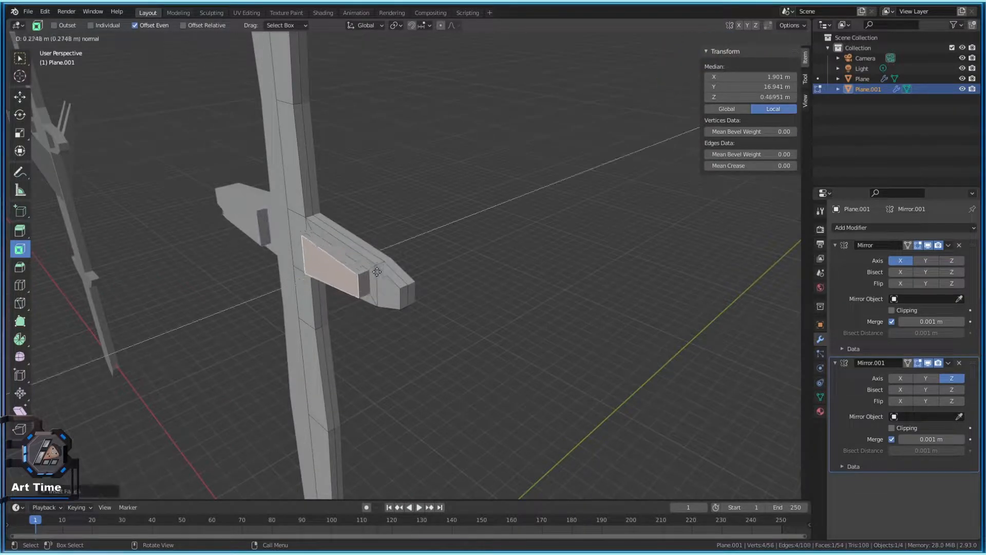
pyautogui.click(273, 290)
# Try scaling the extruded crossguard face along global Z, then undo the face's extrusion
pyautogui.moveTo(272, 290); pyautogui.dragTo(442, 238, button='middle')
pyautogui.scroll(10, 442, 238)
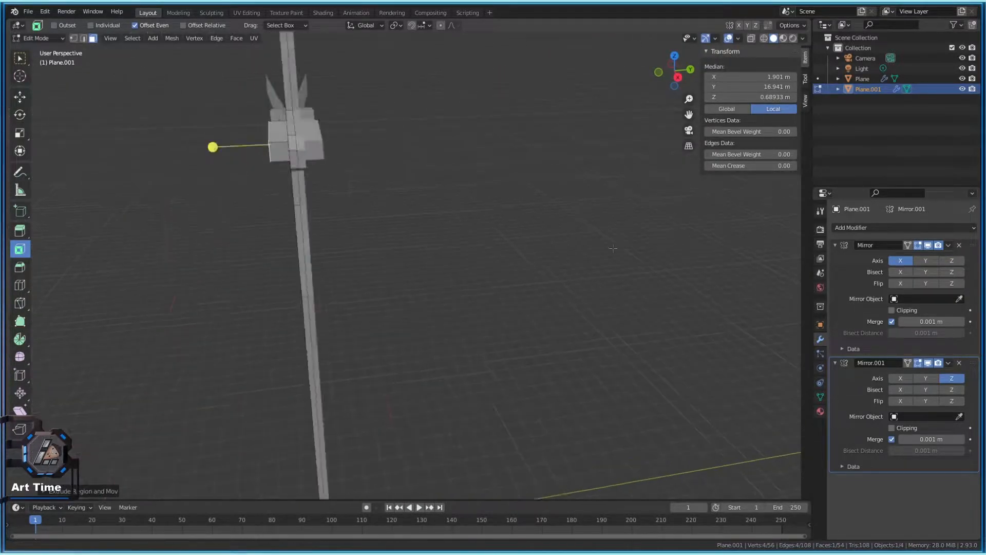
pyautogui.press('s')
pyautogui.press('z')
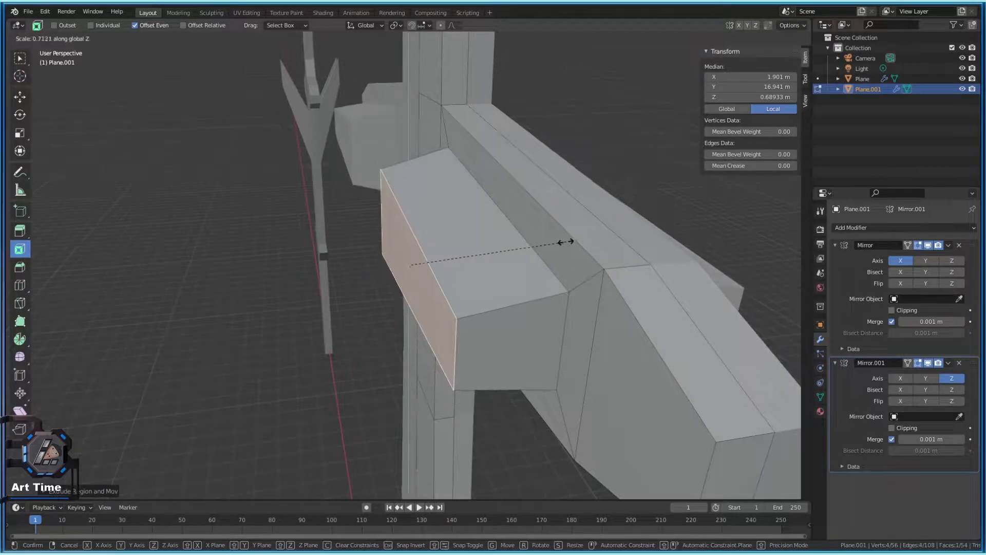
pyautogui.rightClick(547, 243)
pyautogui.hotkey('ctrl', 'z')
# Examine the new sword's crossguard in Edit and Object Mode from several angles and compare it with the reference sword
pyautogui.scroll(3, 583, 246)
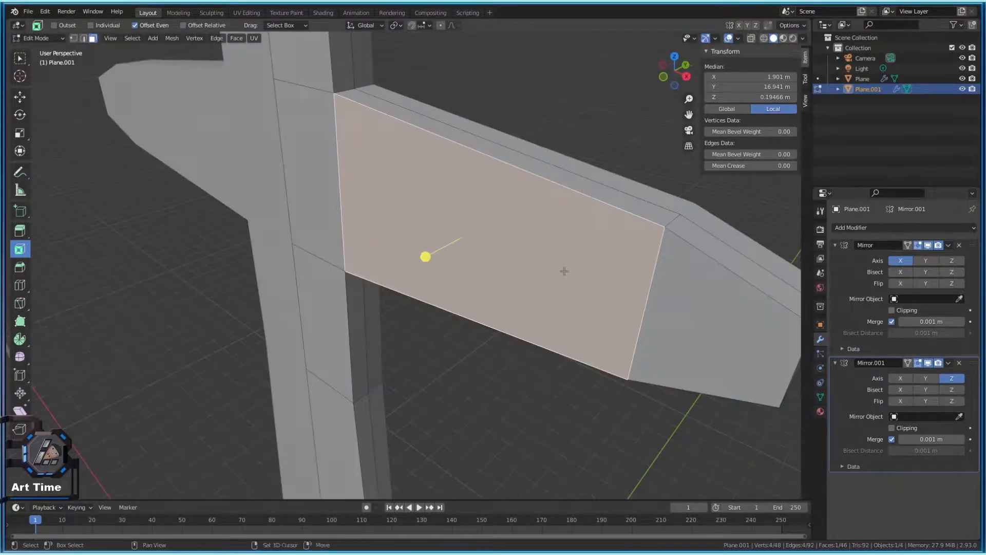
pyautogui.scroll(-5, 583, 247)
pyautogui.moveTo(583, 246); pyautogui.dragTo(222, 306, button='middle')
pyautogui.press('Tab')
pyautogui.scroll(-5, 425, 208)
pyautogui.moveTo(424, 208); pyautogui.dragTo(445, 251, button='middle')
pyautogui.scroll(3, 438, 226)
pyautogui.press('Tab')
pyautogui.scroll(4, 445, 252)
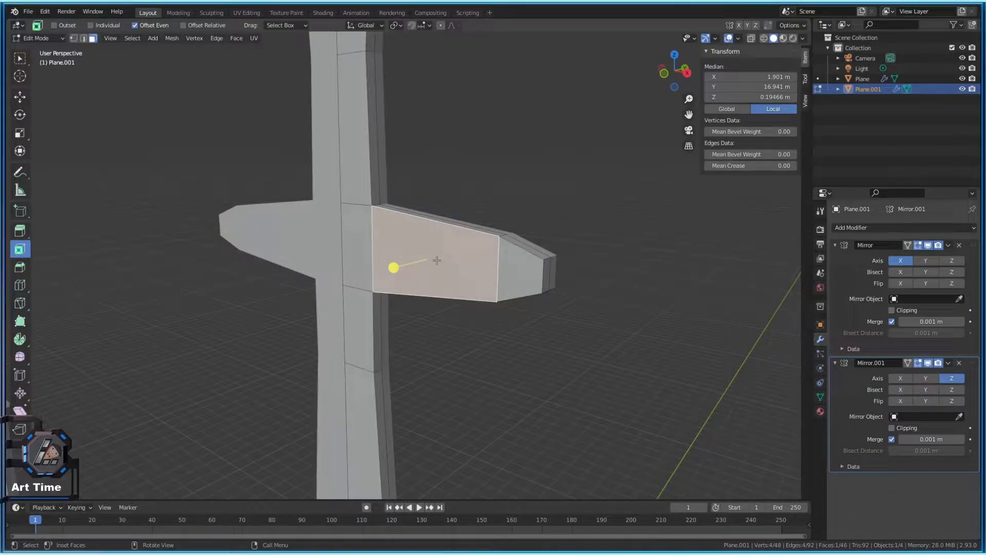
pyautogui.press('Tab')
pyautogui.scroll(-4, 386, 260)
pyautogui.press('Tab')
pyautogui.moveTo(419, 264); pyautogui.dragTo(471, 255, button='middle')
pyautogui.scroll(4, 372, 308)
pyautogui.press('Tab')
pyautogui.click(471, 255)
pyautogui.press('Tab')
pyautogui.press('a')
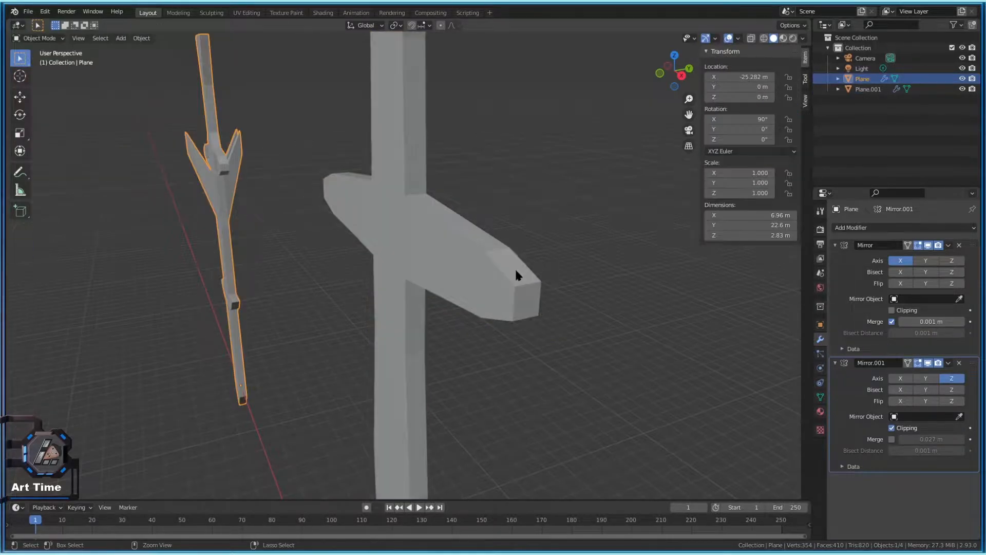
# Select the new sword and undo its all-face thickness extrusion, returning it to a flat mesh
pyautogui.press('Tab')
pyautogui.click(515, 267)
pyautogui.press('Tab')
pyautogui.press('Tab')
pyautogui.scroll(-4, 448, 344)
pyautogui.moveTo(448, 344); pyautogui.dragTo(370, 257, button='middle')
pyautogui.scroll(3, 504, 301)
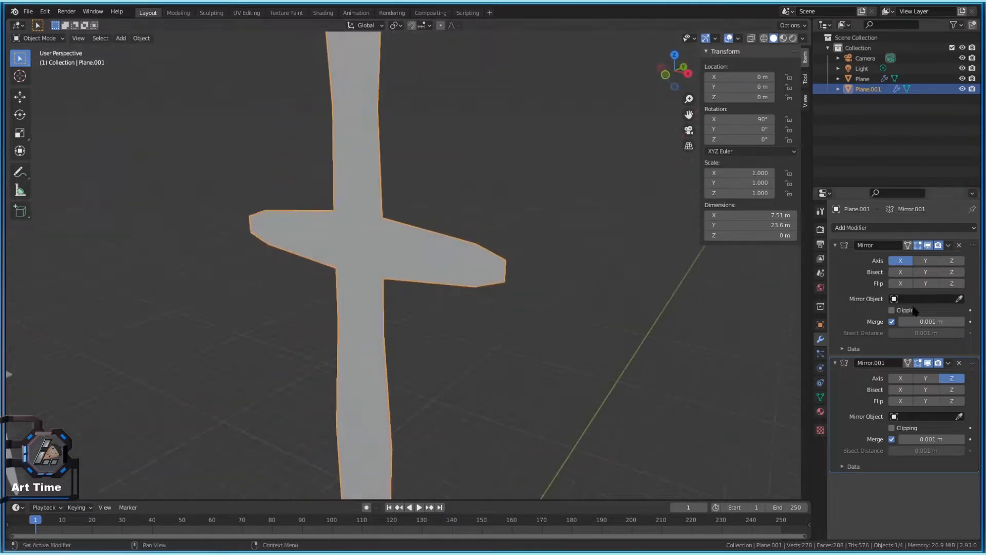
# Add a Solidify modifier to the new sword, place it between the two Mirror modifiers and set its thickness to about -0.18 m
pyautogui.click(858, 227)
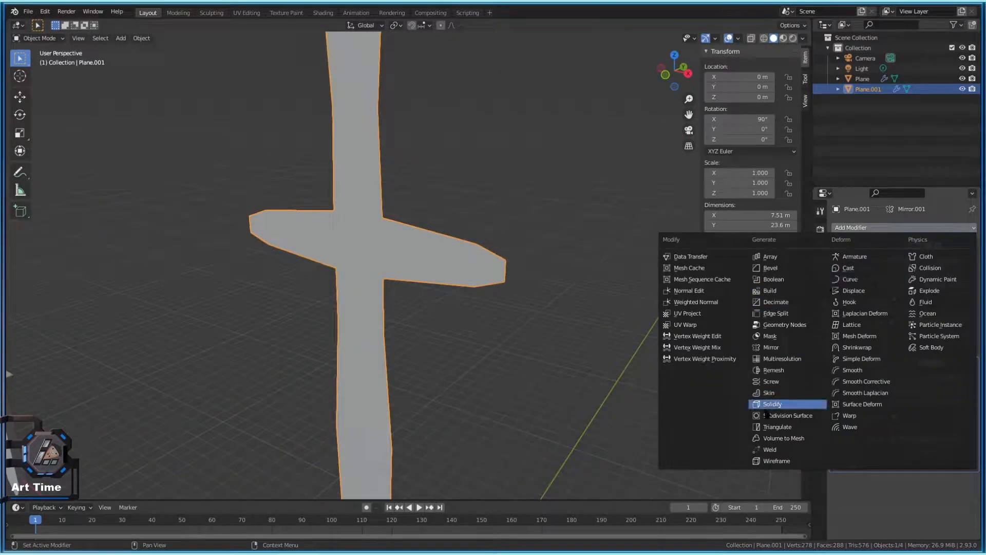
pyautogui.click(779, 406)
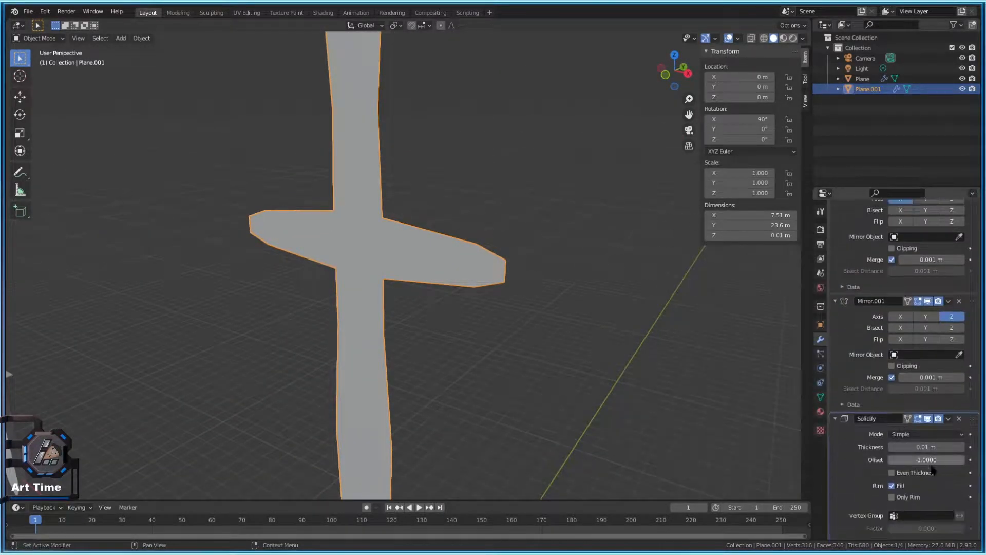
pyautogui.moveTo(974, 419); pyautogui.dragTo(974, 300)
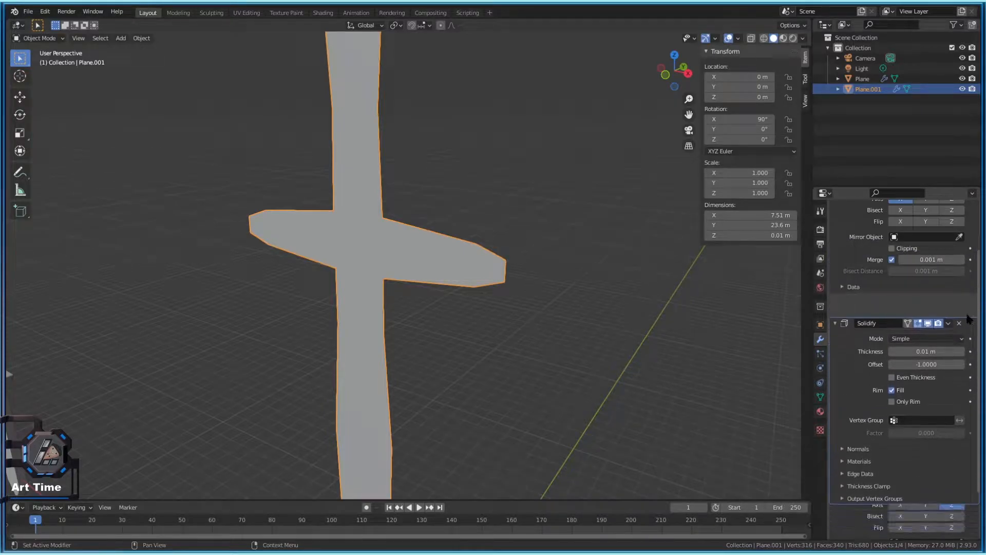
pyautogui.moveTo(927, 328); pyautogui.dragTo(896, 329)
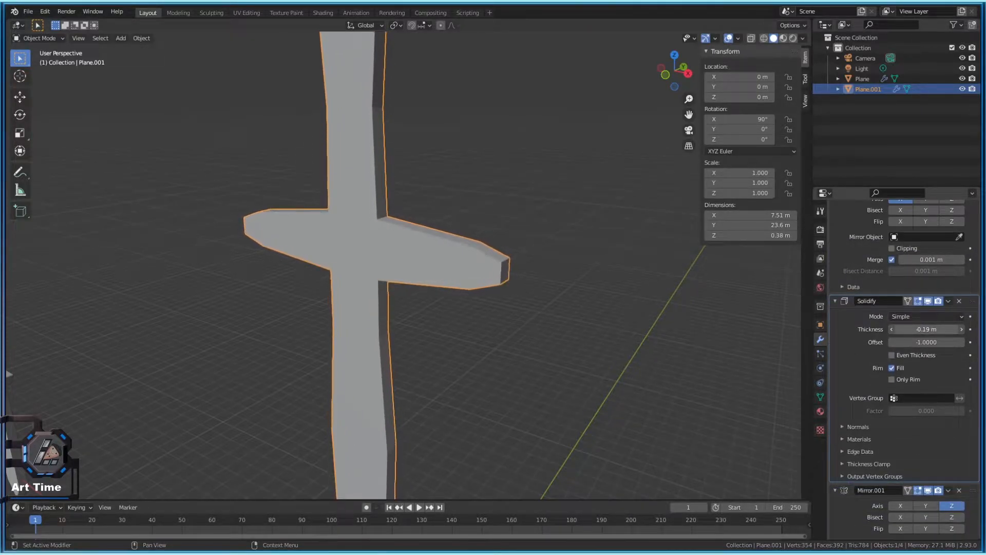
# Try extruding the crossguard's large face and scaling it along Z on the solidified sword, then undo both
pyautogui.press('Tab')
pyautogui.click(396, 270)
pyautogui.press('e')
pyautogui.click(379, 278)
pyautogui.moveTo(364, 269)
pyautogui.mouseDown(button='middle')
pyautogui.moveTo(407, 264)
pyautogui.moveTo(378, 255)
pyautogui.moveTo(370, 263)
pyautogui.moveTo(387, 273)
pyautogui.moveTo(370, 268)
pyautogui.mouseUp(button='middle')
pyautogui.press('s')
pyautogui.press('z')
pyautogui.click(363, 269)
pyautogui.hotkey('ctrl', 'z')
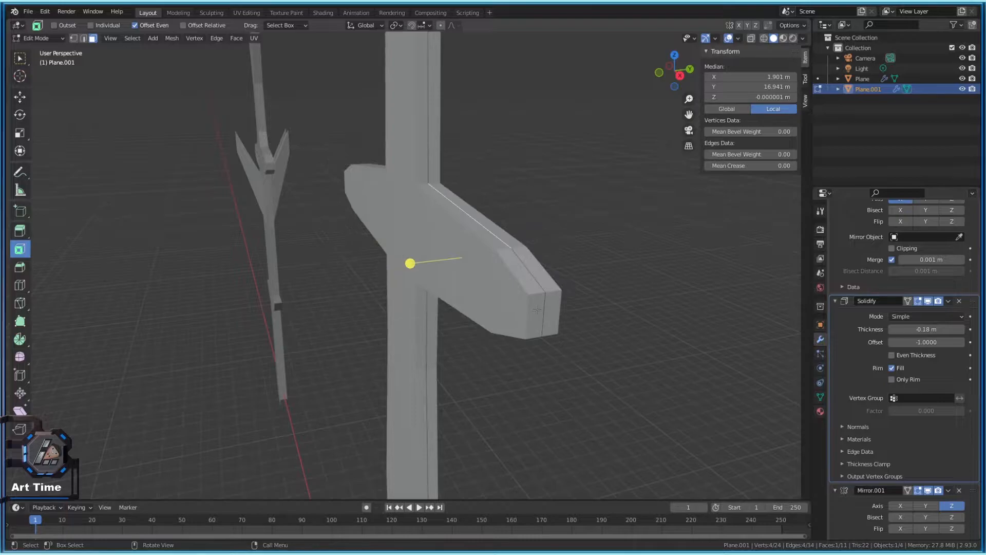
# Leave mesh editing and remove the Solidify modifier from the new sword
pyautogui.press('Tab')
pyautogui.moveTo(535, 308); pyautogui.dragTo(421, 339, button='middle')
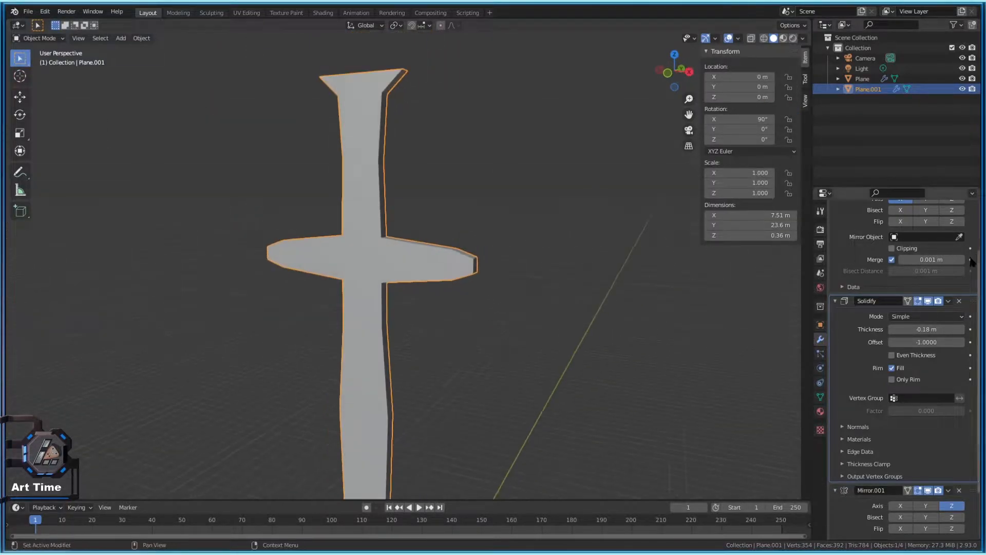
pyautogui.hotkey('ctrl', 'x')
# Try extruding all faces of the flat sword, then try moving the whole object
pyautogui.press('Tab')
pyautogui.moveTo(447, 308)
pyautogui.mouseDown(button='middle')
pyautogui.moveTo(429, 312)
pyautogui.moveTo(456, 293)
pyautogui.mouseUp(button='middle')
pyautogui.press('a')
pyautogui.press('e')
pyautogui.rightClick(457, 300)
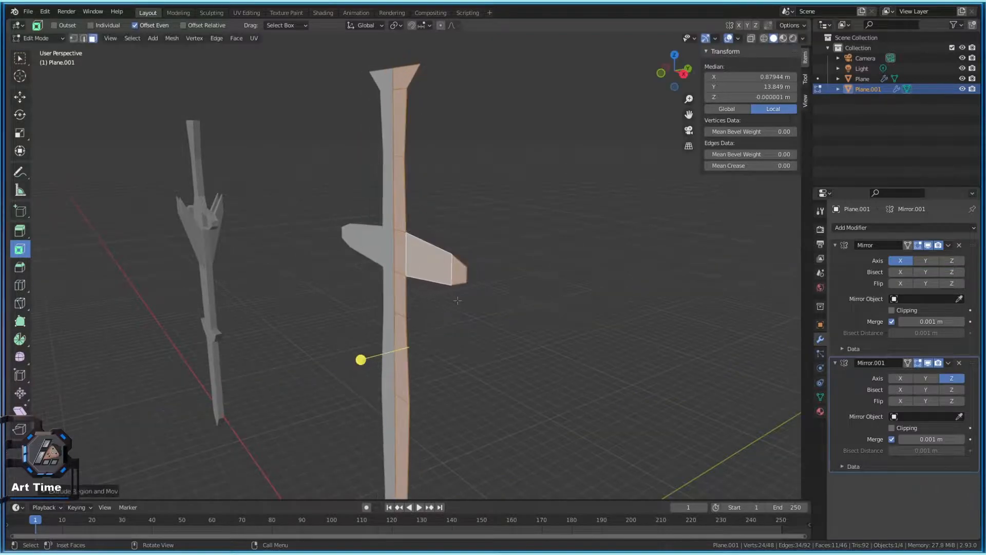
pyautogui.press('Tab')
pyautogui.moveTo(417, 341); pyautogui.dragTo(426, 322, button='middle')
pyautogui.press('g')
pyautogui.rightClick(428, 337)
# Save the file and move the new sword along global X to X -17.205 m, beside the reference sword
pyautogui.hotkey('ctrl', 's')
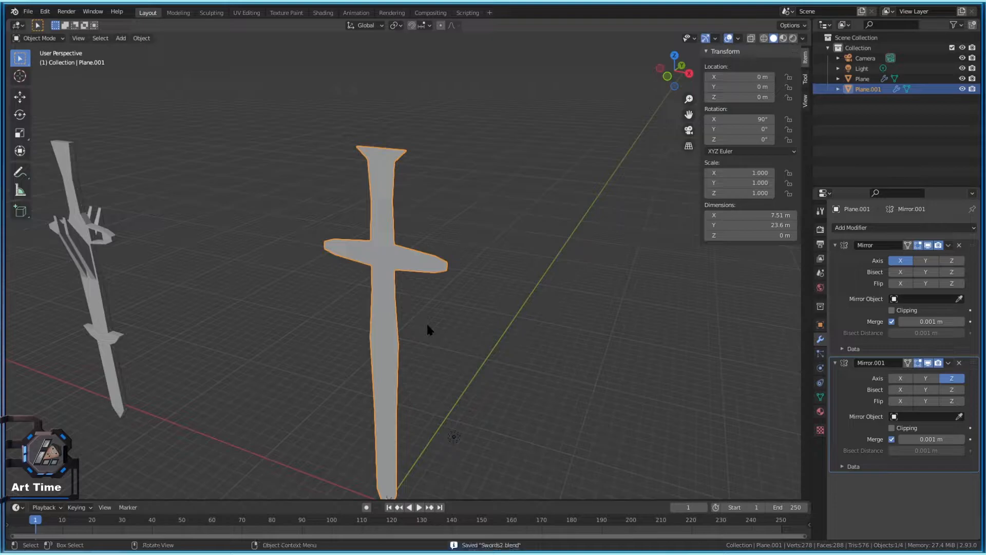
pyautogui.press('g')
pyautogui.press('x')
pyautogui.click(213, 285)
# Copy and paste the new sword, and reset the duplicate's location to the world origin
pyautogui.hotkey('ctrl', 'c')
pyautogui.hotkey('ctrl', 'v')
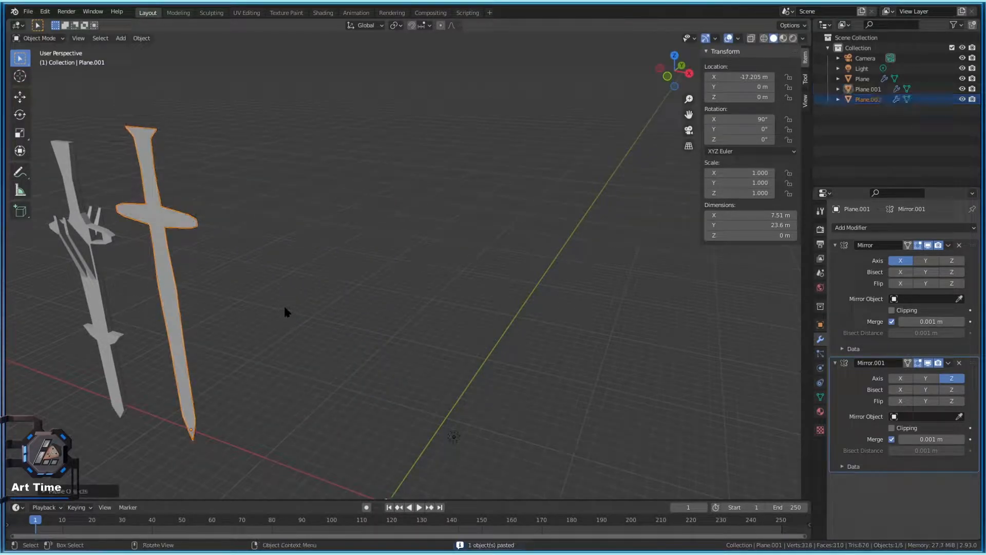
pyautogui.hotkey('alt', 'g')
pyautogui.moveTo(516, 317); pyautogui.dragTo(389, 325, button='middle')
pyautogui.scroll(-3, 256, 314)
# Move the reference sword and the original flat sword together about 49 m along negative X, away from the duplicate
pyautogui.moveTo(301, 382); pyautogui.dragTo(226, 252)
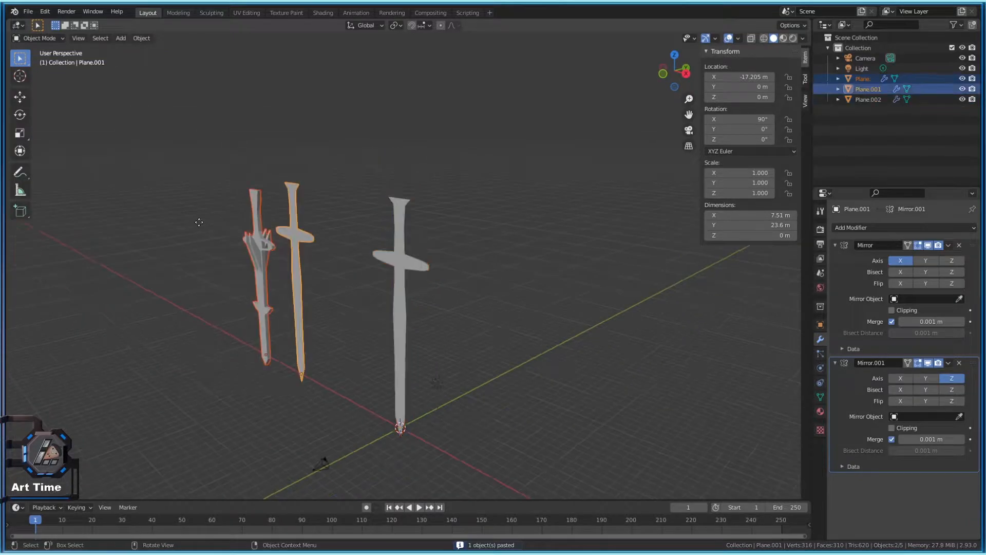
pyautogui.press('g')
pyautogui.press('x')
pyautogui.click(115, 237)
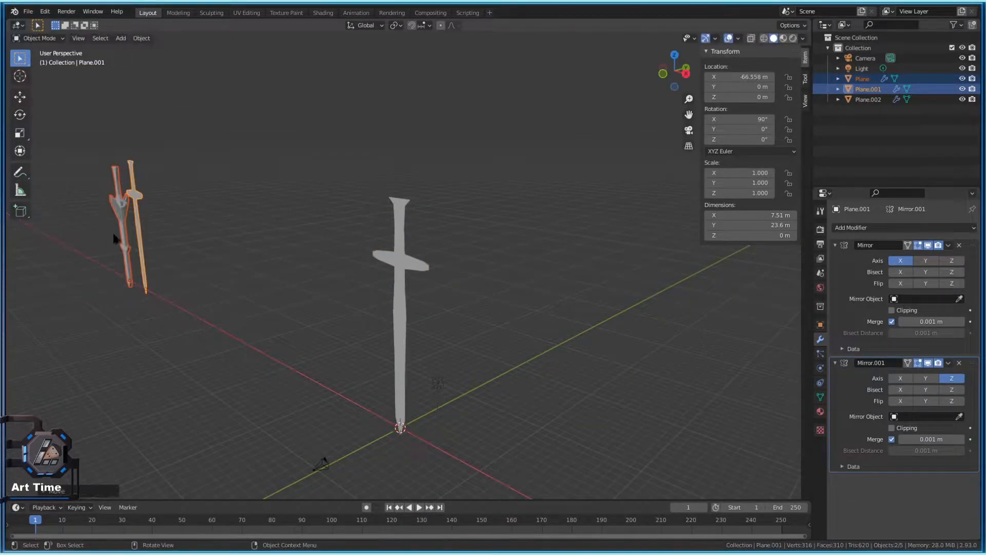
# Frame the reference sword and examine its crossguard and blade details in Object and Edit Mode
pyautogui.click(114, 234)
pyautogui.click(115, 234)
pyautogui.press('KP_Decimal')
pyautogui.moveTo(404, 307); pyautogui.dragTo(449, 277, button='middle')
pyautogui.scroll(3, 403, 289)
pyautogui.scroll(-5, 449, 277)
pyautogui.scroll(5, 427, 276)
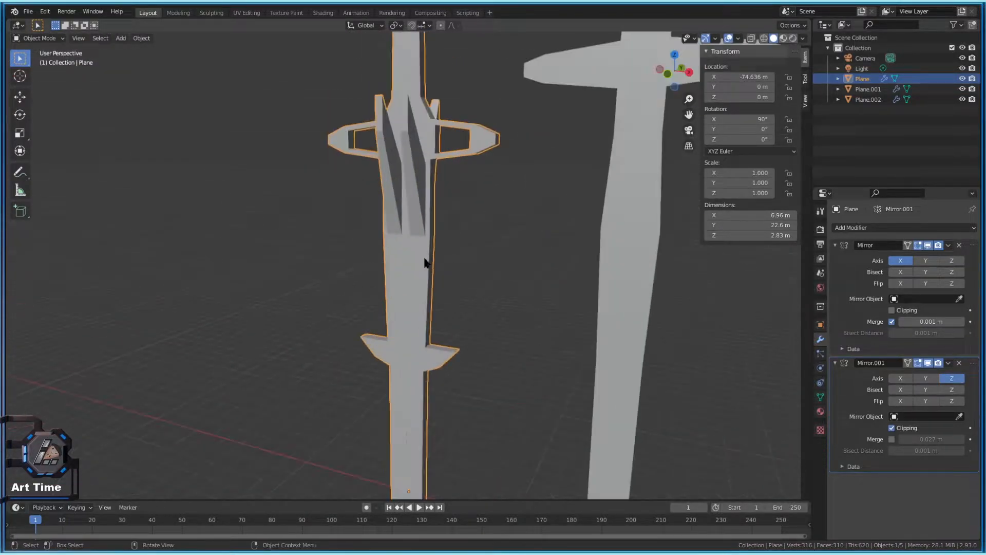
pyautogui.press('Tab')
pyautogui.moveTo(490, 242); pyautogui.dragTo(324, 216, button='middle')
pyautogui.scroll(-6, 478, 247)
pyautogui.press('Tab')
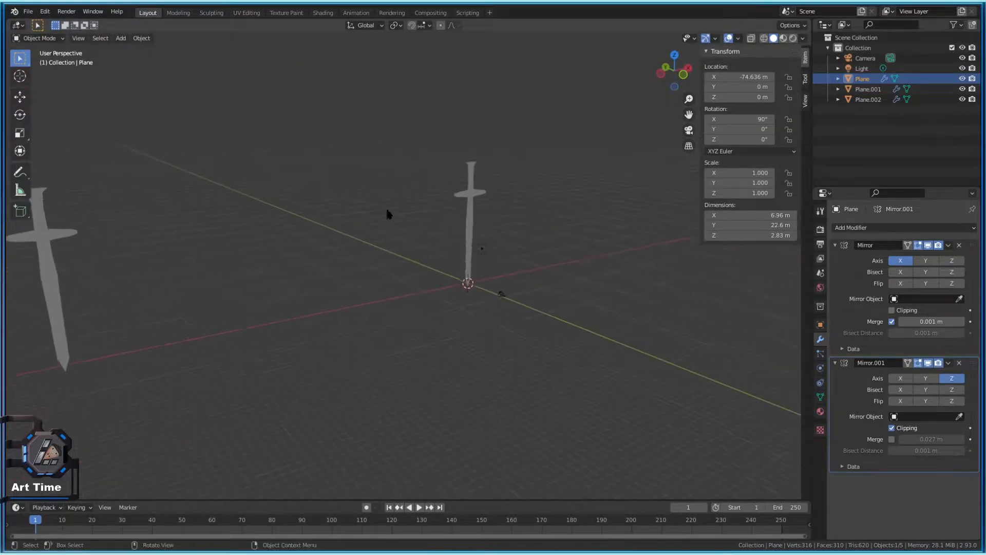
# Select the duplicate sword at the origin, frame it and open its mesh for editing
pyautogui.click(475, 186)
pyautogui.press('KP_Decimal')
pyautogui.moveTo(548, 214); pyautogui.dragTo(483, 205, button='middle')
pyautogui.press('Tab')
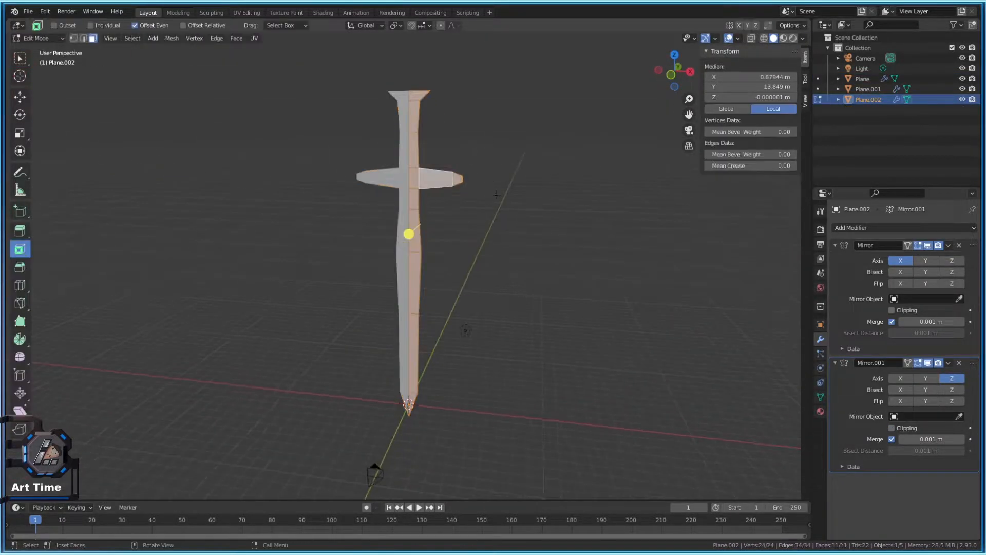
pyautogui.scroll(4, 397, 200)
pyautogui.moveTo(397, 201); pyautogui.dragTo(387, 228, button='middle')
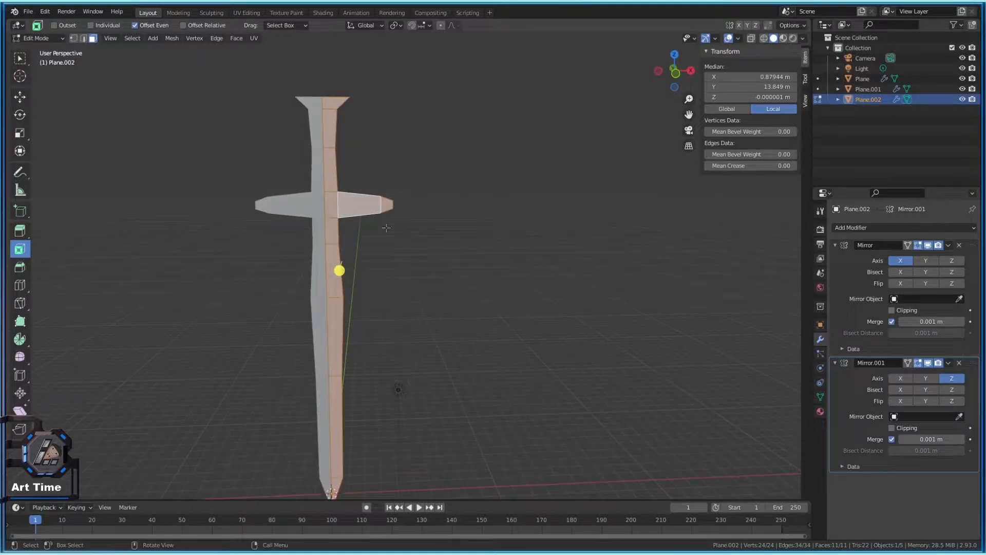
# Move the widest outer vertex of the upper blade inward along X to about 0.72 m and check the blade's outline
pyautogui.click(344, 299)
pyautogui.press('g')
pyautogui.press('x')
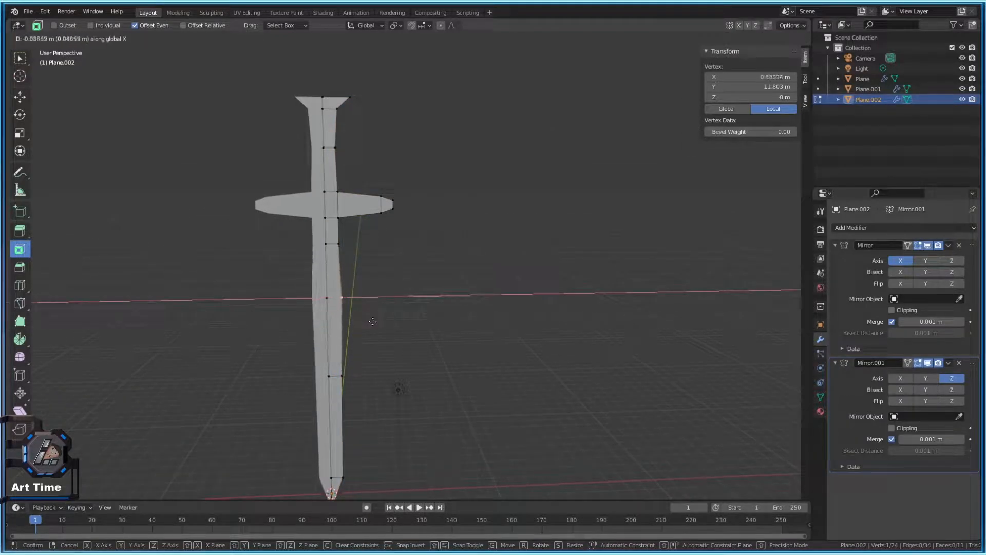
pyautogui.click(373, 324)
pyautogui.scroll(3, 338, 340)
pyautogui.keyDown('shift'); pyautogui.moveTo(337, 339); pyautogui.dragTo(418, 241, button='middle'); pyautogui.keyUp('shift')
pyautogui.press('Tab')
pyautogui.scroll(-4, 419, 281)
pyautogui.press('Tab')
pyautogui.press('Tab')
pyautogui.press('Tab')
# Inset the crossguard's large front face and extrude the inset face outward by about 0.46 m
pyautogui.keyDown('shift'); pyautogui.moveTo(394, 249); pyautogui.dragTo(389, 314, button='middle'); pyautogui.keyUp('shift')
pyautogui.scroll(3, 382, 352)
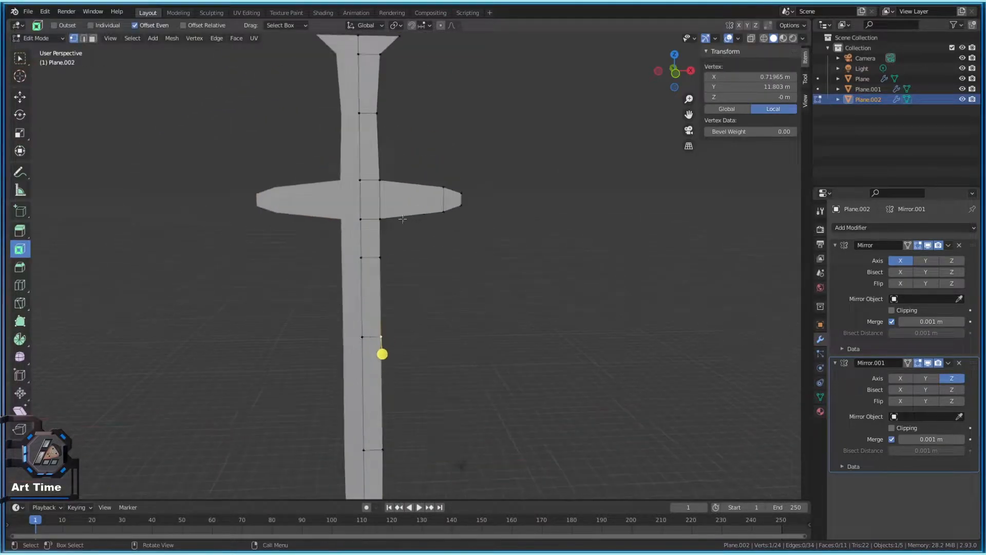
pyautogui.press('3')
pyautogui.click(416, 202)
pyautogui.keyDown('shift'); pyautogui.moveTo(416, 202); pyautogui.dragTo(326, 252, button='middle'); pyautogui.keyUp('shift')
pyautogui.press('i')
pyautogui.click(336, 252)
pyautogui.press('e')
pyautogui.click(323, 261)
# Try bevelling the edges of the extruded crossguard face, then undo the bevel
pyautogui.moveTo(503, 278); pyautogui.dragTo(466, 288, button='middle')
pyautogui.rightClick(466, 287)
pyautogui.press('Escape')
pyautogui.hotkey('ctrl', 'b')
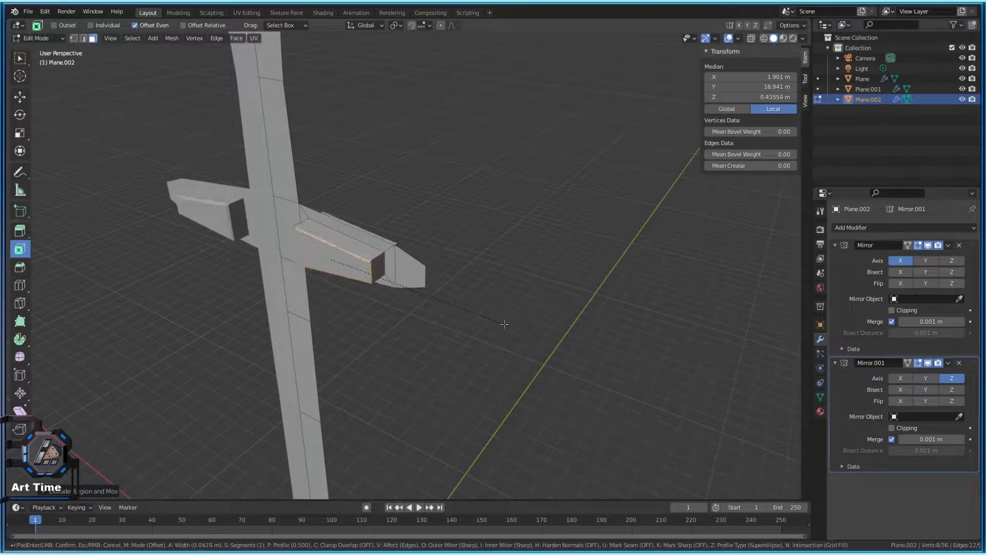
pyautogui.click(463, 326)
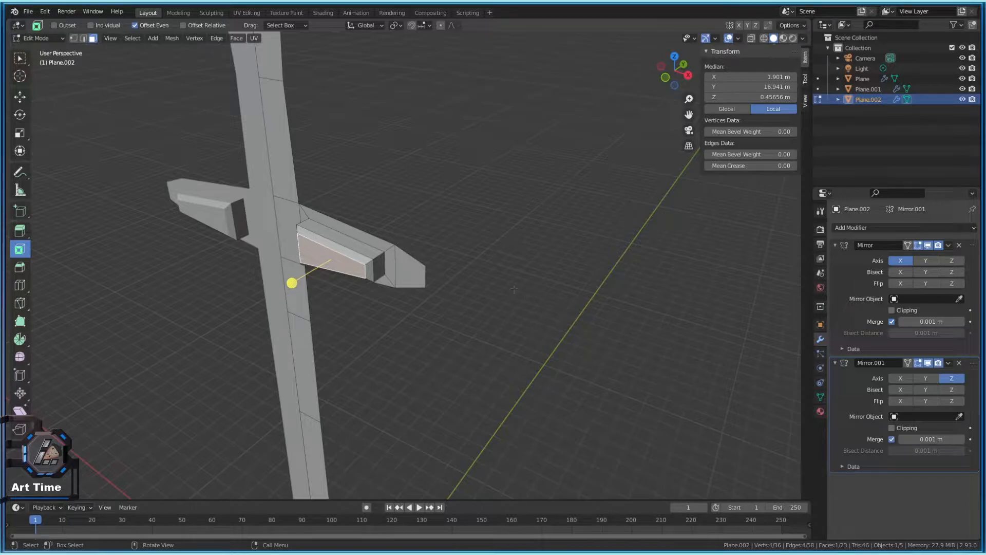
pyautogui.hotkey('ctrl', 'z')
# Move the raised crossguard face back along global Y to a local Z of about 0.245 m
pyautogui.scroll(3, 355, 264)
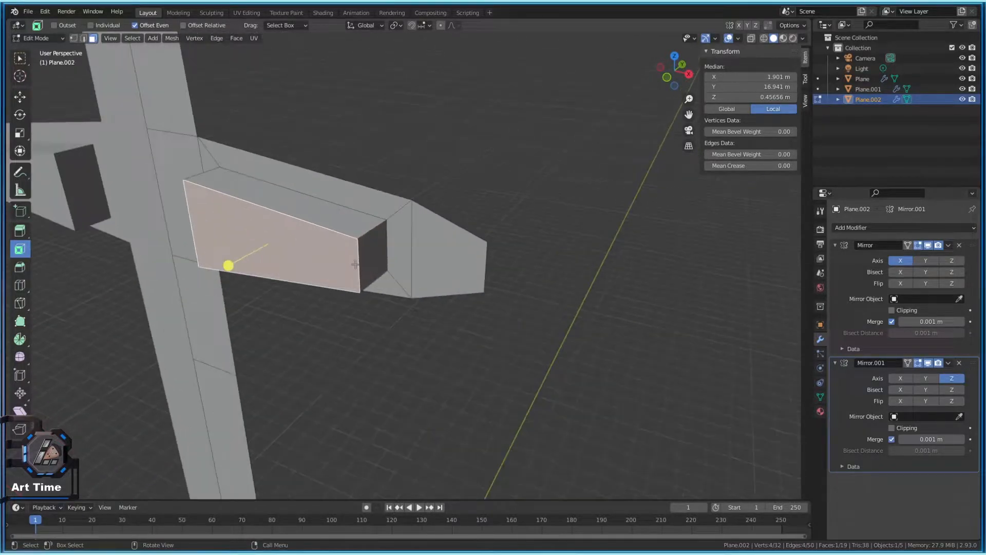
pyautogui.scroll(-4, 354, 264)
pyautogui.press('g')
pyautogui.press('y')
pyautogui.click(353, 253)
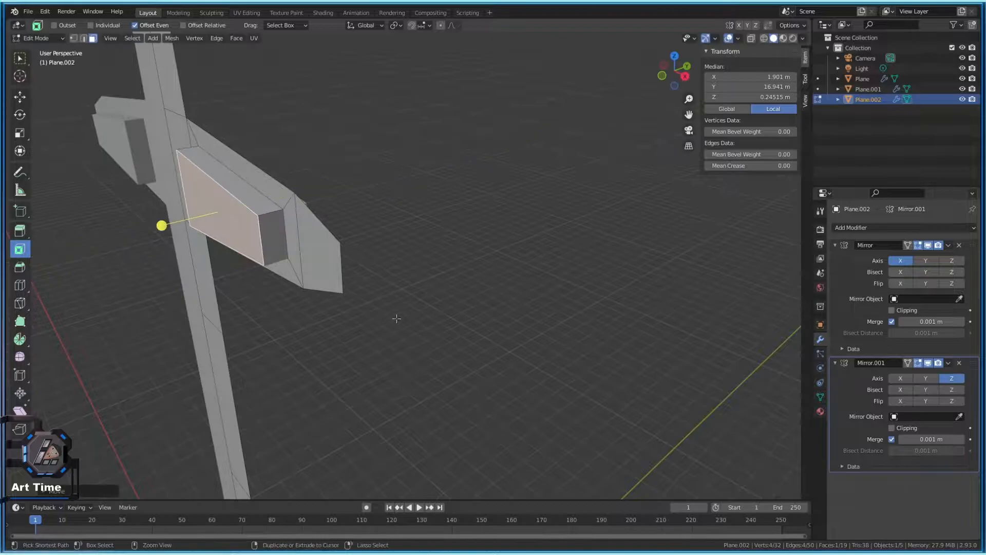
# Bevel the edges of the raised crossguard face with a 0.102 m width and a higher segment count, and inspect the rounding
pyautogui.hotkey('ctrl', 'b')
pyautogui.click(168, 225)
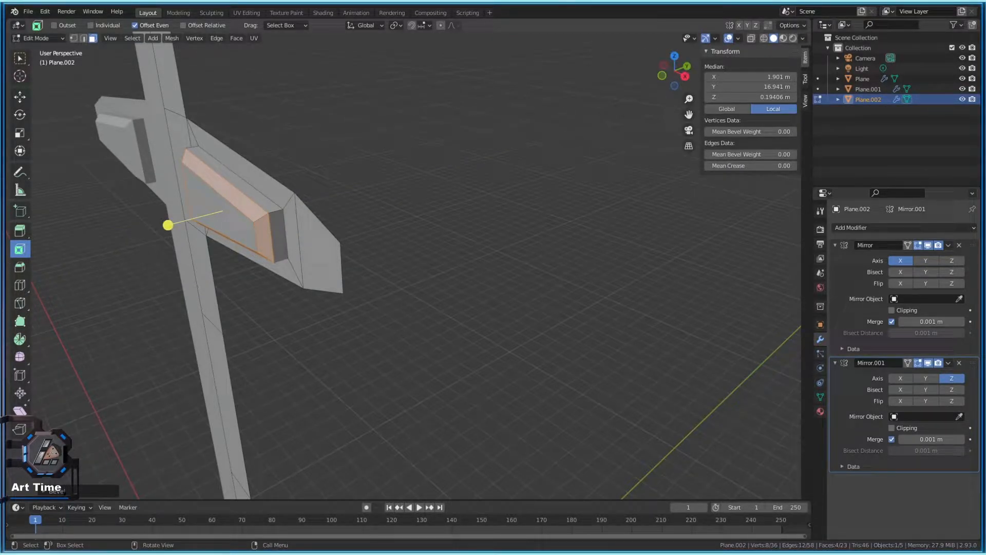
pyautogui.click(57, 491)
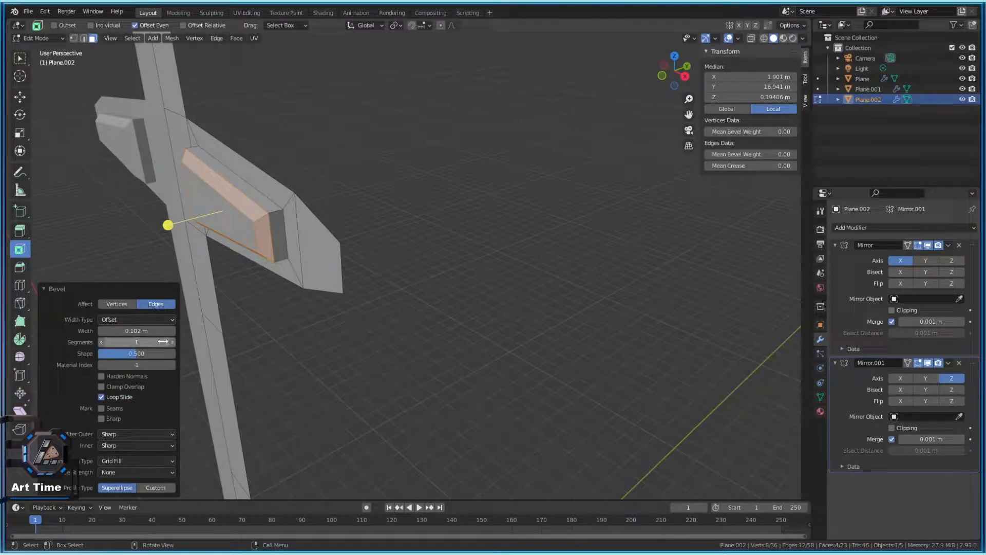
pyautogui.press('Tab')
pyautogui.scroll(-3, 257, 324)
pyautogui.moveTo(334, 315); pyautogui.dragTo(372, 269, button='middle')
pyautogui.press('Tab')
pyautogui.press('Tab')
pyautogui.press('Tab')
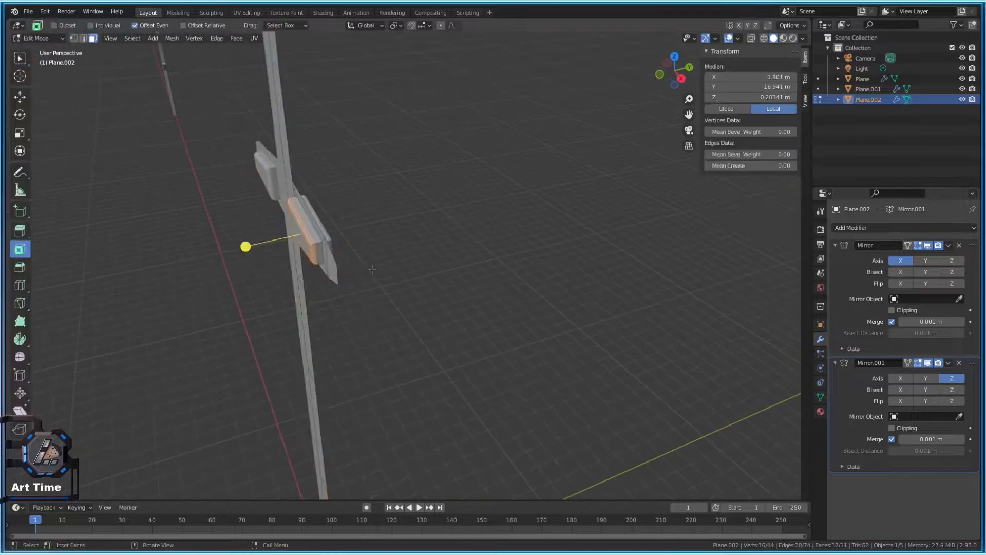
# Try moving the bevelled crossguard faces along Z, then undo the edits back to the flat, unextruded sword mesh
pyautogui.press('g')
pyautogui.press('z')
pyautogui.click(366, 272)
pyautogui.press('Tab')
pyautogui.hotkey('ctrl', 'z')
pyautogui.hotkey('ctrl', 'z')
pyautogui.hotkey('ctrl', 'z')
pyautogui.hotkey('ctrl', 'z')
pyautogui.hotkey('ctrl', 'z')
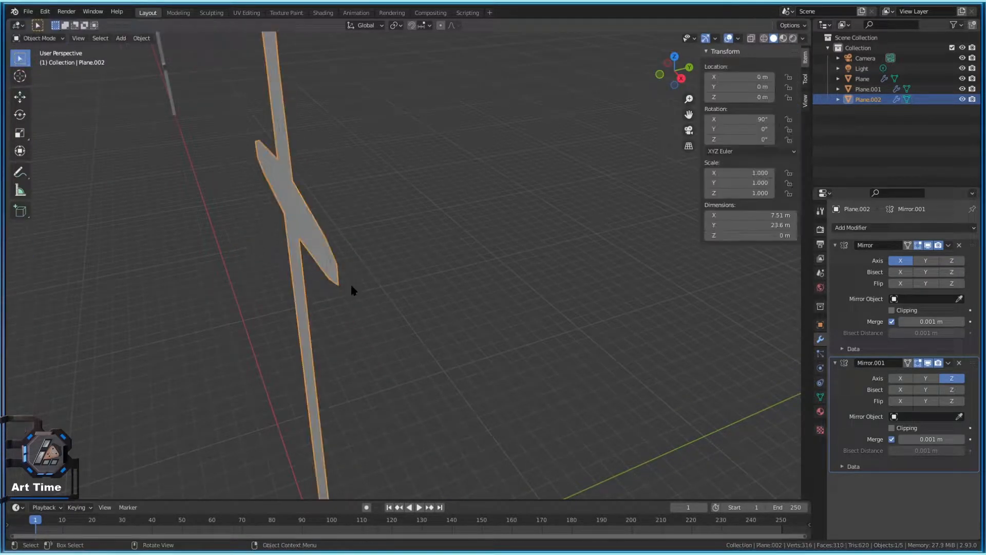
# Extrude the entire flat sword mesh along its normal by about 0.174 m
pyautogui.press('Tab')
pyautogui.press('a')
pyautogui.press('e')
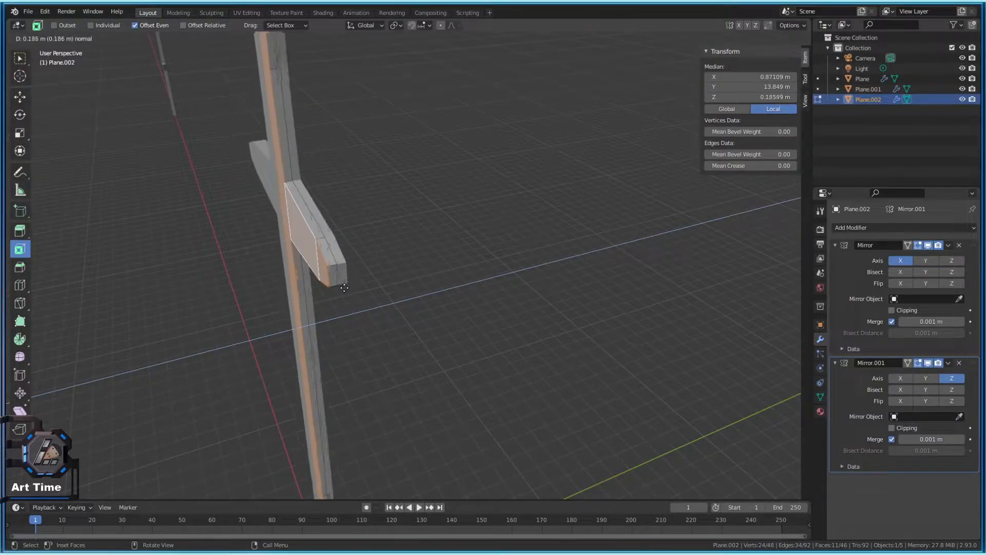
pyautogui.click(345, 288)
pyautogui.moveTo(248, 339); pyautogui.dragTo(324, 124, button='middle')
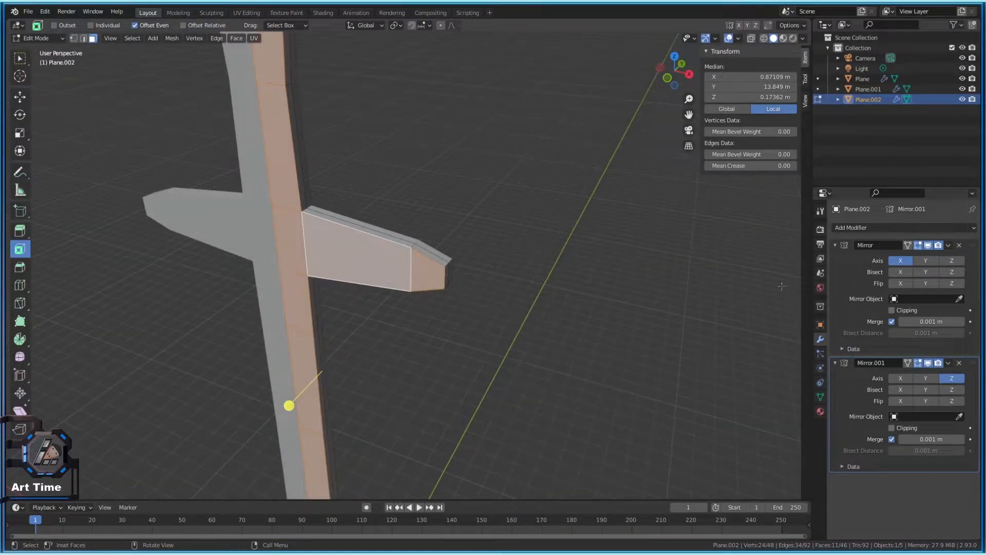
# Compare the thickened sword with the reference sword standing farther away in the scene, then reselect the new sword
pyautogui.click(868, 227)
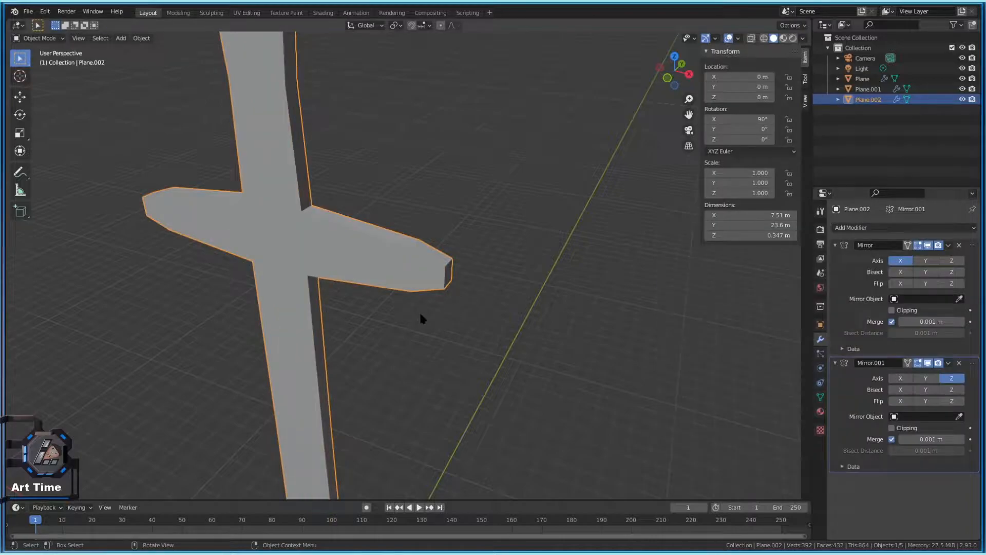
pyautogui.scroll(-3, 411, 277)
pyautogui.moveTo(402, 246); pyautogui.dragTo(733, 252, button='middle')
pyautogui.click(213, 207)
pyautogui.click(609, 264)
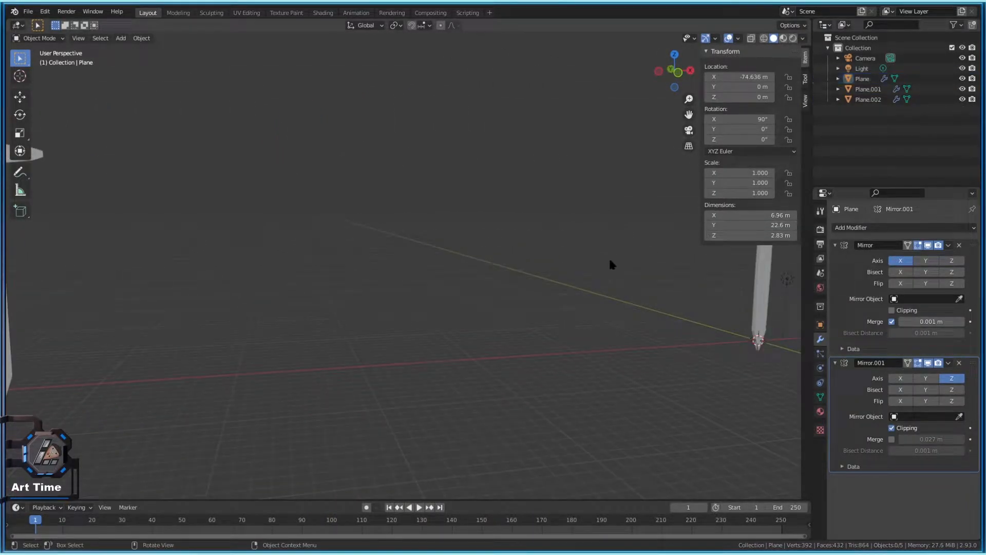
pyautogui.moveTo(664, 260); pyautogui.dragTo(304, 310, button='middle')
pyautogui.moveTo(444, 185); pyautogui.dragTo(427, 187, button='middle')
pyautogui.scroll(3, 525, 206)
pyautogui.moveTo(601, 184); pyautogui.dragTo(525, 205, button='middle')
pyautogui.keyDown('shift'); pyautogui.moveTo(525, 206); pyautogui.dragTo(306, 231, button='middle'); pyautogui.keyUp('shift')
pyautogui.click(389, 225)
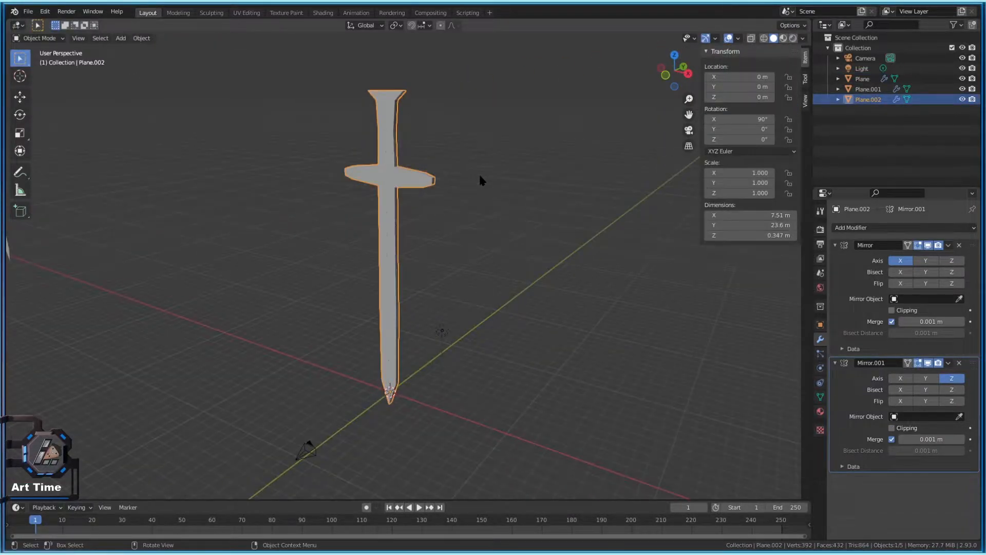
# Try a Bevel modifier on the sword with the Percent width type at about 25%, then remove the modifier
pyautogui.scroll(3, 478, 173)
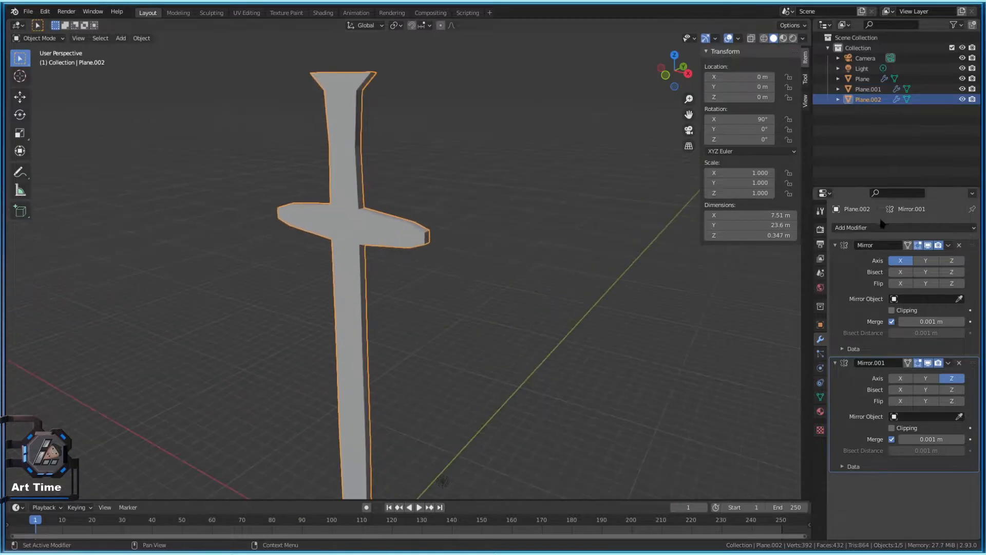
pyautogui.click(884, 226)
pyautogui.click(788, 268)
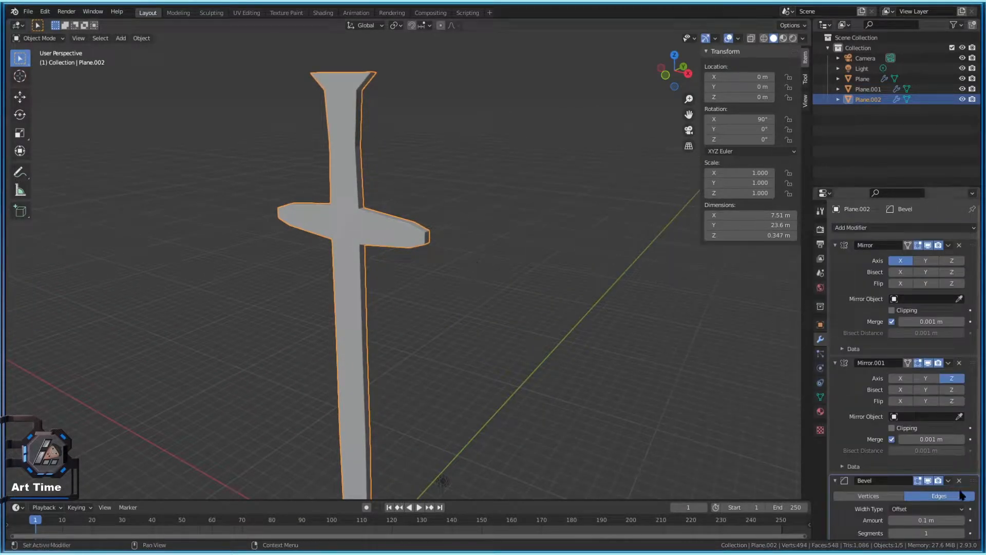
pyautogui.scroll(-3, 884, 496)
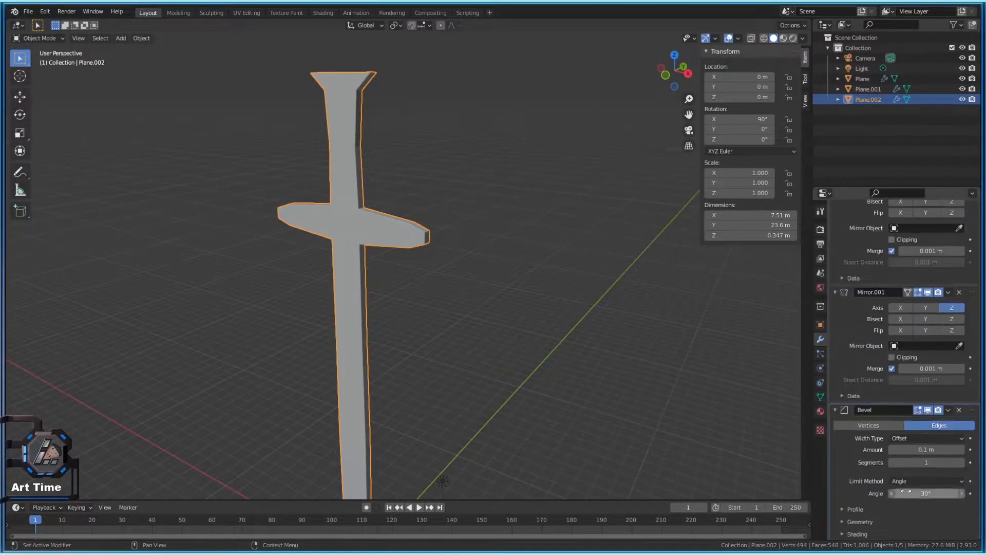
pyautogui.click(922, 439)
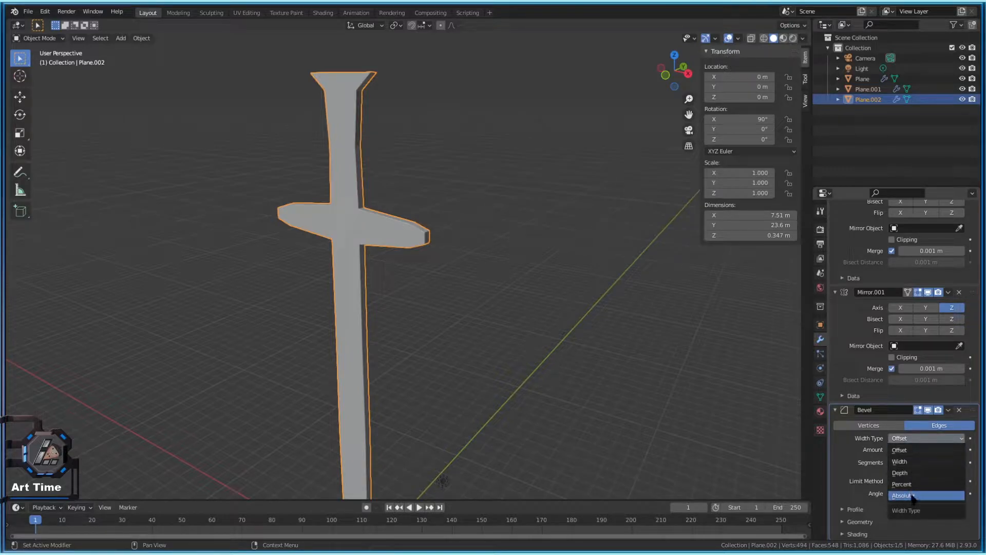
pyautogui.click(911, 484)
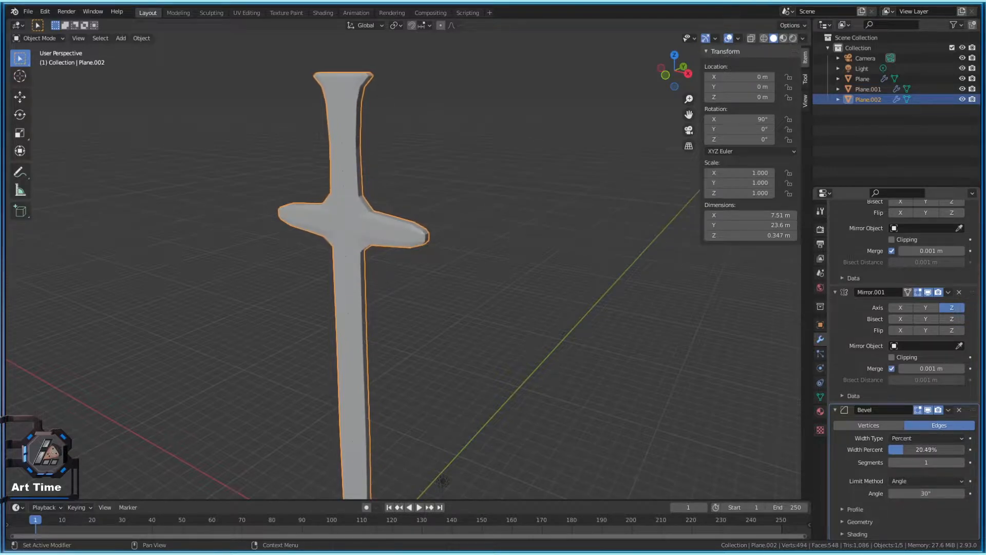
pyautogui.moveTo(465, 320); pyautogui.dragTo(405, 204, button='middle')
pyautogui.scroll(2, 457, 258)
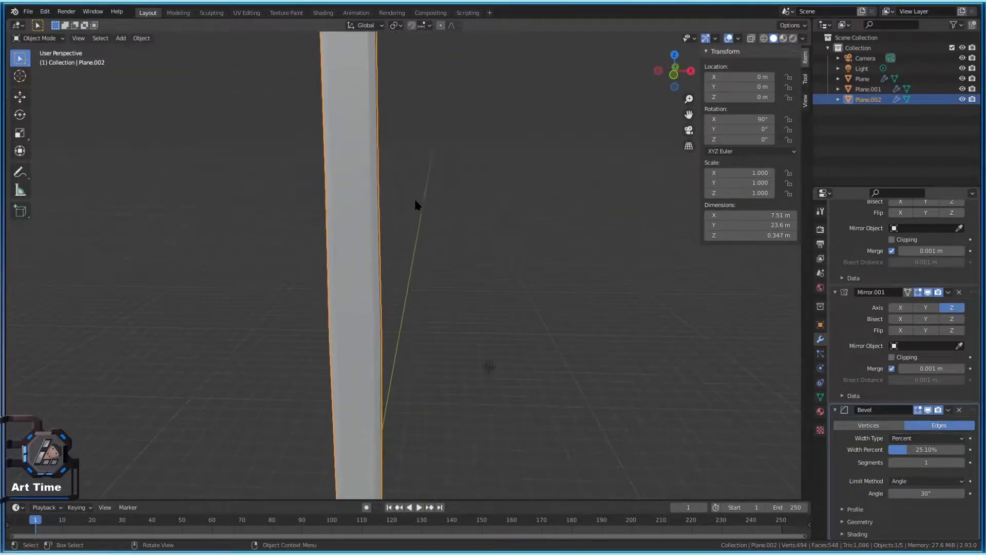
pyautogui.click(920, 438)
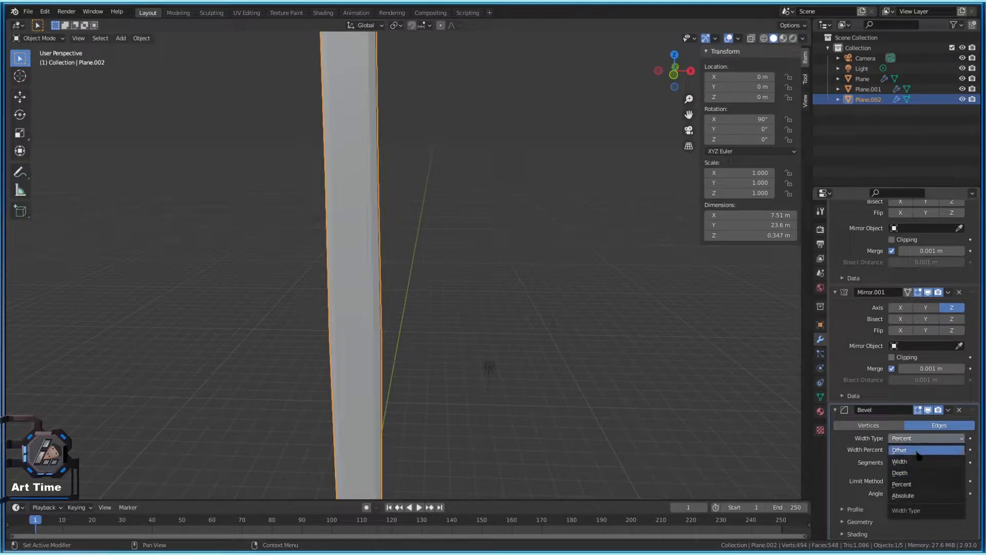
pyautogui.click(959, 410)
# Select the narrow outer side faces running down the length of the blade below the crossguard
pyautogui.press('Tab')
pyautogui.moveTo(401, 231); pyautogui.dragTo(370, 261, button='middle')
pyautogui.moveTo(425, 400); pyautogui.dragTo(467, 368, button='middle')
pyautogui.moveTo(426, 342); pyautogui.dragTo(390, 109, button='middle')
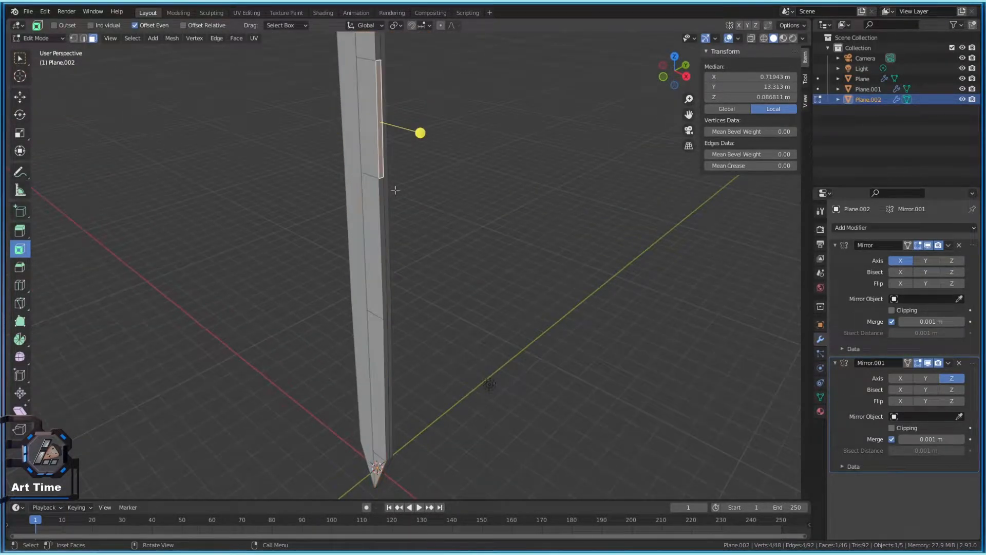
pyautogui.scroll(2, 395, 190)
pyautogui.scroll(-3, 378, 120)
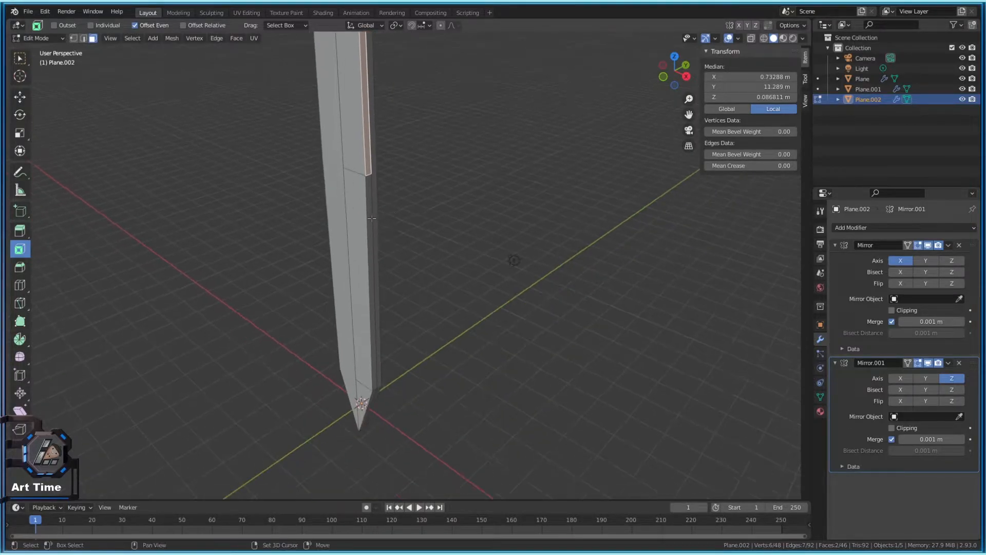
pyautogui.moveTo(380, 352); pyautogui.dragTo(514, 298, button='middle')
pyautogui.keyDown('shift'); pyautogui.click(380, 245); pyautogui.keyUp('shift')
# Try scaling the selected blade side faces along global Y by about 1.38
pyautogui.press('s')
pyautogui.press('x')
pyautogui.press('y')
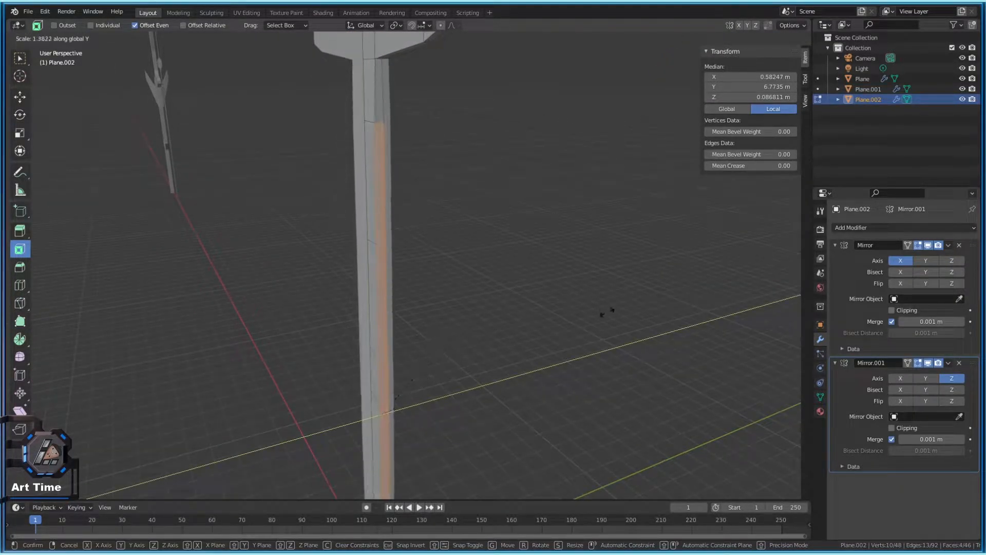
pyautogui.click(583, 326)
pyautogui.moveTo(519, 341); pyautogui.dragTo(440, 231, button='middle')
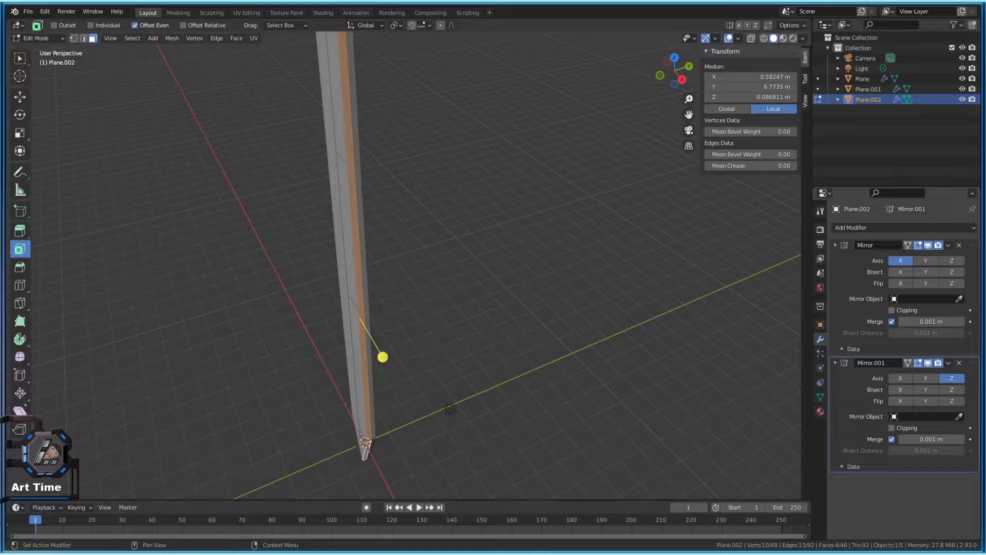
# Try applying both Mirror modifiers and scaling the blade's side faces along global Y by about 0.33
pyautogui.press('Tab')
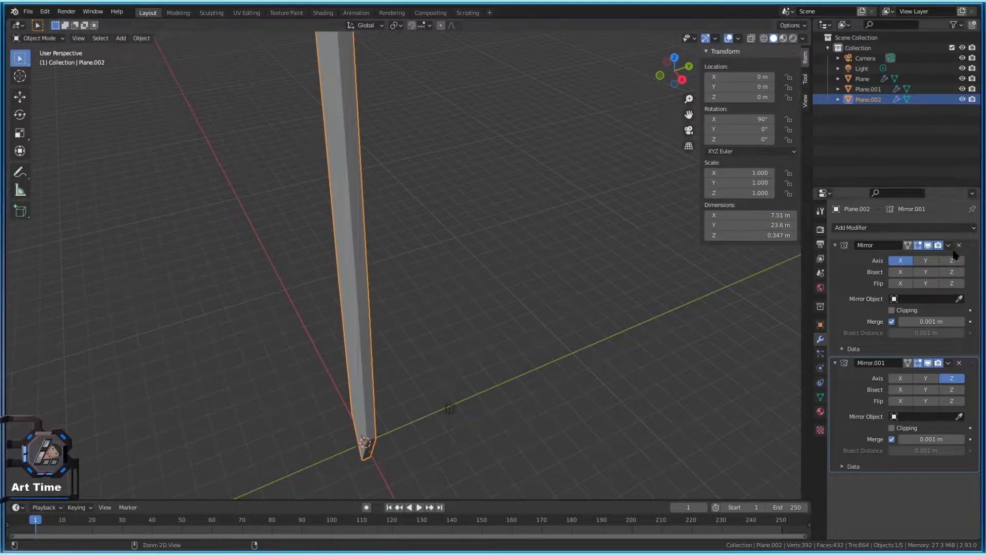
pyautogui.hotkey('ctrl', 'a')
pyautogui.hotkey('ctrl', 'a')
pyautogui.press('Tab')
pyautogui.press('s')
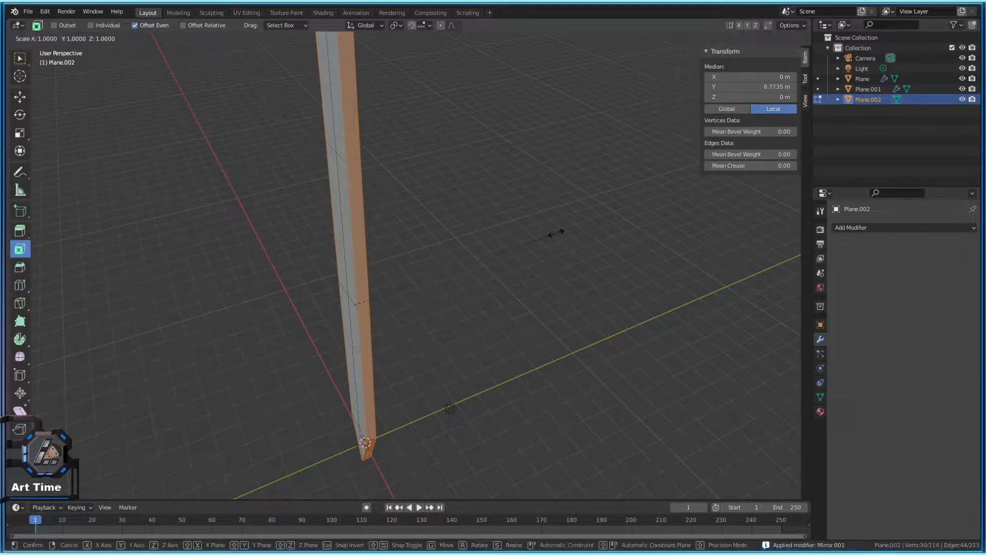
pyautogui.press('Escape')
pyautogui.press('s')
pyautogui.press('y')
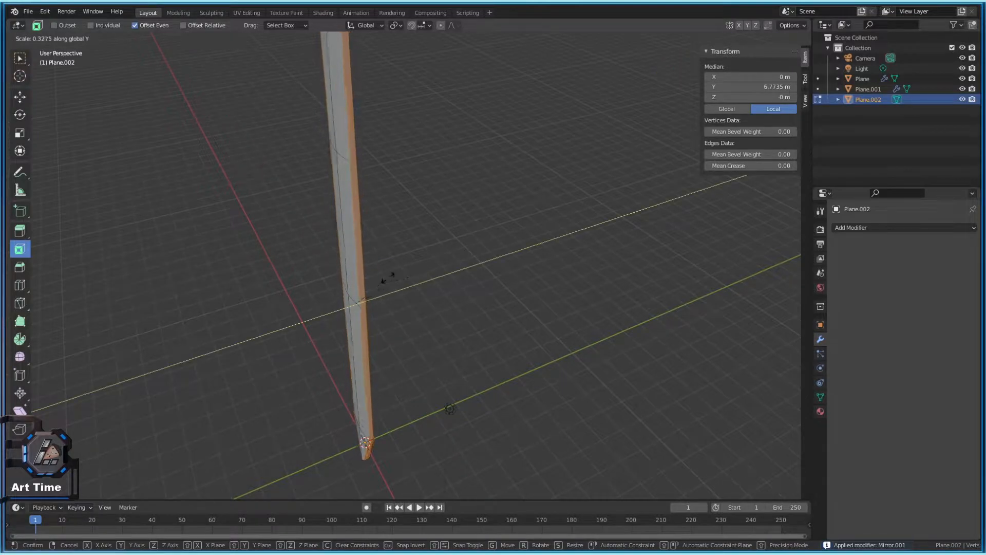
pyautogui.click(389, 278)
# Undo the side-face scaling and the application of both Mirror modifiers
pyautogui.press('Tab')
pyautogui.moveTo(366, 293); pyautogui.dragTo(392, 257, button='middle')
pyautogui.hotkey('ctrl', 'z')
pyautogui.hotkey('ctrl', 'z')
pyautogui.hotkey('ctrl', 'z')
pyautogui.hotkey('ctrl', 'z')
pyautogui.hotkey('ctrl', 'z')
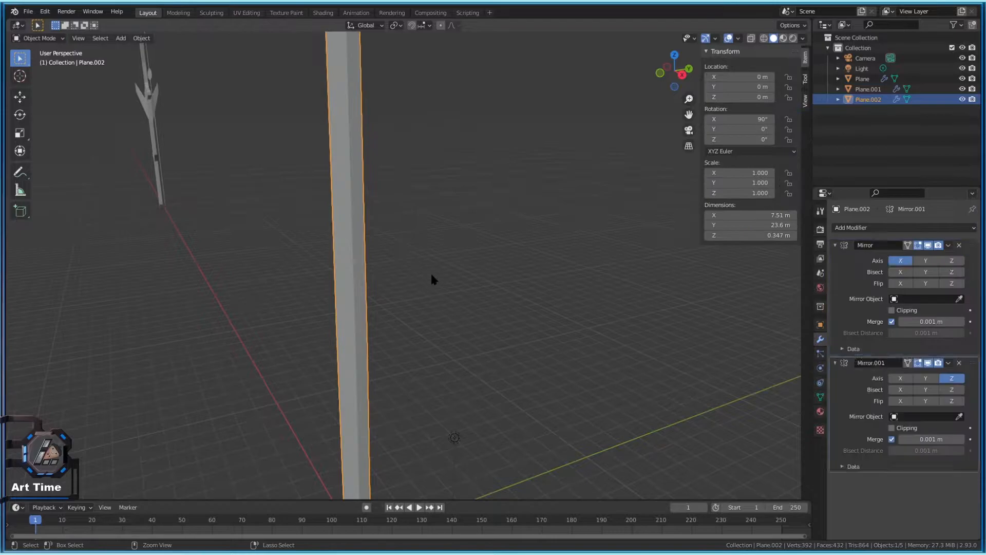
pyautogui.hotkey('ctrl', 'z')
pyautogui.hotkey('ctrl', 'shift', 'z')
# Extrude the blade's side faces outward by about 0.46 m and scale them along global Z to about 0.937
pyautogui.moveTo(452, 319); pyautogui.dragTo(436, 320, button='middle')
pyautogui.press('Tab')
pyautogui.moveTo(388, 370); pyautogui.dragTo(399, 357, button='middle')
pyautogui.press('e')
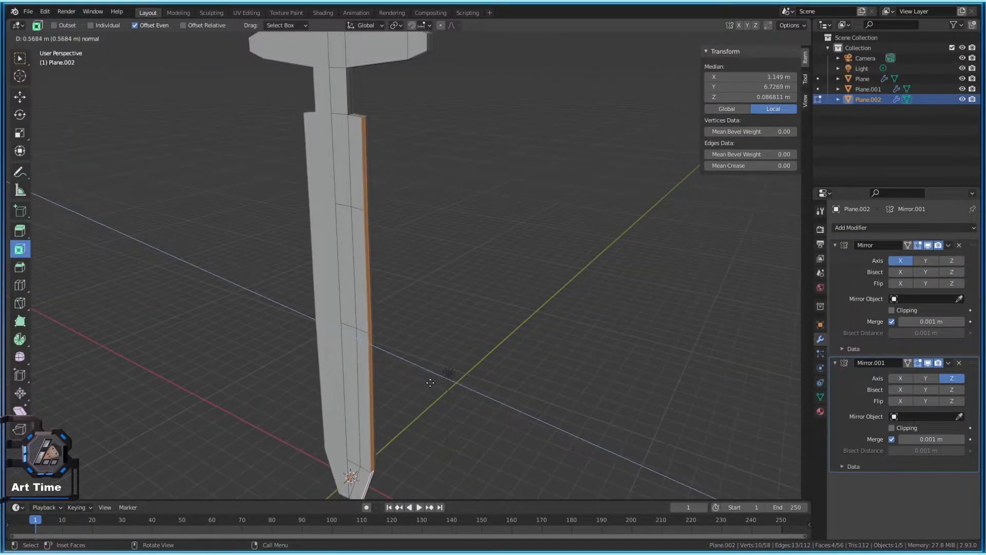
pyautogui.click(407, 359)
pyautogui.moveTo(407, 359); pyautogui.dragTo(514, 323, button='middle')
pyautogui.press('s')
pyautogui.press('z')
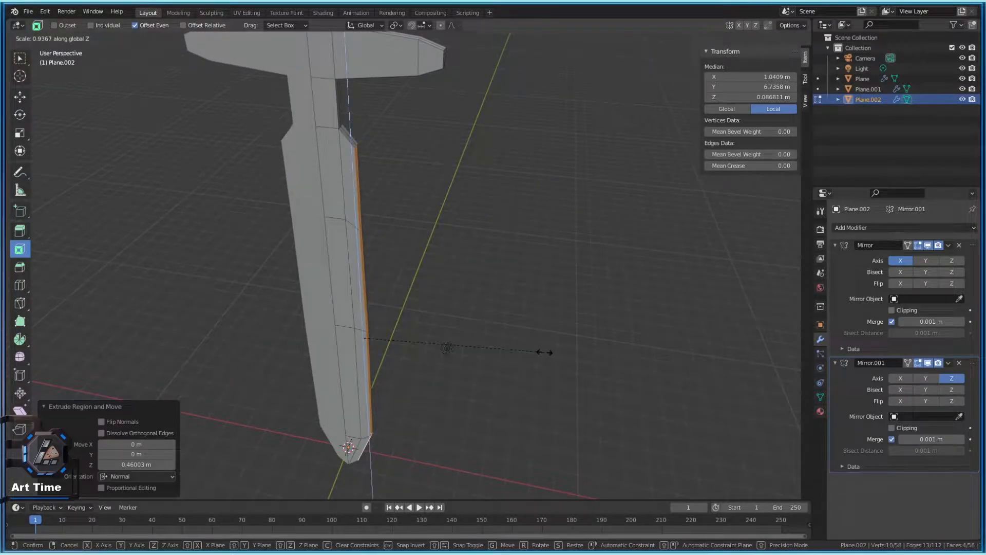
pyautogui.click(544, 352)
# Select the front outer edges of the extruded blade sides and set their local Z to 0 m
pyautogui.moveTo(544, 353); pyautogui.dragTo(308, 236, button='middle')
pyautogui.click(300, 233)
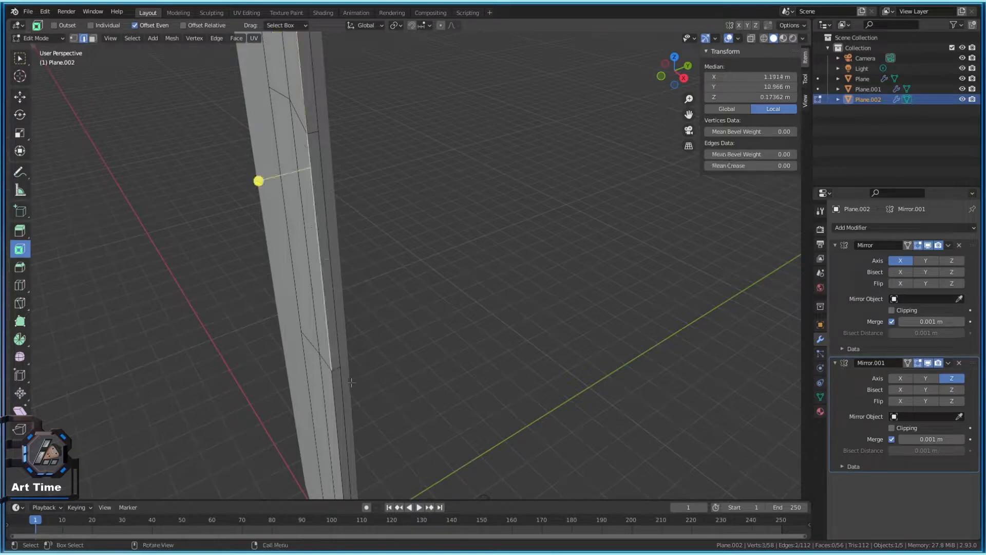
pyautogui.scroll(-3, 341, 394)
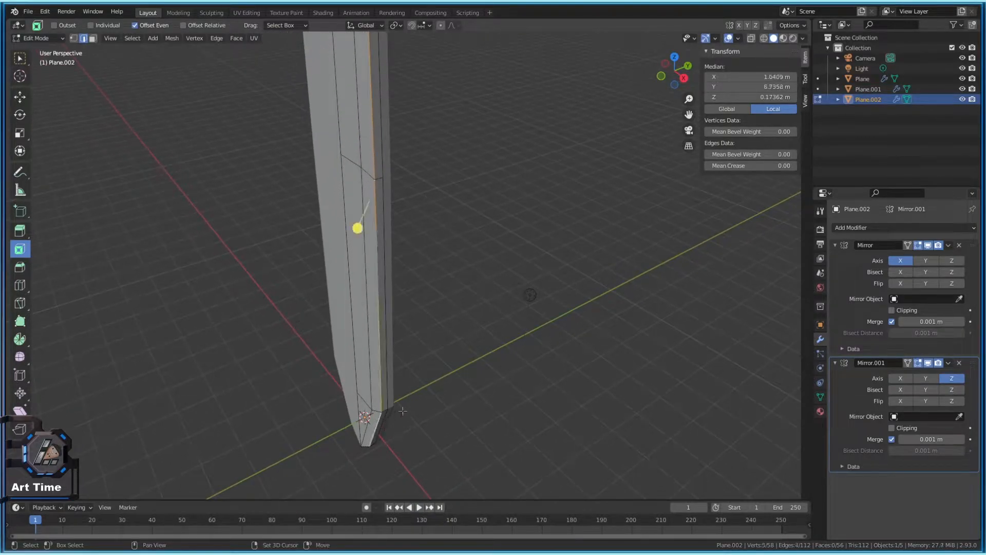
pyautogui.moveTo(396, 416); pyautogui.dragTo(490, 343, button='middle')
pyautogui.press('g')
pyautogui.press('y')
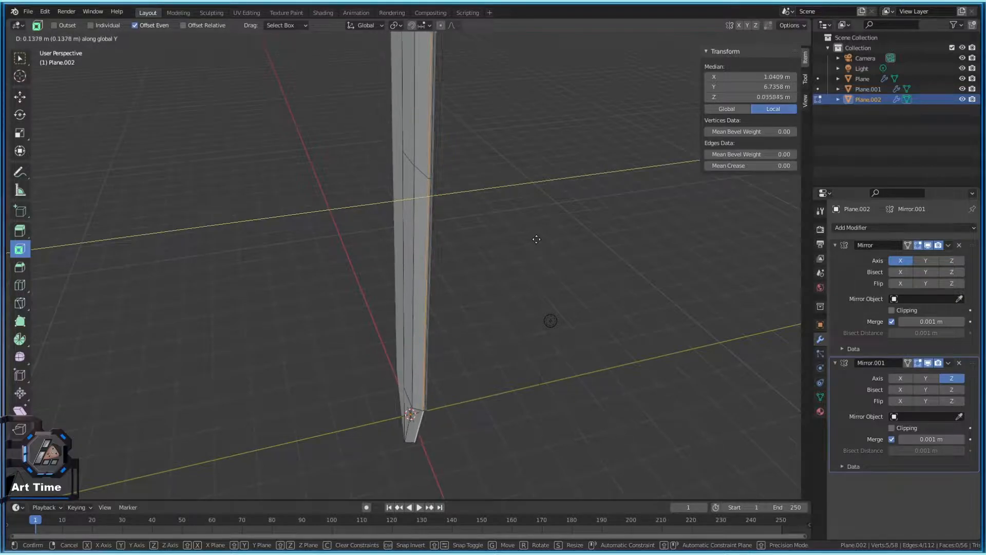
pyautogui.press('Escape')
pyautogui.write('0')
pyautogui.press('Return')
# Merge all of the sword mesh's vertices by distance and check the sharpened blade from several sides
pyautogui.moveTo(606, 154); pyautogui.dragTo(412, 249, button='middle')
pyautogui.scroll(3, 462, 226)
pyautogui.moveTo(383, 289); pyautogui.dragTo(444, 209, button='middle')
pyautogui.moveTo(617, 154); pyautogui.dragTo(481, 207, button='middle')
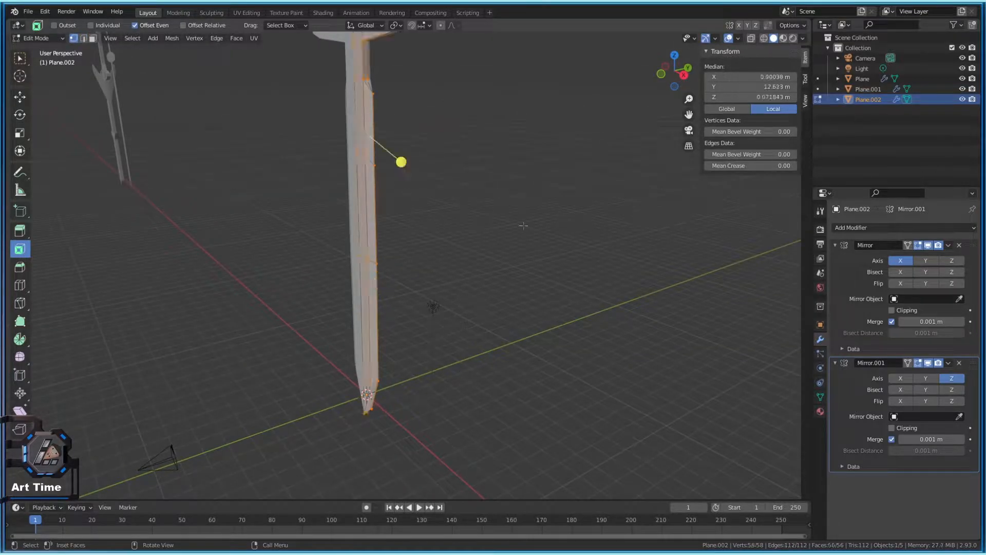
pyautogui.press('m')
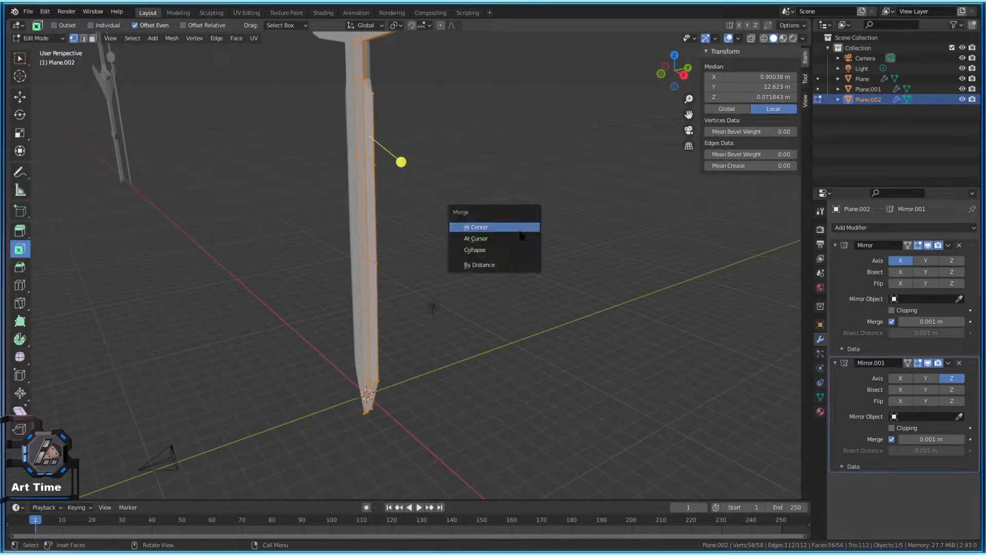
pyautogui.click(487, 265)
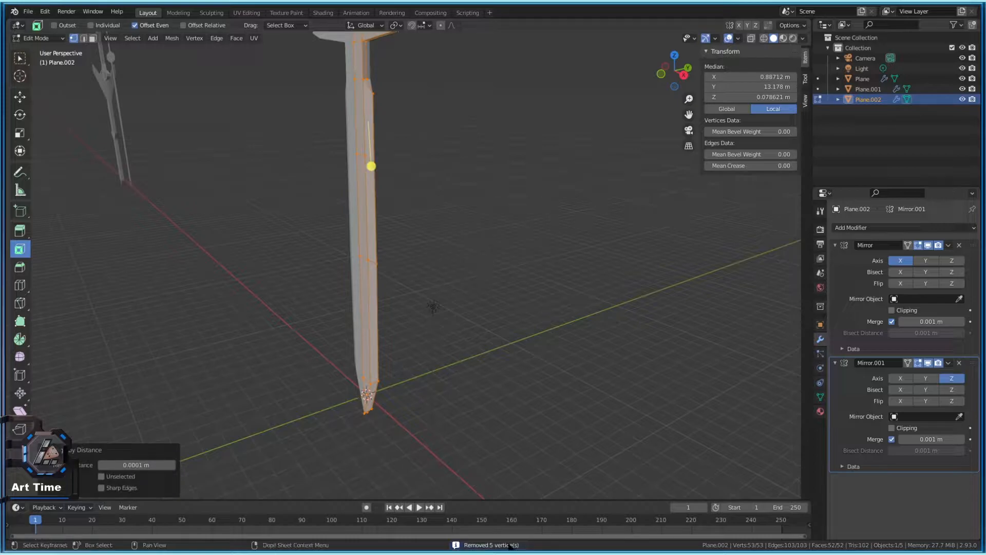
pyautogui.press('Tab')
pyautogui.moveTo(434, 195); pyautogui.dragTo(369, 227, button='middle')
pyautogui.scroll(-3, 343, 301)
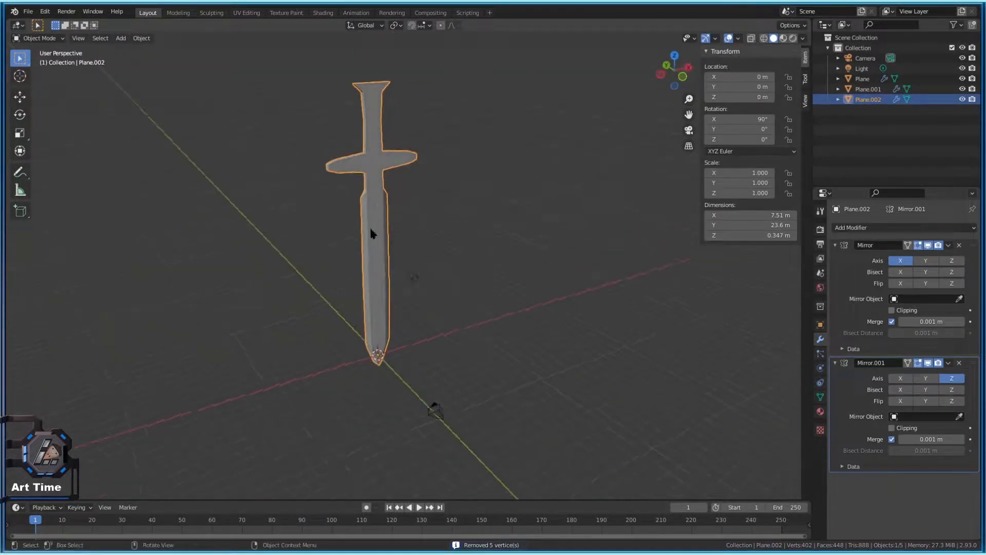
# Select the crossguard's large front face in the sword mesh
pyautogui.scroll(5, 375, 119)
pyautogui.press('Tab')
pyautogui.moveTo(461, 208); pyautogui.dragTo(390, 221, button='middle')
pyautogui.scroll(3, 390, 221)
pyautogui.press('3')
pyautogui.click(308, 165)
pyautogui.moveTo(308, 164); pyautogui.dragTo(303, 186, button='middle')
# Try moving the crossguard's front face along the global X and Y axes
pyautogui.press('g')
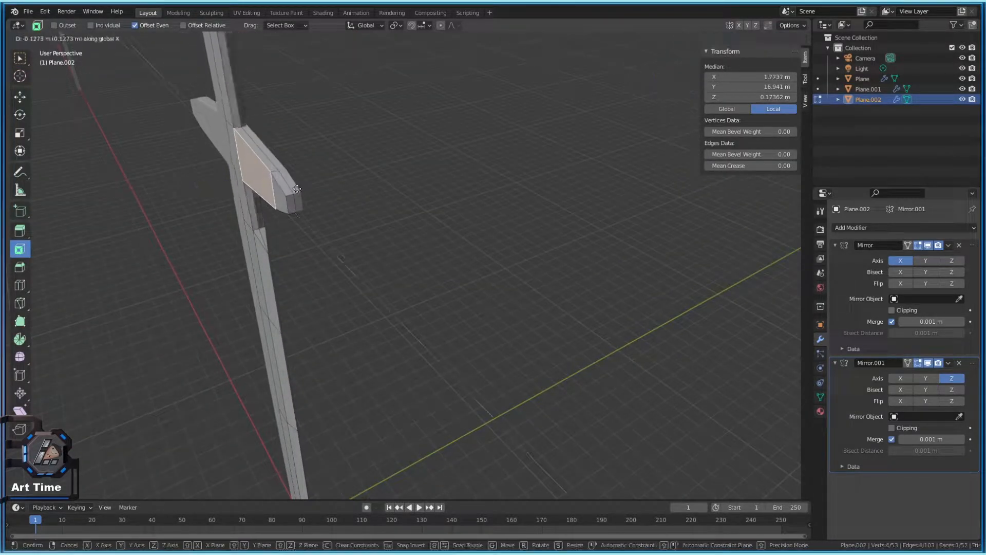
pyautogui.press('y')
pyautogui.press('Escape')
pyautogui.moveTo(288, 190)
pyautogui.mouseDown(button='middle')
pyautogui.moveTo(216, 198)
pyautogui.moveTo(303, 188)
pyautogui.mouseUp(button='middle')
pyautogui.press('g')
pyautogui.press('Escape')
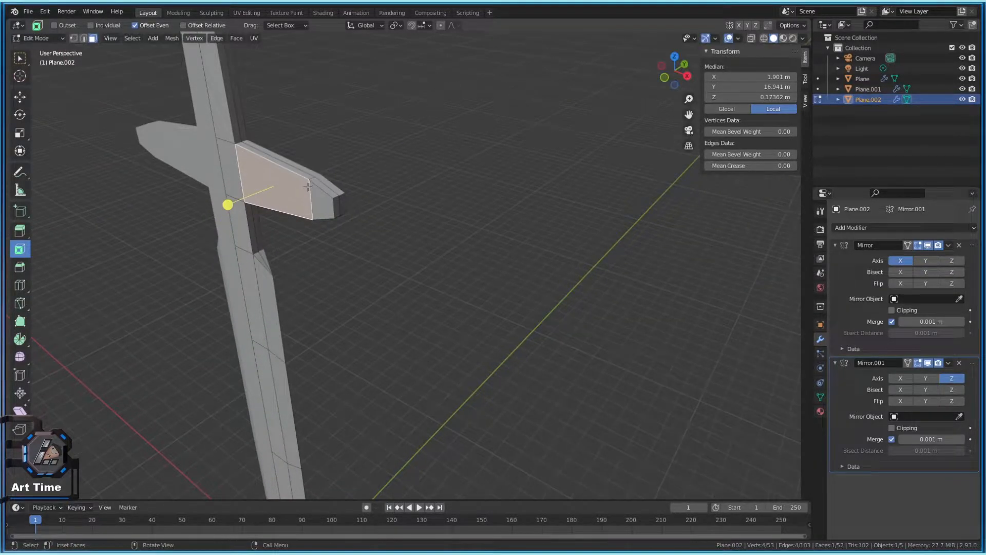
# Try extruding the crossguard's front face 0.24455 m and bevelling the extruded face's edges
pyautogui.press('e')
pyautogui.click(236, 206)
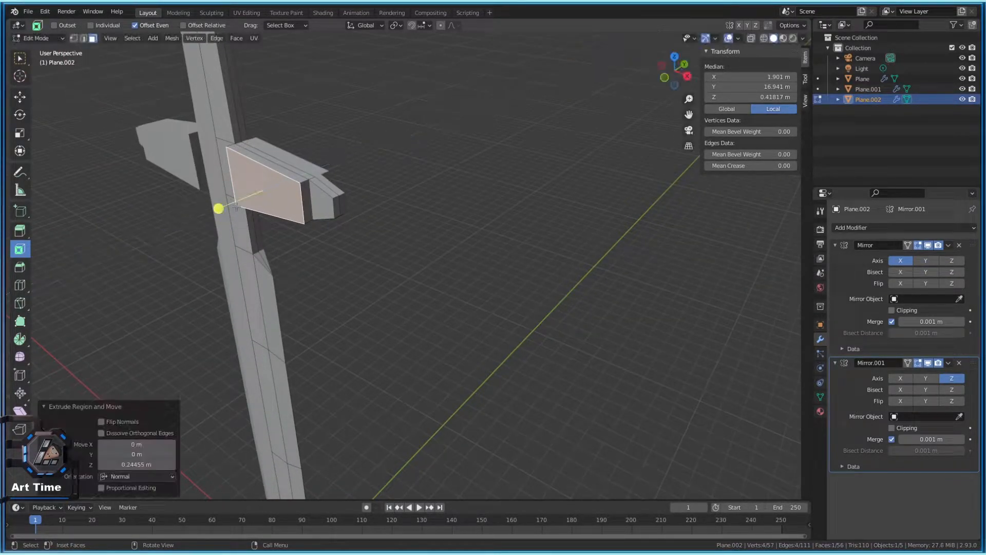
pyautogui.hotkey('ctrl', 'b')
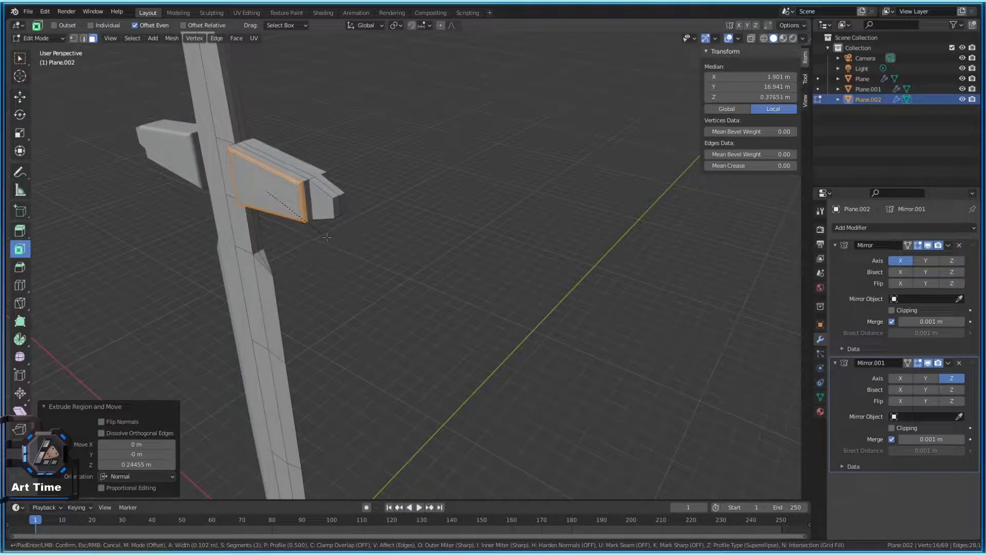
pyautogui.click(326, 237)
pyautogui.press('Tab')
pyautogui.moveTo(327, 237); pyautogui.dragTo(351, 251, button='middle')
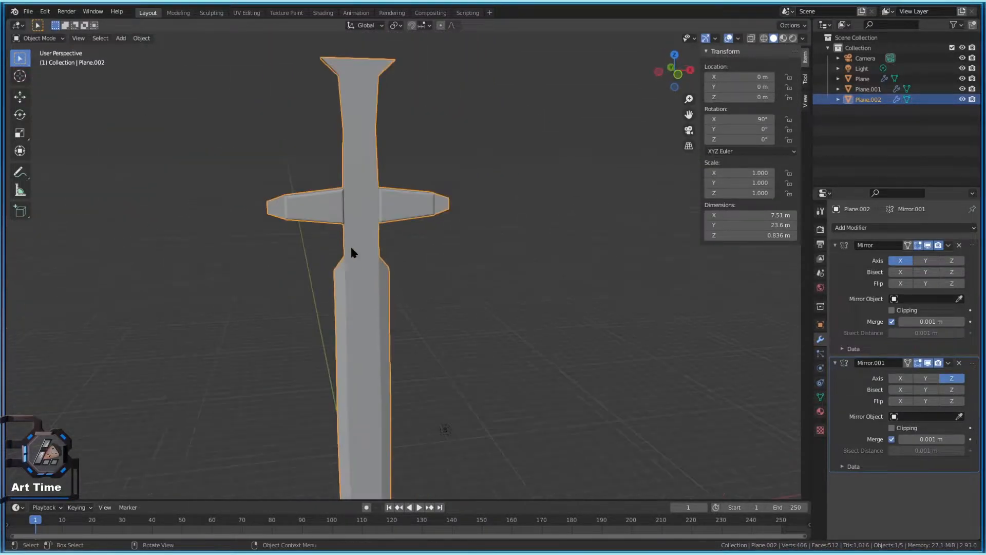
pyautogui.press('Tab')
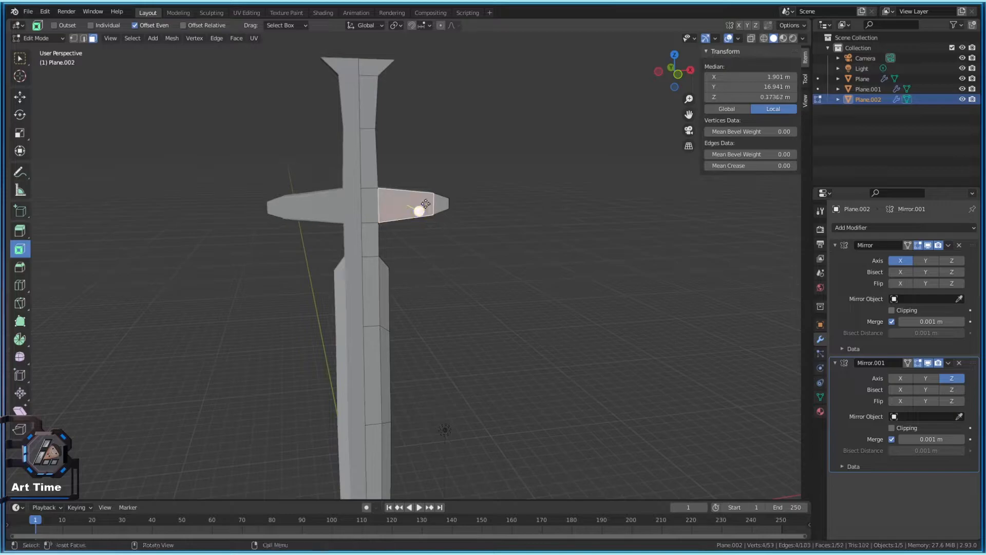
pyautogui.moveTo(360, 205); pyautogui.dragTo(420, 198, button='middle')
pyautogui.press('Tab')
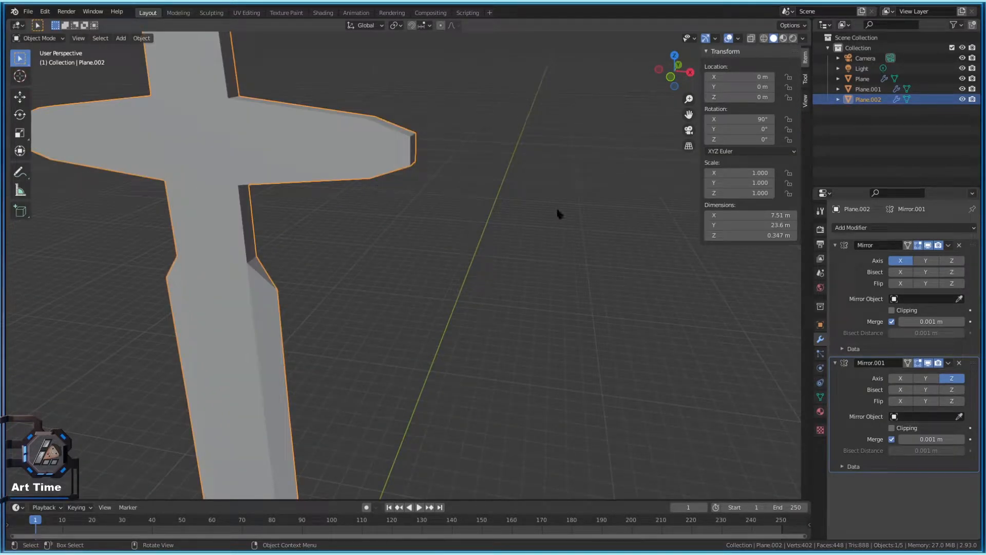
# Switch the sword mesh to edge selection and select the grip's outer edge just below the flared pommel
pyautogui.scroll(-5, 463, 211)
pyautogui.moveTo(463, 210); pyautogui.dragTo(458, 162, button='middle')
pyautogui.press('Tab')
pyautogui.scroll(3, 421, 152)
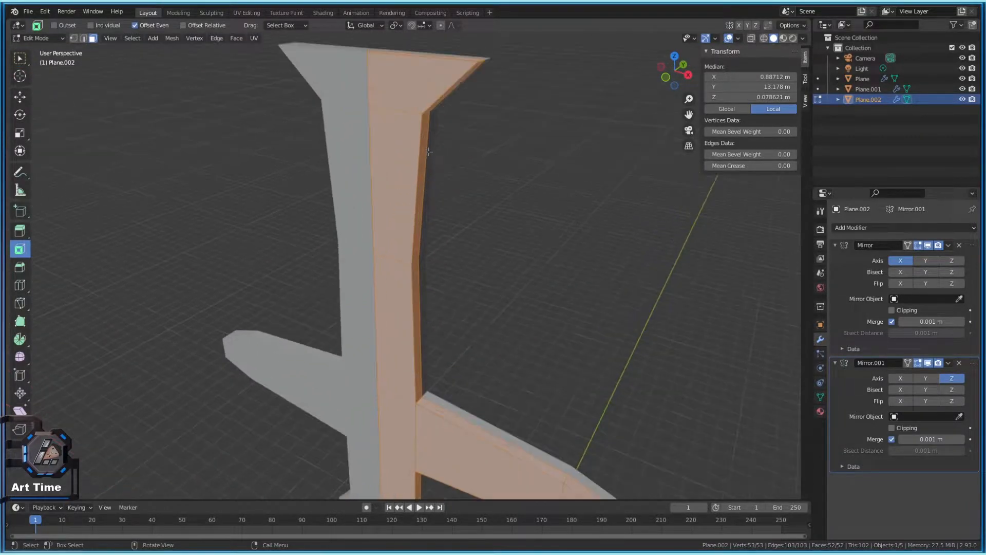
pyautogui.scroll(-5, 440, 128)
pyautogui.press('1')
pyautogui.press('2')
pyautogui.scroll(4, 376, 126)
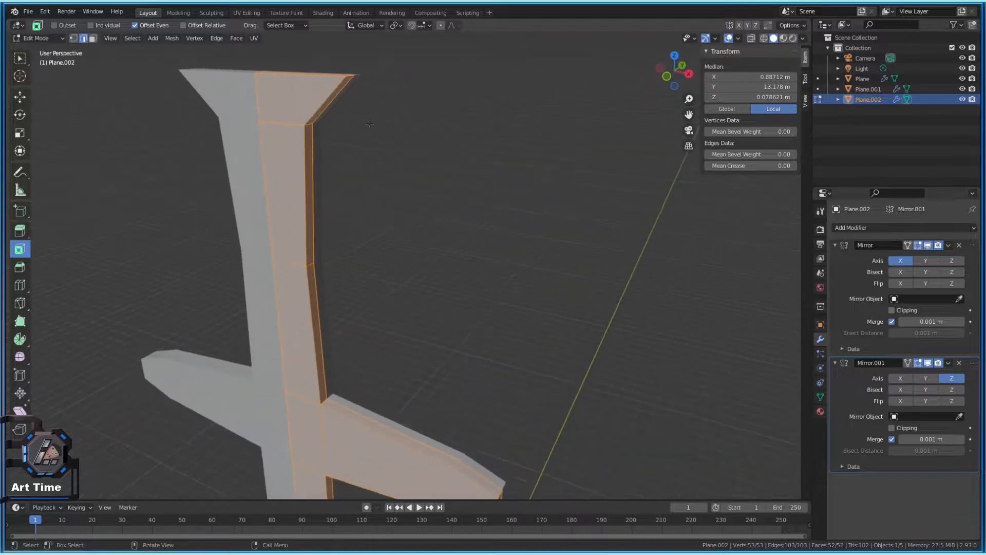
pyautogui.scroll(-3, 308, 124)
pyautogui.click(429, 177)
# Try moving the edge below the pommel along the global Y and X axes
pyautogui.press('g')
pyautogui.scroll(3, 412, 194)
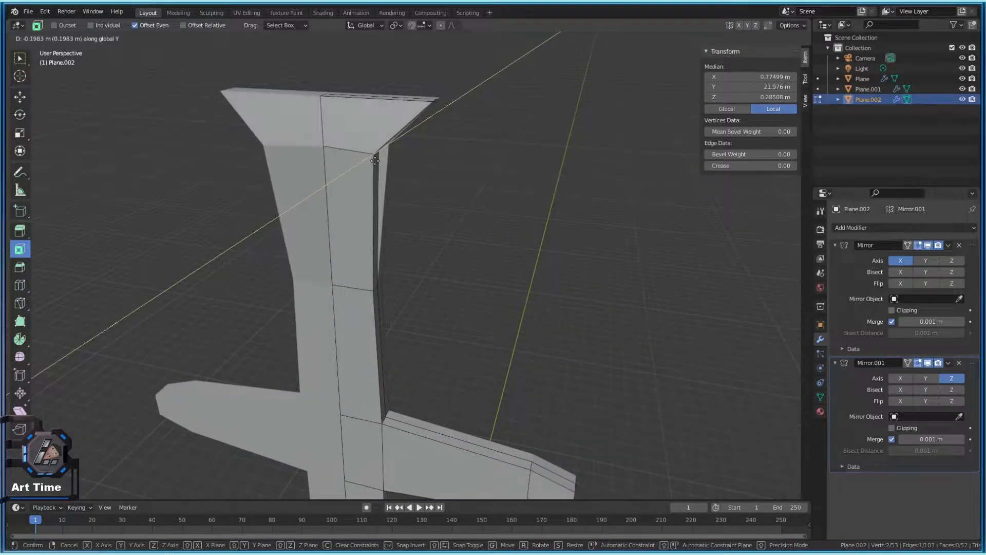
pyautogui.scroll(-2, 412, 193)
pyautogui.press('Escape')
pyautogui.moveTo(412, 193); pyautogui.dragTo(477, 237, button='middle')
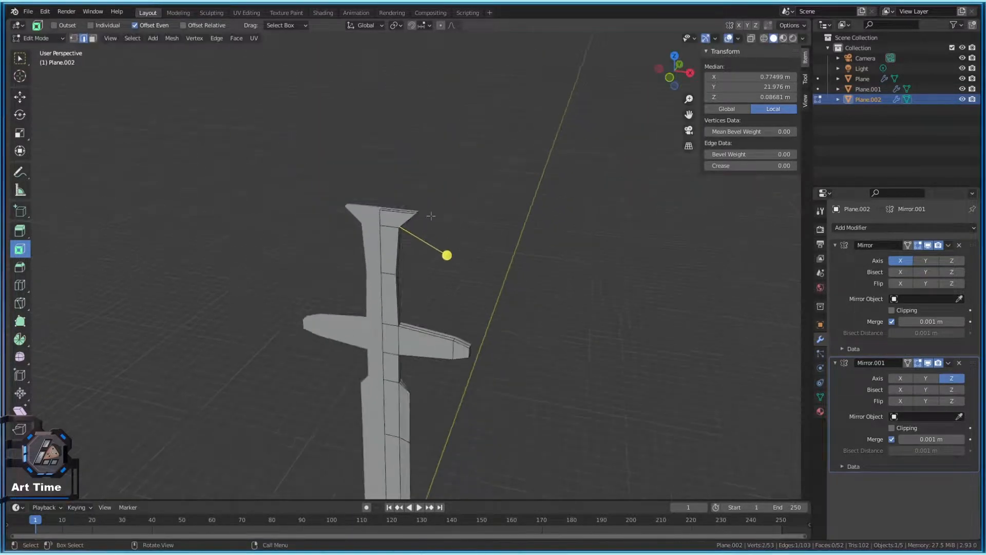
pyautogui.scroll(2, 477, 237)
pyautogui.scroll(1, 476, 237)
pyautogui.press('g')
pyautogui.press('x')
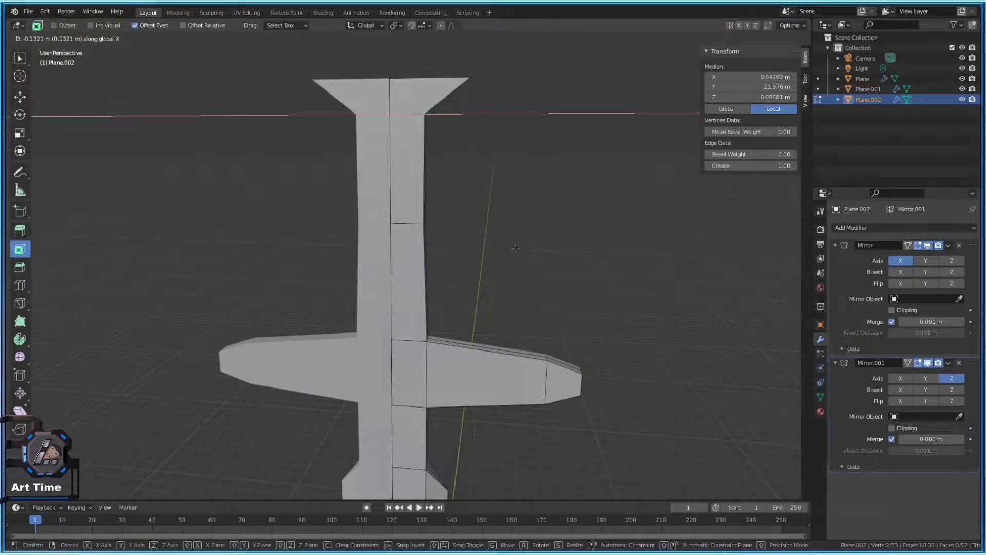
pyautogui.click(515, 248)
# Select the pommel and upper grip through the mesh in wireframe and move them 0.53385 m down along the global Z axis
pyautogui.scroll(-4, 515, 247)
pyautogui.press('b')
pyautogui.moveTo(285, 97); pyautogui.dragTo(514, 261)
pyautogui.scroll(2, 514, 261)
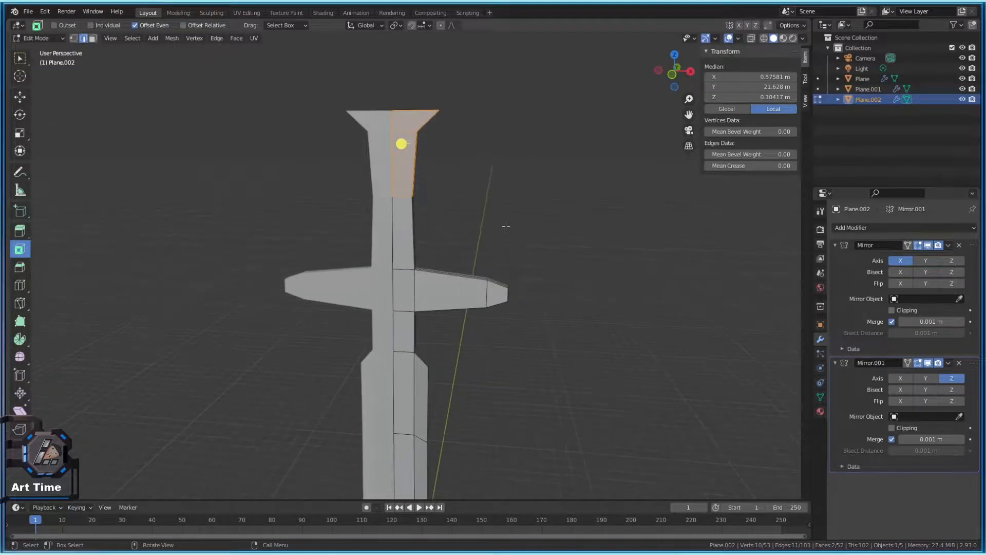
pyautogui.click(753, 39)
pyautogui.press('g')
pyautogui.press('z')
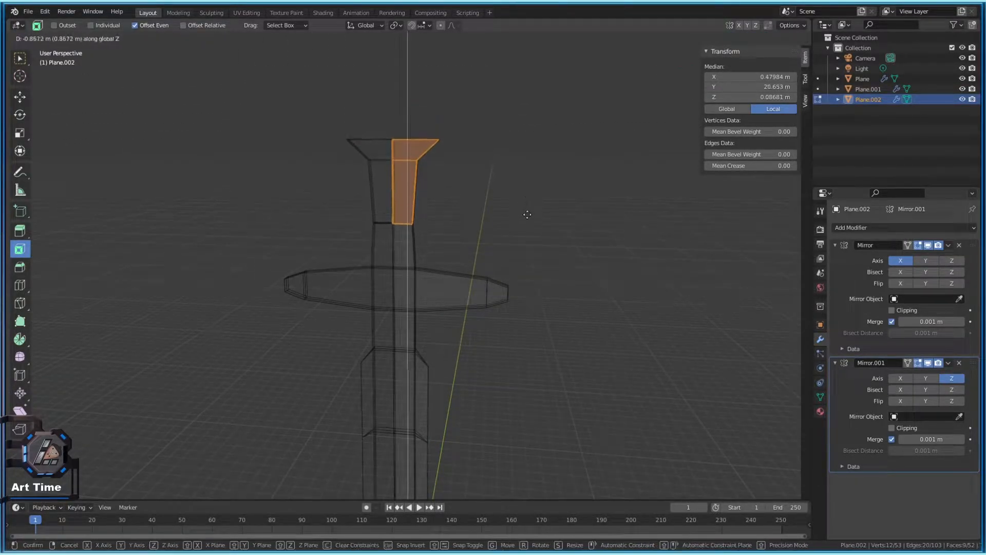
pyautogui.click(527, 203)
# Show the whole sword from the front in object mode with solid shading
pyautogui.press('KP_1')
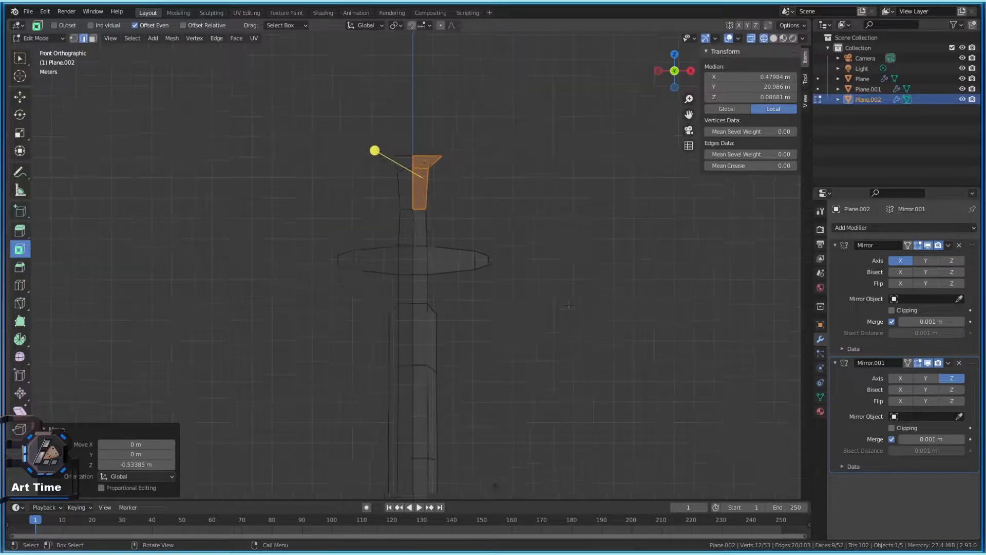
pyautogui.press('Tab')
pyautogui.scroll(-3, 487, 392)
pyautogui.keyDown('shift'); pyautogui.moveTo(487, 392); pyautogui.dragTo(494, 297, button='middle'); pyautogui.keyUp('shift')
pyautogui.click(774, 38)
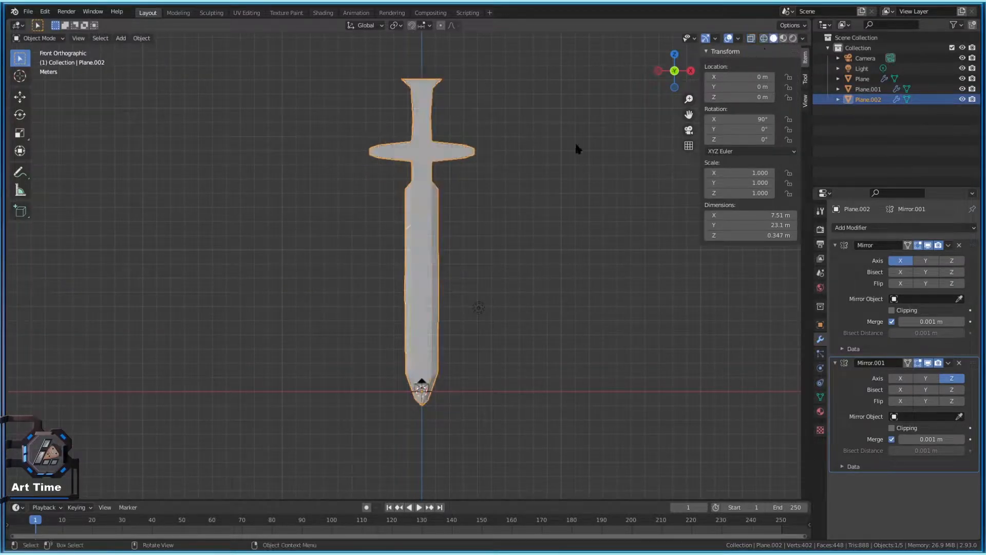
pyautogui.scroll(2, 494, 236)
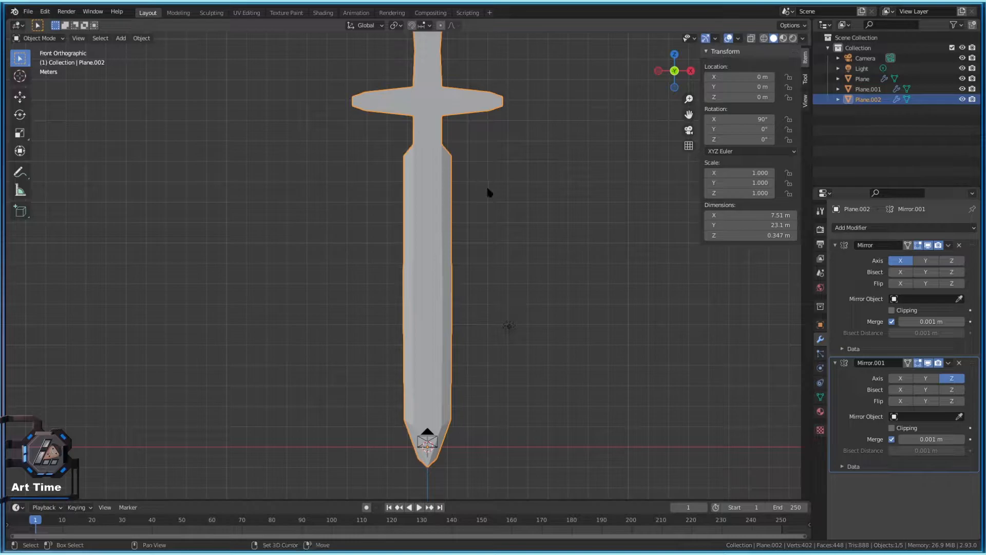
# Select the sharpened strip along the blade's side in edit mode and try moving it along the global Y axis
pyautogui.press('Tab')
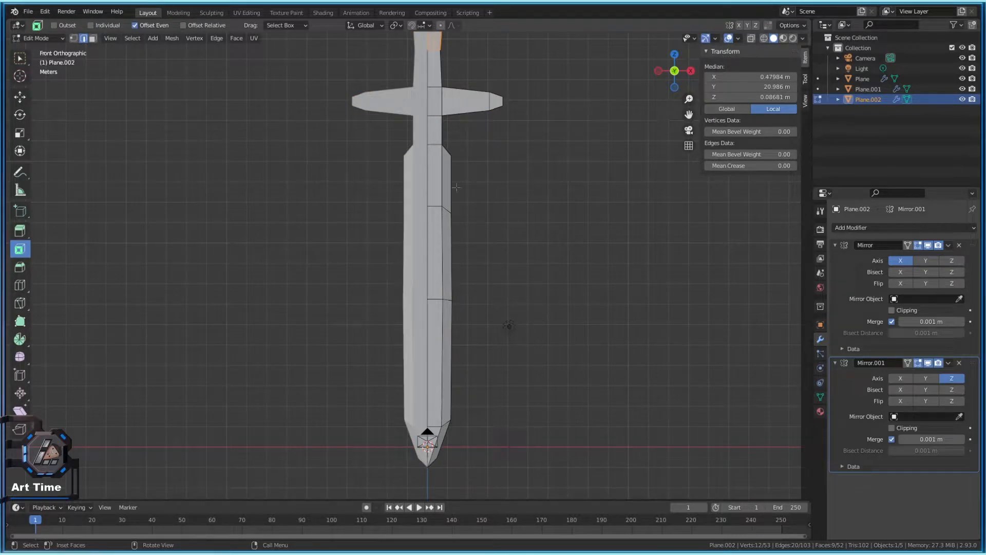
pyautogui.moveTo(475, 205); pyautogui.dragTo(466, 204, button='middle')
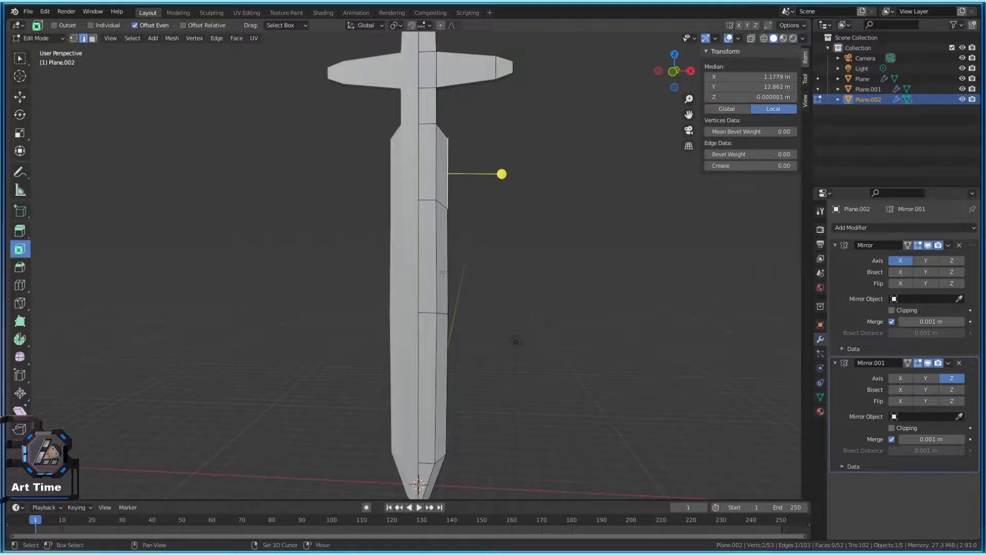
pyautogui.keyDown('ctrl'); pyautogui.click(463, 415); pyautogui.keyUp('ctrl')
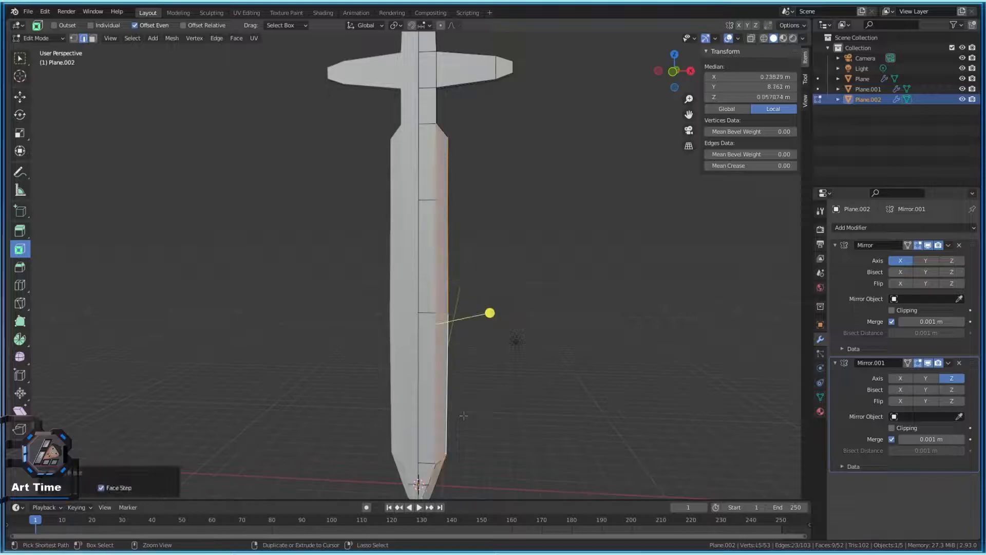
pyautogui.press('g')
pyautogui.press('y')
pyautogui.rightClick(461, 414)
pyautogui.keyDown('shift'); pyautogui.moveTo(463, 415); pyautogui.dragTo(570, 267, button='middle'); pyautogui.keyUp('shift')
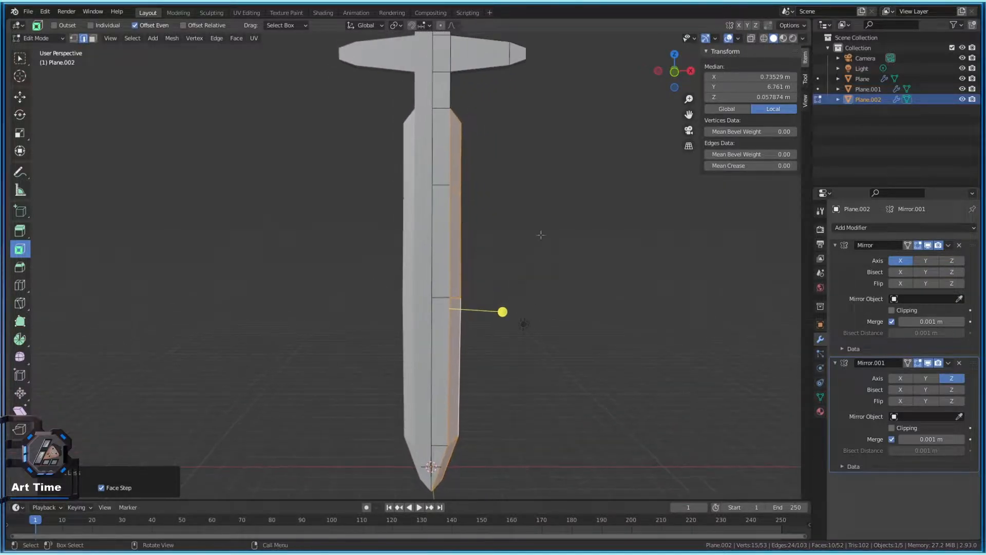
# Select the whole sword mesh and try scaling it along the global X and Y axes
pyautogui.press('a')
pyautogui.press('s')
pyautogui.press('x')
pyautogui.press('y')
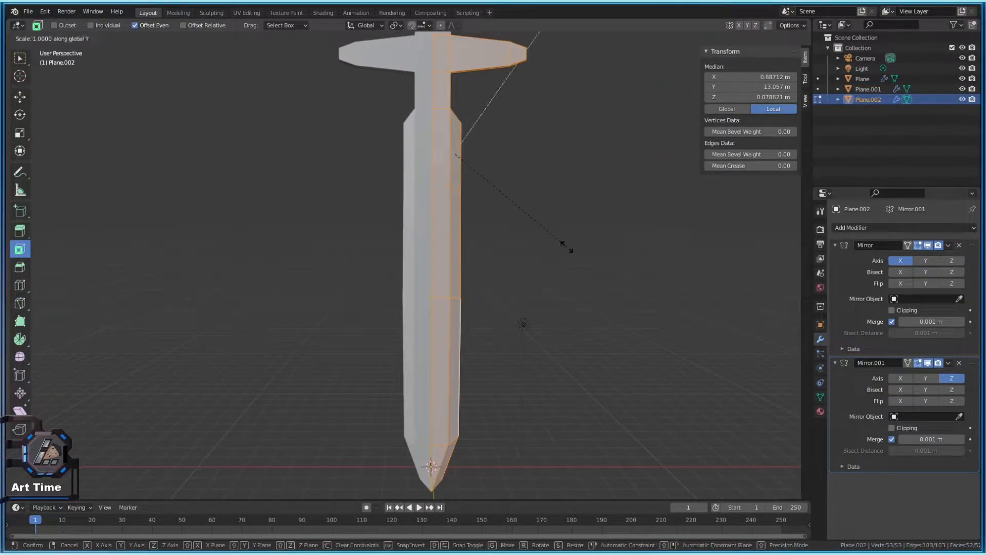
pyautogui.rightClick(554, 247)
pyautogui.press('x')
# Deselect everything and examine the sword's overall shape in both object and edit mode
pyautogui.scroll(-3, 522, 278)
pyautogui.scroll(2, 534, 272)
pyautogui.keyDown('shift'); pyautogui.moveTo(559, 266); pyautogui.dragTo(526, 332, button='middle'); pyautogui.keyUp('shift')
pyautogui.press('Tab')
pyautogui.press('Tab')
pyautogui.scroll(-2, 473, 302)
pyautogui.hotkey('alt', 'a')
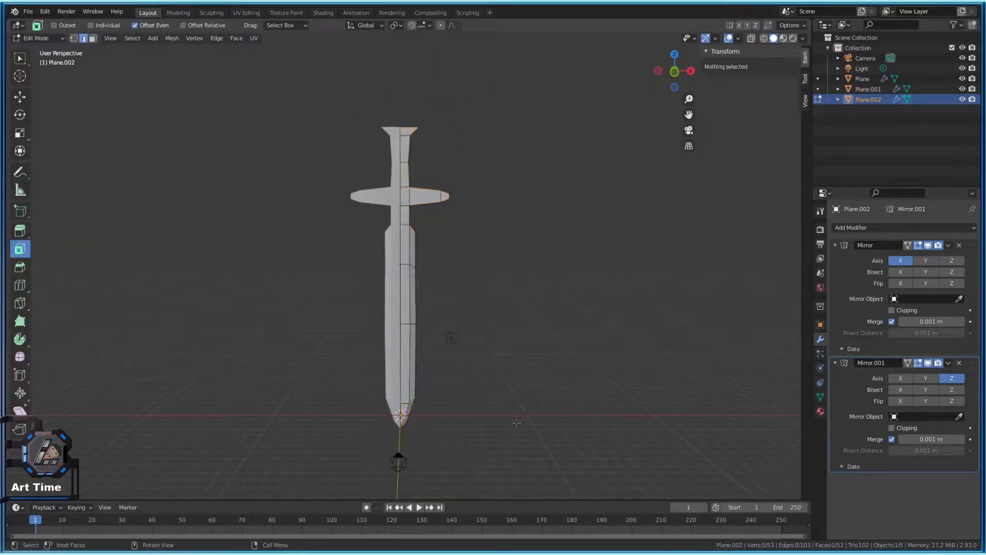
pyautogui.scroll(3, 439, 427)
pyautogui.press('Tab')
pyautogui.hotkey('alt', 'a')
pyautogui.moveTo(584, 439); pyautogui.dragTo(432, 293, button='middle')
pyautogui.scroll(-3, 439, 303)
pyautogui.press('Tab')
pyautogui.scroll(4, 406, 285)
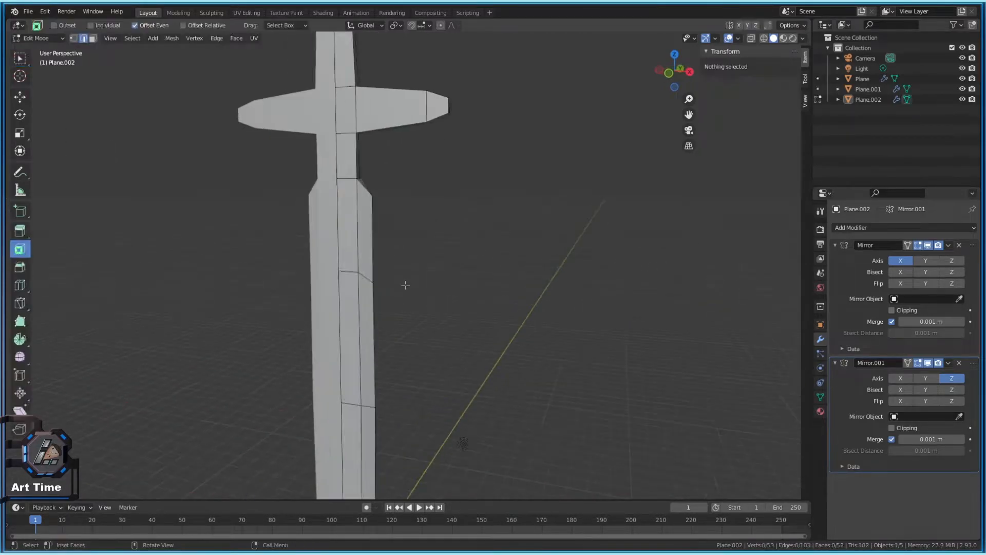
# Select the three connected outer edges running down the blade's side
pyautogui.press('2')
pyautogui.click(376, 237)
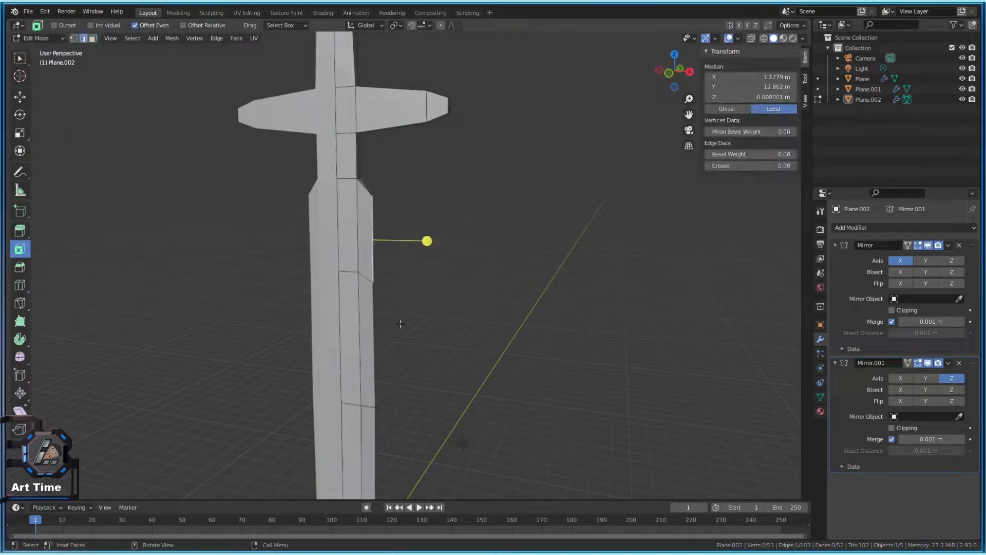
pyautogui.keyDown('shift'); pyautogui.moveTo(379, 374); pyautogui.dragTo(415, 239, button='middle'); pyautogui.keyUp('shift')
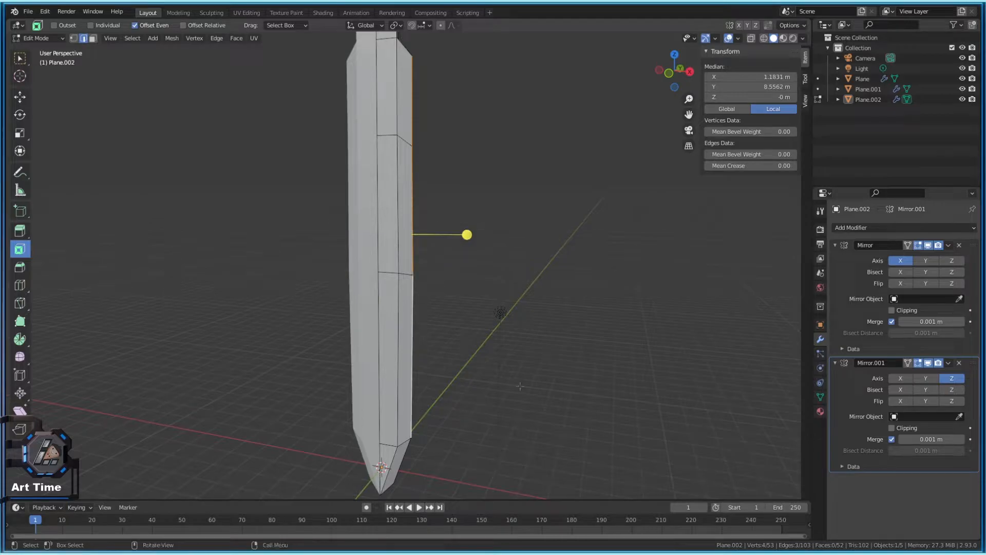
# Try dissolving the vertices of the blade's selected outer edges
pyautogui.press('x')
pyautogui.click(483, 424)
pyautogui.scroll(3, 422, 313)
pyautogui.moveTo(401, 319); pyautogui.dragTo(417, 308, button='middle')
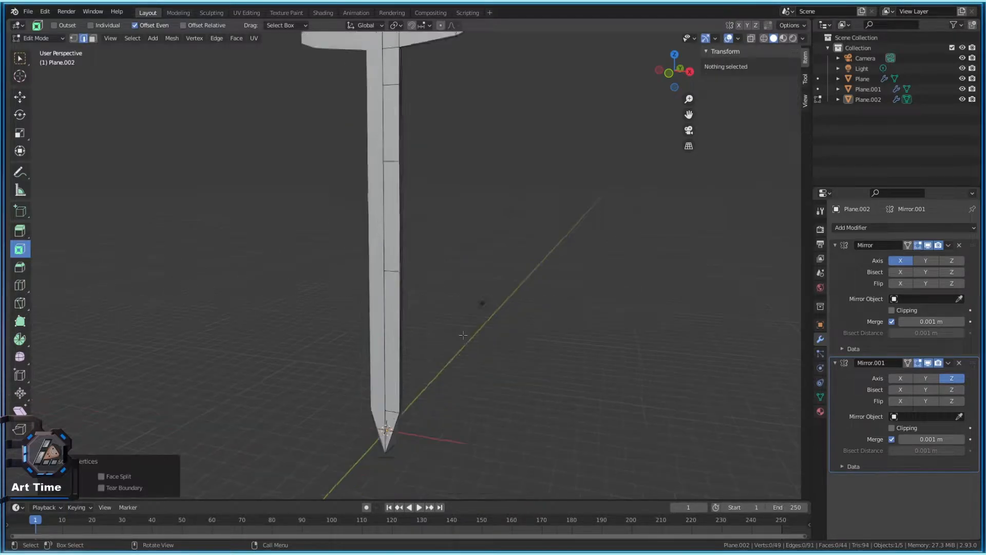
pyautogui.hotkey('ctrl', 'z')
# Grow the selection across the blade's sharpened side and try dissolving all of its vertices
pyautogui.scroll(-4, 383, 322)
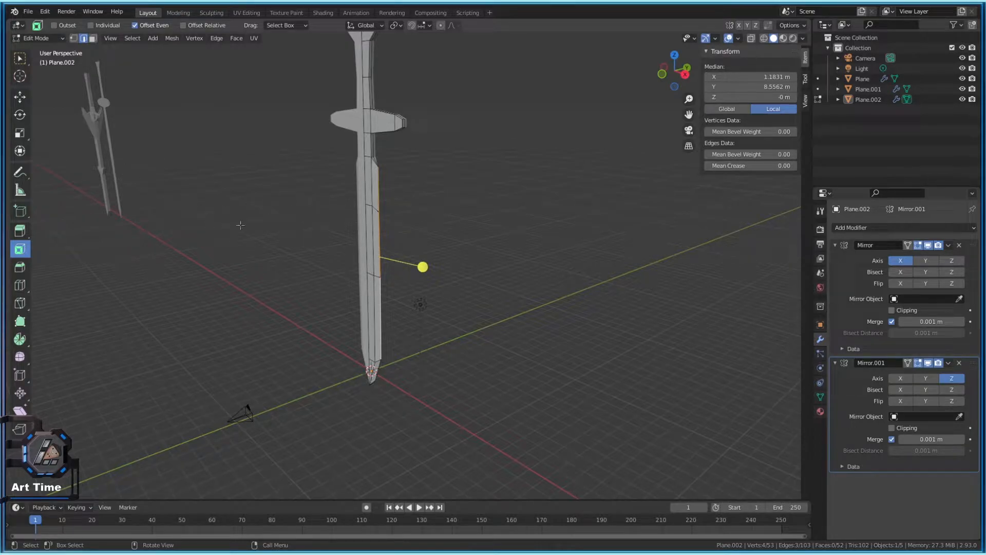
pyautogui.scroll(2, 434, 263)
pyautogui.press('ctrl+KP_Add')
pyautogui.press('x')
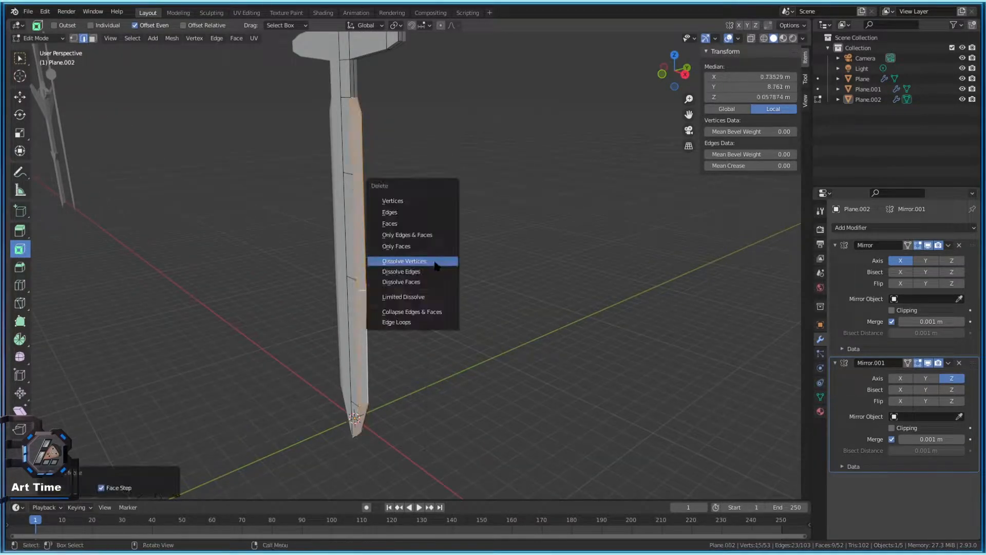
pyautogui.click(420, 262)
pyautogui.hotkey('ctrl', 'z')
# Try deleting the sharpened side's vertices, and try dissolving its edges instead
pyautogui.press('x')
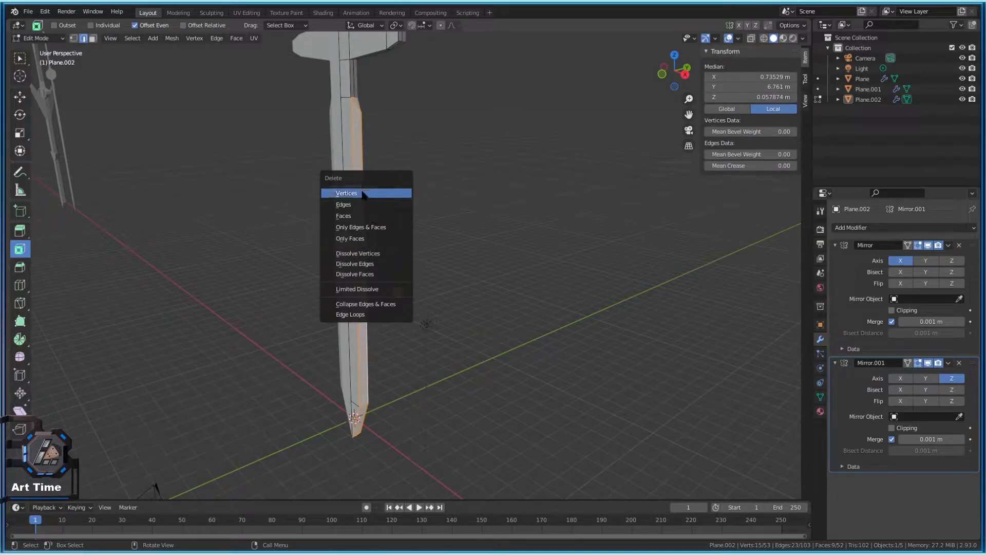
pyautogui.click(362, 193)
pyautogui.hotkey('ctrl', 'z')
pyautogui.press('x')
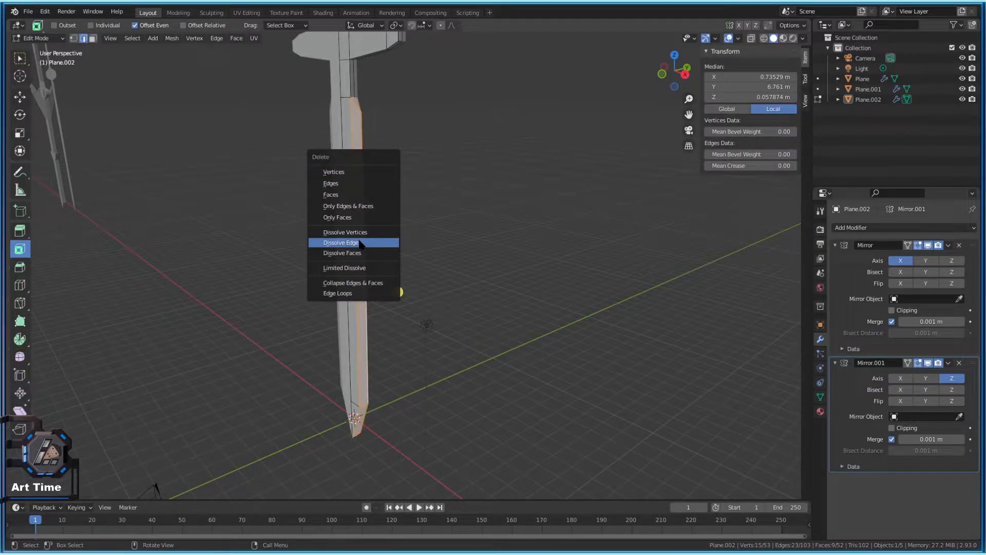
pyautogui.click(359, 242)
pyautogui.moveTo(392, 273); pyautogui.dragTo(445, 251, button='middle')
pyautogui.hotkey('ctrl', 'z')
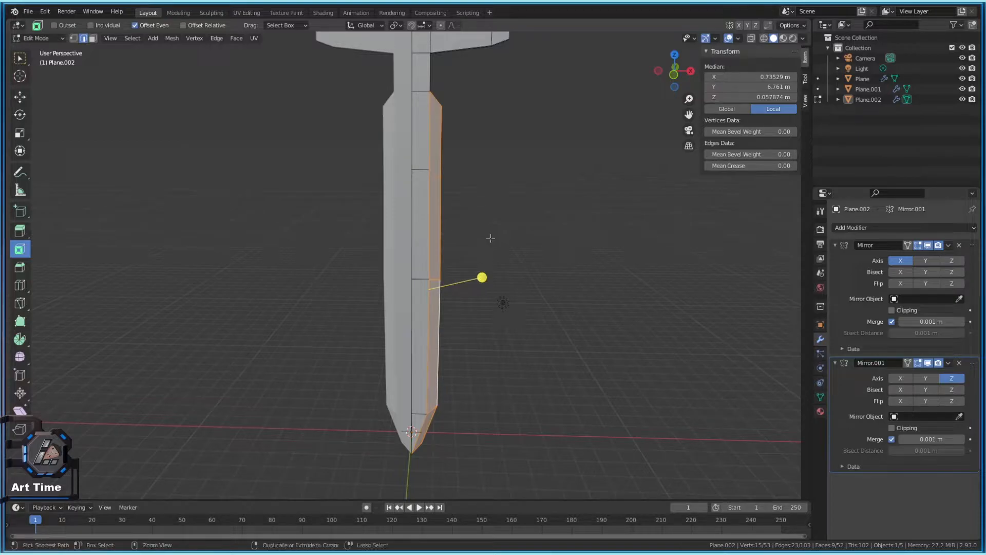
# Dissolve the vertices along the blade's outer edge and select the long narrow face on the blade's side
pyautogui.press('x')
pyautogui.click(476, 228)
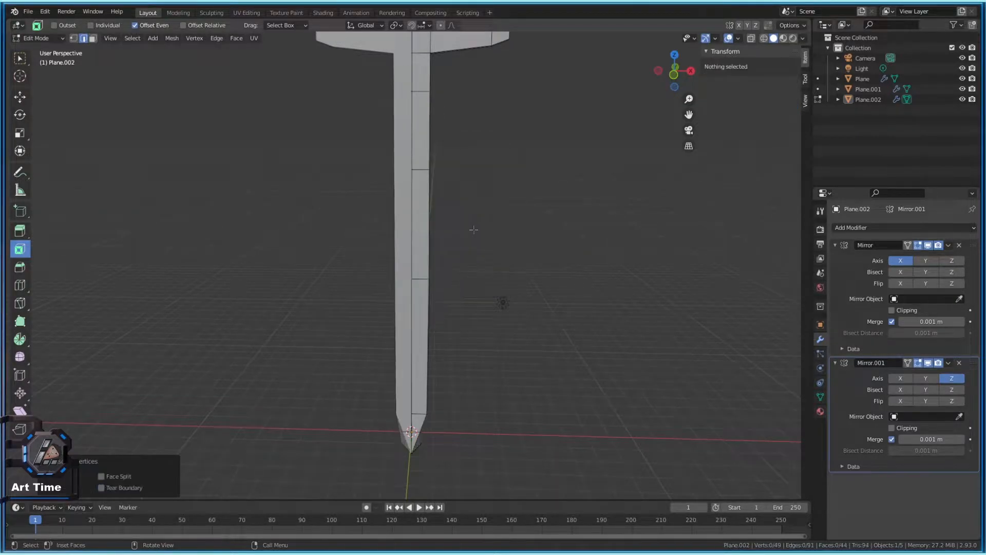
pyautogui.moveTo(476, 228); pyautogui.dragTo(410, 241, button='middle')
pyautogui.scroll(3, 360, 226)
pyautogui.press('3')
pyautogui.click(296, 215)
pyautogui.click(303, 224)
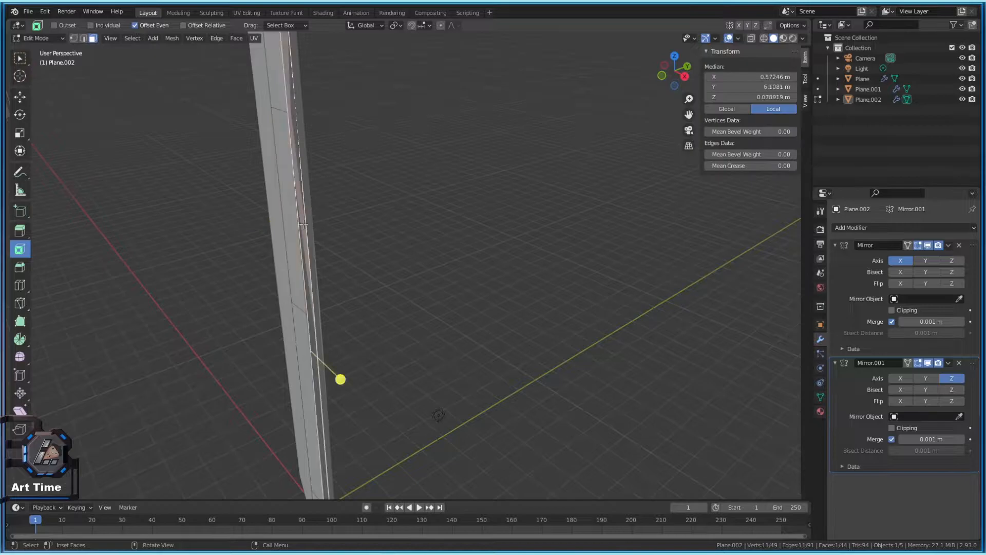
# Select every vertex of the sword mesh and merge them by distance
pyautogui.press('1')
pyautogui.moveTo(303, 224); pyautogui.dragTo(397, 244, button='middle')
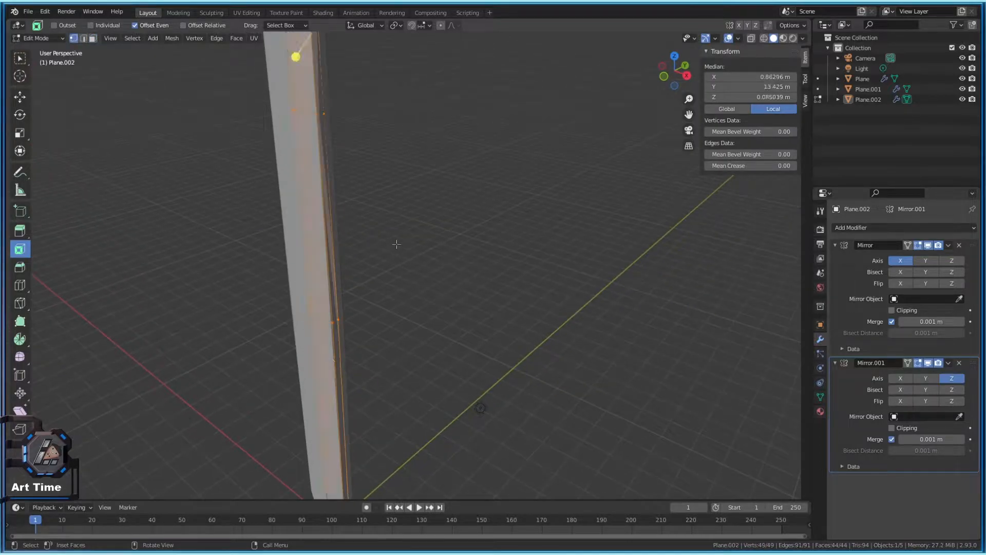
pyautogui.scroll(-3, 466, 334)
pyautogui.press('x')
pyautogui.press('Escape')
pyautogui.rightClick(450, 319)
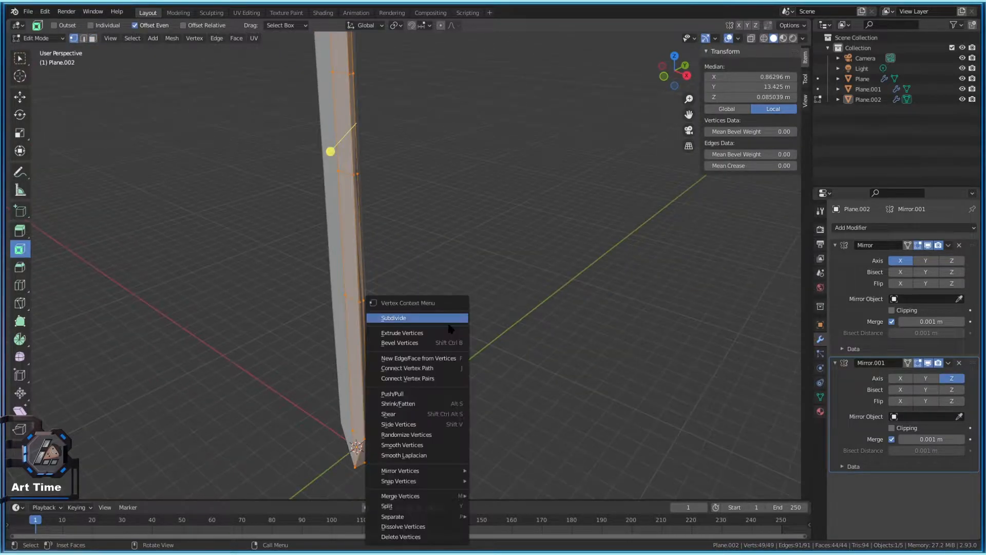
pyautogui.press('m')
pyautogui.click(529, 307)
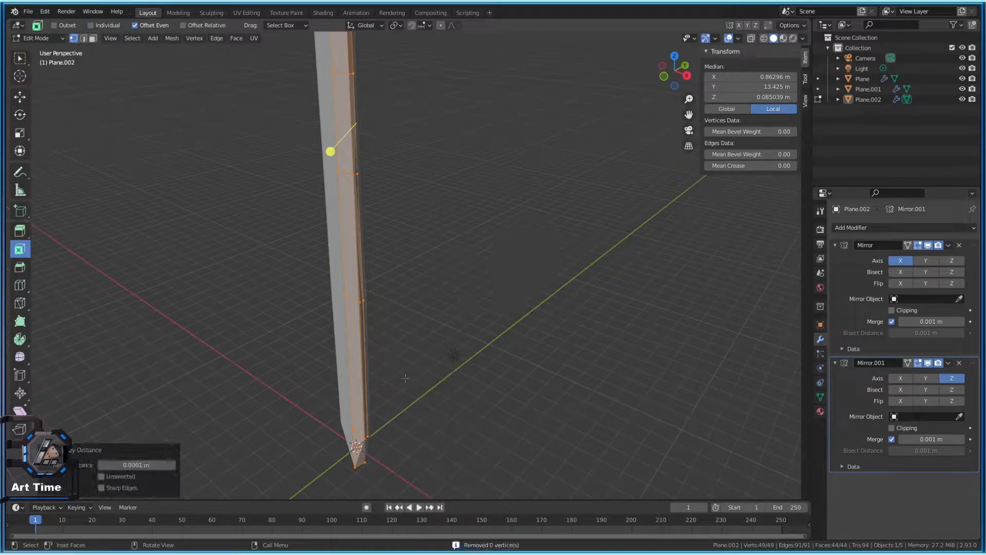
pyautogui.moveTo(502, 392); pyautogui.dragTo(377, 299, button='middle')
pyautogui.press('3')
pyautogui.press('g')
pyautogui.rightClick(385, 277)
pyautogui.scroll(-3, 376, 299)
# Leave mesh editing and delete the thickened sword object Plane.002 from the scene
pyautogui.press('Tab')
pyautogui.scroll(-3, 383, 285)
pyautogui.moveTo(388, 223); pyautogui.dragTo(396, 194, button='middle')
pyautogui.click(396, 195)
pyautogui.moveTo(368, 275); pyautogui.dragTo(412, 263, button='middle')
pyautogui.press('x')
pyautogui.click(412, 268)
# Paste the copied flat sword into the scene and clear its location so it stands at the world origin
pyautogui.hotkey('ctrl', 'v')
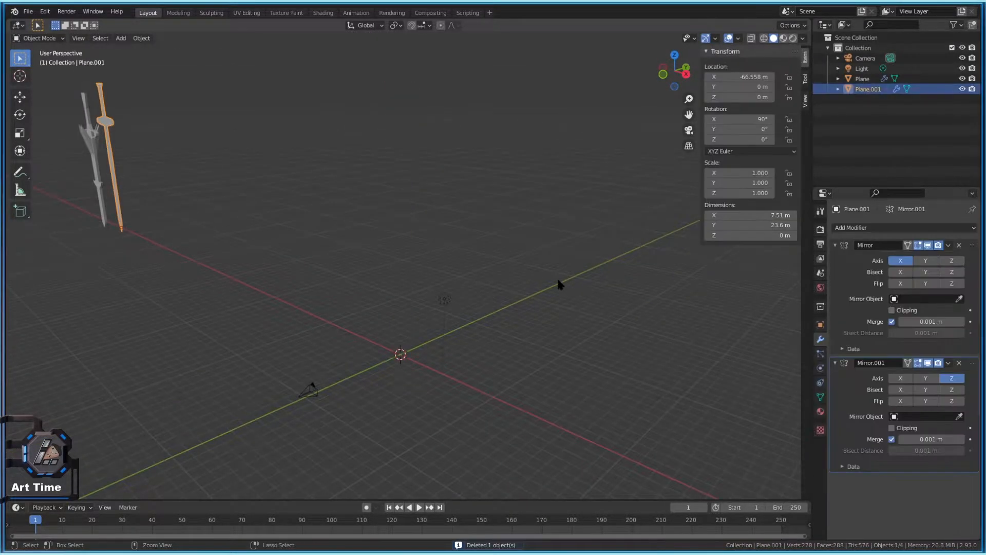
pyautogui.click(286, 190)
pyautogui.hotkey('alt', 'g')
pyautogui.scroll(2, 345, 259)
pyautogui.moveTo(414, 288); pyautogui.dragTo(479, 223, button='middle')
# Move the bulging outer vertex at the blade's middle inward about 0.26 m along X in the pasted sword's mesh
pyautogui.press('Tab')
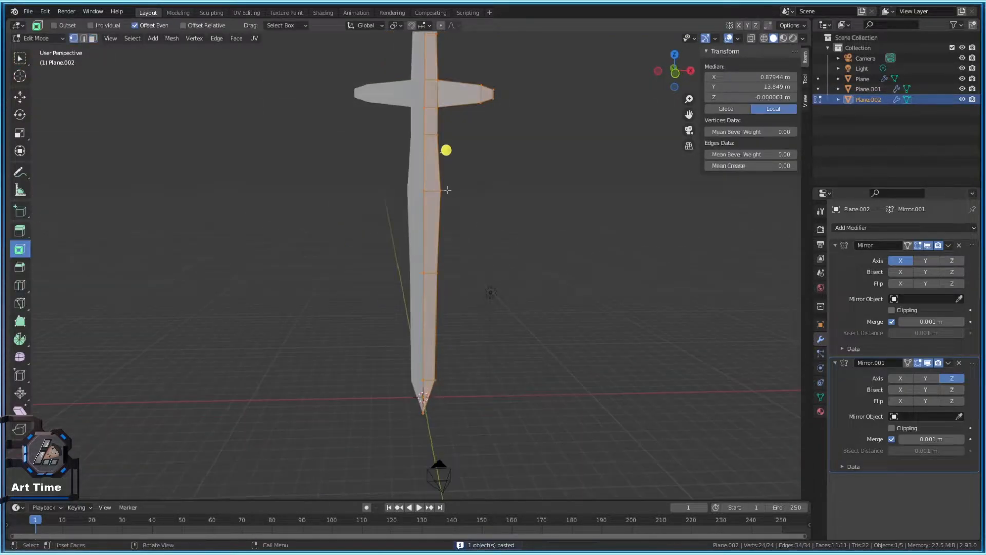
pyautogui.click(446, 191)
pyautogui.scroll(1, 447, 276)
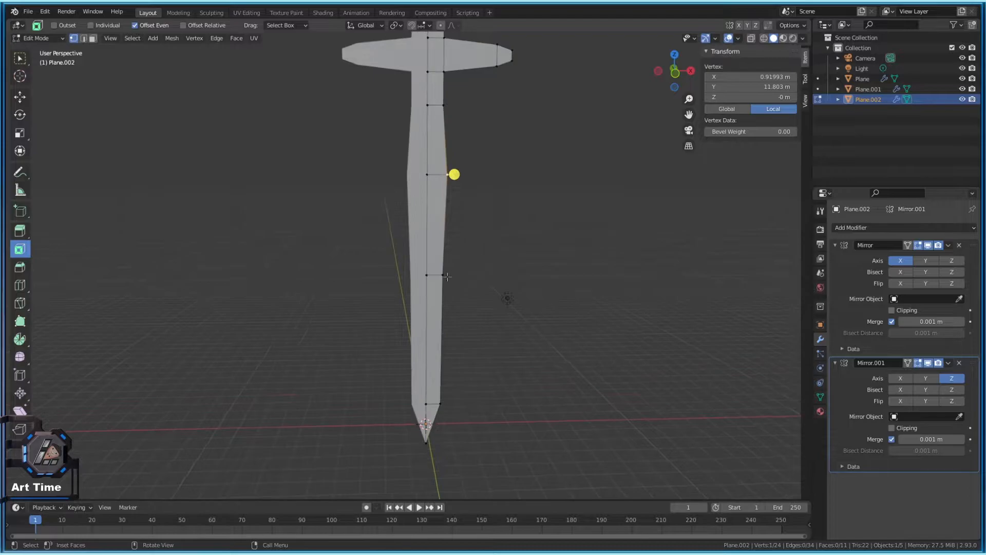
pyautogui.press('g')
pyautogui.press('x')
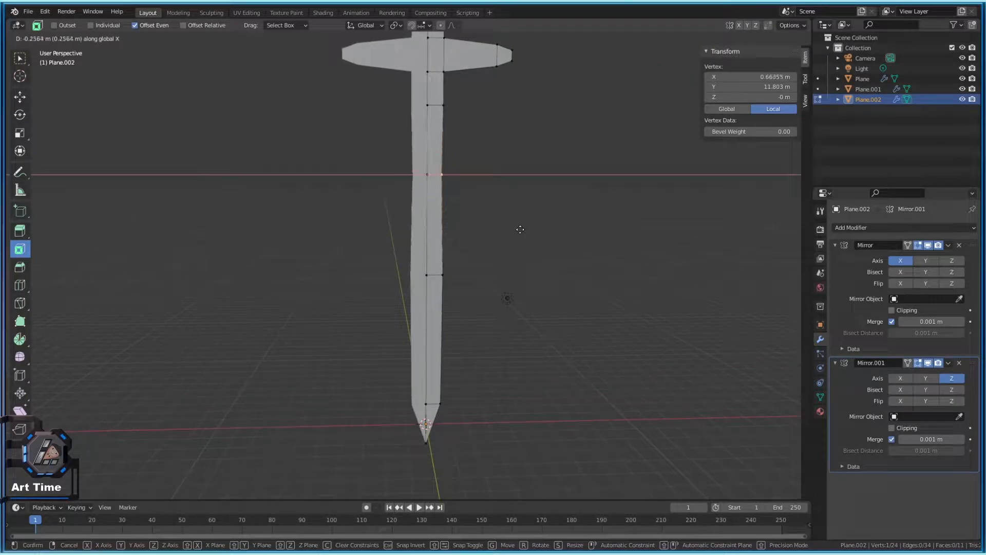
pyautogui.click(449, 172)
# Move the next outer blade vertex down toward the tip inward along X to straighten the taper
pyautogui.click(449, 284)
pyautogui.press('g')
pyautogui.press('x')
pyautogui.click(503, 282)
pyautogui.scroll(-3, 495, 276)
pyautogui.scroll(3, 493, 266)
pyautogui.keyDown('shift'); pyautogui.moveTo(482, 328); pyautogui.dragTo(429, 235, button='middle'); pyautogui.keyUp('shift')
# Move the outer vertex where the blade's tip begins inward about 0.2 m along X
pyautogui.click(391, 316)
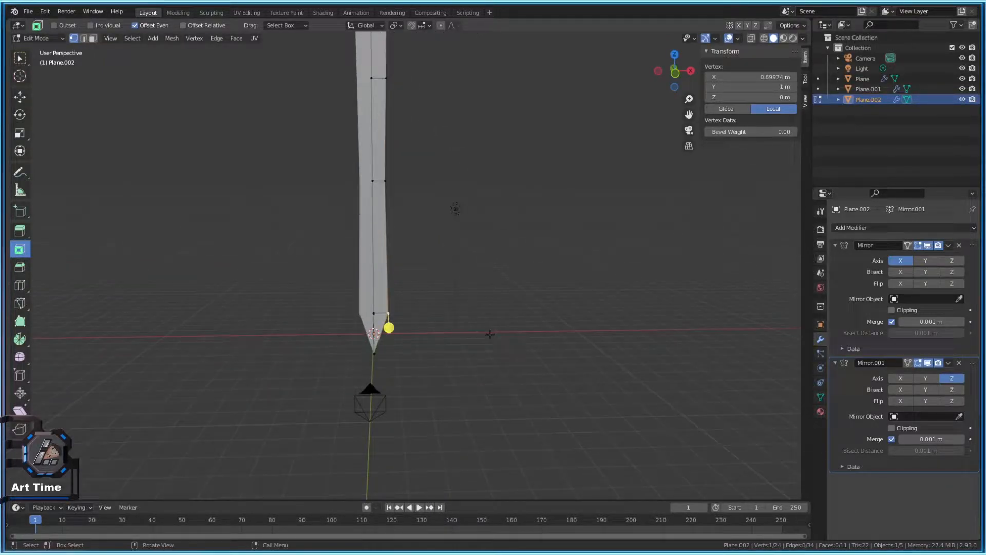
pyautogui.press('g')
pyautogui.press('x')
pyautogui.click(383, 329)
pyautogui.keyDown('shift'); pyautogui.moveTo(383, 328); pyautogui.dragTo(394, 464, button='middle'); pyautogui.keyUp('shift')
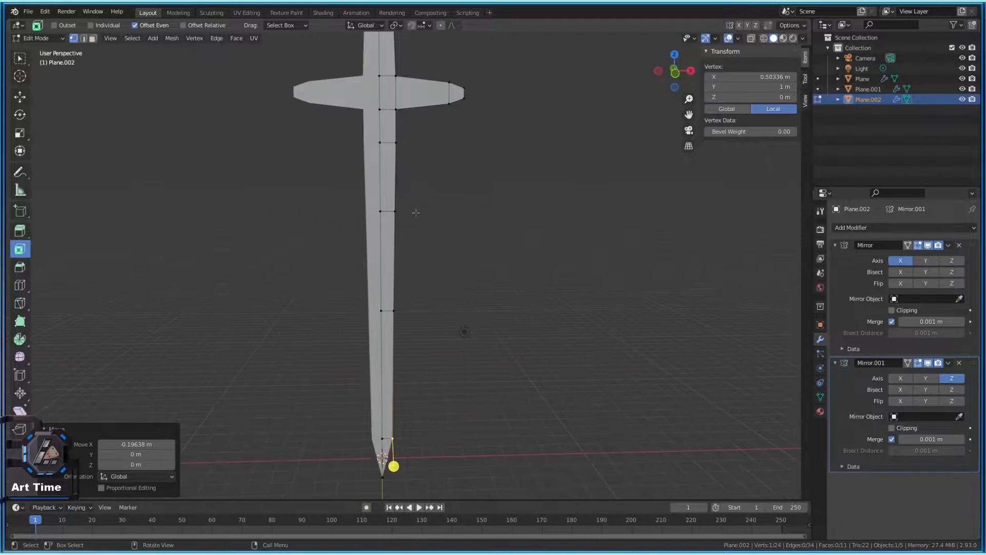
pyautogui.press('Tab')
pyautogui.scroll(-2, 438, 333)
pyautogui.scroll(-2, 439, 333)
pyautogui.press('Tab')
pyautogui.scroll(5, 455, 339)
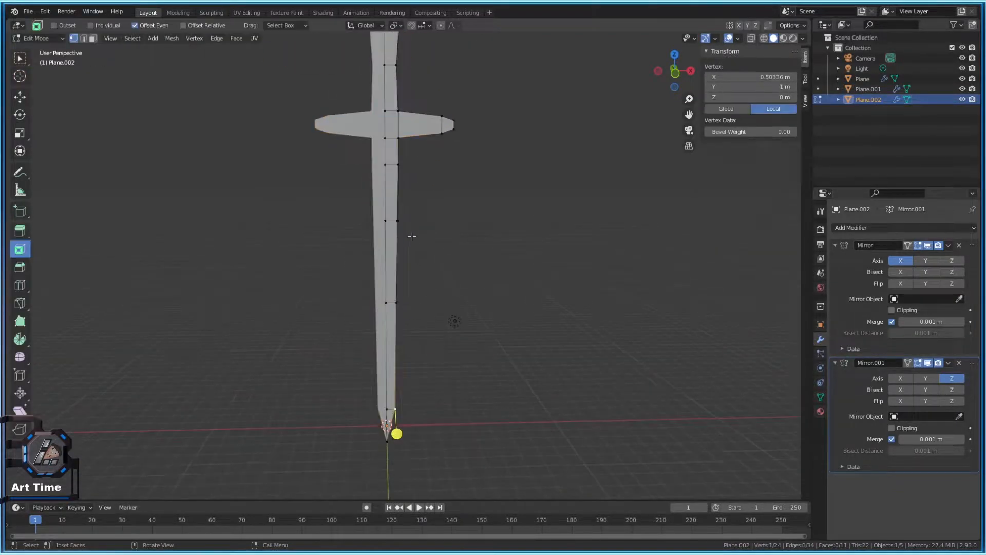
# Raise the horizontal blade edge just below the crossguard about 0.63 m along Z
pyautogui.keyDown('shift'); pyautogui.moveTo(401, 25); pyautogui.dragTo(405, 87, button='middle'); pyautogui.keyUp('shift')
pyautogui.press('2')
pyautogui.click(380, 116)
pyautogui.press('g')
pyautogui.press('z')
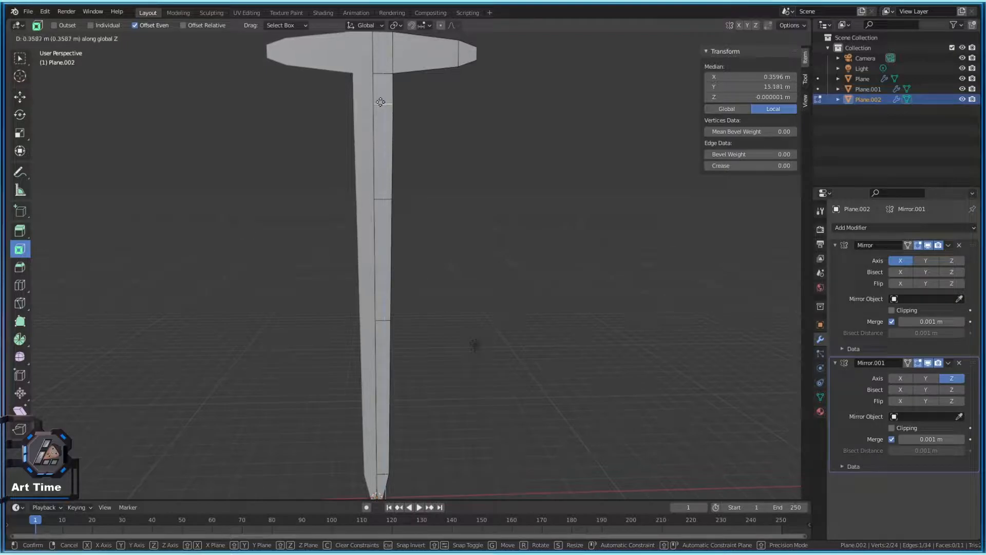
pyautogui.click(382, 92)
pyautogui.scroll(-3, 399, 191)
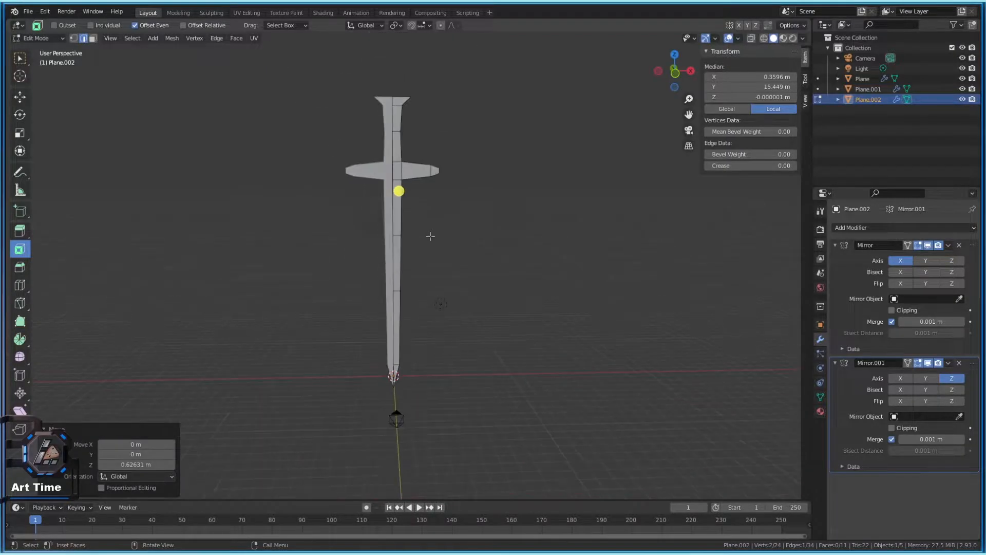
# Move the outer vertex at the very end of the blade's tip outward along X to about 0.028 m
pyautogui.press('Tab')
pyautogui.scroll(3, 417, 165)
pyautogui.press('Tab')
pyautogui.scroll(5, 440, 443)
pyautogui.moveTo(422, 432); pyautogui.dragTo(304, 378, button='middle')
pyautogui.press('1')
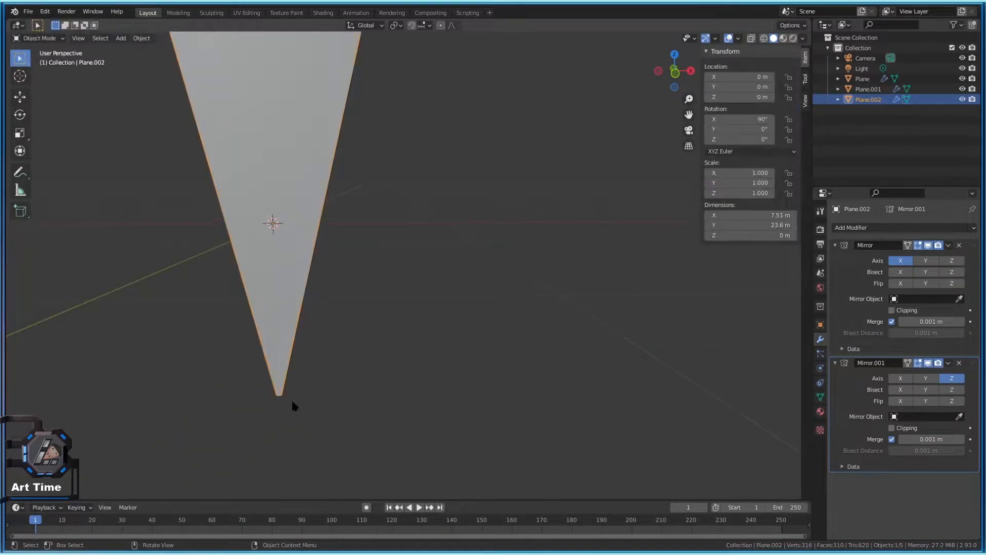
pyautogui.click(281, 395)
pyautogui.press('g')
pyautogui.press('x')
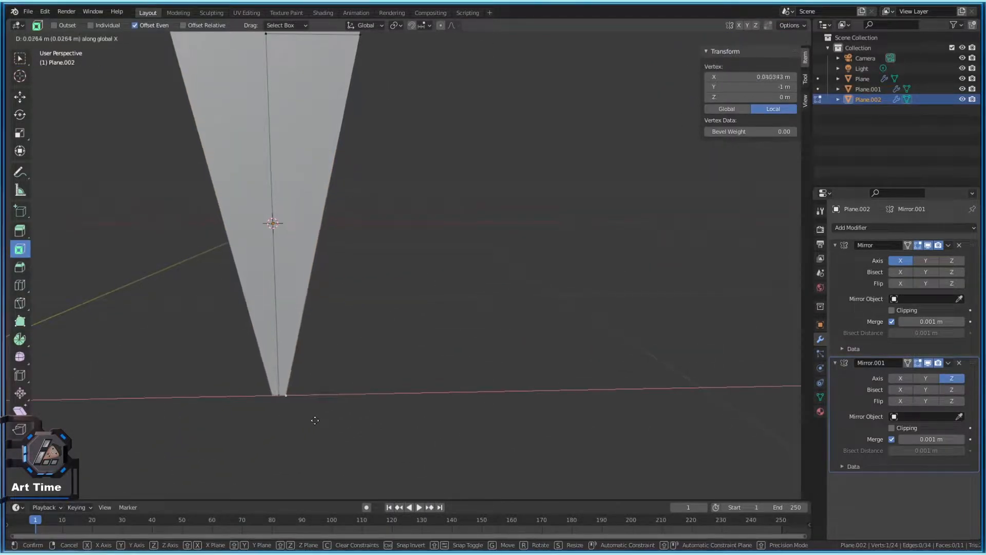
pyautogui.click(313, 420)
# Move the outer blade vertex just below the crossguard inward along X
pyautogui.scroll(-5, 329, 423)
pyautogui.moveTo(330, 423); pyautogui.dragTo(396, 337, button='middle')
pyautogui.scroll(-3, 397, 337)
pyautogui.scroll(5, 400, 237)
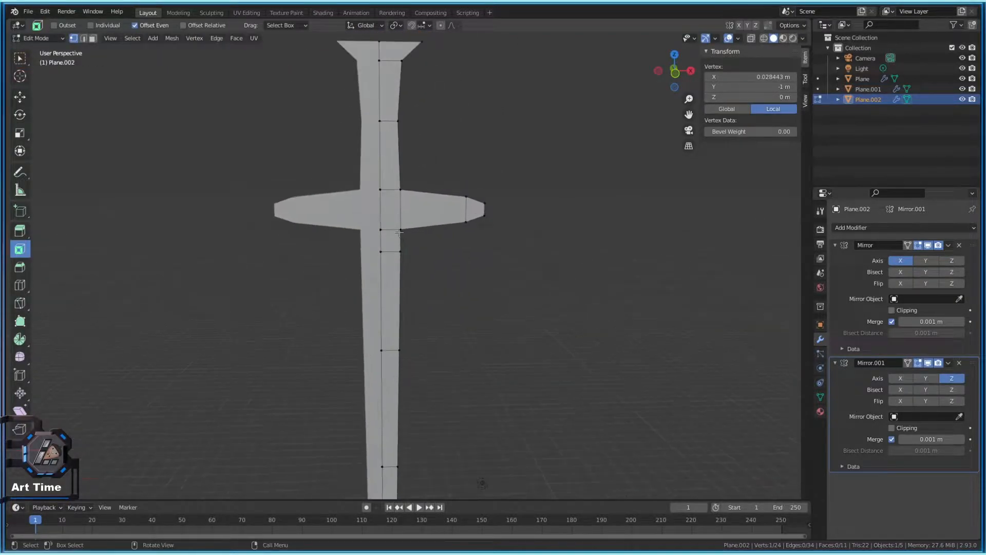
pyautogui.click(403, 257)
pyautogui.press('g')
pyautogui.press('x')
pyautogui.click(450, 285)
pyautogui.press('Tab')
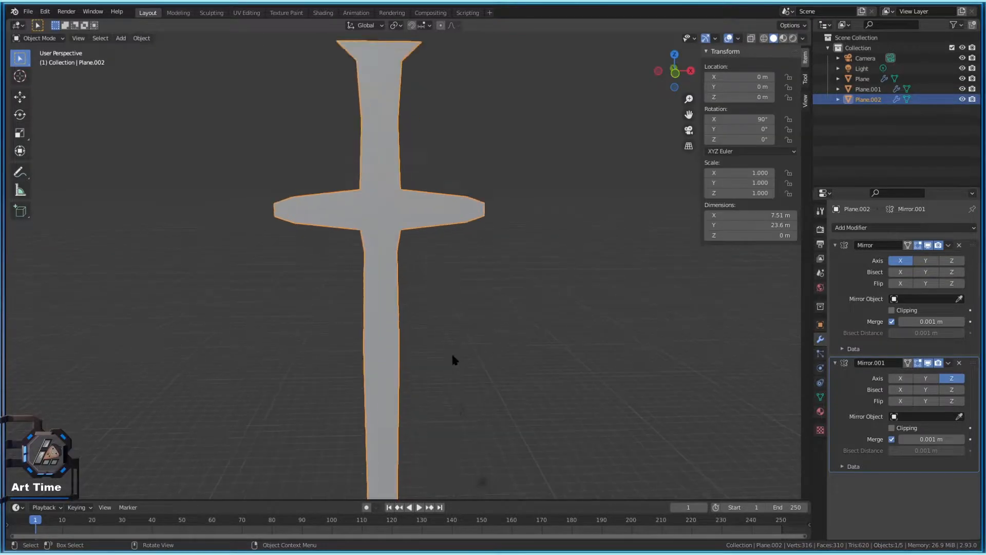
# In front view, move the outer vertex at the blade's middle inward about 0.04 m along X
pyautogui.press('Tab')
pyautogui.press('KP_1')
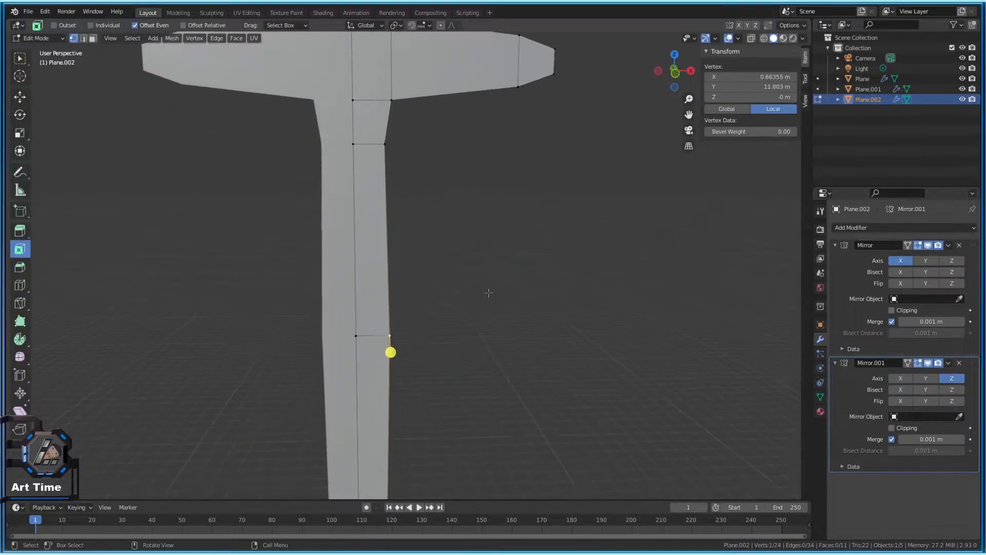
pyautogui.press('KP_7')
pyautogui.press('KP_1')
pyautogui.press('g')
pyautogui.press('x')
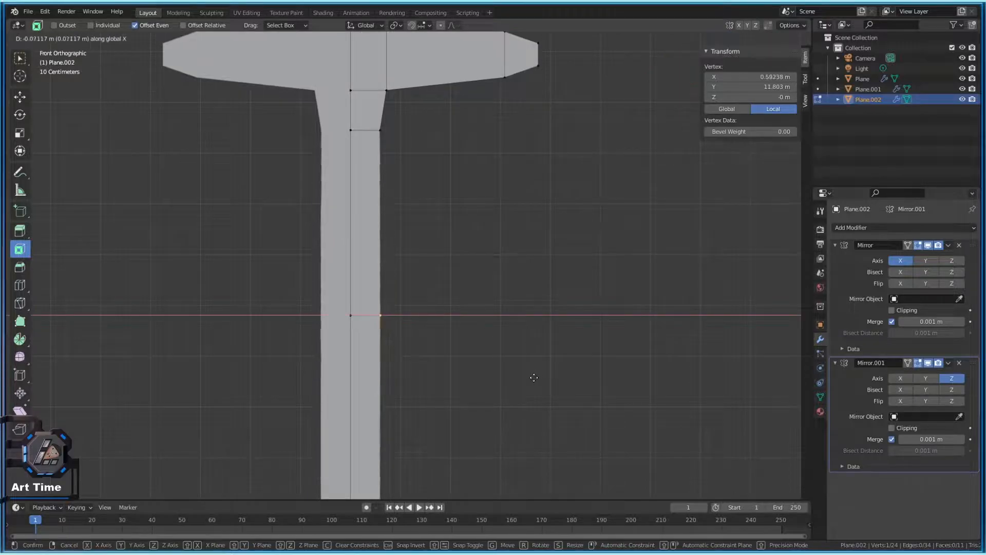
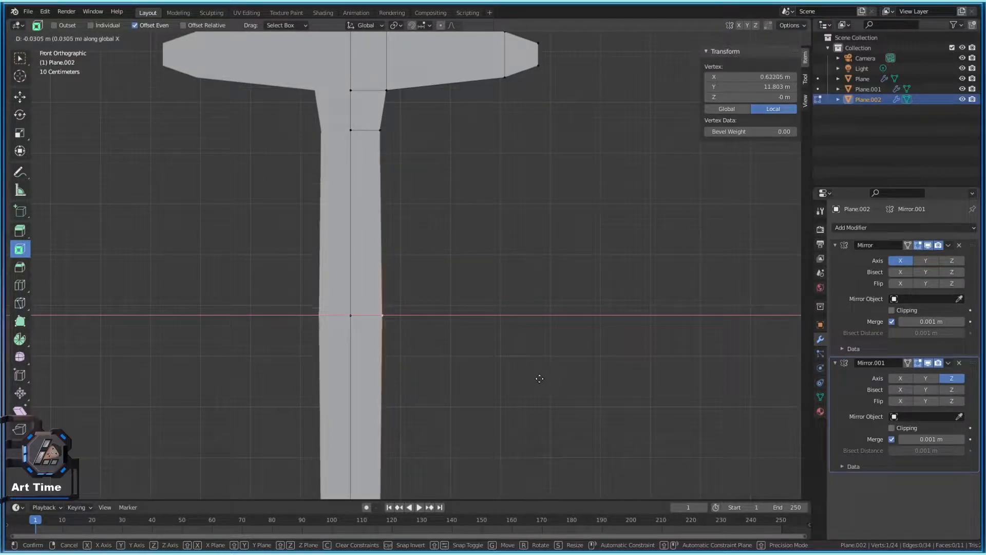
pyautogui.click(534, 373)
pyautogui.scroll(-4, 533, 372)
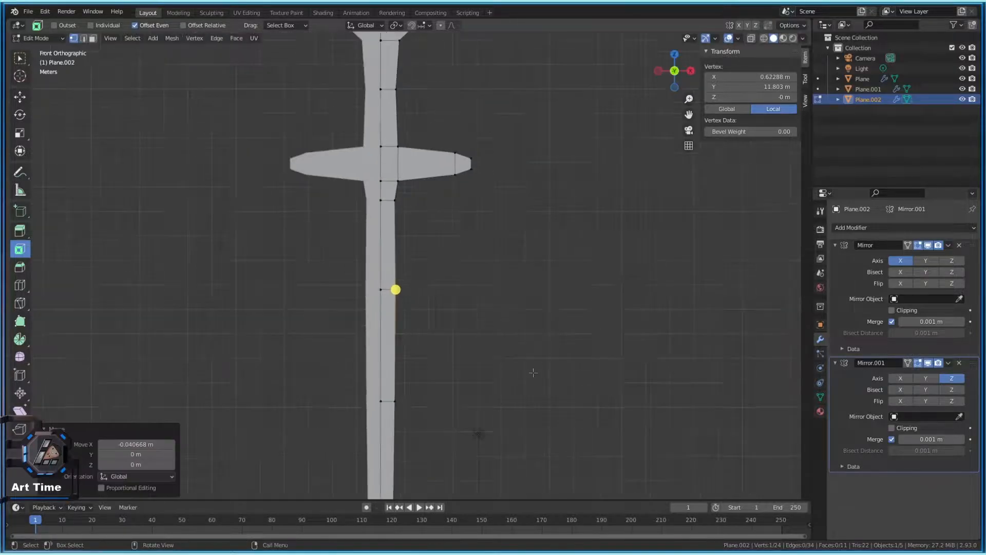
pyautogui.press('Tab')
pyautogui.keyDown('shift'); pyautogui.scroll(-5, 507, 308); pyautogui.keyUp('shift')
pyautogui.keyDown('shift'); pyautogui.scroll(4, 451, 280); pyautogui.keyUp('shift')
pyautogui.press('Tab')
pyautogui.press('Tab')
pyautogui.keyDown('shift'); pyautogui.scroll(3, 436, 205); pyautogui.keyUp('shift')
# Extrude the crossguard's outer end edge about 0.2 m along X and scale the new end edge down
pyautogui.press('Tab')
pyautogui.scroll(3, 462, 257)
pyautogui.hotkey('alt', 'a')
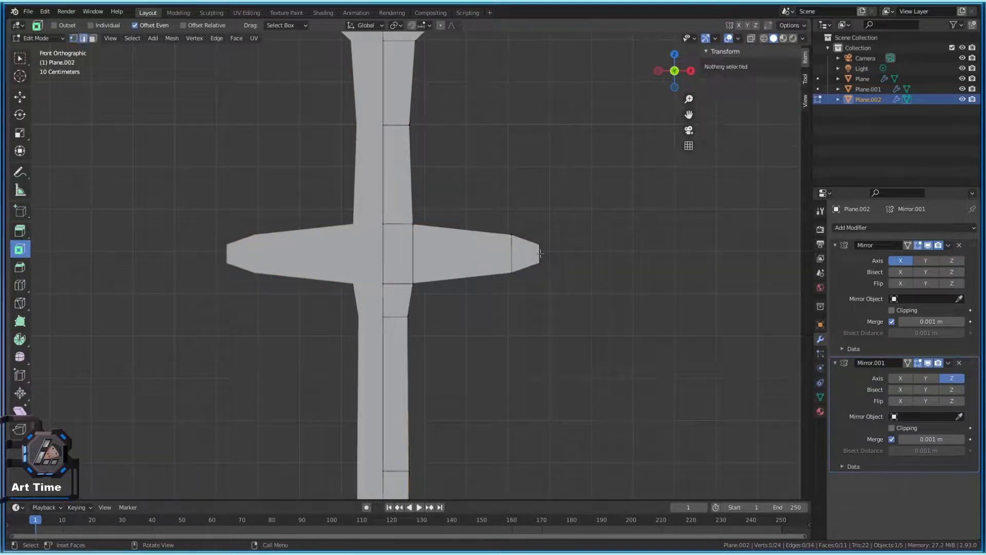
pyautogui.click(540, 253)
pyautogui.press('e')
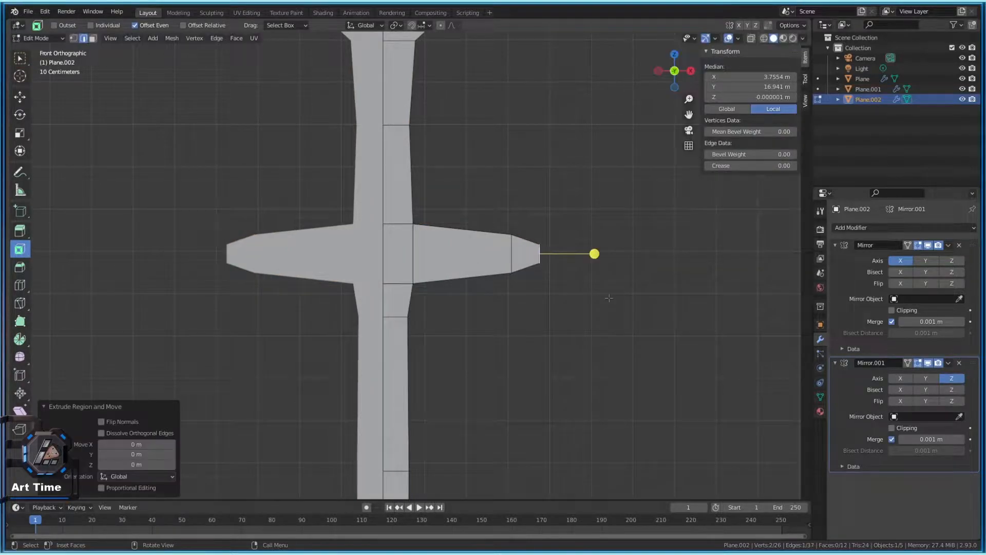
pyautogui.press('x')
pyautogui.click(616, 299)
pyautogui.press('s')
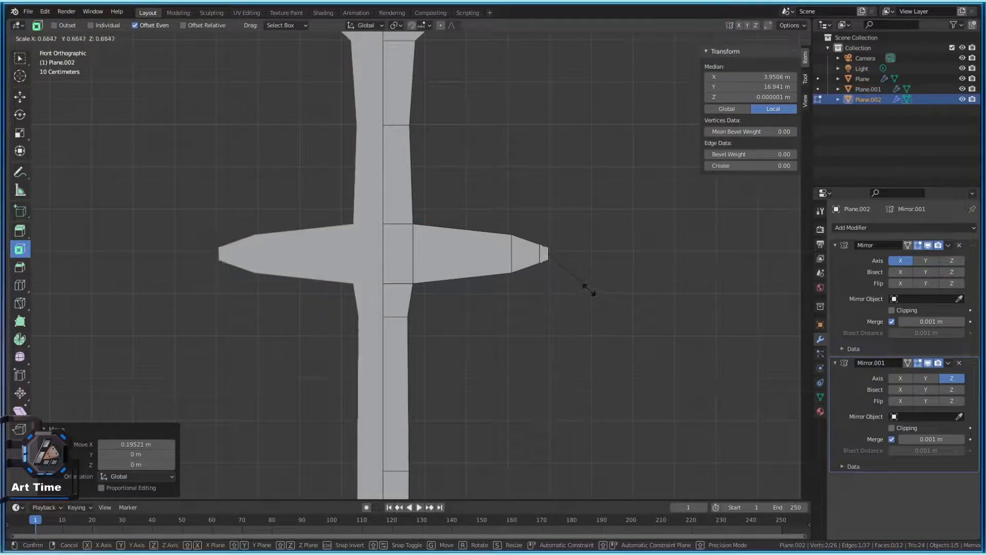
pyautogui.click(597, 287)
# Try lowering the crossguard's upper edge about 0.37 m along Z, and undo the move
pyautogui.click(463, 229)
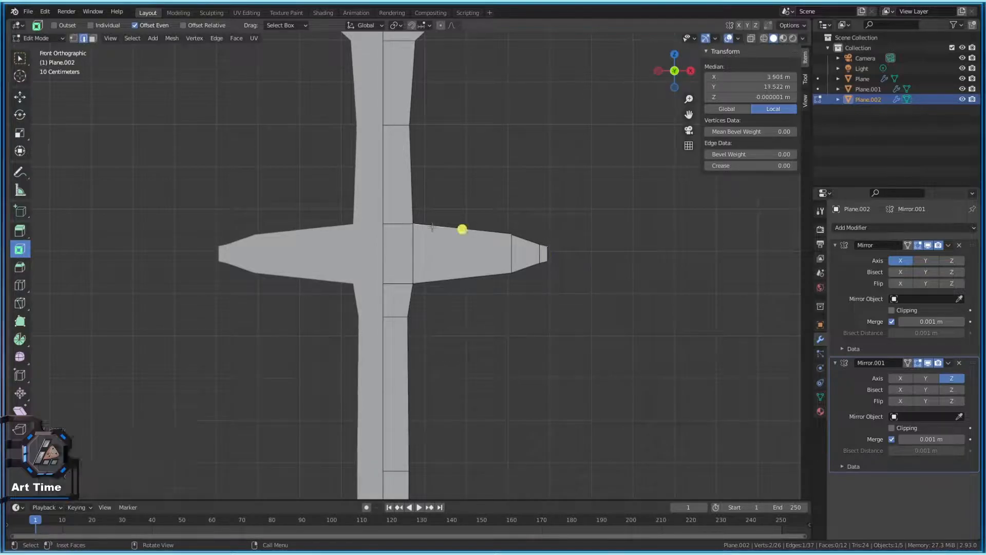
pyautogui.press('g')
pyautogui.press('z')
pyautogui.click(438, 254)
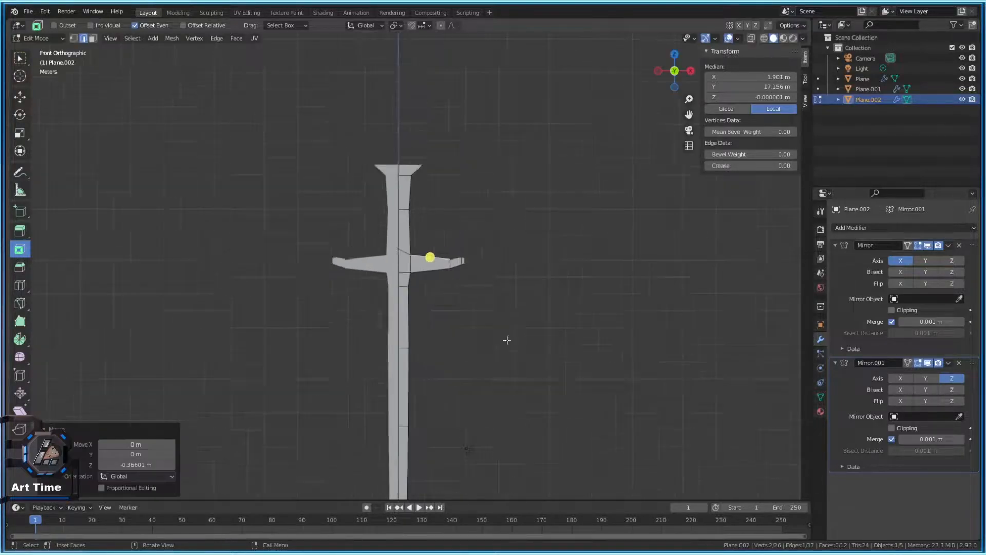
pyautogui.press('Tab')
pyautogui.scroll(-5, 482, 409)
pyautogui.scroll(5, 448, 346)
pyautogui.press('Tab')
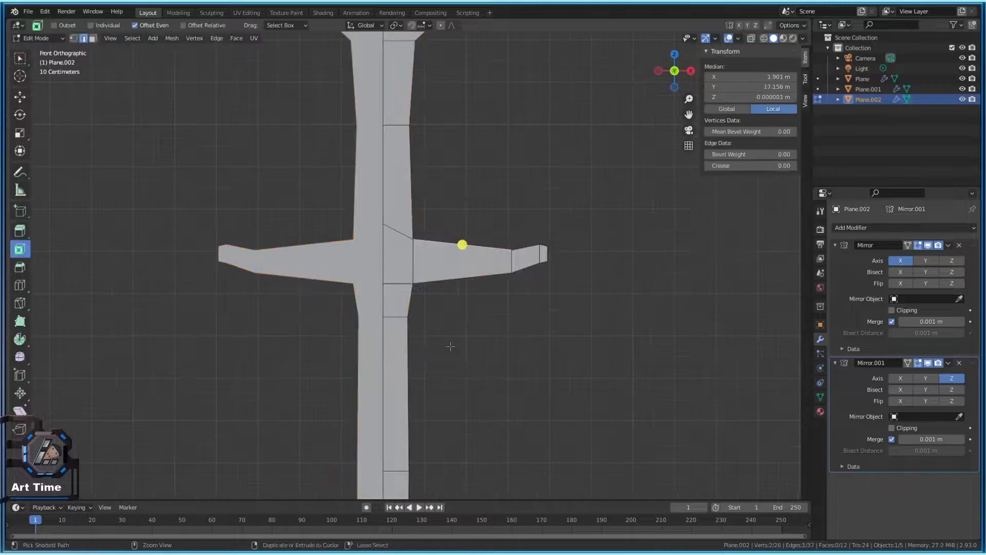
pyautogui.hotkey('ctrl', 'z')
# Try lowering the vertex where the crossguard's upper edge meets the hilt about 0.66 m along Z
pyautogui.click(412, 220)
pyautogui.press('g')
pyautogui.press('z')
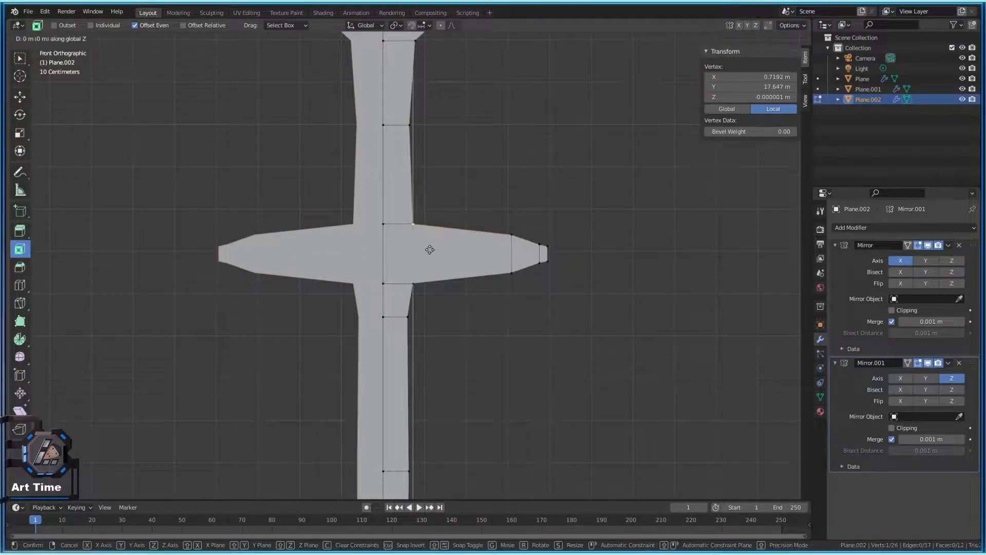
pyautogui.click(427, 275)
pyautogui.scroll(-6, 427, 275)
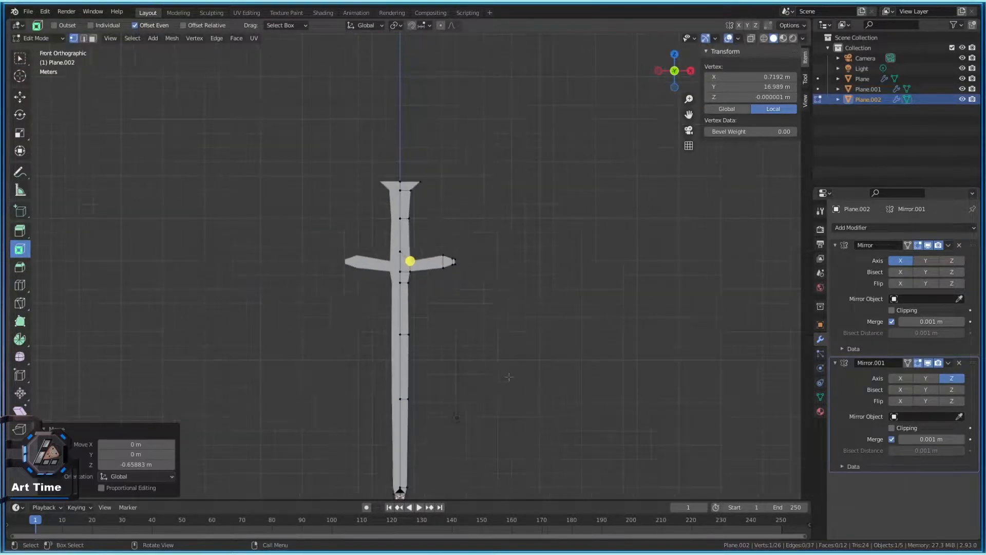
# Leave mesh editing, paste a copy of the sword object and save the file Swords2.blend
pyautogui.press('Tab')
pyautogui.moveTo(482, 392); pyautogui.dragTo(440, 373, button='middle')
pyautogui.hotkey('ctrl', 'v')
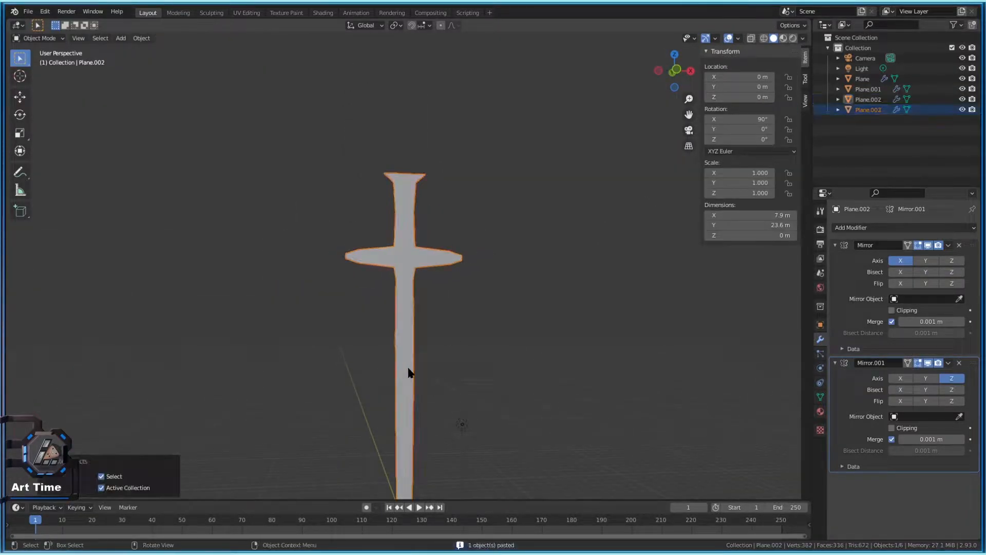
pyautogui.scroll(5, 423, 257)
pyautogui.hotkey('ctrl', 's')
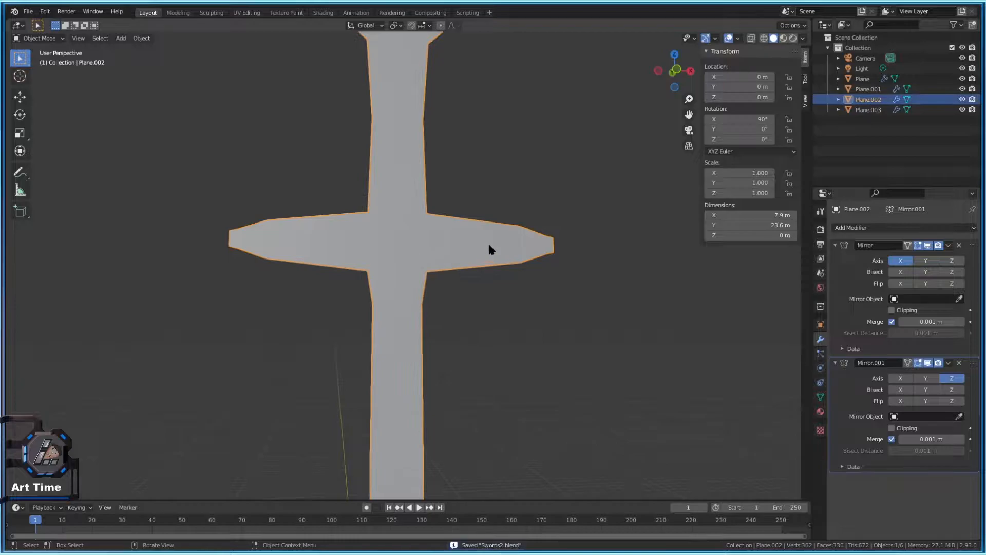
pyautogui.press('Tab')
pyautogui.click(410, 233)
pyautogui.press('g')
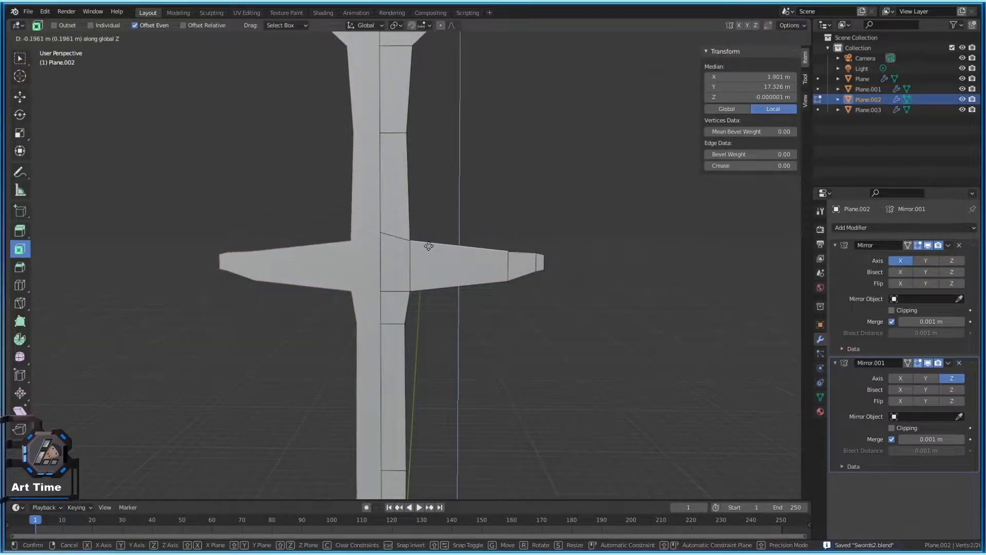
pyautogui.rightClick(462, 237)
pyautogui.click(410, 233)
pyautogui.press('g')
pyautogui.press('z')
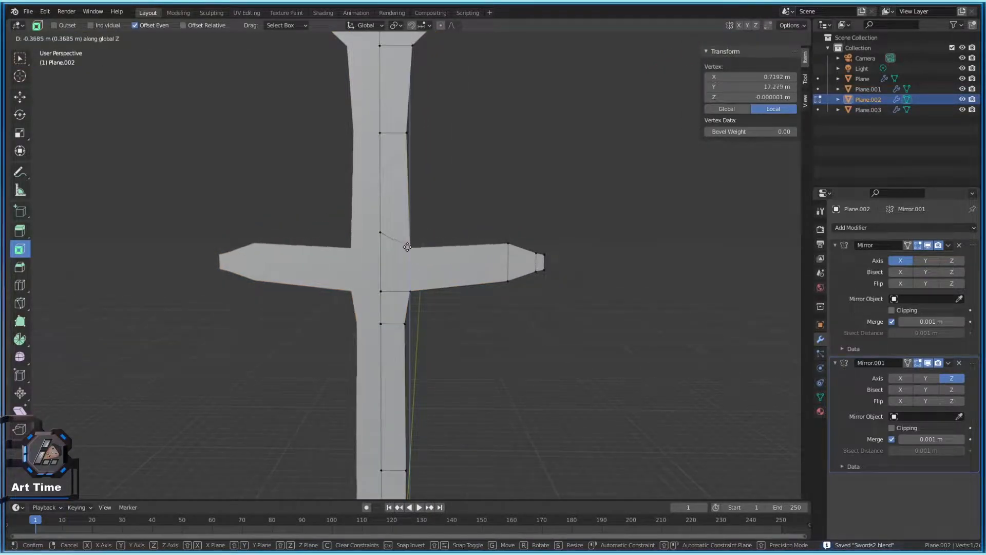
pyautogui.rightClick(409, 236)
pyautogui.keyDown('shift'); pyautogui.moveTo(411, 237); pyautogui.dragTo(416, 264, button='middle'); pyautogui.keyUp('shift')
pyautogui.click(442, 188)
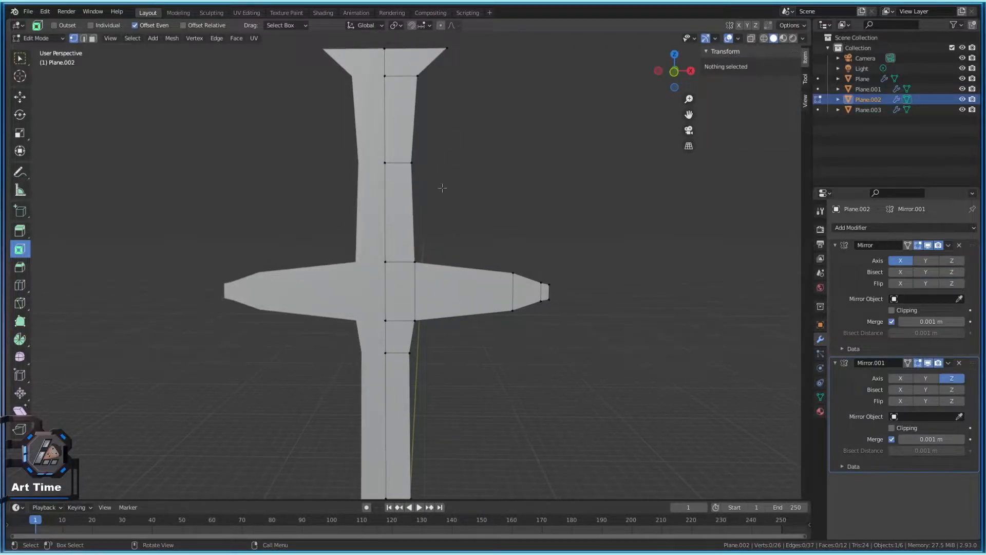
pyautogui.click(409, 155)
pyautogui.press('g')
pyautogui.press('x')
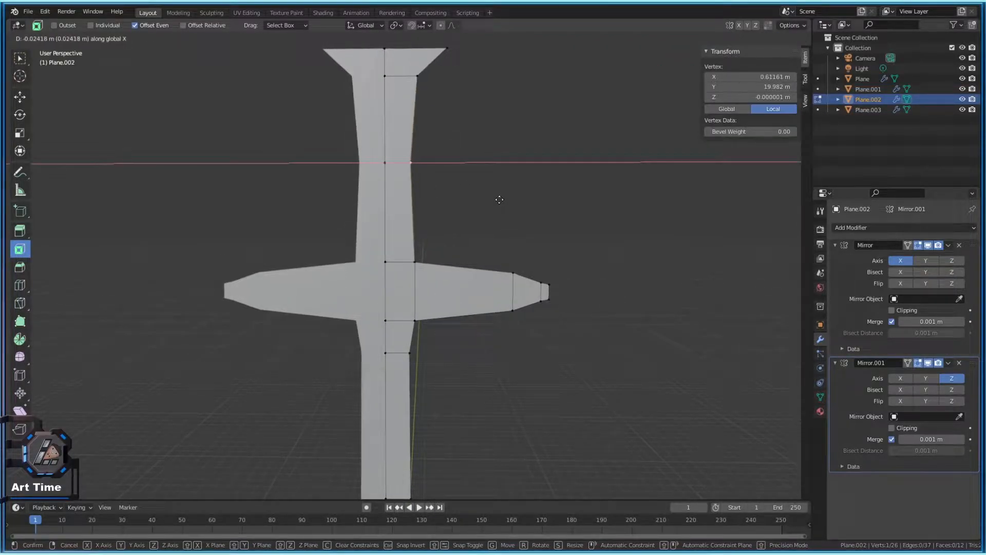
pyautogui.rightClick(504, 257)
pyautogui.scroll(4, 513, 394)
pyautogui.scroll(-4, 513, 391)
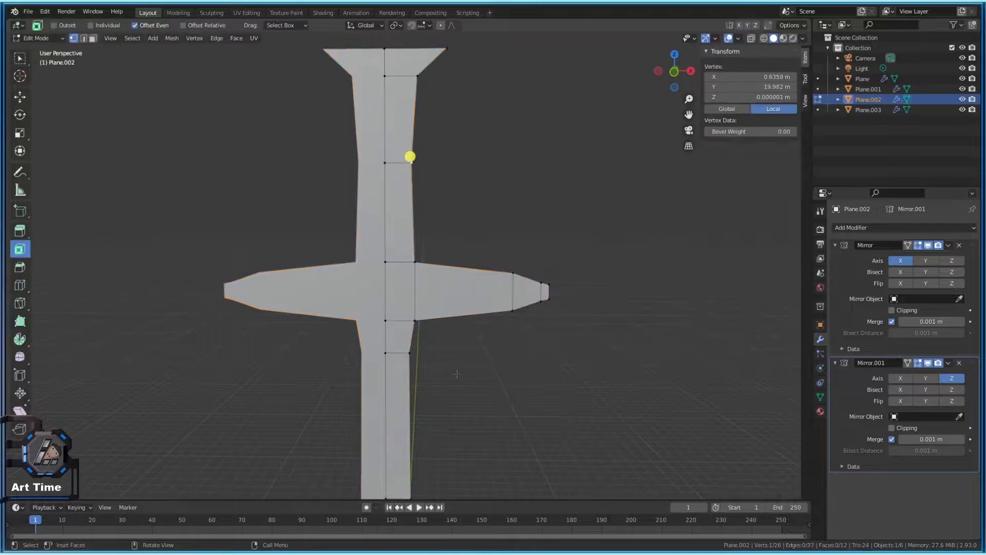
# Lower the horizontal blade edge just below the crossguard along Z and leave mesh editing
pyautogui.keyDown('shift'); pyautogui.moveTo(432, 370); pyautogui.dragTo(432, 286, button='middle'); pyautogui.keyUp('shift')
pyautogui.press('2')
pyautogui.click(407, 275)
pyautogui.press('g')
pyautogui.press('z')
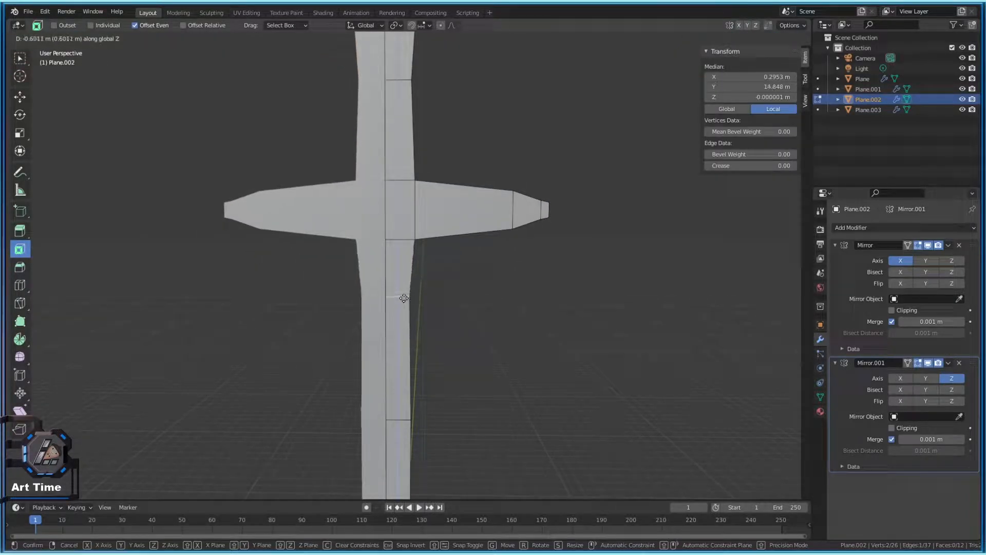
pyautogui.click(404, 293)
pyautogui.press('Tab')
pyautogui.scroll(-3, 419, 319)
pyautogui.scroll(4, 243, 328)
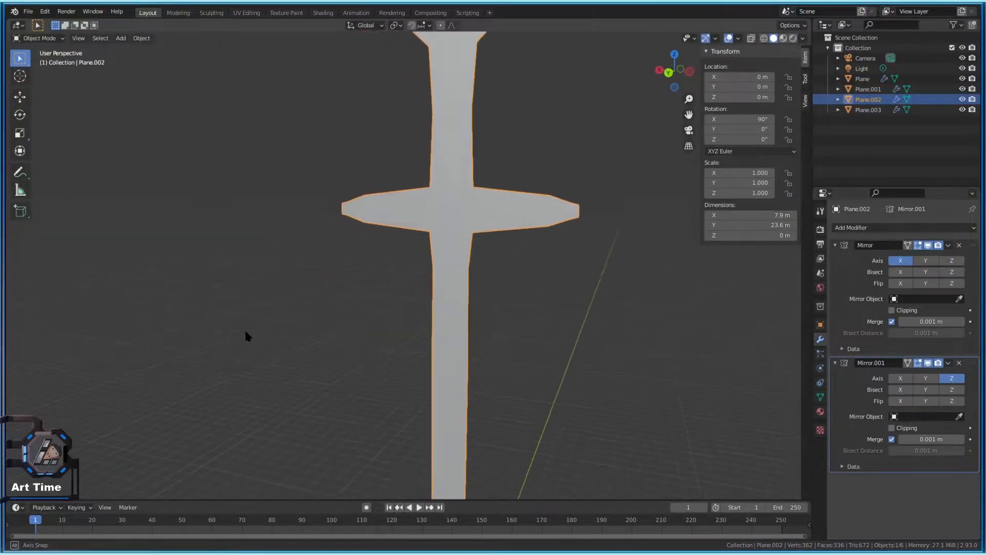
pyautogui.scroll(2, 506, 340)
pyautogui.scroll(-10, 486, 319)
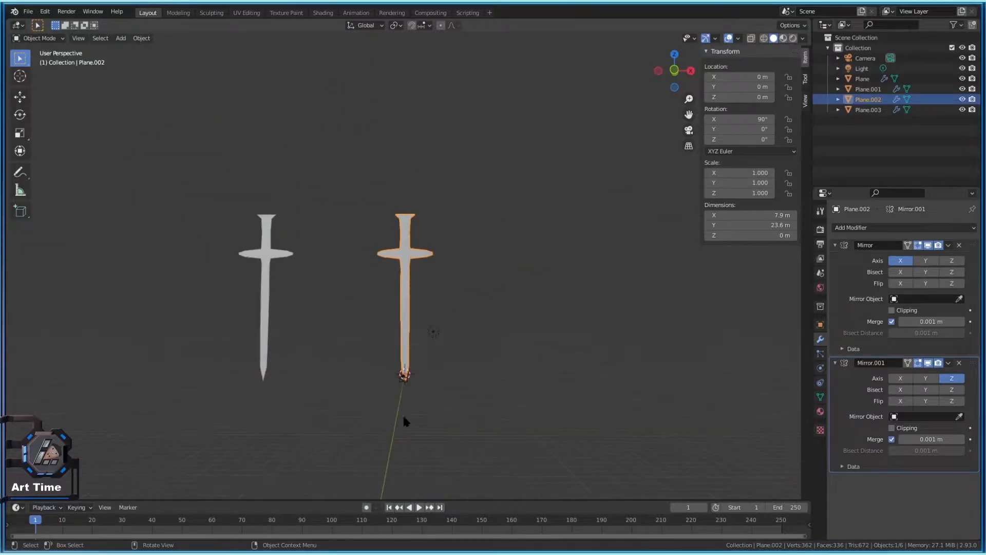
# Move the outer corner vertex at the hilt's upper end about 0.4 m inward along X
pyautogui.scroll(5, 406, 410)
pyautogui.press('Tab')
pyautogui.click(404, 265)
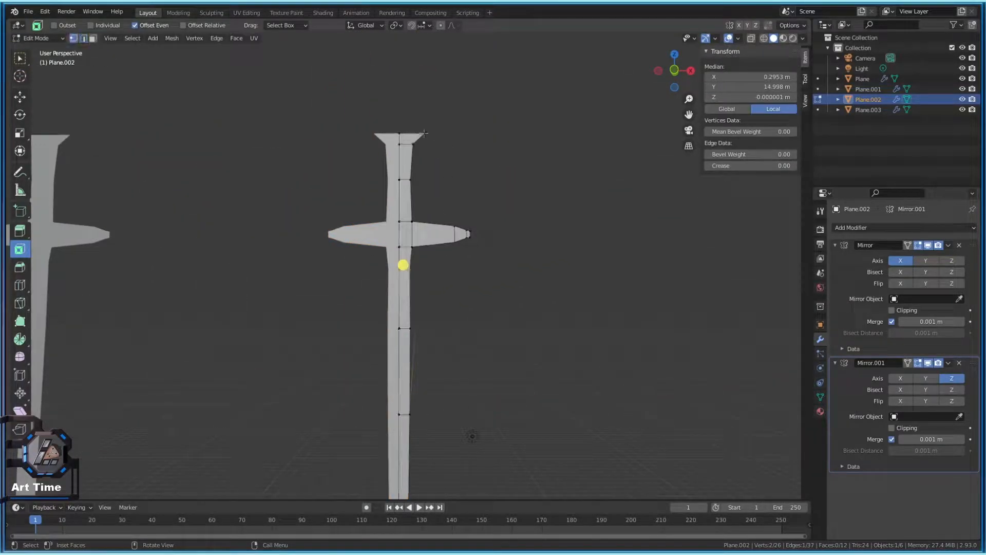
pyautogui.click(421, 133)
pyautogui.press('g')
pyautogui.press('x')
pyautogui.click(498, 158)
pyautogui.scroll(-1, 409, 168)
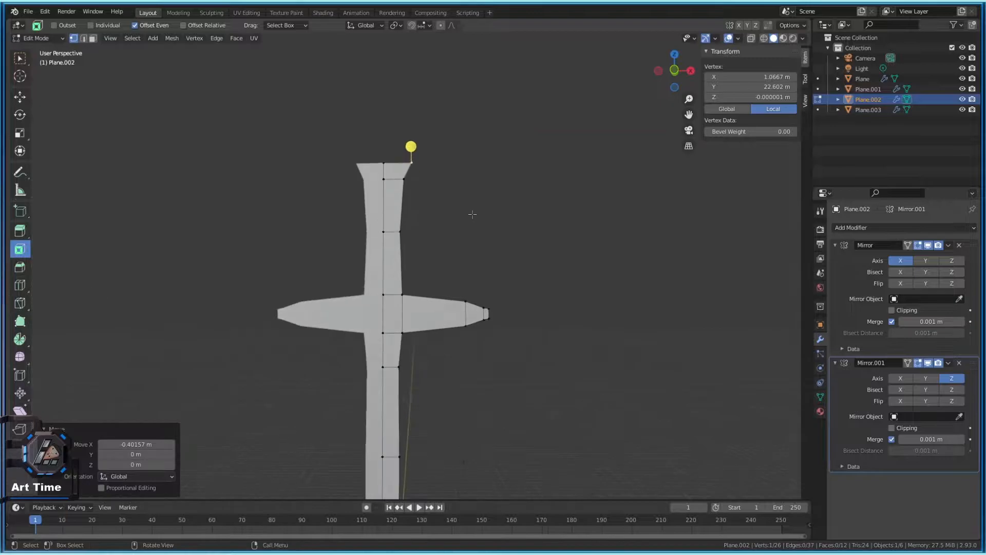
# Extrude the hilt's top edge about 0.3 m upward along Z
pyautogui.keyDown('shift'); pyautogui.click(403, 164); pyautogui.keyUp('shift')
pyautogui.press('g')
pyautogui.press('z')
pyautogui.rightClick(403, 163)
pyautogui.press('e')
pyautogui.press('z')
pyautogui.rightClick(404, 157)
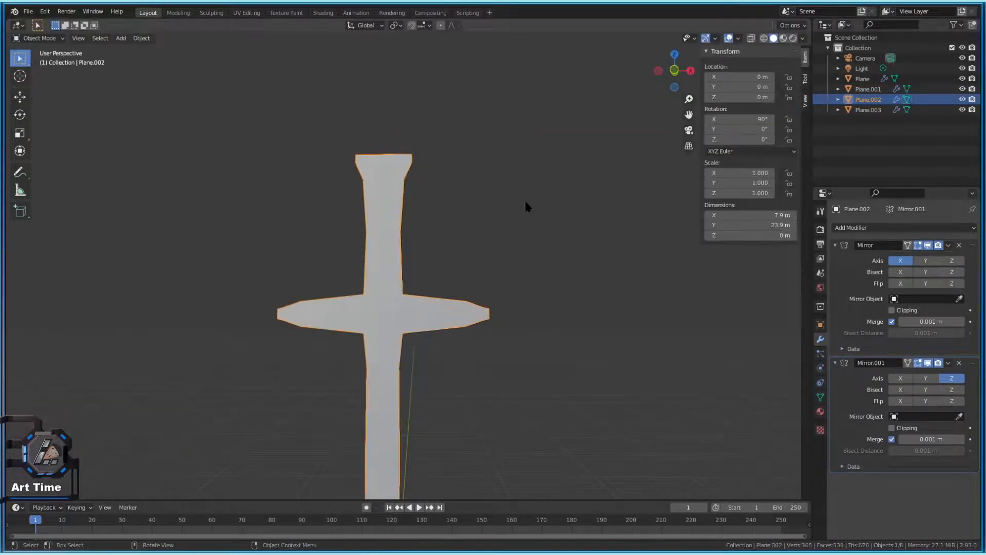
# Bevel the pommel's top corner by moving its outer vertex about 0.16 m inward along X
pyautogui.click(428, 157)
pyautogui.press('g')
pyautogui.press('x')
pyautogui.click(442, 167)
pyautogui.press('Tab')
pyautogui.press('Tab')
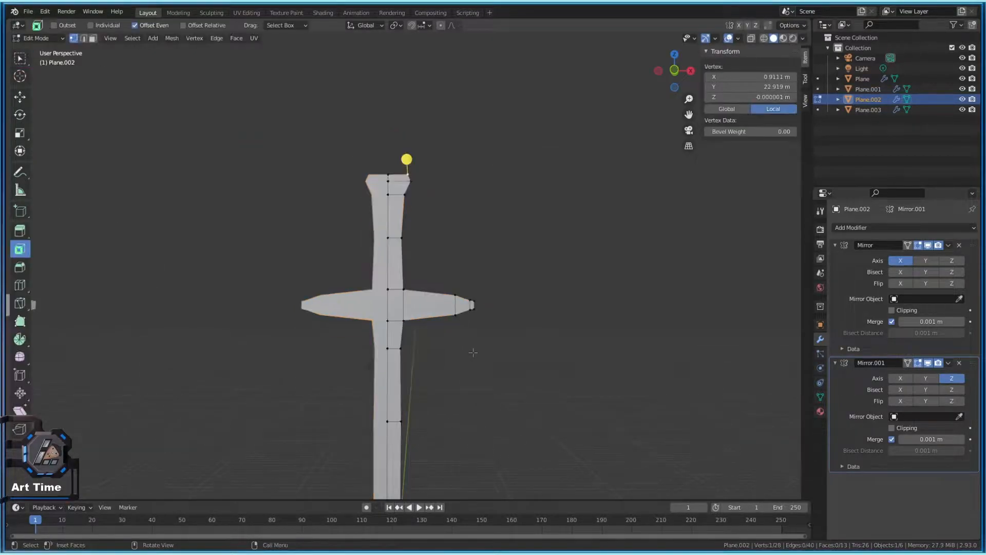
# Extrude the crossguard's outer end edge about 0.11 m along X and scale it up about 1.43 times
pyautogui.scroll(4, 445, 231)
pyautogui.hotkey('alt', 'a')
pyautogui.click(439, 216)
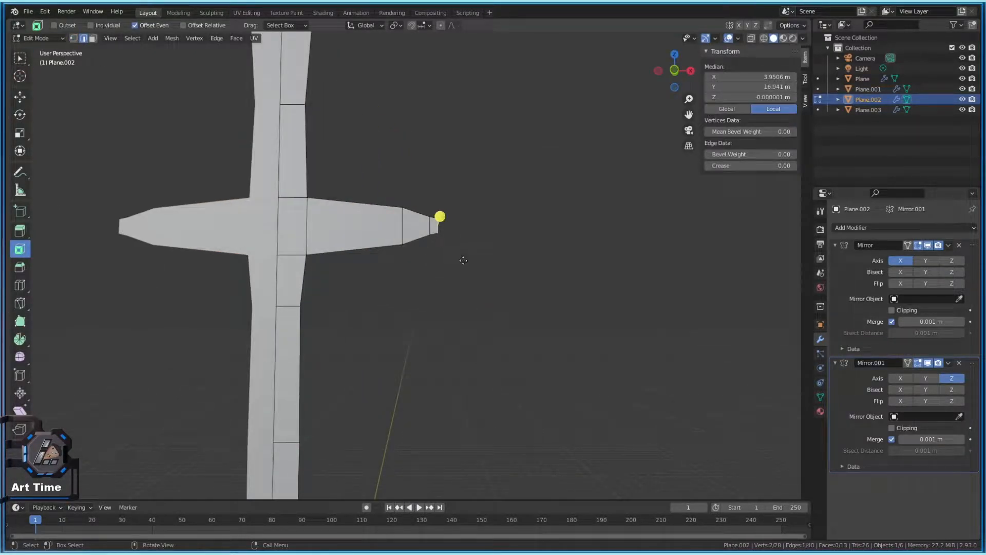
pyautogui.press('e')
pyautogui.press('x')
pyautogui.click(444, 217)
pyautogui.press('s')
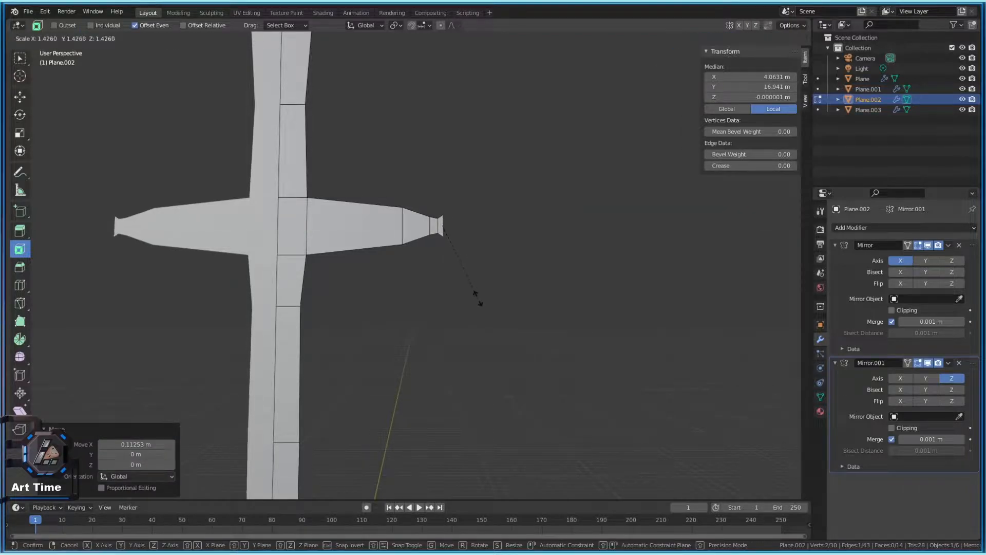
pyautogui.click(478, 302)
# Extrude the flared crossguard end edge and shift the new edge about 0.14 m outward
pyautogui.press('e')
pyautogui.press('Escape')
pyautogui.press('g')
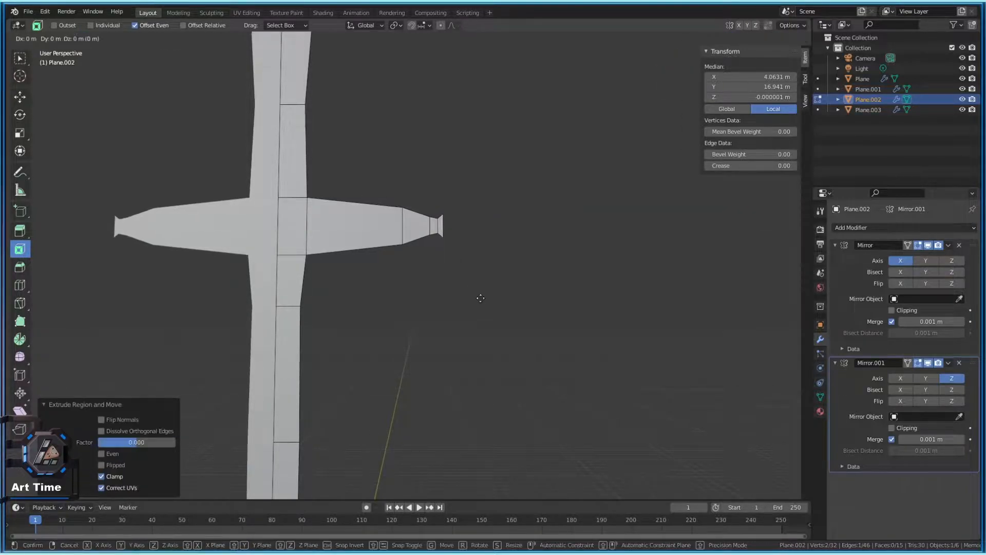
pyautogui.click(485, 298)
pyautogui.press('s')
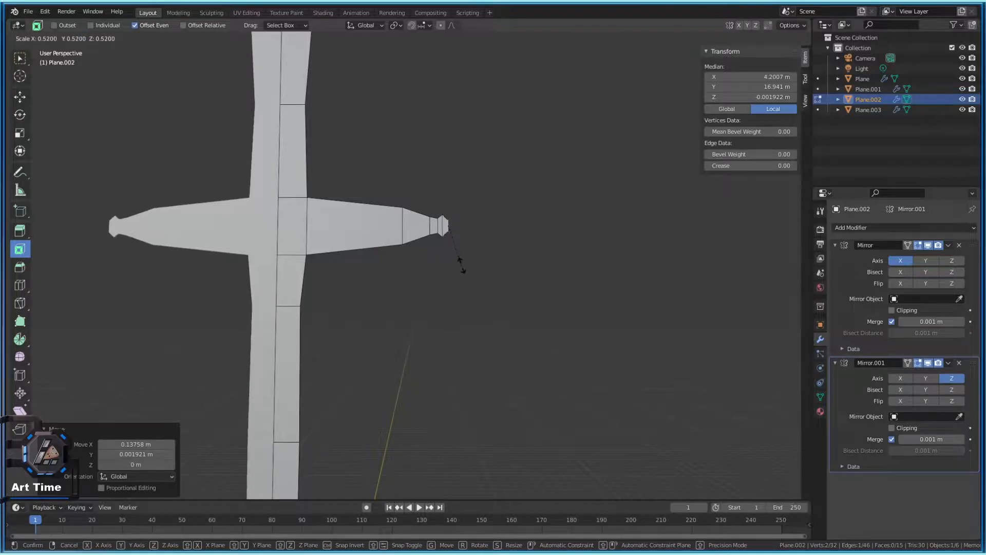
pyautogui.rightClick(465, 268)
pyautogui.scroll(3, 472, 269)
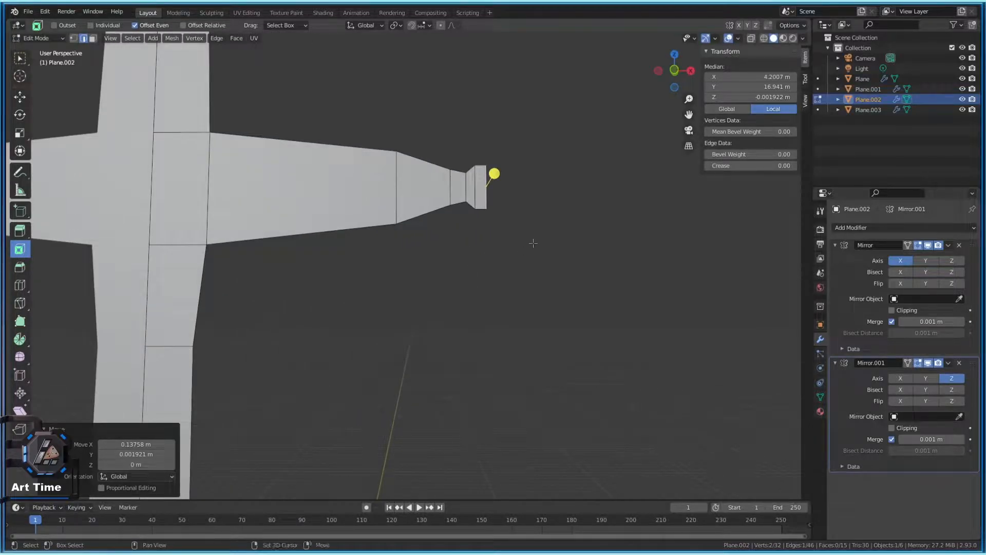
# Extrude the crossguard's end edge about 0.11 m further along X and narrow it along Z to close the knob
pyautogui.keyDown('shift'); pyautogui.moveTo(535, 243); pyautogui.dragTo(489, 281, button='middle'); pyautogui.keyUp('shift')
pyautogui.press('e')
pyautogui.press('x')
pyautogui.click(501, 282)
pyautogui.press('s')
pyautogui.press('z')
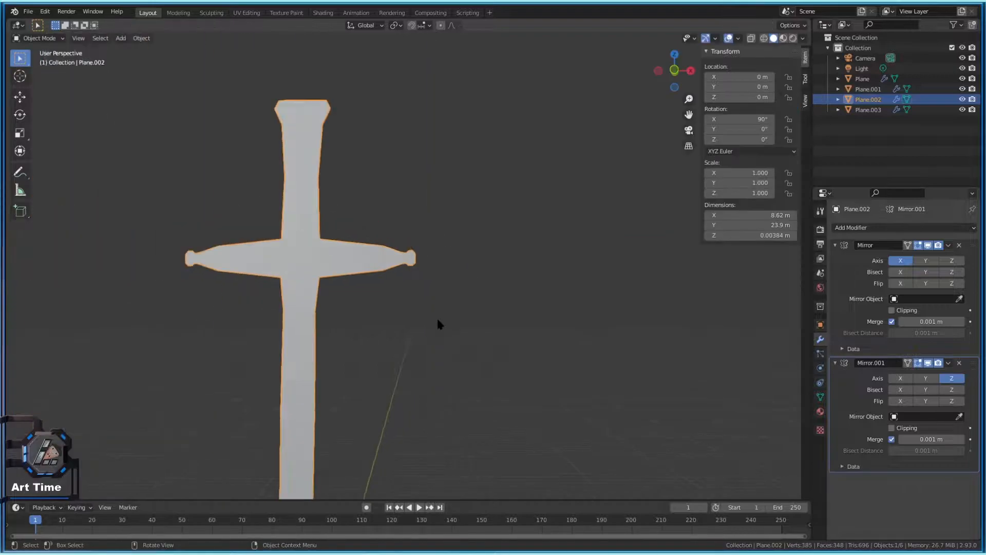
# Select the three outer side vertices of the pommel and try shifting them inward along X
pyautogui.moveTo(438, 326); pyautogui.dragTo(401, 282, button='middle')
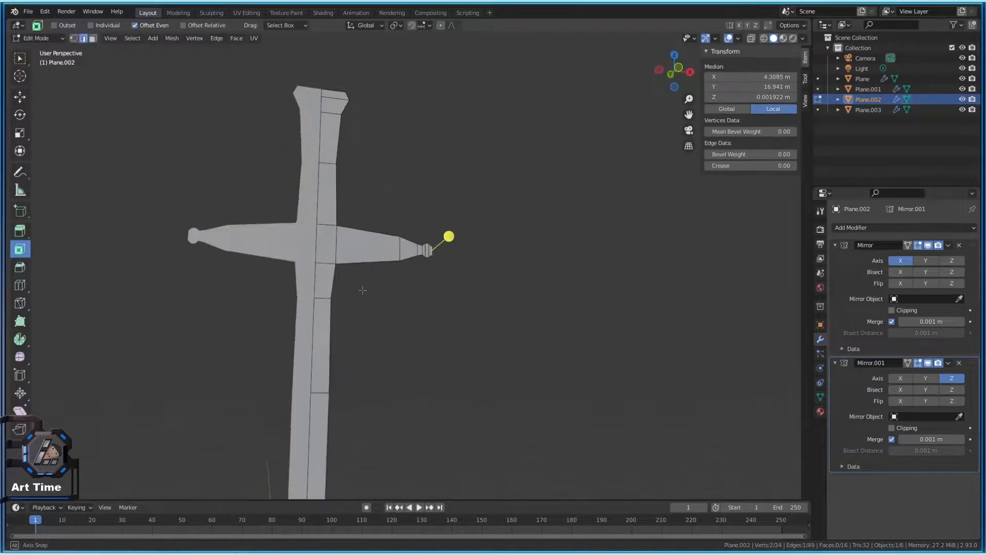
pyautogui.moveTo(449, 236); pyautogui.dragTo(361, 311, button='middle')
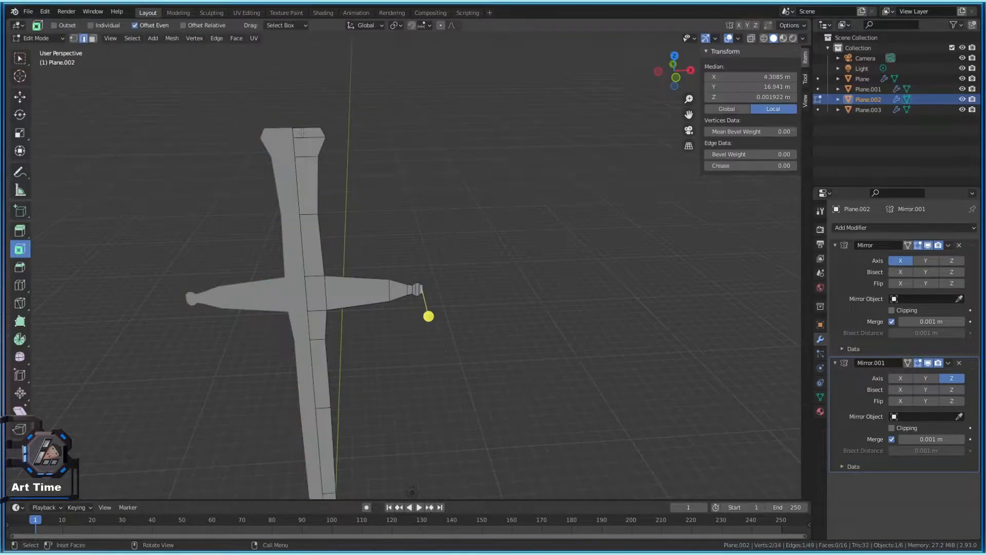
pyautogui.moveTo(390, 169); pyautogui.dragTo(405, 149, button='middle')
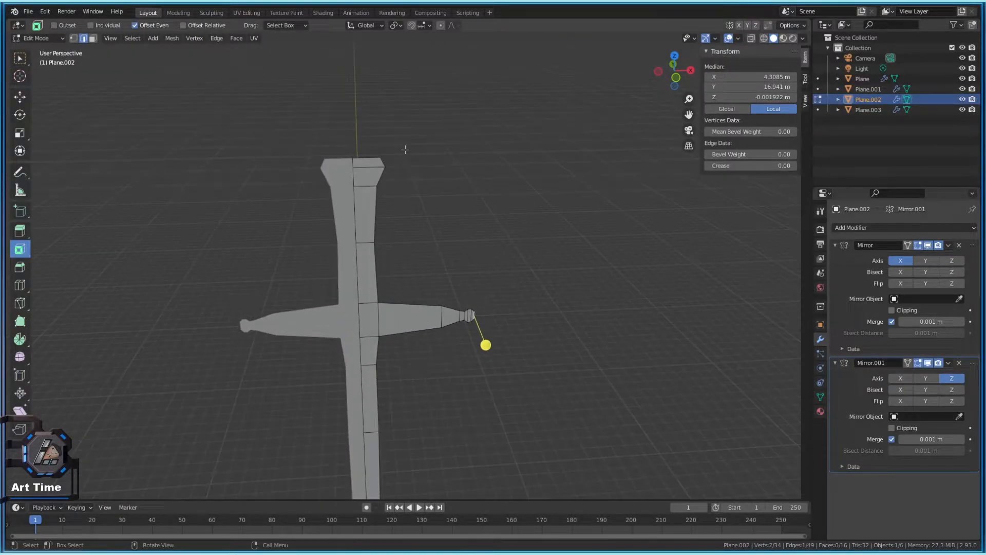
pyautogui.click(386, 168)
pyautogui.scroll(2, 384, 149)
pyautogui.press('c')
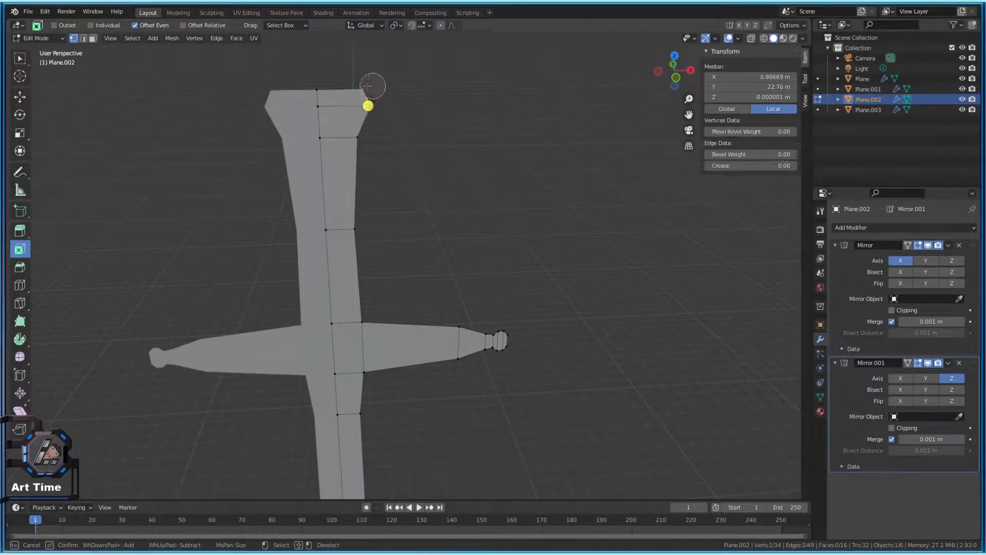
pyautogui.rightClick(407, 146)
pyautogui.press('g')
pyautogui.press('x')
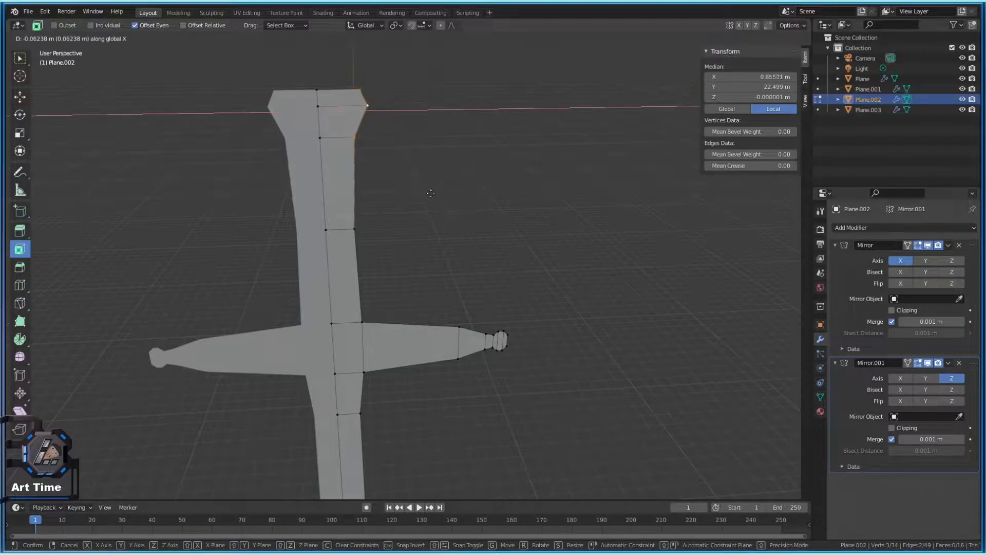
pyautogui.click(427, 192)
pyautogui.moveTo(427, 192); pyautogui.dragTo(533, 254, button='middle')
pyautogui.scroll(3, 533, 254)
pyautogui.scroll(-1, 565, 236)
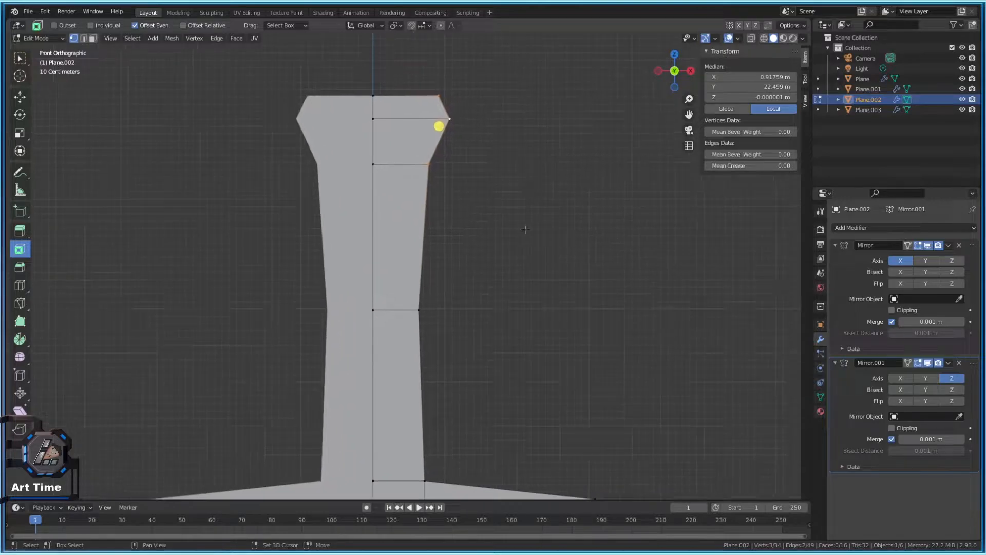
# Try moving the pommel's three outer vertices along X again and rescaling them in front view
pyautogui.press('g')
pyautogui.press('x')
pyautogui.rightClick(627, 215)
pyautogui.press('s')
pyautogui.rightClick(630, 263)
pyautogui.scroll(-5, 612, 343)
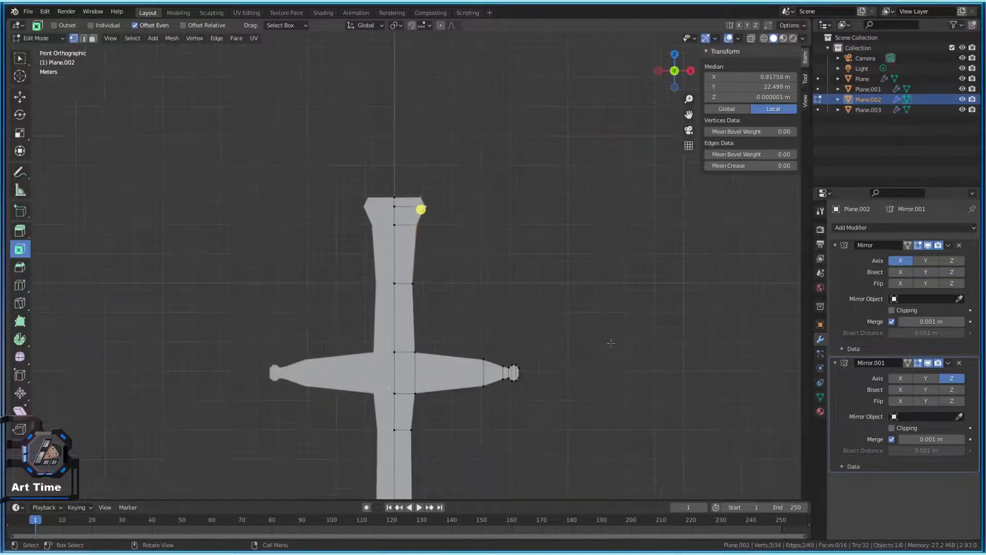
# Narrow the middle of the grip by moving its outer vertex about 0.09 m inward along X
pyautogui.press('Tab')
pyautogui.scroll(2, 451, 303)
pyautogui.press('Tab')
pyautogui.click(411, 275)
pyautogui.scroll(2, 474, 306)
pyautogui.press('g')
pyautogui.press('x')
pyautogui.click(471, 344)
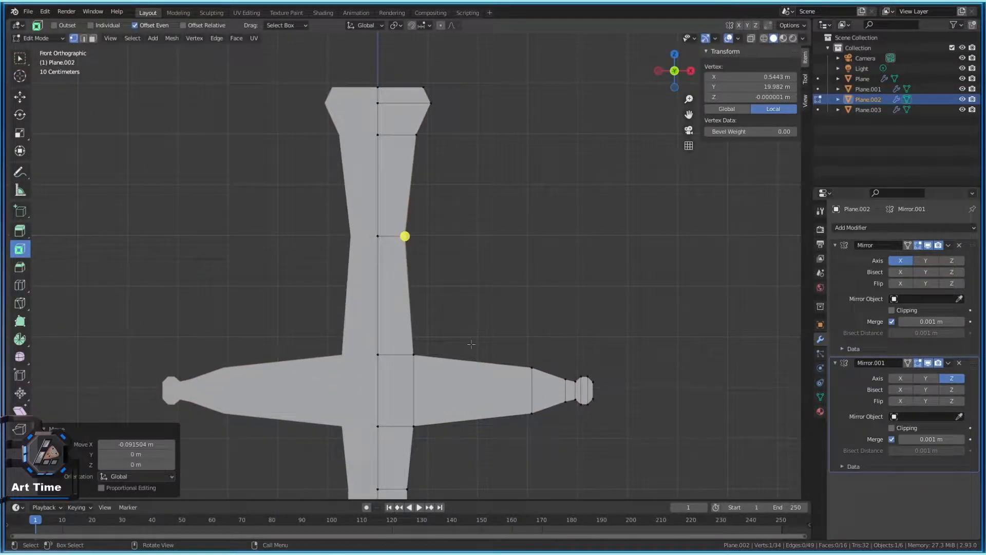
# Try moving the vertex where the grip meets the crossguard's upper edge inward along X
pyautogui.click(412, 353)
pyautogui.press('g')
pyautogui.press('x')
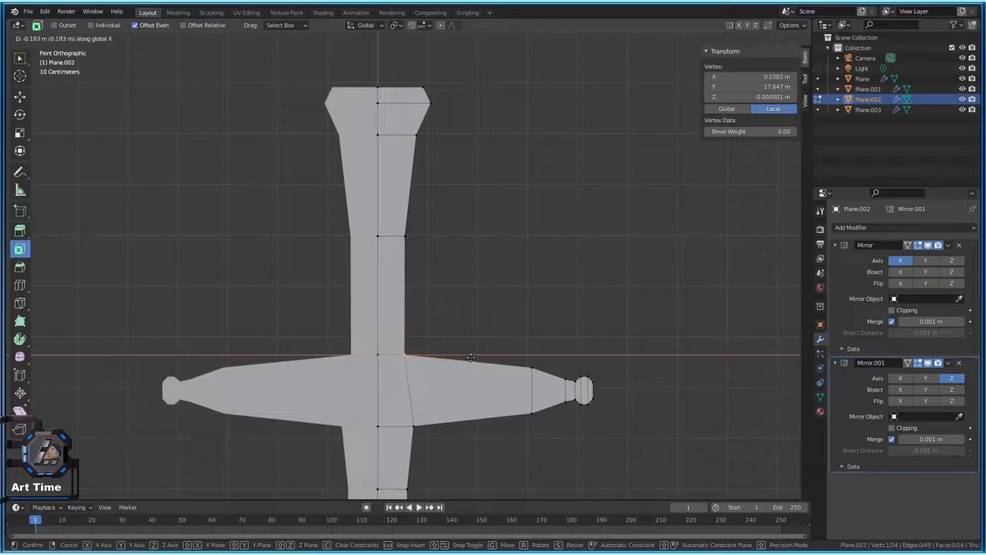
pyautogui.press('Escape')
# Examine the hilt and crossguard silhouette with and without mesh editing, near and from afar
pyautogui.press('Tab')
pyautogui.scroll(-3, 491, 430)
pyautogui.press('Tab')
pyautogui.scroll(3, 408, 238)
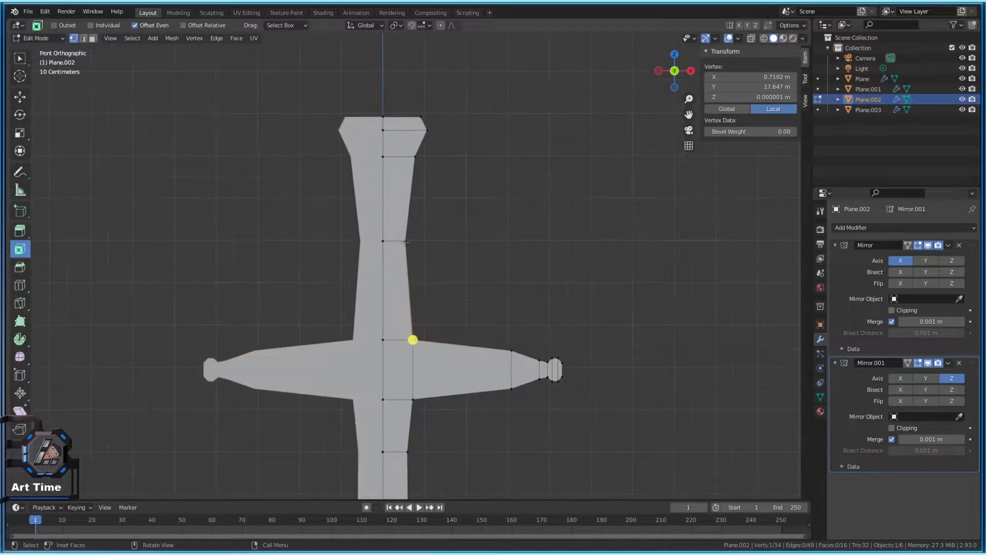
pyautogui.press('Tab')
pyautogui.scroll(-3, 442, 246)
pyautogui.press('Tab')
pyautogui.scroll(3, 409, 209)
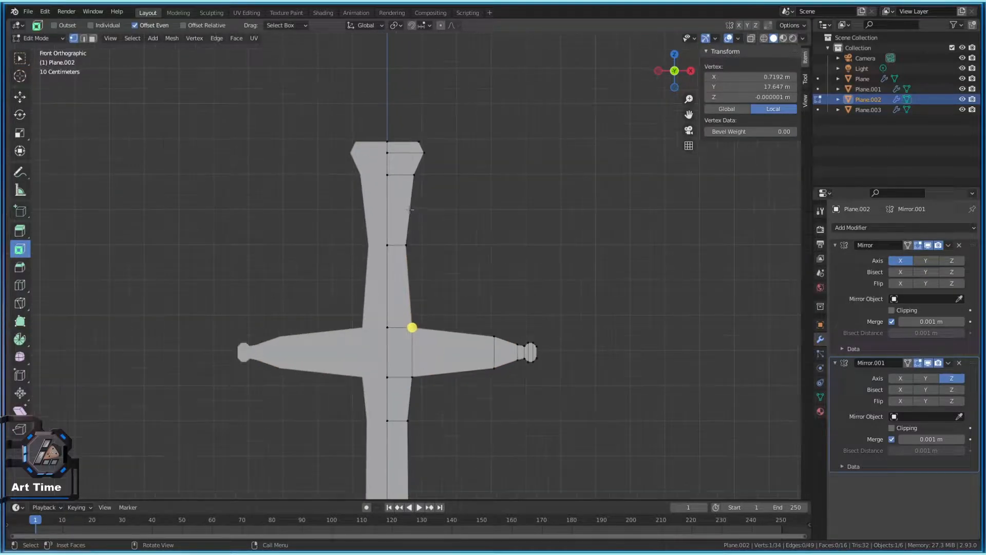
pyautogui.scroll(-4, 409, 209)
pyautogui.scroll(2, 452, 267)
pyautogui.scroll(-2, 496, 333)
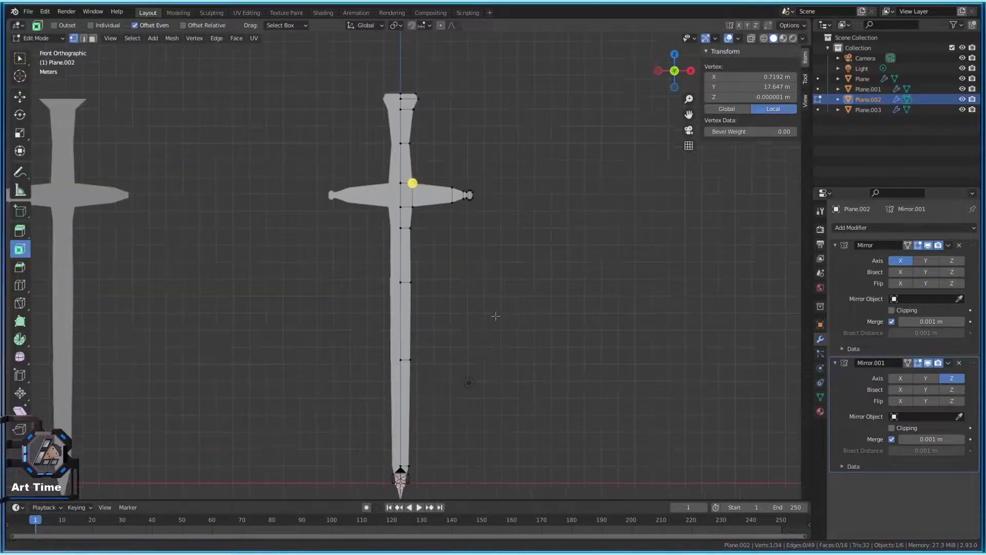
# Try shifting the outer side vertex on the lower half of the blade along X
pyautogui.press('Tab')
pyautogui.press('Tab')
pyautogui.scroll(3, 425, 300)
pyautogui.keyDown('shift'); pyautogui.moveTo(393, 266); pyautogui.dragTo(433, 212, button='middle'); pyautogui.keyUp('shift')
pyautogui.press('g')
pyautogui.press('x')
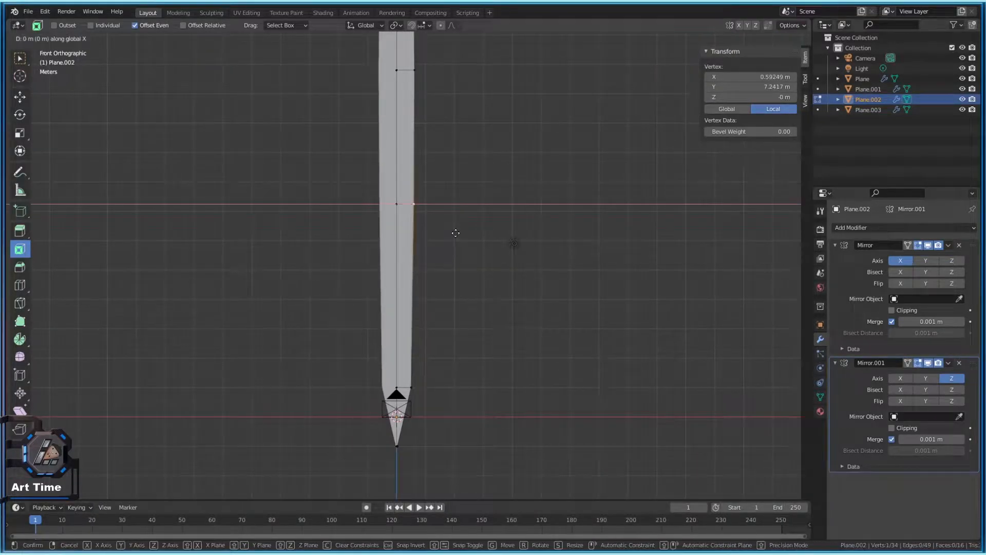
pyautogui.rightClick(453, 232)
# Switch to edge selection and try lowering the horizontal edge across the lower blade along Z
pyautogui.press('2')
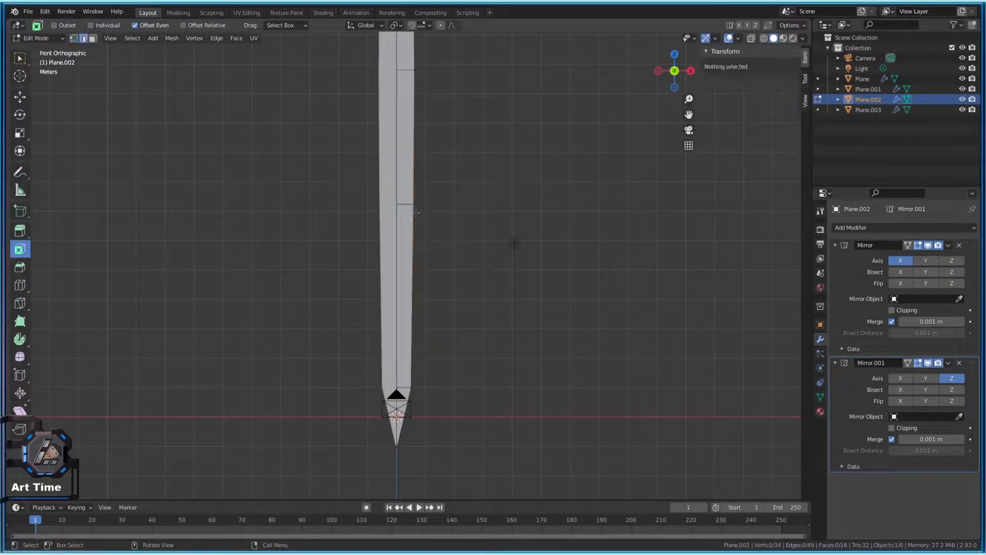
pyautogui.click(407, 208)
pyautogui.press('g')
pyautogui.press('z')
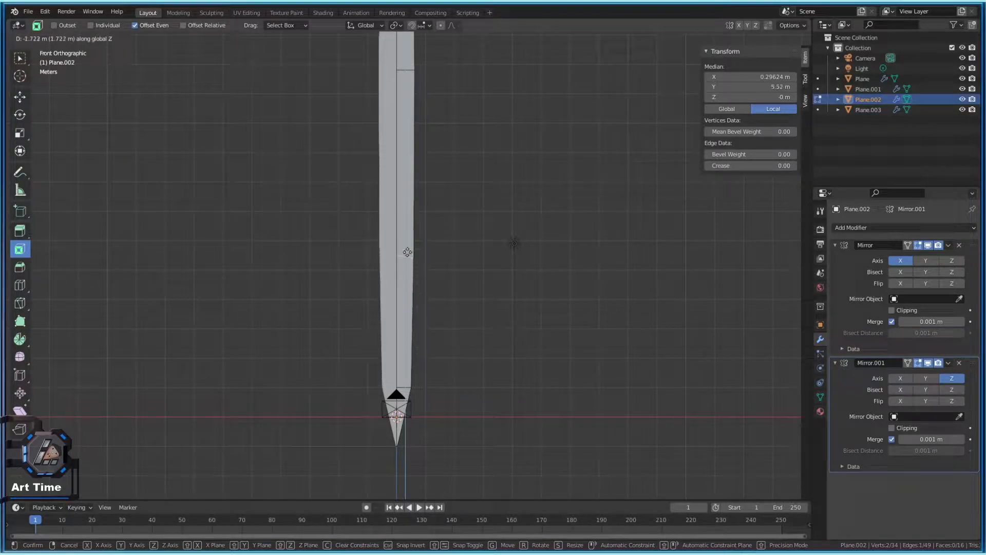
pyautogui.click(405, 204)
# Add three evenly spaced loop cuts across the blade section just above the tip
pyautogui.hotkey('ctrl', 'r')
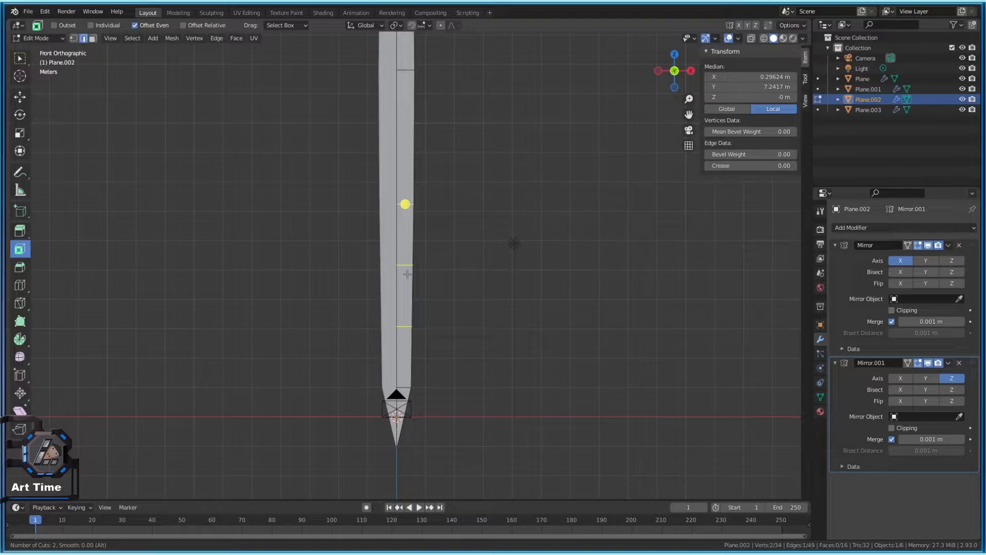
pyautogui.click(407, 274)
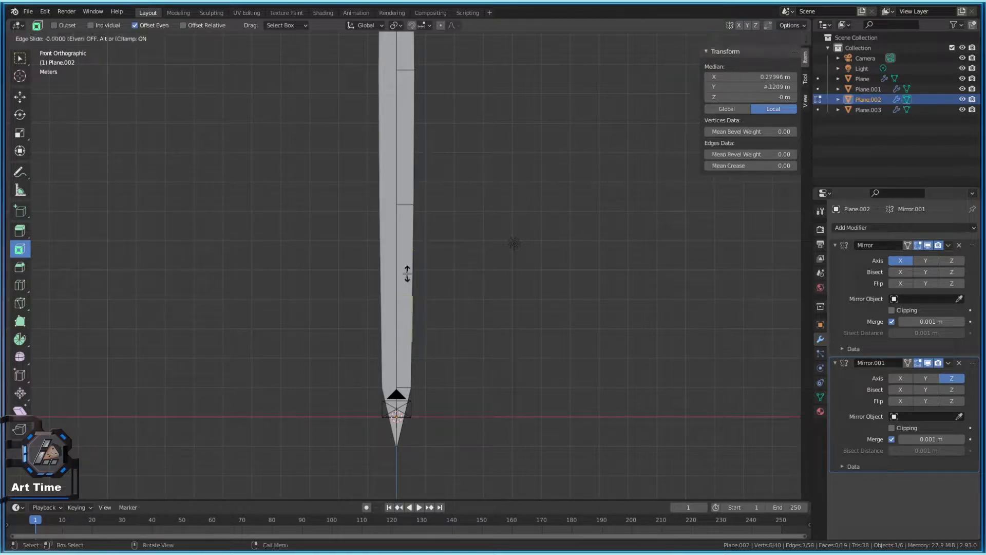
pyautogui.click(407, 277)
# Extrude the outer edge between the upper two new cuts about 0.54 m along X and scale it to 0.382 along Z
pyautogui.scroll(2, 404, 300)
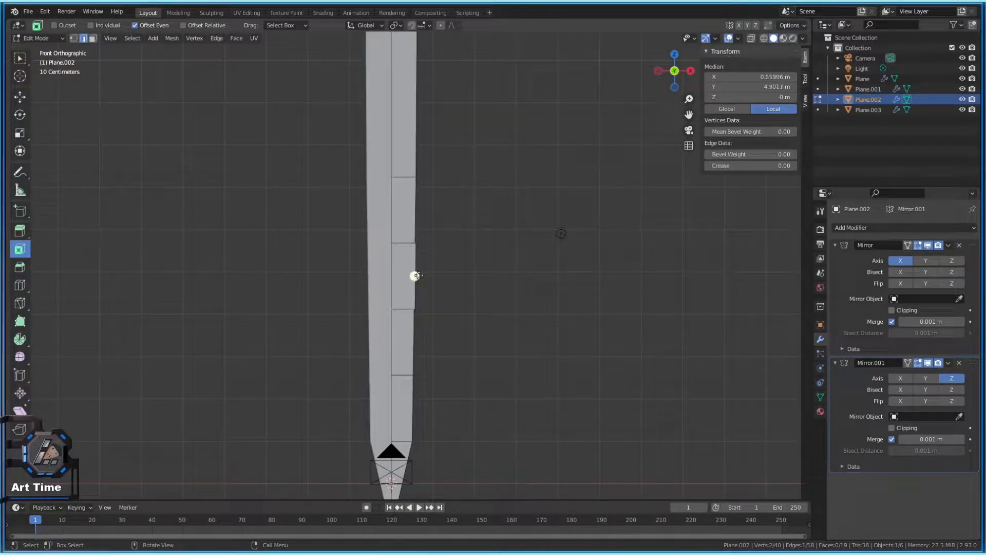
pyautogui.scroll(-1, 417, 275)
pyautogui.press('e')
pyautogui.press('x')
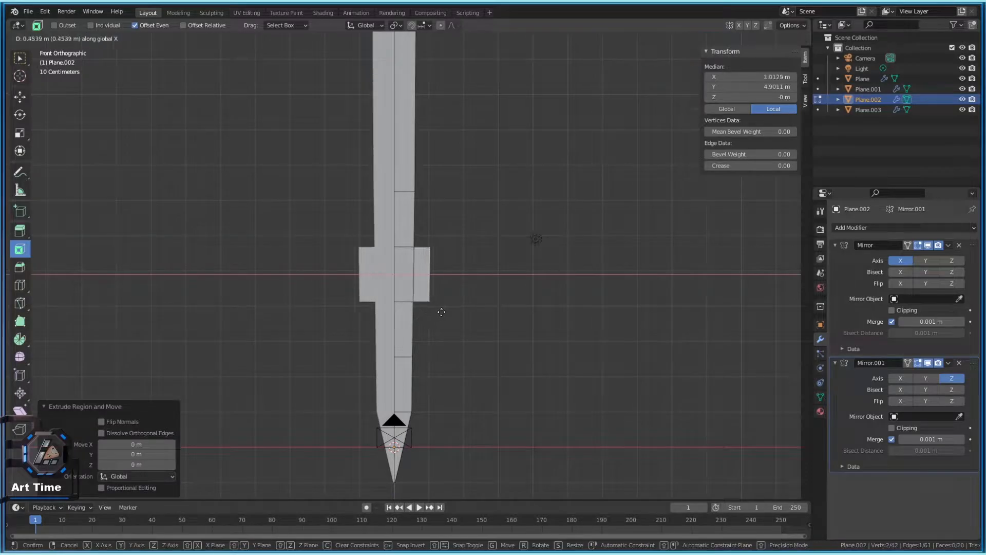
pyautogui.click(431, 273)
pyautogui.press('s')
pyautogui.press('z')
pyautogui.click(499, 289)
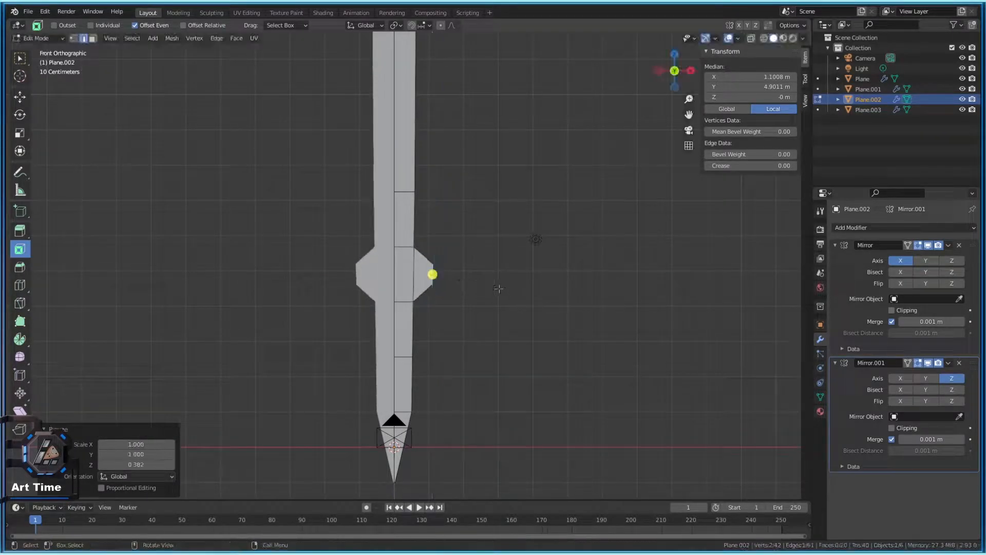
# Try raising the blade protrusion's outer edge about 1.9 m along Z
pyautogui.moveTo(499, 289); pyautogui.dragTo(503, 311, button='middle')
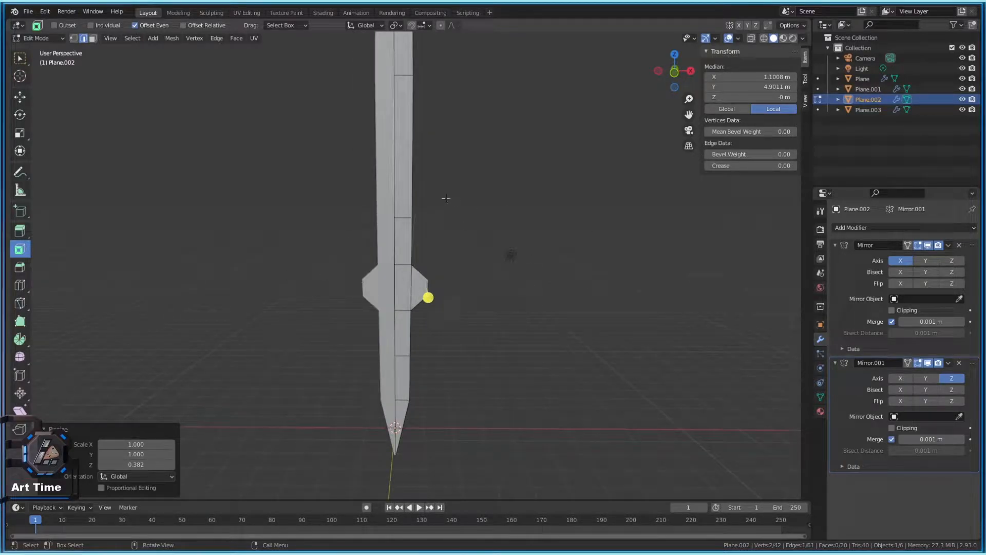
pyautogui.scroll(4, 555, 326)
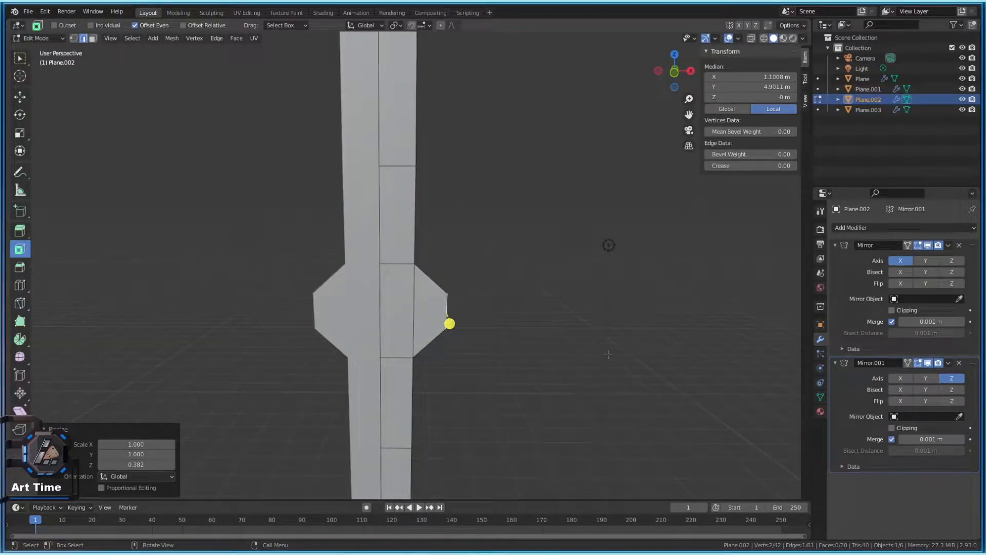
pyautogui.press('g')
pyautogui.press('z')
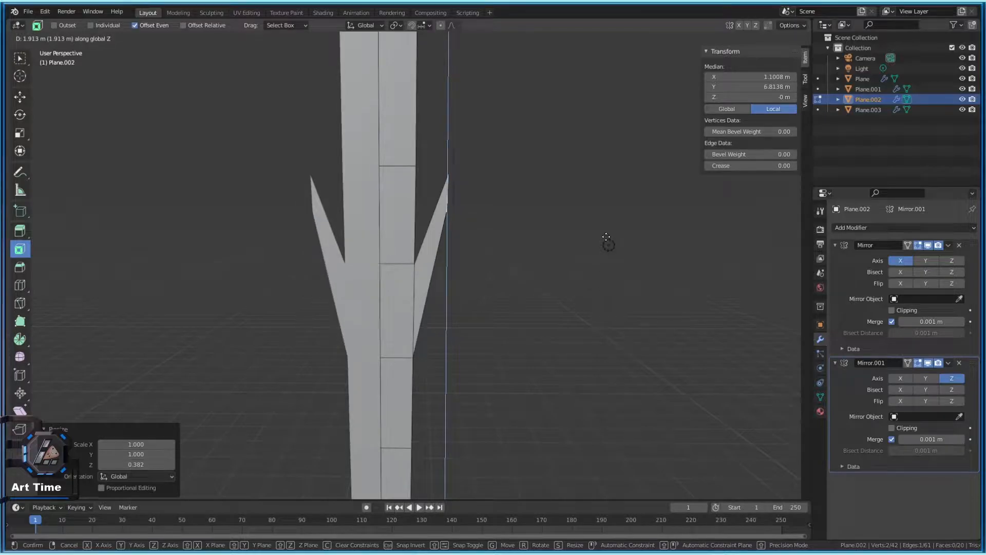
pyautogui.press('Escape')
# Extrude the blade protrusion's outer edge about 0.37 m further along X and scale it to 0.6 along Z
pyautogui.press('e')
pyautogui.press('x')
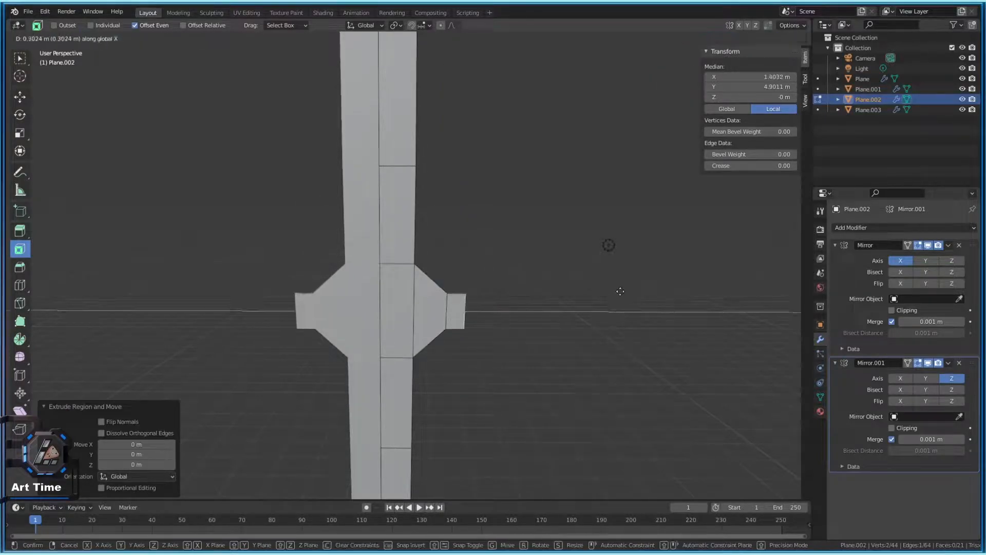
pyautogui.click(472, 323)
pyautogui.press('s')
pyautogui.press('z')
pyautogui.click(556, 277)
# Try raising the blade protrusion's outer edge about 0.69 m along Z
pyautogui.press('g')
pyautogui.press('z')
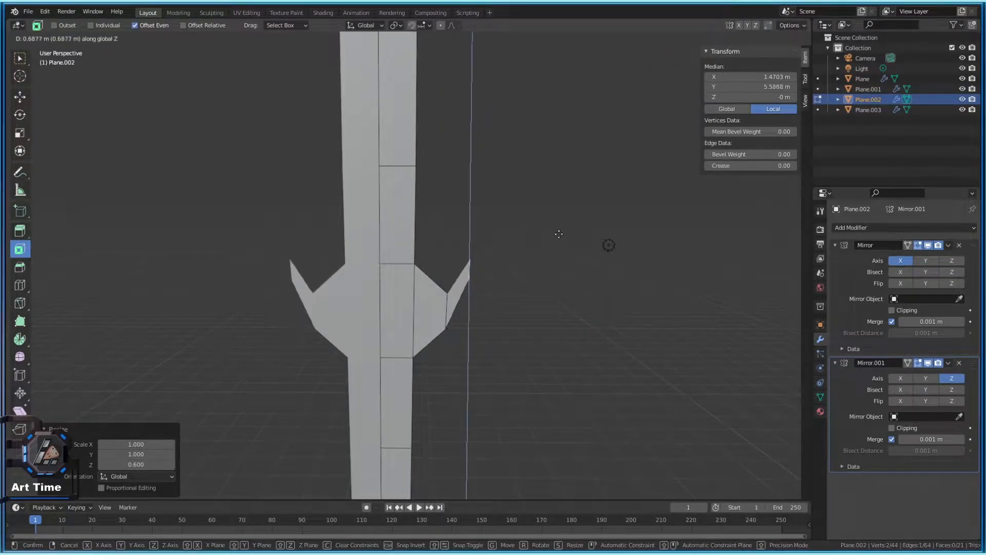
pyautogui.click(561, 251)
pyautogui.scroll(-5, 540, 318)
pyautogui.click(523, 369)
pyautogui.scroll(4, 472, 339)
# Undo the blade protrusion's raising, scaling and second extrusion, back to the first unscaled extrusion
pyautogui.hotkey('ctrl', 'z')
pyautogui.hotkey('ctrl', 'z')
pyautogui.hotkey('ctrl', 'z')
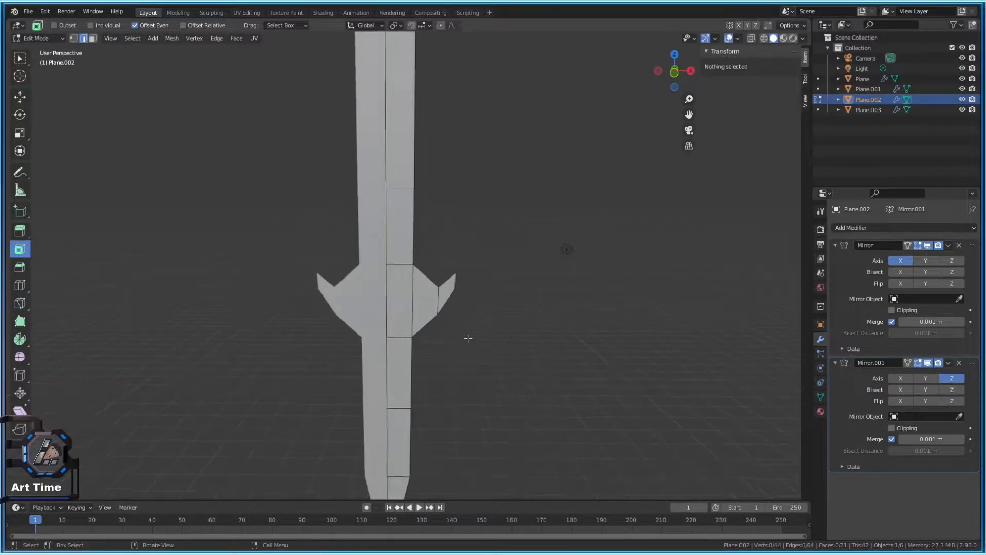
pyautogui.hotkey('ctrl', 'z')
pyautogui.press('g')
pyautogui.press('z')
pyautogui.rightClick(463, 276)
pyautogui.hotkey('ctrl', 'z')
pyautogui.hotkey('ctrl', 'z')
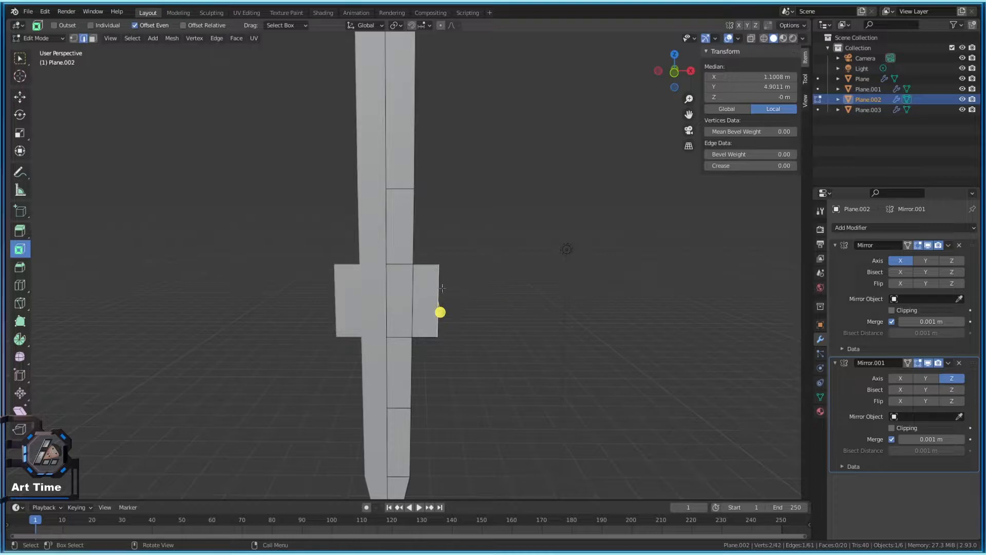
pyautogui.click(439, 263)
pyautogui.press('g')
pyautogui.rightClick(463, 283)
pyautogui.press('g')
pyautogui.press('z')
pyautogui.rightClick(441, 272)
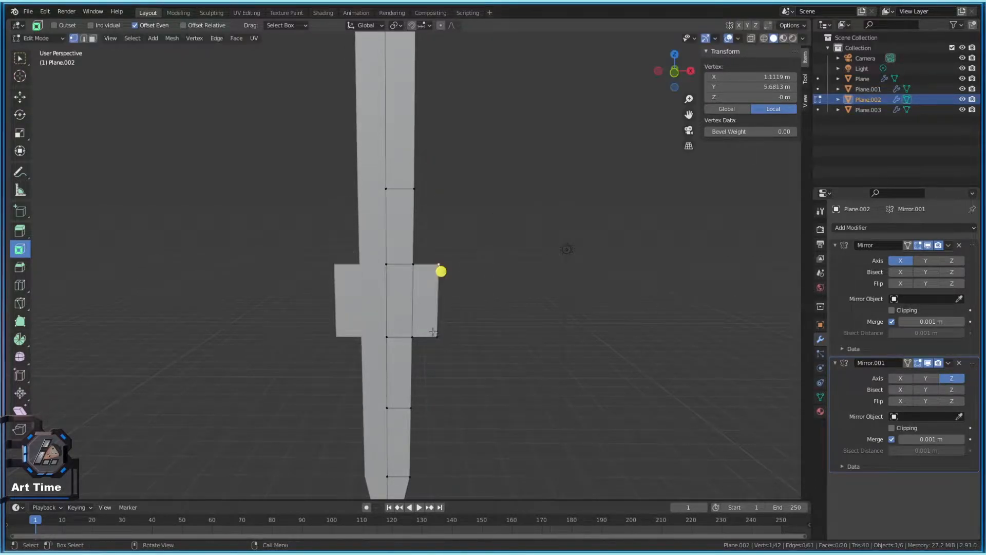
pyautogui.press('g')
pyautogui.press('z')
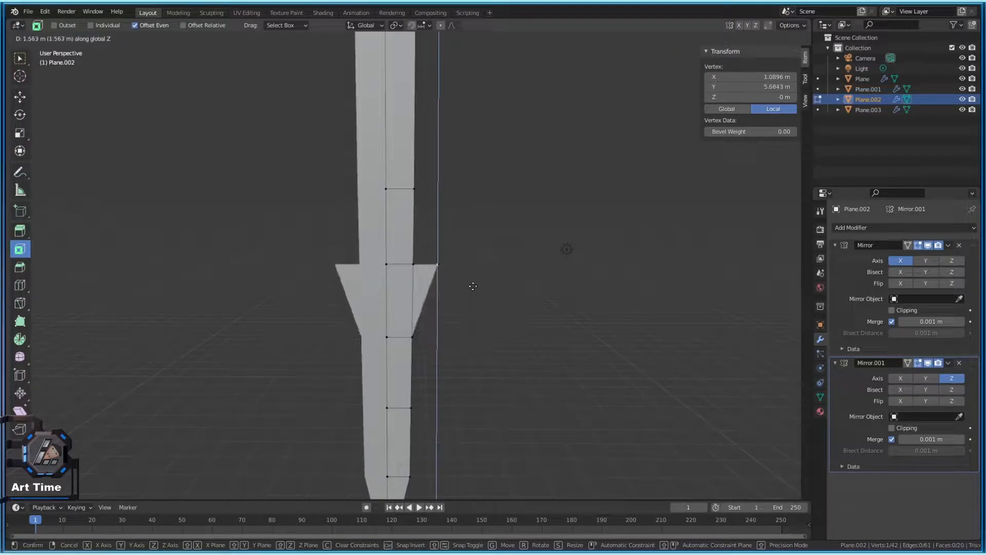
pyautogui.rightClick(440, 348)
# Raise the blade protrusion's outer edge about 0.96 m along Z
pyautogui.click(440, 311)
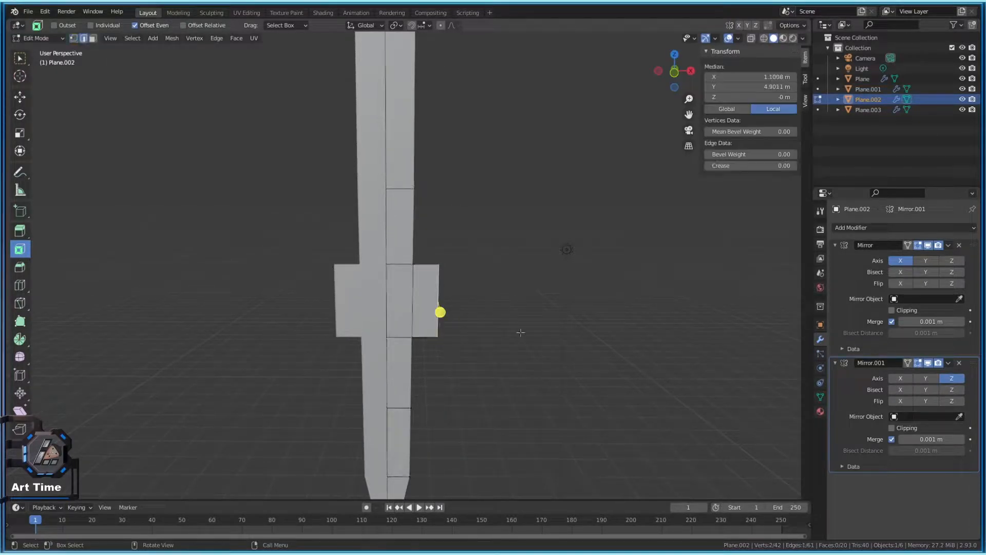
pyautogui.press('g')
pyautogui.press('z')
pyautogui.click(560, 299)
# Extrude the blade protrusion's outer edge about 0.52 m further along X and try raising it along Z
pyautogui.press('e')
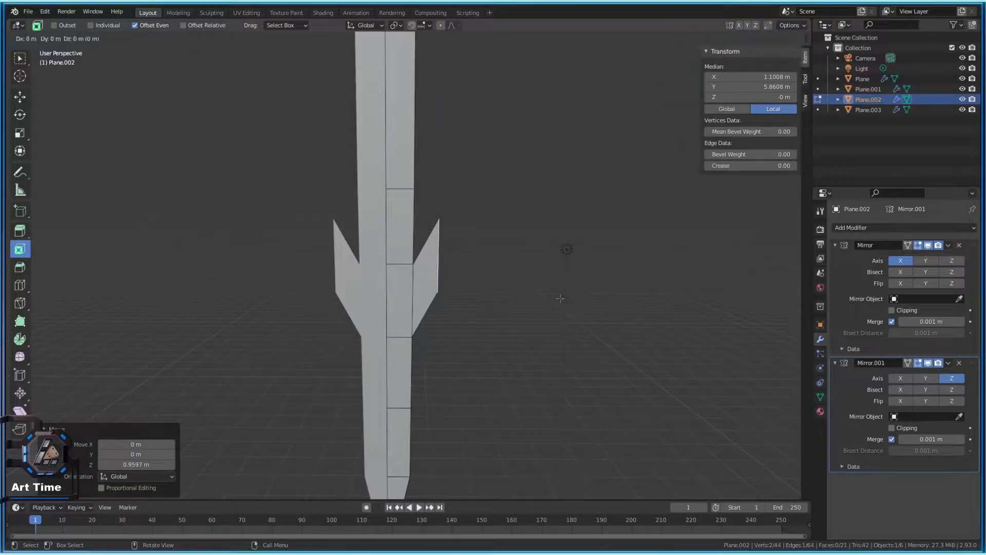
pyautogui.press('x')
pyautogui.rightClick(572, 301)
pyautogui.press('g')
pyautogui.press('x')
pyautogui.click(597, 303)
pyautogui.press('g')
pyautogui.press('z')
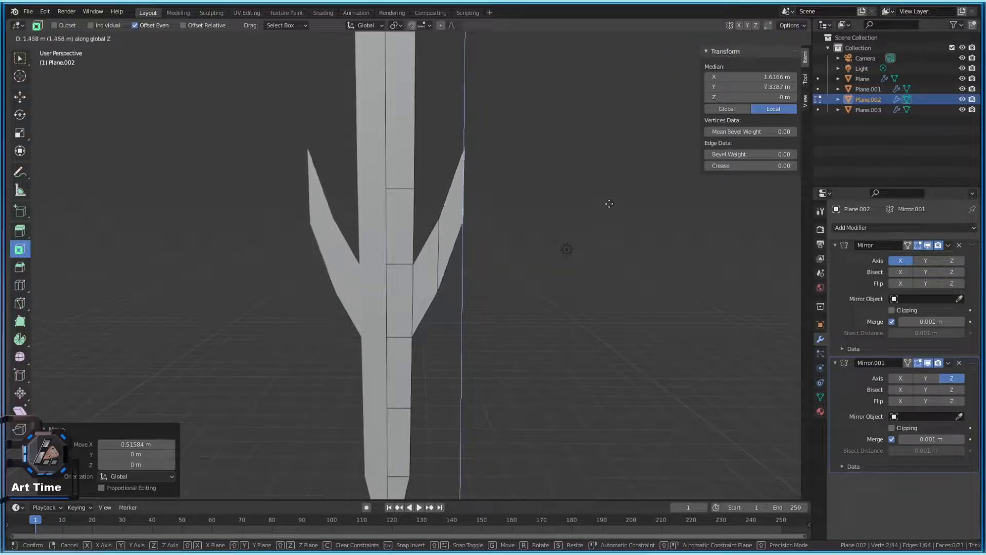
pyautogui.click(599, 265)
# Extrude the outer block's lower edge about 0.57 m downward along Z and scale it down to a narrow point
pyautogui.press('1')
pyautogui.click(466, 302)
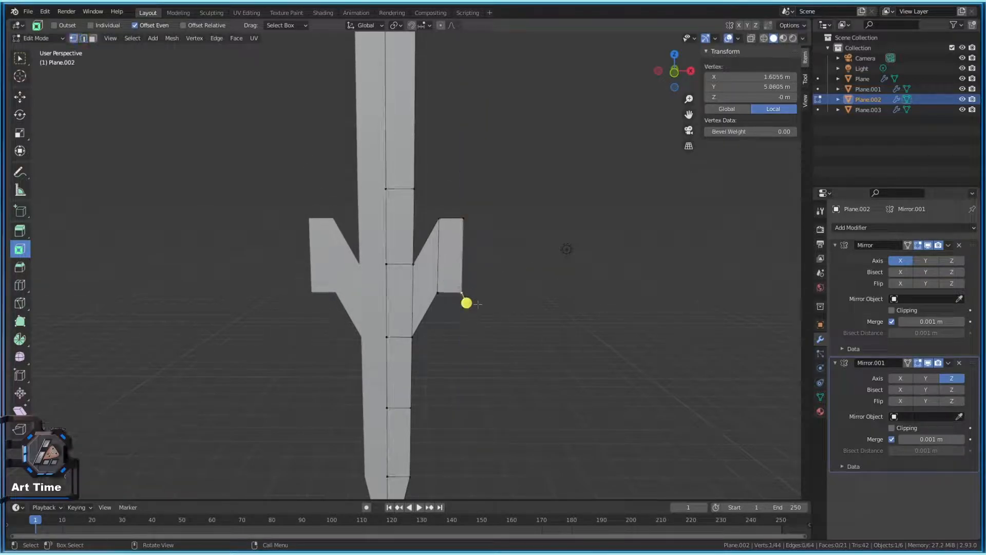
pyautogui.press('2')
pyautogui.click(452, 303)
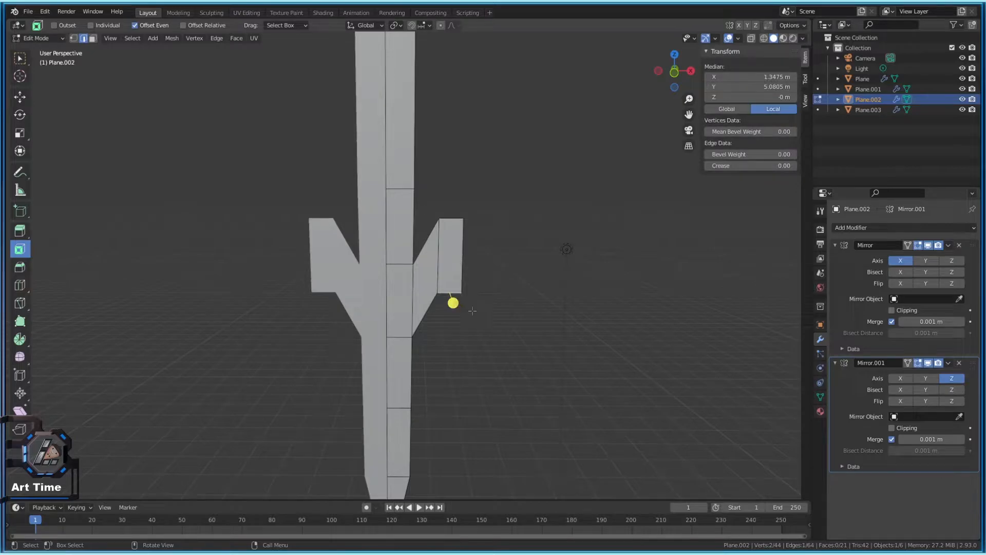
pyautogui.press('e')
pyautogui.rightClick(514, 342)
pyautogui.press('g')
pyautogui.press('z')
pyautogui.click(537, 368)
pyautogui.press('s')
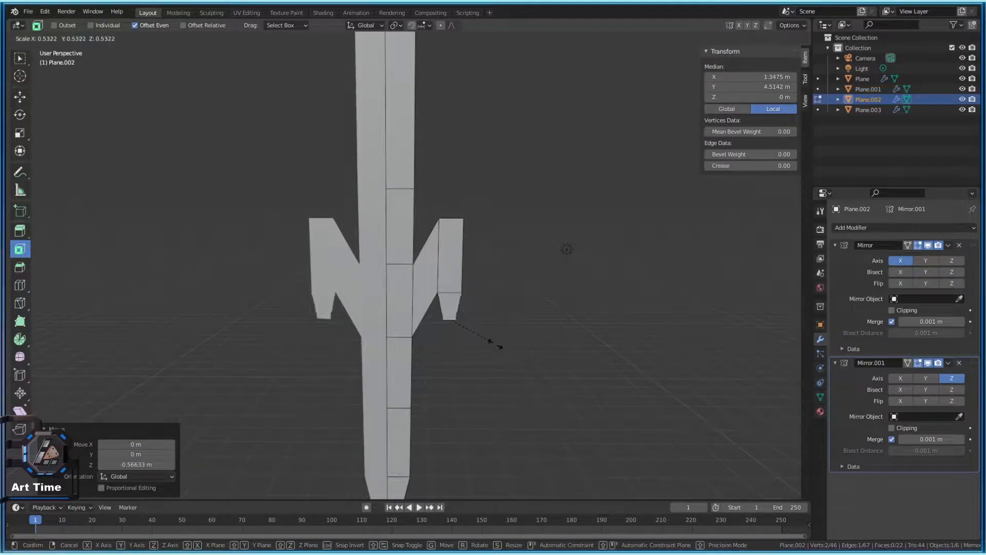
pyautogui.click(470, 330)
pyautogui.scroll(-4, 465, 396)
pyautogui.press('Tab')
pyautogui.scroll(3, 447, 247)
pyautogui.press('Tab')
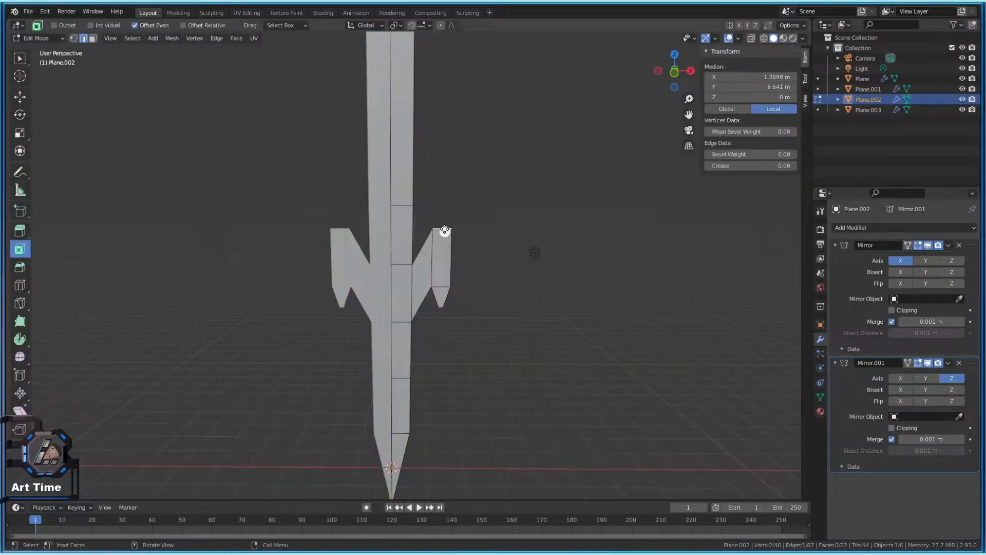
# Extrude the outer block's upper edge about 0.58 m upward along Z and scale it down to a narrow point
pyautogui.press('e')
pyautogui.press('z')
pyautogui.click(443, 170)
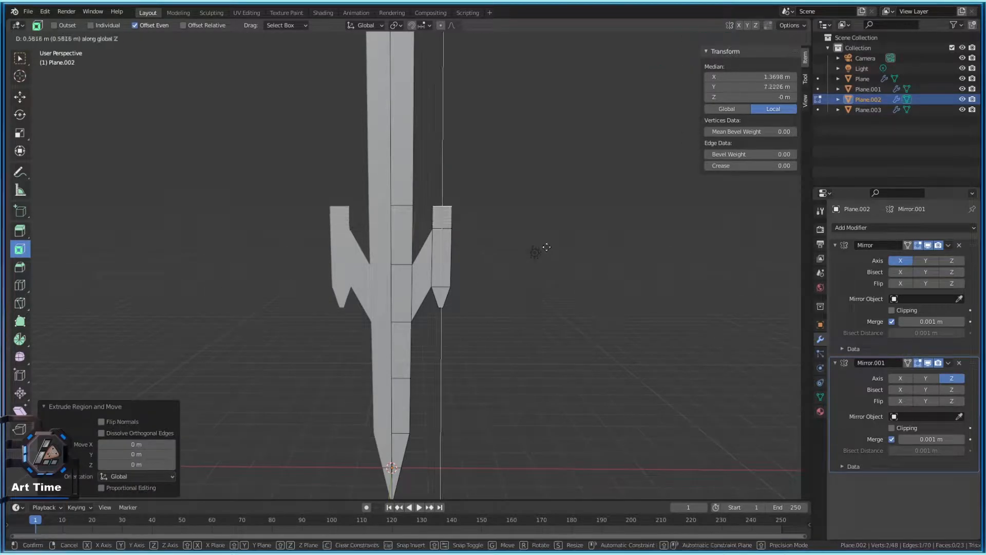
pyautogui.press('s')
pyautogui.click(475, 216)
pyautogui.scroll(-3, 461, 318)
pyautogui.scroll(3, 388, 276)
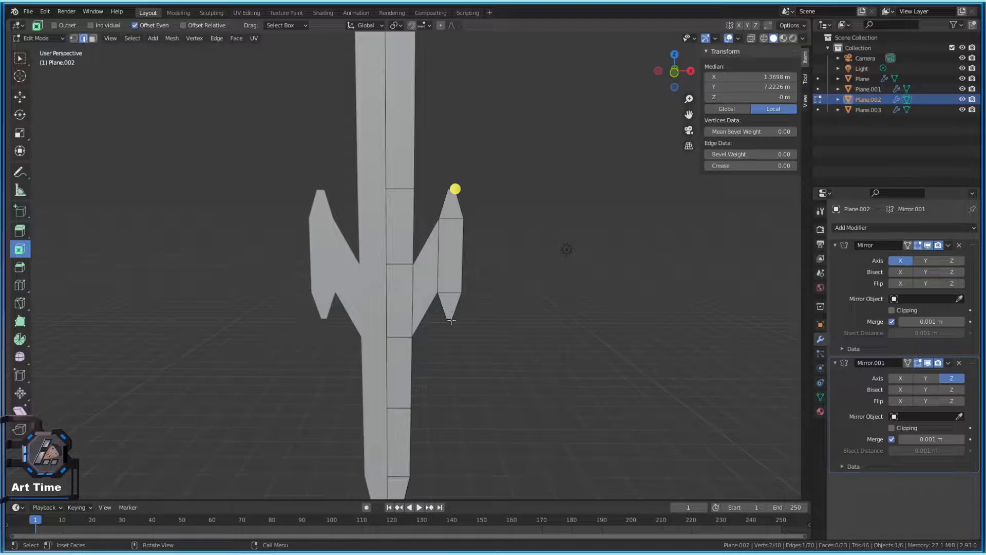
# Lengthen the outer block's lower point by moving its tip edge down along Z
pyautogui.click(449, 318)
pyautogui.press('g')
pyautogui.press('z')
pyautogui.click(453, 351)
pyautogui.press('Tab')
pyautogui.press('Tab')
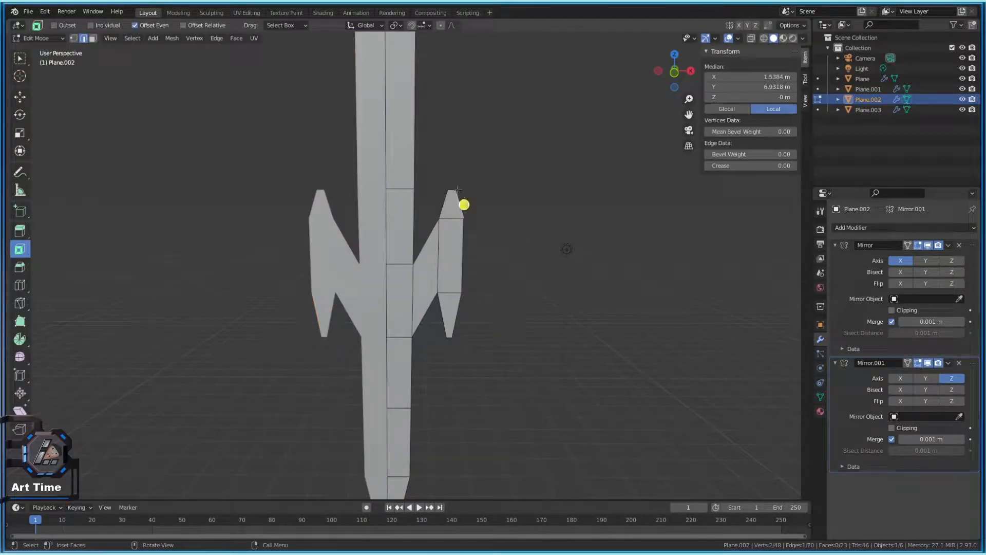
# Try raising the outer block's upper tip edge along Z and check the whole sword
pyautogui.scroll(2, 493, 223)
pyautogui.press('g')
pyautogui.press('z')
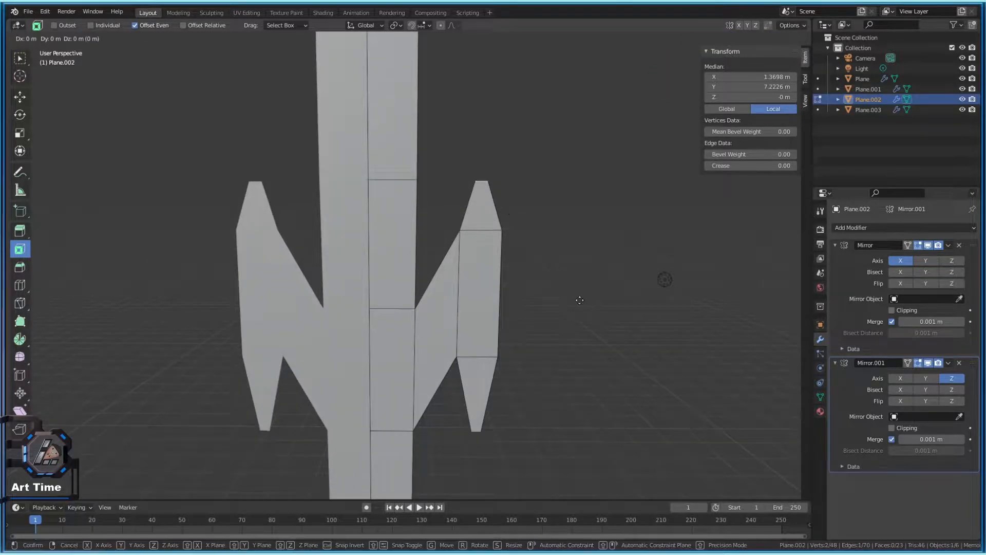
pyautogui.click(571, 253)
pyautogui.press('Tab')
pyautogui.scroll(-8, 521, 330)
pyautogui.press('Tab')
pyautogui.press('Tab')
pyautogui.press('Tab')
pyautogui.scroll(3, 494, 336)
pyautogui.press('z')
pyautogui.press('Escape')
# Undo the upper and lower point extrusions on the blade protrusion's outer block
pyautogui.hotkey('ctrl', 'z')
pyautogui.hotkey('ctrl', 'z')
pyautogui.hotkey('ctrl', 'z')
pyautogui.hotkey('ctrl', 'z')
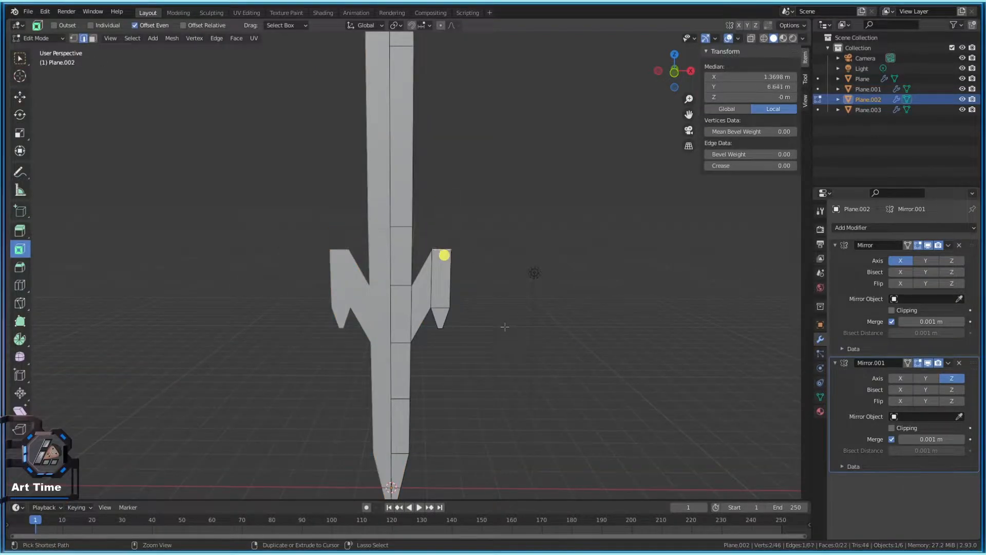
pyautogui.hotkey('ctrl', 'z')
pyautogui.hotkey('ctrl', 'z')
pyautogui.hotkey('ctrl', 'z')
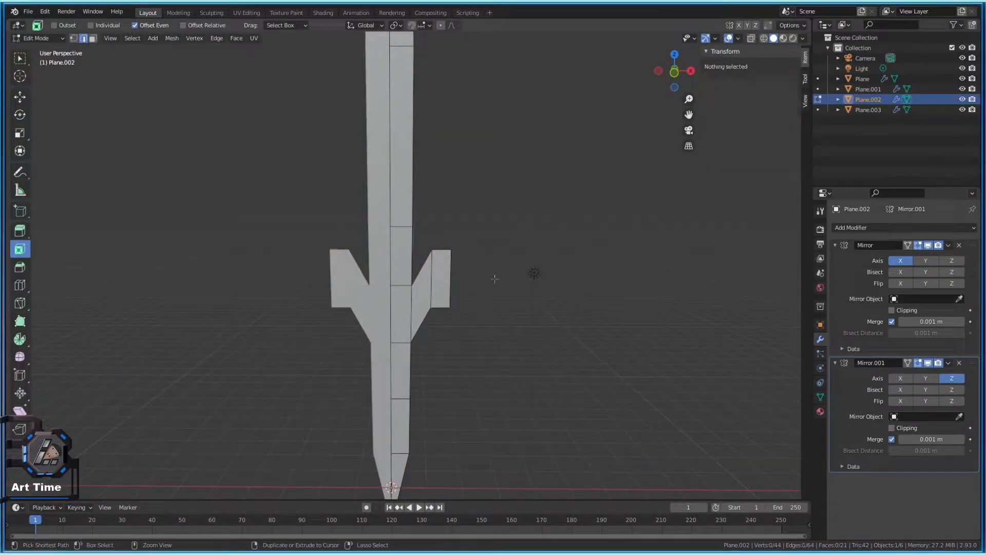
pyautogui.click(445, 252)
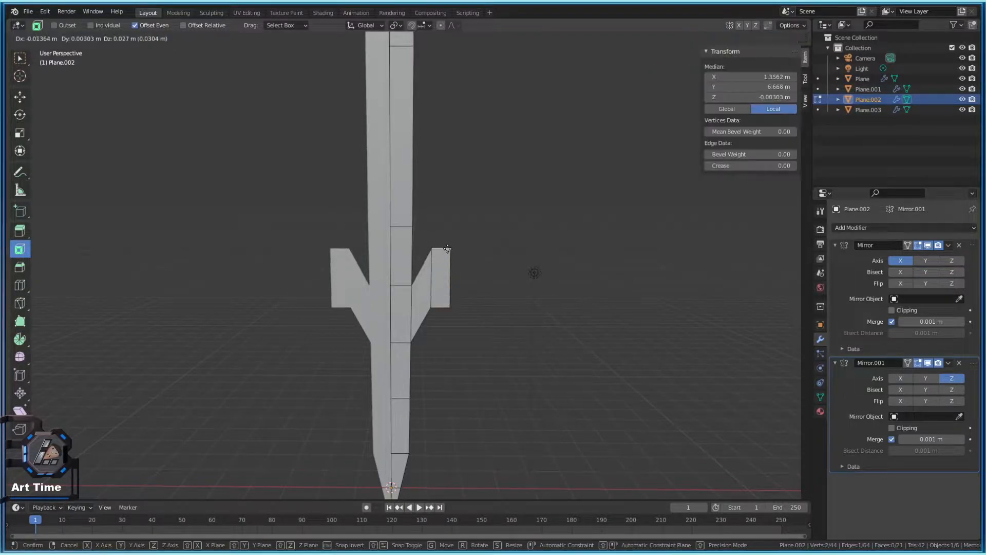
pyautogui.scroll(3, 473, 340)
pyautogui.click(471, 336)
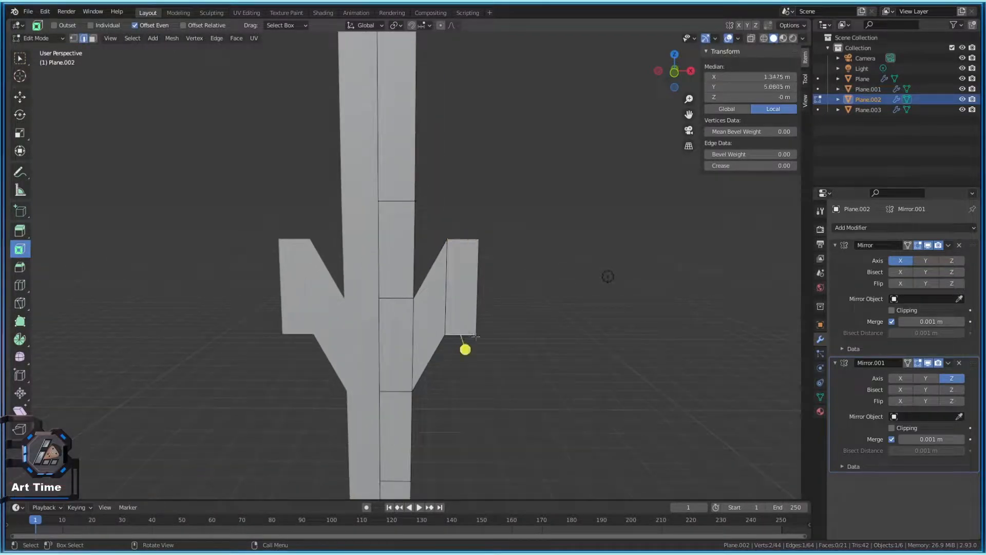
pyautogui.press('s')
pyautogui.click(486, 300)
pyautogui.click(467, 243)
pyautogui.press('s')
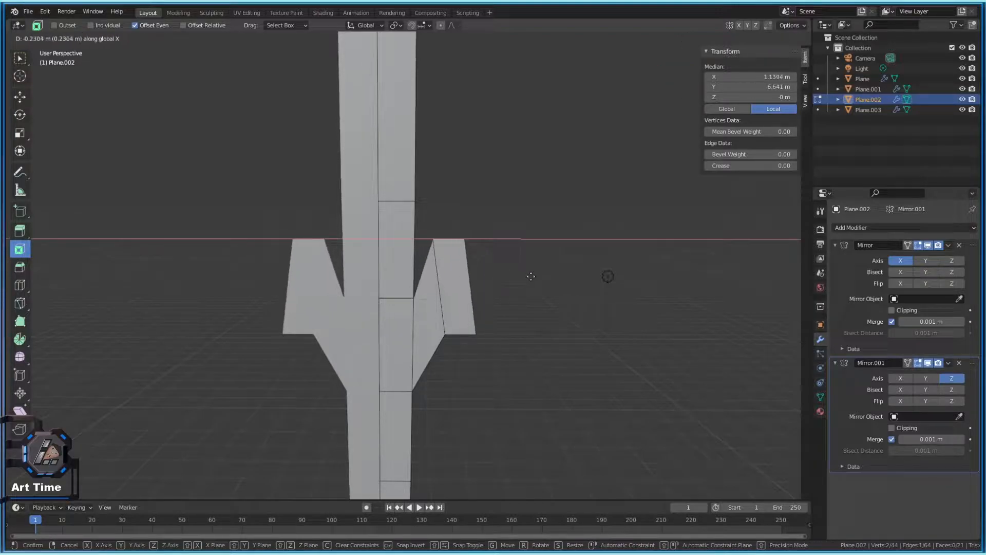
pyautogui.press('Escape')
pyautogui.press('1')
pyautogui.click(483, 349)
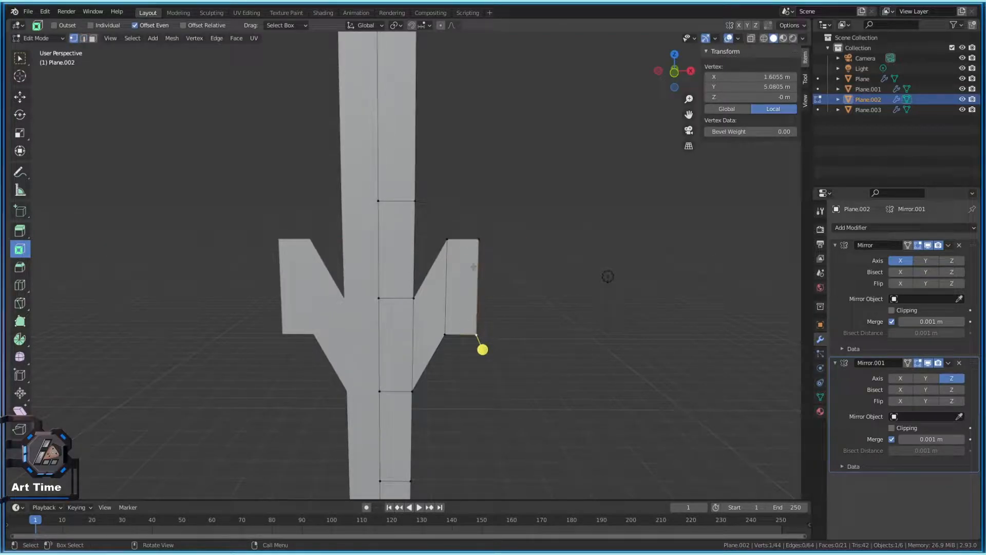
pyautogui.press('g')
pyautogui.press('z')
pyautogui.click(484, 244)
pyautogui.click(482, 349)
# Delete the outermost vertical edge of the blade protrusion to remove its outer block
pyautogui.press('2')
pyautogui.click(479, 290)
pyautogui.press('x')
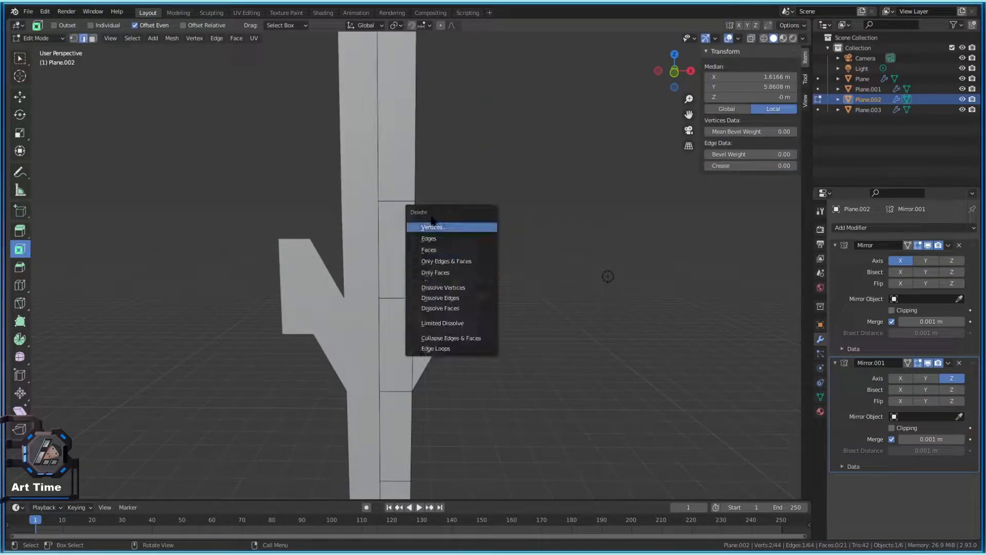
pyautogui.click(449, 238)
pyautogui.hotkey('ctrl', 'z')
pyautogui.click(482, 295)
pyautogui.press('x')
pyautogui.press('Escape')
pyautogui.hotkey('alt', 'a')
pyautogui.click(476, 272)
pyautogui.press('x')
pyautogui.click(475, 282)
# Move the blade protrusion's lower outer vertex about 0.38 m inward along X to form a slim spike
pyautogui.press('Tab')
pyautogui.scroll(-3, 458, 347)
pyautogui.press('Tab')
pyautogui.scroll(2, 455, 327)
pyautogui.click(438, 321)
pyautogui.press('g')
pyautogui.press('x')
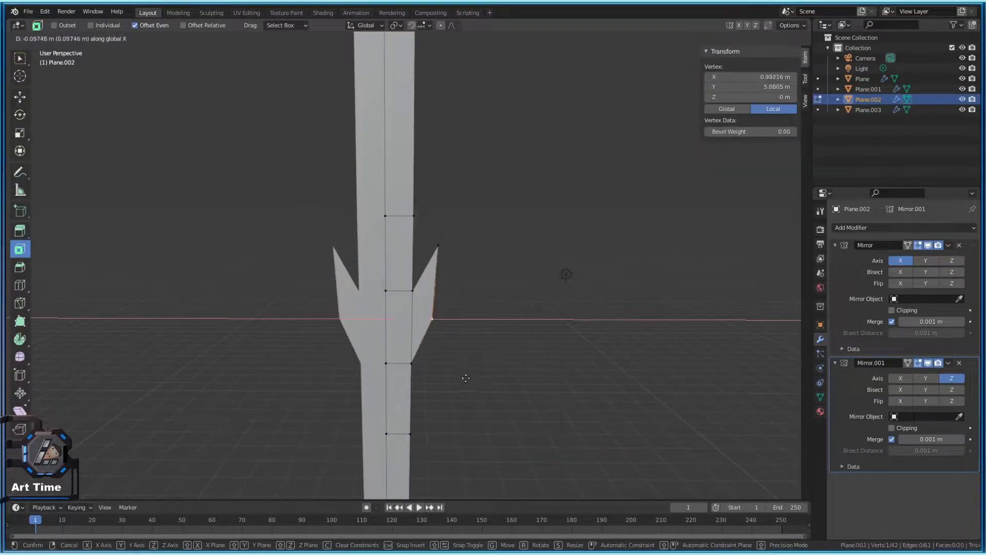
pyautogui.click(419, 330)
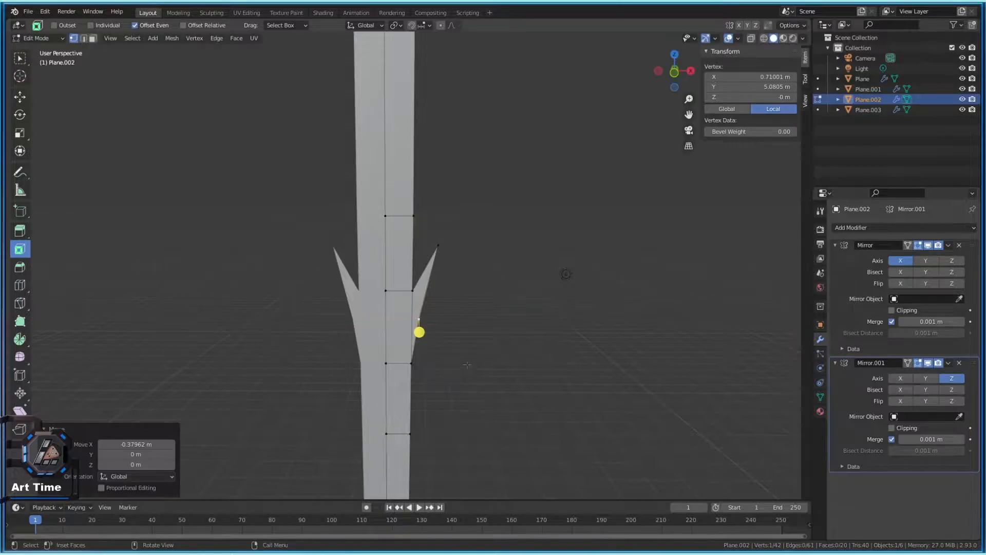
# Leave mesh editing and save the sword file
pyautogui.press('Tab')
pyautogui.scroll(-3, 485, 405)
pyautogui.scroll(2, 439, 355)
pyautogui.hotkey('ctrl', 's')
pyautogui.scroll(-3, 458, 339)
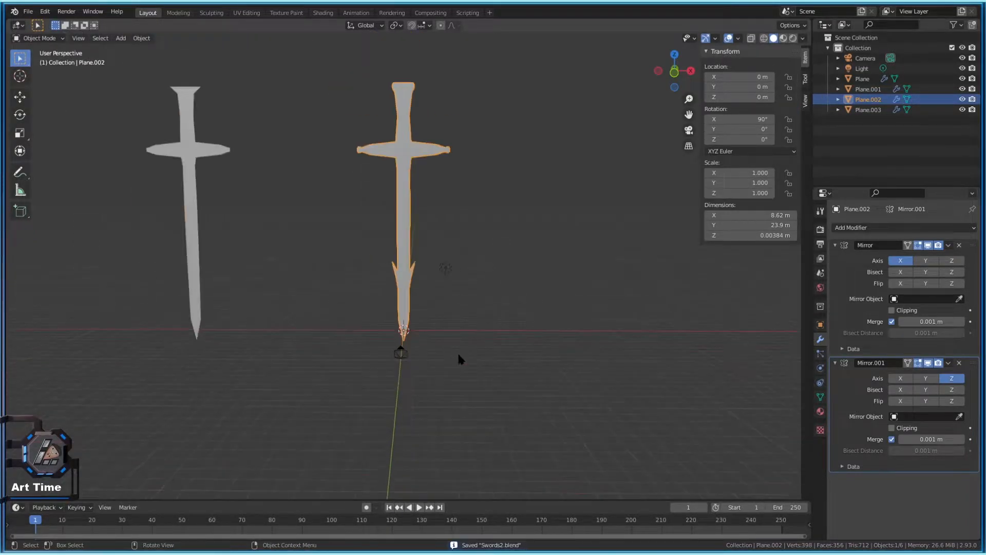
# Duplicate the spiked sword and place the copy about 12.5 m away along negative X
pyautogui.scroll(-3, 399, 218)
pyautogui.scroll(2, 404, 202)
pyautogui.hotkey('shift', 'd')
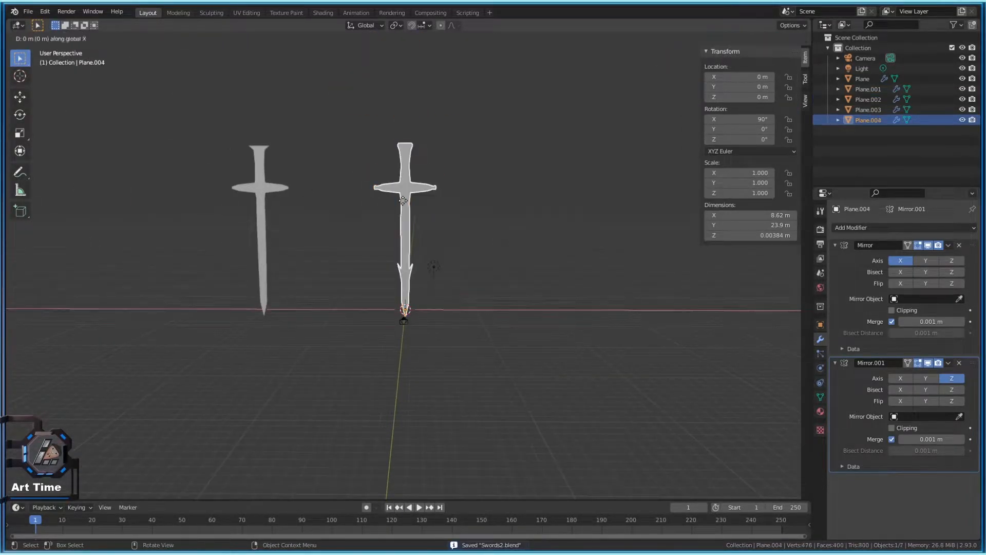
pyautogui.press('x')
pyautogui.click(310, 286)
# Move the new copy and the neighbouring plain sword together about 24.3 m along negative X
pyautogui.keyDown('shift'); pyautogui.click(264, 287); pyautogui.keyUp('shift')
pyautogui.press('g')
pyautogui.press('x')
pyautogui.click(269, 344)
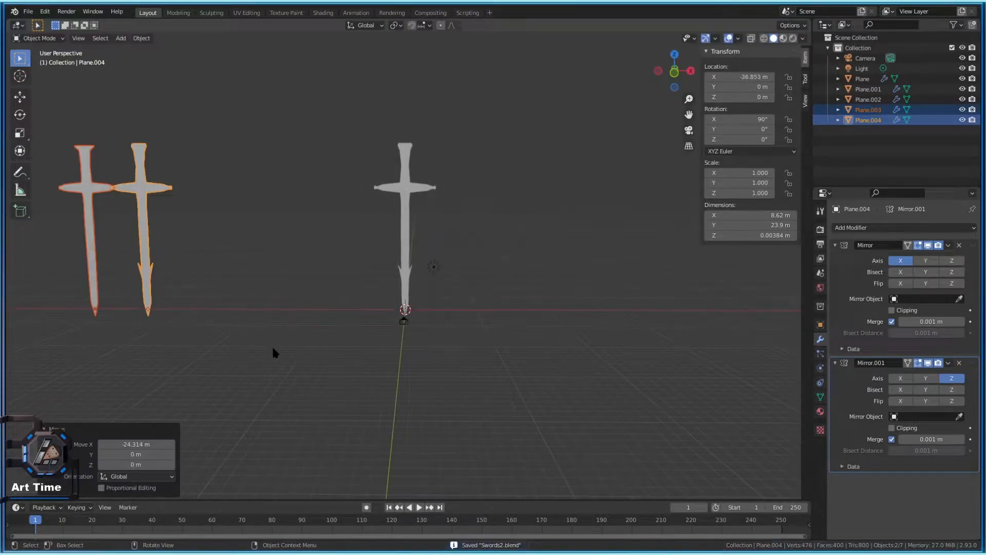
# Inset the large face of the original sword's crossguard beside the blade and delete the inset face to leave an opening
pyautogui.scroll(4, 432, 246)
pyautogui.scroll(-3, 434, 254)
pyautogui.click(405, 214)
pyautogui.press('Tab')
pyautogui.hotkey('alt', 'a')
pyautogui.click(413, 173)
pyautogui.scroll(1, 473, 175)
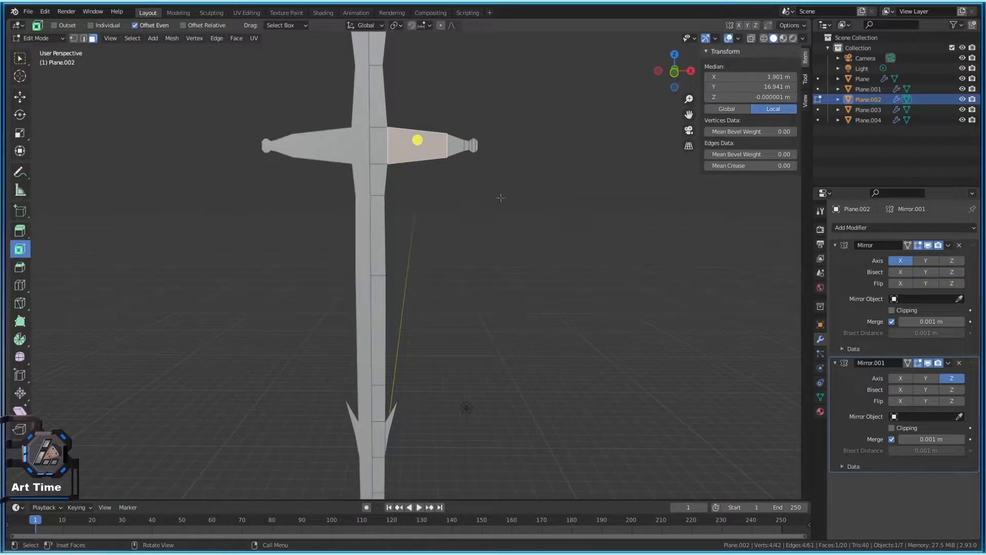
pyautogui.scroll(1, 498, 190)
pyautogui.keyDown('shift'); pyautogui.moveTo(499, 190); pyautogui.dragTo(496, 252, button='middle'); pyautogui.keyUp('shift')
pyautogui.scroll(4, 496, 252)
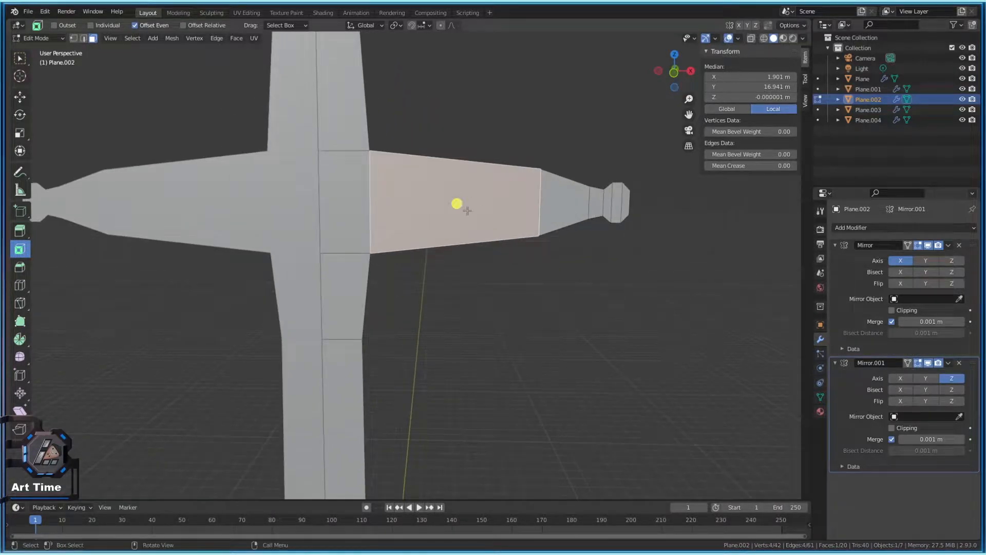
pyautogui.press('i')
pyautogui.click(457, 204)
pyautogui.press('x')
pyautogui.click(497, 236)
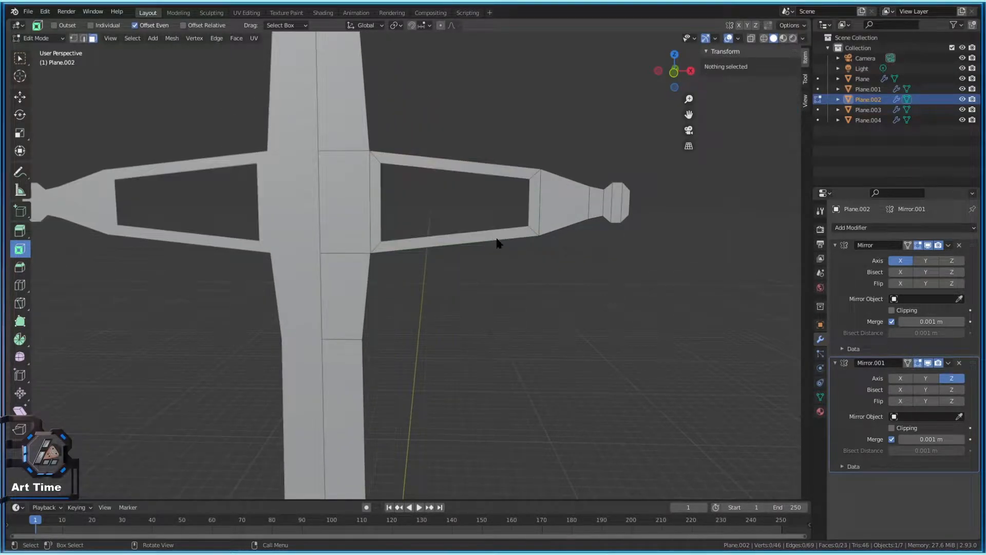
# Extrude all of the sword's faces along their normals, making the mirrored sword about 0.26 m thick
pyautogui.press('Tab')
pyautogui.scroll(-3, 694, 275)
pyautogui.moveTo(695, 275); pyautogui.dragTo(378, 237, button='middle')
pyautogui.press('Tab')
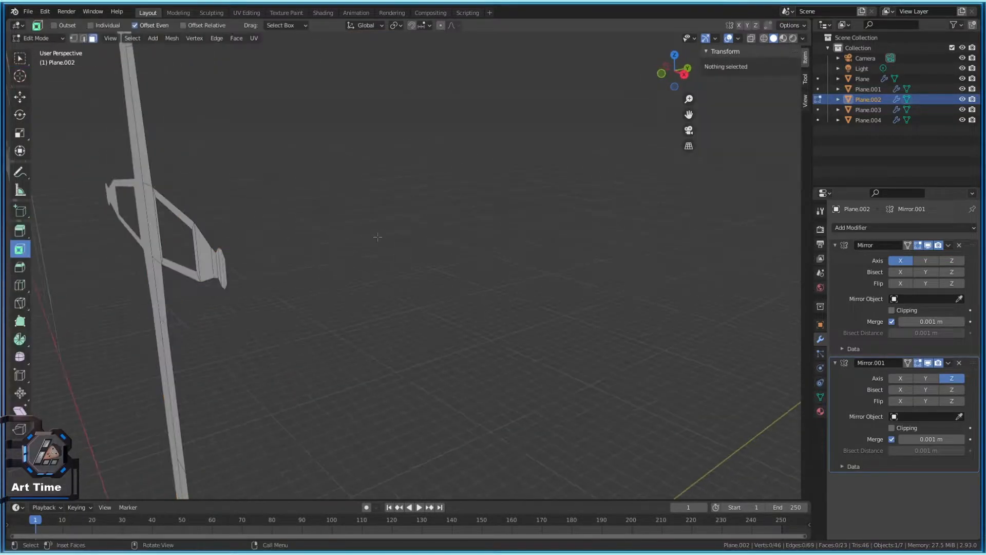
pyautogui.press('a')
pyautogui.press('e')
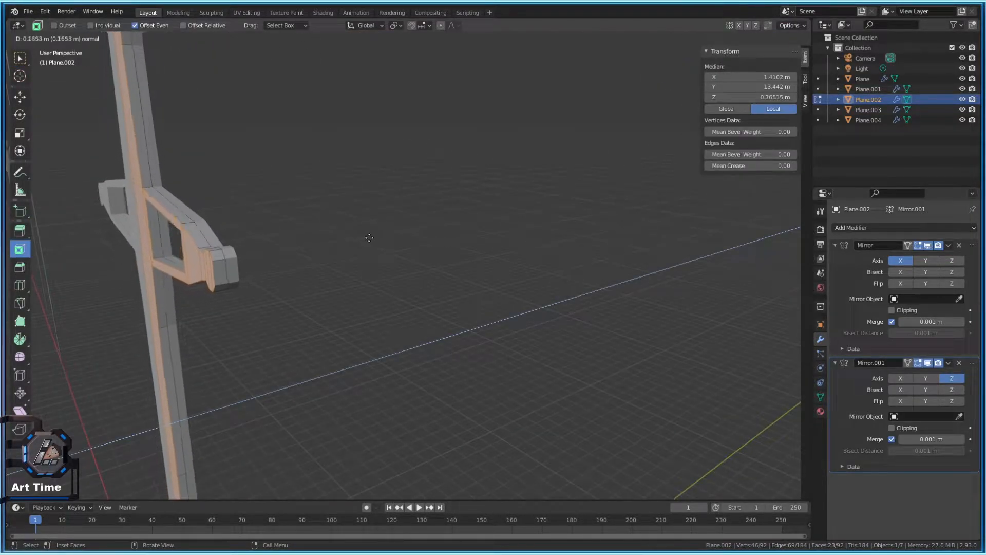
pyautogui.click(369, 237)
pyautogui.press('Tab')
pyautogui.moveTo(299, 278); pyautogui.dragTo(410, 249, button='middle')
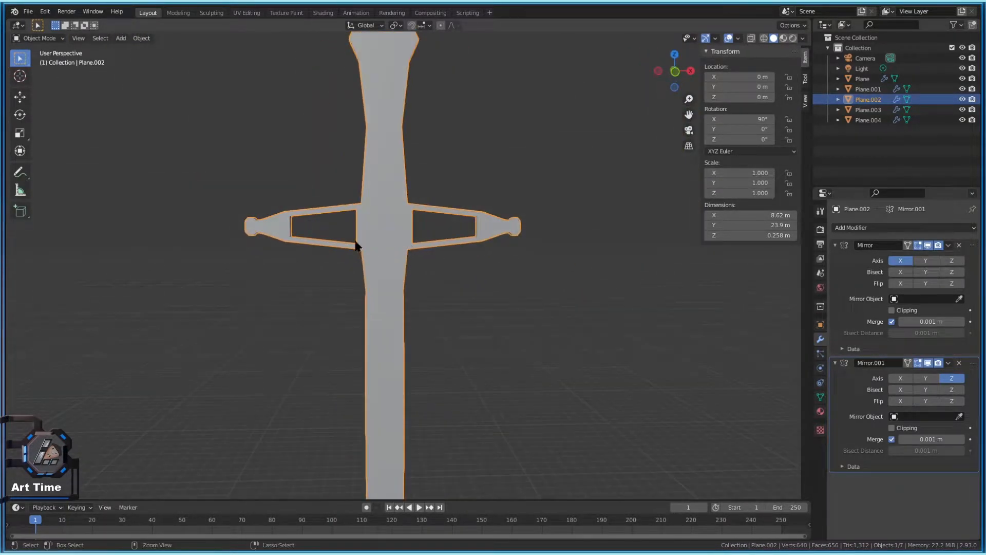
# Undo the sword's extruded thickness, the crossguard opening and the inset of the crossguard's large face
pyautogui.press('Tab')
pyautogui.click(451, 226)
pyautogui.scroll(5, 452, 226)
pyautogui.moveTo(500, 172); pyautogui.dragTo(313, 245, button='middle')
pyautogui.moveTo(301, 231)
pyautogui.mouseDown()
pyautogui.moveTo(315, 228)
pyautogui.moveTo(311, 243)
pyautogui.mouseUp()
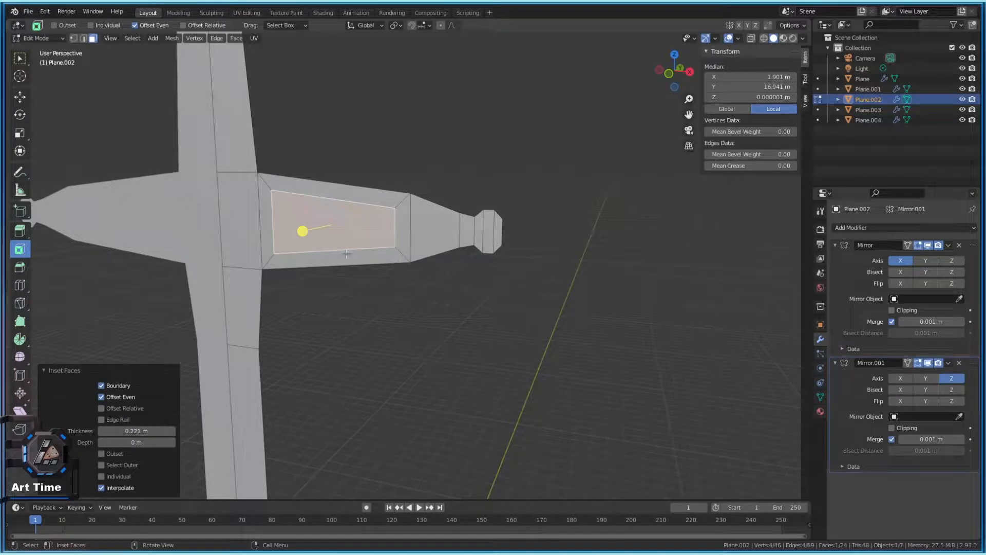
pyautogui.keyDown('shift'); pyautogui.moveTo(345, 255); pyautogui.dragTo(520, 270, button='middle'); pyautogui.keyUp('shift')
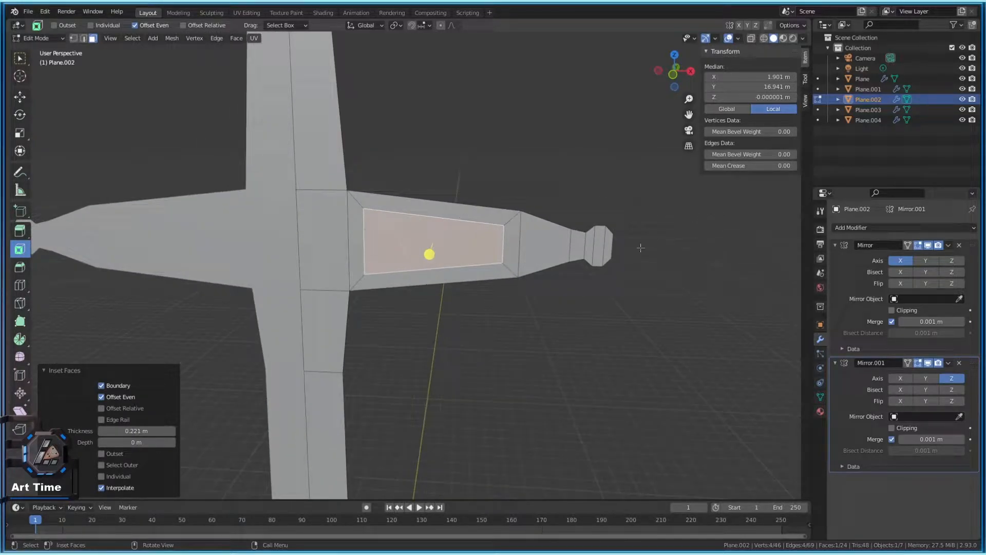
pyautogui.scroll(2, 658, 254)
pyautogui.scroll(-4, 616, 288)
pyautogui.keyDown('shift'); pyautogui.moveTo(565, 324); pyautogui.dragTo(539, 265, button='middle'); pyautogui.keyUp('shift')
pyautogui.scroll(3, 537, 264)
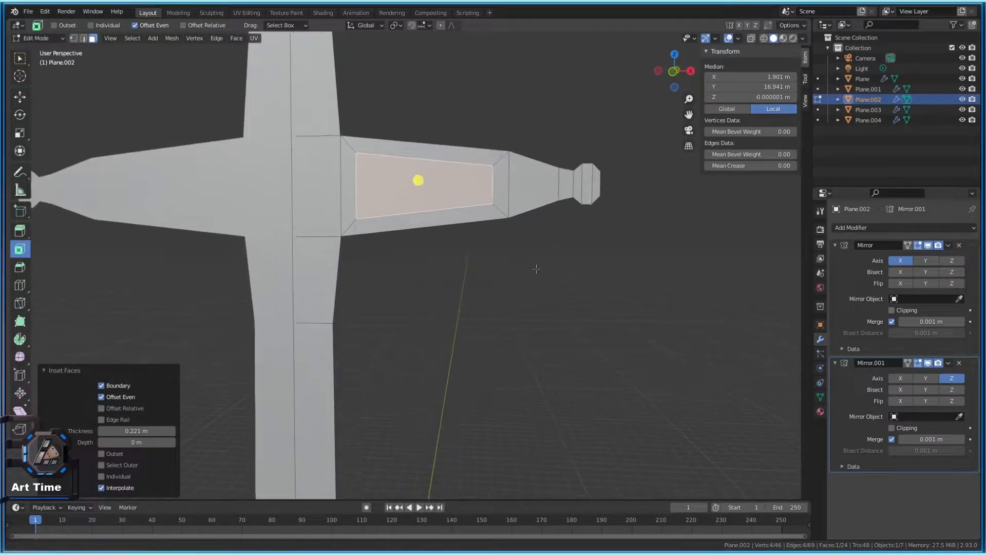
pyautogui.keyDown('shift'); pyautogui.scroll(3, 538, 264); pyautogui.keyUp('shift')
pyautogui.hotkey('ctrl', 'z')
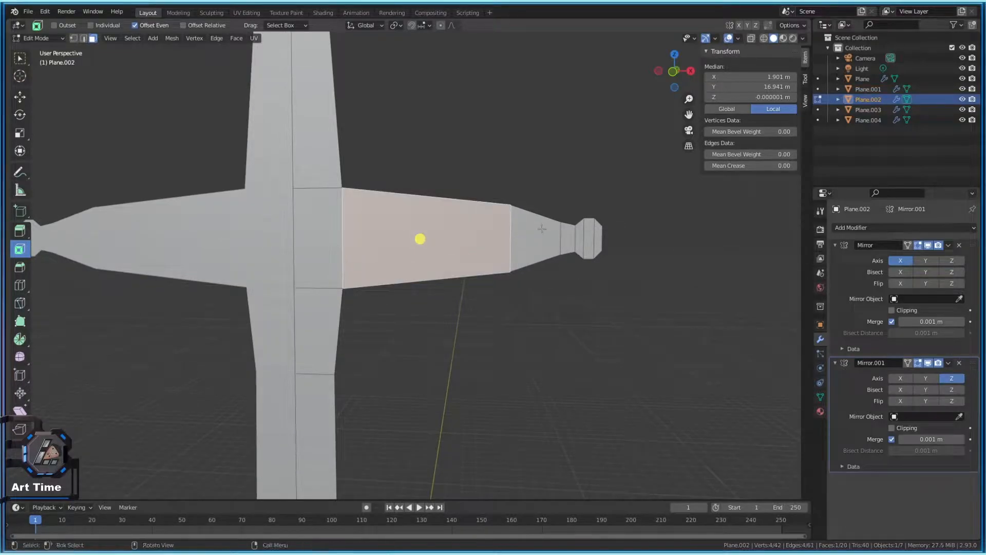
# Inset the tapered crossguard face next to the knob's neck by about 0.143 m
pyautogui.scroll(-4, 521, 245)
pyautogui.moveTo(521, 245); pyautogui.dragTo(522, 284, button='middle')
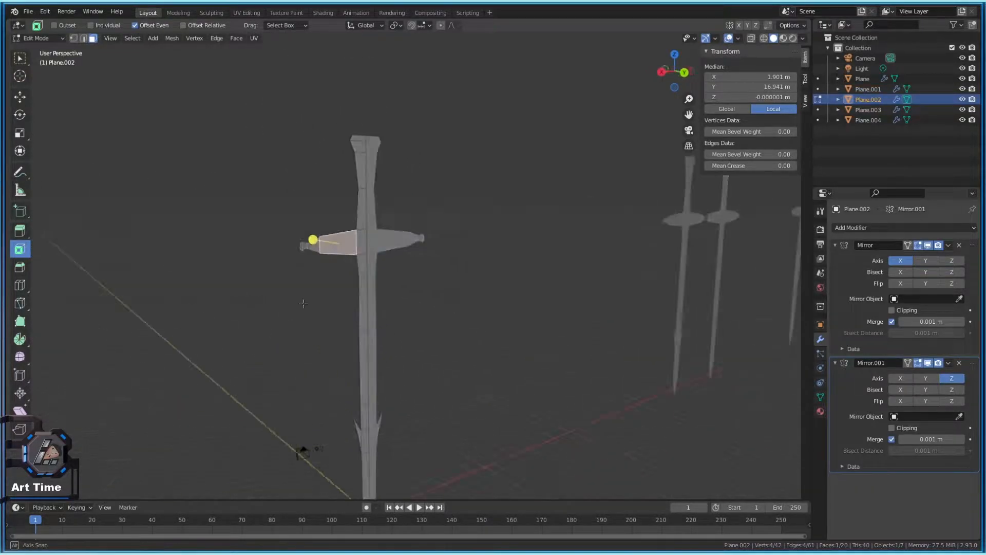
pyautogui.scroll(4, 522, 284)
pyautogui.keyDown('ctrl'); pyautogui.scroll(-5, 522, 283); pyautogui.keyUp('ctrl')
pyautogui.click(668, 250)
pyautogui.keyDown('ctrl'); pyautogui.scroll(-1, 420, 254); pyautogui.keyUp('ctrl')
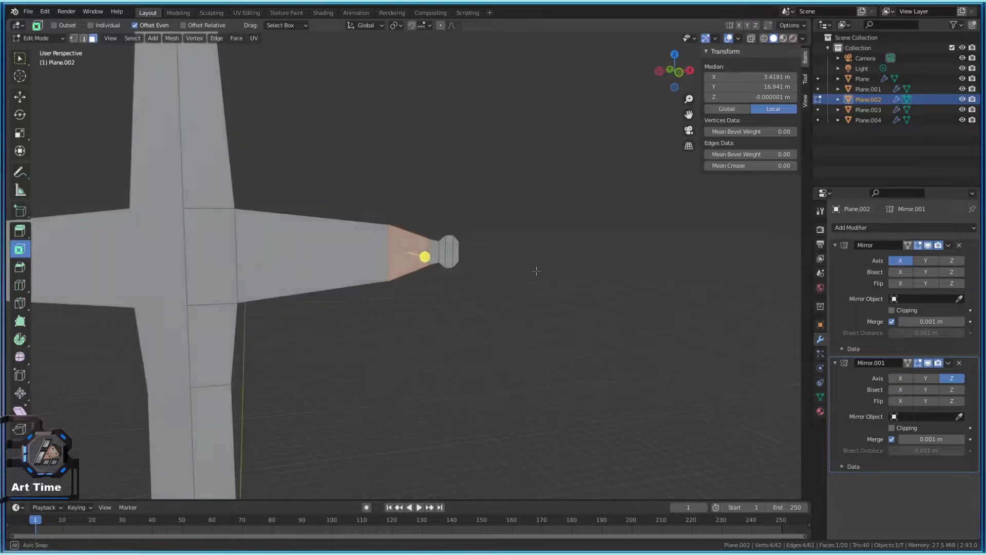
pyautogui.press('i')
pyautogui.click(416, 255)
pyautogui.scroll(4, 370, 242)
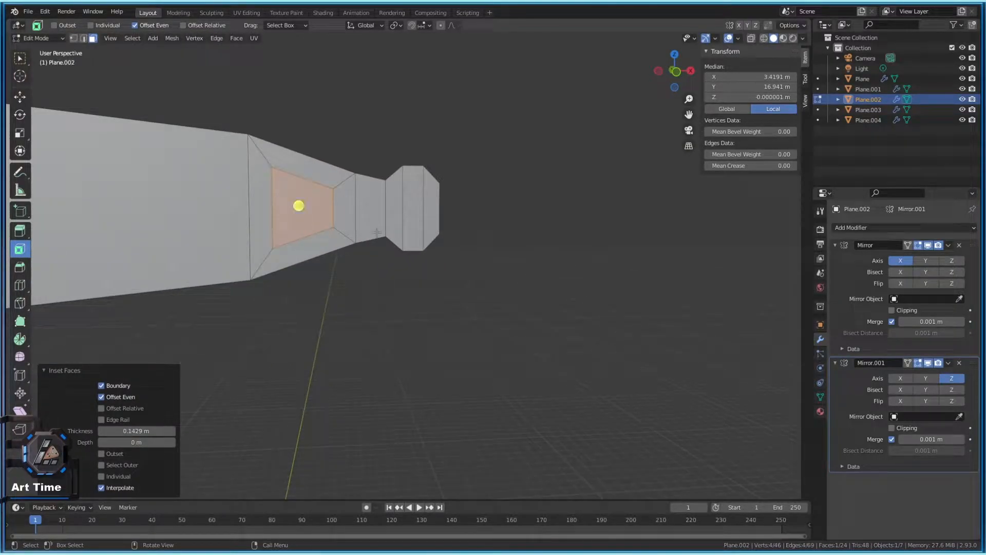
# Try to round the inset face with the To Sphere transform at factor 1
pyautogui.press('F3')
pyautogui.write('to')
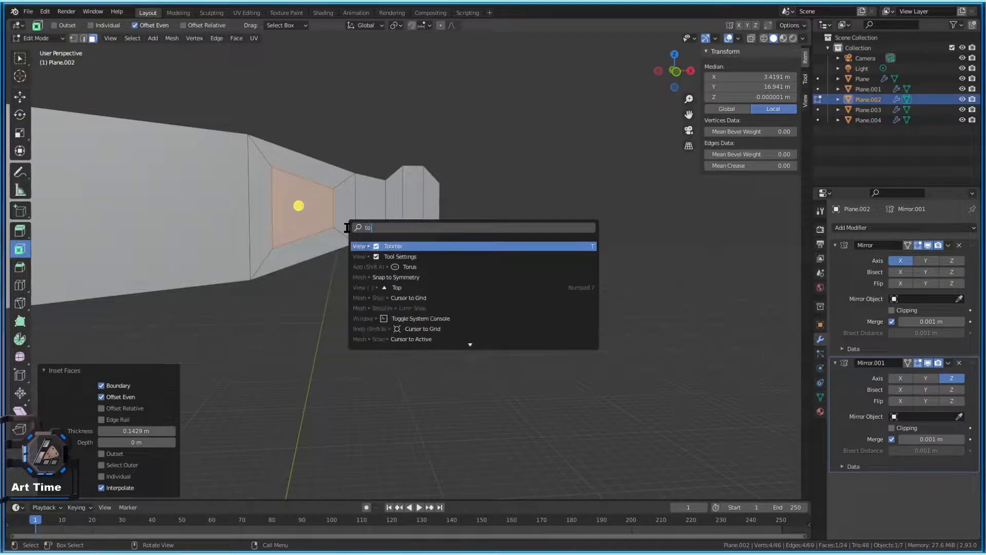
pyautogui.write(' sphere')
pyautogui.press('Return')
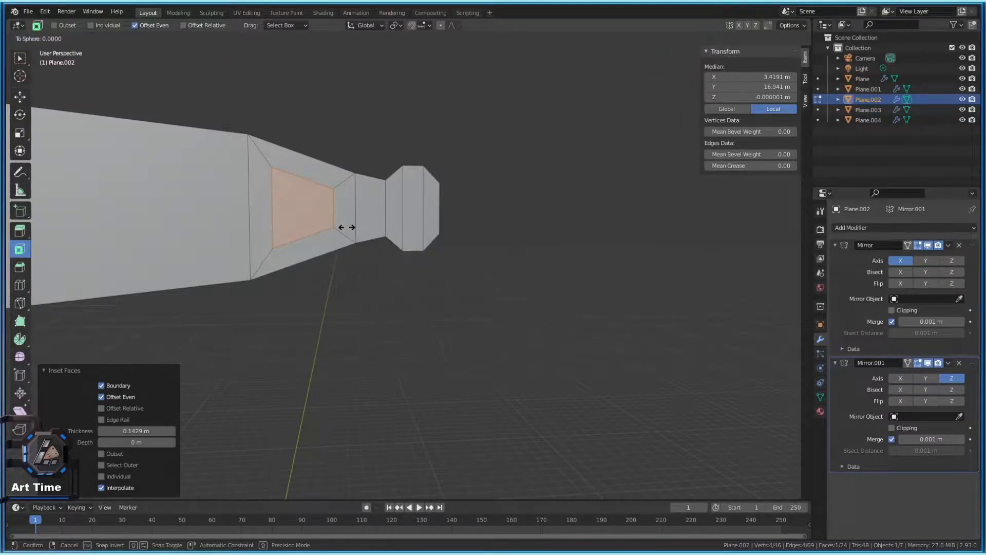
pyautogui.click(470, 253)
pyautogui.press('F3')
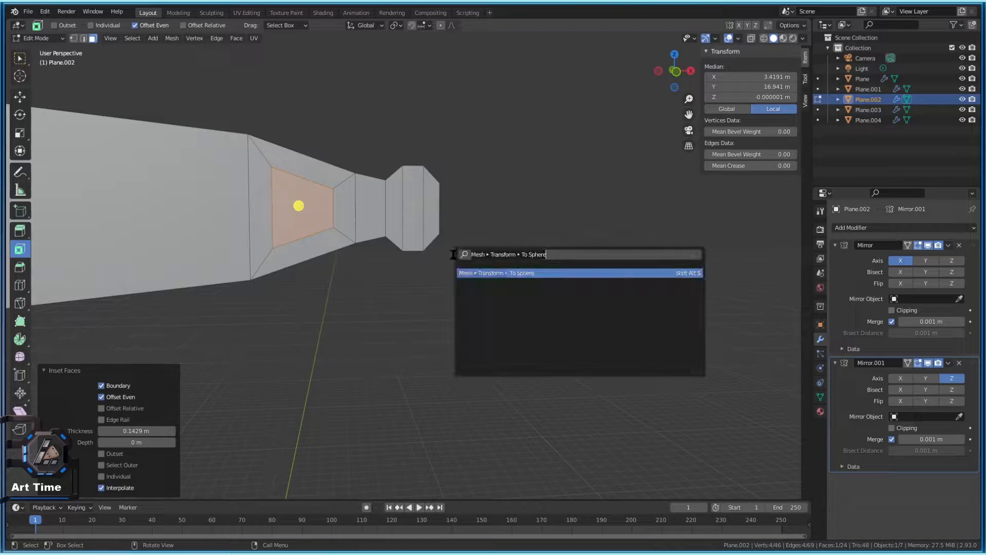
pyautogui.press('Return')
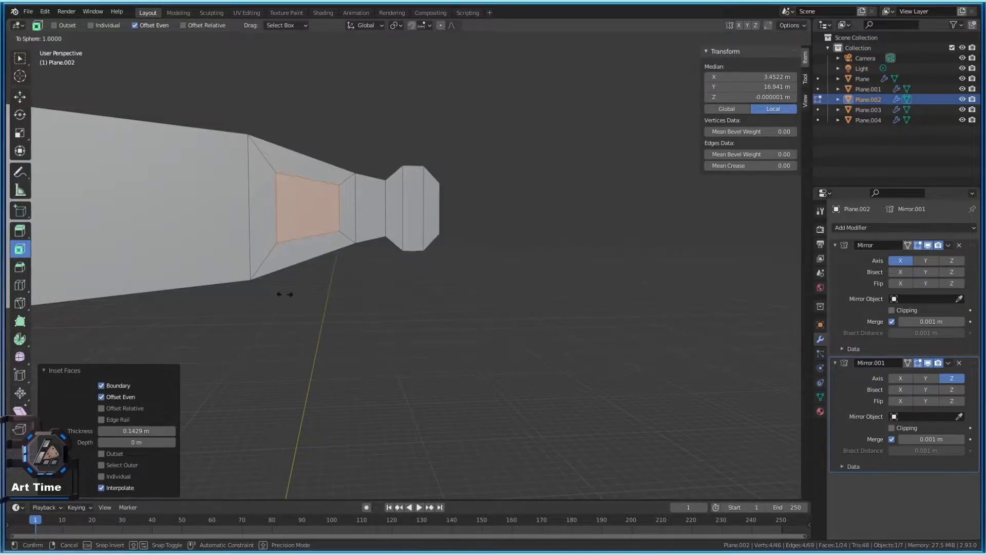
pyautogui.click(297, 204)
# Try subdividing the inset face with one cut, undo it and reselect the undivided face
pyautogui.rightClick(297, 205)
pyautogui.click(298, 206)
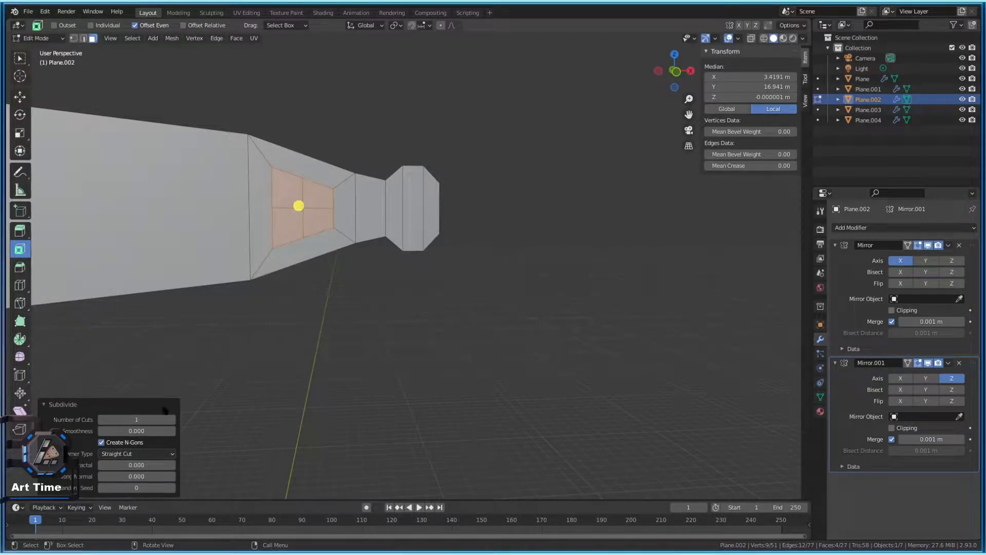
pyautogui.hotkey('ctrl', 'z')
pyautogui.hotkey('ctrl', 'z')
pyautogui.click(305, 197)
# Subdivide the upper edge of the inset face between its two corner vertices to add a midpoint vertex
pyautogui.keyDown('shift'); pyautogui.moveTo(305, 197); pyautogui.dragTo(499, 261, button='middle'); pyautogui.keyUp('shift')
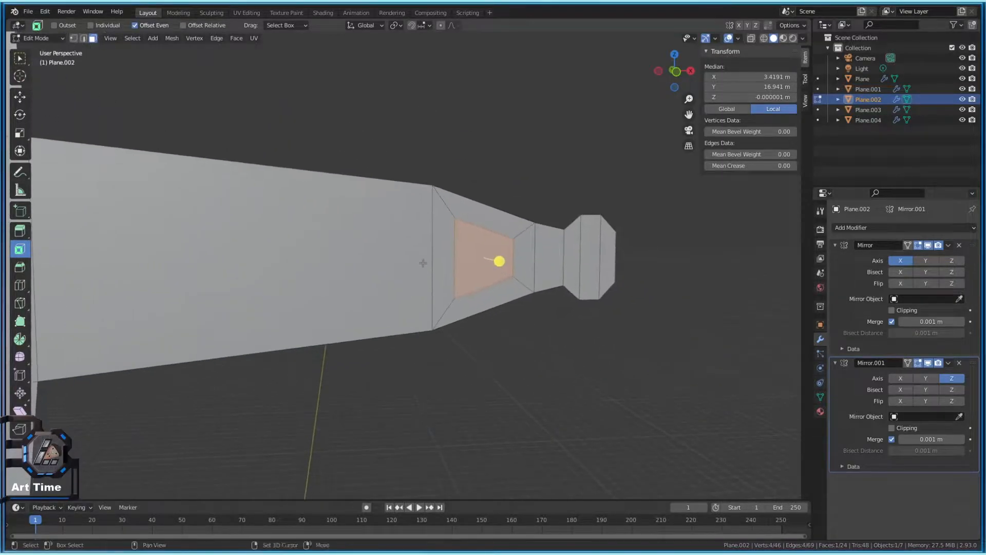
pyautogui.scroll(2, 500, 261)
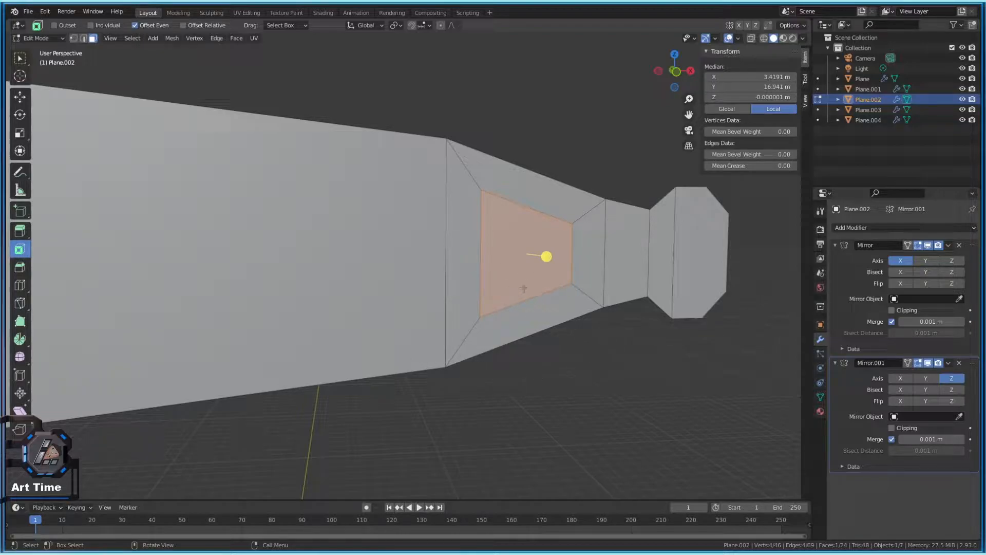
pyautogui.hotkey('ctrl', 'z')
pyautogui.hotkey('ctrl', 'shift', 'z')
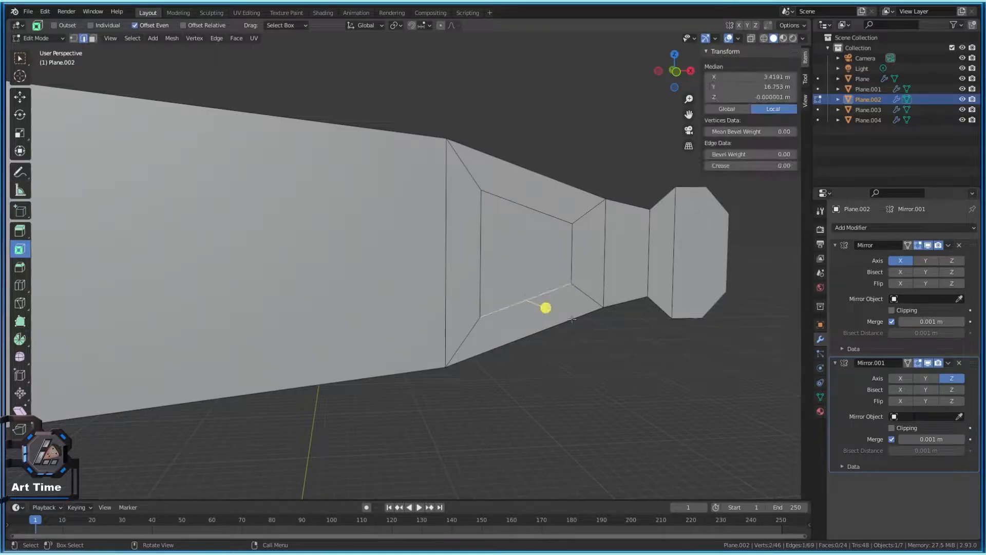
pyautogui.hotkey('ctrl', 'z')
pyautogui.click(534, 258)
pyautogui.press('1')
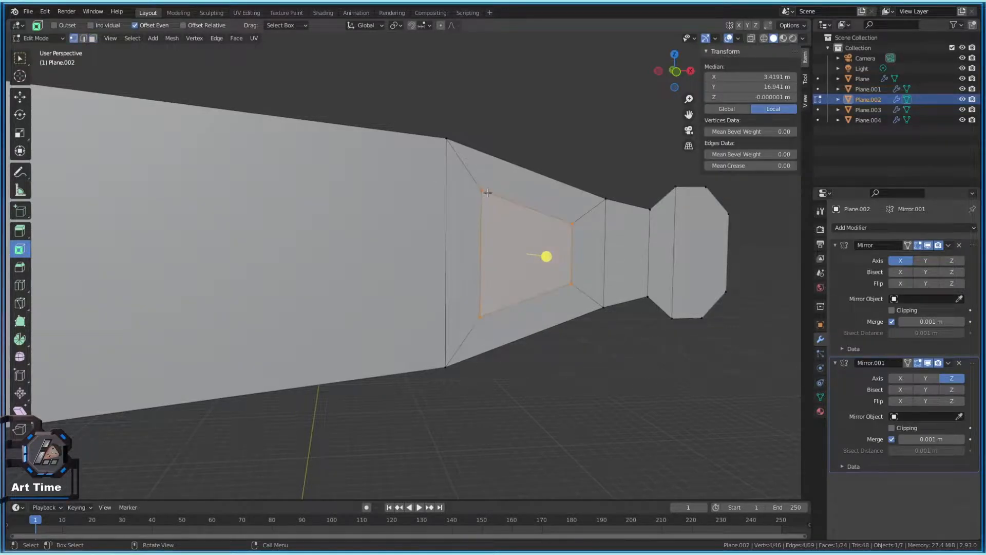
pyautogui.click(483, 189)
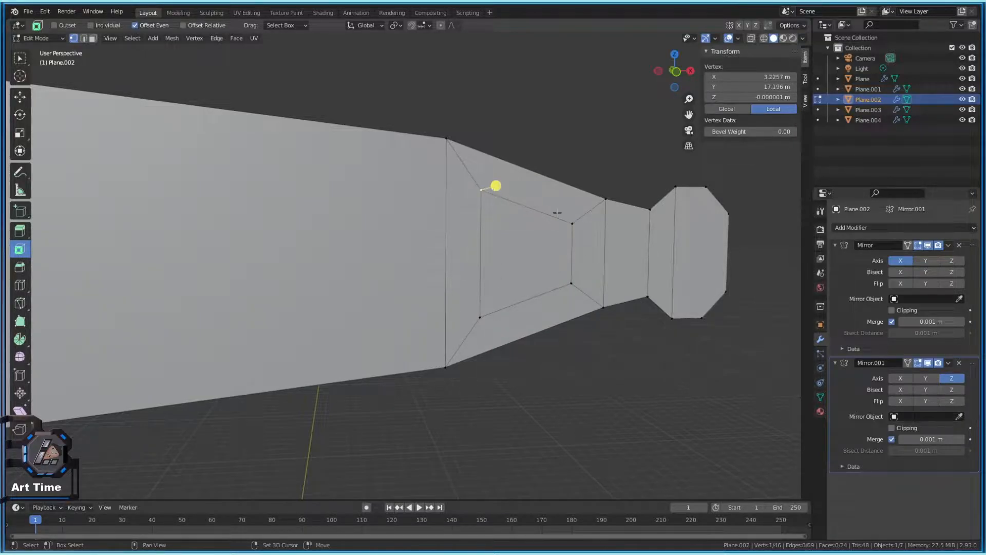
pyautogui.keyDown('shift'); pyautogui.click(572, 223); pyautogui.keyUp('shift')
pyautogui.rightClick(514, 208)
pyautogui.click(503, 211)
pyautogui.click(526, 251)
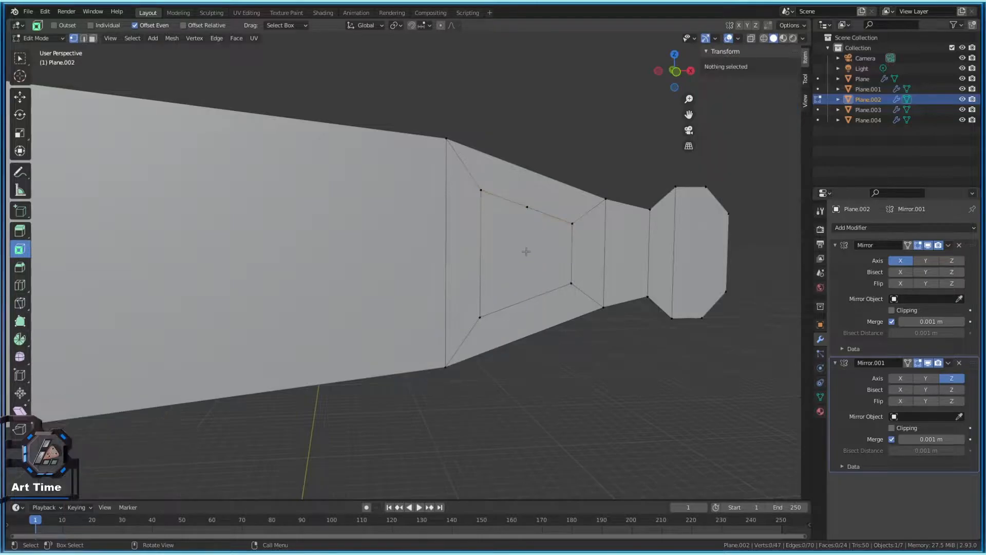
# Delete the inset face and fill the resulting opening with a new face
pyautogui.click(525, 248)
pyautogui.press('x')
pyautogui.click(516, 250)
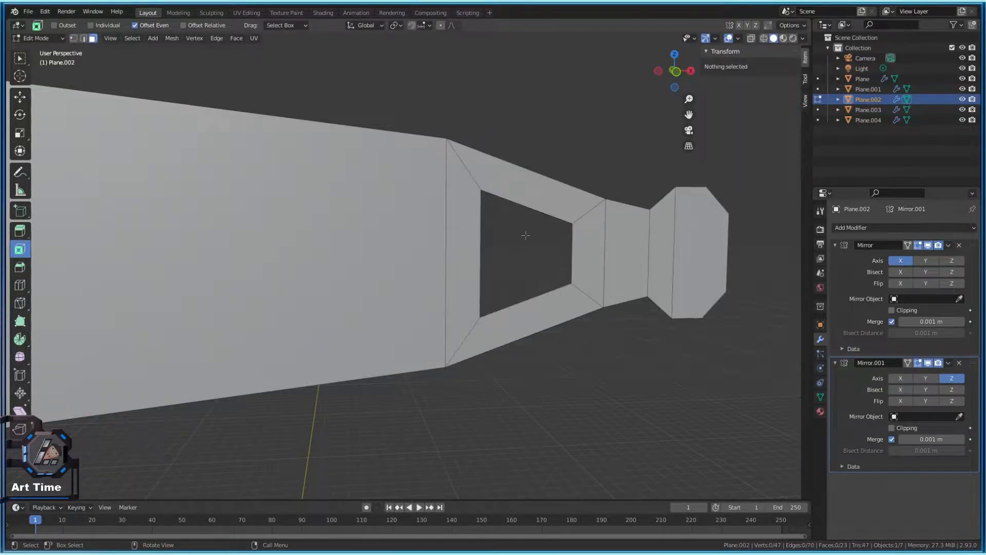
pyautogui.keyDown('alt'); pyautogui.click(547, 205); pyautogui.keyUp('alt')
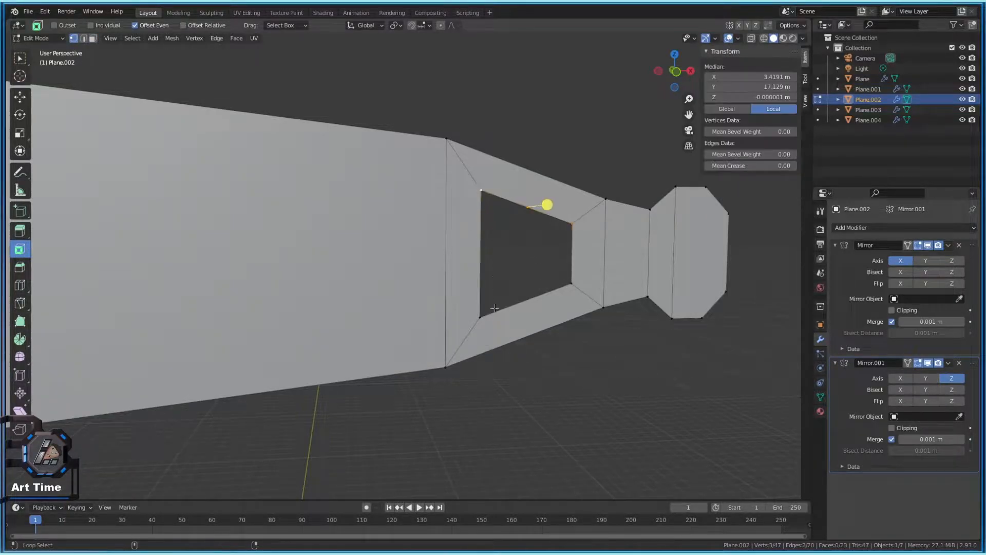
pyautogui.press('f')
pyautogui.click(524, 253)
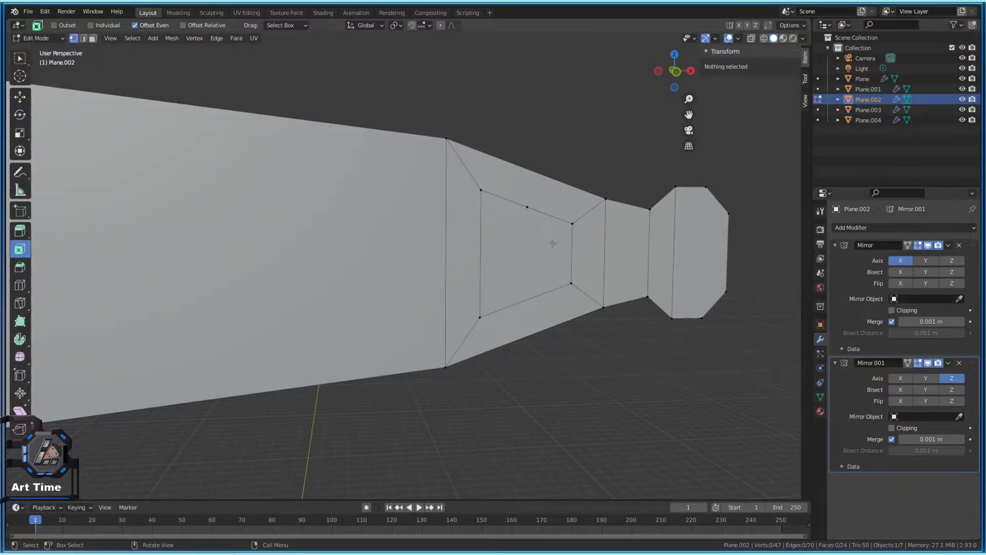
# Try subdividing the refilled face with an adjusted number of cuts and undo the subdivision
pyautogui.press('3')
pyautogui.click(524, 247)
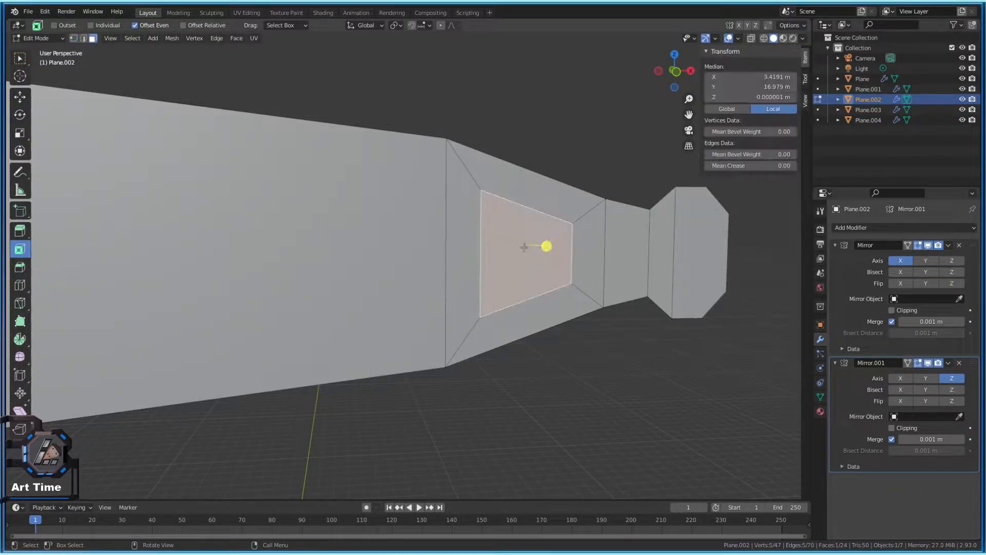
pyautogui.rightClick(538, 216)
pyautogui.click(536, 236)
pyautogui.moveTo(136, 419); pyautogui.dragTo(154, 419)
pyautogui.hotkey('ctrl', 'z')
pyautogui.hotkey('ctrl', 'z')
pyautogui.hotkey('ctrl', 'z')
pyautogui.hotkey('ctrl', 'shift', 'z')
pyautogui.hotkey('ctrl', 'shift', 'z')
pyautogui.press('1')
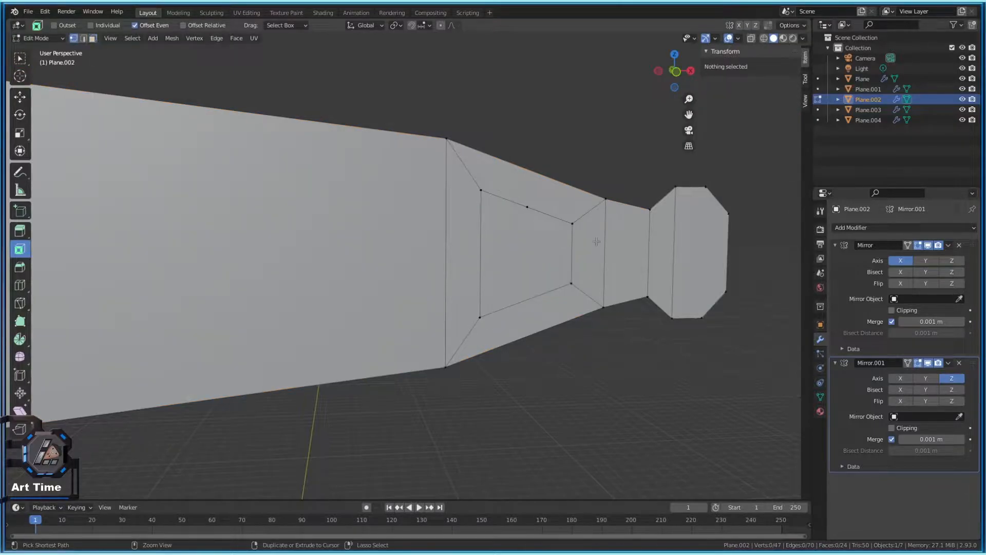
# Dissolve the midpoint vertex on the upper edge of the inner crossguard face
pyautogui.hotkey('ctrl', 'z')
pyautogui.hotkey('ctrl', 'shift', 'z')
pyautogui.click(561, 256)
pyautogui.click(532, 206)
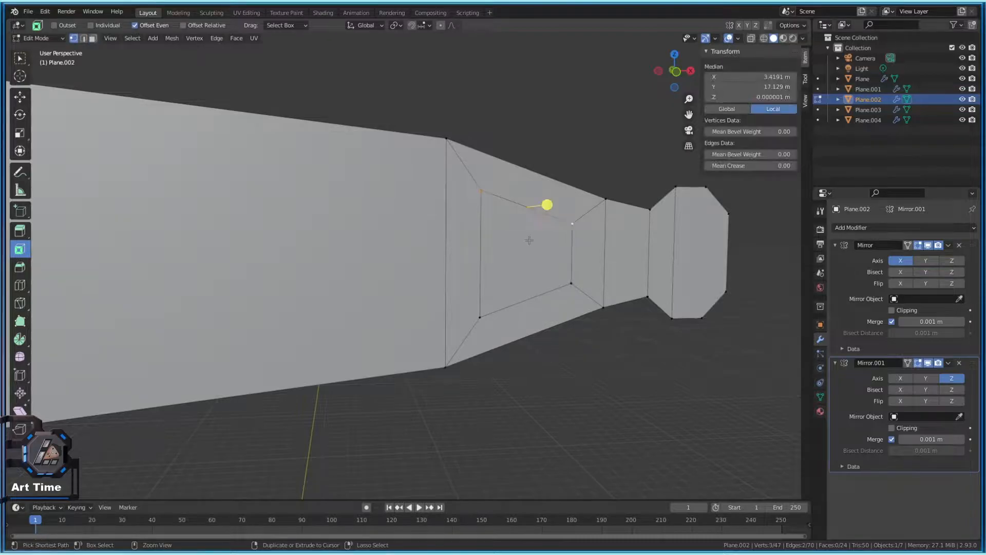
pyautogui.hotkey('ctrl', 'x')
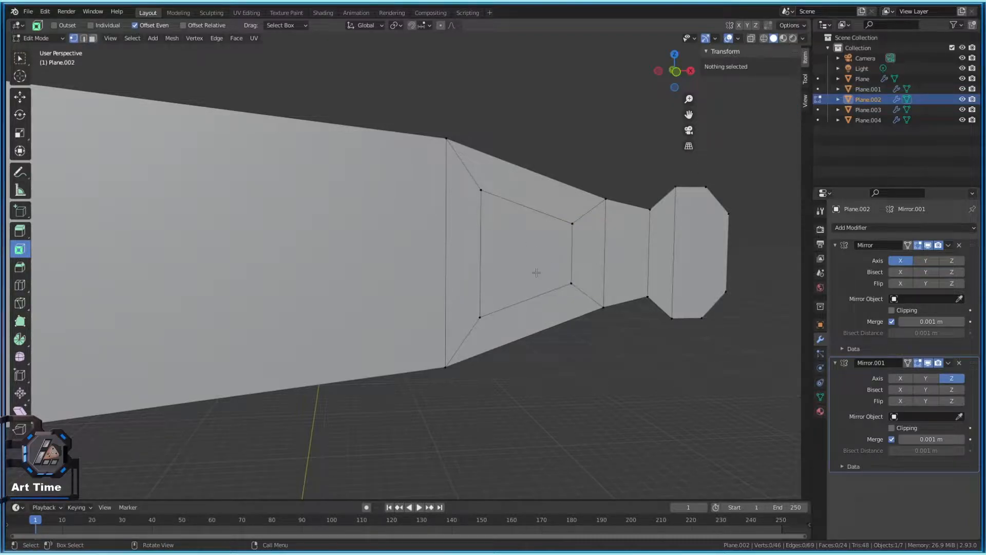
# Subdivide the inset crossguard face with 10 cuts
pyautogui.press('3')
pyautogui.click(546, 256)
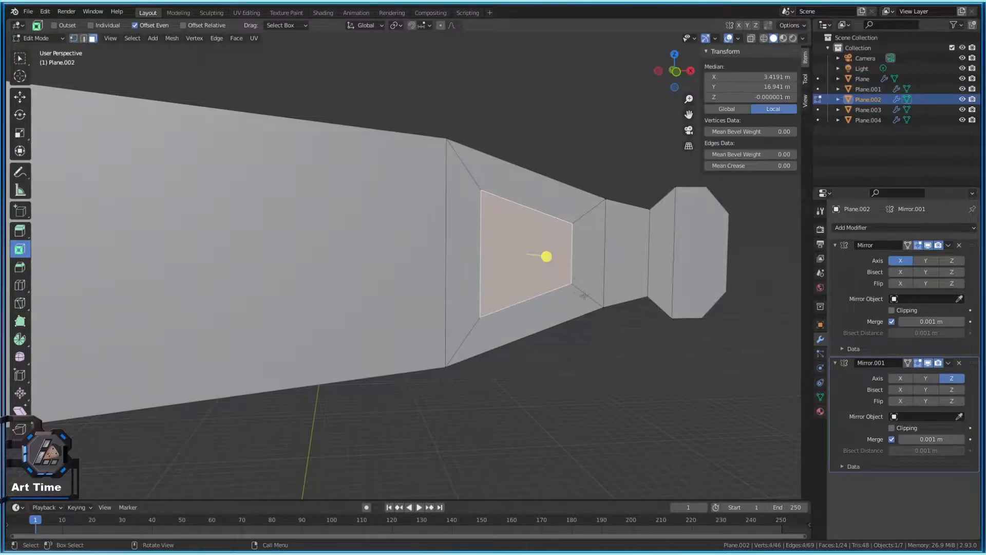
pyautogui.press('KP_Decimal')
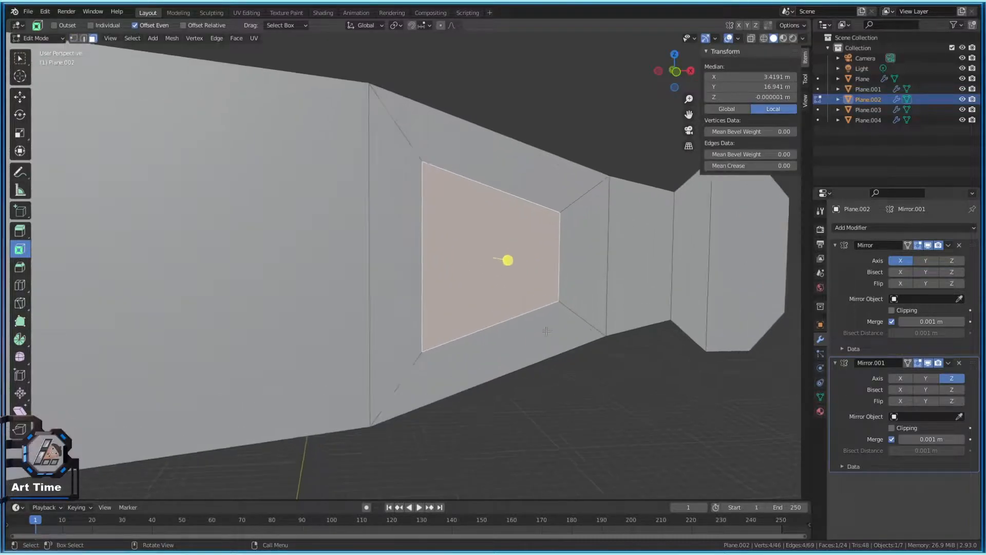
pyautogui.rightClick(383, 237)
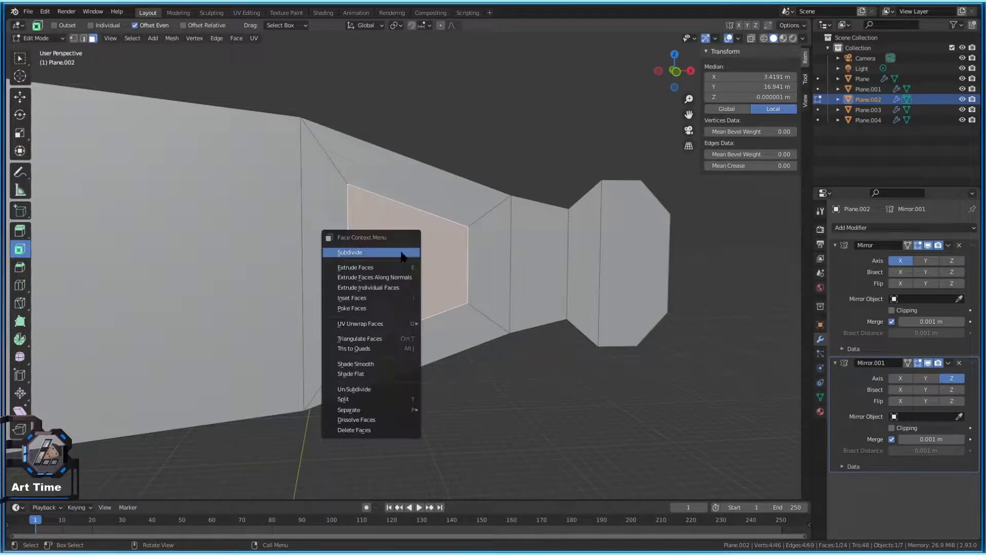
pyautogui.click(404, 257)
pyautogui.write('10')
pyautogui.press('Return')
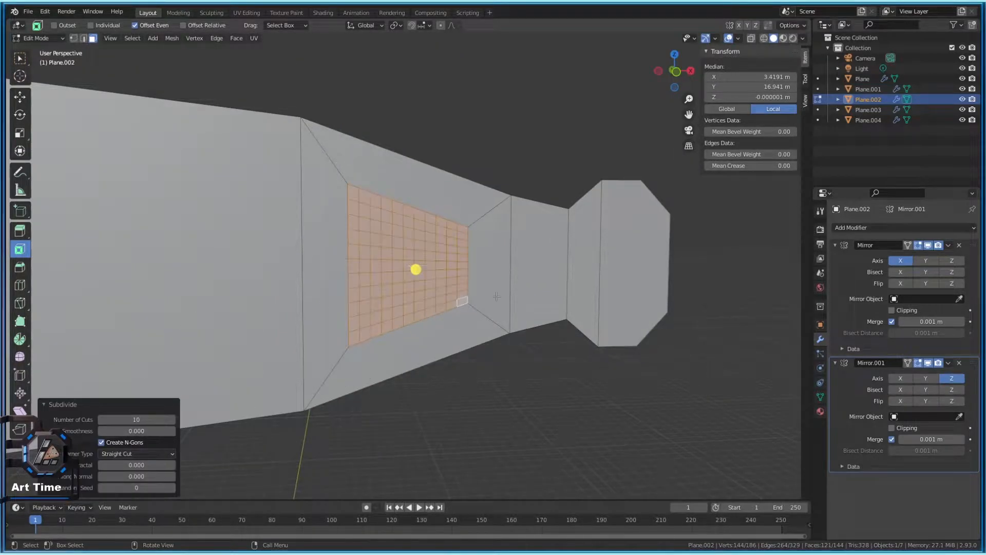
# Round the subdivided patch with To Sphere at factor 1 and delete its faces to leave a circular opening
pyautogui.press('F3')
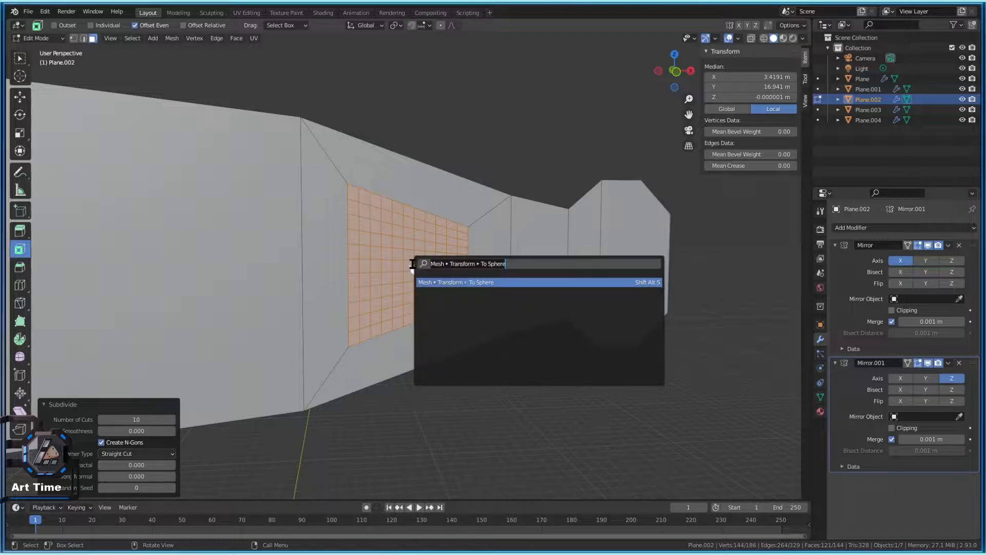
pyautogui.click(502, 280)
pyautogui.click(445, 380)
pyautogui.scroll(-3, 445, 380)
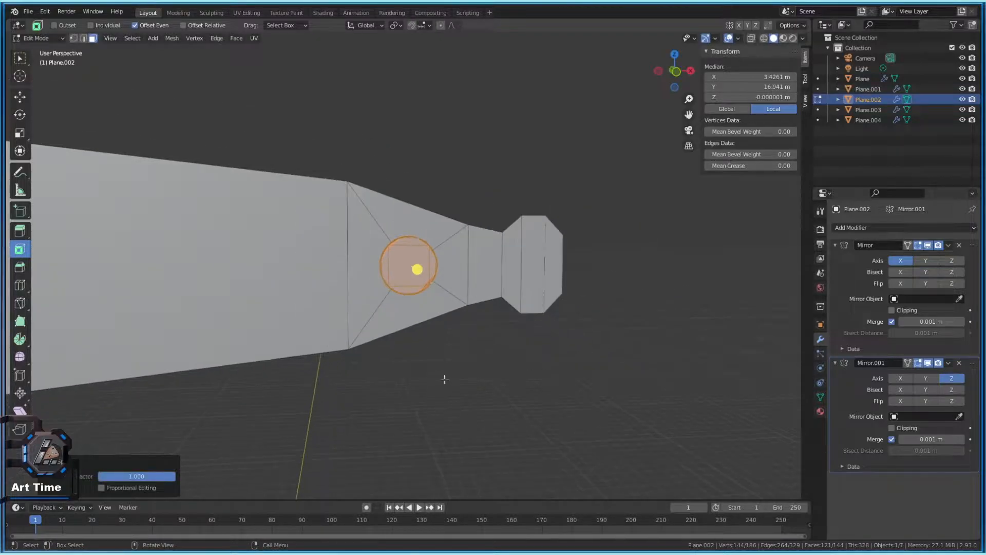
pyautogui.moveTo(445, 380); pyautogui.dragTo(411, 355, button='middle')
pyautogui.scroll(2, 411, 354)
pyautogui.press('x')
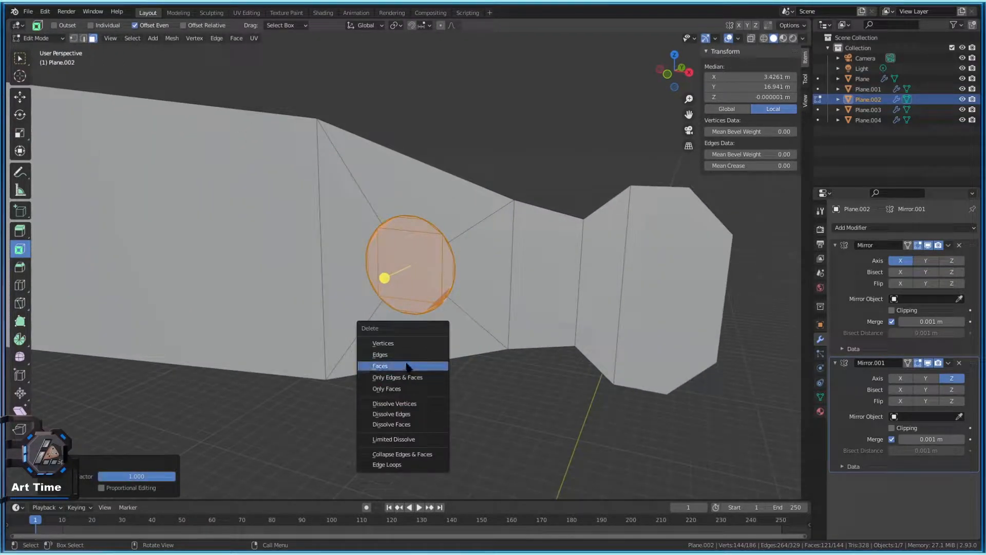
pyautogui.click(406, 366)
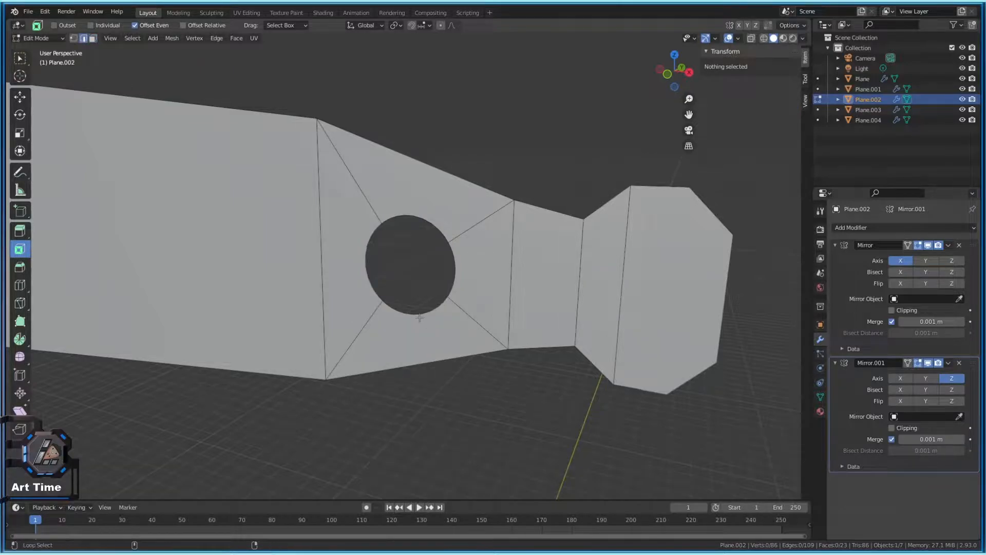
# Scale up the circular opening's edge loop and extrude it inward as a thin ring of faces around the hole
pyautogui.keyDown('alt'); pyautogui.click(385, 323); pyautogui.keyUp('alt')
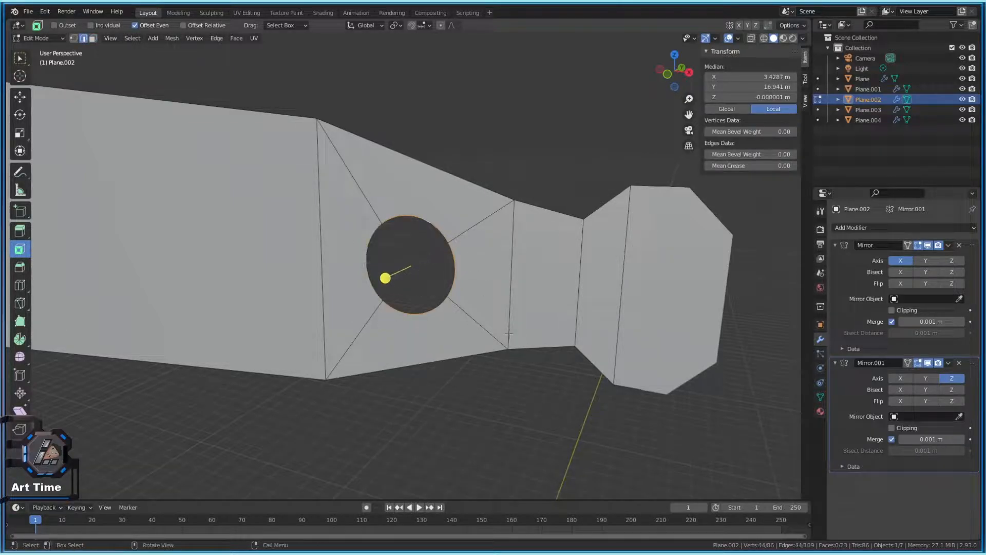
pyautogui.press('s')
pyautogui.click(587, 401)
pyautogui.press('e')
pyautogui.press('s')
pyautogui.click(519, 372)
pyautogui.scroll(1, 516, 371)
pyautogui.moveTo(503, 336); pyautogui.dragTo(431, 319, button='middle')
pyautogui.scroll(-3, 486, 334)
pyautogui.press('Tab')
pyautogui.press('Tab')
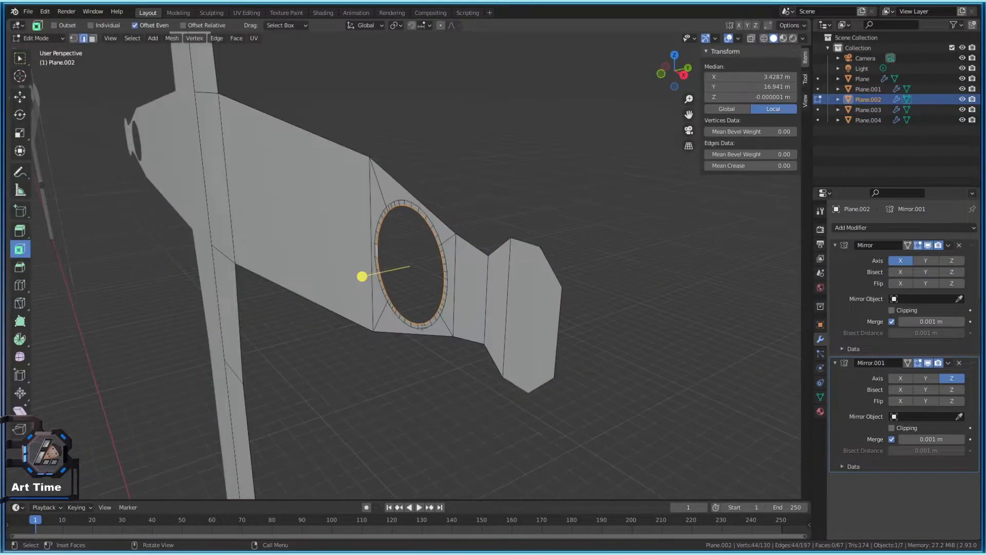
# Extrude the circular opening's inner edge loop about 0.168 m outward along negative Y to form a cylindrical rim
pyautogui.scroll(2, 434, 319)
pyautogui.press('e')
pyautogui.press('Escape')
pyautogui.press('g')
pyautogui.press('y')
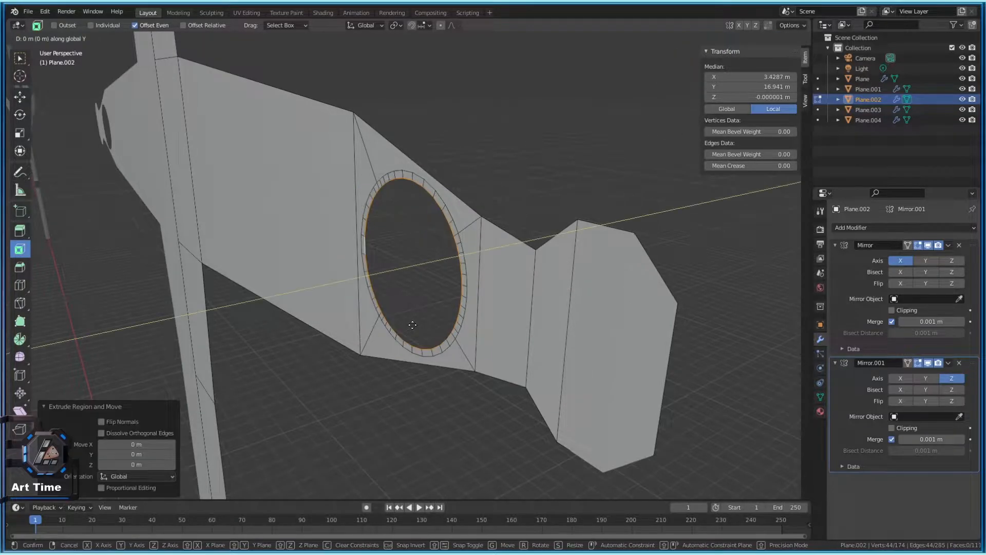
pyautogui.click(396, 291)
# Try to taper the cylindrical rim by scaling down its outer edge loop, check the shape, and undo the scaling
pyautogui.press('s')
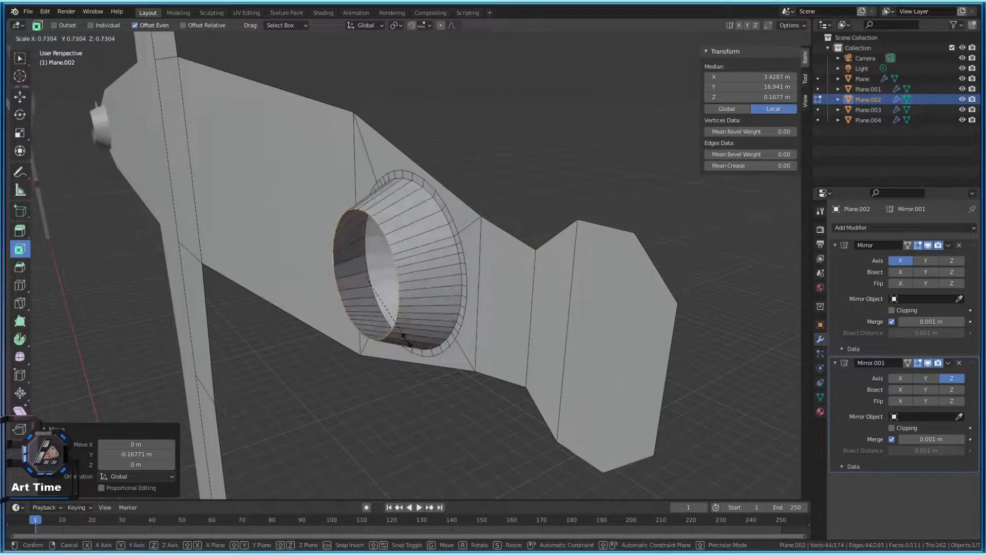
pyautogui.click(386, 322)
pyautogui.press('Tab')
pyautogui.scroll(-4, 403, 380)
pyautogui.moveTo(402, 386); pyautogui.dragTo(410, 360, button='middle')
pyautogui.scroll(-4, 410, 360)
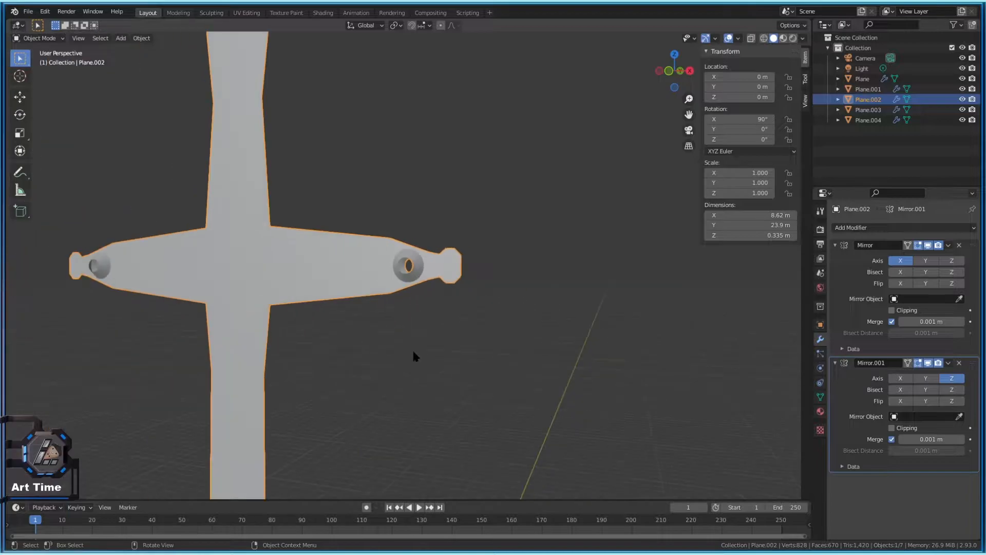
pyautogui.scroll(4, 411, 359)
pyautogui.hotkey('ctrl', 'z')
pyautogui.hotkey('ctrl', 'z')
# Shorten the raised rim by moving its outer edge loop back about 0.1 m along Y
pyautogui.scroll(3, 446, 300)
pyautogui.moveTo(454, 304); pyautogui.dragTo(468, 253, button='middle')
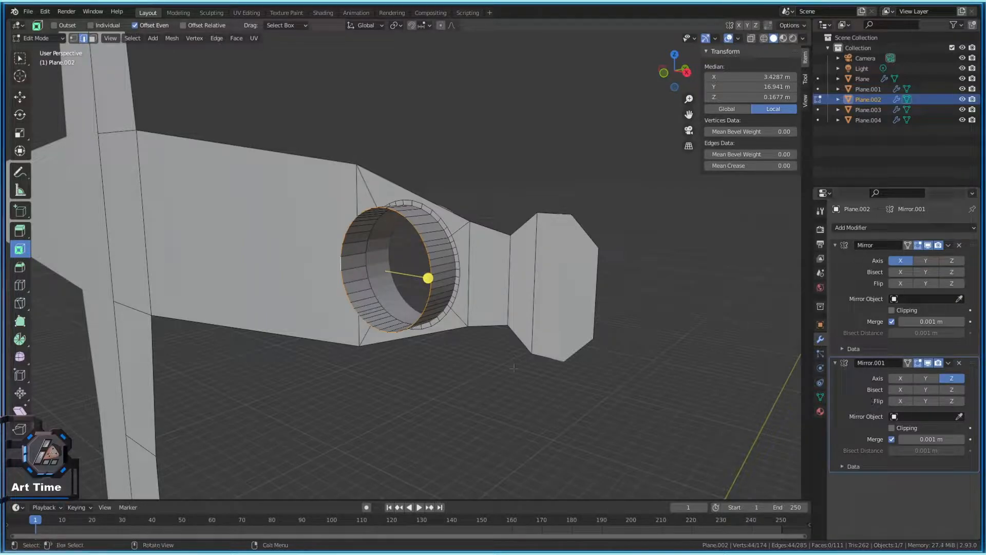
pyautogui.press('s')
pyautogui.rightClick(479, 311)
pyautogui.press('g')
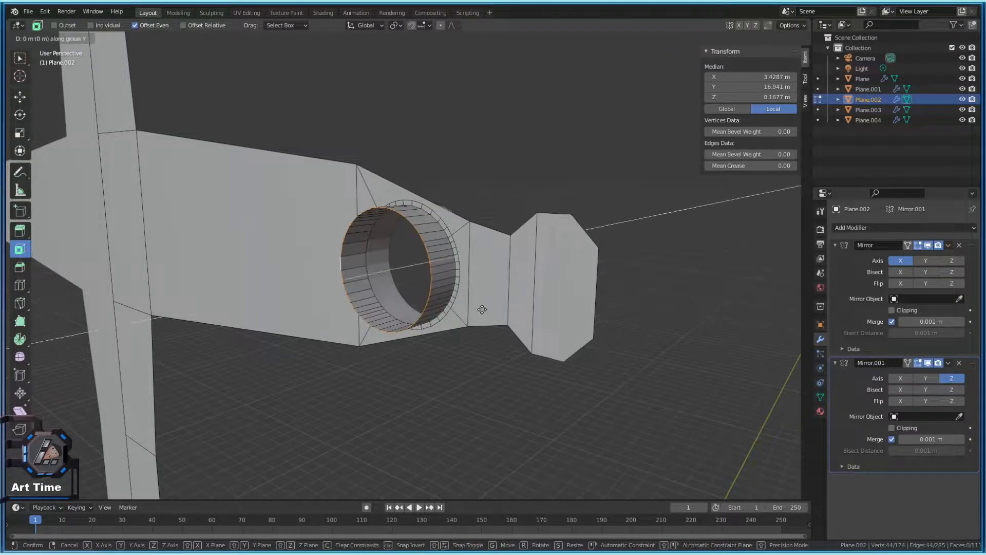
pyautogui.press('y')
pyautogui.click(492, 307)
# Extrude the rim's outer edge loop inward at scale 0.731 and fill the remaining hole with a face
pyautogui.scroll(2, 493, 307)
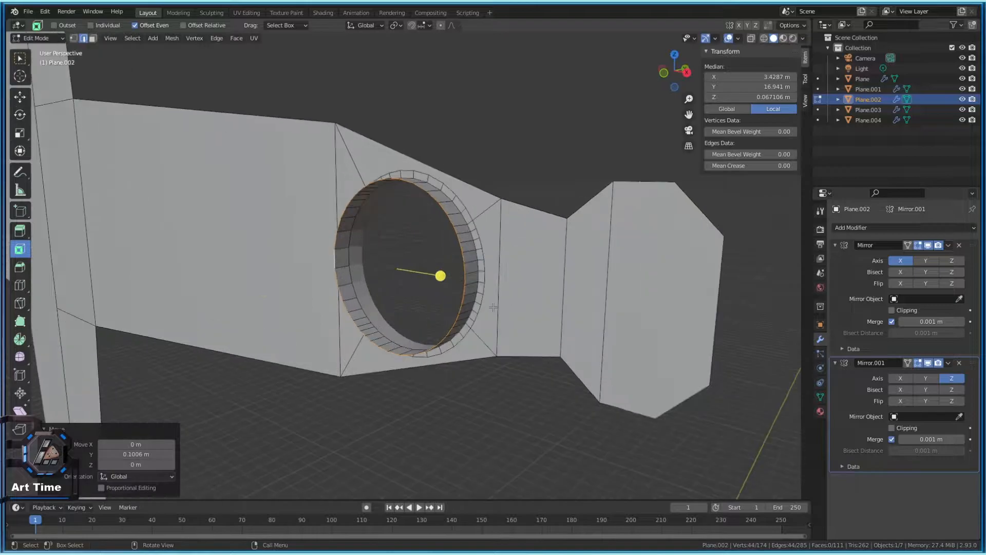
pyautogui.press('e')
pyautogui.rightClick(565, 399)
pyautogui.press('s')
pyautogui.click(516, 363)
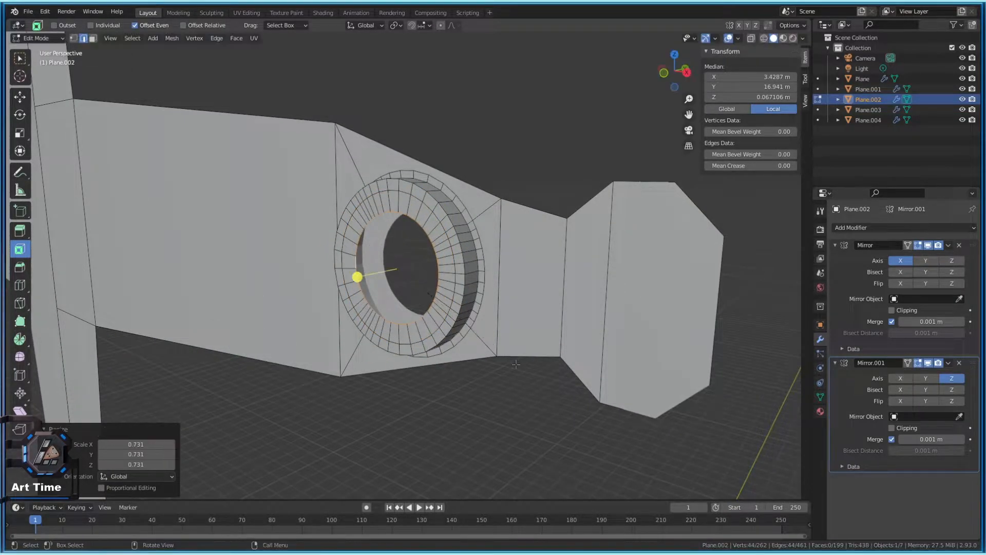
pyautogui.press('f')
# Try recessing the circular cap face with a slight extrusion, check the crossguard, and undo the extrusion
pyautogui.scroll(-4, 507, 384)
pyautogui.scroll(3, 508, 383)
pyautogui.press('e')
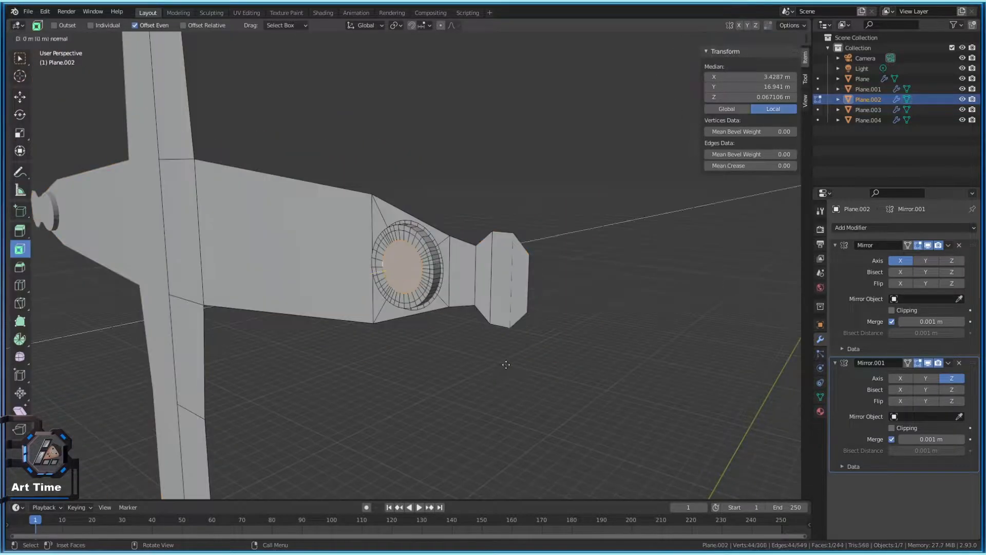
pyautogui.click(512, 363)
pyautogui.press('Tab')
pyautogui.scroll(-3, 463, 381)
pyautogui.moveTo(461, 380); pyautogui.dragTo(483, 350, button='middle')
pyautogui.press('Tab')
pyautogui.press('Tab')
pyautogui.press('Tab')
pyautogui.scroll(2, 455, 311)
pyautogui.press('x')
pyautogui.click(411, 270)
pyautogui.moveTo(411, 271); pyautogui.dragTo(464, 319, button='middle')
pyautogui.press('Tab')
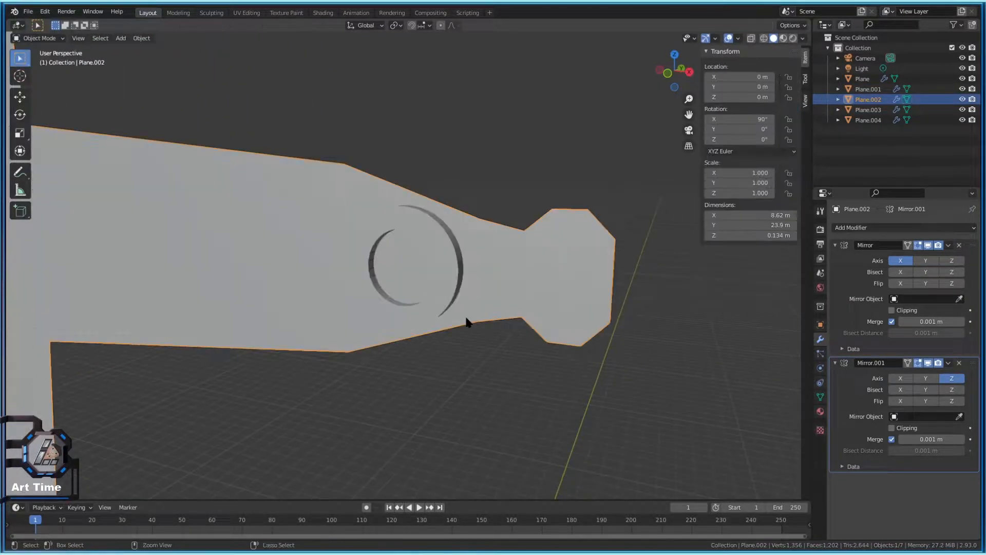
pyautogui.press('Tab')
pyautogui.scroll(3, 467, 321)
pyautogui.hotkey('ctrl', 'z')
pyautogui.press('s')
pyautogui.rightClick(445, 312)
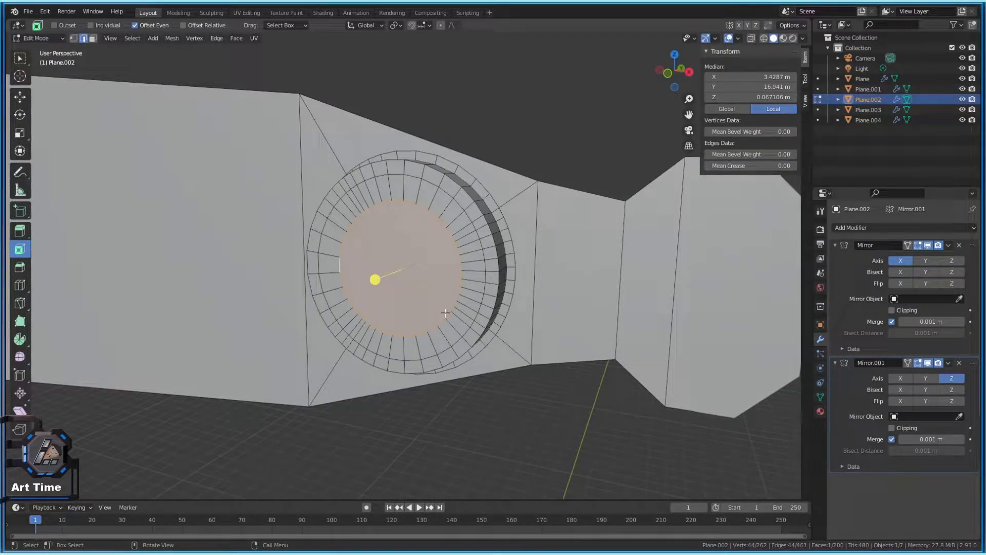
# Try pushing the circular cap face into the rim by extruding it along its normal and moving it along Y
pyautogui.press('e')
pyautogui.click(452, 311)
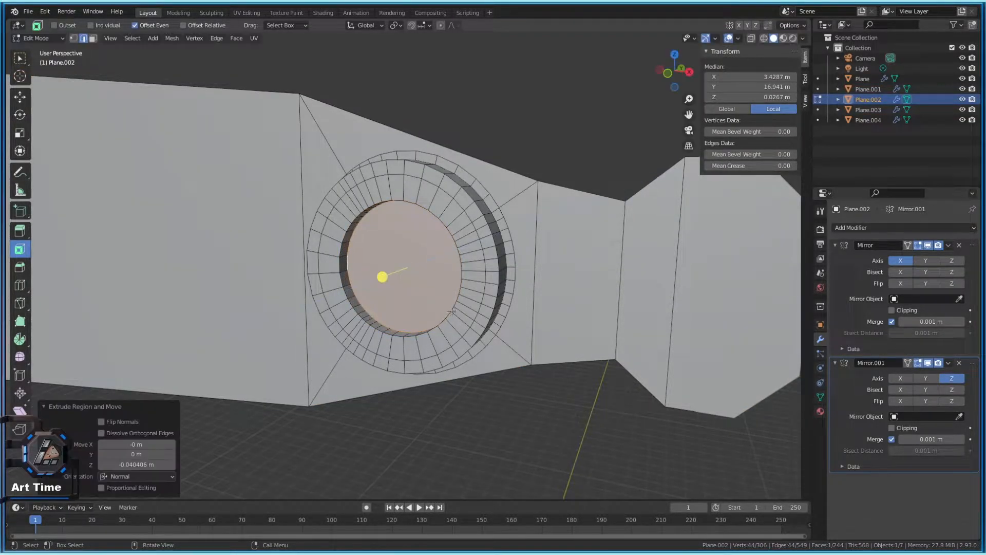
pyautogui.press('g')
pyautogui.press('y')
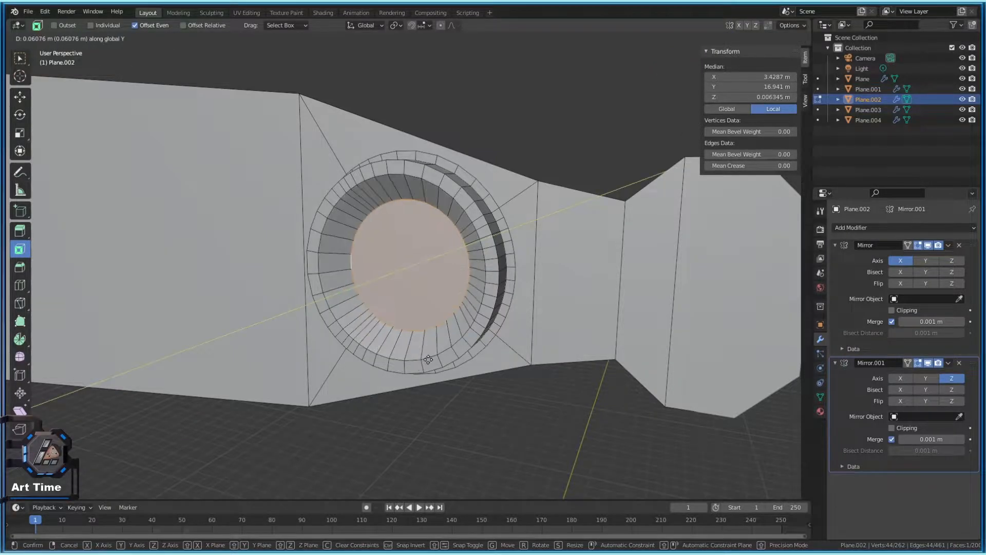
pyautogui.click(420, 361)
# Extrude the circular cap face inward along Y and delete it to reopen the hole with an inner wall
pyautogui.press('e')
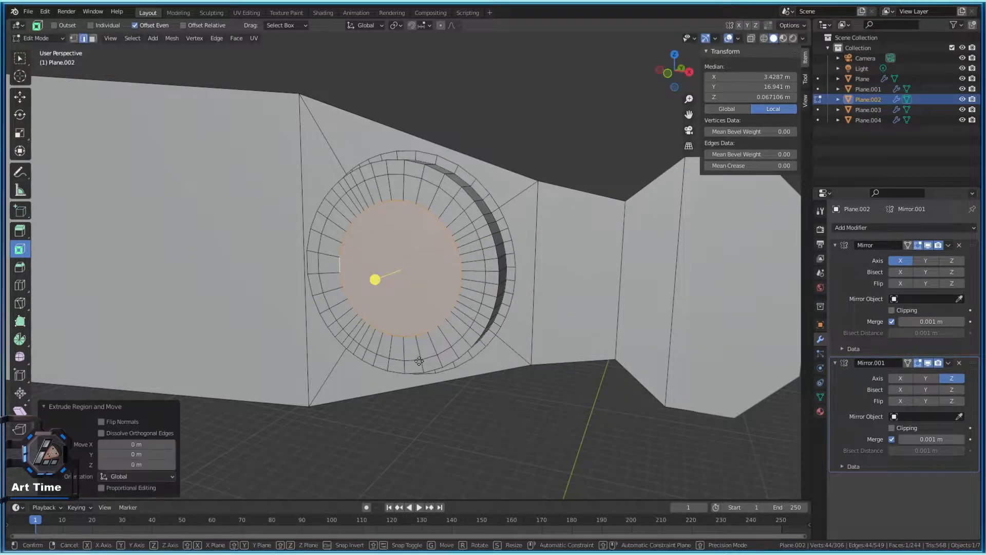
pyautogui.press('x')
pyautogui.press('y')
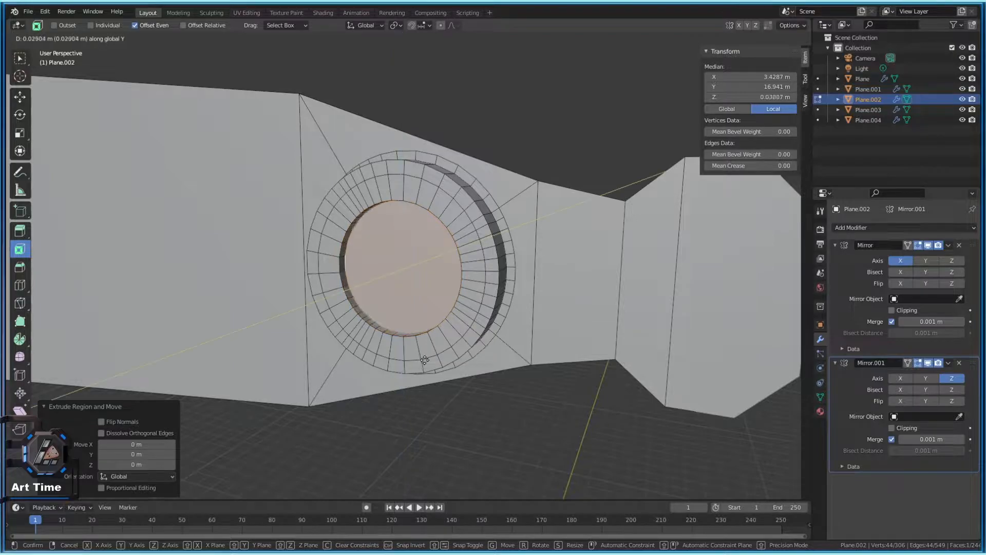
pyautogui.click(437, 363)
pyautogui.press('x')
pyautogui.click(439, 357)
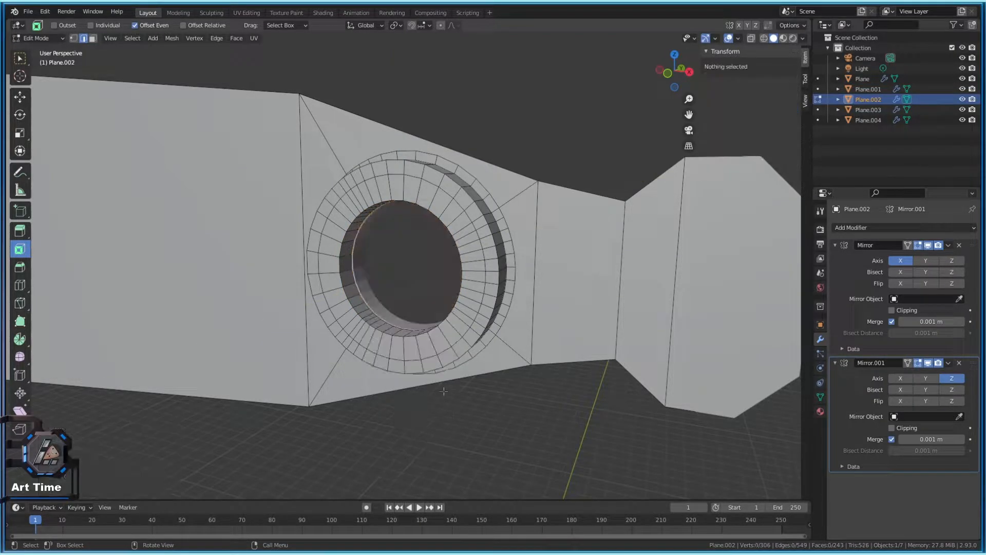
# Select the whole sword mesh and extrude it about 0.06 m along its normal to give it thickness
pyautogui.press('Tab')
pyautogui.scroll(-4, 434, 393)
pyautogui.moveTo(434, 395); pyautogui.dragTo(379, 388, button='middle')
pyautogui.press('Tab')
pyautogui.scroll(3, 435, 351)
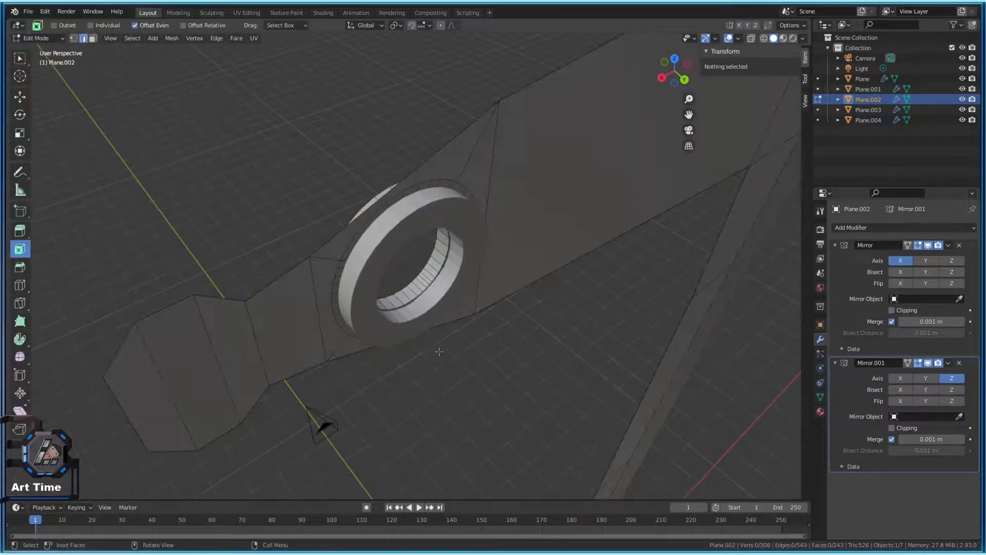
pyautogui.moveTo(446, 354); pyautogui.dragTo(411, 257, button='middle')
pyautogui.press('Tab')
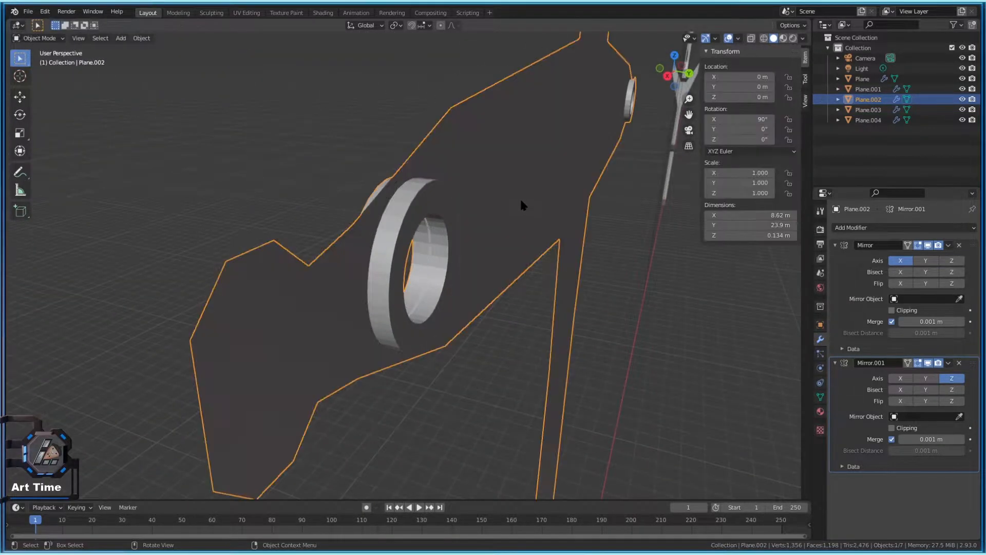
pyautogui.press('Tab')
pyautogui.press('a')
pyautogui.press('e')
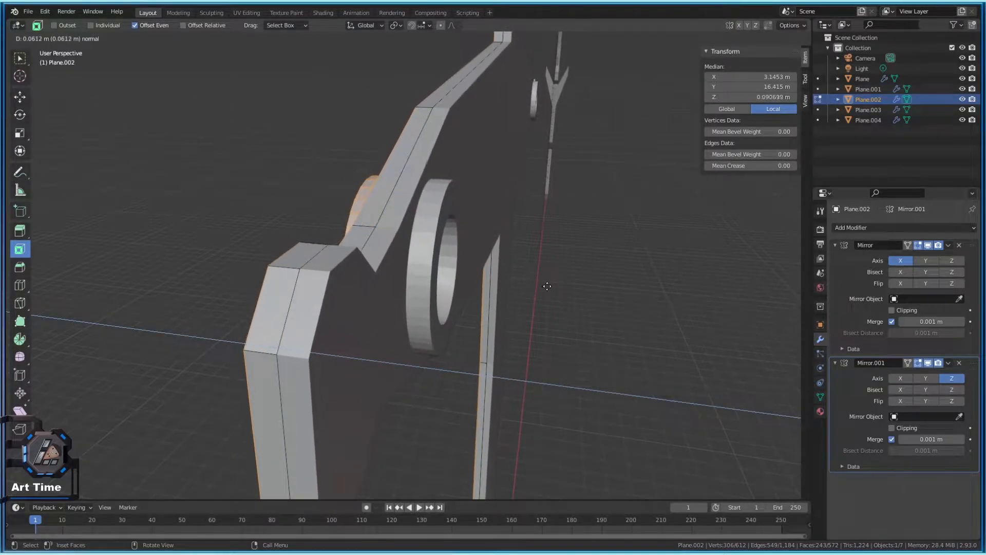
pyautogui.click(512, 316)
# Shade the thickened sword smooth and add a Bevel modifier to it
pyautogui.press('Tab')
pyautogui.moveTo(512, 316); pyautogui.dragTo(427, 329, button='middle')
pyautogui.scroll(-5, 506, 310)
pyautogui.moveTo(537, 368); pyautogui.dragTo(493, 282, button='middle')
pyautogui.scroll(5, 493, 282)
pyautogui.press('Tab')
pyautogui.press('Tab')
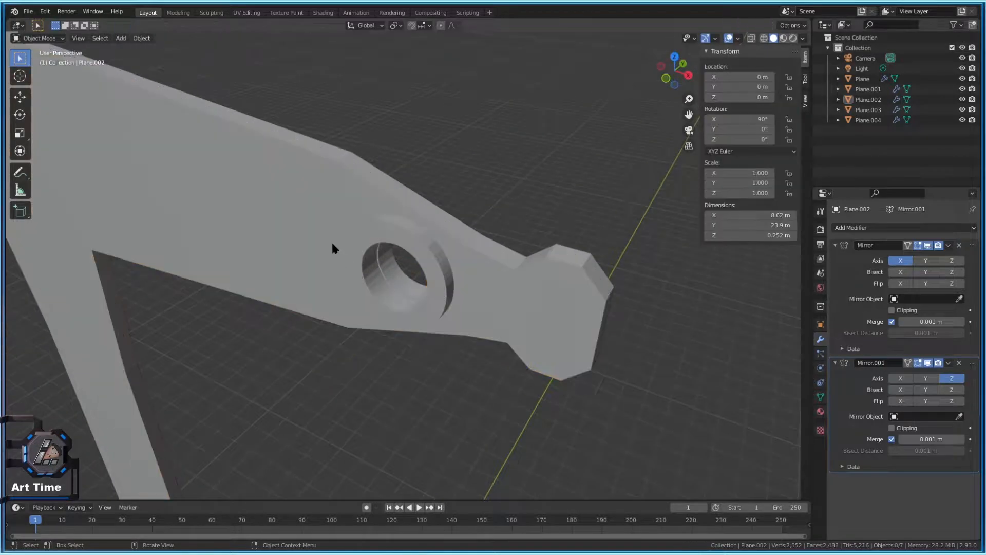
pyautogui.rightClick(364, 228)
pyautogui.click(369, 215)
pyautogui.moveTo(369, 216)
pyautogui.mouseDown(button='middle')
pyautogui.moveTo(451, 286)
pyautogui.moveTo(357, 307)
pyautogui.moveTo(578, 210)
pyautogui.mouseUp(button='middle')
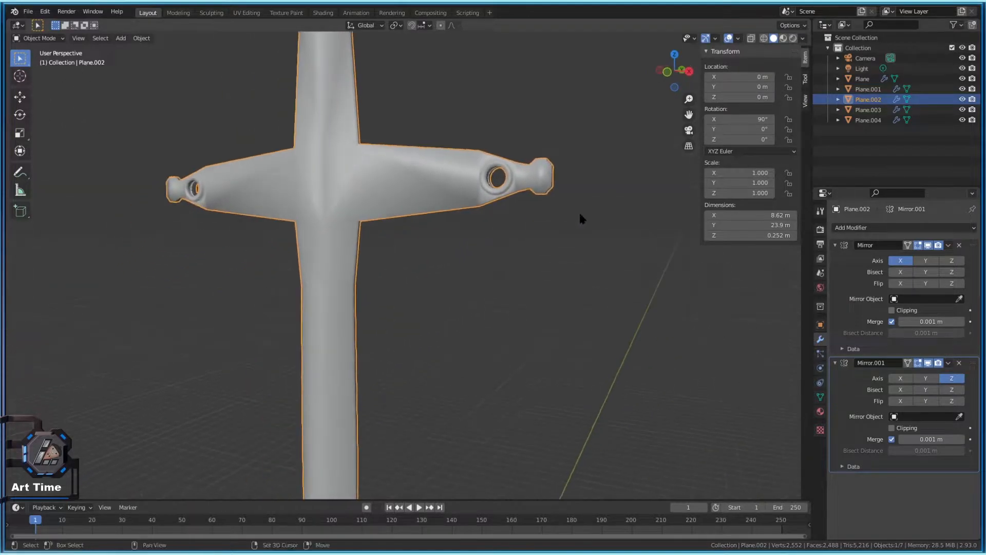
pyautogui.click(852, 228)
pyautogui.click(769, 268)
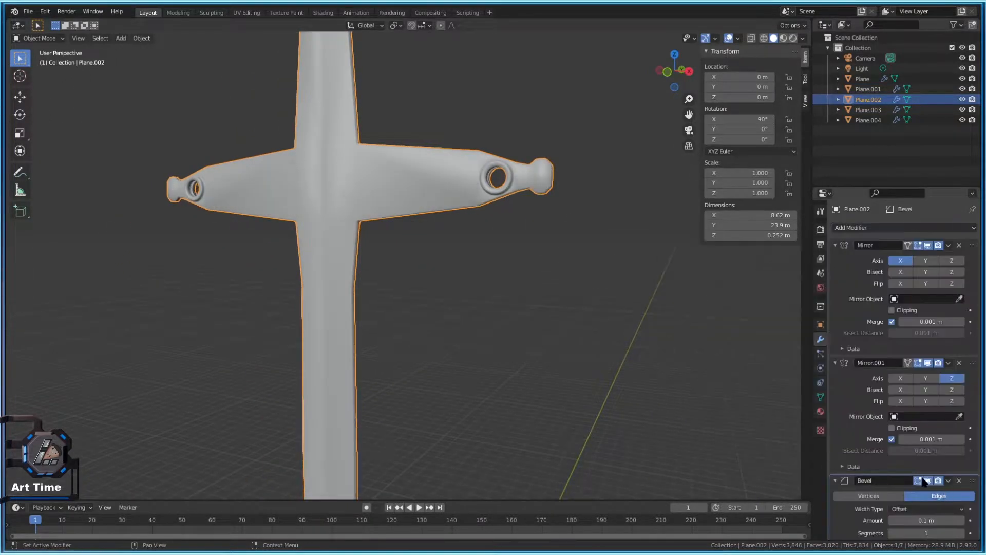
# Examine the bevelled sword's crossguard, blade and handle from several angles
pyautogui.scroll(-5, 904, 360)
pyautogui.scroll(3, 555, 236)
pyautogui.moveTo(555, 236)
pyautogui.mouseDown(button='middle')
pyautogui.moveTo(511, 239)
pyautogui.moveTo(493, 259)
pyautogui.moveTo(344, 252)
pyautogui.moveTo(567, 235)
pyautogui.moveTo(435, 269)
pyautogui.moveTo(456, 228)
pyautogui.moveTo(435, 160)
pyautogui.mouseUp(button='middle')
pyautogui.scroll(-5, 567, 232)
pyautogui.scroll(3, 526, 332)
pyautogui.scroll(2, 469, 302)
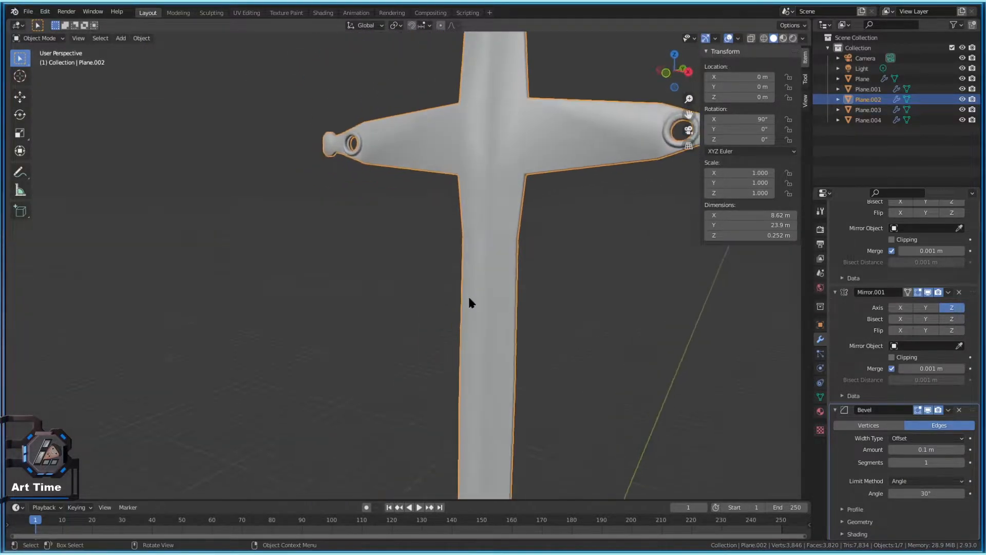
pyautogui.scroll(-5, 538, 269)
pyautogui.moveTo(537, 268); pyautogui.dragTo(530, 213, button='middle')
pyautogui.scroll(4, 531, 213)
pyautogui.moveTo(605, 200); pyautogui.dragTo(343, 151, button='middle')
# Examine the sword's mesh in edit mode, selecting the flat faces of the crossguard arm
pyautogui.press('Tab')
pyautogui.moveTo(367, 103); pyautogui.dragTo(385, 282, button='middle')
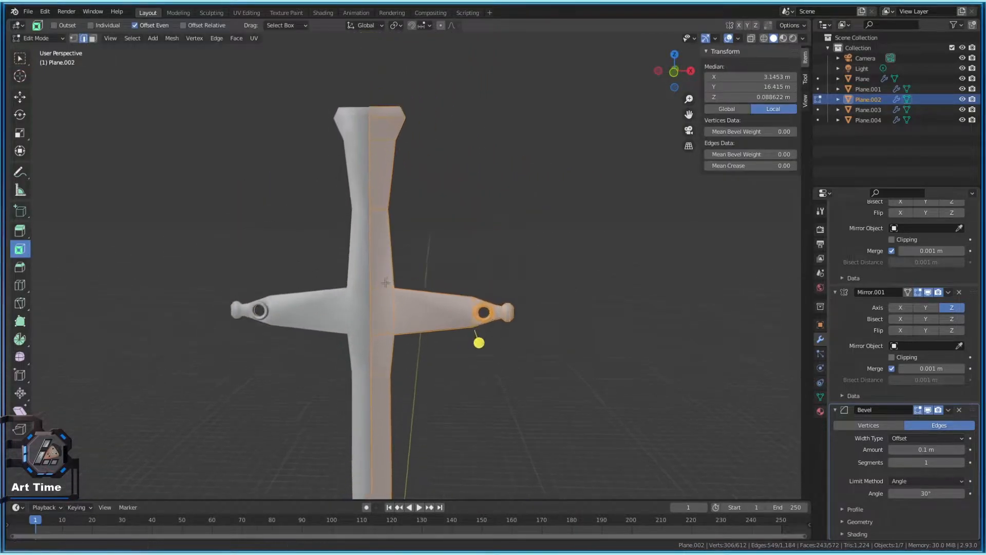
pyautogui.scroll(-2, 406, 235)
pyautogui.moveTo(406, 234); pyautogui.dragTo(456, 210, button='middle')
pyautogui.keyDown('shift'); pyautogui.moveTo(395, 253); pyautogui.dragTo(395, 356, button='middle'); pyautogui.keyUp('shift')
pyautogui.moveTo(500, 257); pyautogui.dragTo(379, 254, button='middle')
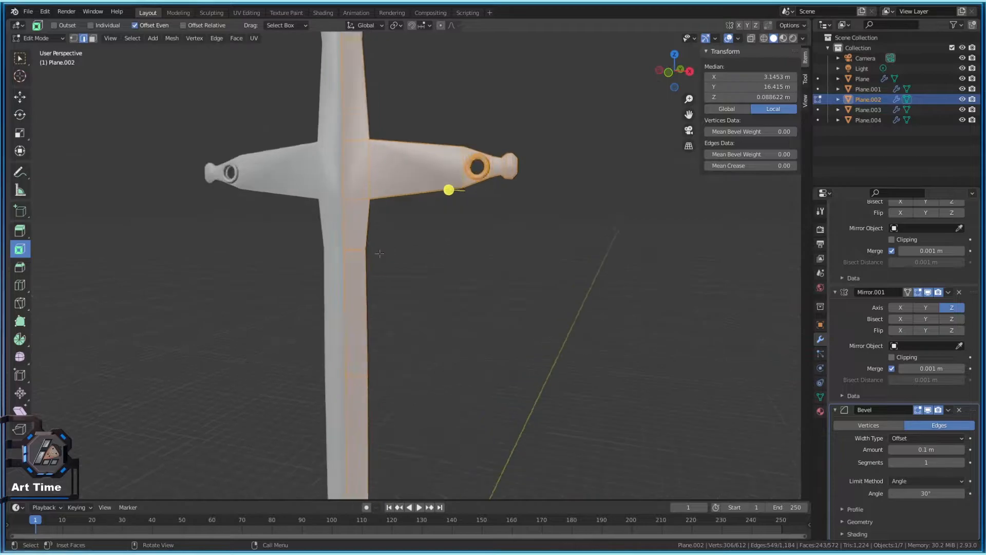
pyautogui.moveTo(449, 190); pyautogui.dragTo(414, 267, button='middle')
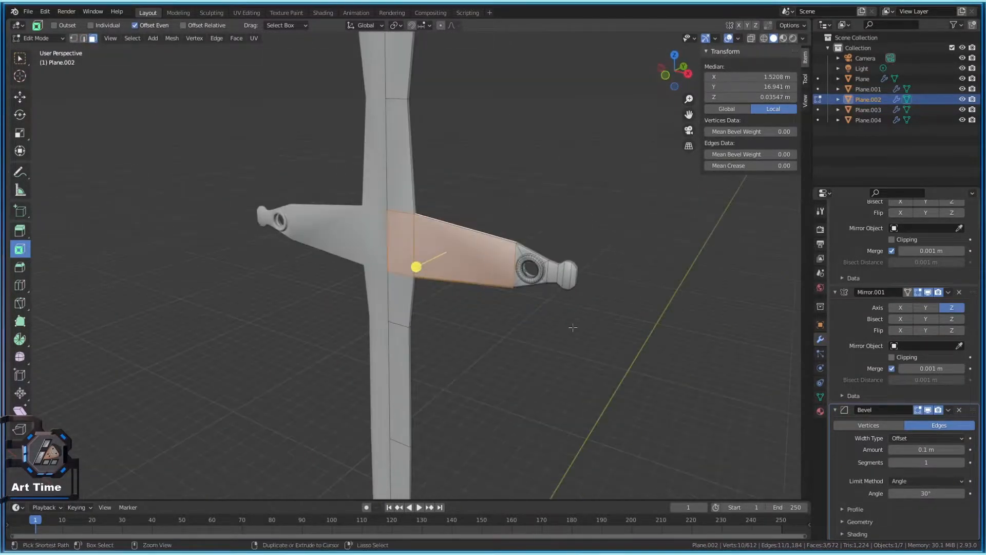
pyautogui.moveTo(529, 338); pyautogui.dragTo(577, 349, button='middle')
# Copy the bevelled sword object and undo back to the version without the Bevel modifier
pyautogui.press('Tab')
pyautogui.scroll(-4, 553, 320)
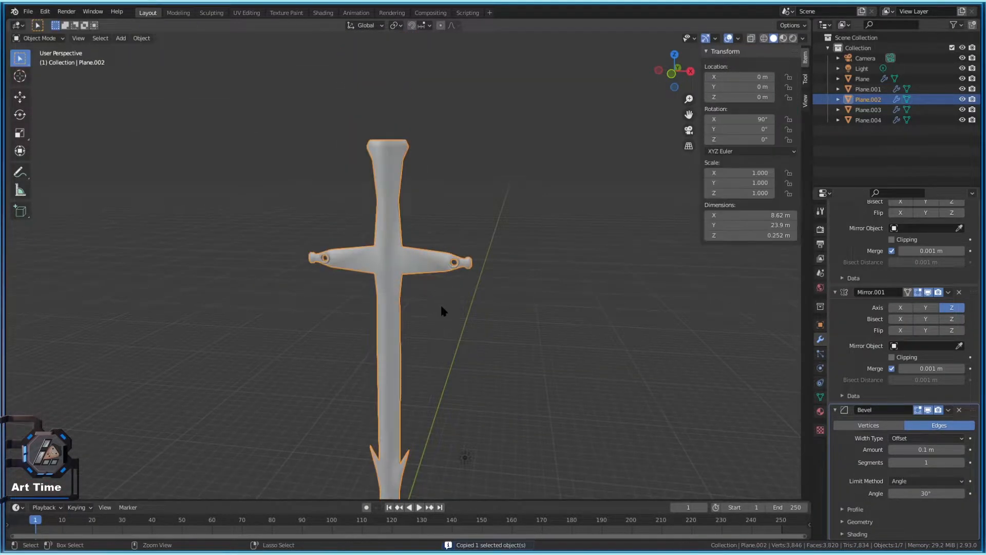
pyautogui.hotkey('ctrl', 'z')
pyautogui.moveTo(490, 291); pyautogui.dragTo(535, 273, button='middle')
pyautogui.press('a')
pyautogui.press('Tab')
pyautogui.hotkey('alt', 'a')
pyautogui.press('Tab')
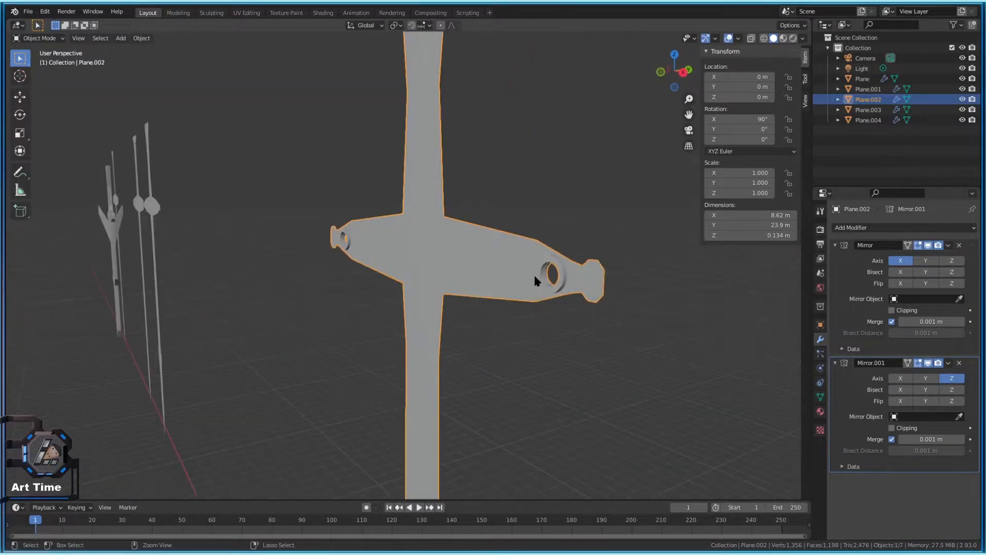
pyautogui.press('Tab')
pyautogui.press('Tab')
pyautogui.press('Tab')
pyautogui.press('Tab')
# Move the unbevelled sword about 19 m in the negative X direction and paste the copied bevelled sword
pyautogui.press('g')
pyautogui.press('y')
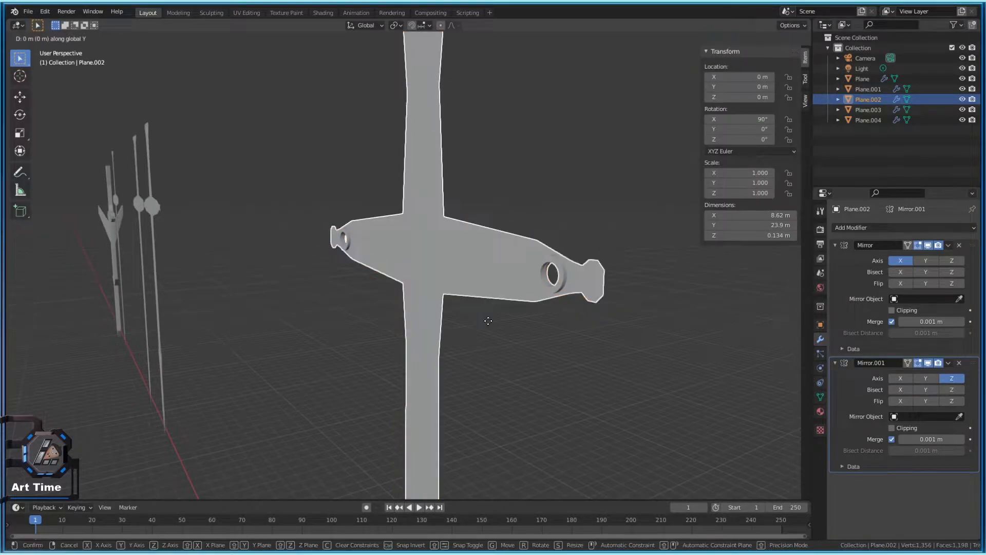
pyautogui.click(566, 200)
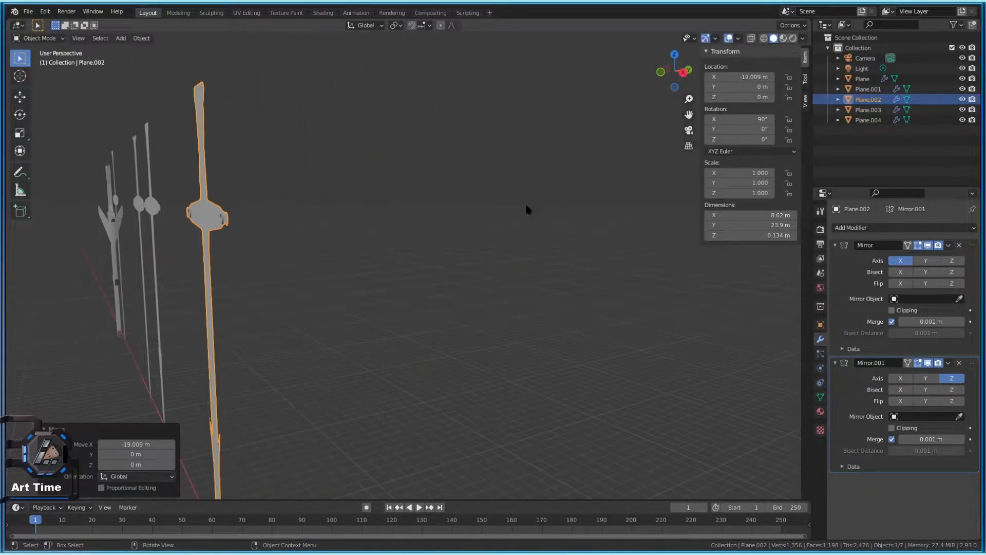
pyautogui.click(561, 359)
pyautogui.moveTo(561, 359); pyautogui.dragTo(478, 348, button='middle')
pyautogui.hotkey('ctrl', 'v')
# Extrude the two narrow side faces of the lower blade near the tip outward by about 0.26 m
pyautogui.moveTo(462, 269); pyautogui.dragTo(308, 307, button='middle')
pyautogui.press('Tab')
pyautogui.press('Tab')
pyautogui.press('Tab')
pyautogui.click(310, 306)
pyautogui.click(310, 310)
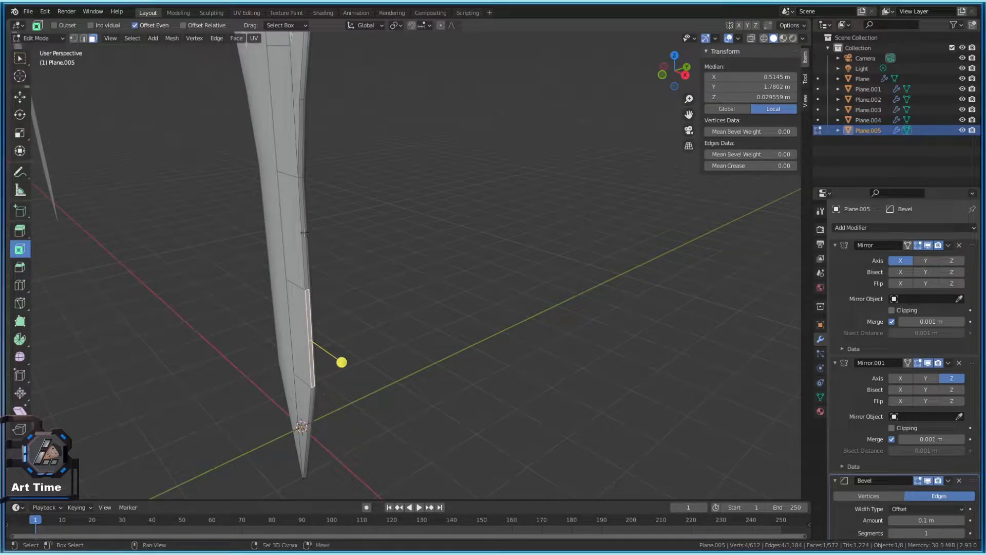
pyautogui.moveTo(319, 190); pyautogui.dragTo(321, 173, button='middle')
pyautogui.moveTo(361, 338)
pyautogui.mouseDown()
pyautogui.moveTo(365, 345)
pyautogui.moveTo(355, 339)
pyautogui.mouseUp()
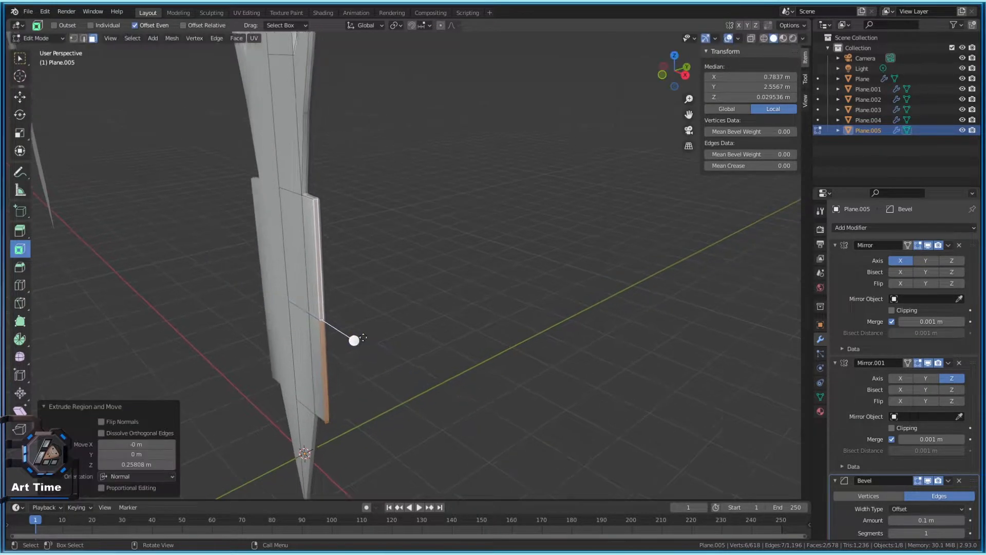
# Set the local Z median of the extruded section's outer edges to 0 to form a sharp edge
pyautogui.moveTo(354, 339); pyautogui.dragTo(310, 262, button='middle')
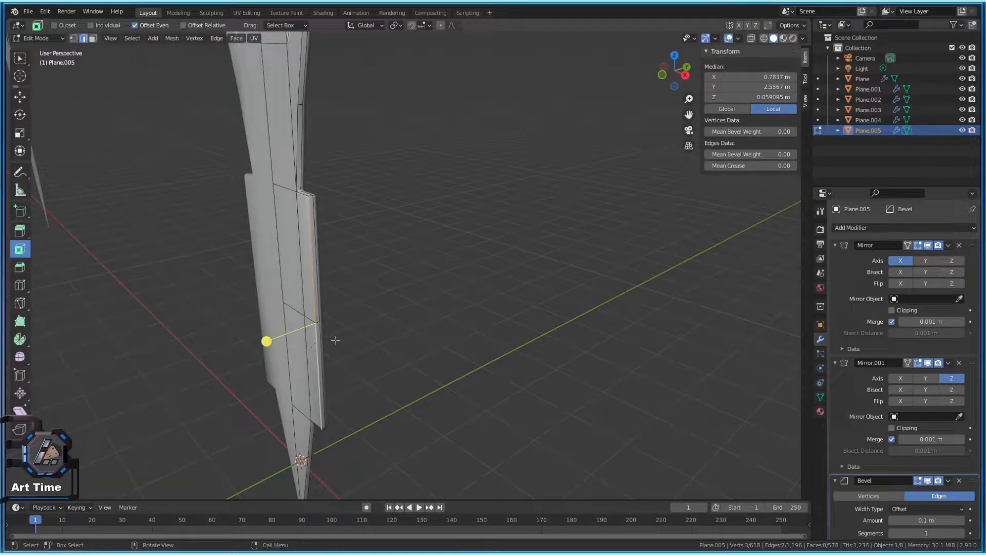
pyautogui.moveTo(330, 342); pyautogui.dragTo(494, 360, button='middle')
pyautogui.press('g')
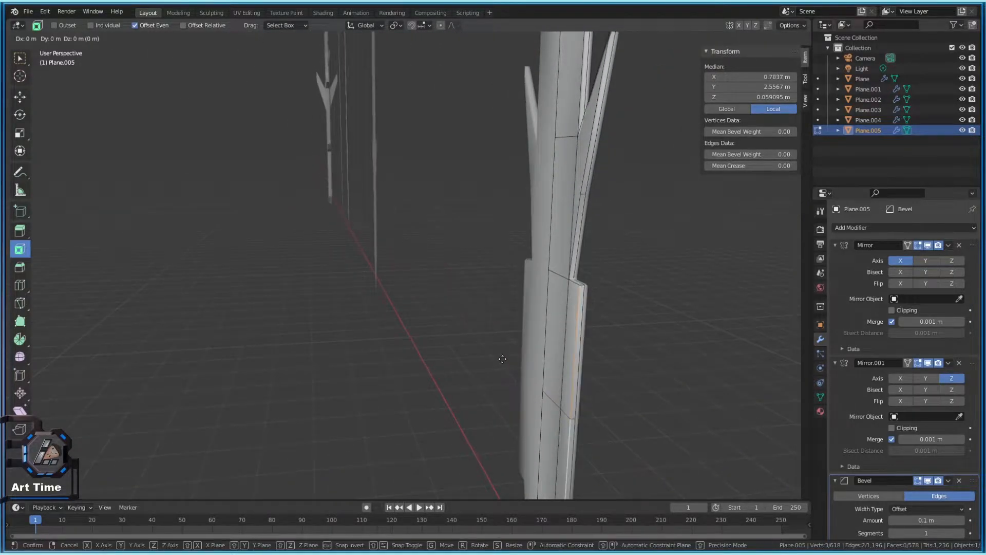
pyautogui.click(519, 424)
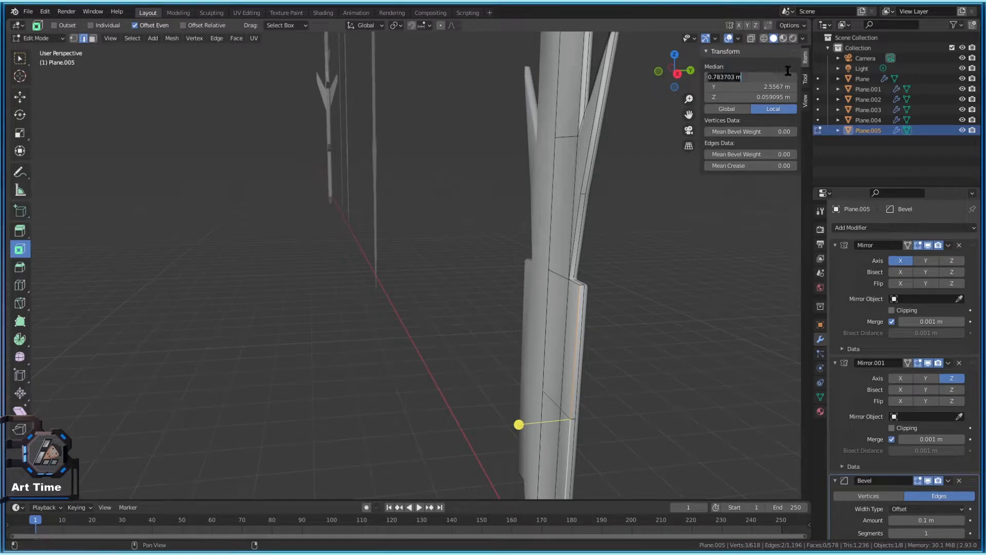
pyautogui.press('Return')
pyautogui.hotkey('ctrl', 'z')
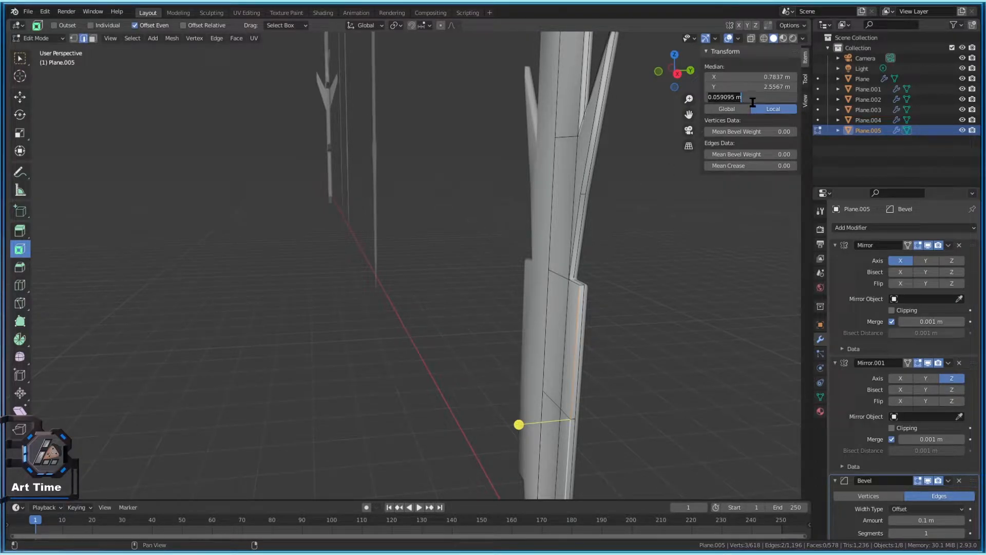
pyautogui.write('0')
pyautogui.press('Return')
pyautogui.press('Tab')
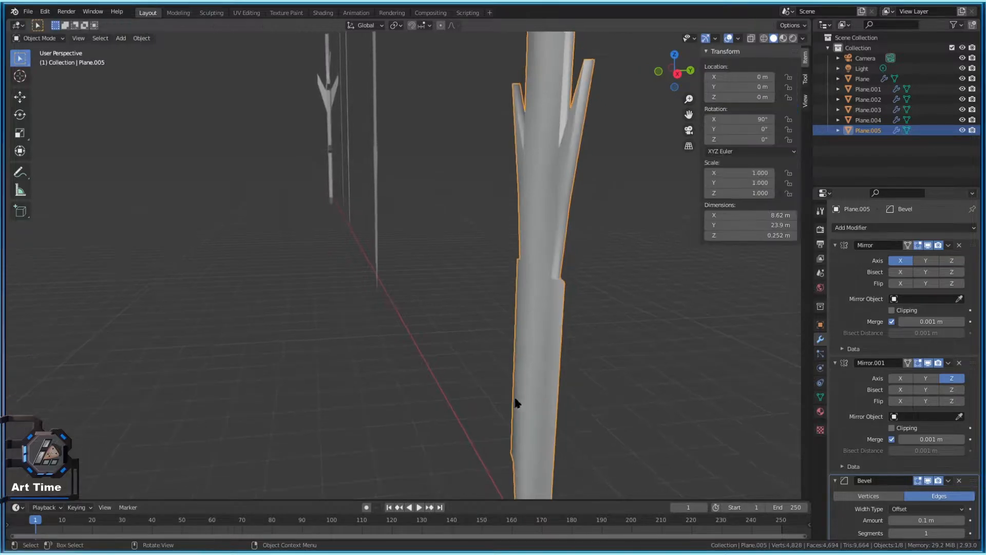
# Try dissolving all vertices of the pasted sword's mesh, and undo it
pyautogui.moveTo(517, 400); pyautogui.dragTo(464, 402, button='middle')
pyautogui.scroll(5, 475, 411)
pyautogui.keyDown('shift'); pyautogui.moveTo(476, 456); pyautogui.dragTo(573, 181, button='middle'); pyautogui.keyUp('shift')
pyautogui.press('Tab')
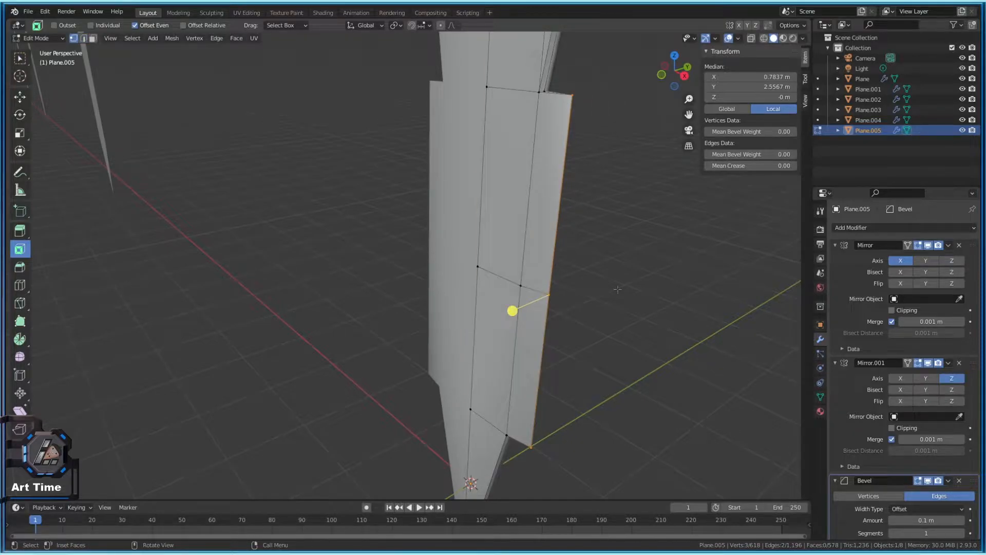
pyautogui.press('a')
pyautogui.press('x')
pyautogui.click(589, 329)
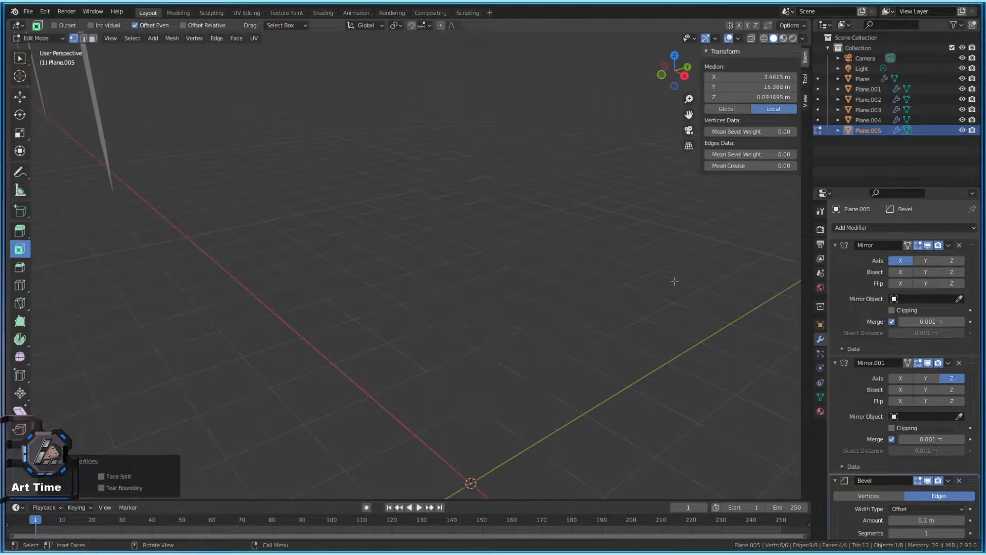
pyautogui.hotkey('ctrl', 'z')
# Merge all of the pasted sword's selected vertices by distance
pyautogui.press('x')
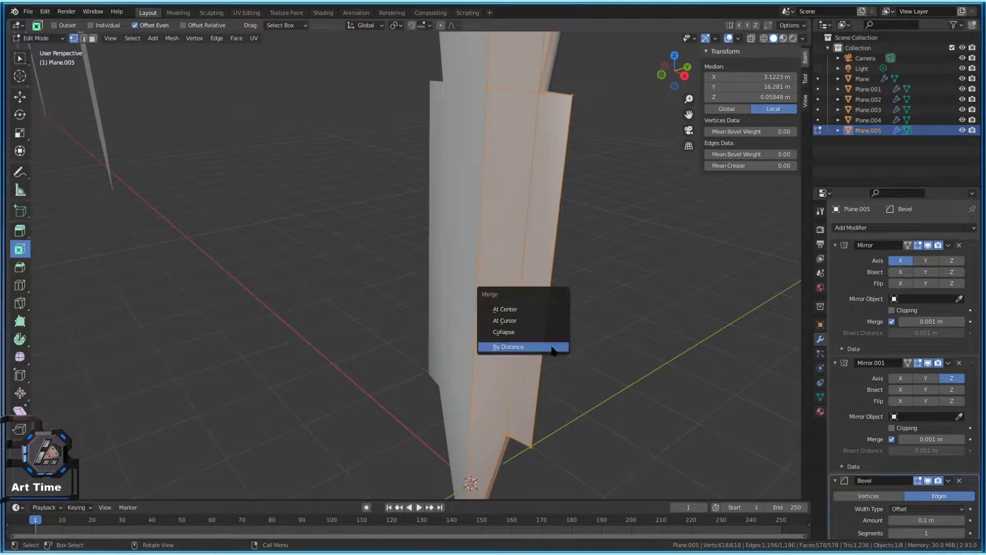
pyautogui.press('m')
pyautogui.click(551, 348)
# Try lowering the upper outer corner vertex of the extruded section along global Z
pyautogui.moveTo(551, 348); pyautogui.dragTo(578, 216, button='middle')
pyautogui.press('Tab')
pyautogui.press('Tab')
pyautogui.press('g')
pyautogui.press('z')
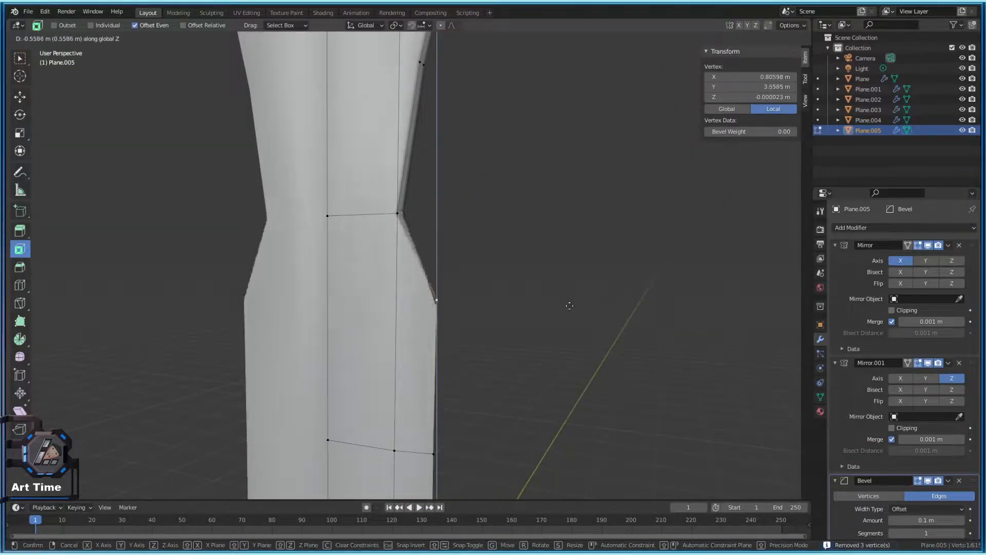
pyautogui.click(488, 399)
# Raise the outer edges of the extruded section along the blade to a local Y median of about 2.93 m
pyautogui.press('Tab')
pyautogui.moveTo(488, 398); pyautogui.dragTo(464, 418, button='middle')
pyautogui.press('Tab')
pyautogui.scroll(5, 473, 393)
pyautogui.keyDown('shift'); pyautogui.moveTo(427, 464); pyautogui.dragTo(438, 226, button='middle'); pyautogui.keyUp('shift')
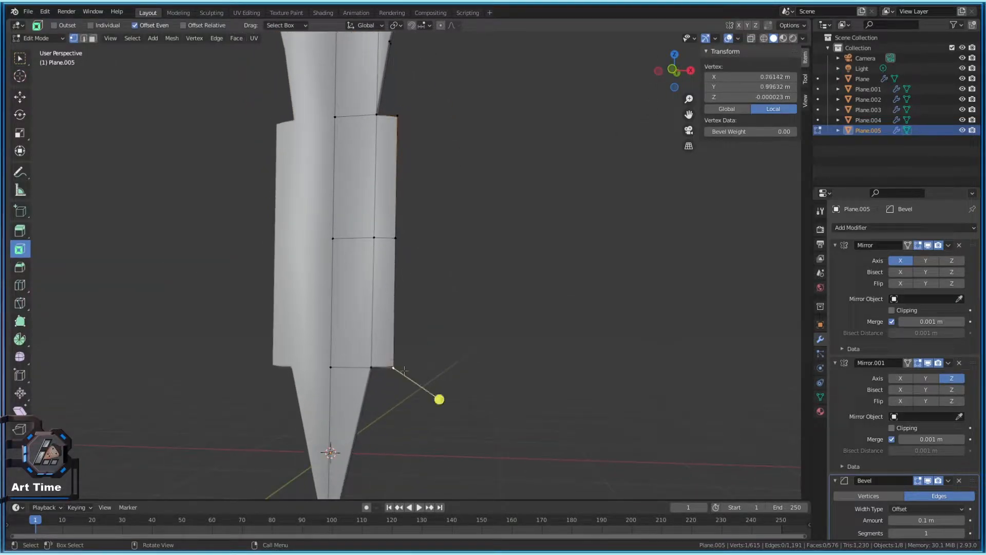
pyautogui.moveTo(403, 370); pyautogui.dragTo(401, 280, button='middle')
pyautogui.click(411, 280)
pyautogui.keyDown('alt'); pyautogui.click(392, 298); pyautogui.keyUp('alt')
pyautogui.press('g')
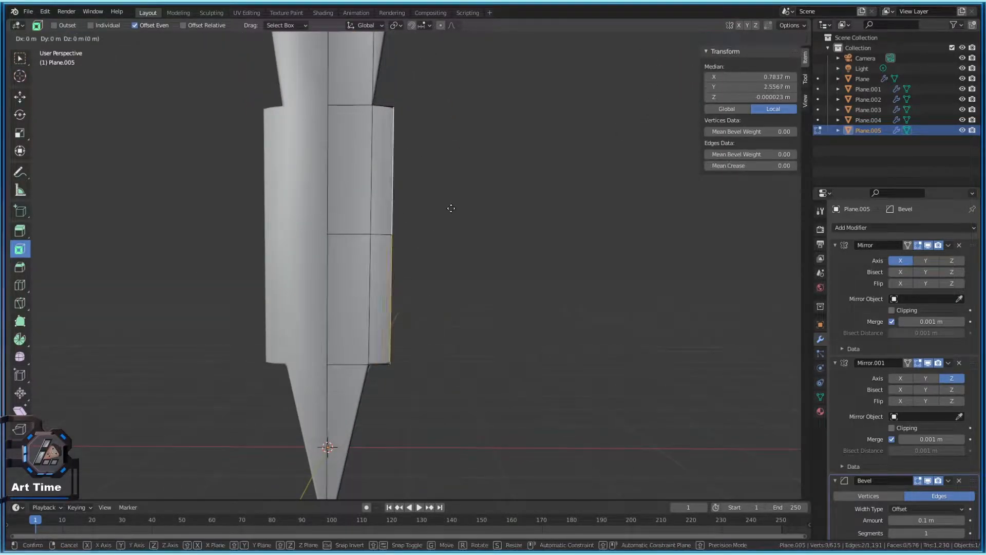
pyautogui.click(452, 178)
# Inspect the new barbs on the lower blade against the whole sword in object mode
pyautogui.press('Tab')
pyautogui.moveTo(492, 285)
pyautogui.mouseDown(button='middle')
pyautogui.moveTo(482, 293)
pyautogui.moveTo(502, 293)
pyautogui.mouseUp(button='middle')
pyautogui.press('Tab')
pyautogui.press('Tab')
pyautogui.scroll(-4, 408, 320)
pyautogui.moveTo(408, 320); pyautogui.dragTo(394, 224, button='middle')
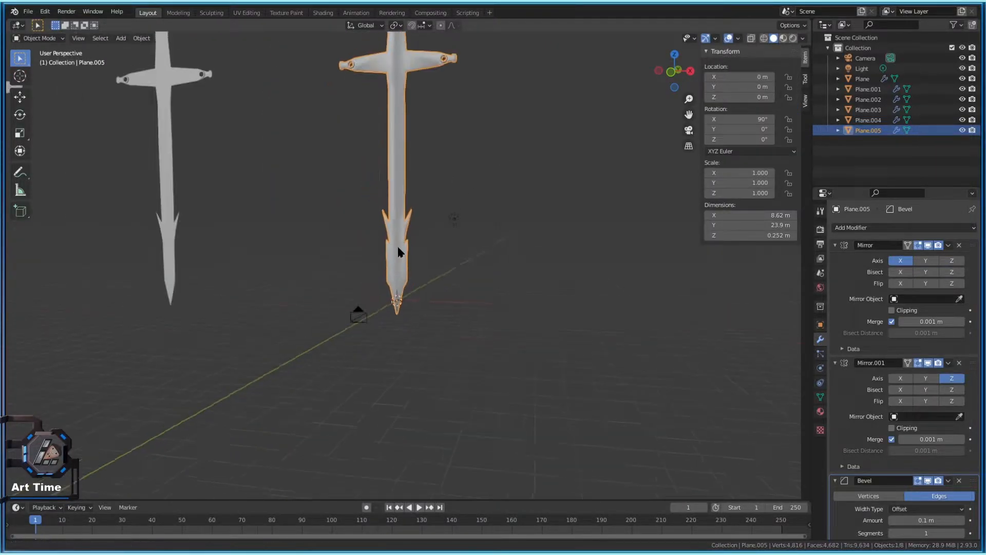
pyautogui.scroll(4, 395, 224)
pyautogui.moveTo(509, 468); pyautogui.dragTo(514, 310, button='middle')
# Examine the lower blade's barbs and tip up close, comparing the edit mesh with the modified shape
pyautogui.press('Tab')
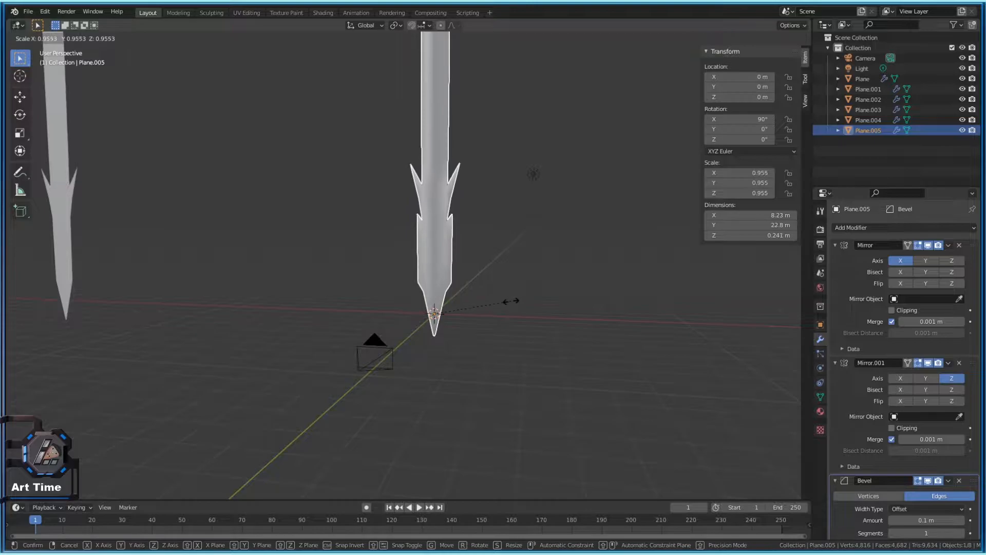
pyautogui.hotkey('shift', 'space')
pyautogui.press('i')
pyautogui.scroll(3, 512, 282)
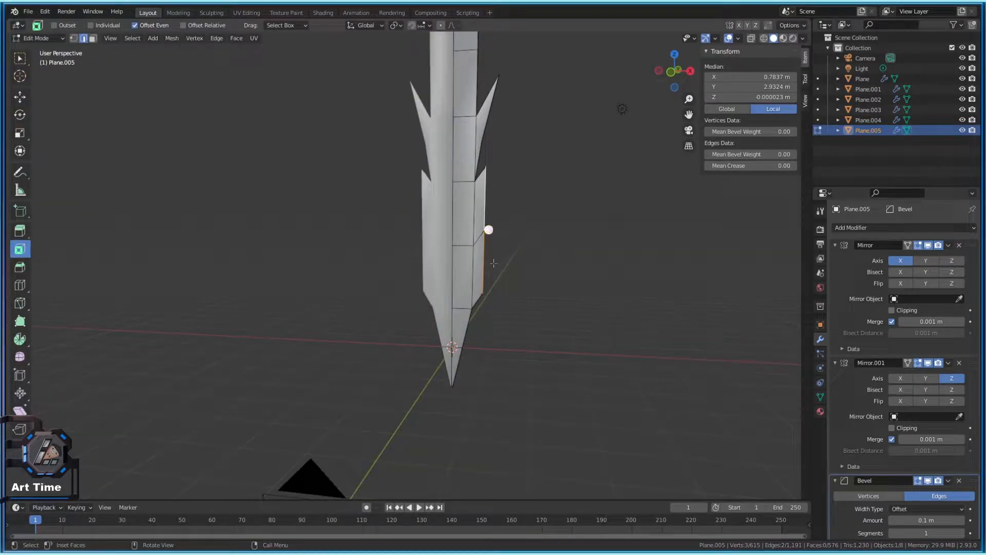
pyautogui.press('Tab')
pyautogui.scroll(4, 551, 187)
pyautogui.moveTo(502, 275); pyautogui.dragTo(520, 298, button='middle')
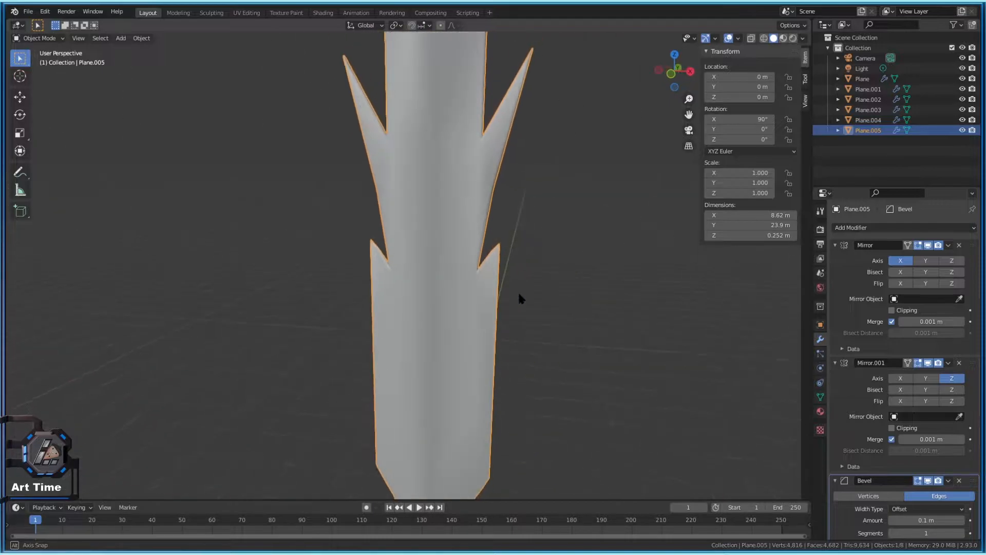
pyautogui.scroll(-3, 485, 297)
pyautogui.press('Tab')
pyautogui.click(375, 204)
pyautogui.press('Tab')
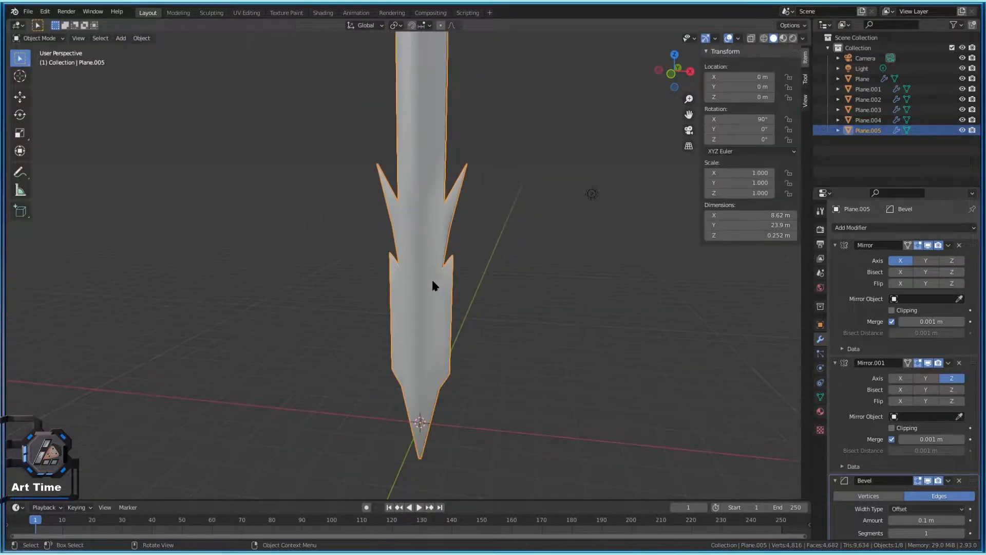
# Change the Bevel modifier's width type to Absolute with an amount of 0.33 m
pyautogui.scroll(-3, 951, 513)
pyautogui.click(922, 438)
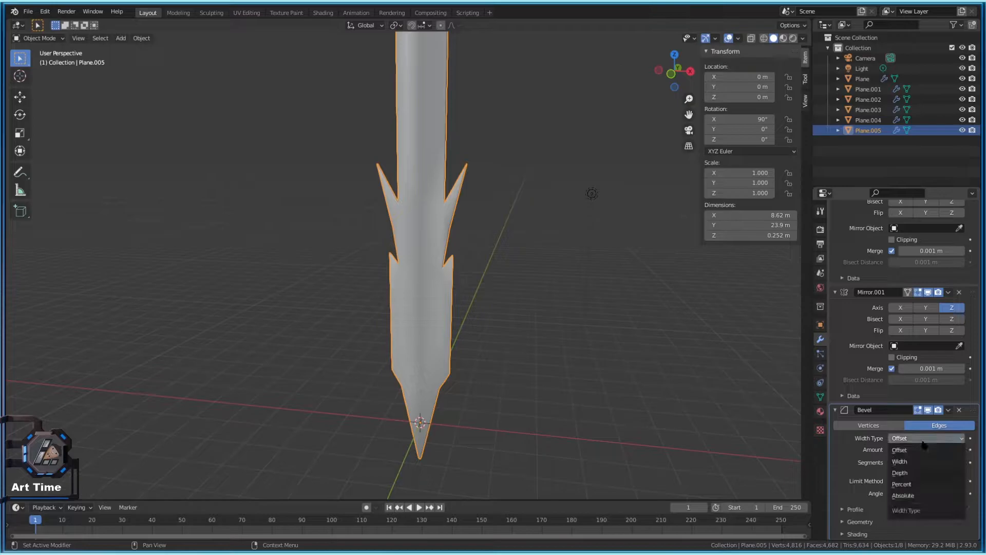
pyautogui.click(919, 495)
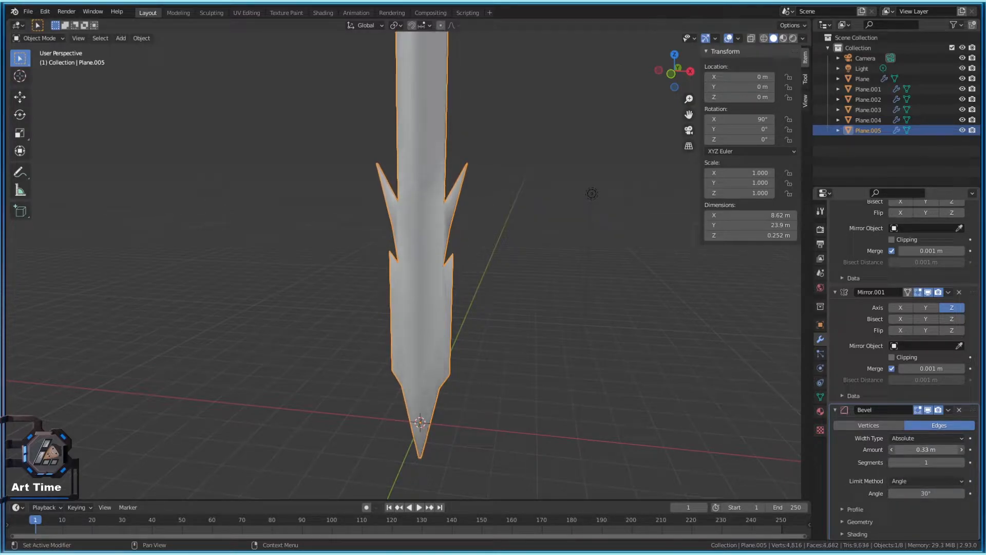
pyautogui.press('Tab')
pyautogui.press('Tab')
# Change the Bevel modifier's width type to Percent with a width of about 7%
pyautogui.click(536, 439)
pyautogui.click(921, 440)
pyautogui.click(912, 485)
pyautogui.moveTo(926, 450); pyautogui.dragTo(915, 450)
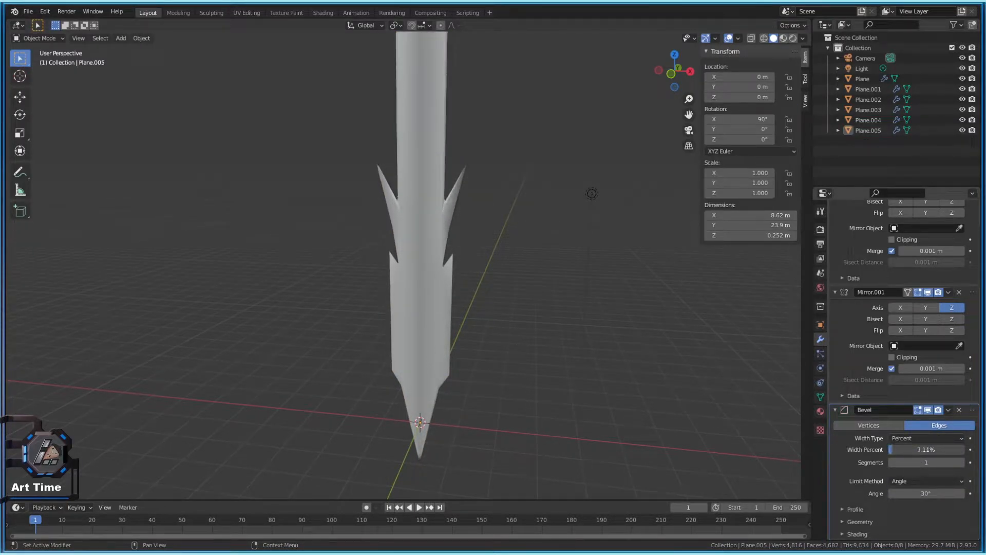
# Remove the Bevel modifier from the pasted sword
pyautogui.scroll(3, 527, 381)
pyautogui.moveTo(527, 381); pyautogui.dragTo(509, 178, button='middle')
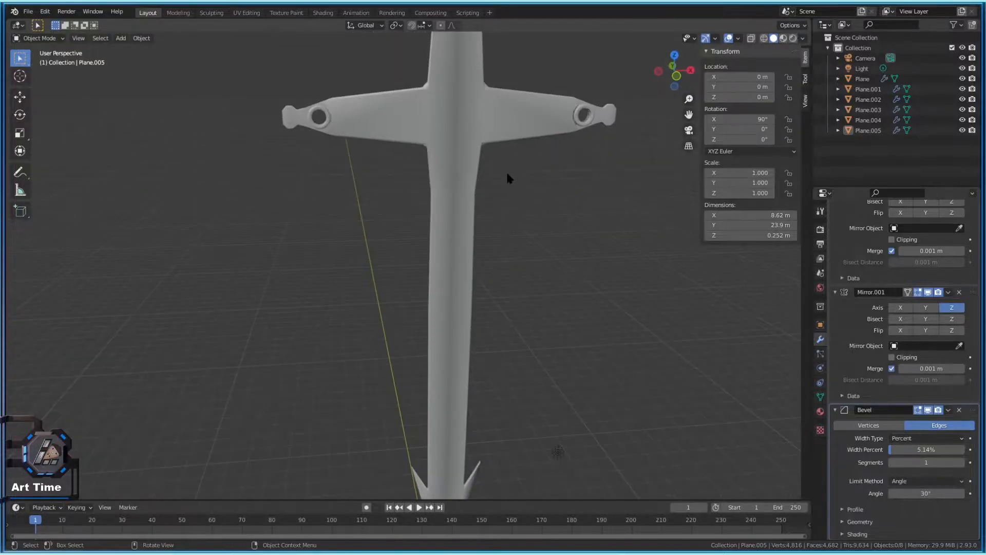
pyautogui.click(958, 410)
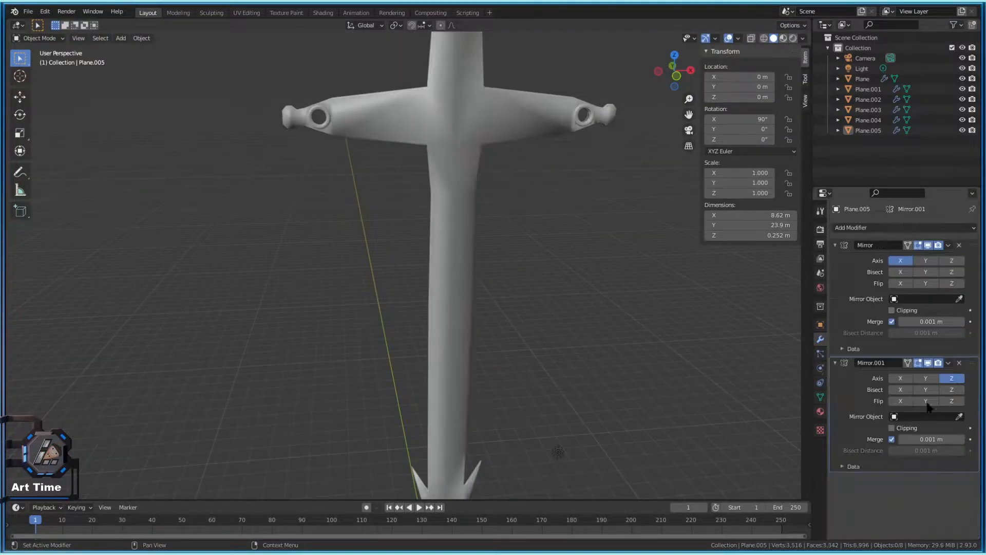
# Examine the crossguard's and handle's shading and faces without the bevel
pyautogui.scroll(-3, 580, 226)
pyautogui.moveTo(581, 226); pyautogui.dragTo(390, 205, button='middle')
pyautogui.scroll(3, 485, 239)
pyautogui.press('Tab')
pyautogui.scroll(4, 379, 224)
pyautogui.press('3')
pyautogui.keyDown('shift'); pyautogui.moveTo(324, 130); pyautogui.dragTo(409, 313, button='middle'); pyautogui.keyUp('shift')
pyautogui.click(397, 288)
pyautogui.moveTo(475, 244); pyautogui.dragTo(496, 265, button='middle')
pyautogui.scroll(-4, 558, 226)
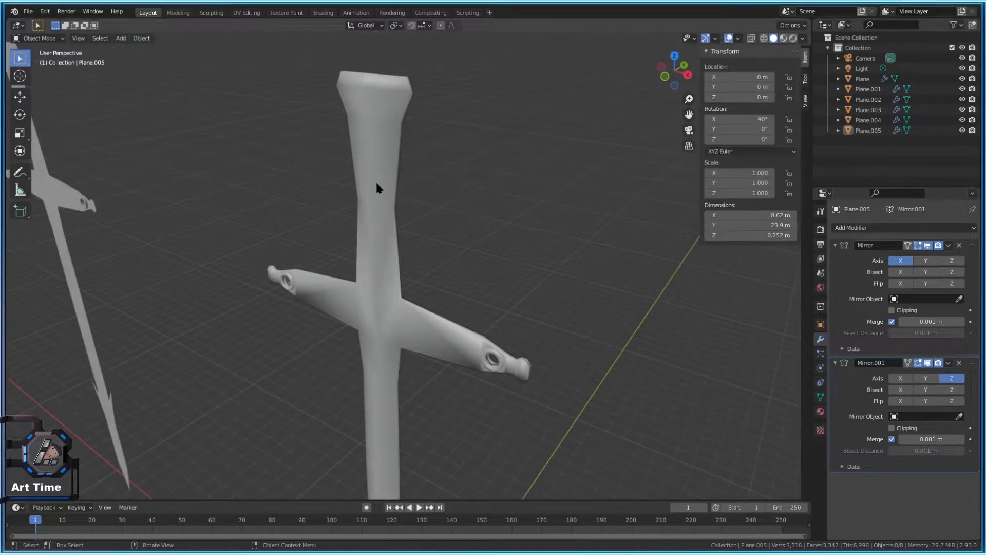
# Inspect the handle's faces in edit mode and compare the full sword with the unbevelled one
pyautogui.click(378, 171)
pyautogui.press('Tab')
pyautogui.click(396, 109)
pyautogui.click(408, 146)
pyautogui.click(400, 152)
pyautogui.press('Tab')
pyautogui.scroll(-3, 527, 318)
pyautogui.keyDown('shift'); pyautogui.moveTo(527, 319); pyautogui.dragTo(422, 298, button='middle'); pyautogui.keyUp('shift')
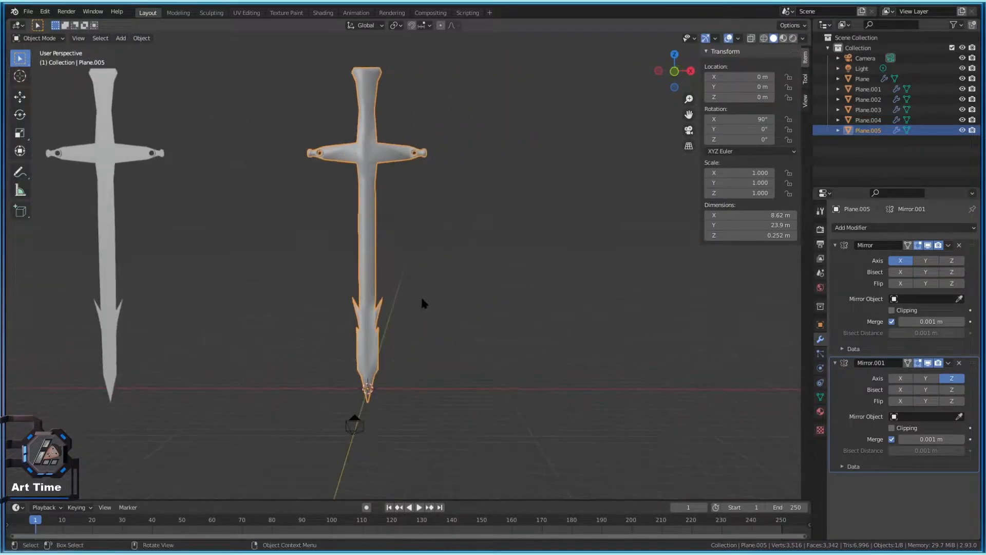
# Switch the viewport shading to Material Preview and select the sword with the barbed lower blade
pyautogui.click(423, 305)
pyautogui.click(794, 39)
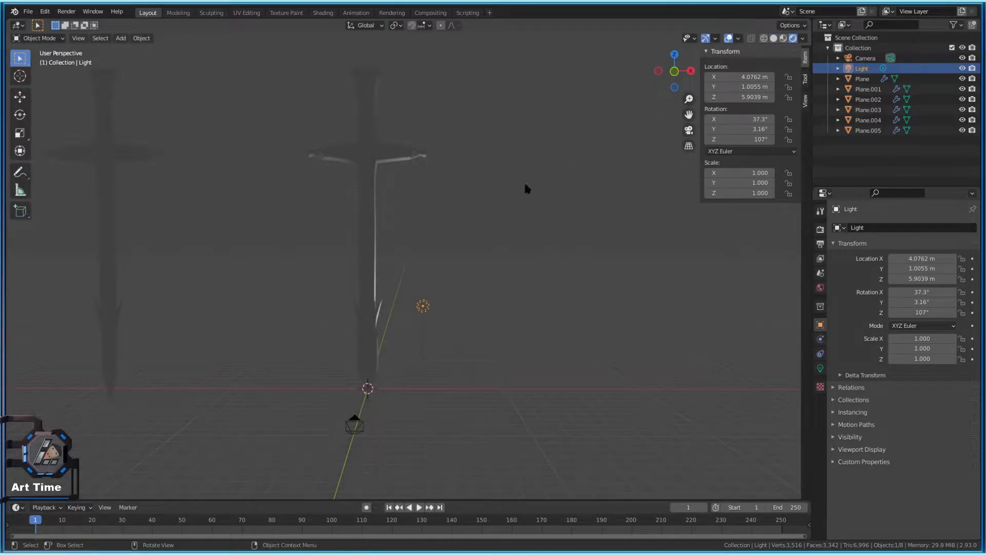
pyautogui.click(783, 39)
pyautogui.scroll(2, 329, 330)
pyautogui.click(360, 308)
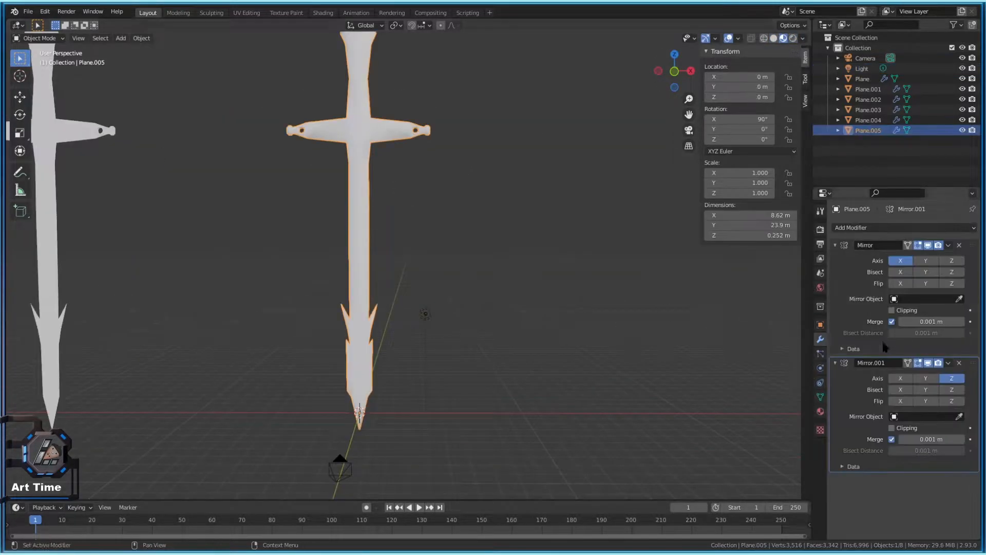
# Create a new material for the selected sword with a darker grey base colour and metallic set to 1.000
pyautogui.click(820, 411)
pyautogui.click(894, 272)
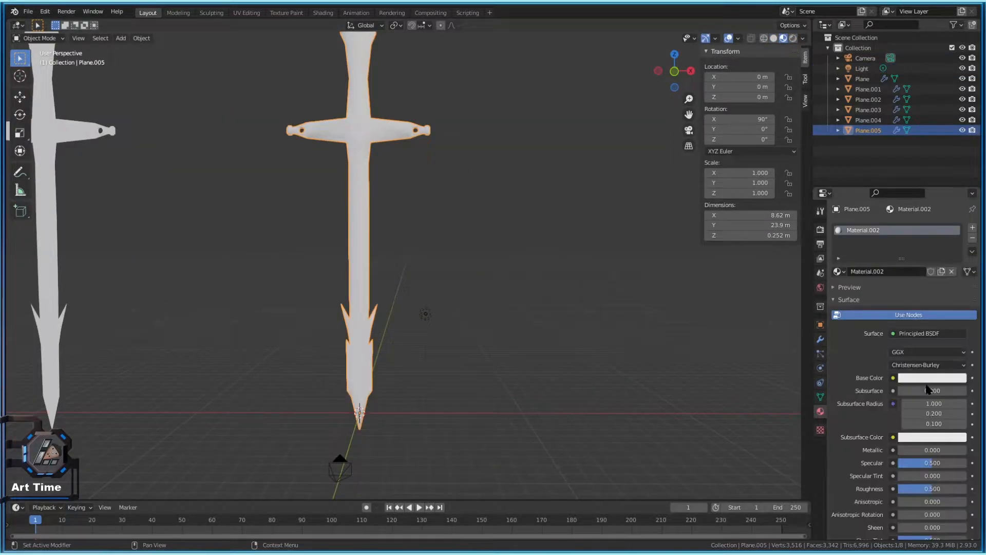
pyautogui.click(930, 378)
pyautogui.moveTo(959, 241); pyautogui.dragTo(959, 279)
pyautogui.moveTo(911, 450); pyautogui.dragTo(968, 450)
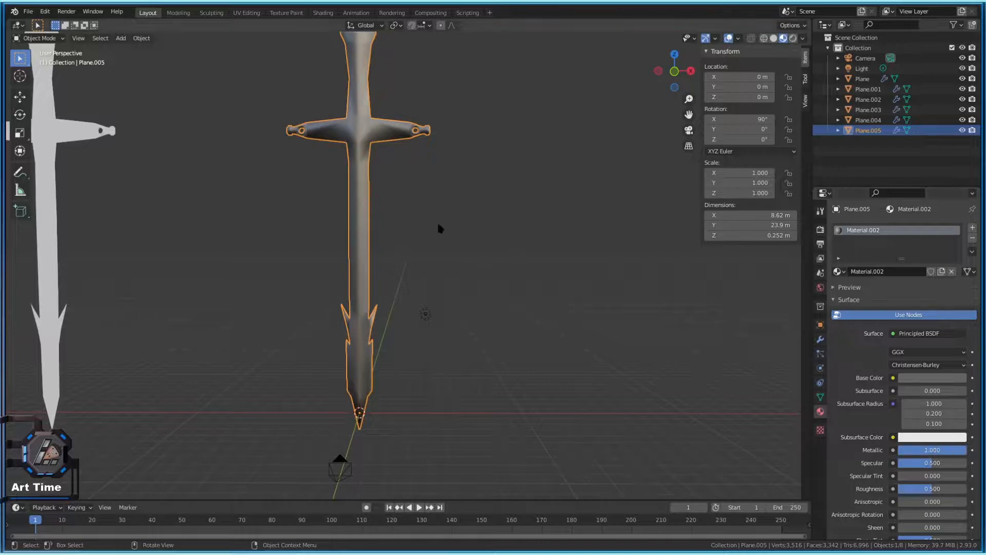
# Enable Ambient Occlusion, Bloom and Screen Space Reflections in the Eevee render settings
pyautogui.click(819, 230)
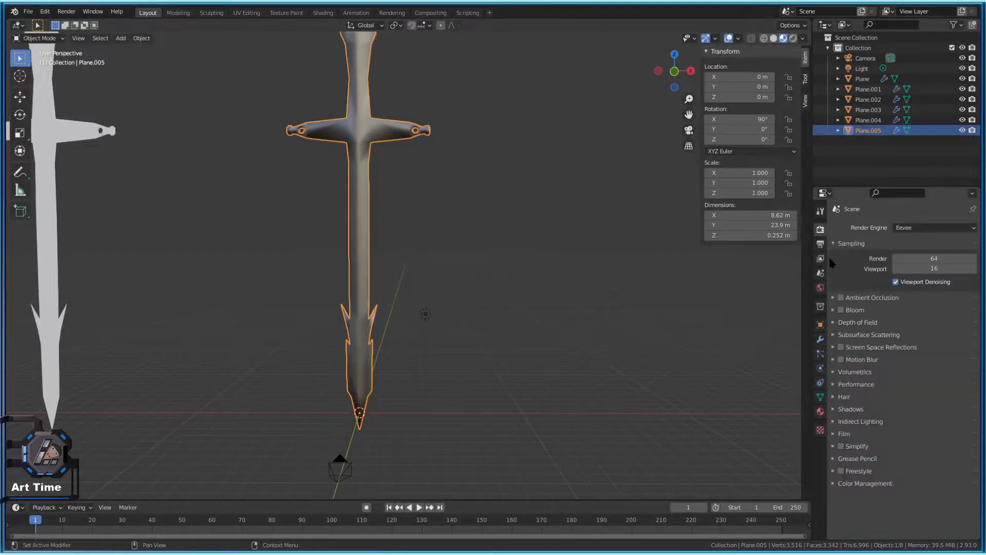
pyautogui.click(833, 347)
pyautogui.keyDown('shift'); pyautogui.moveTo(367, 163); pyautogui.dragTo(419, 256, button='middle'); pyautogui.keyUp('shift')
pyautogui.scroll(3, 419, 255)
pyautogui.press('Tab')
pyautogui.press('Tab')
pyautogui.scroll(-2, 427, 283)
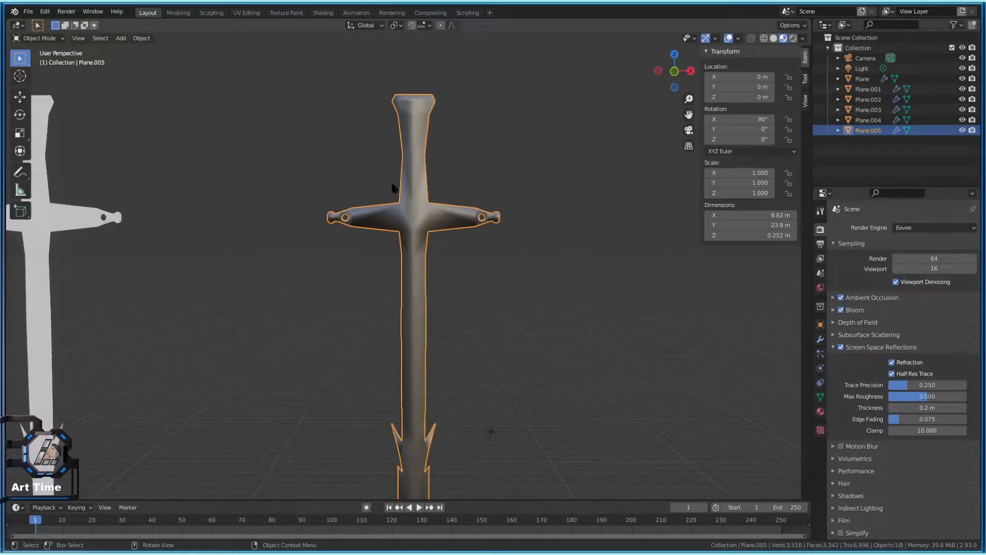
# Set the selected sword to flat shading
pyautogui.scroll(3, 411, 200)
pyautogui.rightClick(420, 198)
pyautogui.click(405, 207)
pyautogui.moveTo(488, 277); pyautogui.dragTo(437, 285, button='middle')
pyautogui.press('Tab')
pyautogui.moveTo(415, 173); pyautogui.dragTo(542, 251, button='middle')
pyautogui.press('a')
pyautogui.moveTo(440, 229); pyautogui.dragTo(499, 250, button='middle')
pyautogui.press('g')
pyautogui.rightClick(498, 250)
pyautogui.press('g')
pyautogui.press('y')
pyautogui.rightClick(485, 248)
# Try to bevel all of the sword's edges with three segments and check the blade in object mode
pyautogui.moveTo(431, 253); pyautogui.dragTo(174, 277, button='middle')
pyautogui.moveTo(466, 343); pyautogui.dragTo(400, 199, button='middle')
pyautogui.press('Tab')
pyautogui.moveTo(425, 325); pyautogui.dragTo(409, 311, button='middle')
pyautogui.press('Tab')
pyautogui.moveTo(354, 328); pyautogui.dragTo(537, 340, button='middle')
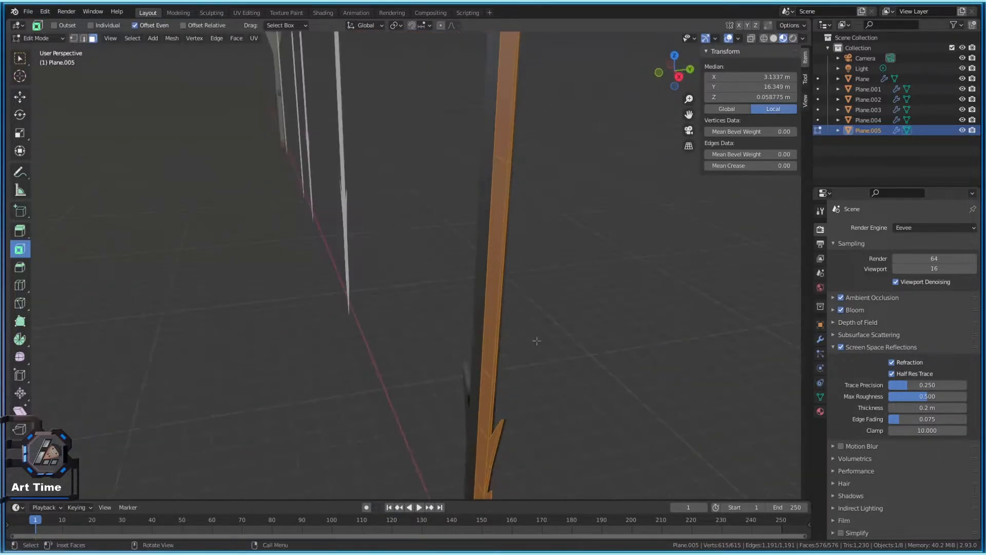
pyautogui.hotkey('ctrl', 'b')
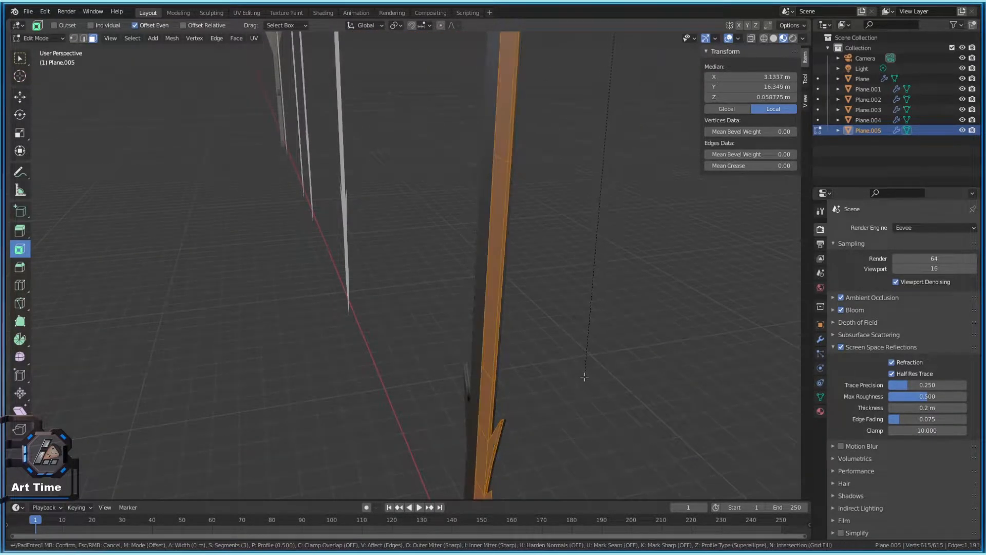
pyautogui.click(566, 378)
pyautogui.press('Tab')
pyautogui.press('KP_Decimal')
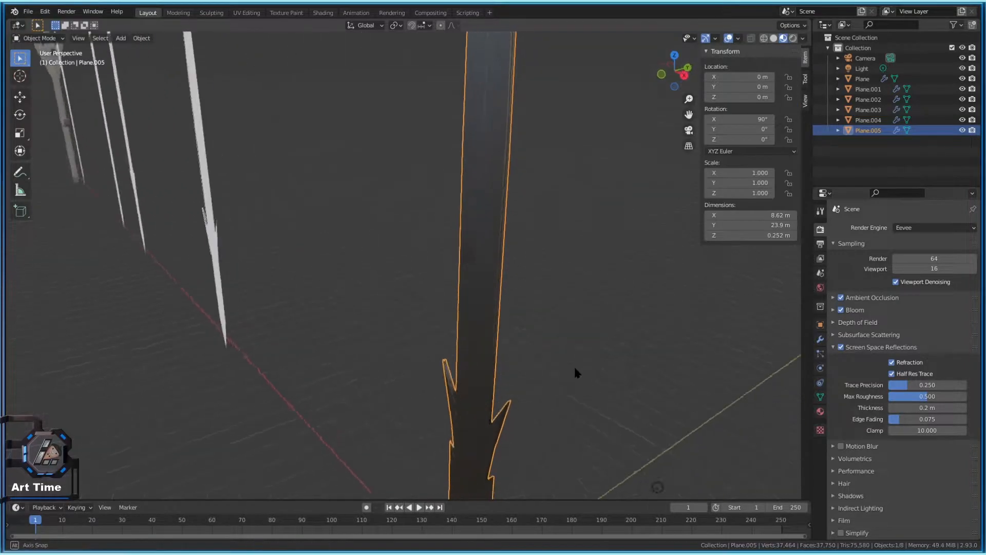
pyautogui.click(545, 365)
pyautogui.scroll(-5, 545, 375)
pyautogui.moveTo(534, 372); pyautogui.dragTo(473, 334, button='middle')
pyautogui.scroll(-5, 473, 329)
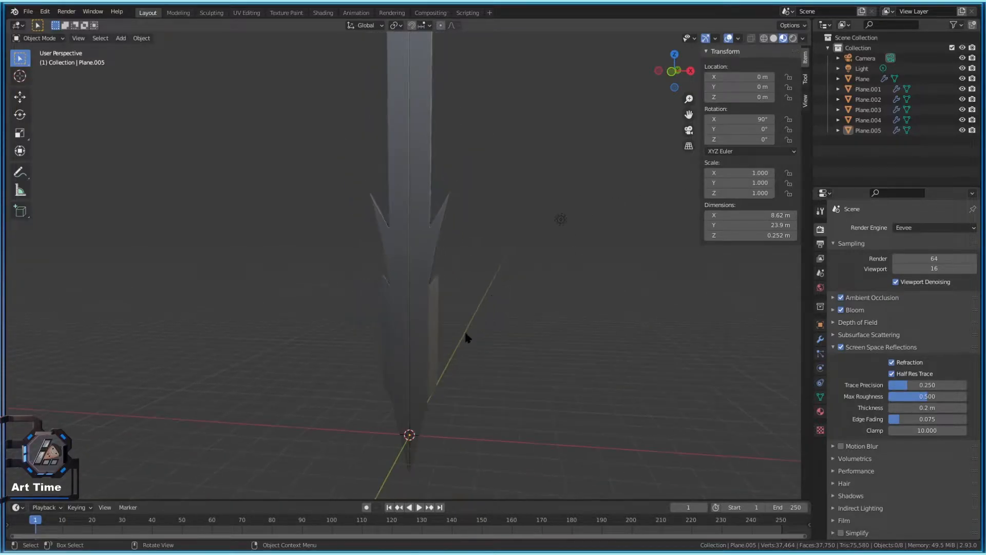
# Bevel all of the sword's edges again with a width of 0.0883 m and three segments
pyautogui.click(460, 337)
pyautogui.press('Tab')
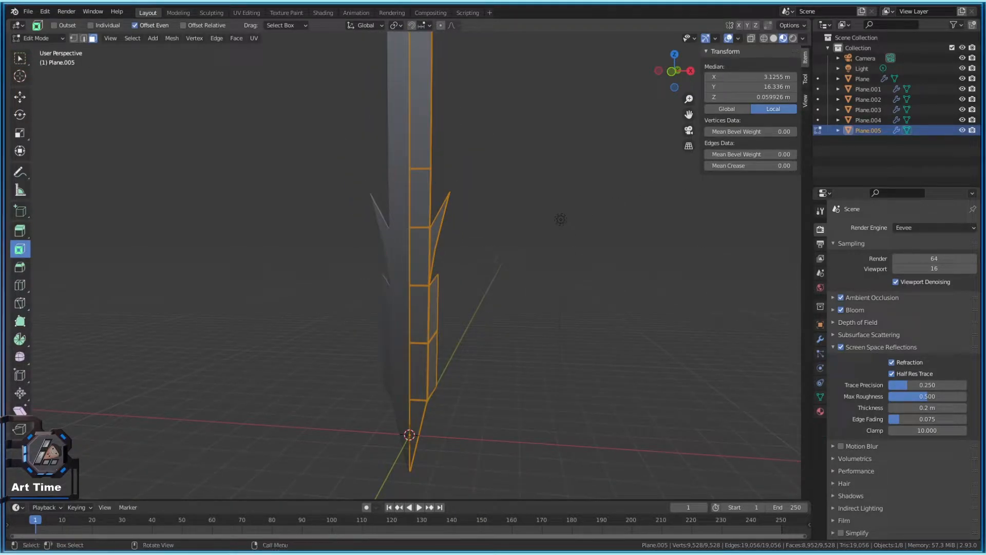
pyautogui.hotkey('ctrl', 'b')
pyautogui.click(394, 376)
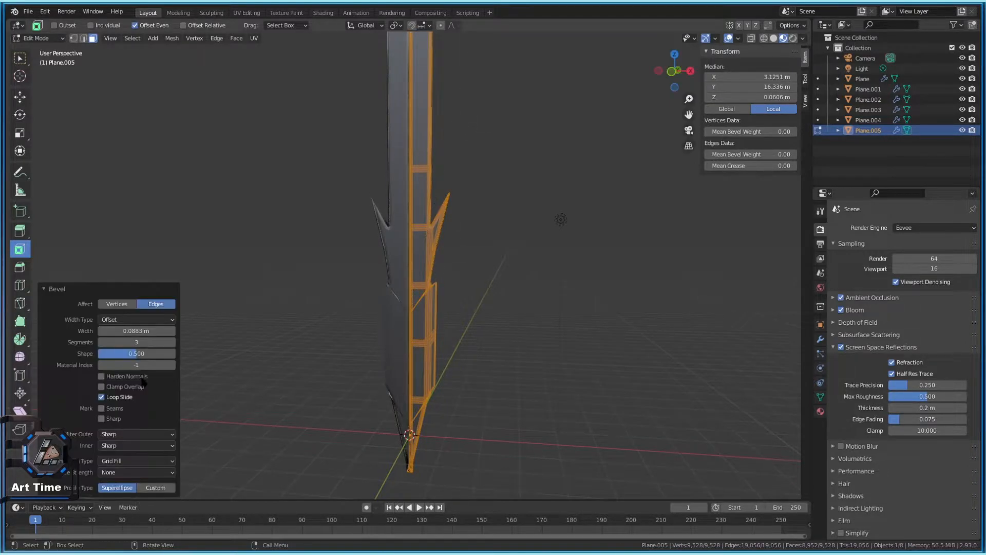
pyautogui.click(555, 308)
pyautogui.press('Tab')
# Undo the bevels on the sword and recheck its mesh around the crossguard
pyautogui.moveTo(518, 277); pyautogui.dragTo(441, 224, button='middle')
pyautogui.hotkey('ctrl', '0')
pyautogui.moveTo(413, 313); pyautogui.dragTo(383, 316, button='middle')
pyautogui.moveTo(358, 173); pyautogui.dragTo(335, 169, button='middle')
pyautogui.scroll(8, 456, 235)
pyautogui.moveTo(515, 236); pyautogui.dragTo(438, 260, button='middle')
pyautogui.press('Tab')
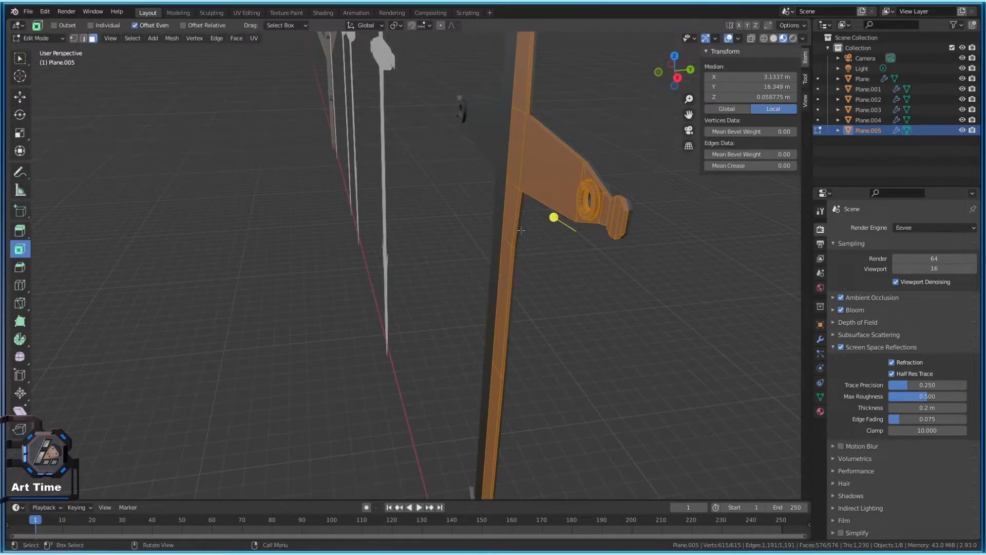
pyautogui.moveTo(520, 230); pyautogui.dragTo(421, 267, button='middle')
pyautogui.press('Tab')
# Select all six swords and move them about -62.5 m along the X axis
pyautogui.scroll(-5, 325, 309)
pyautogui.moveTo(325, 309); pyautogui.dragTo(352, 267, button='middle')
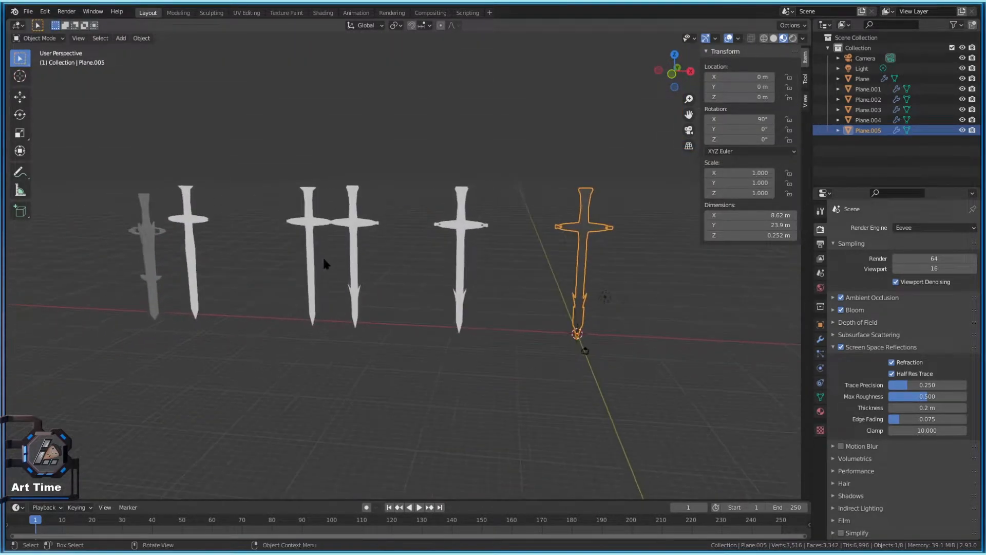
pyautogui.moveTo(71, 117); pyautogui.dragTo(498, 378)
pyautogui.press('g')
pyautogui.click(432, 321)
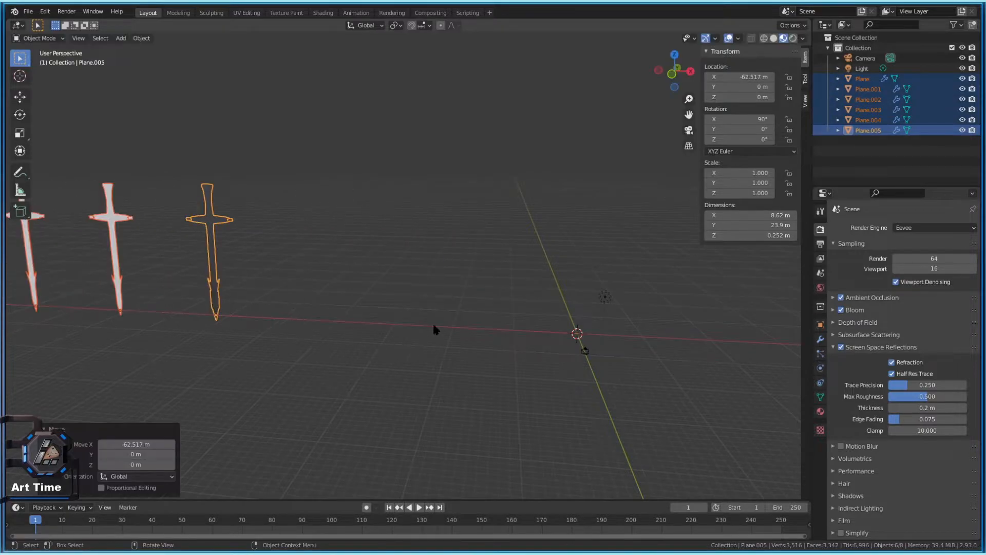
# Copy the metallic sword, paste the duplicate and reset its location to the world origin
pyautogui.hotkey('alt', 'a')
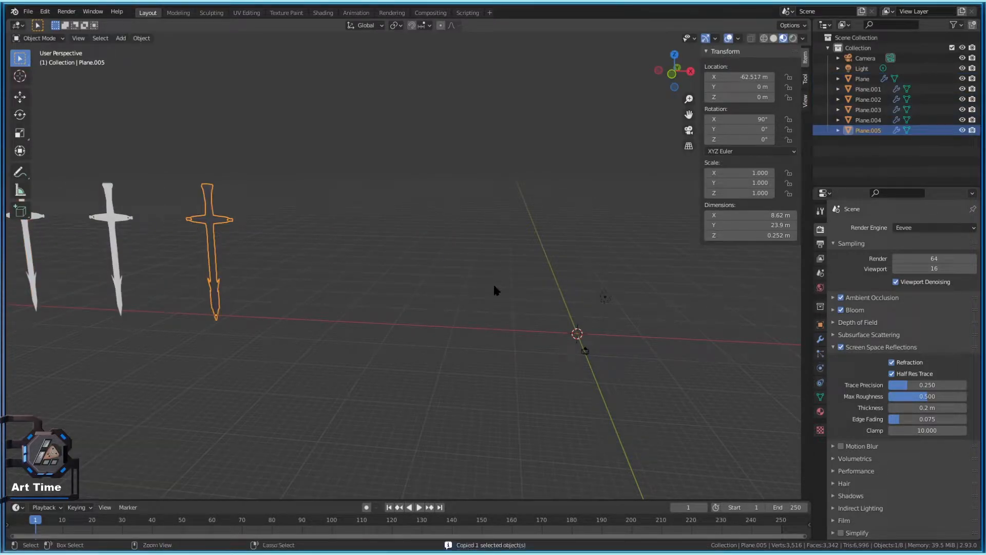
pyautogui.hotkey('ctrl', 'v')
pyautogui.hotkey('alt', 'g')
pyautogui.hotkey('alt', 'a')
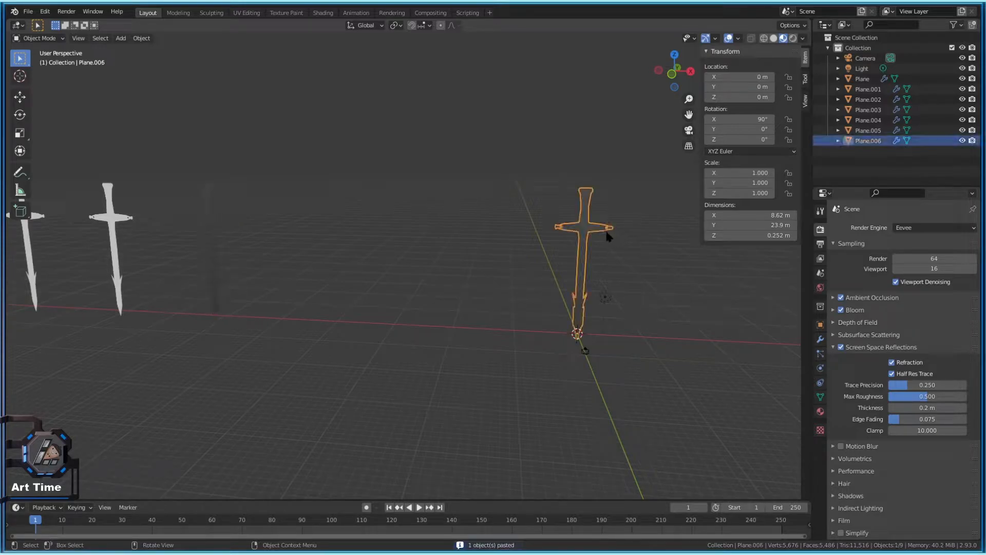
# Extrude the two front faces of the pasted sword's crossguard about 0.41 m as one block and bevel it
pyautogui.press('KP_Decimal')
pyautogui.press('Tab')
pyautogui.scroll(4, 498, 227)
pyautogui.moveTo(498, 227); pyautogui.dragTo(478, 226, button='middle')
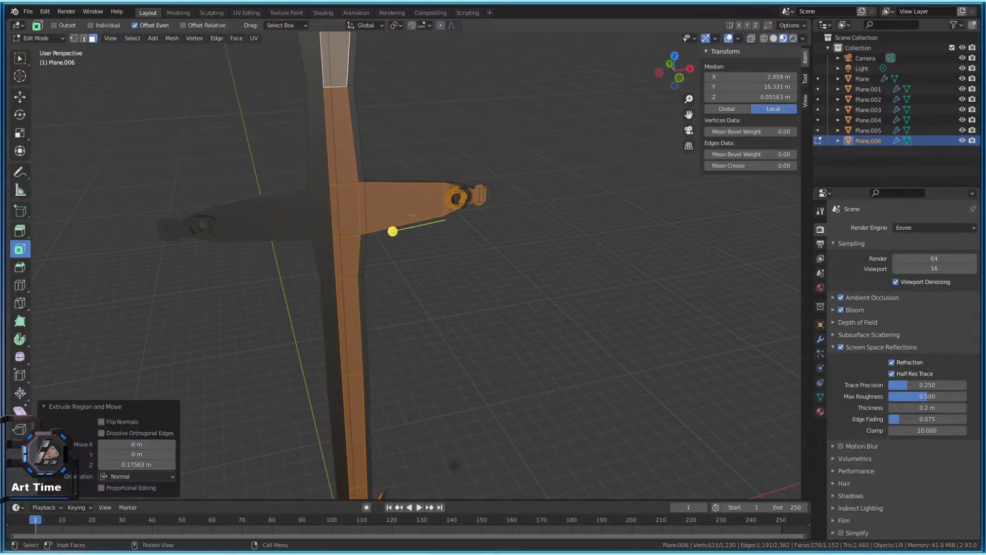
pyautogui.click(413, 205)
pyautogui.moveTo(413, 205); pyautogui.dragTo(492, 256, button='middle')
pyautogui.moveTo(449, 202); pyautogui.dragTo(507, 223)
pyautogui.moveTo(507, 224); pyautogui.dragTo(508, 221, button='middle')
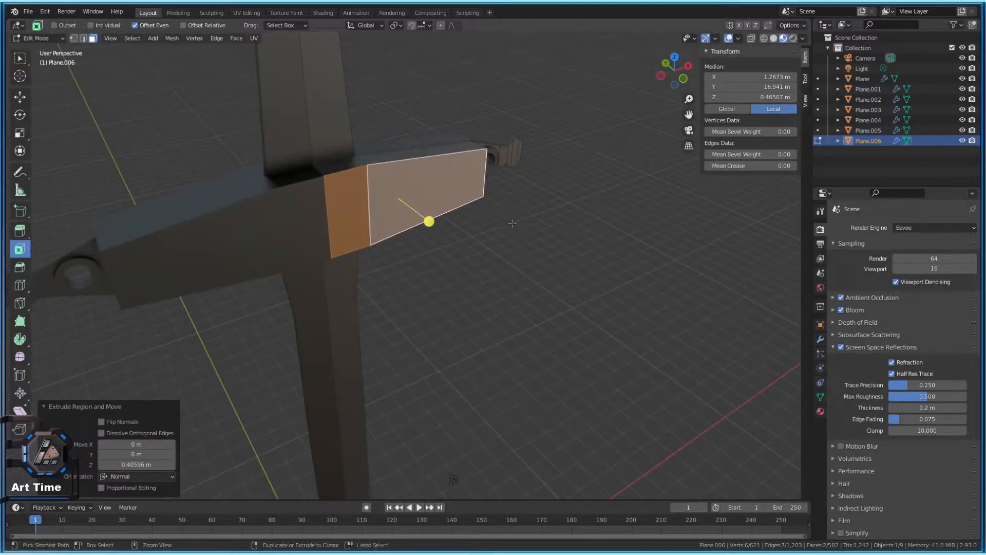
pyautogui.hotkey('ctrl', 'b')
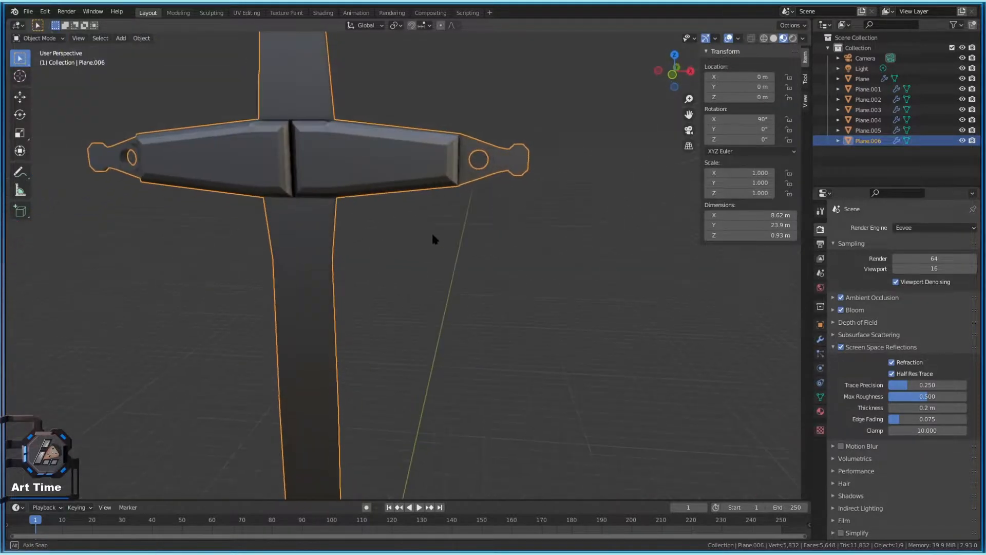
# Examine the bevelled crossguard from the front and undo its extrusion and bevel
pyautogui.moveTo(433, 235); pyautogui.dragTo(388, 271, button='middle')
pyautogui.scroll(-3, 417, 284)
pyautogui.scroll(4, 414, 224)
pyautogui.scroll(-4, 455, 260)
pyautogui.press('KP_7')
pyautogui.press('KP_1')
pyautogui.scroll(4, 455, 260)
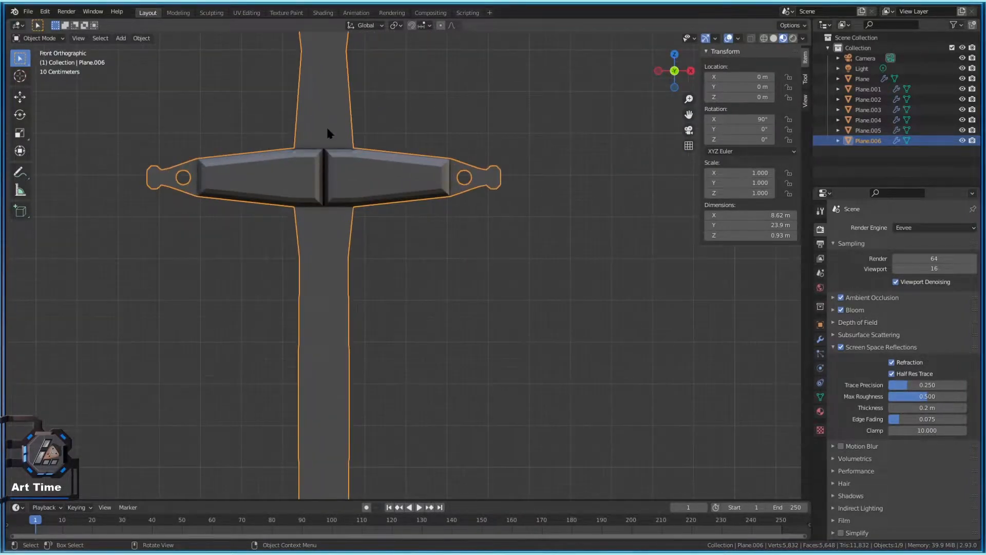
pyautogui.press('Tab')
pyautogui.moveTo(418, 195); pyautogui.dragTo(413, 172, button='middle')
pyautogui.scroll(4, 417, 227)
pyautogui.hotkey('alt', 'a')
# Inset the crossguard's outer and inner front faces separately by about 0.08 m each
pyautogui.click(413, 171)
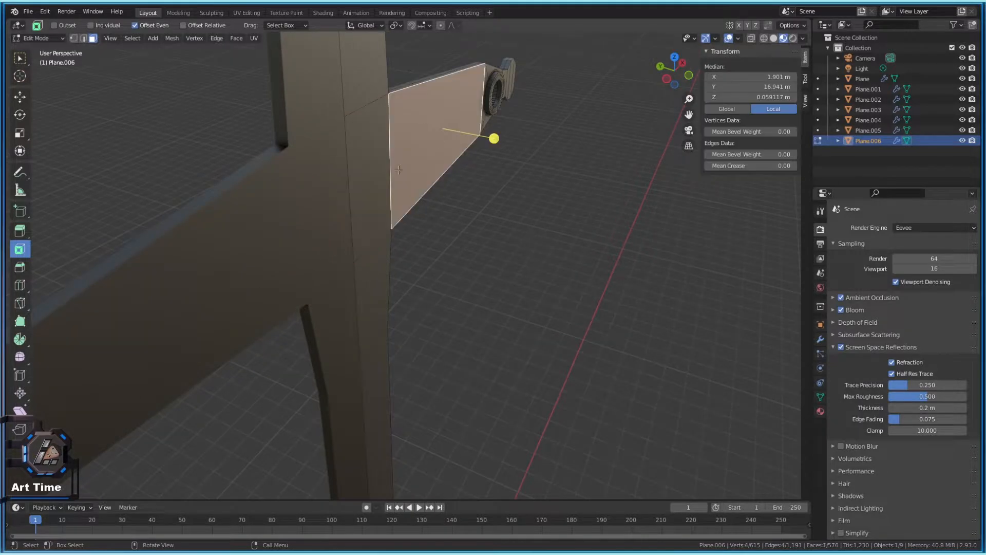
pyautogui.moveTo(494, 139)
pyautogui.mouseDown()
pyautogui.moveTo(485, 138)
pyautogui.moveTo(494, 138)
pyautogui.mouseUp()
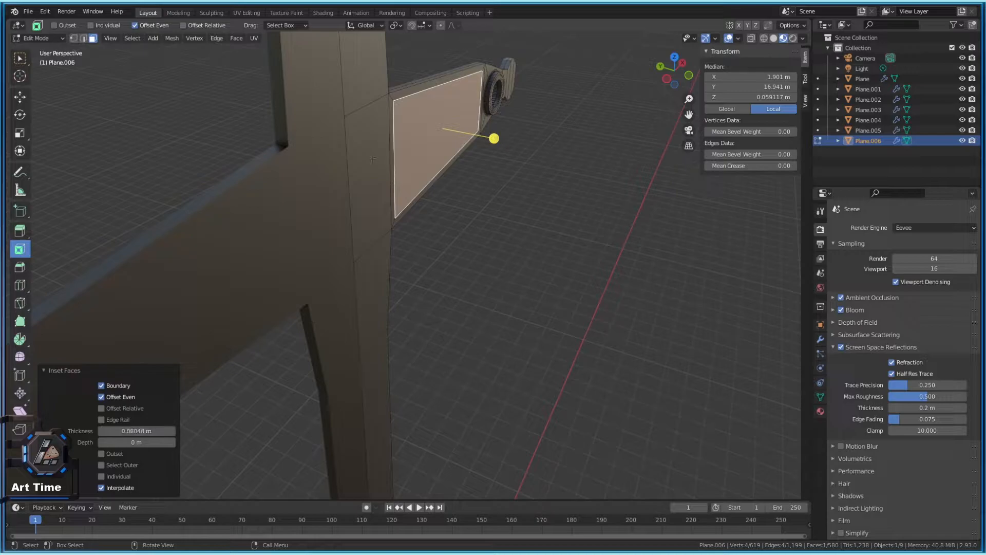
pyautogui.click(373, 160)
pyautogui.moveTo(419, 191); pyautogui.dragTo(415, 191)
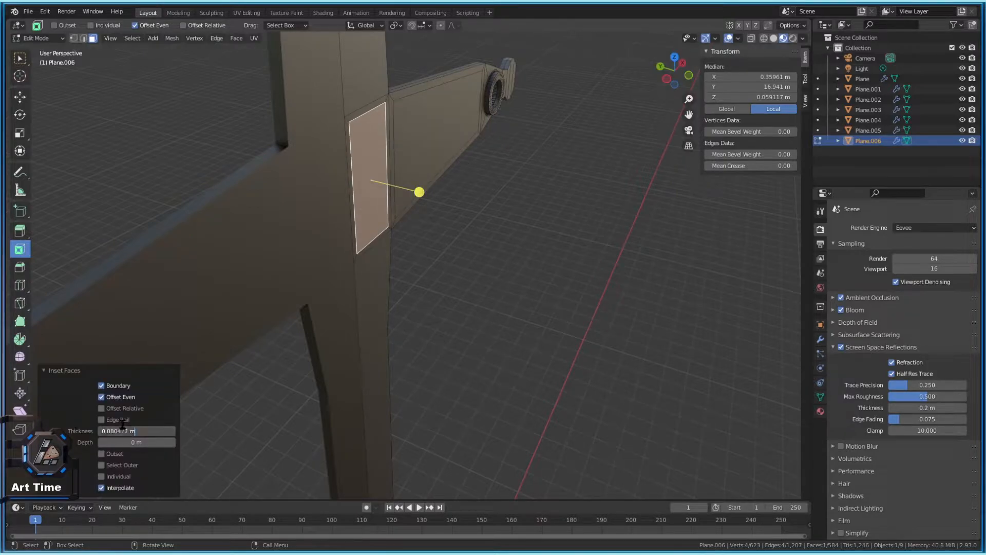
# Extrude both inset crossguard faces along their normals by about 0.296 m
pyautogui.keyDown('shift'); pyautogui.click(418, 100); pyautogui.keyUp('shift')
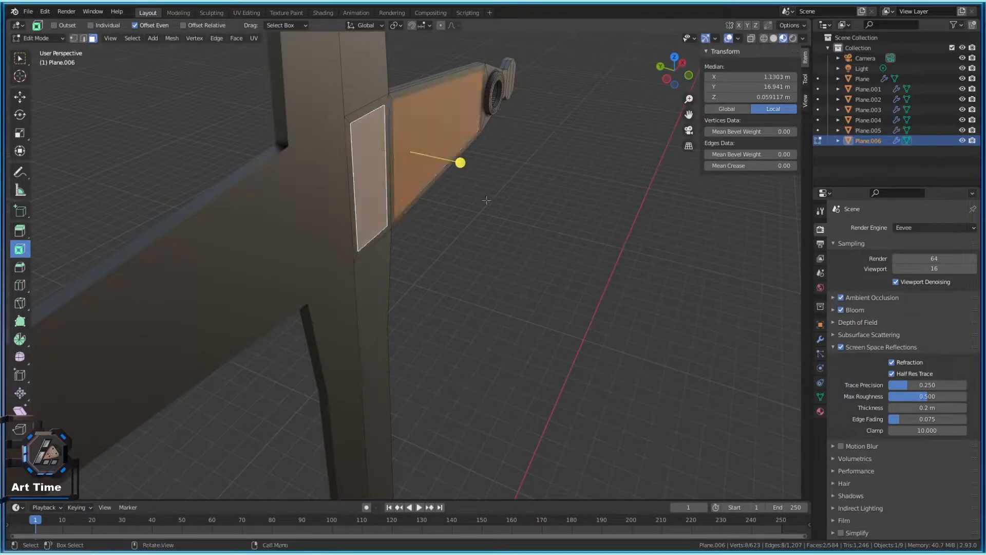
pyautogui.hotkey('alt', 'e')
pyautogui.click(459, 211)
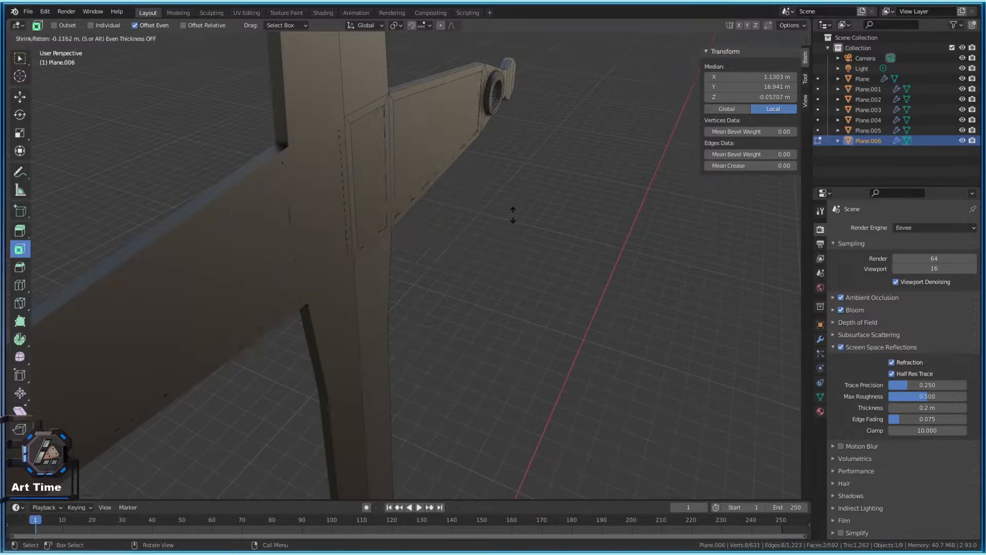
pyautogui.click(483, 199)
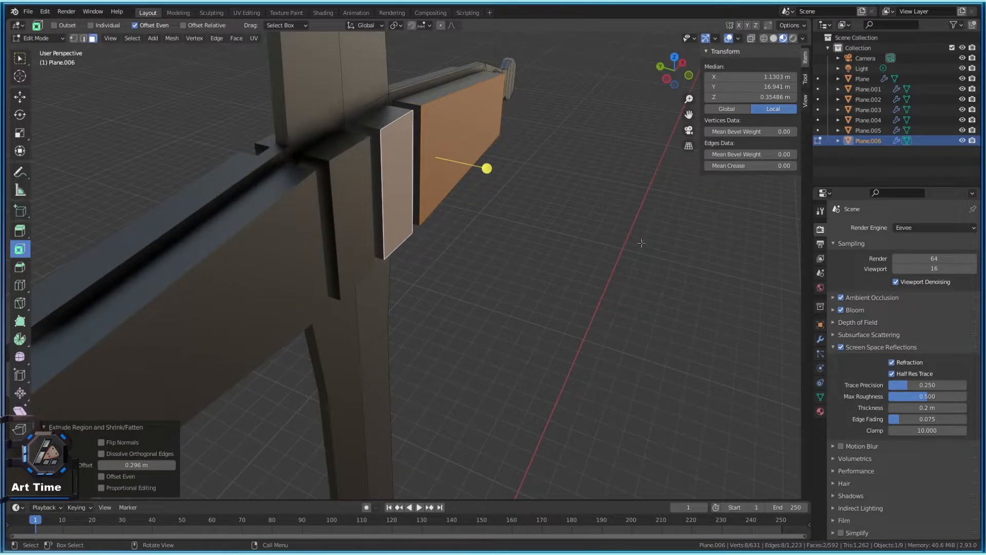
# Bevel the two raised crossguard blocks by about 0.14 m with three segments and save the file
pyautogui.rightClick(530, 177)
pyautogui.hotkey('ctrl', 'b')
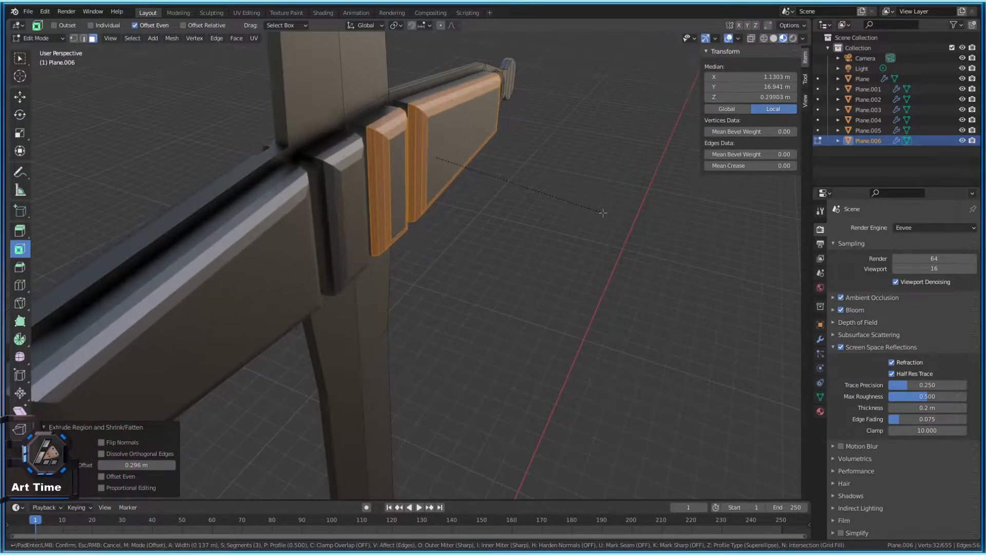
pyautogui.click(601, 212)
pyautogui.press('Tab')
pyautogui.scroll(-3, 553, 239)
pyautogui.moveTo(552, 239); pyautogui.dragTo(488, 228, button='middle')
pyautogui.hotkey('ctrl', 's')
# Try to extrude the outer crossguard block's front face in place and scale it down, then undo it
pyautogui.scroll(3, 466, 213)
pyautogui.press('Tab')
pyautogui.click(411, 180)
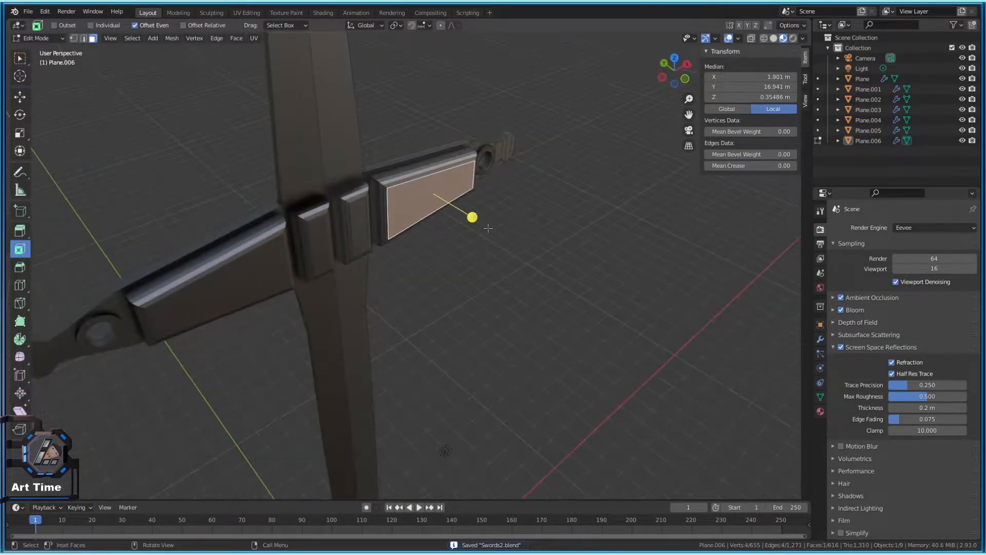
pyautogui.press('e')
pyautogui.rightClick(488, 235)
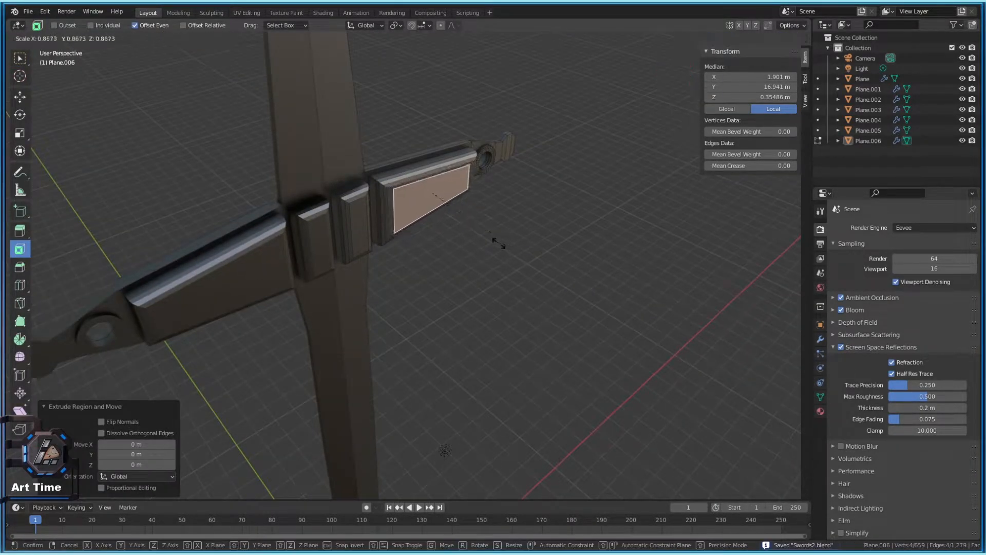
pyautogui.scroll(3, 497, 242)
pyautogui.hotkey('ctrl', 'z')
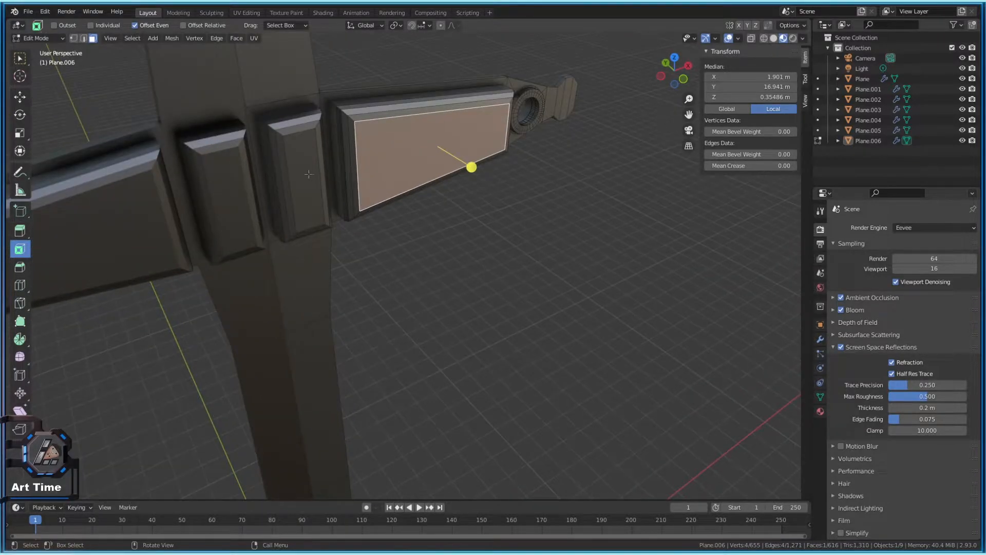
# Try to bevel the whole inner crossguard block by about 0.04 m with three segments and check its shading
pyautogui.click(308, 174)
pyautogui.press('ctrl+KP_Add')
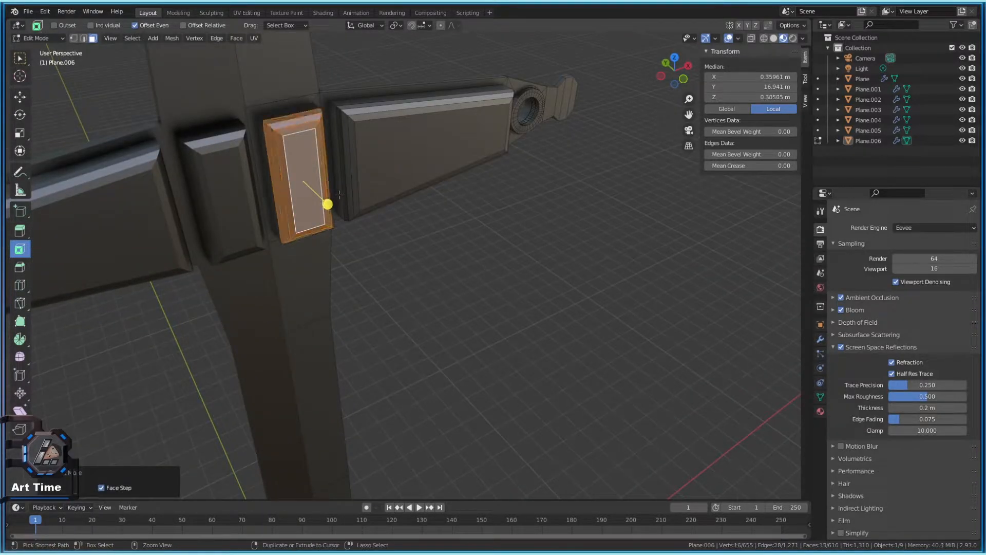
pyautogui.hotkey('ctrl', 'b')
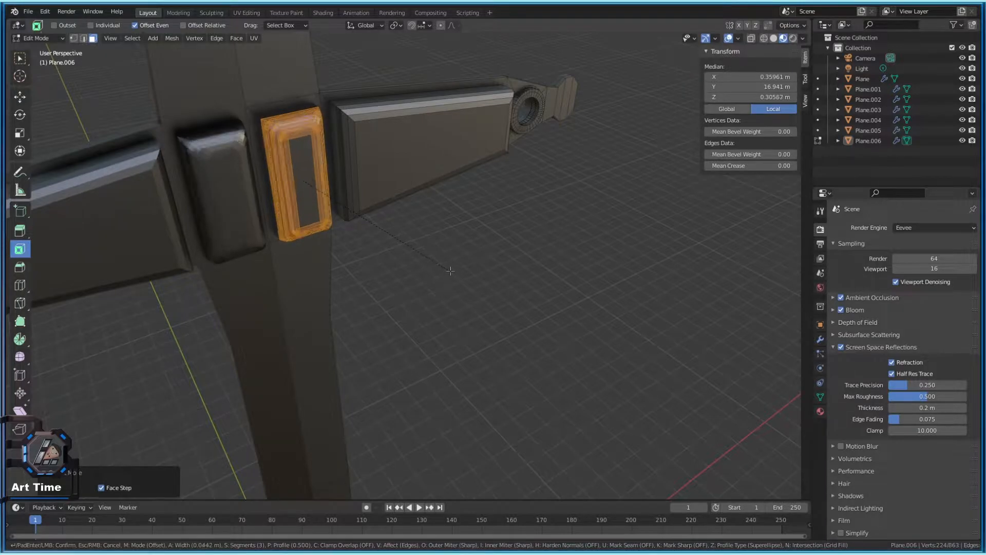
pyautogui.click(448, 269)
pyautogui.moveTo(447, 268); pyautogui.dragTo(416, 277, button='middle')
pyautogui.press('Tab')
pyautogui.press('Tab')
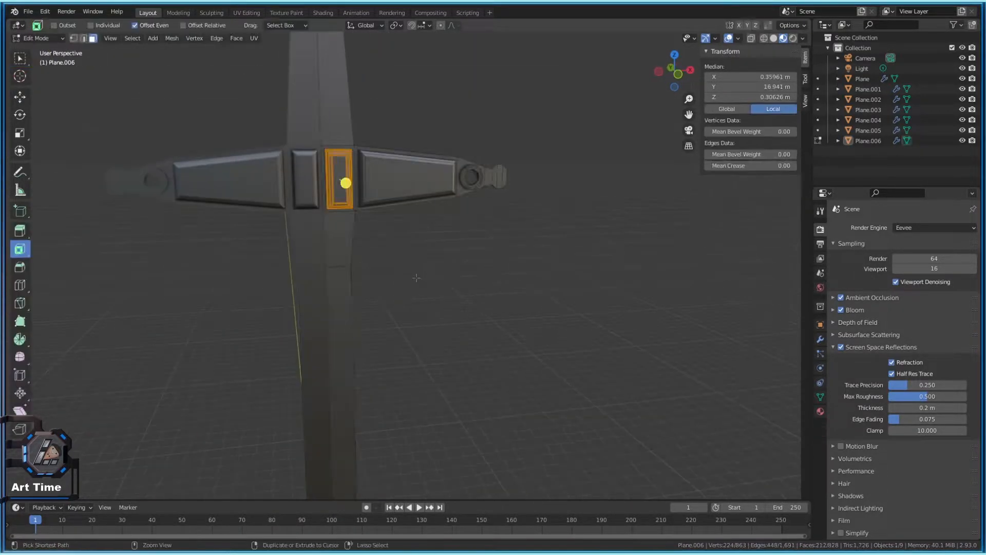
pyautogui.press('Tab')
pyautogui.moveTo(418, 323); pyautogui.dragTo(453, 266, button='middle')
pyautogui.moveTo(561, 166); pyautogui.dragTo(508, 206, button='middle')
# Dissolve the two edges crossing the front of the knob at the crossguard's tip
pyautogui.press('Tab')
pyautogui.click(501, 185)
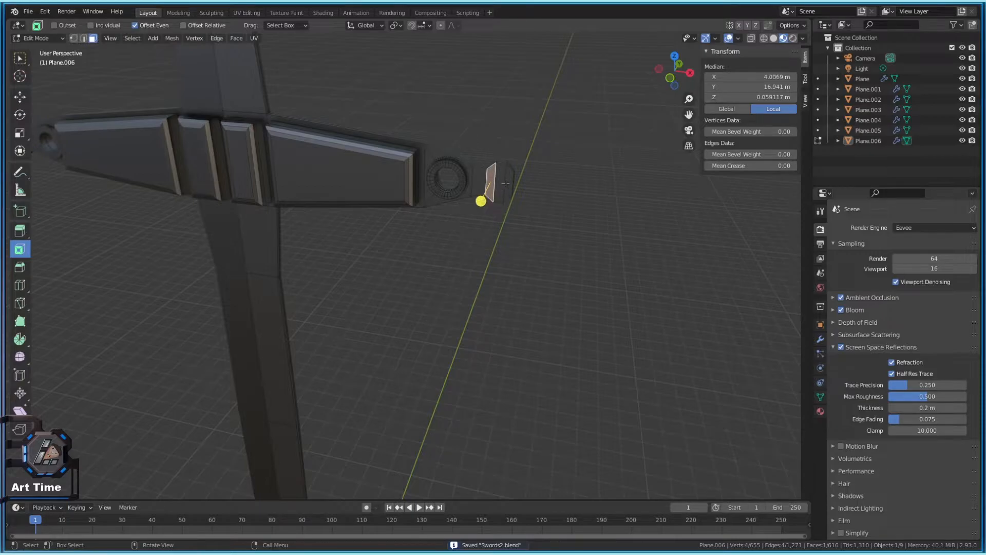
pyautogui.scroll(4, 502, 185)
pyautogui.press('2')
pyautogui.press('x')
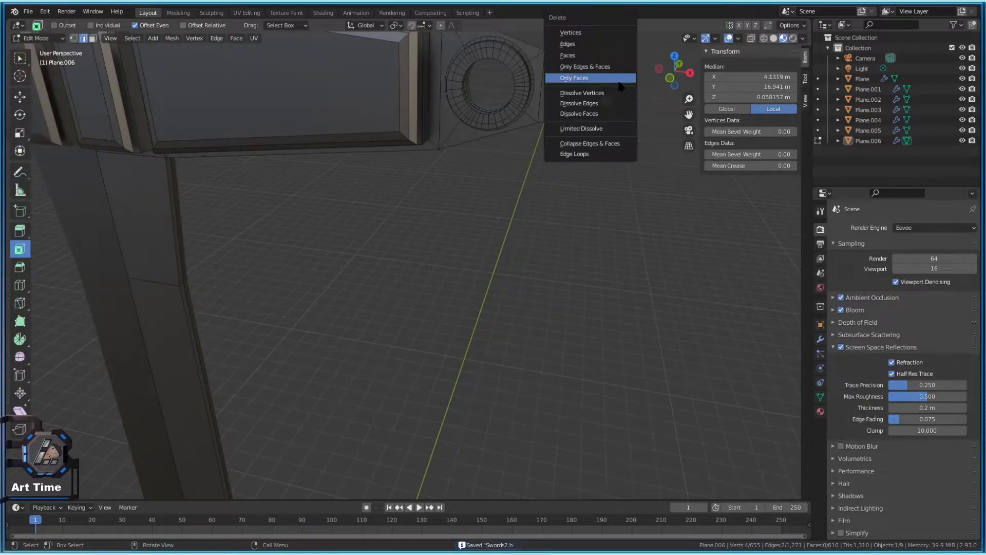
pyautogui.click(585, 103)
pyautogui.moveTo(585, 103); pyautogui.dragTo(400, 217, button='middle')
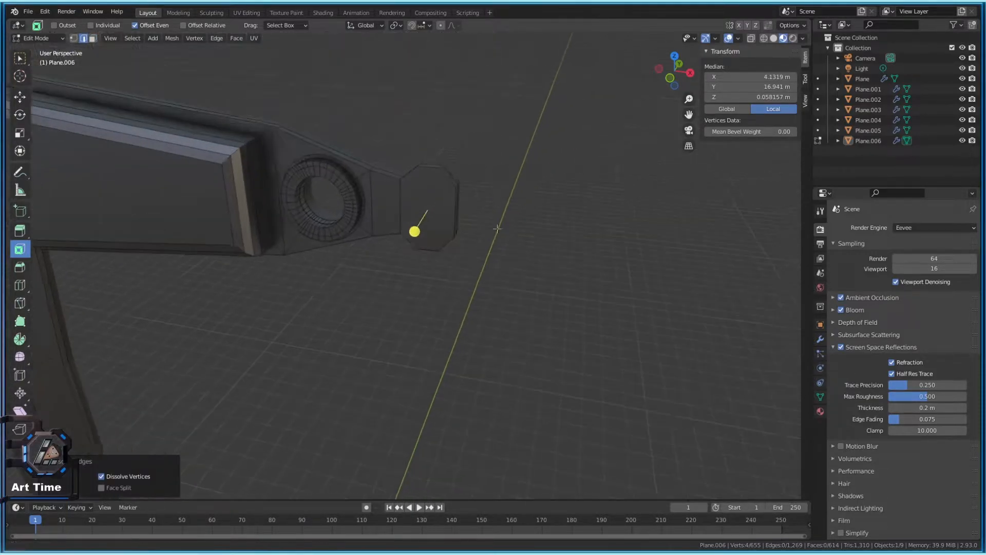
# Inset the front face of the knob at the crossguard's tip by about 0.023 m and extrude it outward by about 0.088 m
pyautogui.scroll(3, 296, 143)
pyautogui.press('3')
pyautogui.click(400, 217)
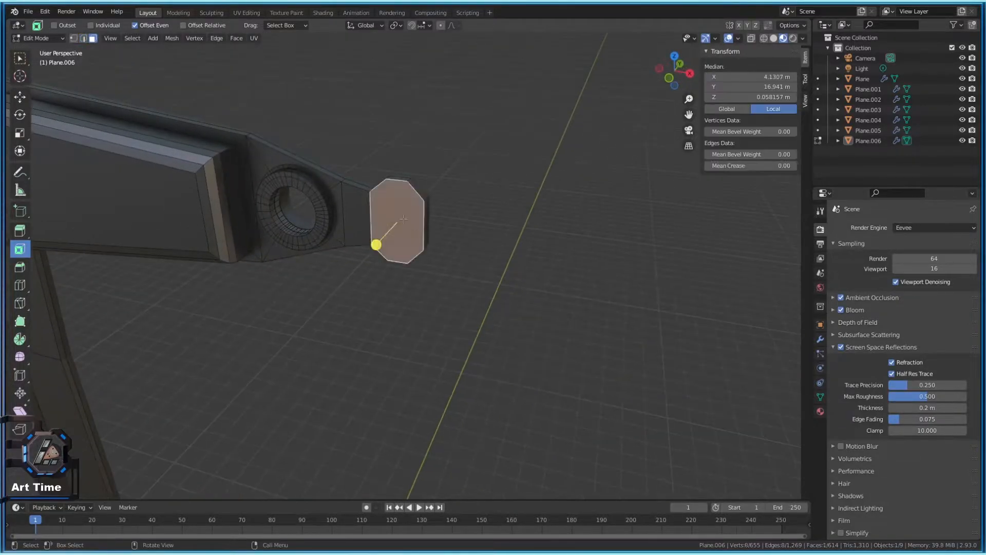
pyautogui.click(378, 244)
pyautogui.press('e')
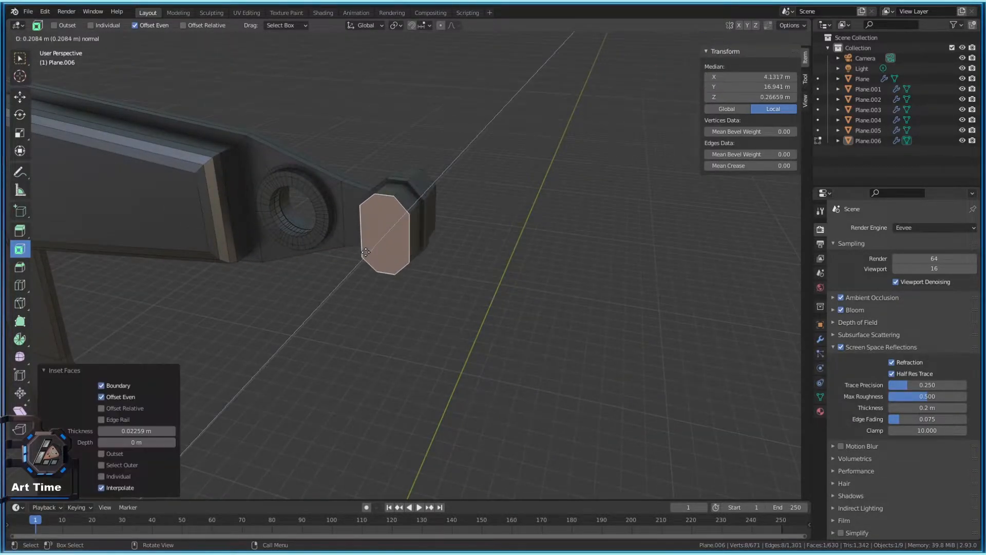
pyautogui.click(403, 265)
pyautogui.rightClick(419, 277)
pyautogui.press('Escape')
# Bevel the raised knob face's edges by about 0.02 m with three segments and check the shading in Object Mode
pyautogui.hotkey('ctrl', 'b')
pyautogui.write('.02')
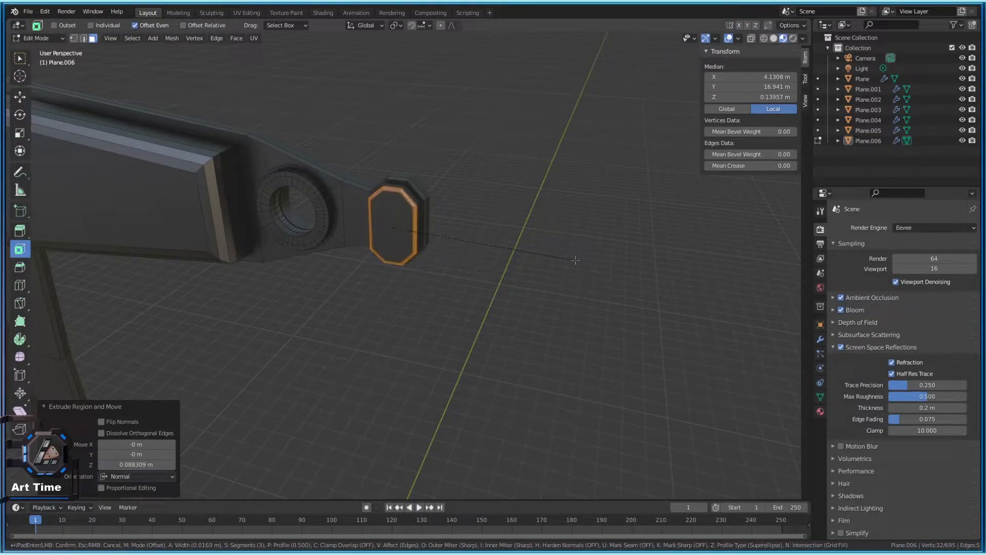
pyautogui.press('Return')
pyautogui.press('Tab')
pyautogui.moveTo(576, 260); pyautogui.dragTo(422, 197, button='middle')
pyautogui.press('Tab')
pyautogui.press('Tab')
pyautogui.moveTo(490, 194); pyautogui.dragTo(430, 247, button='middle')
# Inset the small face between the ring and the knob by about 0.019 m and extrude it outward by about 0.05 m
pyautogui.press('Tab')
pyautogui.click(541, 226)
pyautogui.press('e')
pyautogui.click(383, 247)
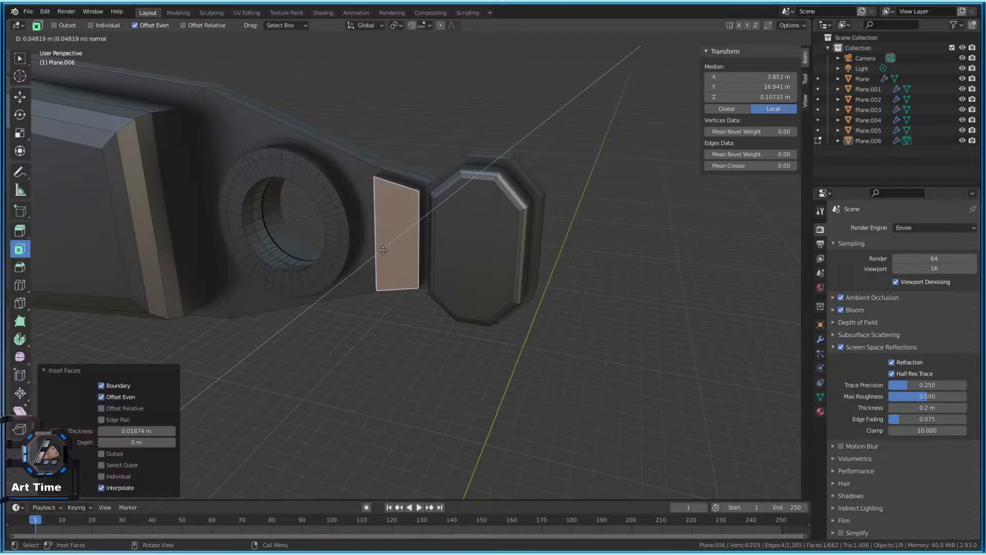
# Bevel the edges of the small raised panel between the ring and the knob and inspect it in Object Mode
pyautogui.hotkey('ctrl', 'b')
pyautogui.click(422, 298)
pyautogui.press('Tab')
pyautogui.click(422, 301)
pyautogui.moveTo(422, 301); pyautogui.dragTo(465, 194, button='middle')
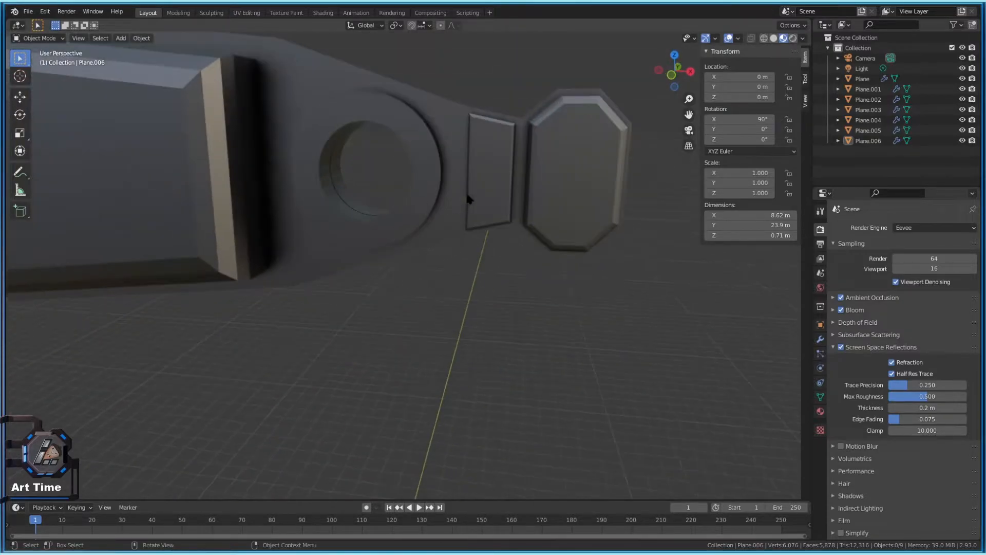
# Inset the knob's raised front face by about 0.026 m and extrude it outward by about 0.11 m
pyautogui.press('Tab')
pyautogui.click(493, 180)
pyautogui.click(285, 82)
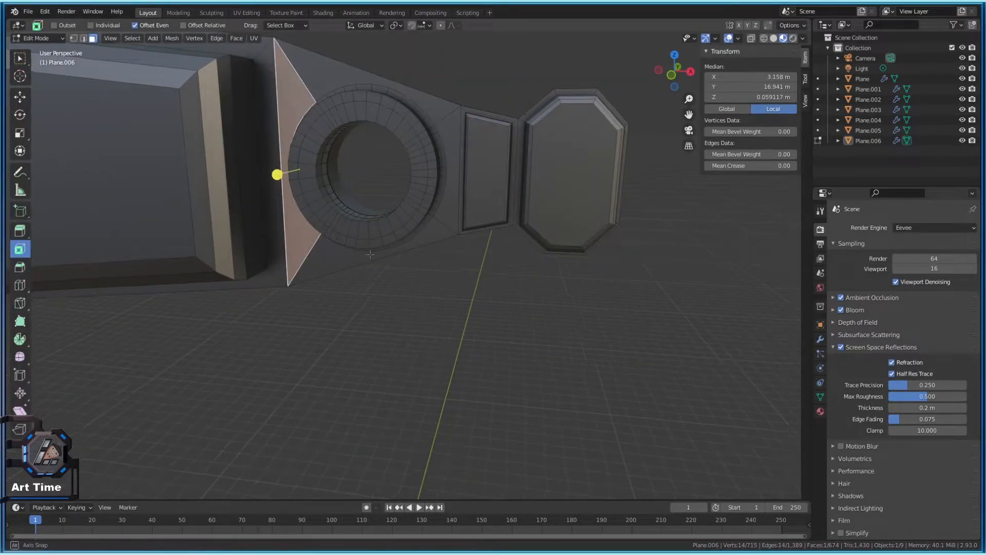
pyautogui.moveTo(305, 220); pyautogui.dragTo(447, 263, button='middle')
pyautogui.click(506, 183)
pyautogui.moveTo(505, 183); pyautogui.dragTo(478, 226, button='middle')
pyautogui.moveTo(476, 229); pyautogui.dragTo(476, 231)
pyautogui.press('e')
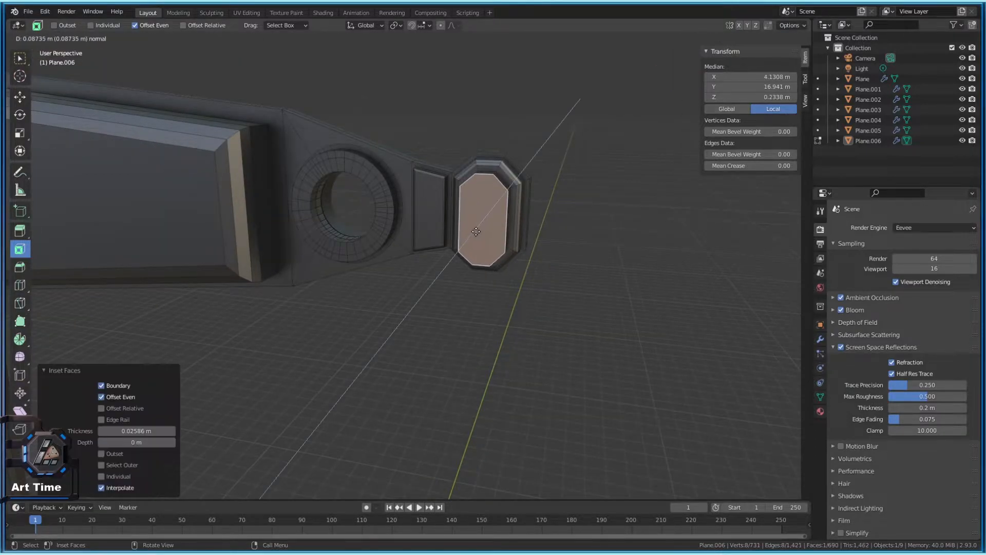
pyautogui.click(477, 233)
# Bevel the knob's second raised tier by about 0.012 m with three segments and inspect the crossguard in Object Mode
pyautogui.hotkey('ctrl', 'b')
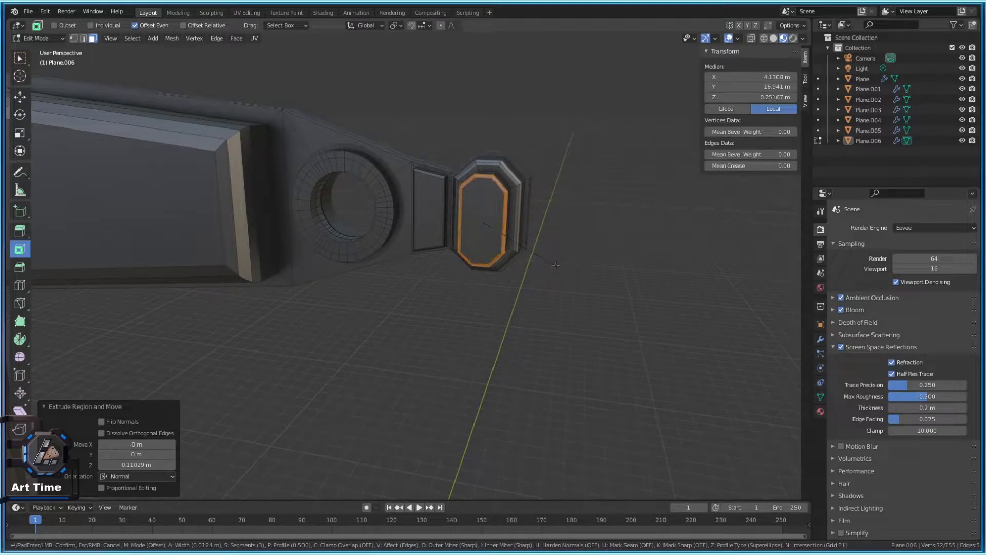
pyautogui.click(470, 233)
pyautogui.press('Tab')
pyautogui.moveTo(548, 281); pyautogui.dragTo(505, 288, button='middle')
pyautogui.moveTo(411, 252); pyautogui.dragTo(432, 292, button='middle')
# Inset the outer crossguard block's front face and extrude it inward by about 0.13 m
pyautogui.press('Tab')
pyautogui.click(431, 292)
pyautogui.moveTo(435, 314); pyautogui.dragTo(440, 313)
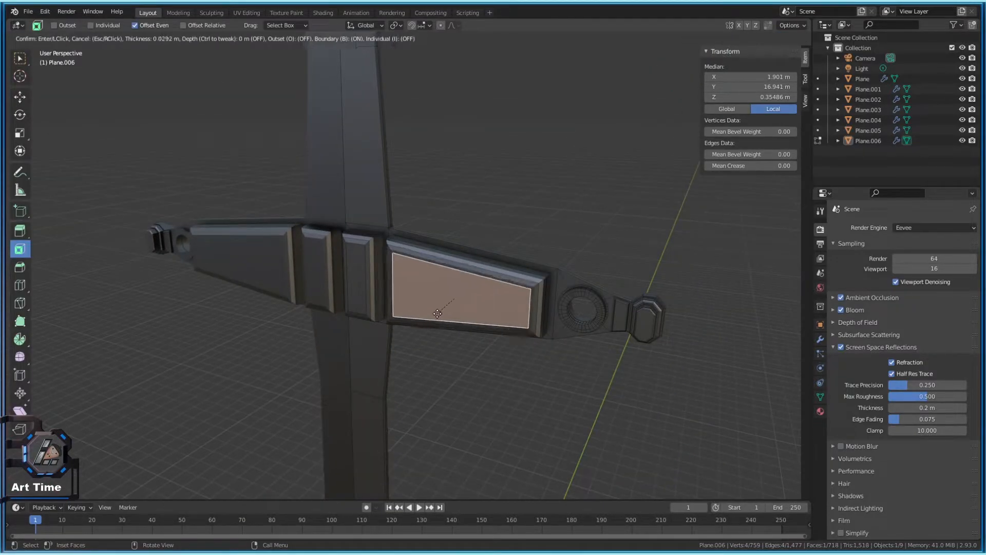
pyautogui.click(440, 312)
pyautogui.press('e')
pyautogui.click(440, 312)
# Inset the recessed face of the outer crossguard block by about 0.04 m and extrude it outward along normals by about 0.23 m
pyautogui.scroll(1, 500, 342)
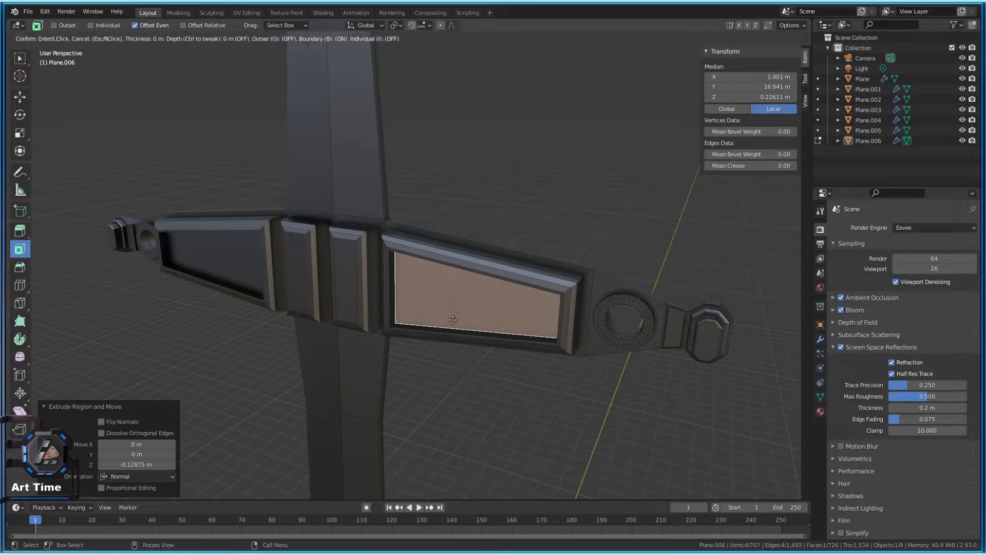
pyautogui.press('i')
pyautogui.click(452, 319)
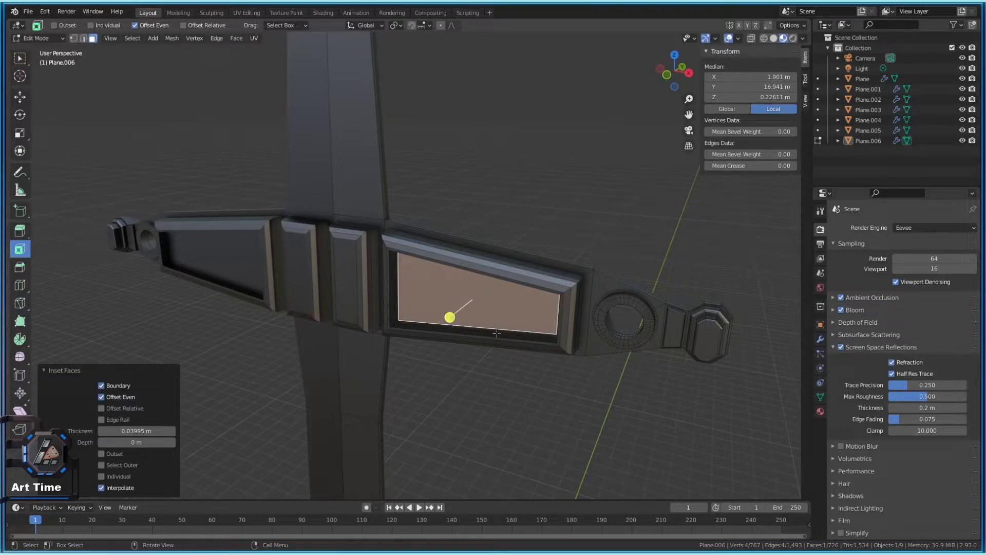
pyautogui.hotkey('alt', 'e')
pyautogui.click(497, 331)
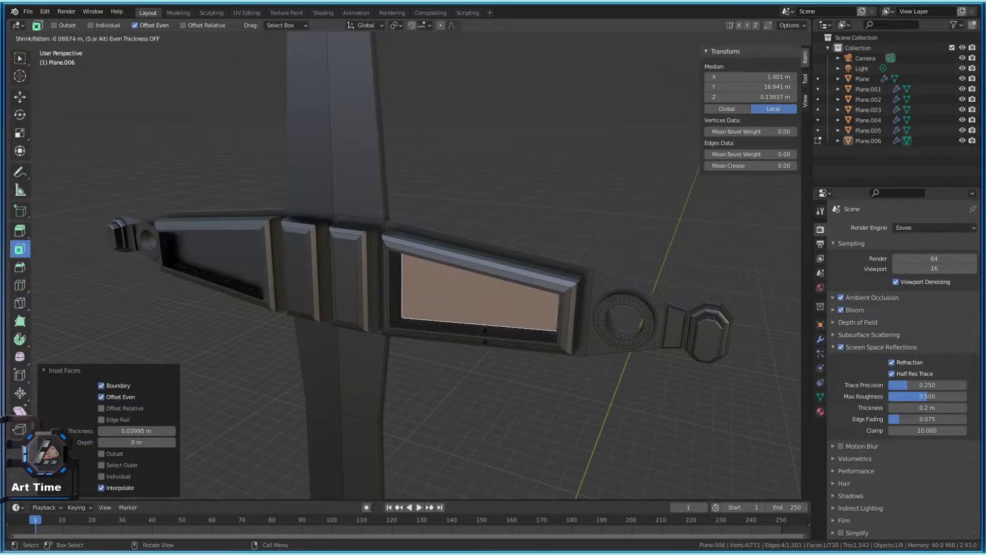
pyautogui.click(503, 322)
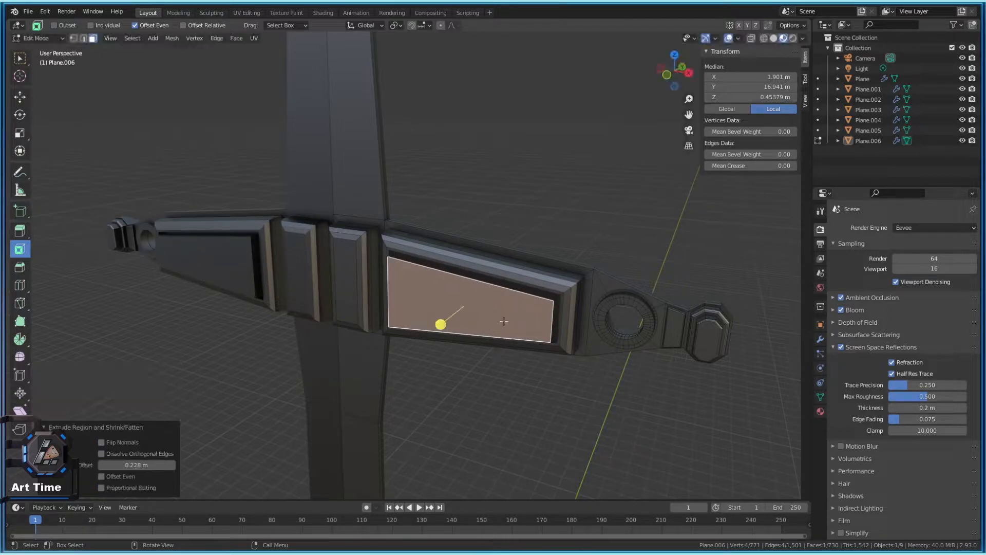
# Bevel the raised inner panel of the outer crossguard block and save the file
pyautogui.hotkey('ctrl', 'b')
pyautogui.click(547, 349)
pyautogui.press('Tab')
pyautogui.click(446, 365)
pyautogui.scroll(-4, 501, 359)
pyautogui.moveTo(446, 365); pyautogui.dragTo(415, 307, button='middle')
pyautogui.hotkey('ctrl', 's')
# Inset the grip face directly above the crossguard by about 0.053 m and extrude it outward by about 0.18 m
pyautogui.scroll(4, 415, 307)
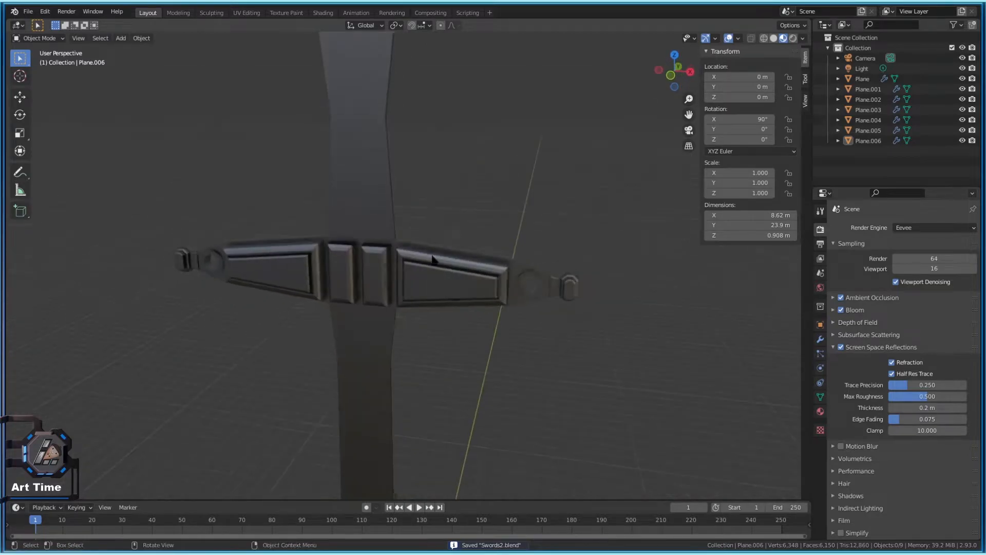
pyautogui.press('Tab')
pyautogui.moveTo(363, 190); pyautogui.dragTo(364, 184)
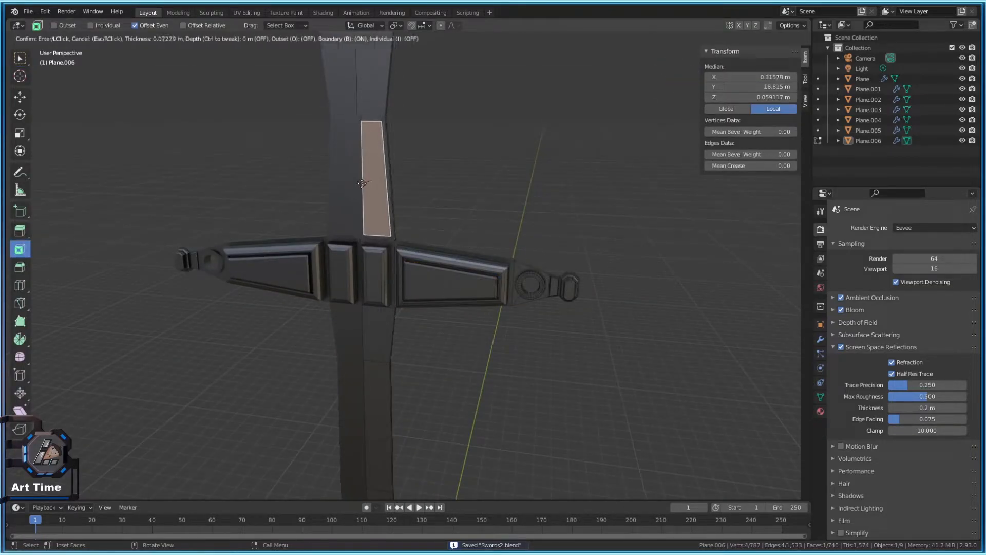
pyautogui.click(363, 184)
pyautogui.press('e')
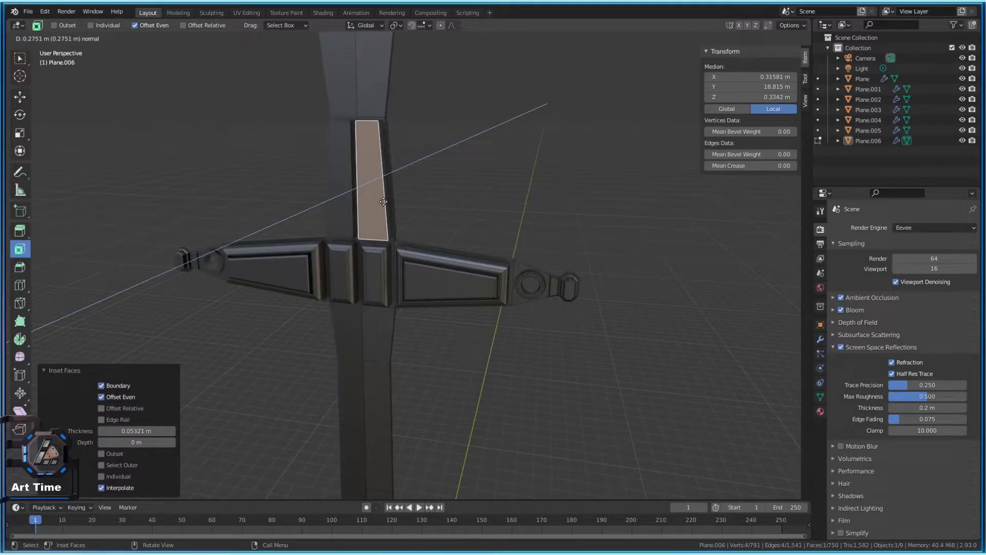
pyautogui.click(384, 201)
pyautogui.scroll(2, 386, 202)
pyautogui.keyDown('shift'); pyautogui.moveTo(387, 213); pyautogui.dragTo(405, 256, button='middle'); pyautogui.keyUp('shift')
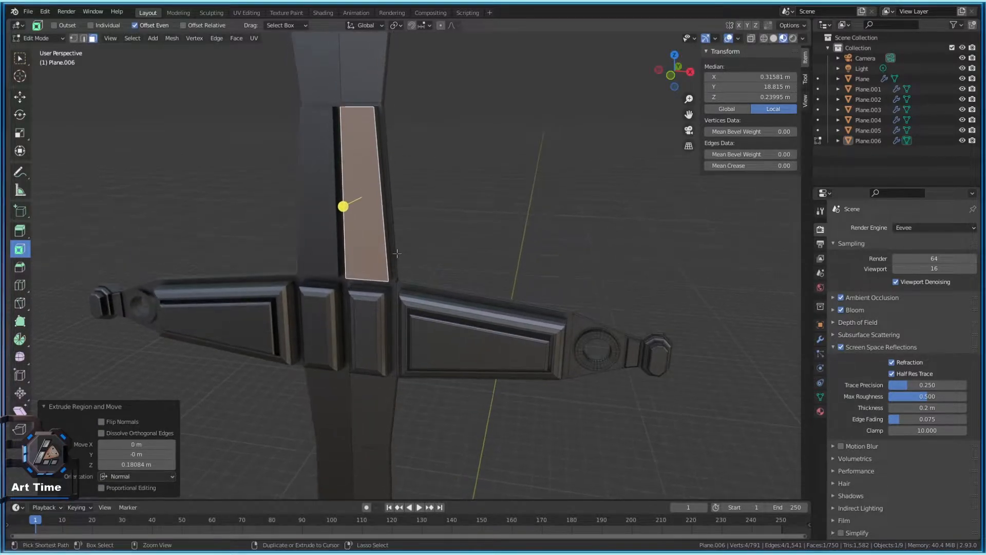
# Bevel the raised grip panel by about 0.057 m with three segments and inset its front face by about 0.037 m
pyautogui.hotkey('ctrl', 'b')
pyautogui.click(405, 257)
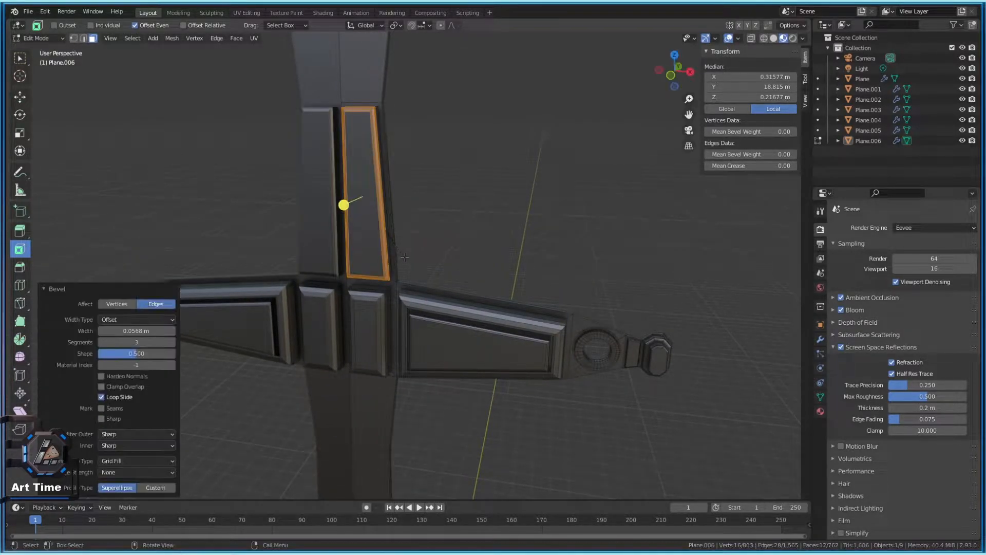
pyautogui.click(411, 217)
pyautogui.click(366, 212)
pyautogui.moveTo(336, 207); pyautogui.dragTo(340, 207)
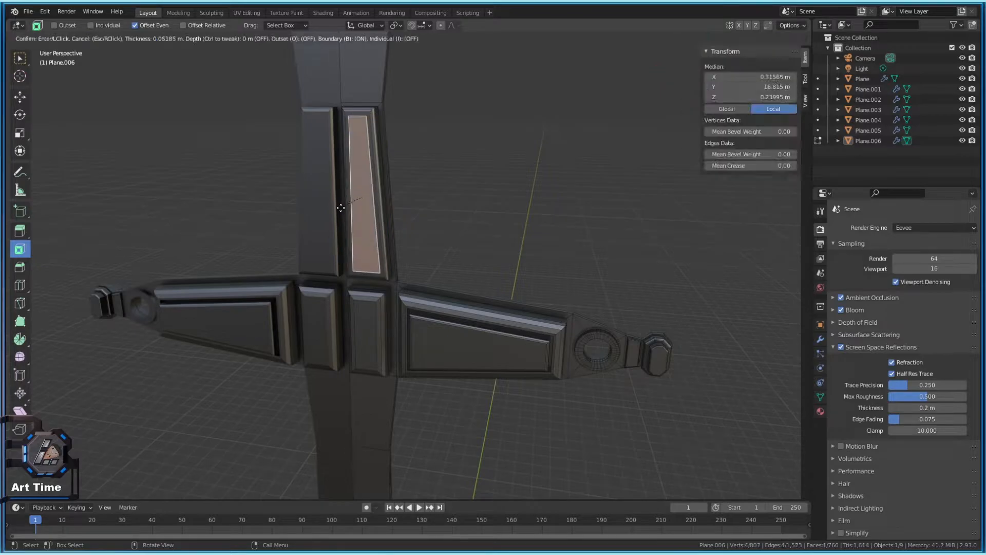
pyautogui.click(341, 207)
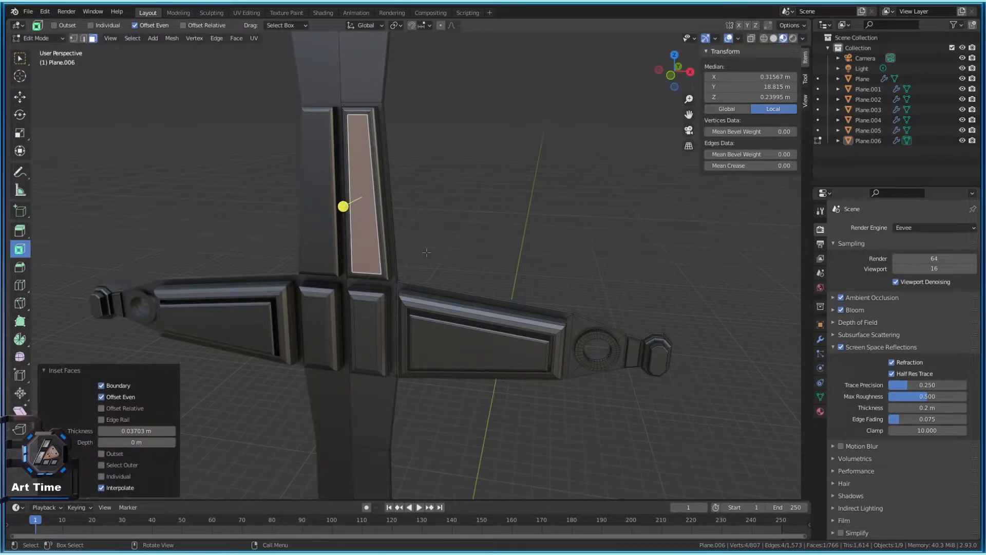
# Move the inset grip face about -0.185 m along the global Y axis
pyautogui.moveTo(426, 252); pyautogui.dragTo(389, 245, button='middle')
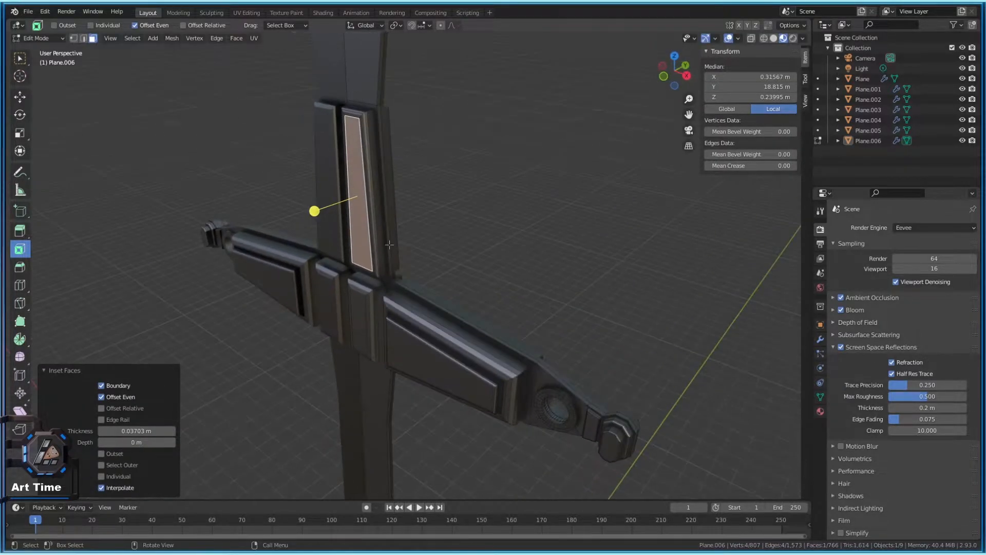
pyautogui.press('g')
pyautogui.press('z')
pyautogui.press('y')
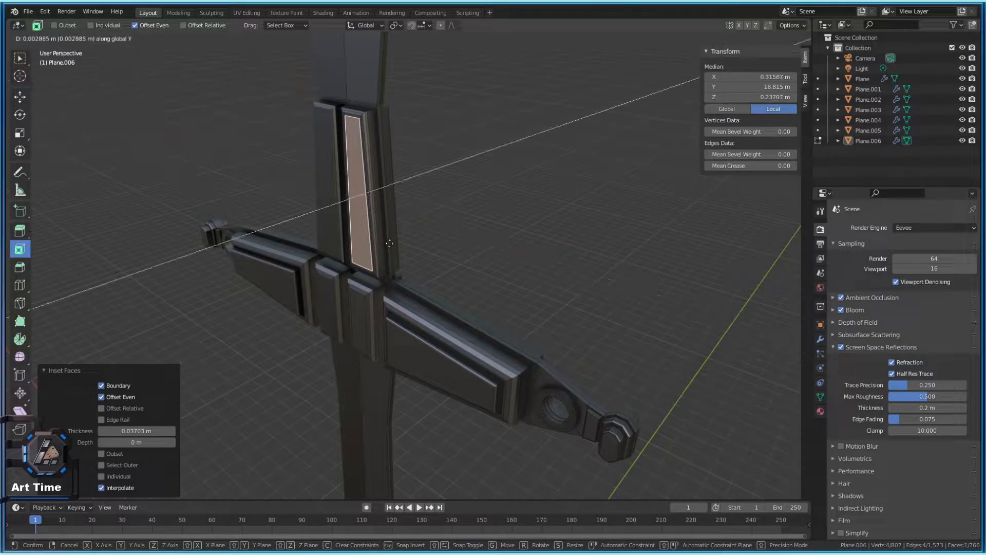
pyautogui.rightClick(384, 245)
pyautogui.press('g')
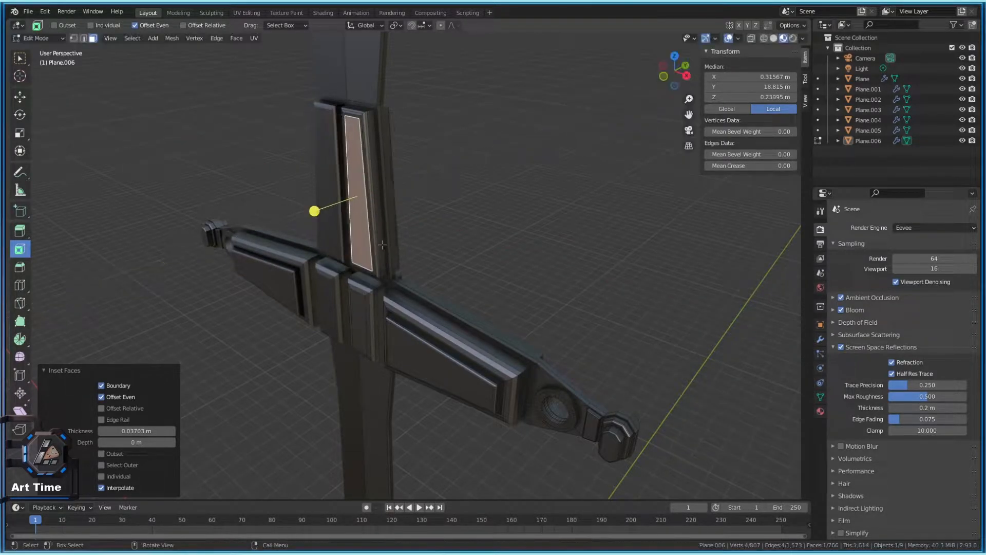
pyautogui.press('y')
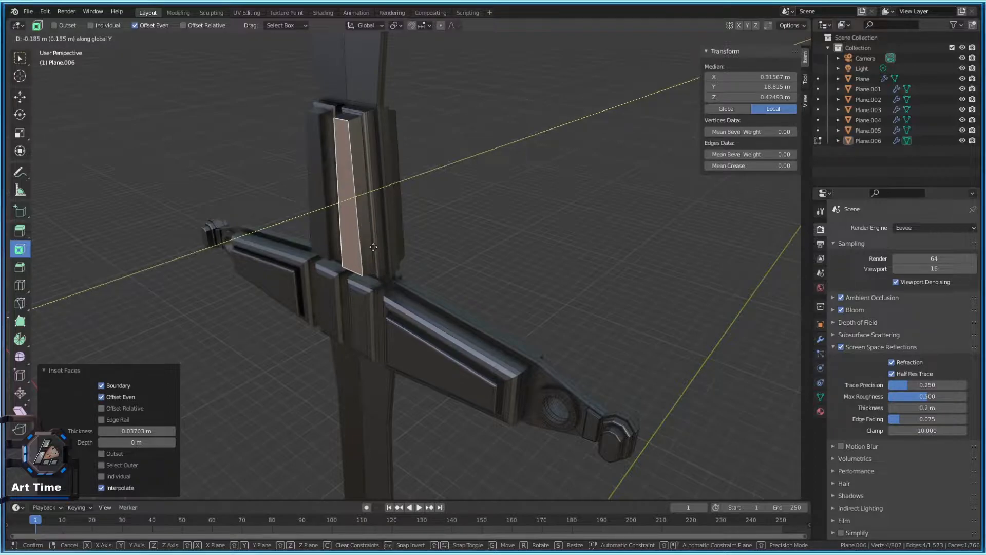
pyautogui.click(373, 247)
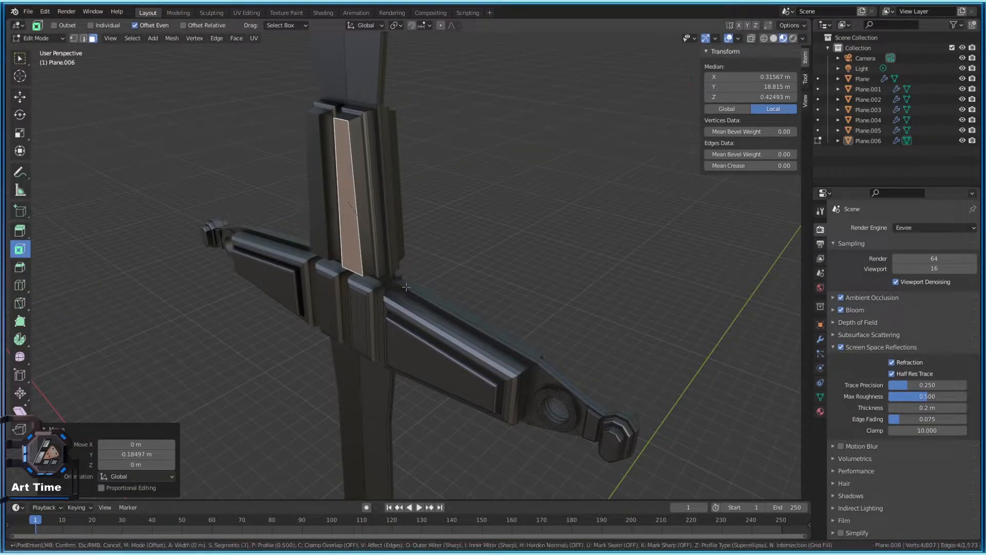
# Bevel the edges of the protruding grip face above the crossguard and check the result in Object Mode
pyautogui.hotkey('ctrl', 'b')
pyautogui.click(410, 290)
pyautogui.press('Tab')
pyautogui.moveTo(354, 264); pyautogui.dragTo(382, 293, button='middle')
# Try to extrude the blade face directly below the crossguard by about 0.53 m along negative Y, then undo it
pyautogui.press('Tab')
pyautogui.click(407, 290)
pyautogui.scroll(1, 407, 289)
pyautogui.press('e')
pyautogui.rightClick(418, 305)
pyautogui.press('g')
pyautogui.press('y')
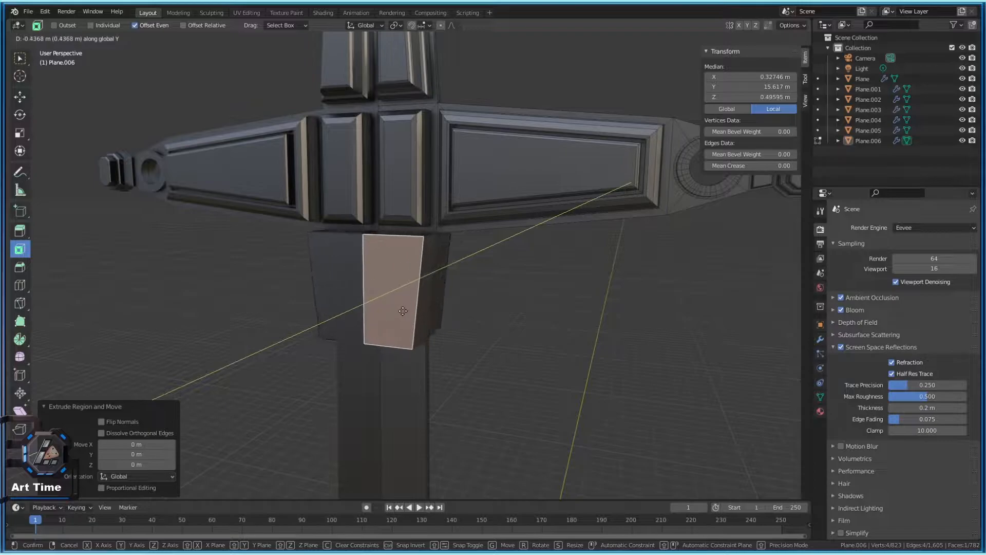
pyautogui.click(400, 312)
pyautogui.hotkey('ctrl', 'b')
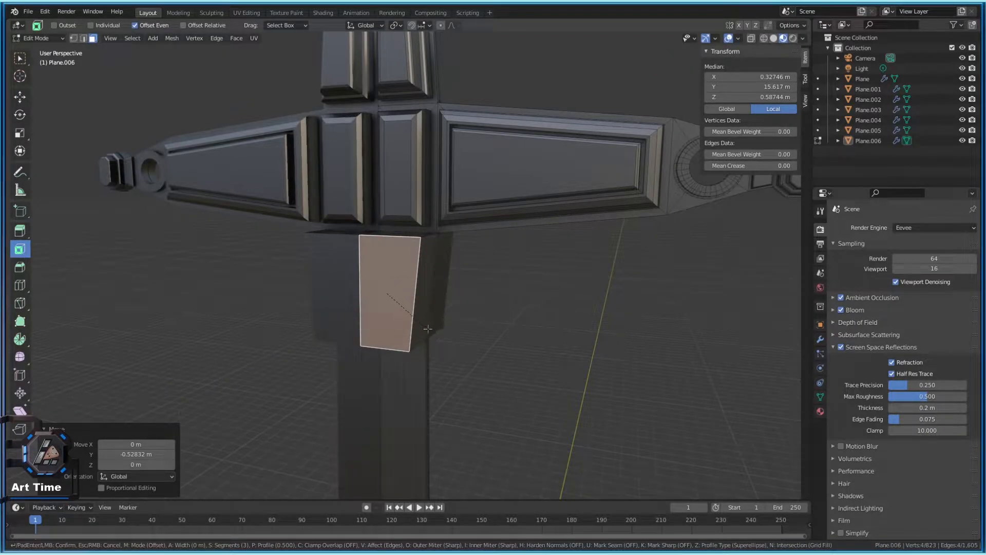
pyautogui.rightClick(428, 328)
pyautogui.hotkey('ctrl', 'z')
# Inset the upper grip segment's front face by about 0.08 m and extrude it outward
pyautogui.scroll(-5, 423, 318)
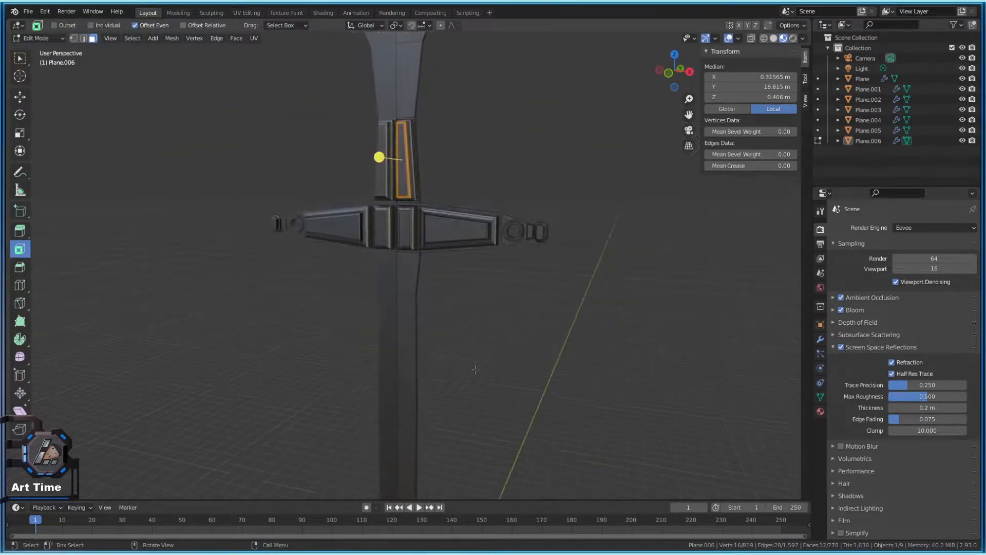
pyautogui.press('Tab')
pyautogui.moveTo(464, 377); pyautogui.dragTo(383, 205, button='middle')
pyautogui.scroll(2, 409, 252)
pyautogui.press('Tab')
pyautogui.moveTo(343, 210)
pyautogui.mouseDown()
pyautogui.moveTo(355, 211)
pyautogui.moveTo(341, 209)
pyautogui.mouseUp()
pyautogui.press('e')
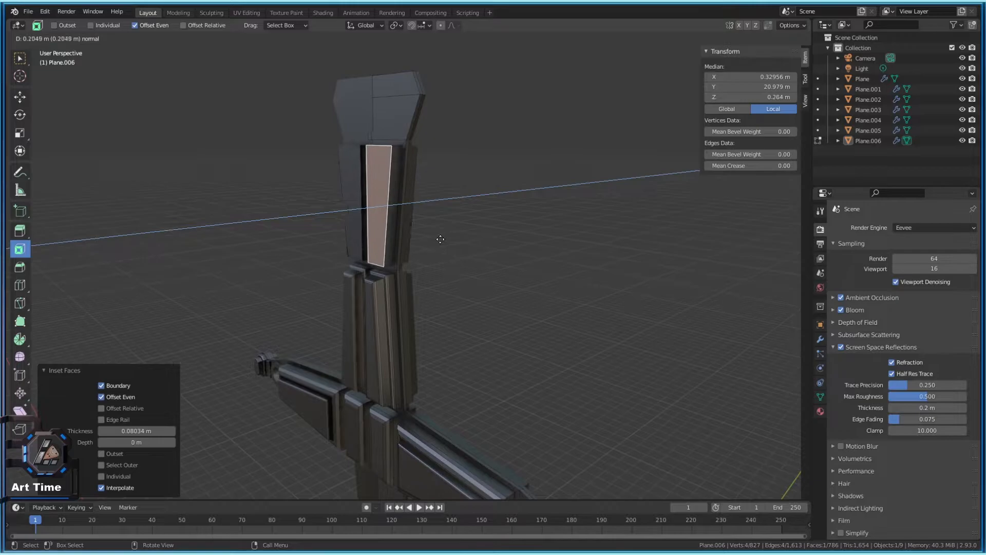
pyautogui.click(443, 239)
# Inset the raised front face of the upper grip segment once more to form a narrow rim
pyautogui.moveTo(350, 220); pyautogui.dragTo(389, 283, button='middle')
pyautogui.scroll(5, 477, 257)
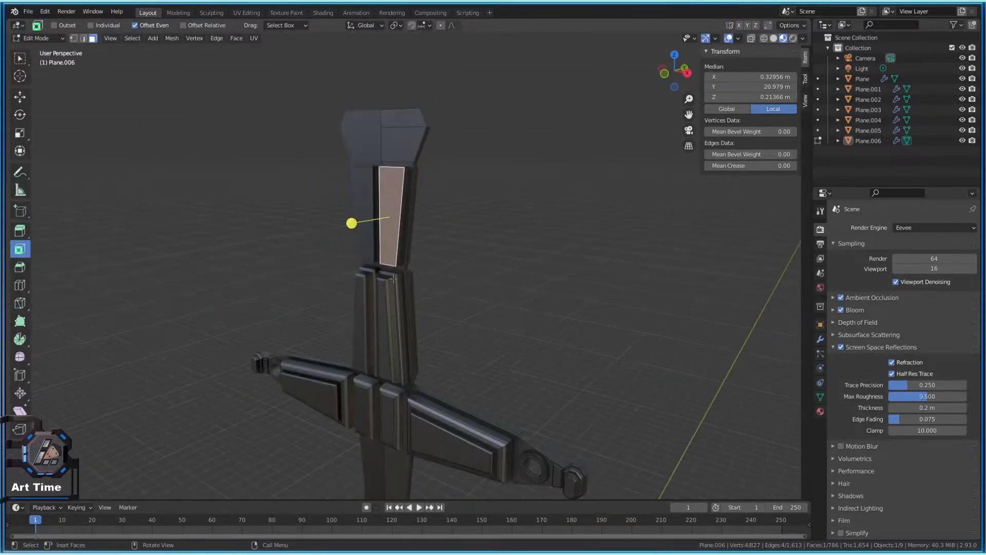
pyautogui.scroll(-3, 389, 283)
pyautogui.scroll(5, 396, 257)
pyautogui.scroll(-3, 403, 231)
pyautogui.scroll(3, 413, 208)
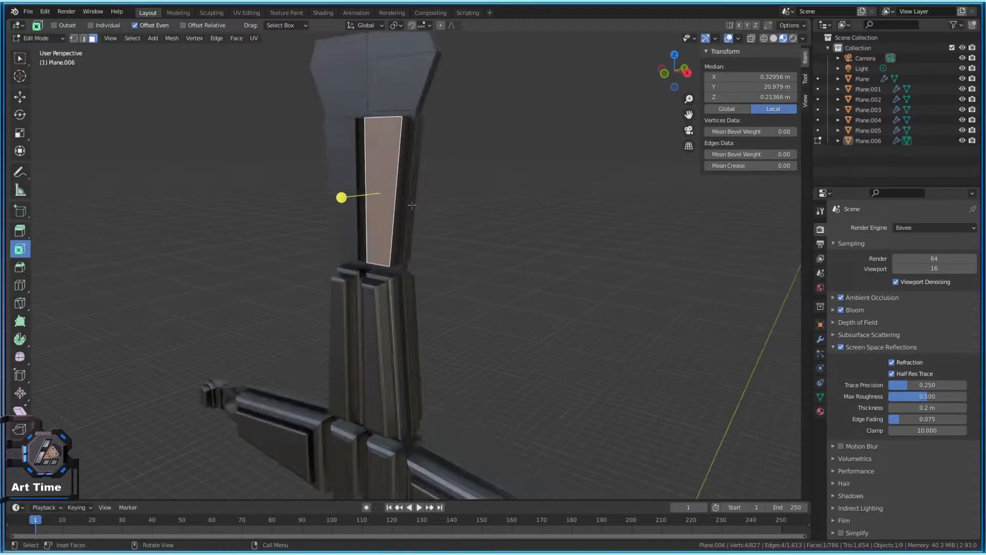
pyautogui.moveTo(413, 207); pyautogui.dragTo(339, 198, button='middle')
pyautogui.moveTo(335, 179); pyautogui.dragTo(329, 177)
pyautogui.press('e')
pyautogui.click(339, 183)
pyautogui.click(329, 177)
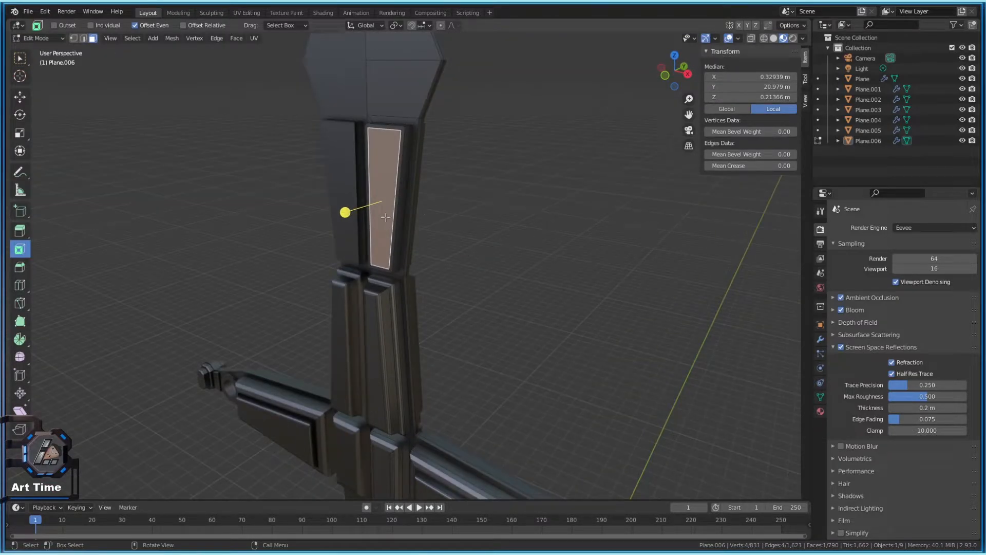
# Extrude the upper grip segment's inner face and bevel its edges
pyautogui.press('e')
pyautogui.click(454, 258)
pyautogui.moveTo(453, 258); pyautogui.dragTo(436, 257)
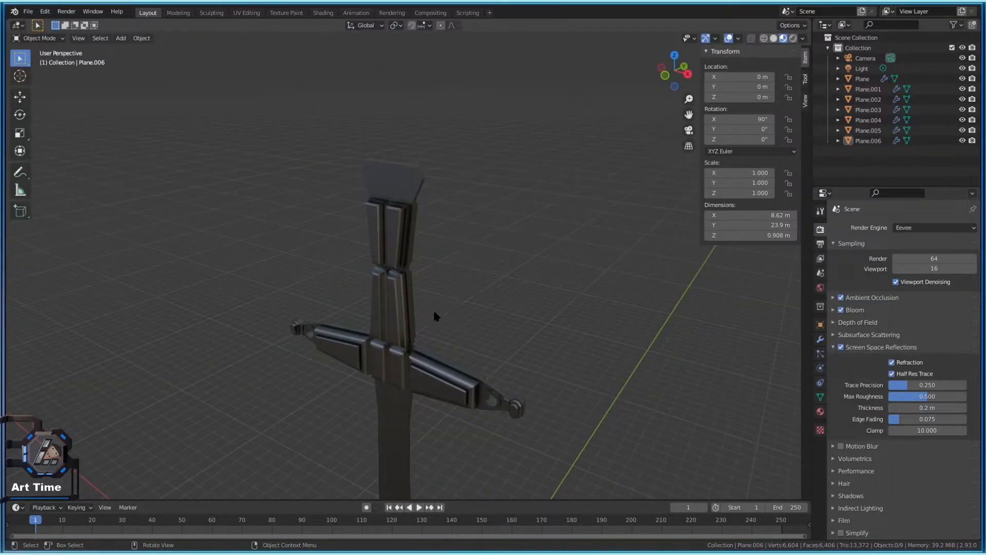
# Inset the front face of the pommel's lower section and extrude it outward by about 0.28 m
pyautogui.moveTo(435, 316); pyautogui.dragTo(526, 313, button='middle')
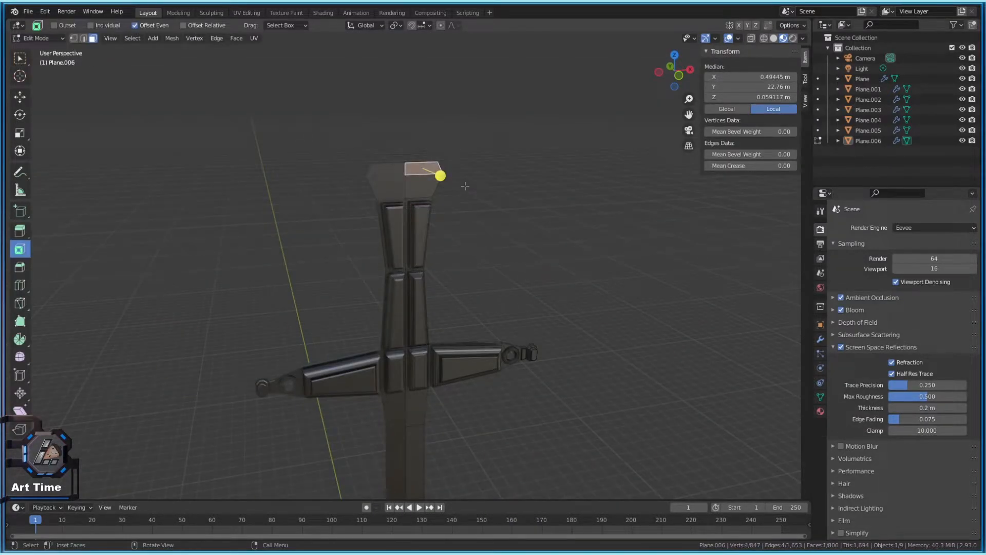
pyautogui.moveTo(466, 186); pyautogui.dragTo(397, 184, button='middle')
pyautogui.press('e')
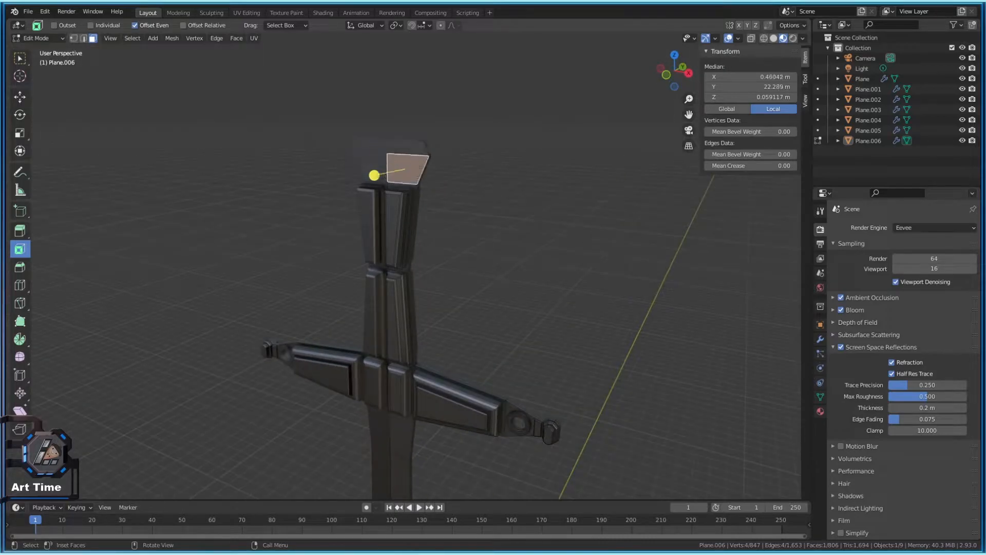
pyautogui.moveTo(374, 175); pyautogui.dragTo(375, 172)
pyautogui.press('e')
pyautogui.click(416, 186)
pyautogui.scroll(3, 361, 169)
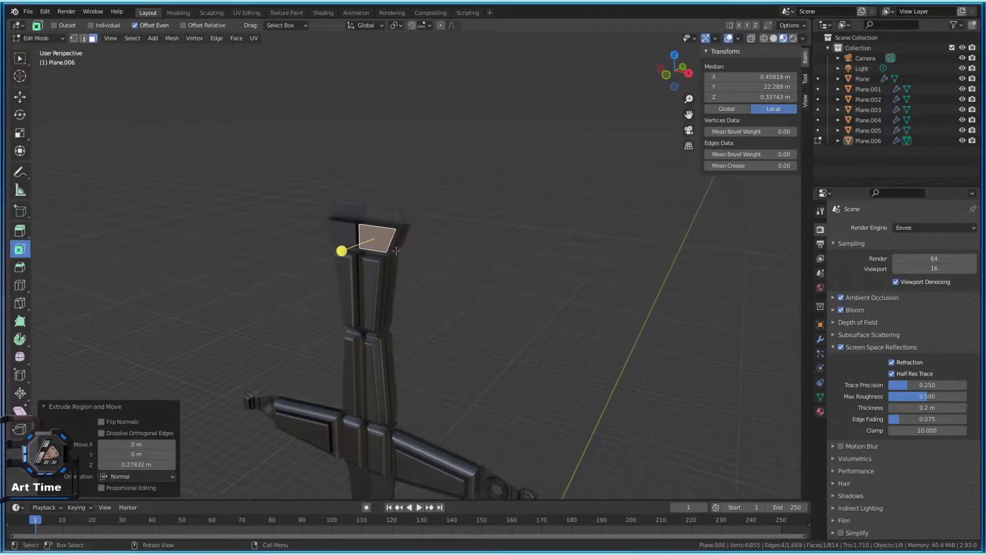
# Bevel the edges of the raised panel on the pommel's lower section
pyautogui.hotkey('ctrl', 'z')
pyautogui.hotkey('ctrl', 'shift', 'z')
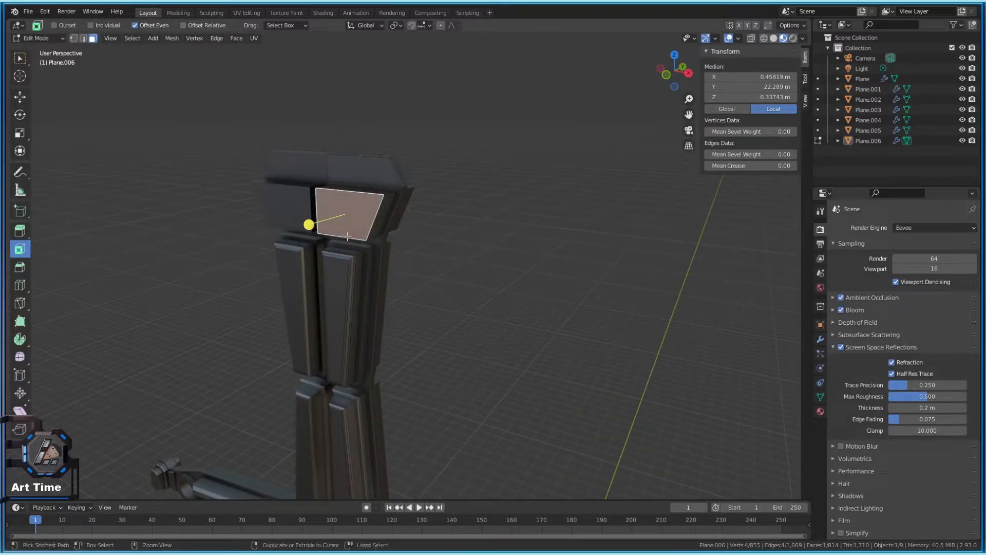
pyautogui.hotkey('ctrl', 'b')
pyautogui.click(351, 238)
pyautogui.press('Tab')
pyautogui.press('Tab')
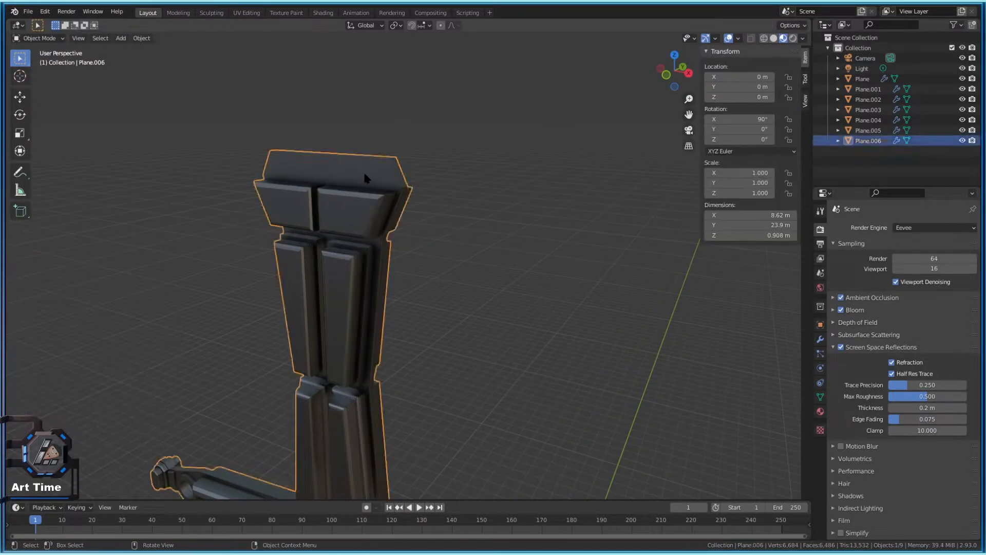
# Inset the front face of the pommel's upper section by about 0.05 m and extrude it outward by about 0.27 m
pyautogui.click(366, 175)
pyautogui.keyDown('shift'); pyautogui.click(326, 176); pyautogui.keyUp('shift')
pyautogui.click(326, 172)
pyautogui.moveTo(327, 173); pyautogui.dragTo(326, 173)
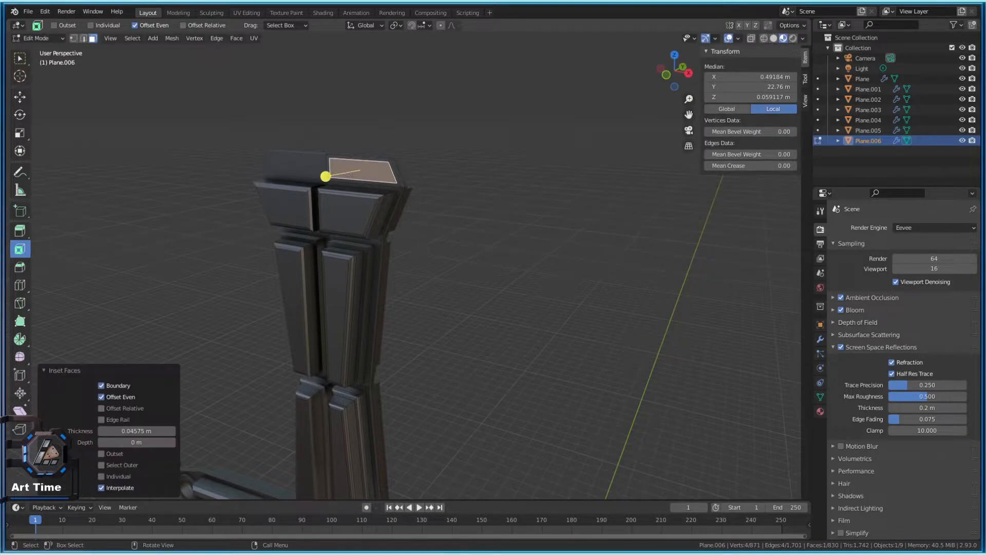
pyautogui.press('e')
pyautogui.click(308, 176)
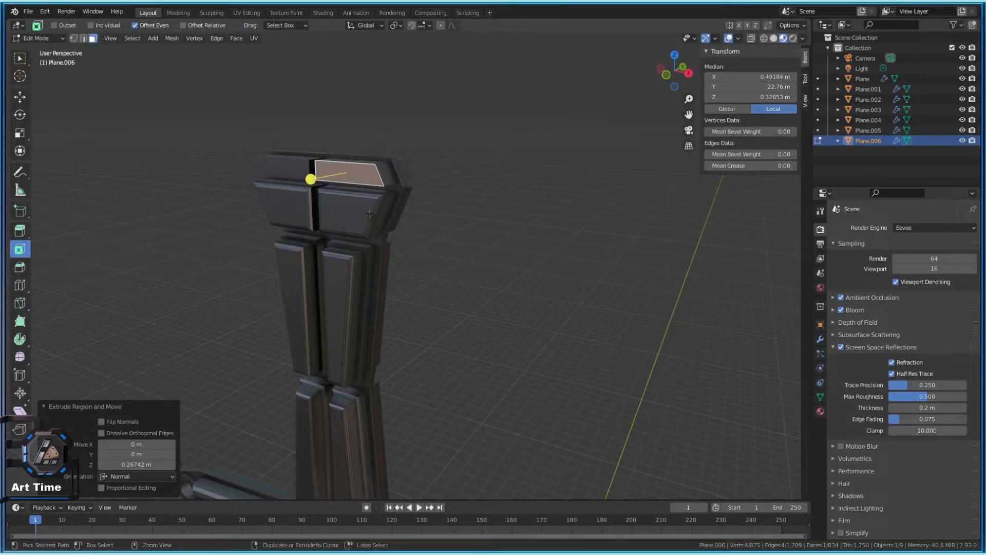
# Bevel the raised panel on the pommel's upper section with 3 segments
pyautogui.hotkey('ctrl', 'b')
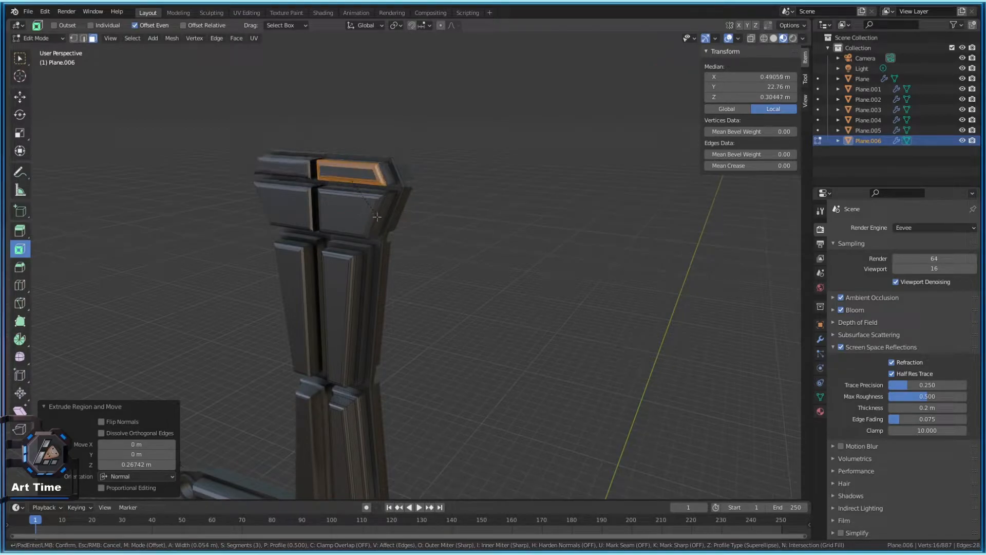
pyautogui.click(310, 169)
pyautogui.press('Tab')
pyautogui.scroll(-5, 310, 170)
pyautogui.moveTo(391, 325); pyautogui.dragTo(400, 256, button='middle')
pyautogui.scroll(3, 404, 324)
pyautogui.press('Tab')
pyautogui.press('Tab')
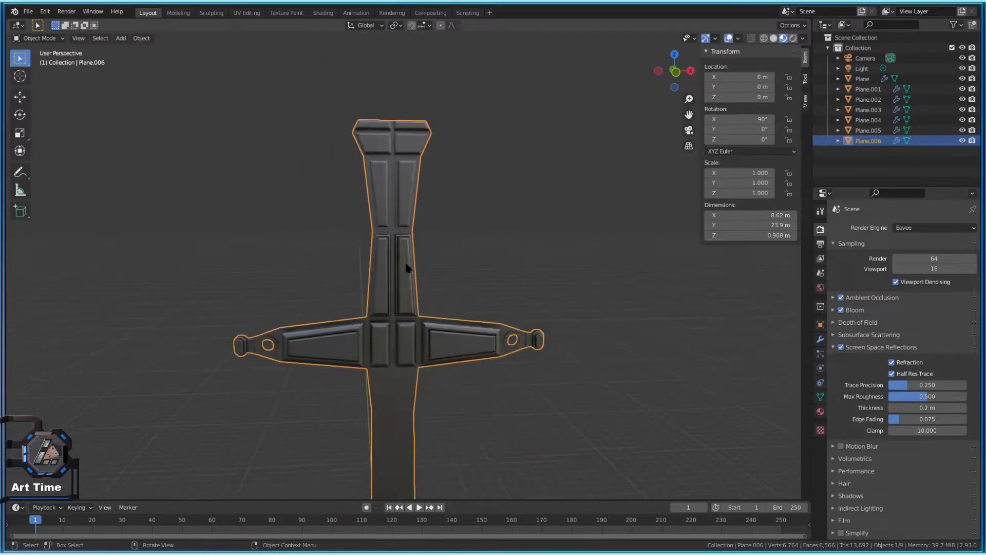
# Inset the blade face directly below the crossguard and extrude it outward
pyautogui.scroll(1, 439, 353)
pyautogui.keyDown('shift'); pyautogui.moveTo(439, 353); pyautogui.dragTo(426, 209, button='middle'); pyautogui.keyUp('shift')
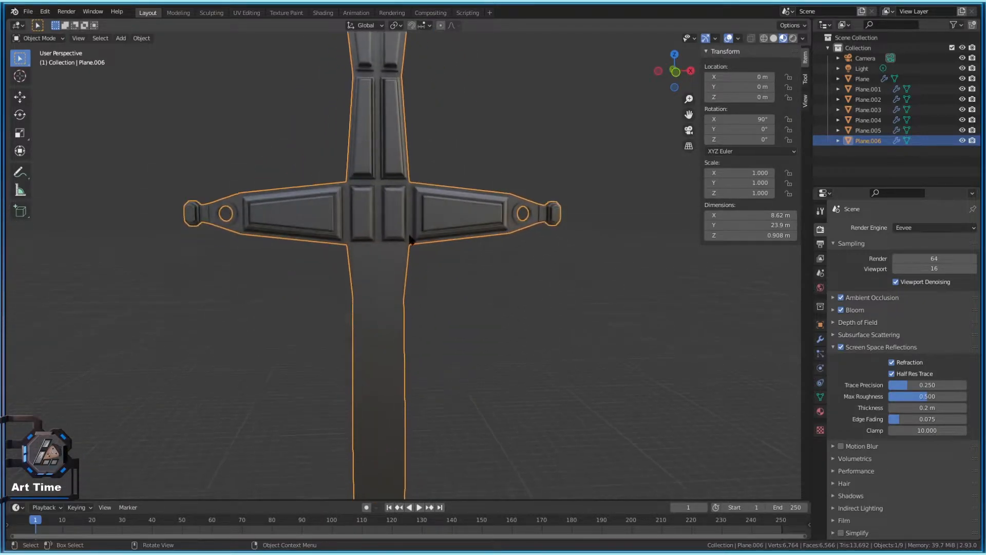
pyautogui.press('Tab')
pyautogui.click(395, 275)
pyautogui.moveTo(395, 275); pyautogui.dragTo(304, 282, button='middle')
pyautogui.hotkey('ctrl', 's')
pyautogui.moveTo(304, 282); pyautogui.dragTo(309, 281)
pyautogui.press('e')
pyautogui.click(307, 280)
# Move an edge of the raised panel below the crossguard along the Y axis and save the file
pyautogui.press('2')
pyautogui.click(345, 318)
pyautogui.moveTo(346, 319)
pyautogui.mouseDown(button='middle')
pyautogui.moveTo(393, 306)
pyautogui.moveTo(364, 292)
pyautogui.moveTo(363, 322)
pyautogui.mouseUp(button='middle')
pyautogui.press('g')
pyautogui.press('y')
pyautogui.click(364, 292)
pyautogui.press('Tab')
pyautogui.scroll(3, 468, 326)
pyautogui.scroll(-4, 474, 328)
pyautogui.click(480, 332)
pyautogui.moveTo(480, 332); pyautogui.dragTo(435, 290, button='middle')
pyautogui.hotkey('ctrl', 's')
# Examine the crossguard's panels, end knob and ring hole from several angles
pyautogui.press('Tab')
pyautogui.moveTo(470, 231); pyautogui.dragTo(413, 240, button='middle')
pyautogui.press('Tab')
pyautogui.press('Tab')
pyautogui.hotkey('alt', 'a')
pyautogui.click(413, 241)
pyautogui.scroll(2, 499, 272)
pyautogui.moveTo(499, 273); pyautogui.dragTo(539, 219, button='middle')
pyautogui.click(335, 198)
pyautogui.click(530, 237)
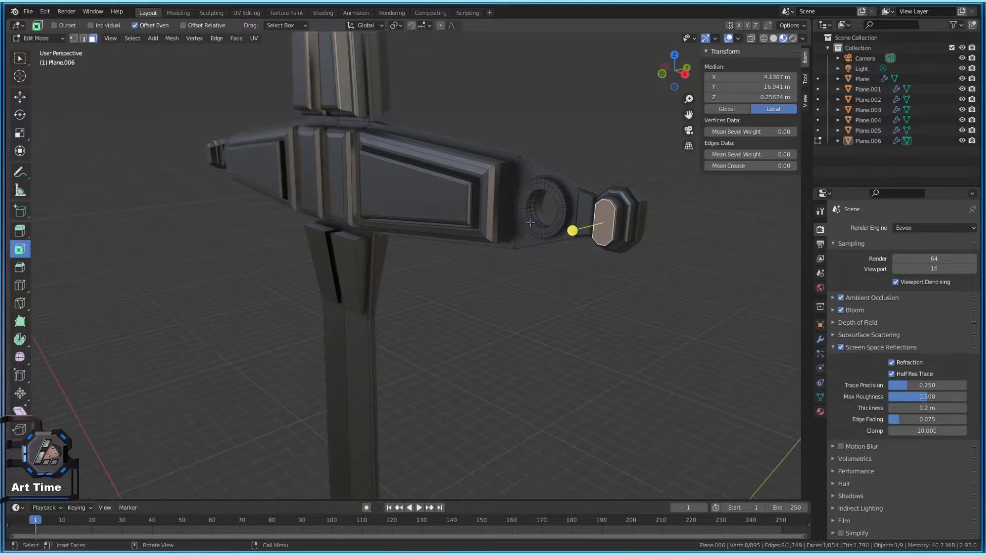
pyautogui.press('Tab')
pyautogui.press('Tab')
pyautogui.scroll(5, 545, 231)
pyautogui.moveTo(546, 231); pyautogui.dragTo(357, 261, button='middle')
pyautogui.scroll(-4, 234, 223)
pyautogui.click(357, 261)
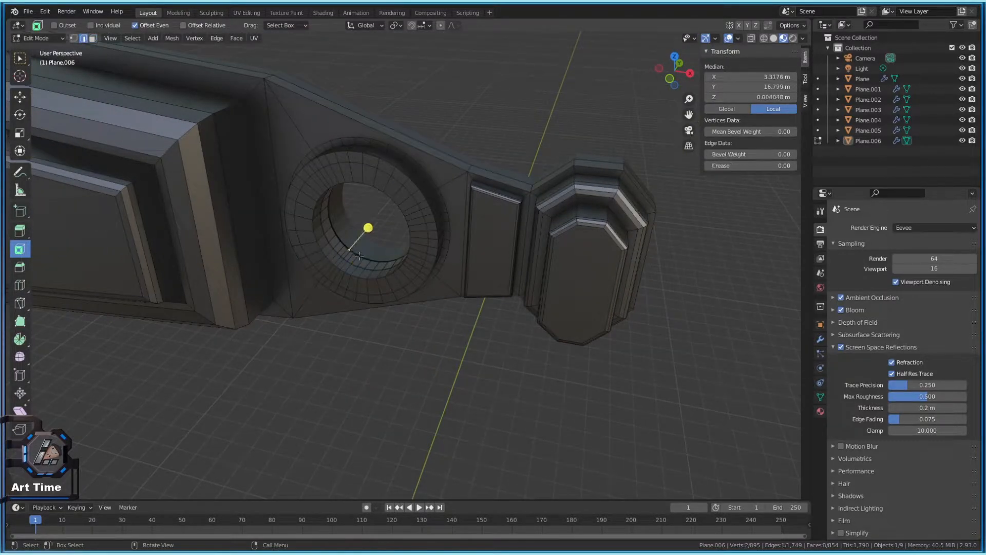
# Turn off the viewport display of both Mirror modifiers on the sword
pyautogui.press('Tab')
pyautogui.click(820, 341)
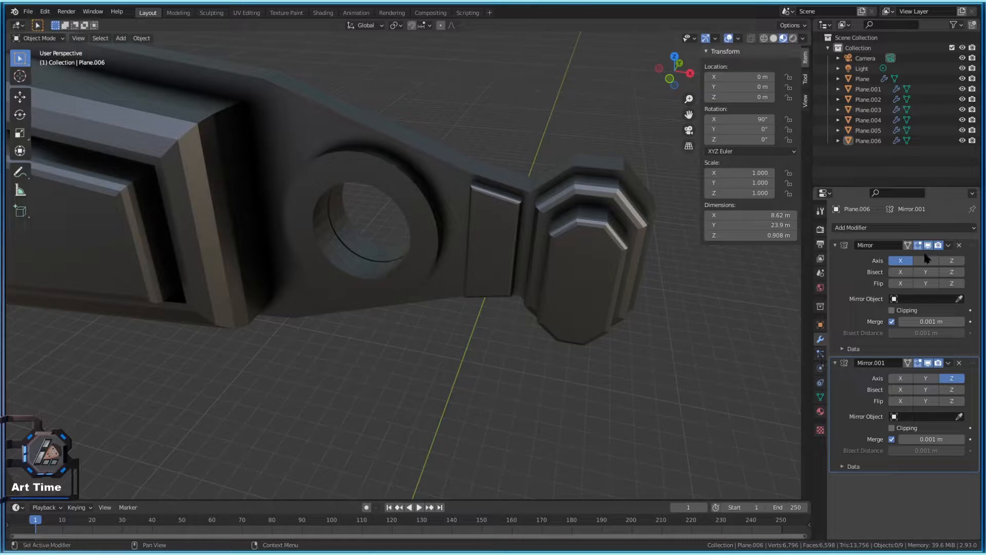
pyautogui.click(929, 364)
pyautogui.moveTo(514, 267); pyautogui.dragTo(411, 273, button='middle')
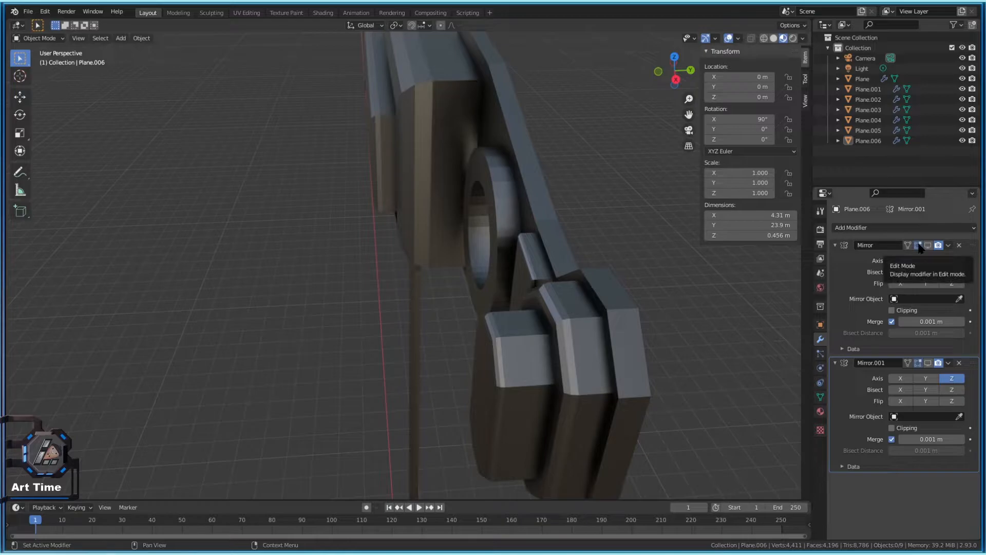
# Turn the X-axis mirror's viewport display back on and toggle its Edit Mode display
pyautogui.click(928, 245)
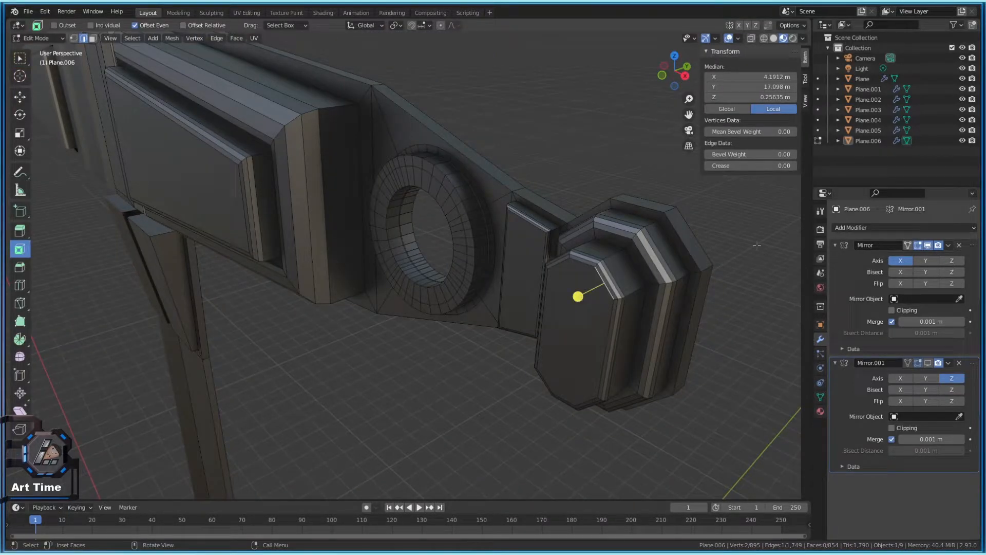
pyautogui.click(918, 246)
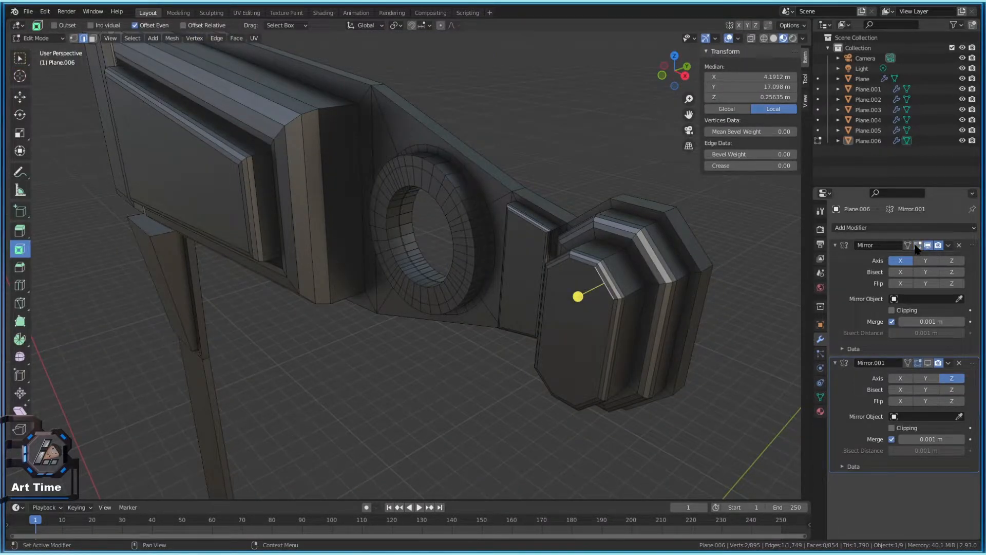
pyautogui.moveTo(581, 288); pyautogui.dragTo(488, 285, button='middle')
pyautogui.press('Tab')
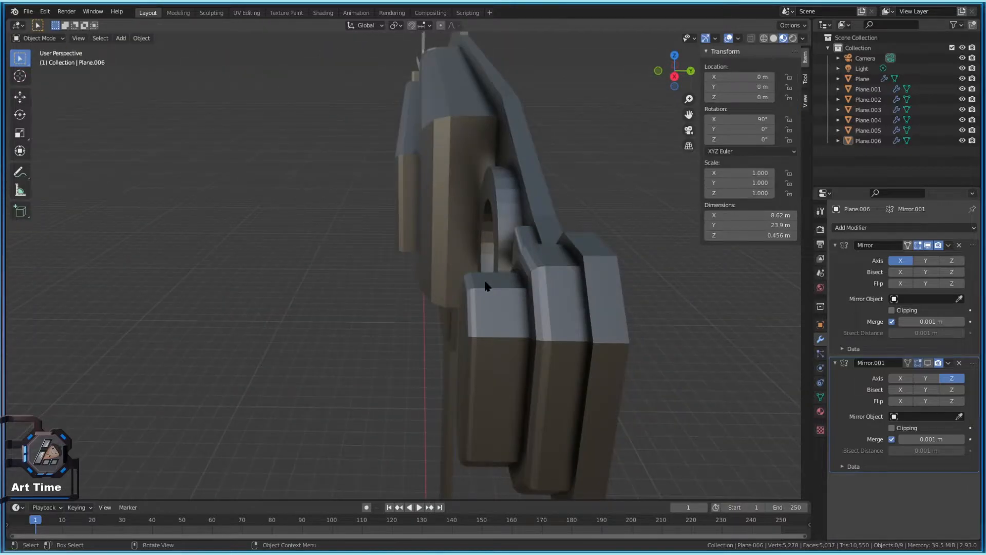
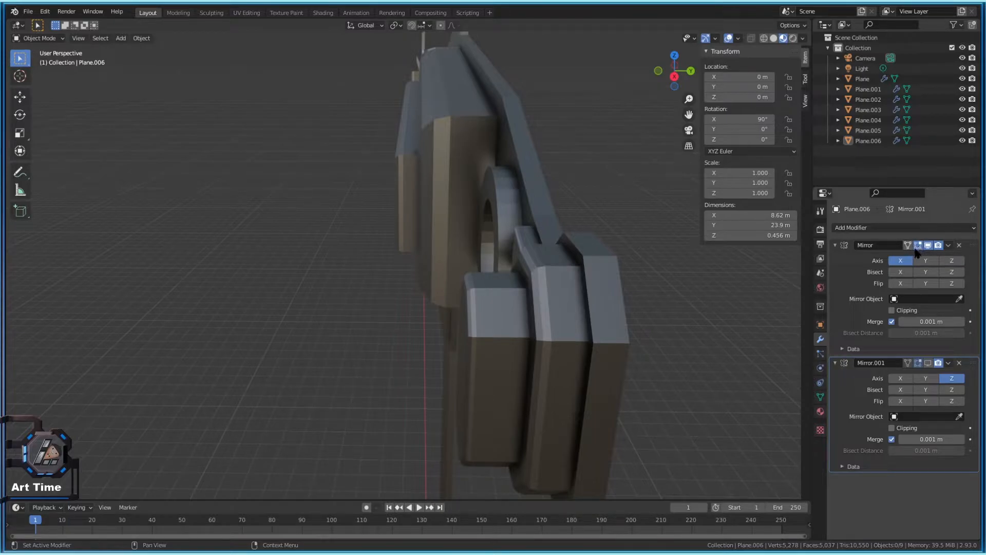
# Examine the back of the crossguard and the inside of its ring hole in Object and Edit Mode
pyautogui.moveTo(409, 253); pyautogui.dragTo(668, 229, button='middle')
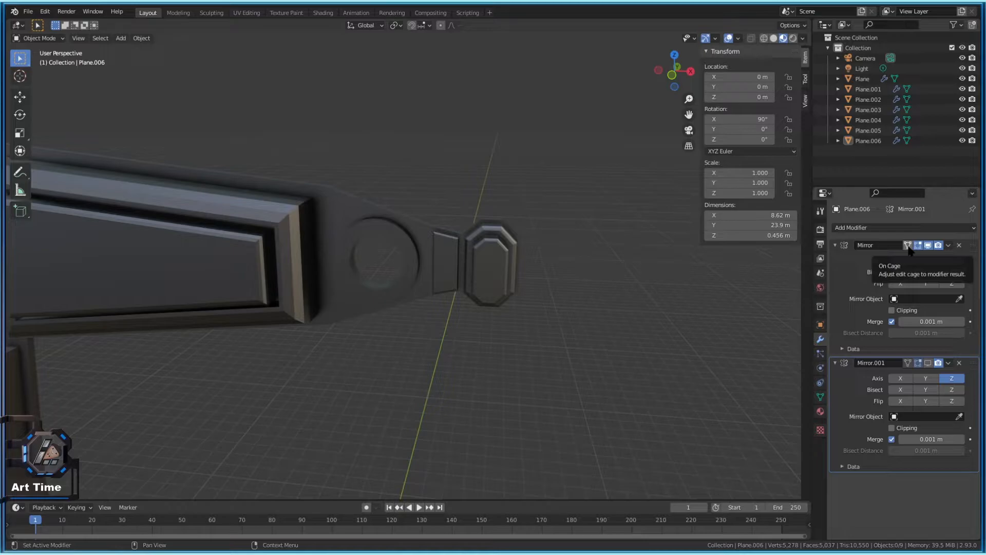
pyautogui.moveTo(702, 248); pyautogui.dragTo(308, 221, button='middle')
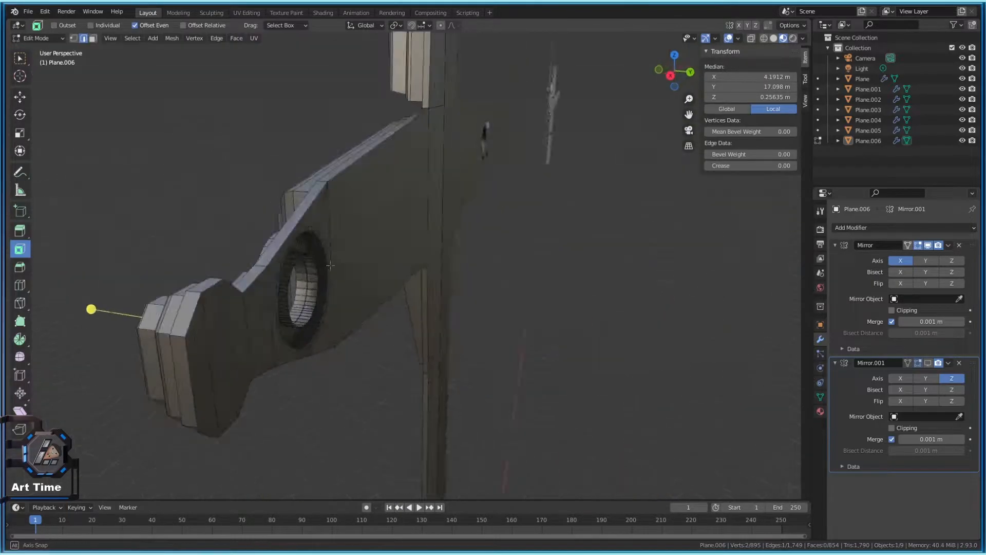
pyautogui.moveTo(331, 265); pyautogui.dragTo(331, 312, button='middle')
pyautogui.scroll(6, 331, 312)
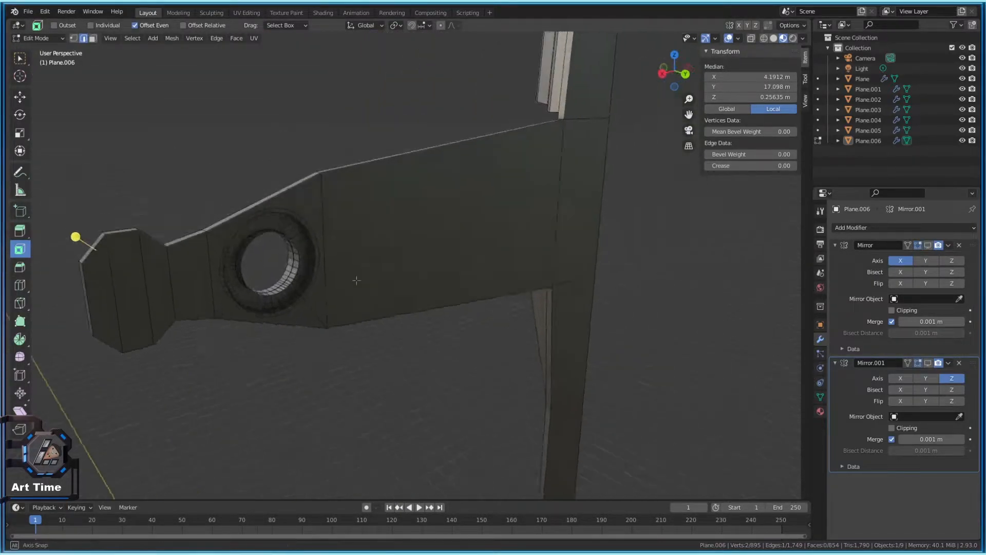
pyautogui.press('Tab')
pyautogui.moveTo(198, 358); pyautogui.dragTo(382, 331, button='middle')
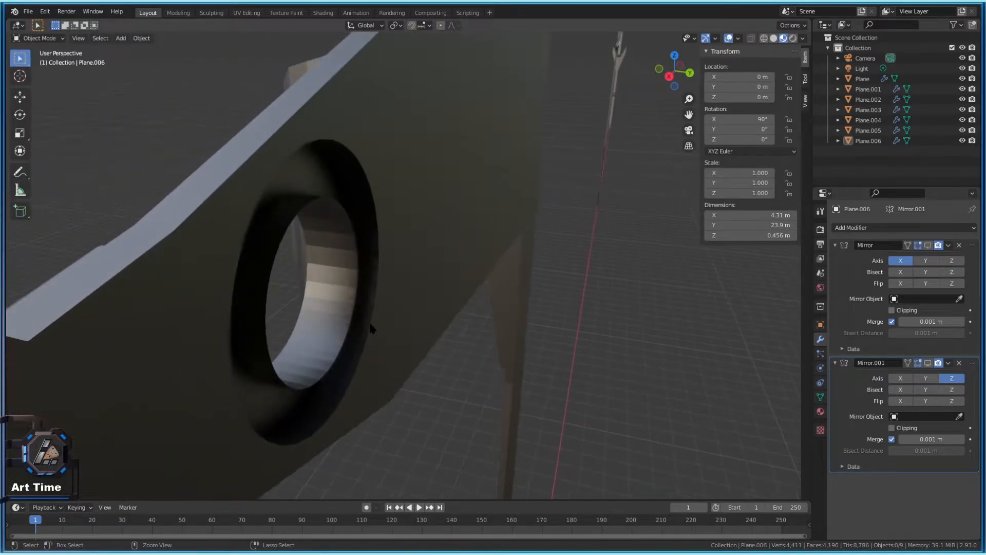
pyautogui.press('Tab')
pyautogui.press('Tab')
pyautogui.click(322, 366)
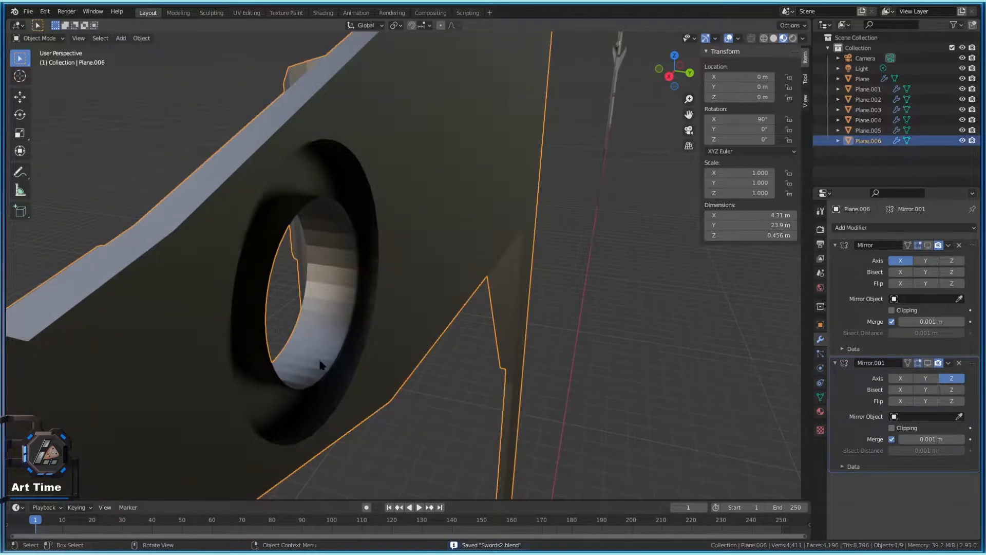
pyautogui.moveTo(322, 322); pyautogui.dragTo(396, 313, button='middle')
pyautogui.scroll(4, 532, 291)
pyautogui.press('Tab')
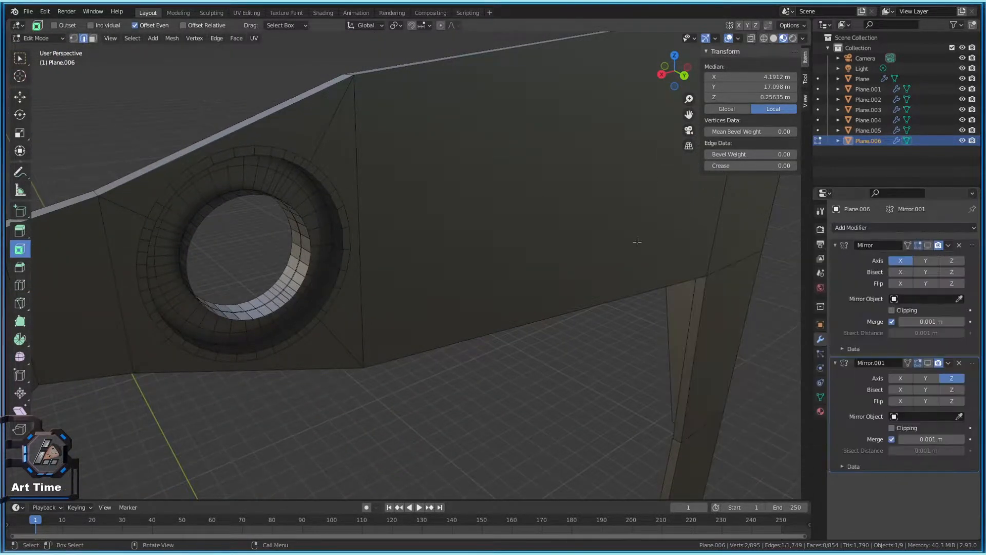
# Add a Smooth modifier to the sword and turn off its viewport display
pyautogui.press('Tab')
pyautogui.click(868, 228)
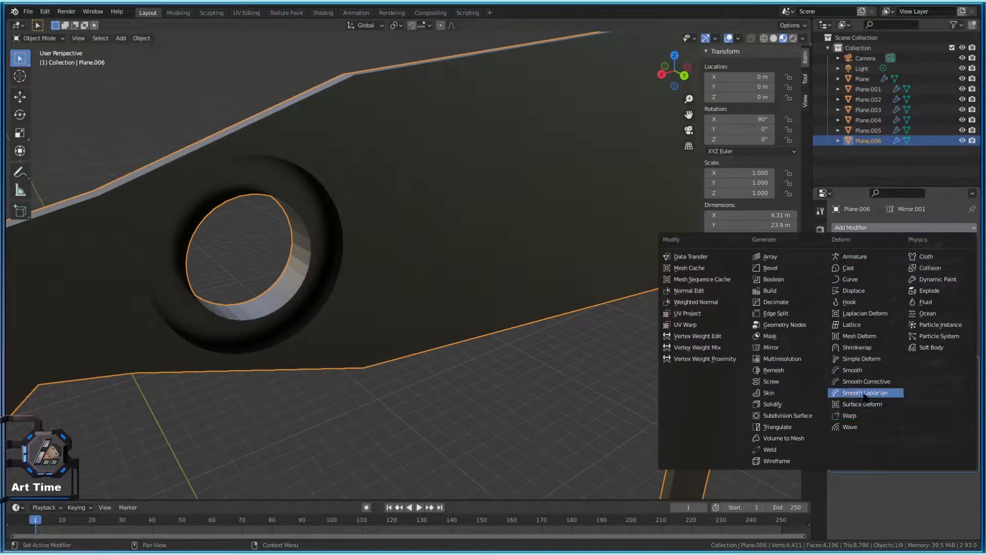
pyautogui.click(867, 370)
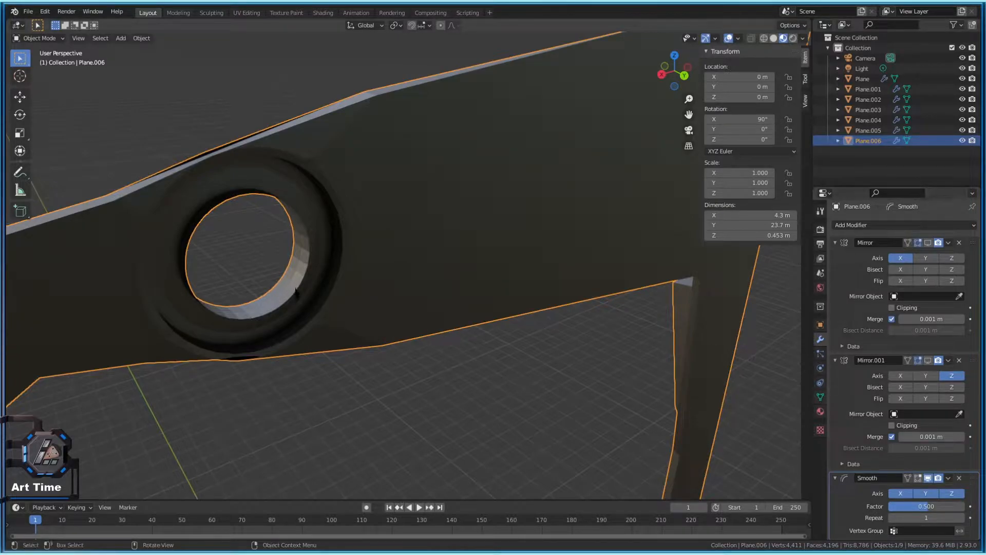
pyautogui.click(928, 479)
pyautogui.press('Tab')
pyautogui.press('Tab')
# Select the full edge loop around the back opening of the crossguard's ring hole
pyautogui.moveTo(262, 307); pyautogui.dragTo(419, 195, button='middle')
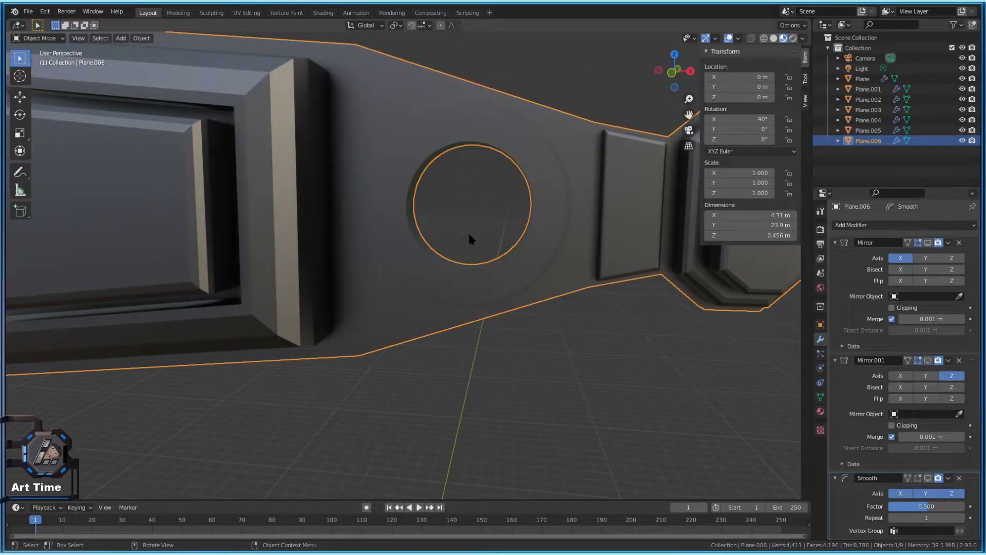
pyautogui.press('Tab')
pyautogui.moveTo(465, 272); pyautogui.dragTo(419, 274, button='middle')
pyautogui.scroll(1, 436, 293)
pyautogui.scroll(3, 381, 311)
pyautogui.press('Tab')
pyautogui.press('Tab')
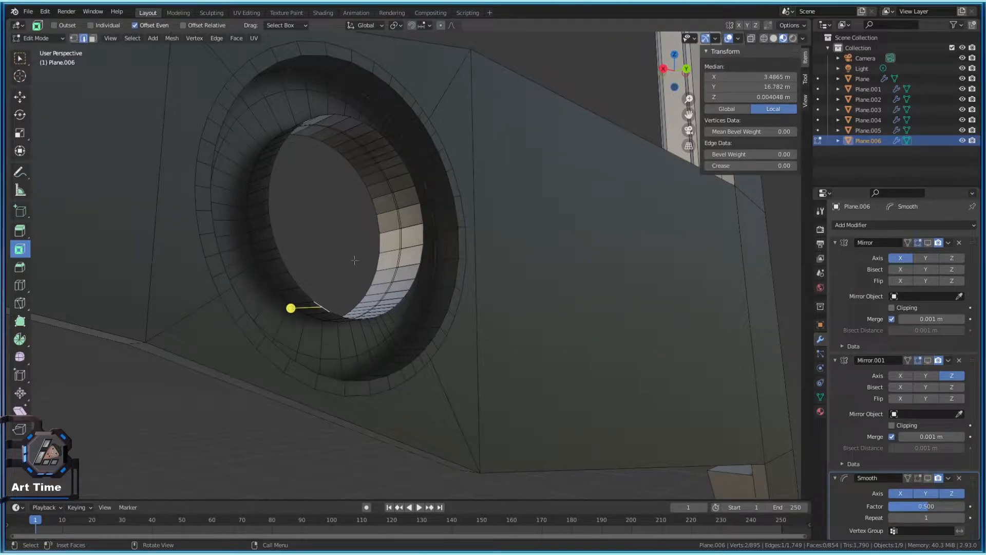
pyautogui.keyDown('shift'); pyautogui.click(306, 294); pyautogui.keyUp('shift')
pyautogui.keyDown('shift'); pyautogui.click(291, 276); pyautogui.keyUp('shift')
pyautogui.press('ctrl+shift+KP_Add')
pyautogui.press('ctrl+shift+KP_Add')
pyautogui.press('ctrl+shift+KP_Add')
pyautogui.press('ctrl+shift+KP_Add')
pyautogui.press('ctrl+shift+KP_Add')
pyautogui.press('ctrl+shift+KP_Add')
pyautogui.press('ctrl+shift+KP_Add')
pyautogui.press('ctrl+shift+KP_Add')
pyautogui.press('ctrl+shift+KP_Add')
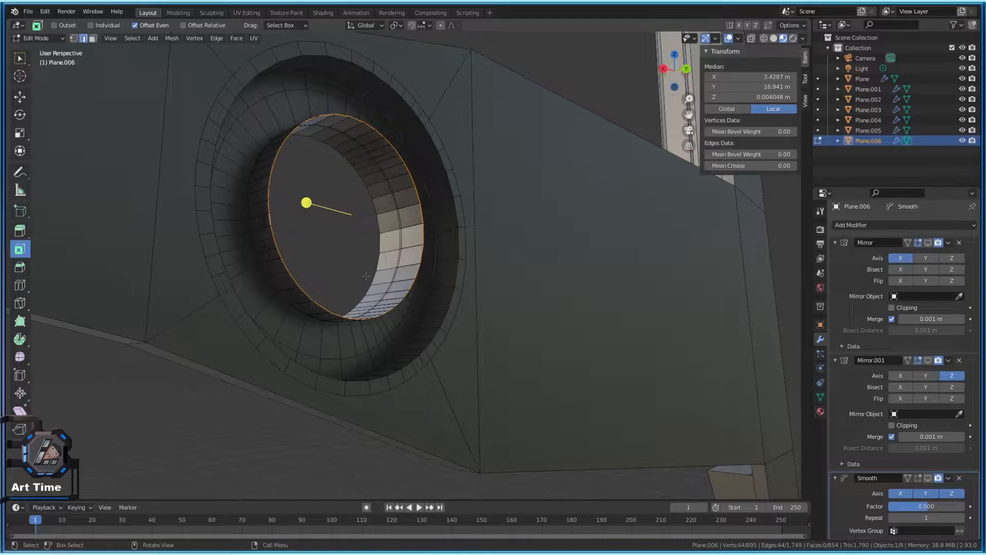
# Grow the selection from the hole's edge loop until it covers the whole ring
pyautogui.press('ctrl+KP_Add')
pyautogui.press('ctrl+KP_Add')
pyautogui.press('ctrl+KP_Add')
pyautogui.press('ctrl+KP_Add')
pyautogui.press('ctrl+KP_Add')
pyautogui.press('ctrl+KP_Add')
pyautogui.press('ctrl+KP_Add')
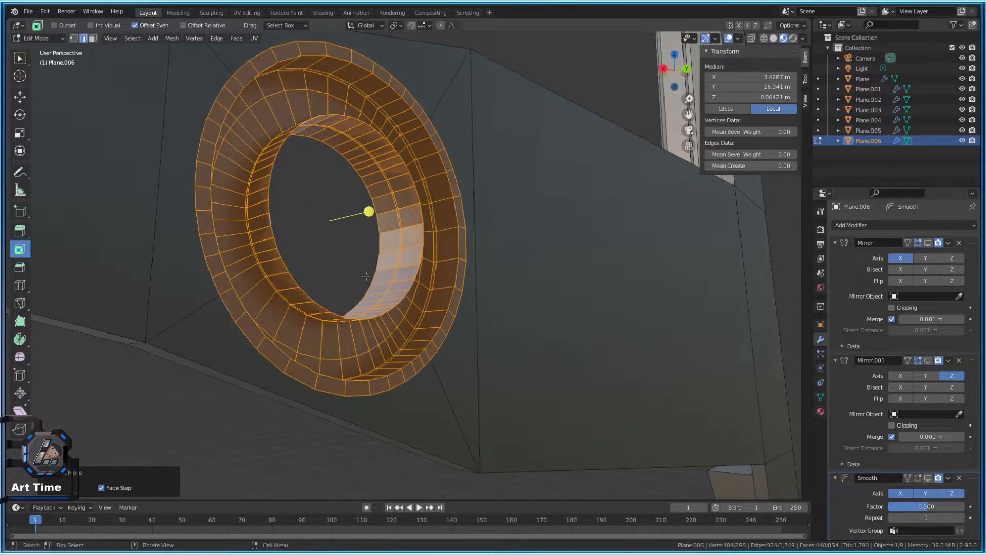
pyautogui.moveTo(459, 381)
pyautogui.mouseDown(button='middle')
pyautogui.moveTo(441, 394)
pyautogui.moveTo(460, 380)
pyautogui.mouseUp(button='middle')
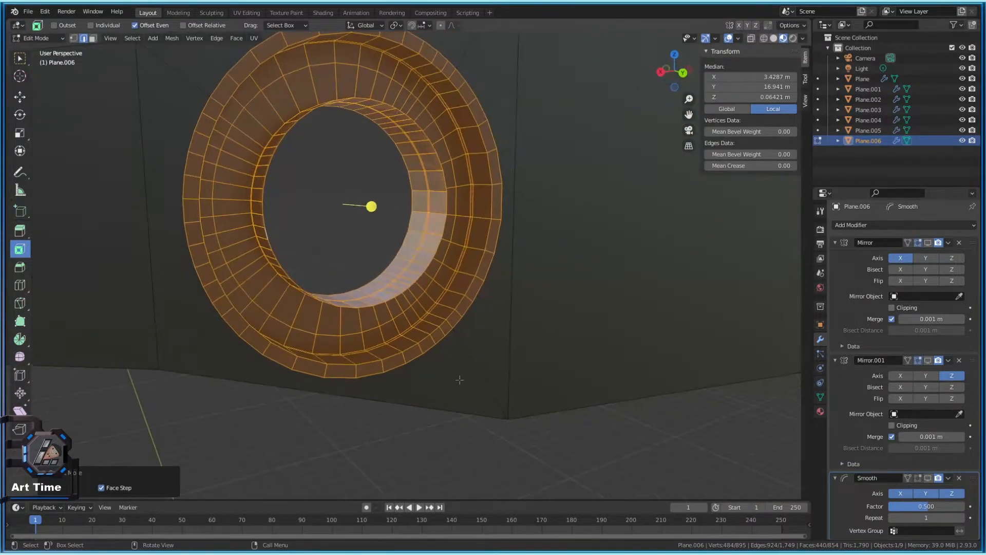
# Create a vertex group named Ring and assign the selected ring geometry to it
pyautogui.click(820, 396)
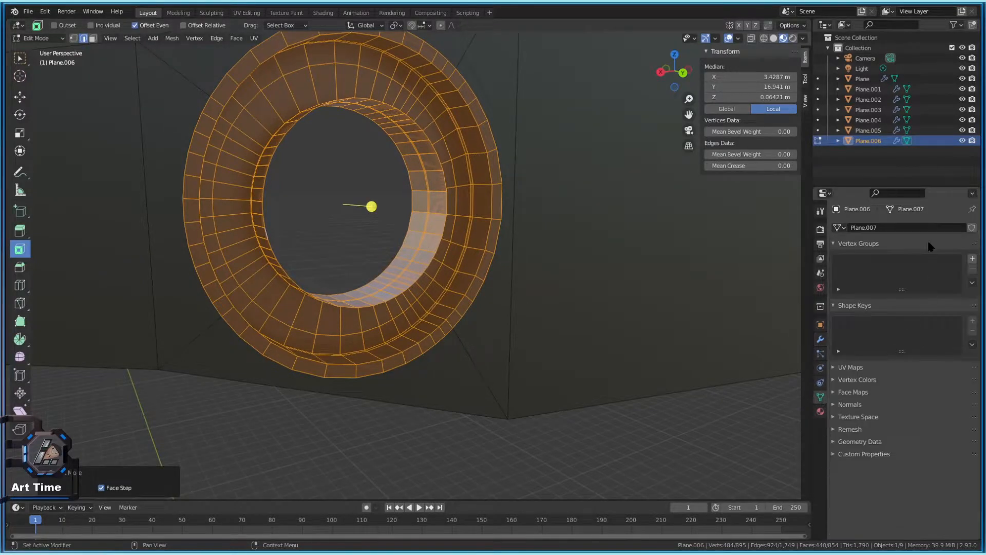
pyautogui.click(973, 258)
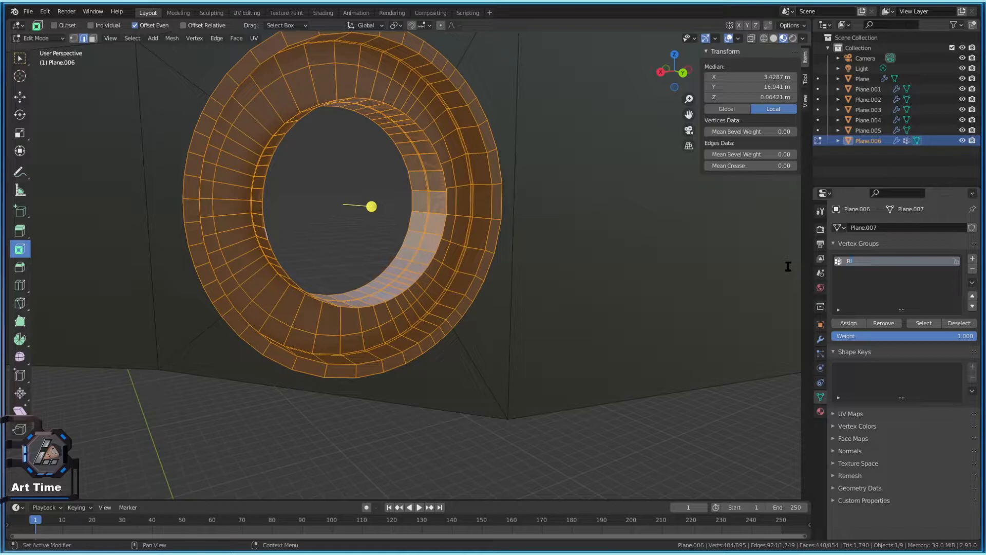
pyautogui.click(849, 323)
pyautogui.press('Tab')
pyautogui.click(663, 456)
pyautogui.click(586, 364)
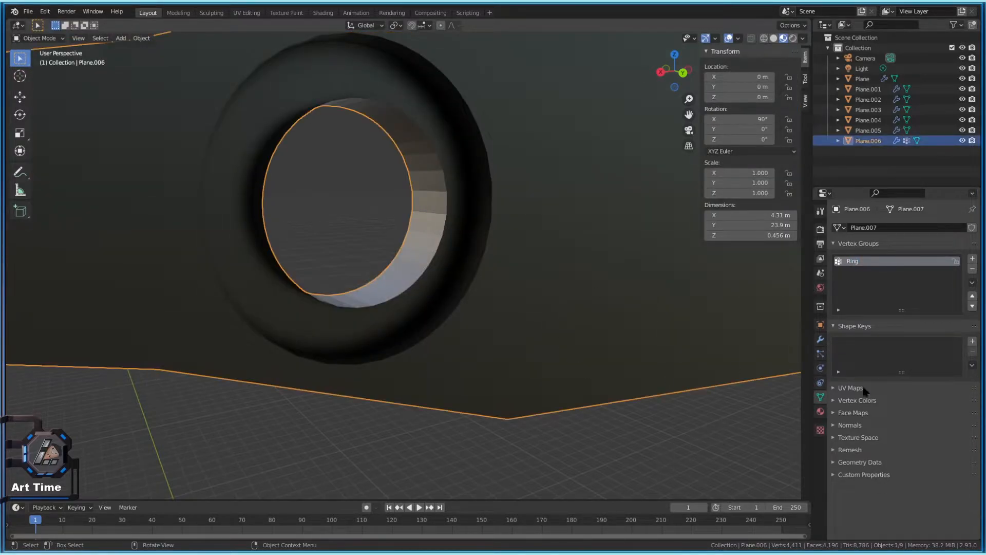
pyautogui.press('Tab')
pyautogui.click(753, 393)
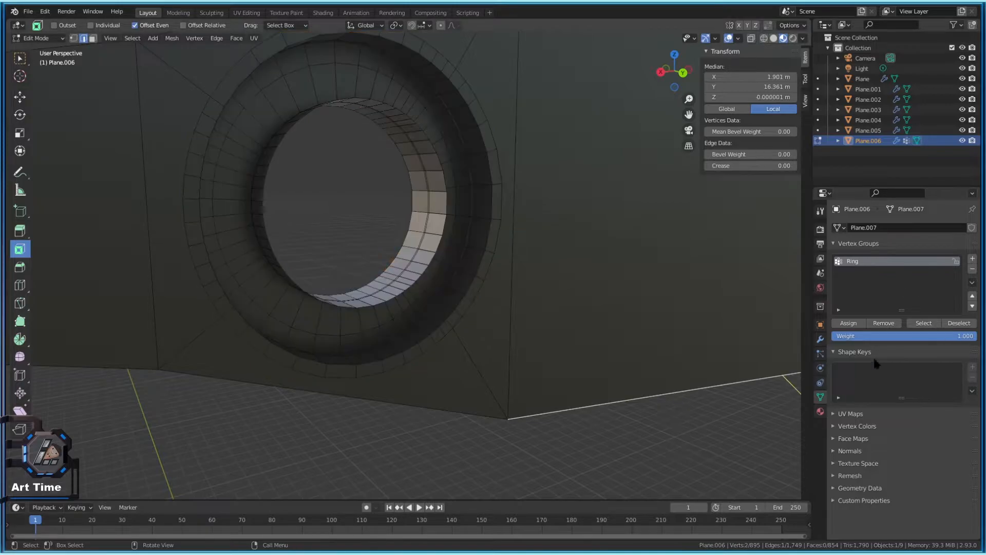
# Restrict the Smooth modifier to the Ring vertex group, turn on its viewport display and leave mesh editing
pyautogui.click(924, 323)
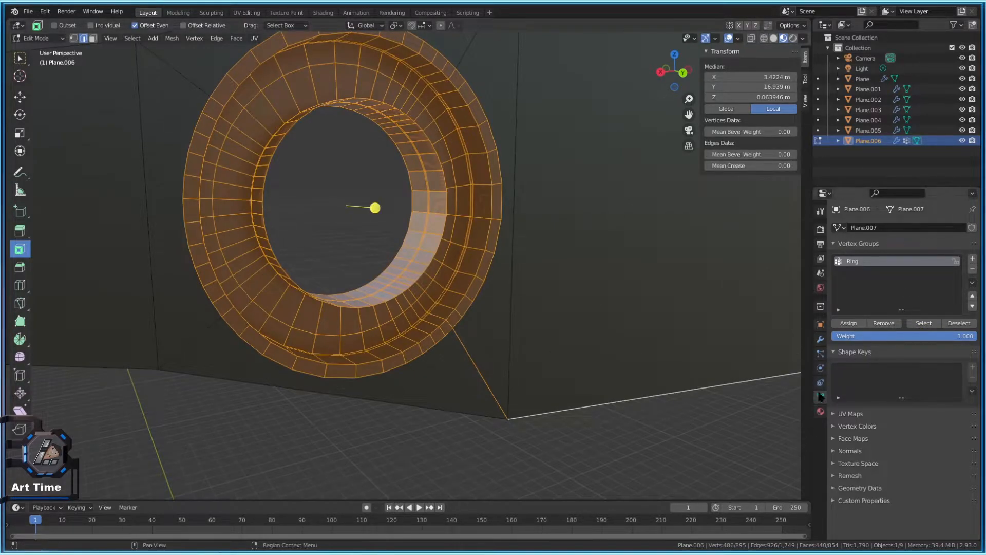
pyautogui.click(821, 339)
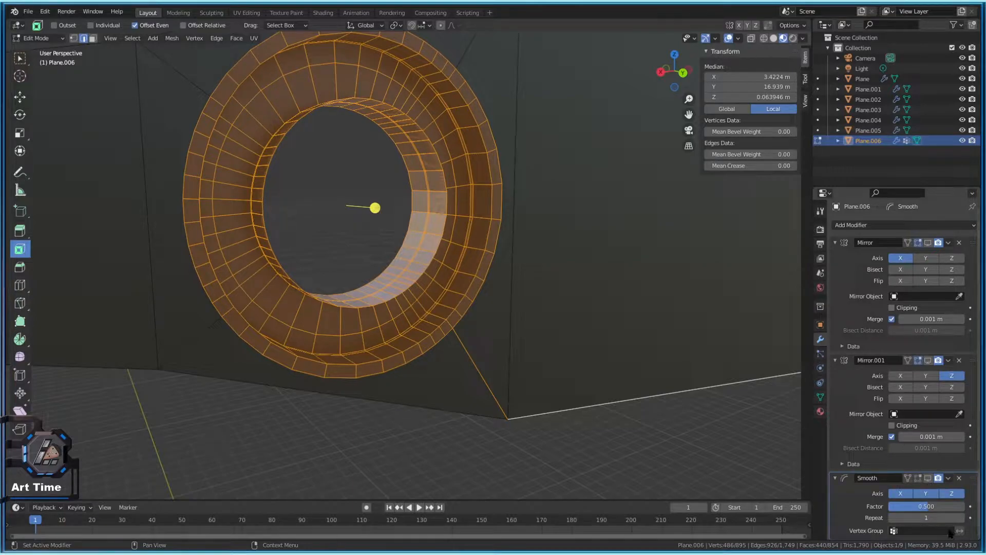
pyautogui.click(919, 530)
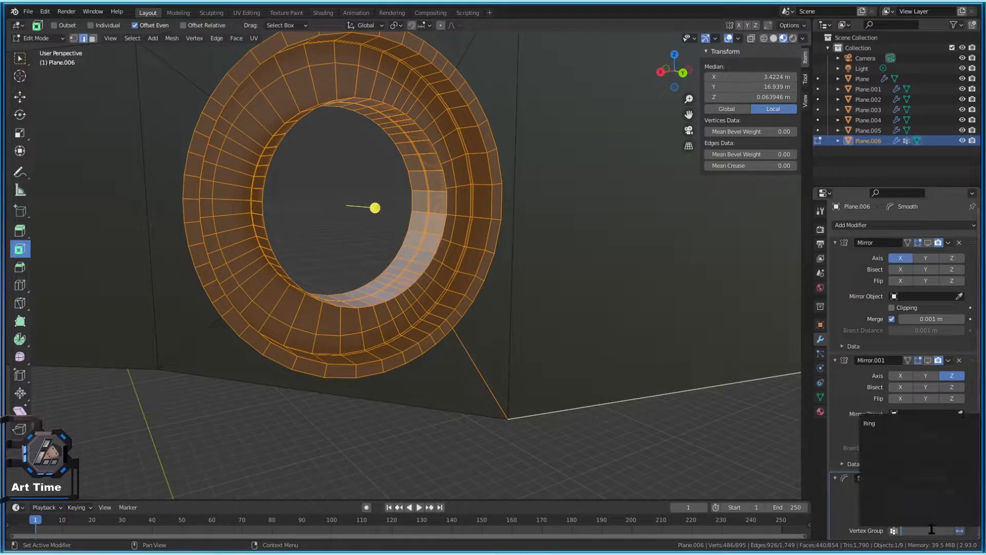
pyautogui.click(904, 422)
pyautogui.click(928, 479)
pyautogui.press('Tab')
pyautogui.scroll(-3, 477, 407)
pyautogui.moveTo(477, 406); pyautogui.dragTo(635, 367, button='middle')
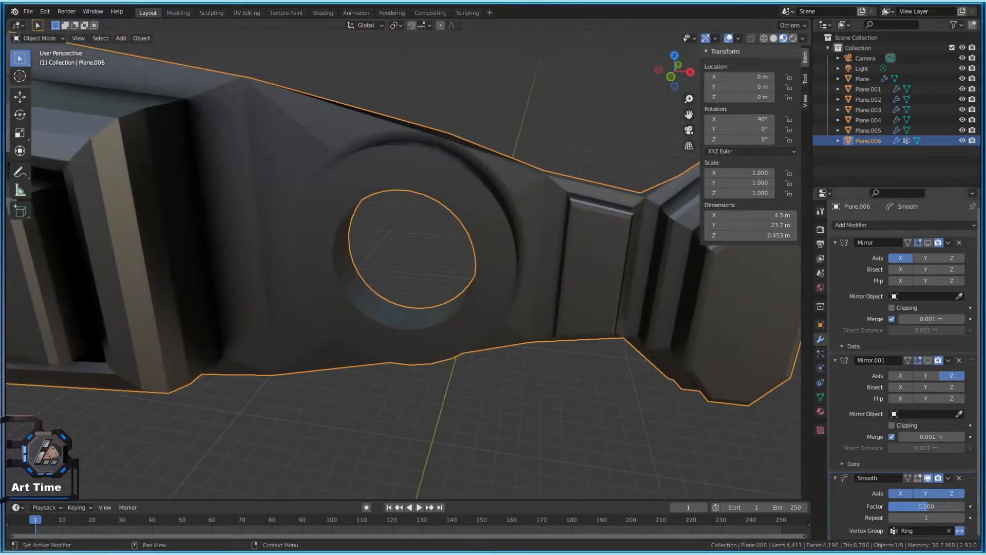
# Turn off the inverted Ring vertex group influence in the Smooth modifier so the smoothing affects only the ring
pyautogui.moveTo(930, 507)
pyautogui.mouseDown()
pyautogui.moveTo(951, 507)
pyautogui.moveTo(937, 507)
pyautogui.mouseUp()
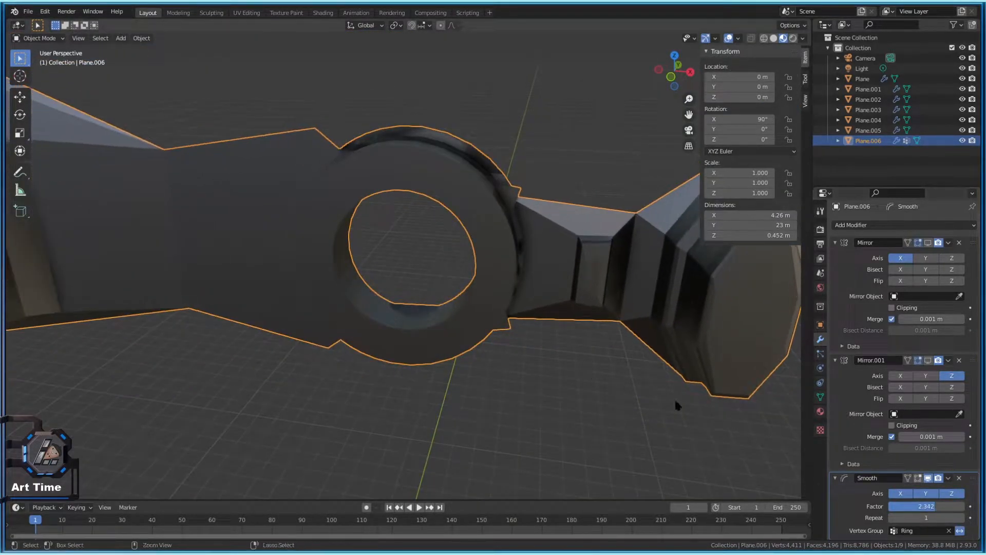
pyautogui.hotkey('ctrl', 'z')
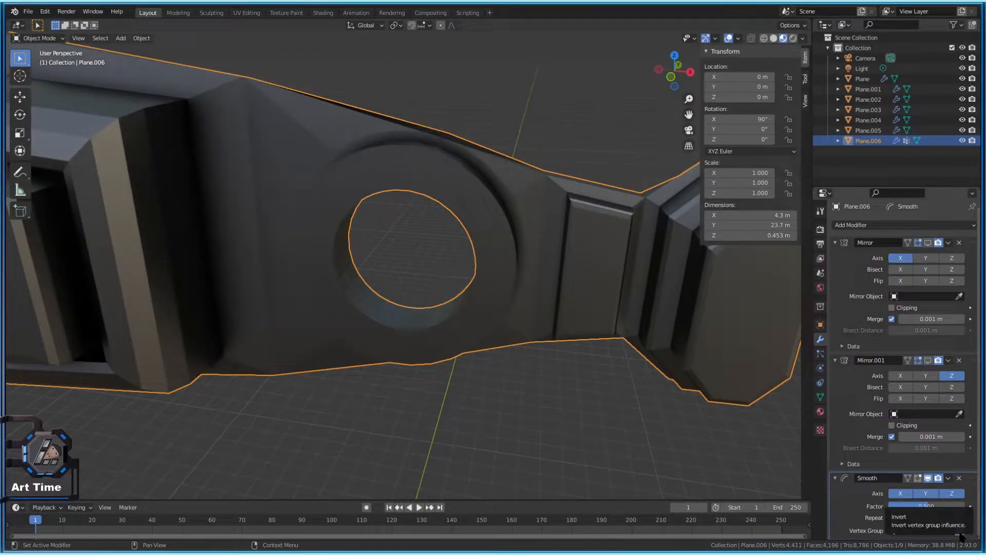
pyautogui.click(960, 532)
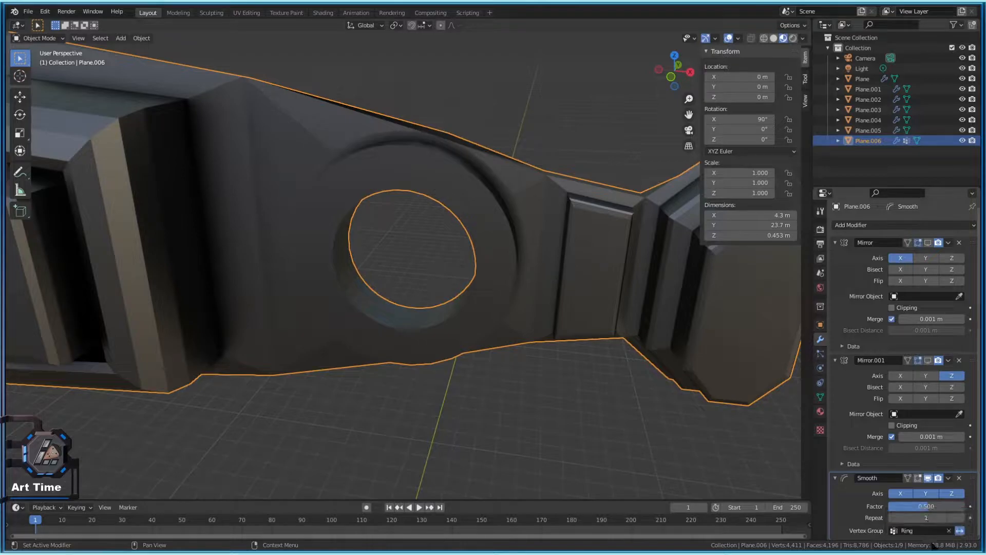
pyautogui.click(960, 531)
pyautogui.scroll(-3, 596, 347)
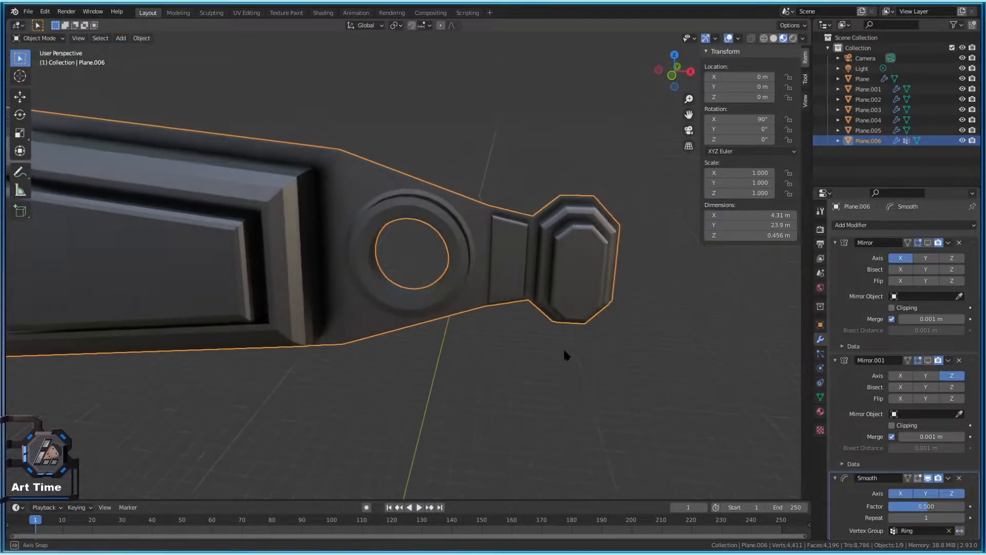
# Raise the Smooth modifier's factor to 1.947 and save the file
pyautogui.moveTo(927, 506)
pyautogui.mouseDown()
pyautogui.moveTo(940, 506)
pyautogui.moveTo(930, 506)
pyautogui.mouseUp()
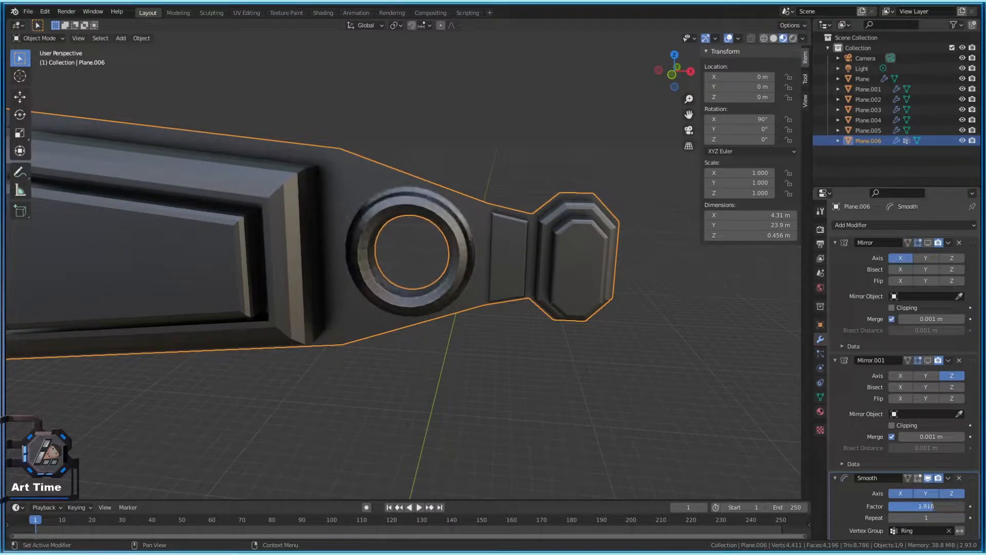
pyautogui.click(648, 458)
pyautogui.moveTo(587, 394)
pyautogui.mouseDown(button='middle')
pyautogui.moveTo(458, 379)
pyautogui.moveTo(599, 381)
pyautogui.mouseUp(button='middle')
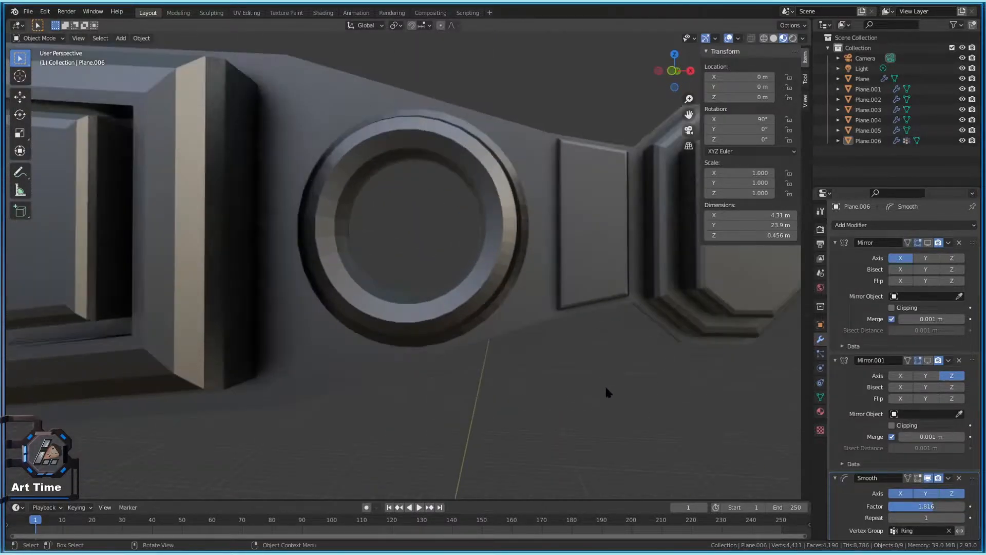
pyautogui.moveTo(920, 506); pyautogui.dragTo(931, 506)
pyautogui.hotkey('ctrl', 's')
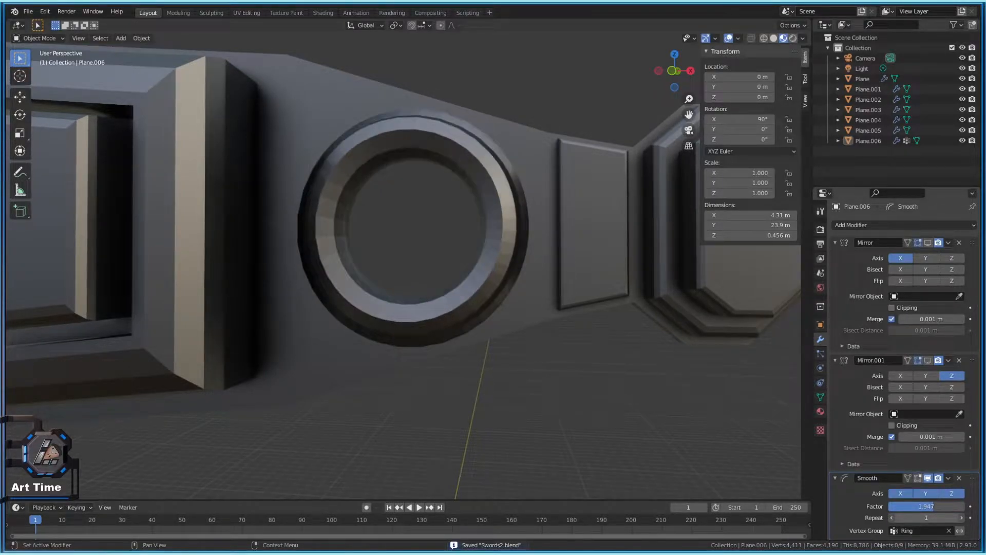
# Set the Smooth modifier's repeat to 3 and its factor to 1.026
pyautogui.moveTo(927, 517)
pyautogui.mouseDown()
pyautogui.moveTo(939, 518)
pyautogui.moveTo(933, 506)
pyautogui.moveTo(964, 506)
pyautogui.moveTo(912, 506)
pyautogui.mouseUp()
pyautogui.rightClick(462, 206)
pyautogui.press('Escape')
pyautogui.rightClick(539, 200)
pyautogui.press('Escape')
# Try Shade Smooth on the object containing the crossguard ring, and undo the shading change
pyautogui.click(521, 210)
pyautogui.rightClick(521, 210)
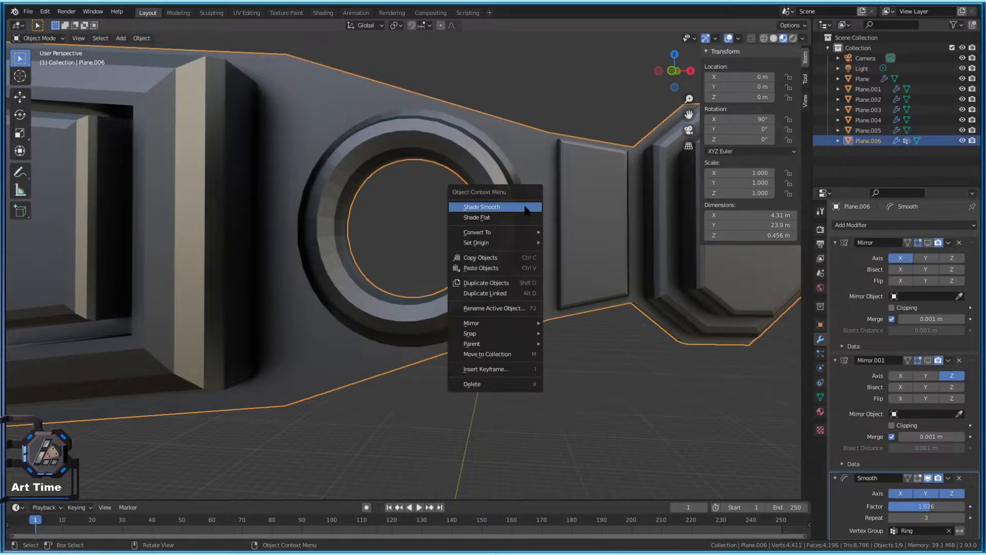
pyautogui.click(478, 204)
pyautogui.hotkey('ctrl', 'z')
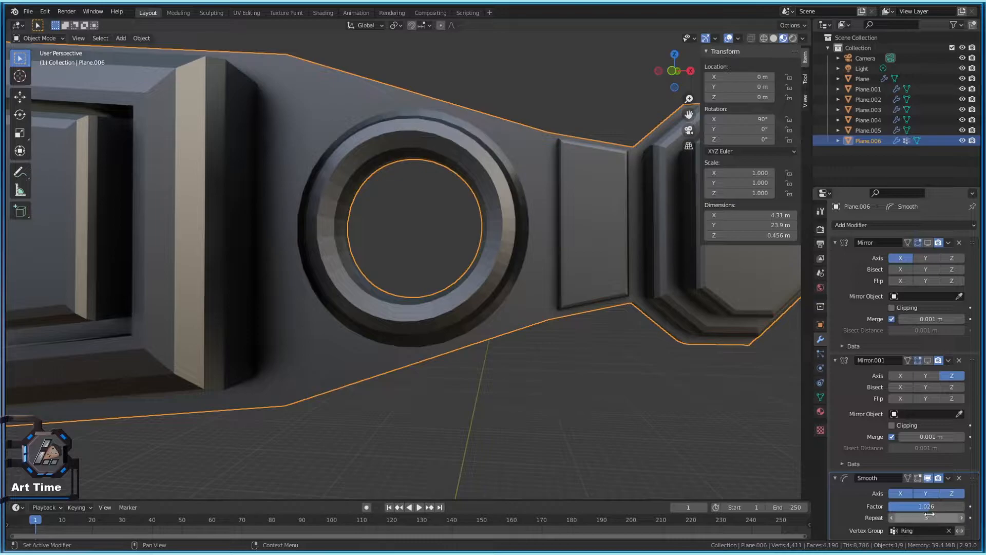
# Raise the Smooth modifier's factor to 2.737
pyautogui.moveTo(928, 506)
pyautogui.mouseDown()
pyautogui.moveTo(914, 506)
pyautogui.moveTo(971, 506)
pyautogui.mouseUp()
pyautogui.click(528, 442)
pyautogui.scroll(-5, 528, 443)
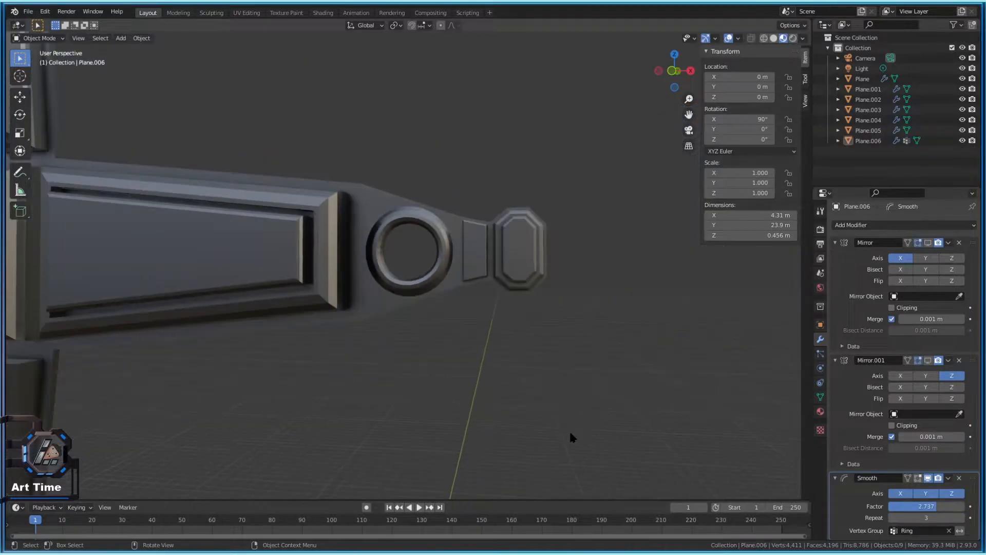
pyautogui.scroll(4, 570, 429)
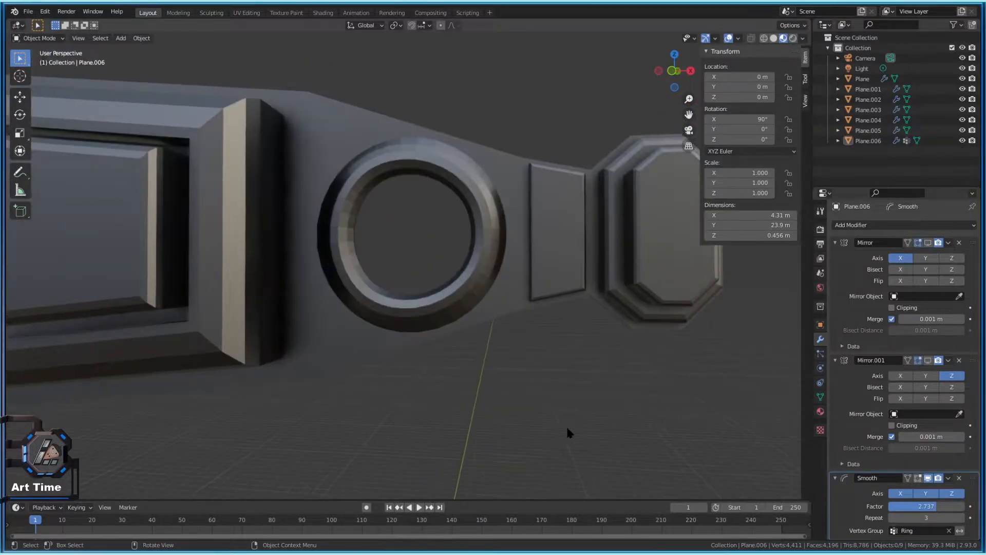
# Try a Smooth Corrective modifier with an adjusted factor on the sword, and remove that modifier
pyautogui.click(867, 227)
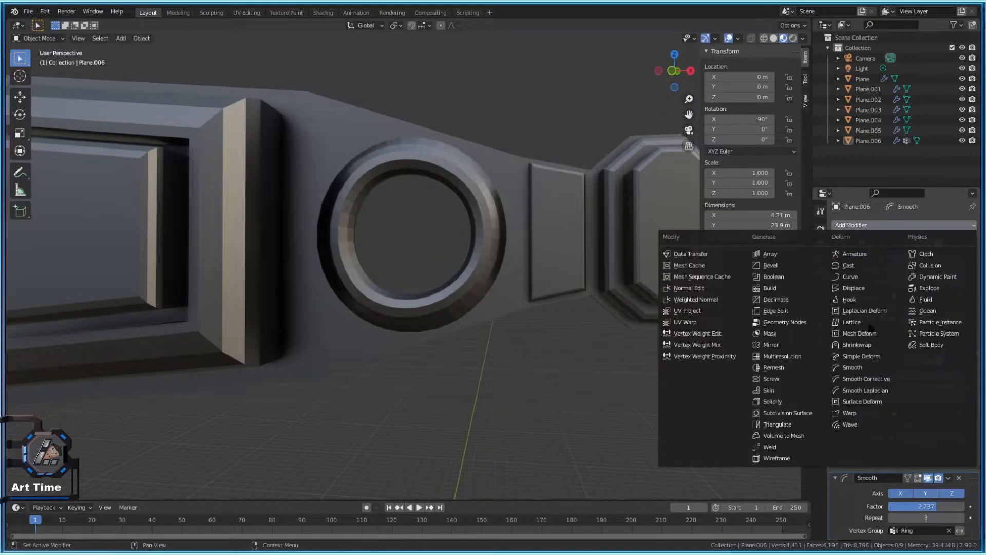
pyautogui.click(858, 379)
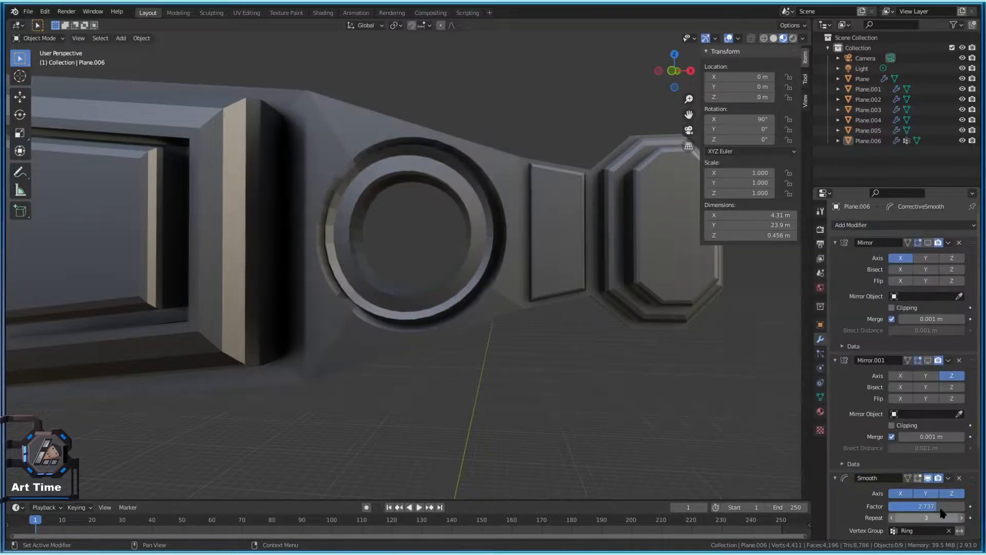
pyautogui.scroll(-5, 925, 411)
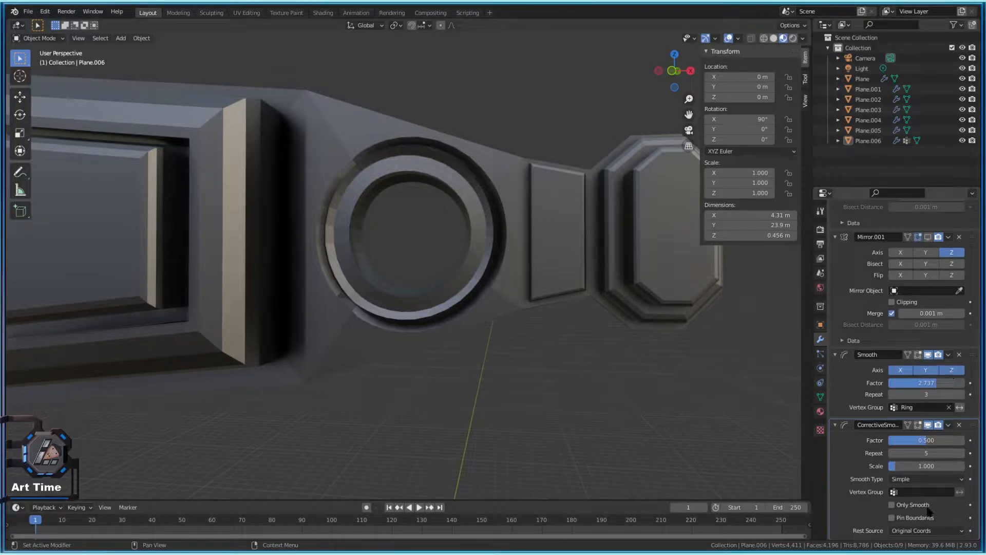
pyautogui.moveTo(926, 444); pyautogui.dragTo(946, 440)
pyautogui.click(959, 425)
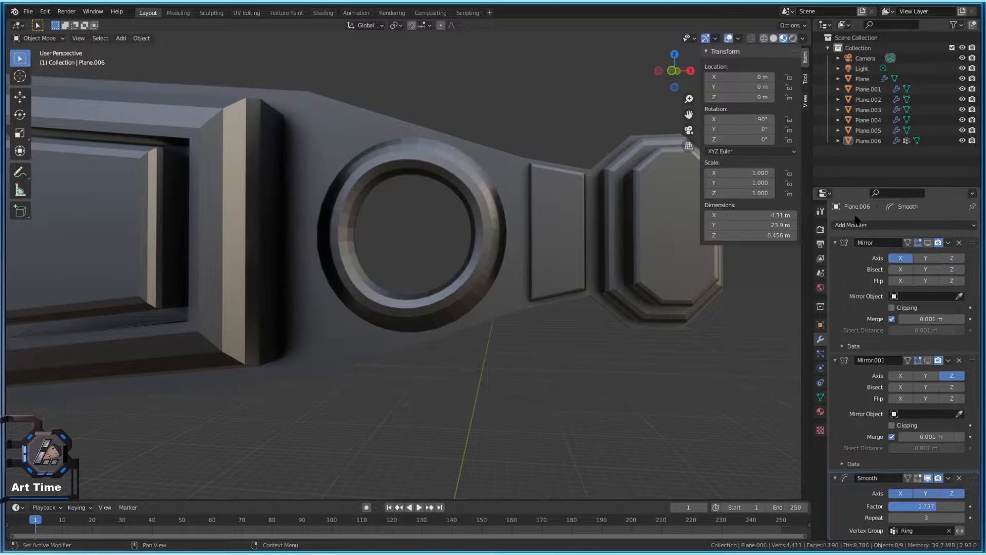
# Try a Smooth Laplacian modifier with an adjusted lambda factor on the sword, and remove that modifier
pyautogui.click(857, 225)
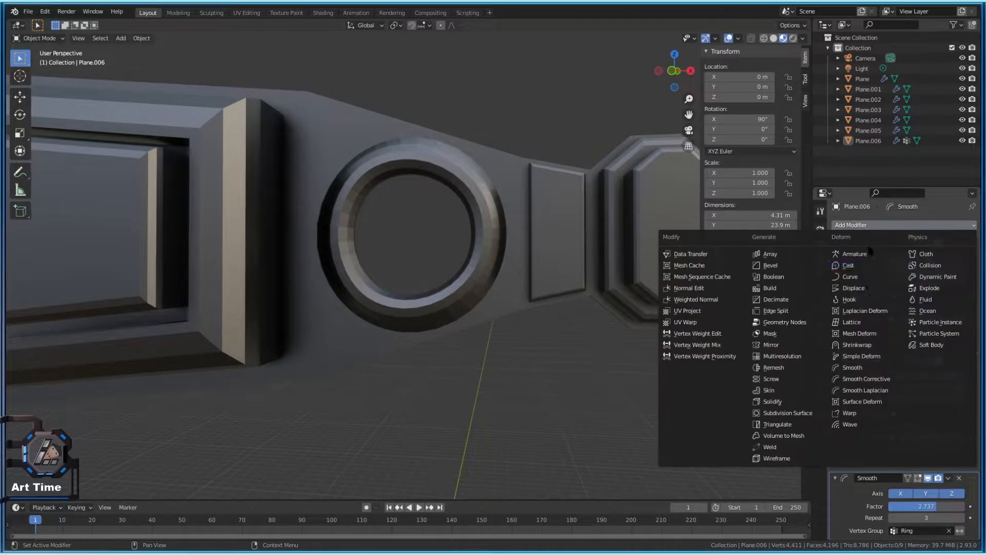
pyautogui.click(864, 391)
pyautogui.scroll(-5, 880, 506)
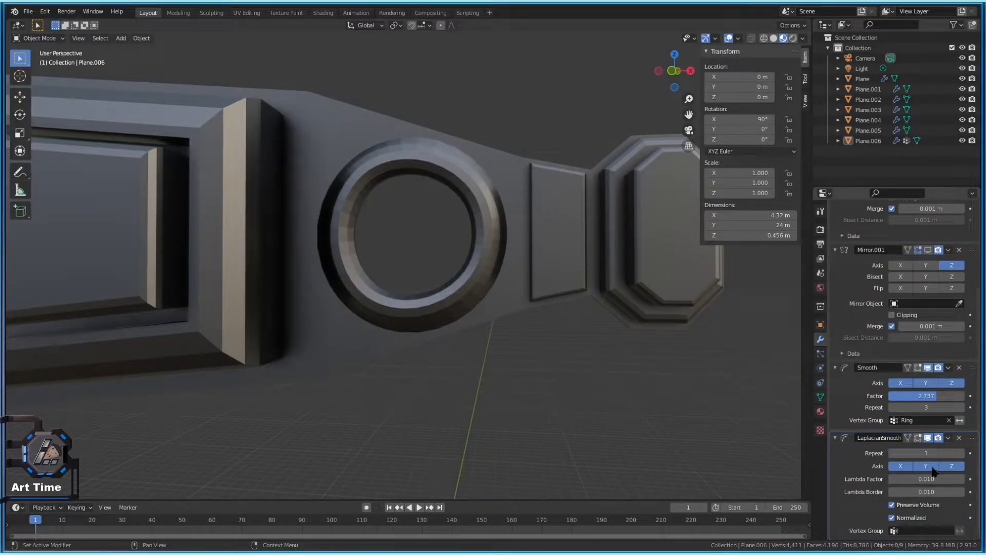
pyautogui.moveTo(934, 476); pyautogui.dragTo(964, 475)
pyautogui.click(959, 438)
# Try removing the Smooth modifier from the sword, and undo the removal
pyautogui.scroll(-2, 540, 356)
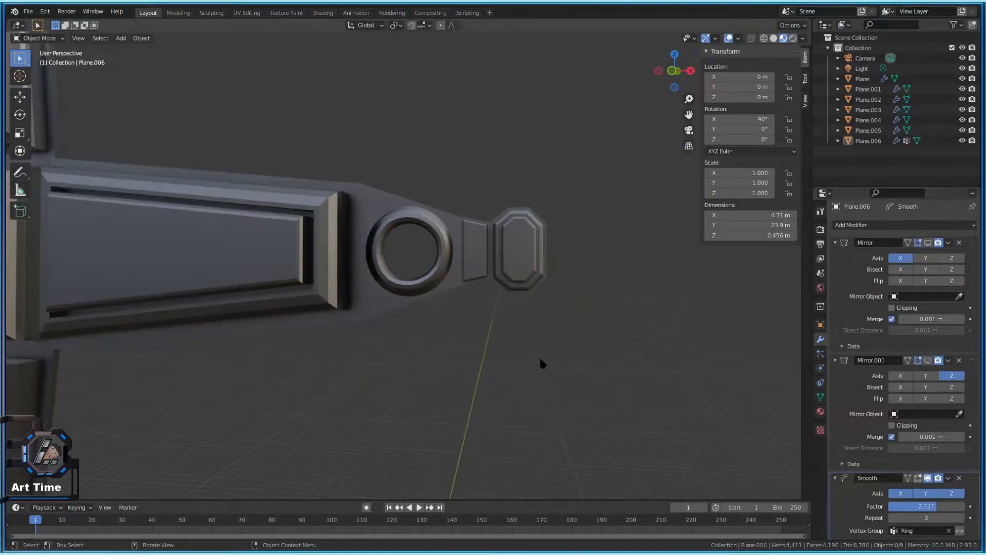
pyautogui.scroll(2, 458, 337)
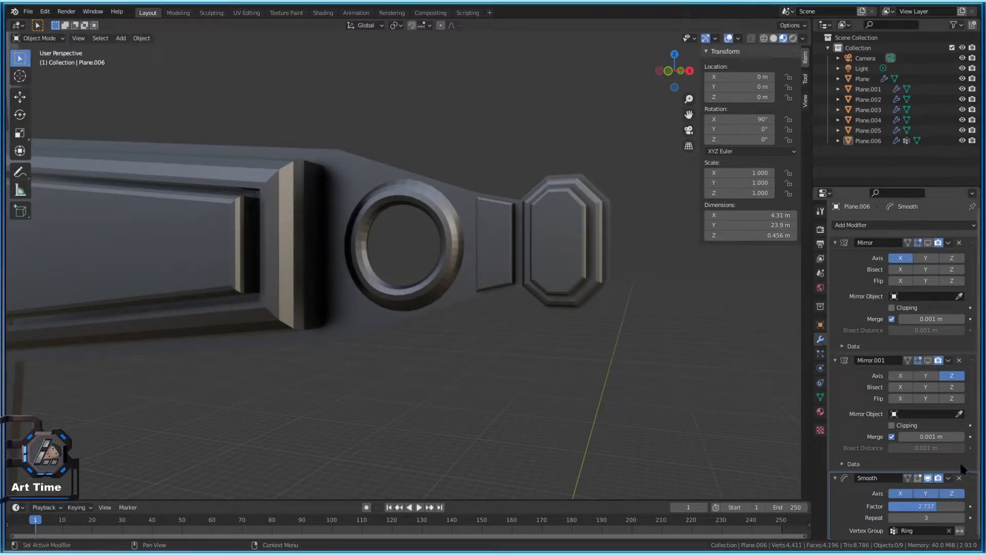
pyautogui.click(959, 477)
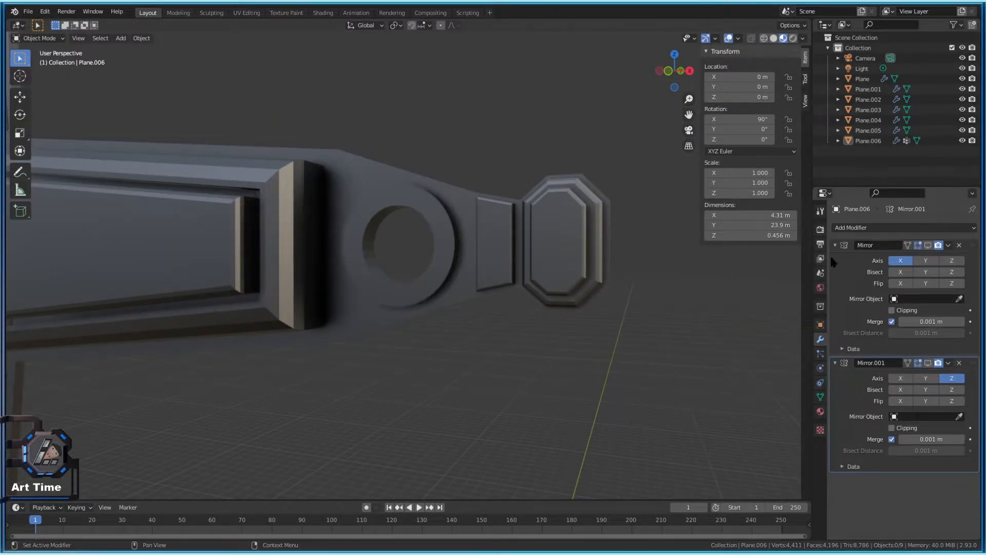
pyautogui.hotkey('ctrl', 'z')
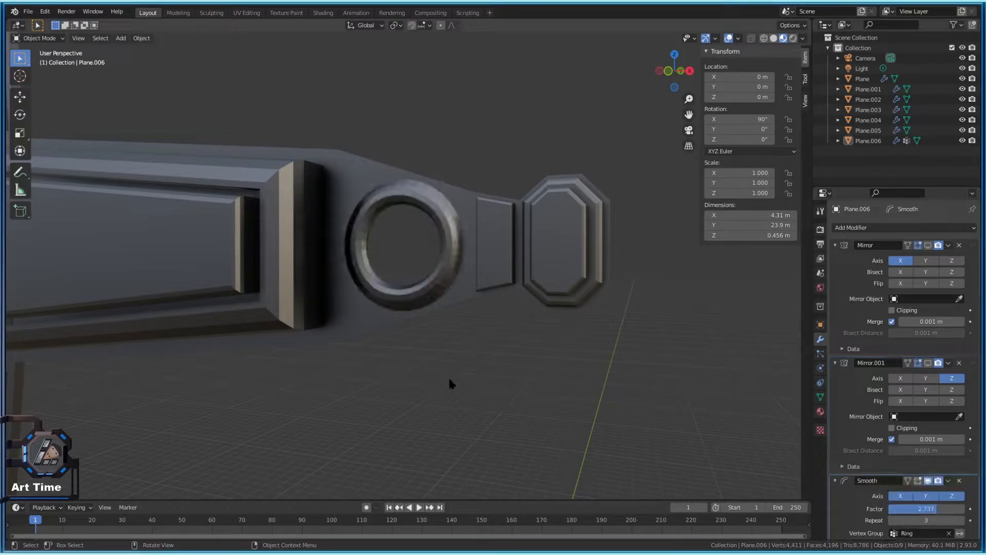
# Reduce the Smooth modifier's repeat to 1 and set its factor to 1.816
pyautogui.moveTo(466, 381); pyautogui.dragTo(318, 377, button='middle')
pyautogui.scroll(4, 319, 378)
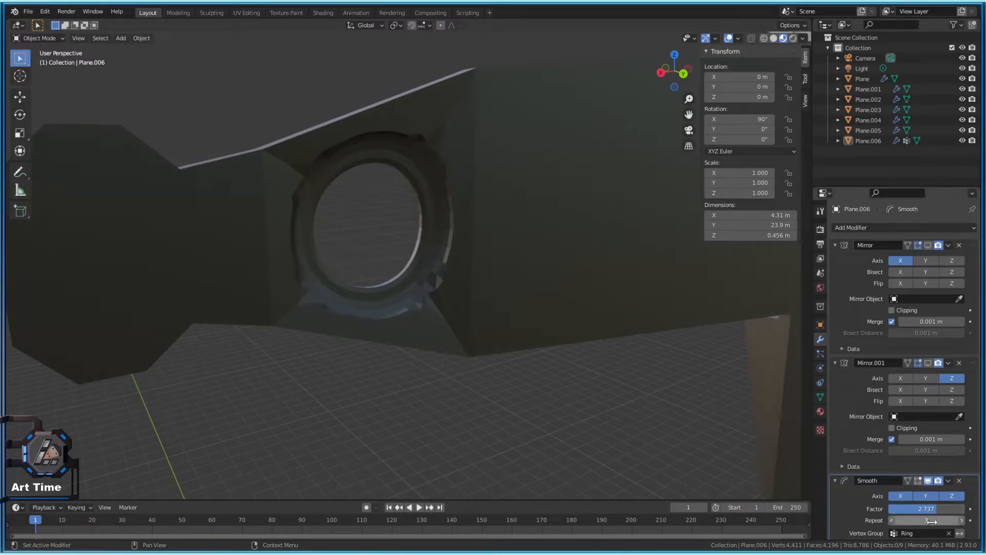
pyautogui.click(893, 521)
pyautogui.click(892, 521)
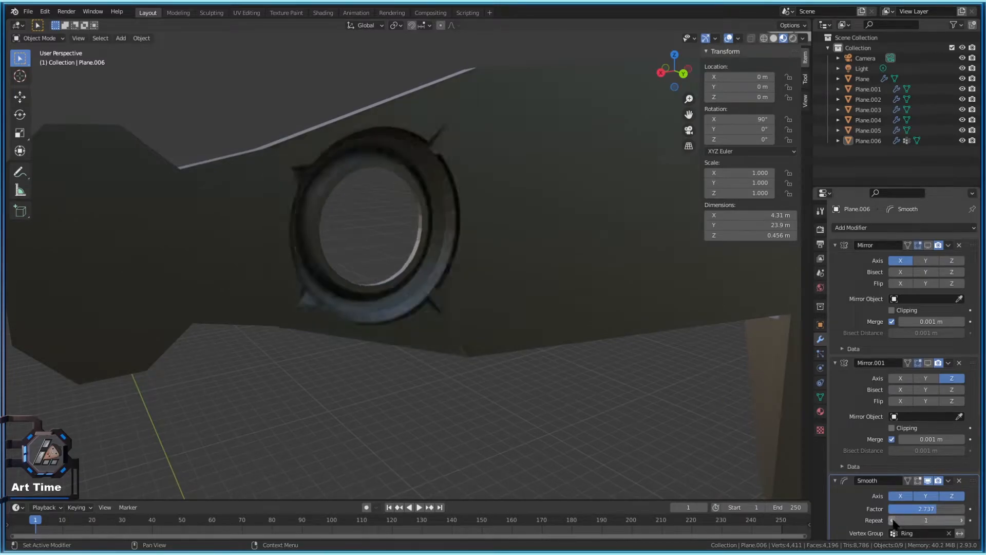
pyautogui.click(893, 520)
pyautogui.moveTo(714, 452); pyautogui.dragTo(555, 308, button='middle')
pyautogui.click(964, 520)
pyautogui.moveTo(956, 509); pyautogui.dragTo(927, 509)
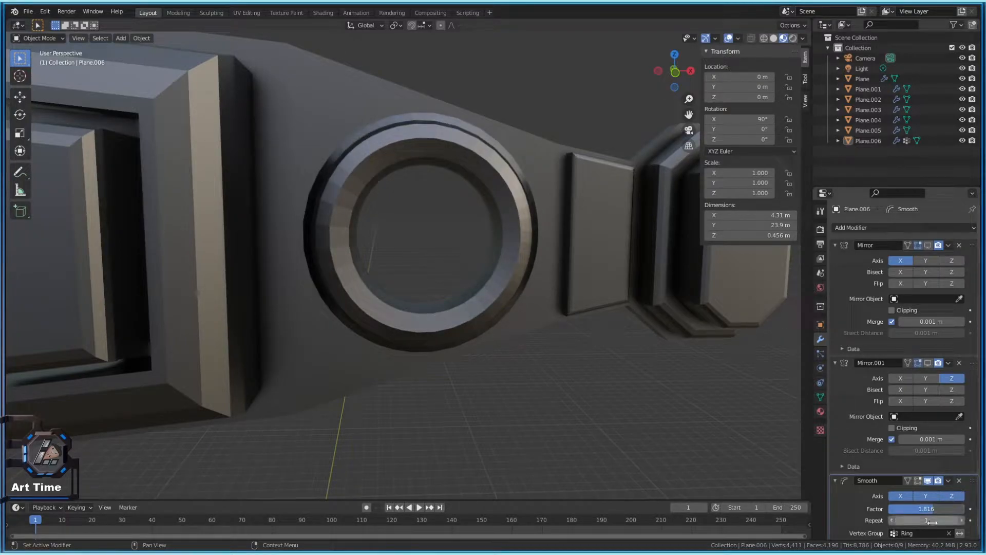
# Try the Smooth modifier with individual axes switched off and a slightly different factor
pyautogui.click(944, 496)
pyautogui.click(944, 496)
pyautogui.click(901, 496)
pyautogui.click(900, 497)
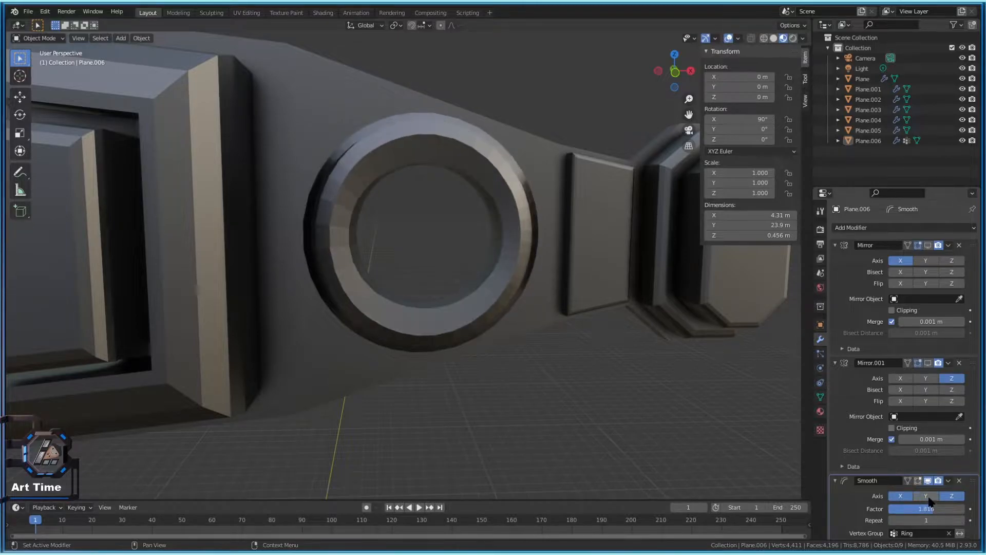
pyautogui.moveTo(929, 509); pyautogui.dragTo(933, 509)
pyautogui.scroll(-5, 582, 417)
pyautogui.moveTo(462, 403); pyautogui.dragTo(509, 278, button='middle')
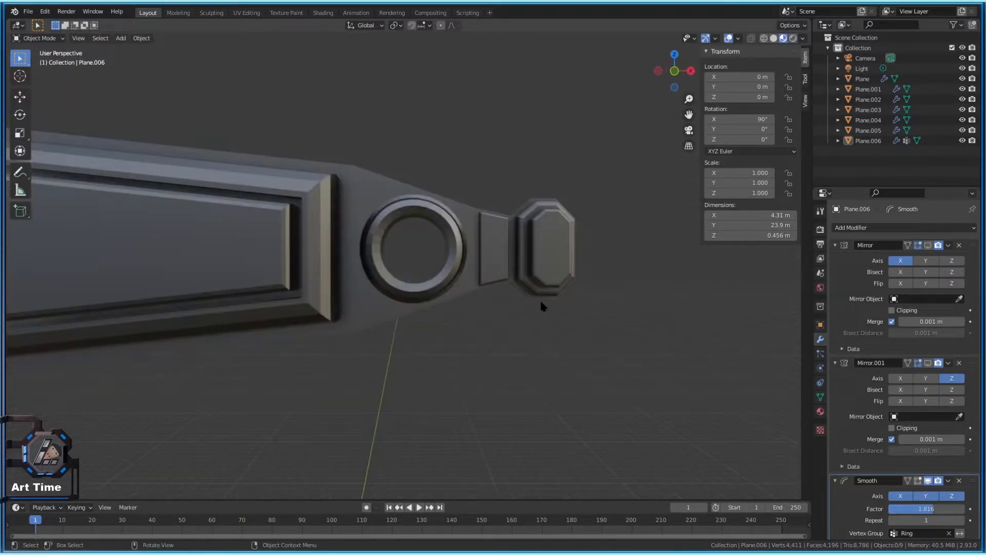
pyautogui.scroll(-1, 904, 447)
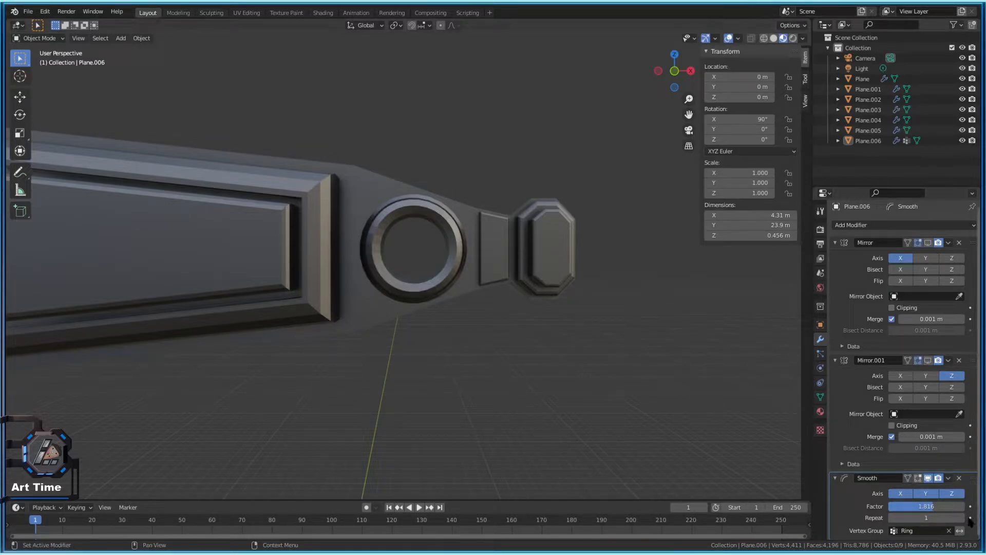
pyautogui.moveTo(544, 259); pyautogui.dragTo(402, 241, button='middle')
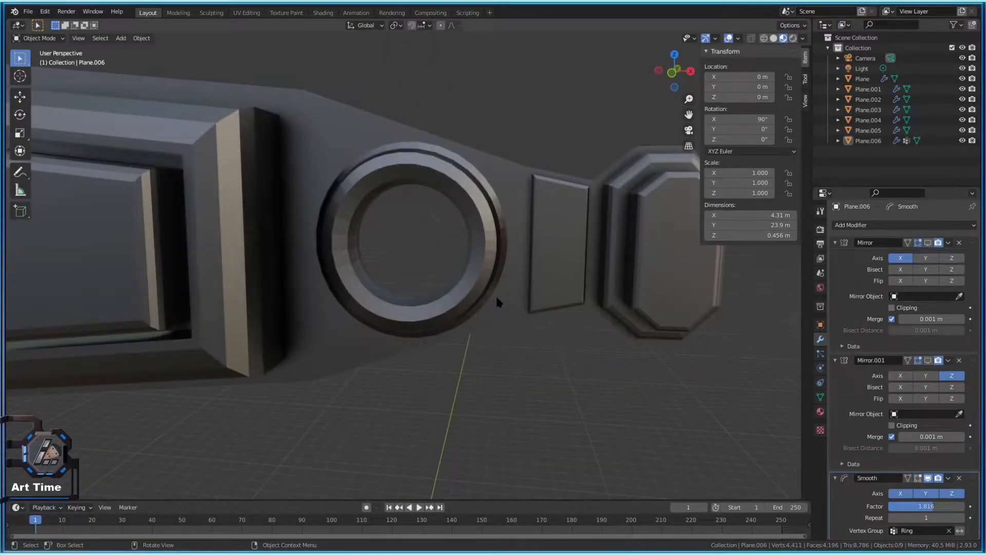
pyautogui.moveTo(567, 353); pyautogui.dragTo(373, 315, button='middle')
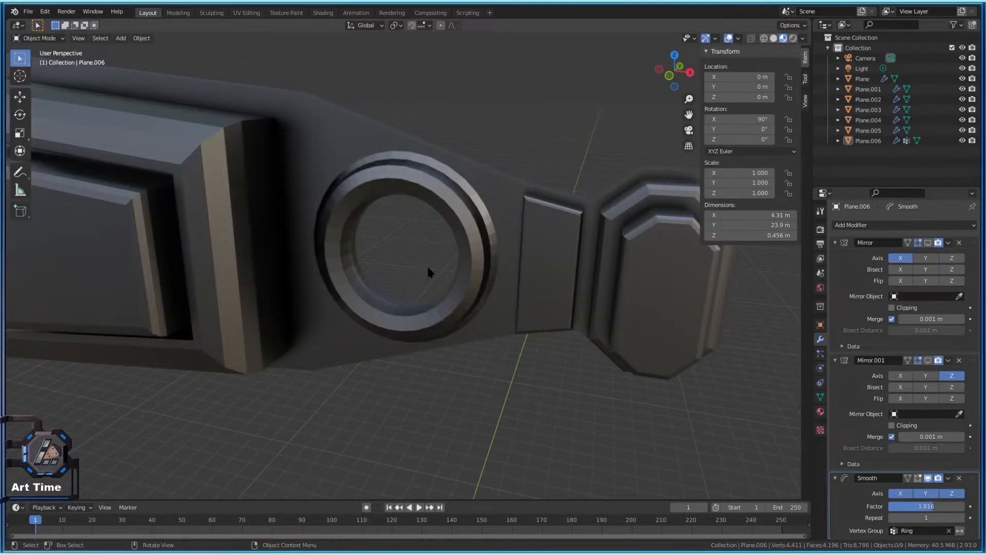
# Inspect the crossguard ring's selected faces in Edit Mode and save the file
pyautogui.press('Tab')
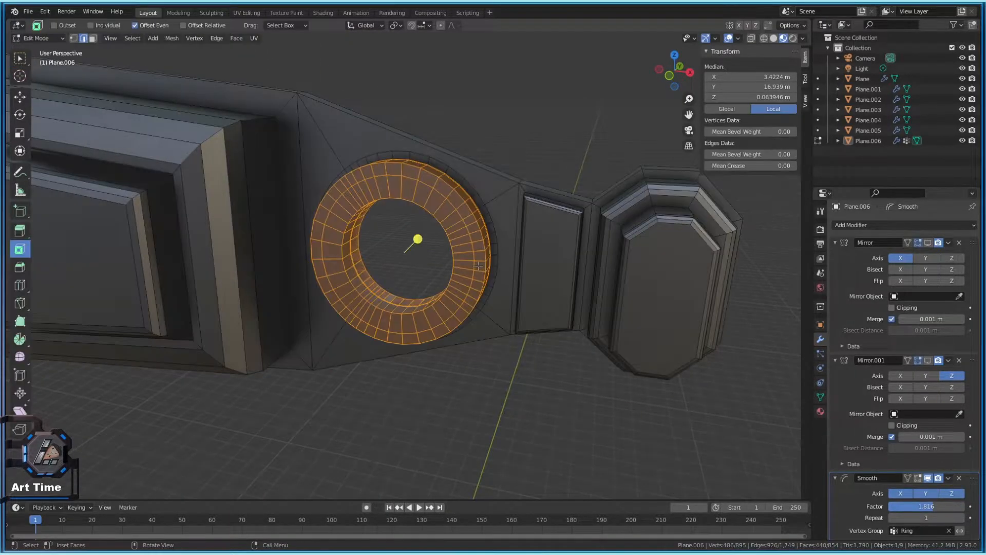
pyautogui.keyDown('ctrl'); pyautogui.click(483, 225); pyautogui.keyUp('ctrl')
pyautogui.keyDown('ctrl'); pyautogui.click(483, 225); pyautogui.keyUp('ctrl')
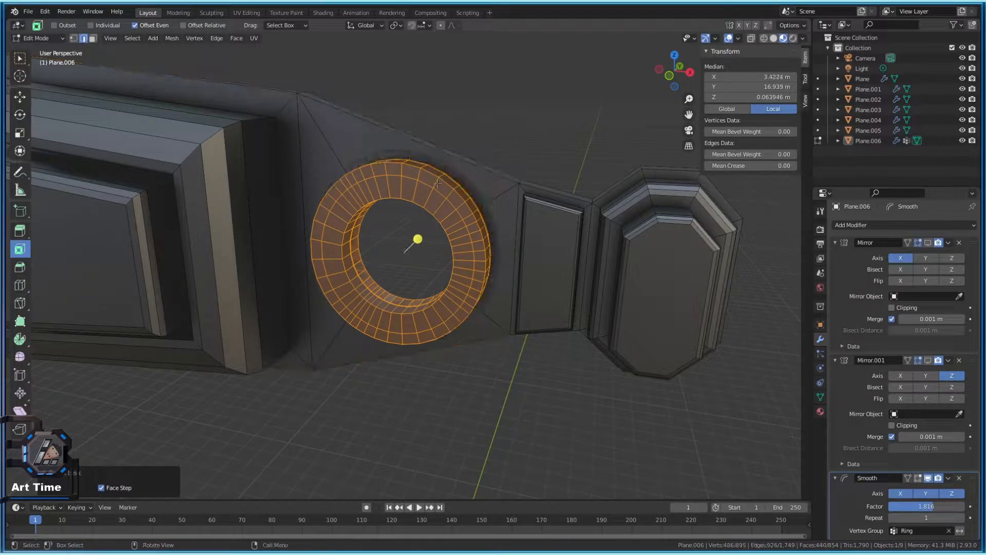
pyautogui.scroll(3, 468, 215)
pyautogui.hotkey('ctrl', 's')
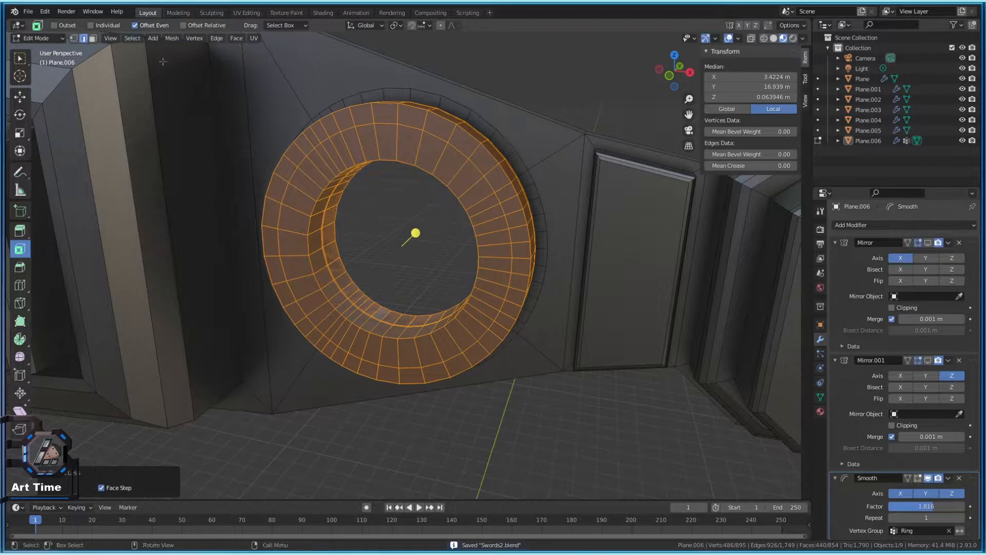
pyautogui.click(132, 38)
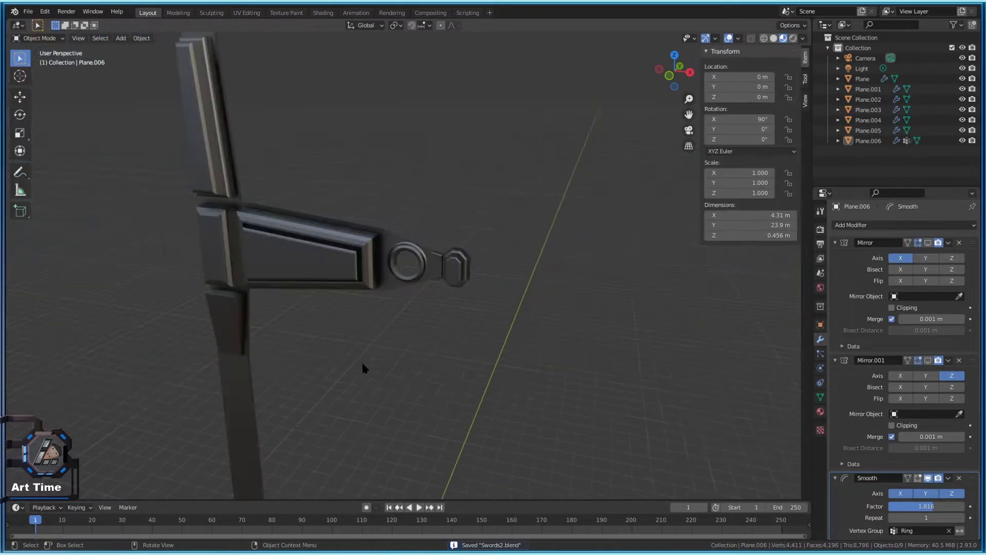
# Copy and paste the whole sword in Object Mode and move the copy well aside along the X axis
pyautogui.scroll(-5, 362, 368)
pyautogui.click(393, 346)
pyautogui.hotkey('ctrl', 'c')
pyautogui.hotkey('ctrl', 'v')
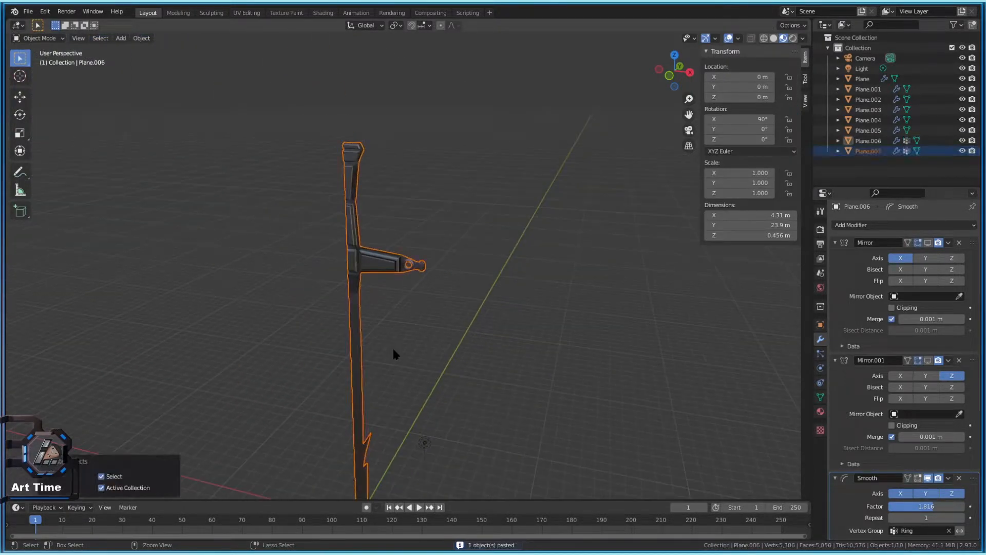
pyautogui.press('g')
pyautogui.press('x')
pyautogui.click(54, 329)
# Save the file and separate the original sword's selected crossguard ring faces into their own object
pyautogui.scroll(8, 403, 246)
pyautogui.click(411, 241)
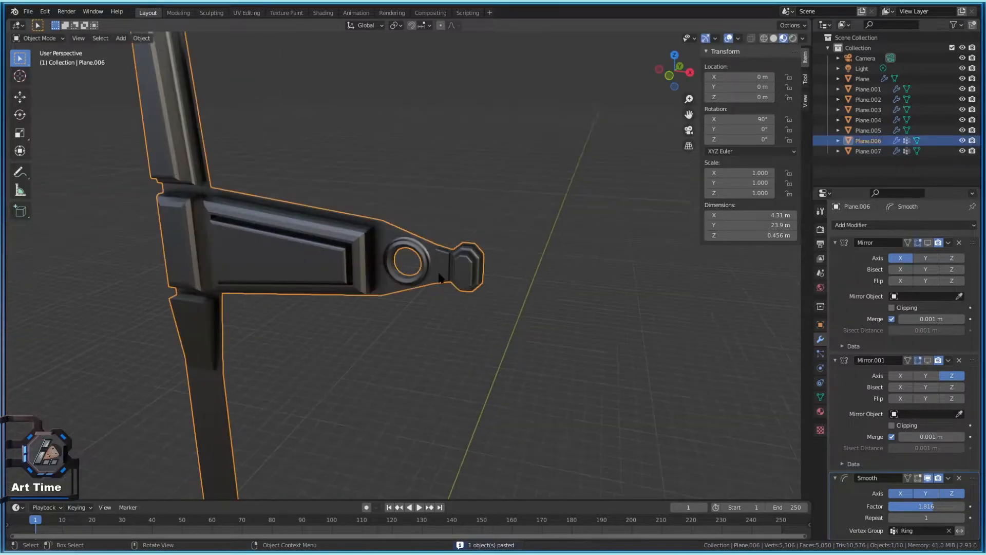
pyautogui.scroll(5, 411, 257)
pyautogui.hotkey('ctrl', 's')
pyautogui.press('Tab')
pyautogui.keyDown('alt'); pyautogui.click(456, 264); pyautogui.keyUp('alt')
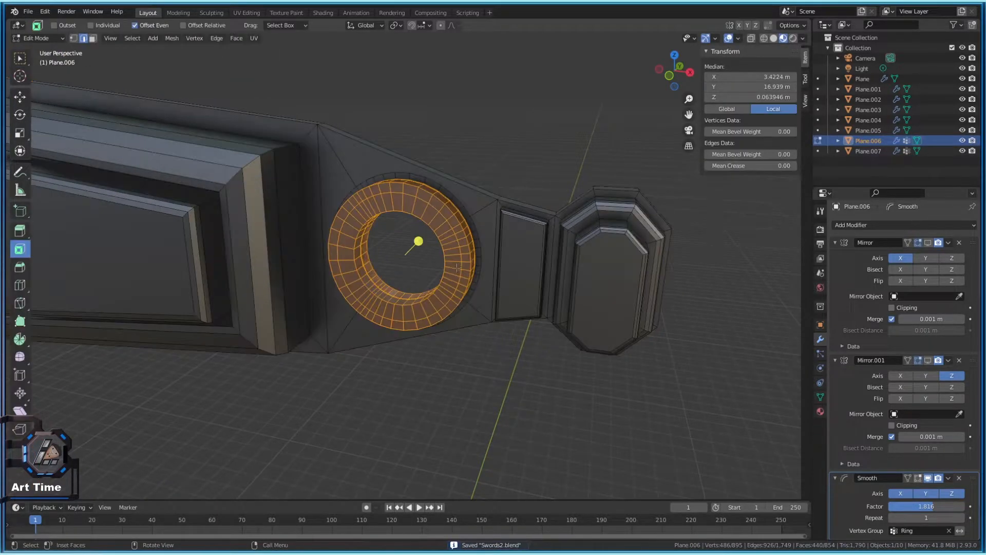
pyautogui.click(178, 39)
pyautogui.moveTo(198, 132)
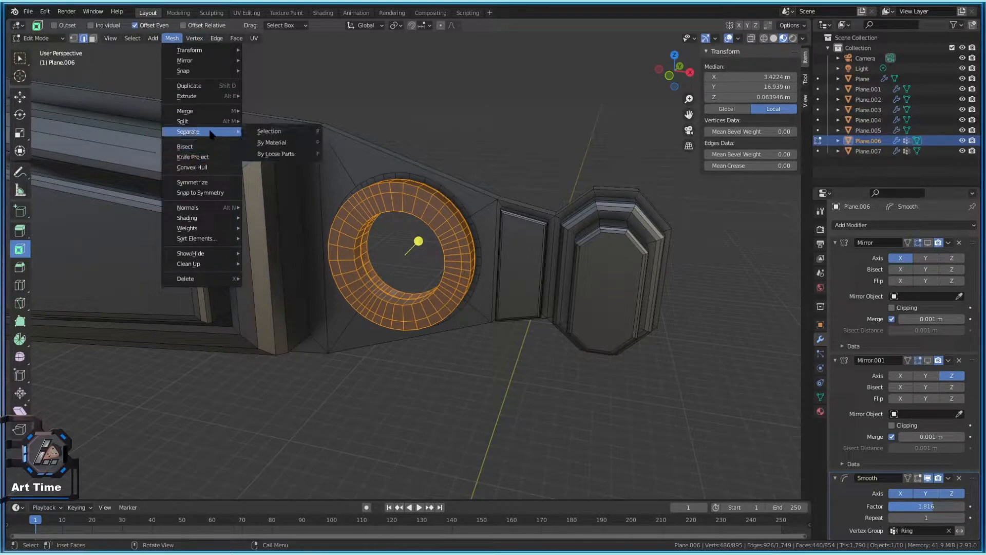
pyautogui.click(275, 131)
pyautogui.press('Tab')
pyautogui.click(503, 428)
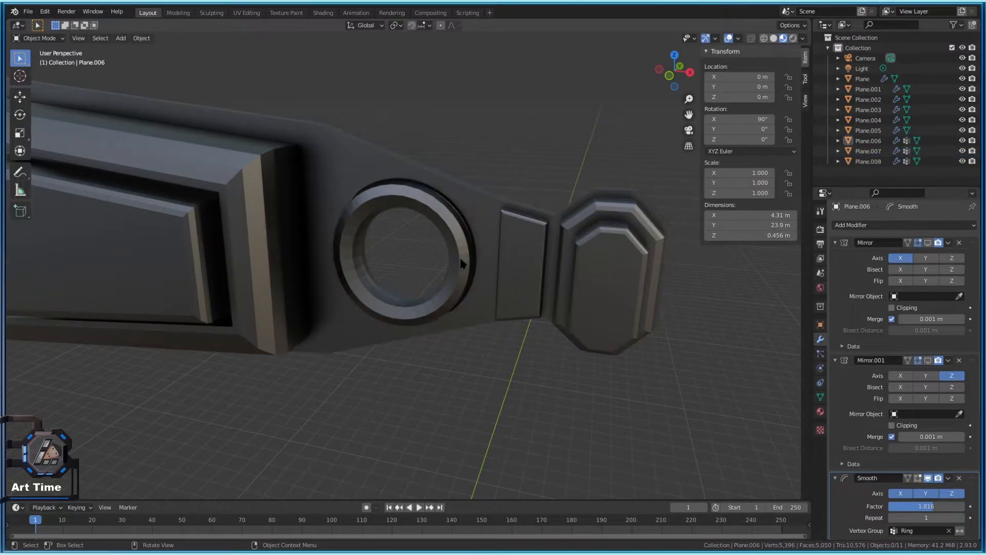
# Shade the separated ring smooth and check it from the front and back of the crossguard
pyautogui.click(461, 263)
pyautogui.rightClick(461, 263)
pyautogui.click(567, 393)
pyautogui.moveTo(467, 325); pyautogui.dragTo(475, 391, button='middle')
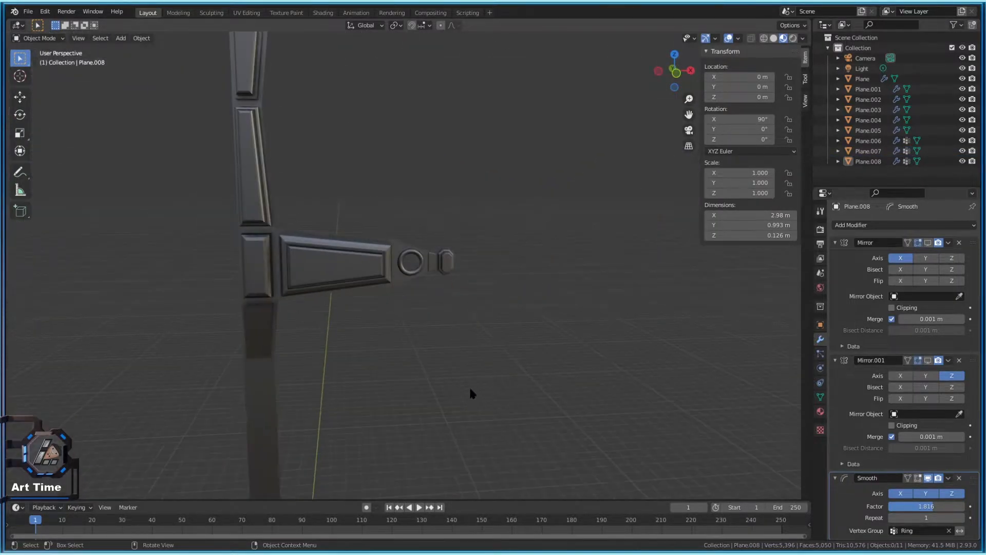
pyautogui.scroll(5, 372, 284)
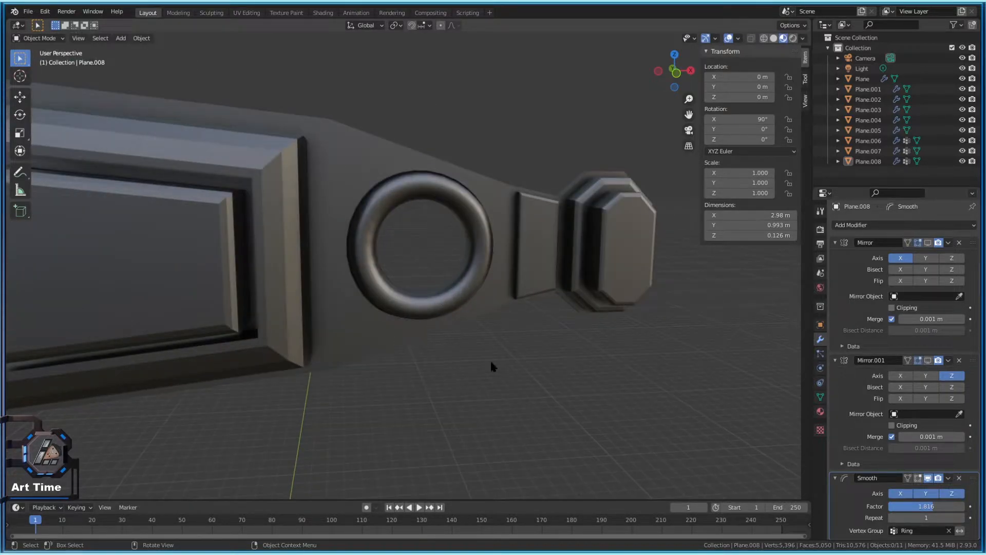
pyautogui.scroll(-4, 466, 378)
pyautogui.scroll(6, 455, 345)
pyautogui.moveTo(453, 313); pyautogui.dragTo(326, 303, button='middle')
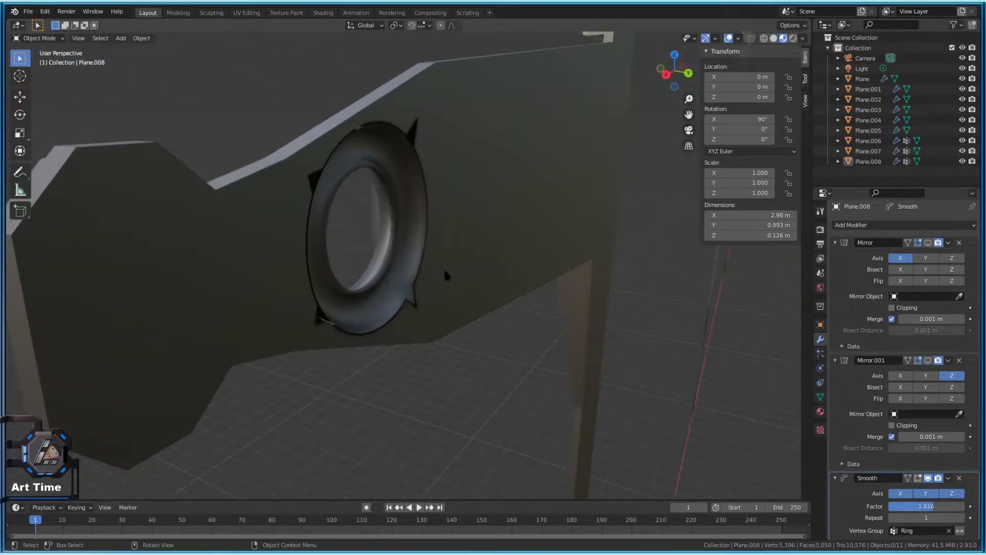
pyautogui.click(473, 208)
pyautogui.press('h')
pyautogui.hotkey('alt', 'h')
# Remove the Smooth modifier from the separated ring object
pyautogui.click(347, 229)
pyautogui.moveTo(346, 232); pyautogui.dragTo(625, 306, button='middle')
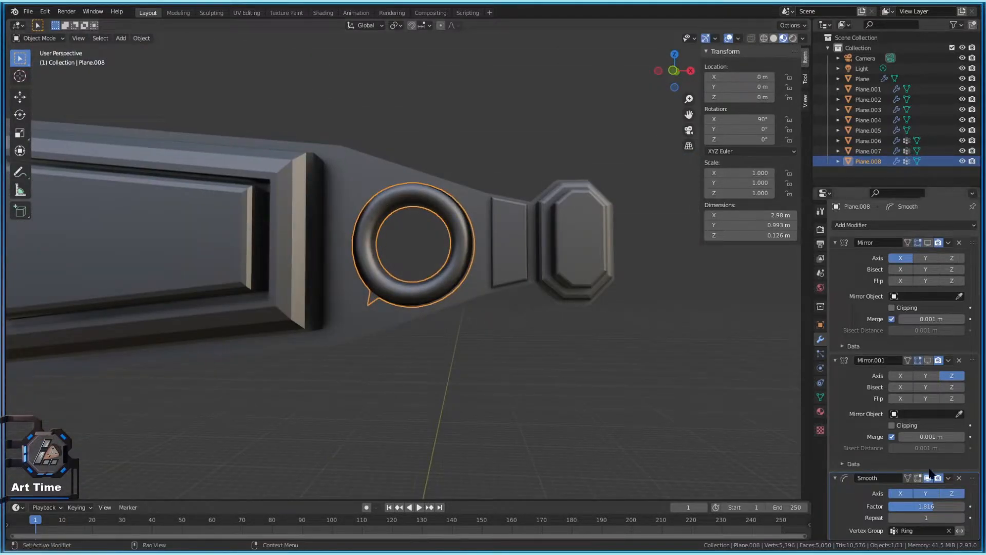
pyautogui.click(959, 478)
pyautogui.click(565, 352)
pyautogui.moveTo(565, 351); pyautogui.dragTo(443, 293, button='middle')
# Parent the ring to the sword body with the Object (Keep Transform) option
pyautogui.click(375, 249)
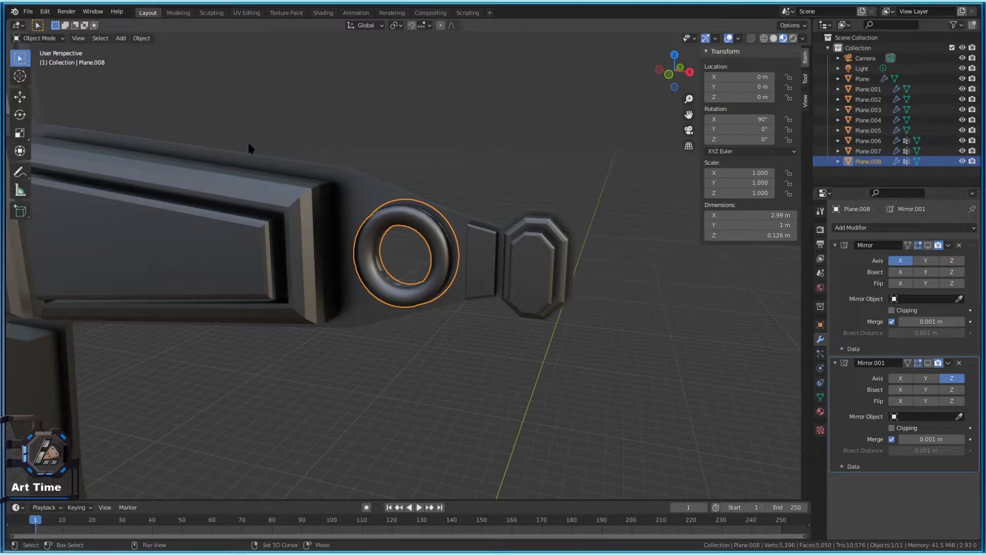
pyautogui.click(454, 341)
pyautogui.click(372, 257)
pyautogui.keyDown('shift'); pyautogui.click(343, 188); pyautogui.keyUp('shift')
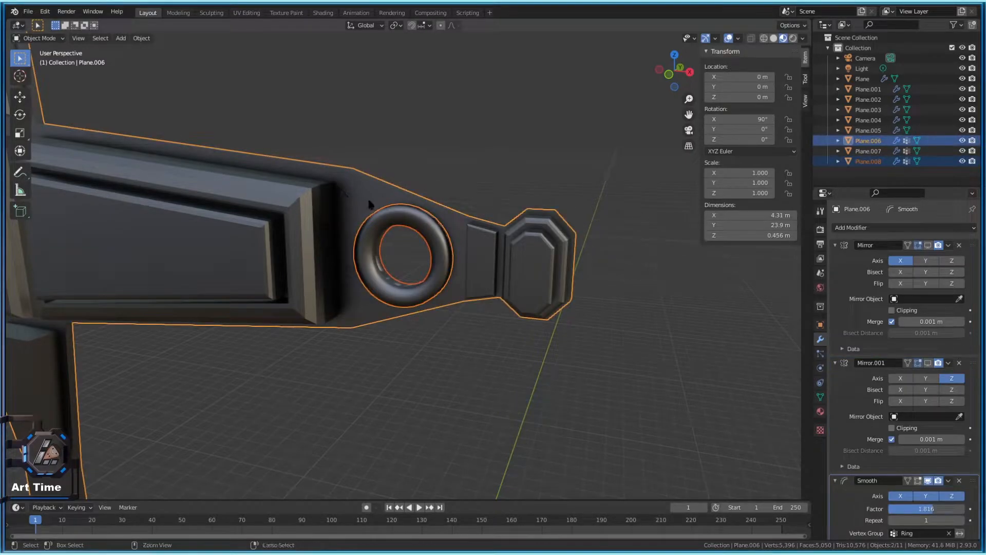
pyautogui.hotkey('ctrl', 'p')
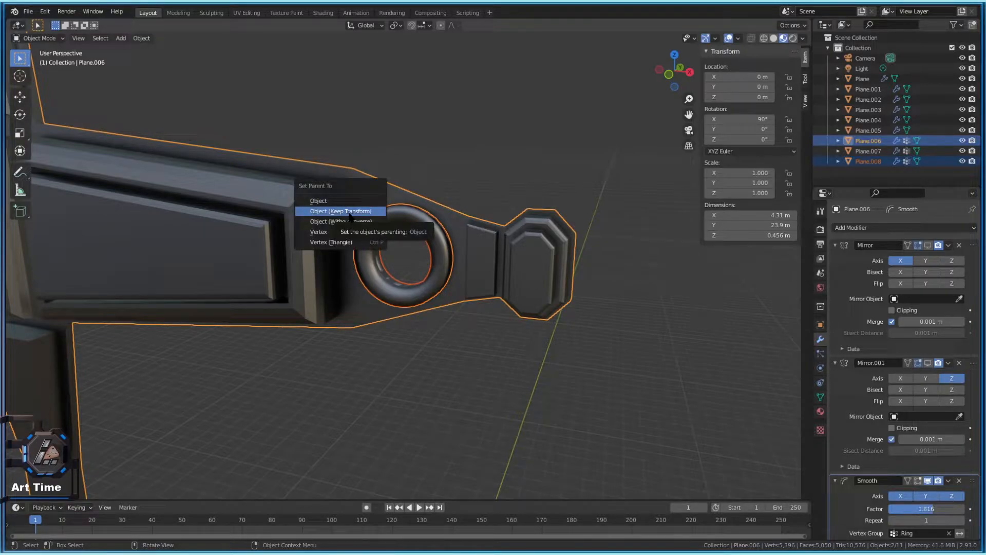
pyautogui.click(348, 209)
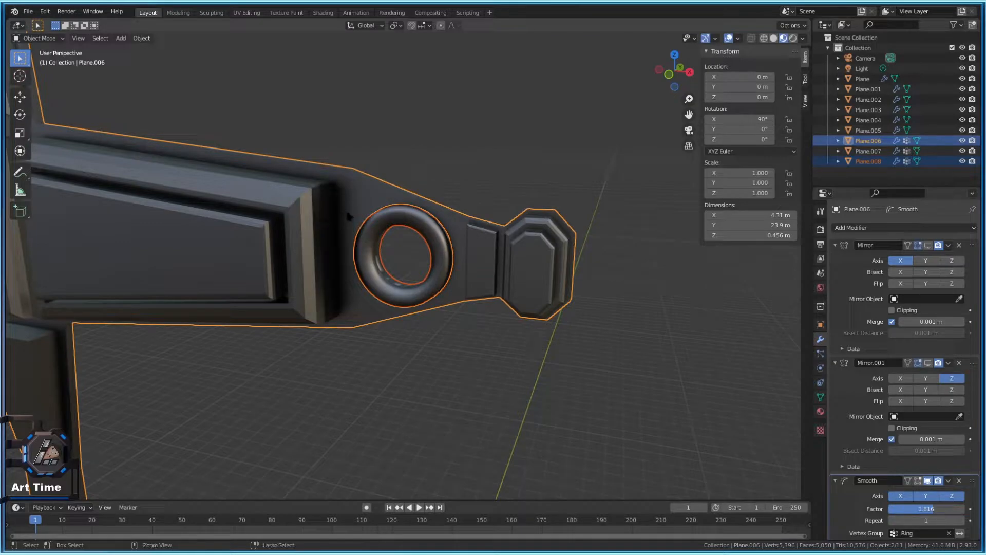
pyautogui.hotkey('ctrl', 'p')
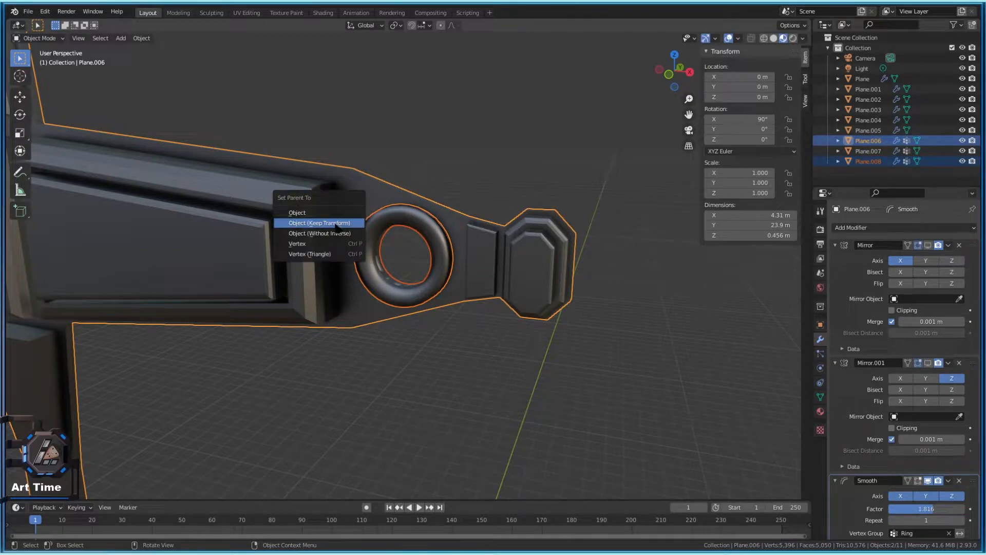
pyautogui.click(336, 226)
pyautogui.moveTo(288, 241); pyautogui.dragTo(205, 262, button='middle')
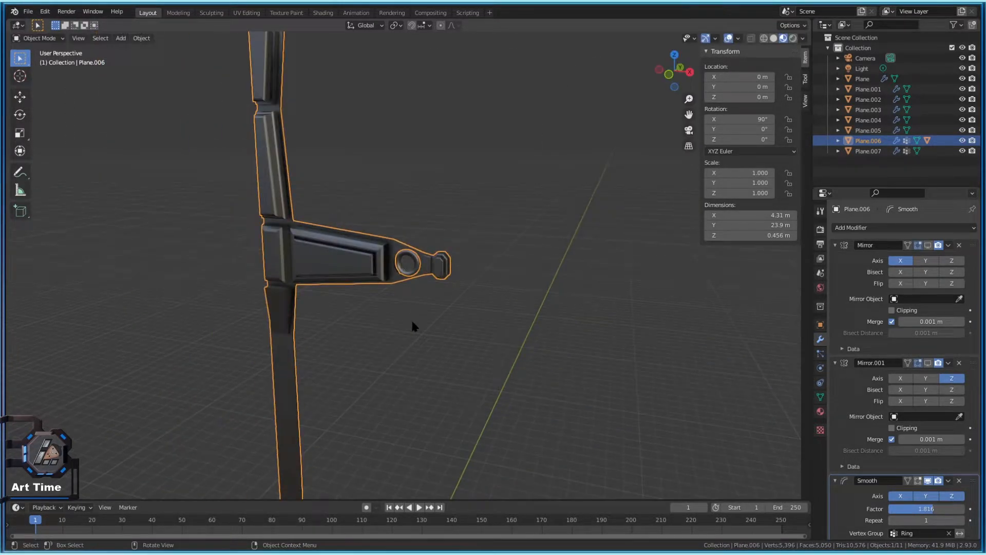
pyautogui.press('Tab')
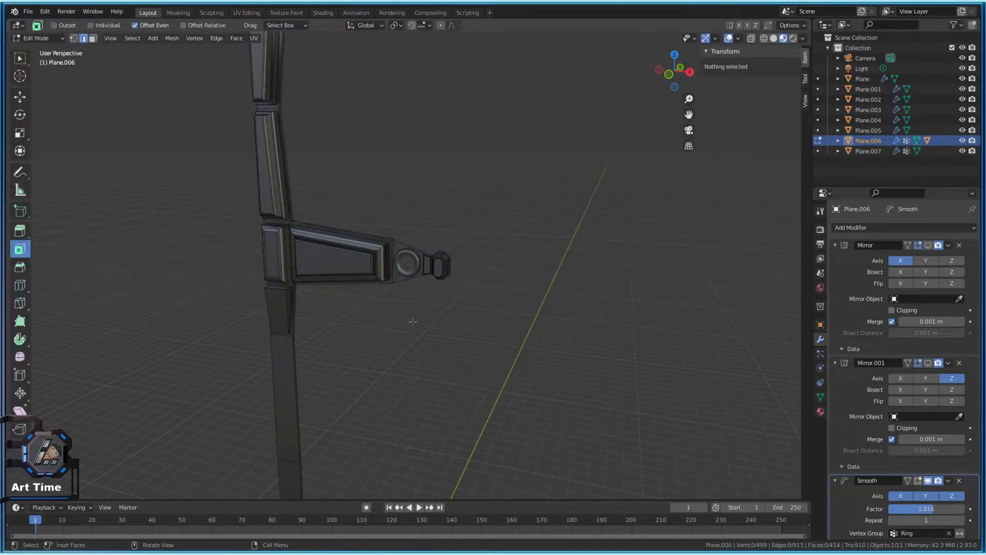
pyautogui.press('Tab')
# Try a brighter emission colour on the ring's material, and undo it
pyautogui.click(411, 320)
pyautogui.scroll(5, 412, 320)
pyautogui.moveTo(417, 316); pyautogui.dragTo(665, 370, button='middle')
pyautogui.click(406, 274)
pyautogui.click(821, 411)
pyautogui.scroll(-10, 956, 479)
pyautogui.click(932, 370)
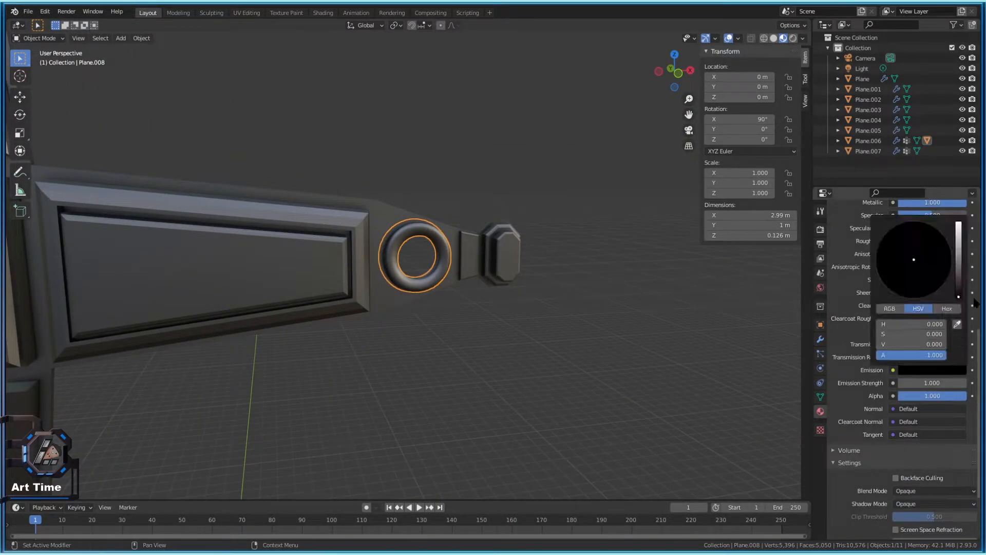
pyautogui.moveTo(958, 296); pyautogui.dragTo(959, 223)
pyautogui.hotkey('ctrl', 'z')
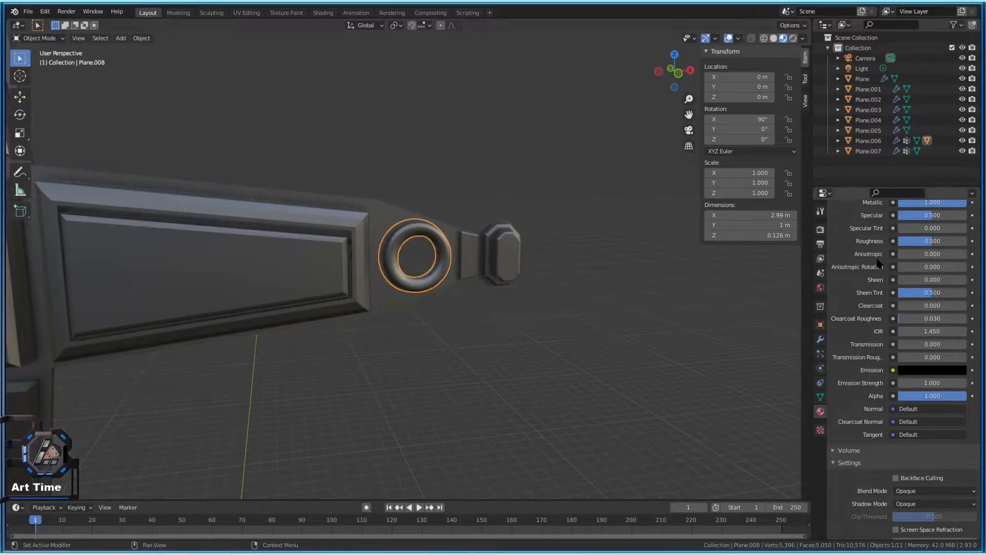
# Give the ring its own single-user copy of the material it shares with the sword body
pyautogui.scroll(10, 894, 252)
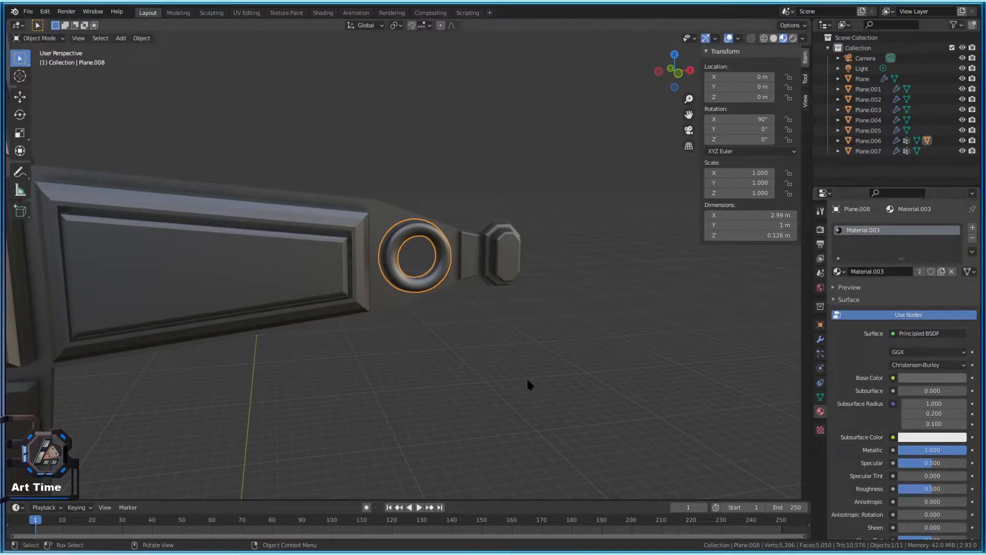
pyautogui.click(365, 257)
pyautogui.scroll(3, 469, 362)
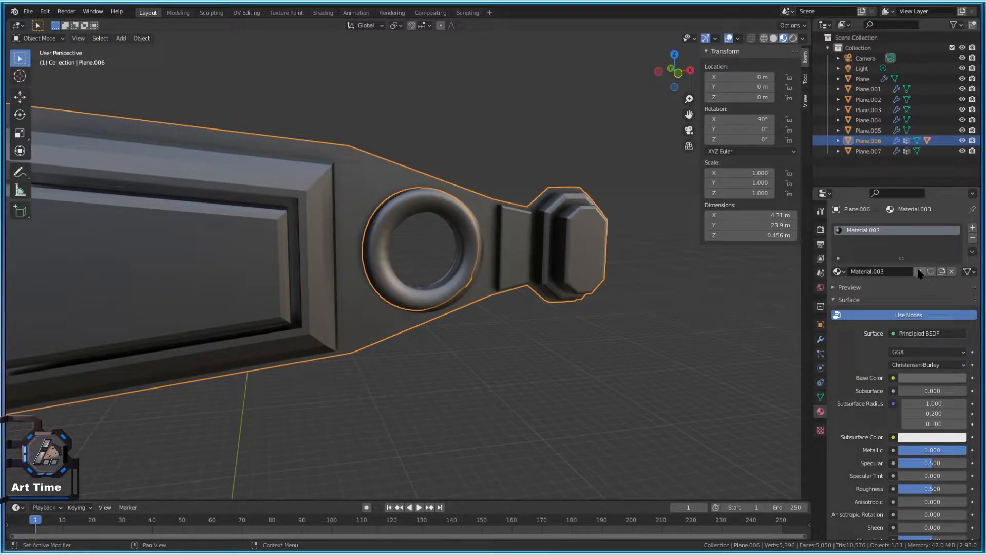
pyautogui.scroll(4, 474, 359)
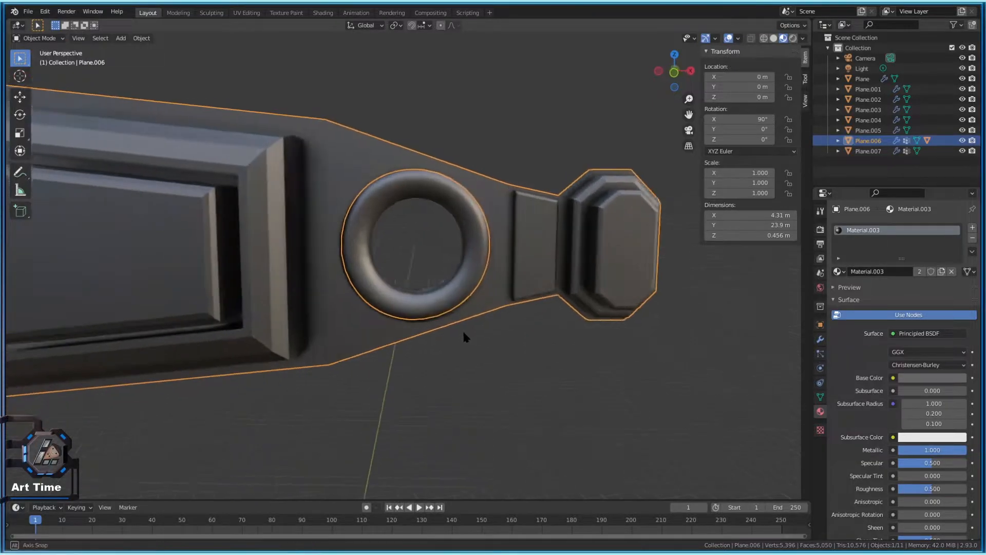
pyautogui.click(356, 276)
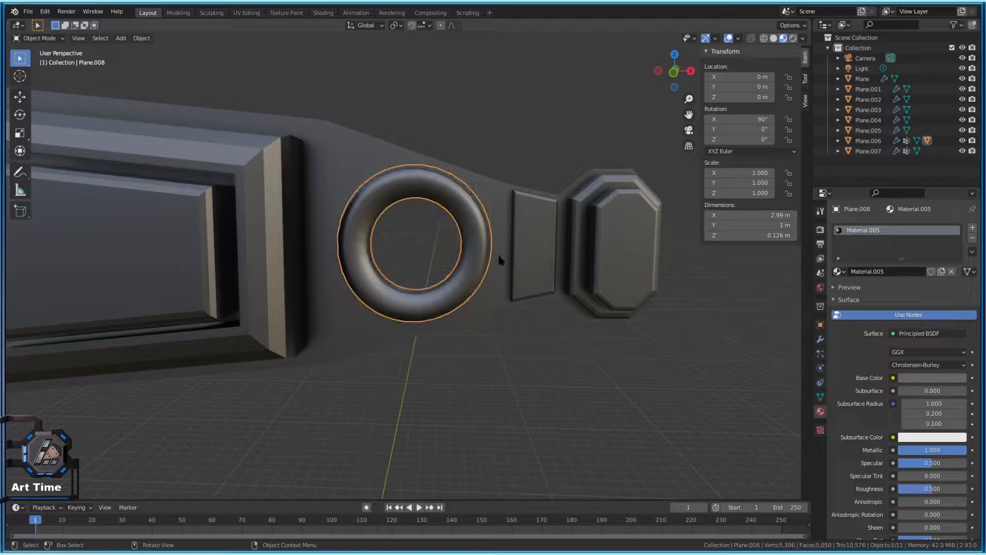
# Change the ring material's base colour to a dark orange-brown and lower its roughness to 0.103
pyautogui.scroll(-2, 846, 391)
pyautogui.scroll(1, 925, 394)
pyautogui.scroll(-4, 934, 386)
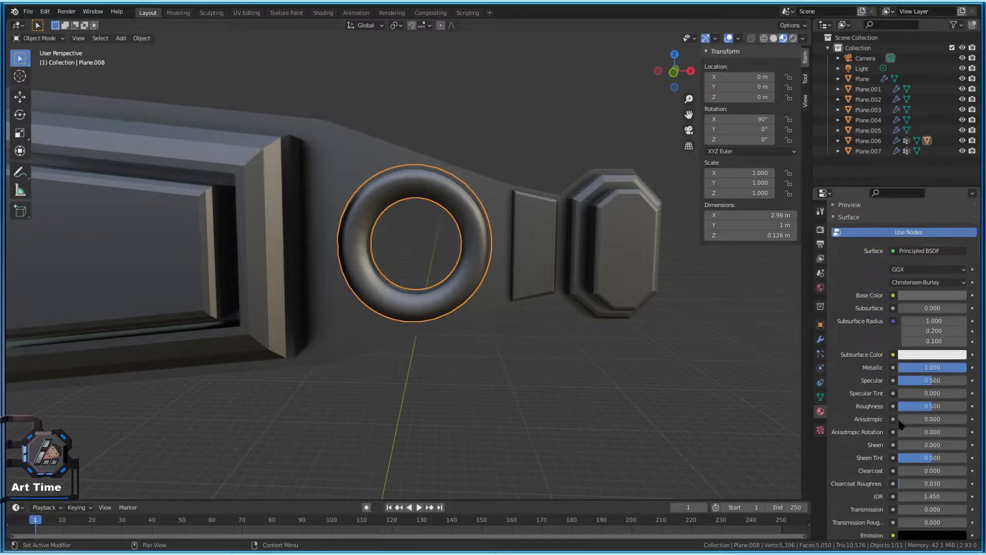
pyautogui.click(931, 296)
pyautogui.moveTo(947, 193); pyautogui.dragTo(921, 186)
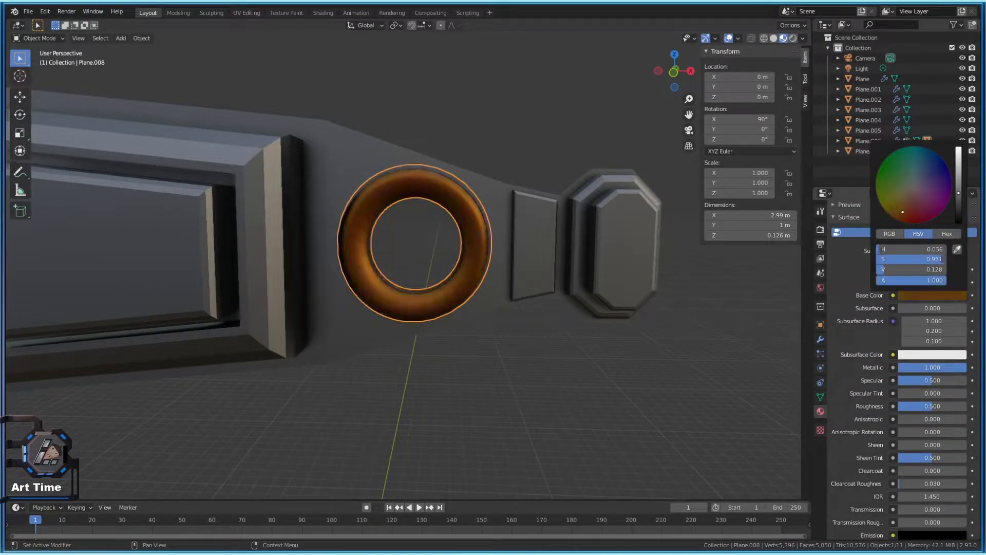
pyautogui.press('Return')
pyautogui.moveTo(932, 406); pyautogui.dragTo(907, 407)
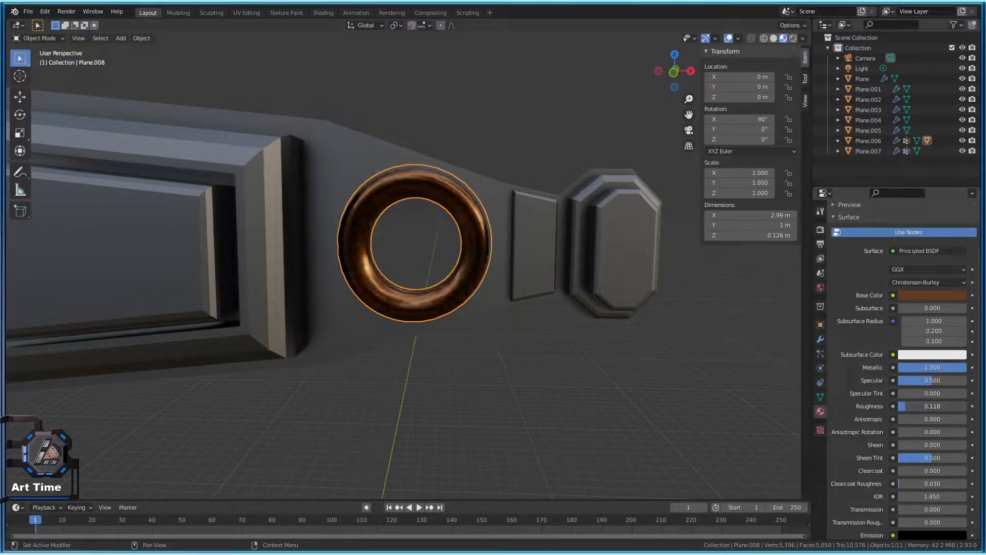
# Deselect the ring, check its copper look against the crossguard, and save the file
pyautogui.click(437, 371)
pyautogui.scroll(-4, 437, 371)
pyautogui.moveTo(437, 372); pyautogui.dragTo(420, 358, button='middle')
pyautogui.moveTo(454, 323); pyautogui.dragTo(384, 305, button='middle')
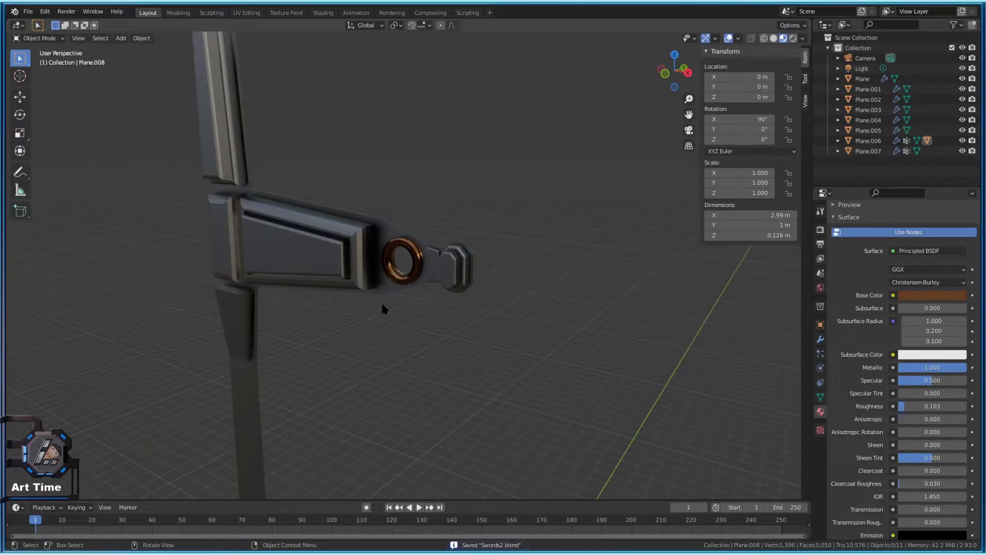
# Open the sword body for mesh editing and select the blade's front faces from below the crossguard collar down to the tip
pyautogui.moveTo(279, 110); pyautogui.dragTo(300, 279, button='middle')
pyautogui.click(300, 279)
pyautogui.scroll(4, 355, 253)
pyautogui.press('Tab')
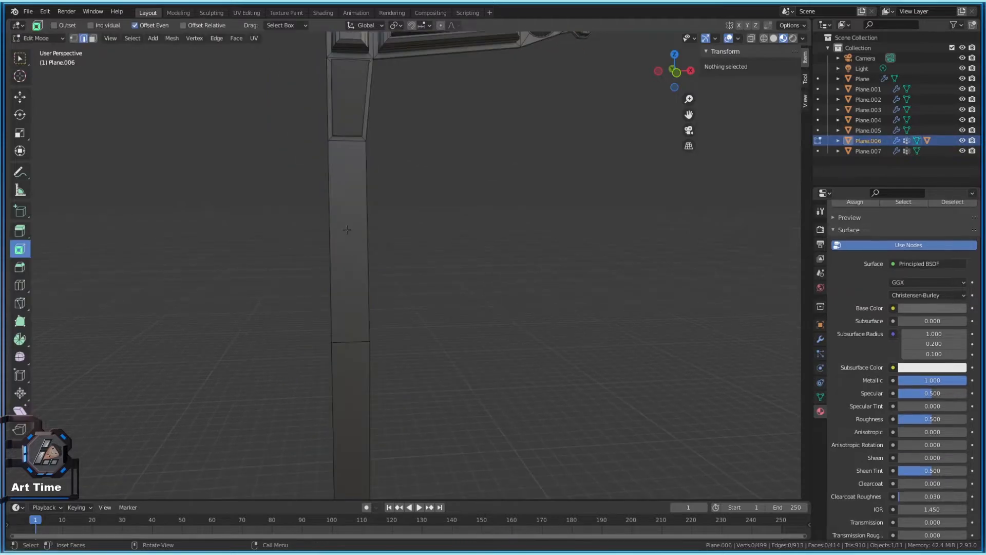
pyautogui.click(349, 287)
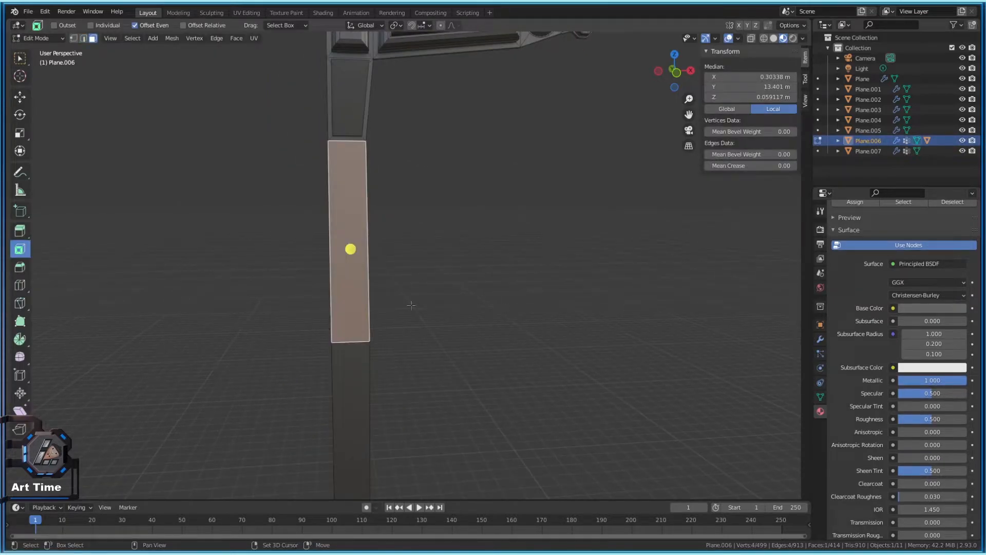
pyautogui.keyDown('shift'); pyautogui.click(392, 392); pyautogui.keyUp('shift')
pyautogui.moveTo(392, 392); pyautogui.dragTo(419, 166, button='middle')
pyautogui.keyDown('ctrl'); pyautogui.click(354, 426); pyautogui.keyUp('ctrl')
pyautogui.moveTo(355, 426); pyautogui.dragTo(411, 216, button='middle')
pyautogui.keyDown('ctrl'); pyautogui.click(342, 311); pyautogui.keyUp('ctrl')
pyautogui.keyDown('ctrl'); pyautogui.click(347, 377); pyautogui.keyUp('ctrl')
pyautogui.moveTo(347, 377); pyautogui.dragTo(469, 371, button='middle')
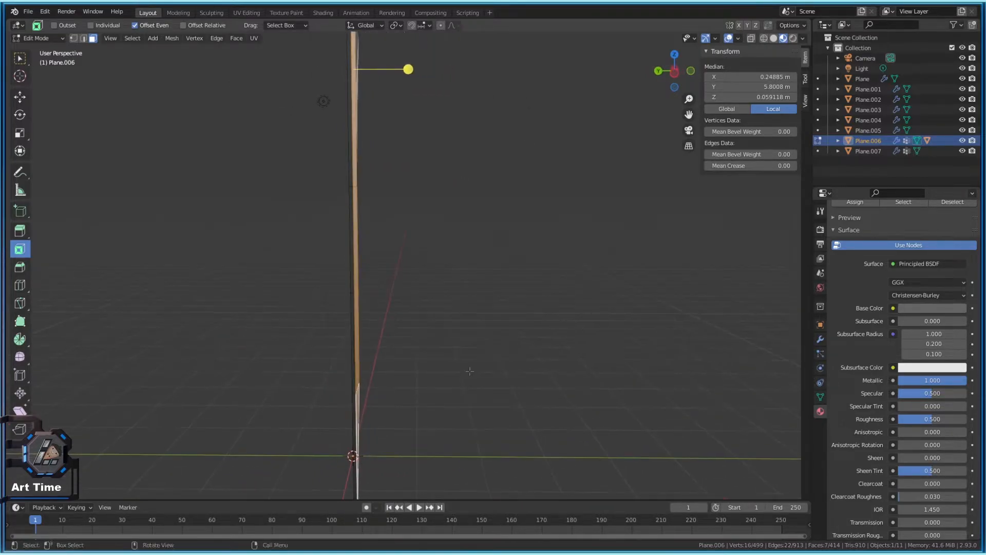
# Extend the selection to the blade's barbs and outer edge faces
pyautogui.keyDown('ctrl'); pyautogui.click(380, 353); pyautogui.keyUp('ctrl')
pyautogui.moveTo(378, 292); pyautogui.dragTo(473, 313, button='middle')
pyautogui.moveTo(635, 273); pyautogui.dragTo(745, 277, button='middle')
pyautogui.keyDown('shift'); pyautogui.click(567, 214); pyautogui.keyUp('shift')
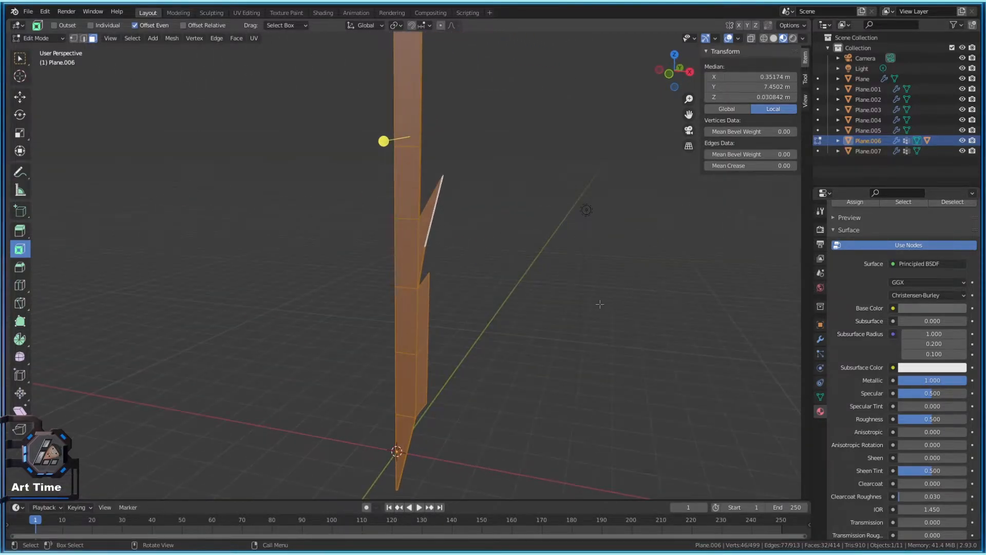
# Create a vertex group named Klinge and assign the selected blade faces to it
pyautogui.keyDown('shift'); pyautogui.moveTo(545, 214); pyautogui.dragTo(521, 476, button='middle'); pyautogui.keyUp('shift')
pyautogui.moveTo(377, 377); pyautogui.dragTo(744, 398, button='middle')
pyautogui.click(820, 398)
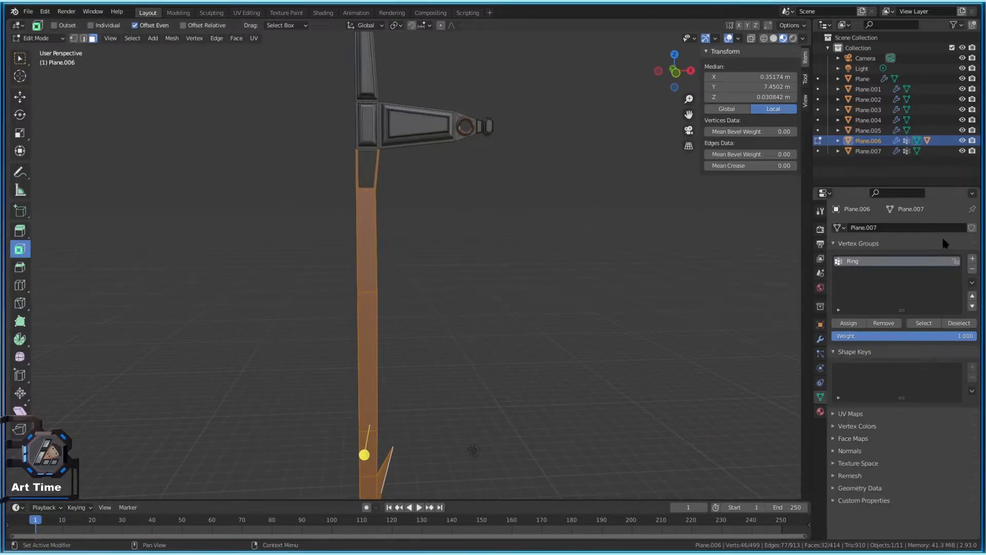
pyautogui.click(972, 258)
pyautogui.click(858, 327)
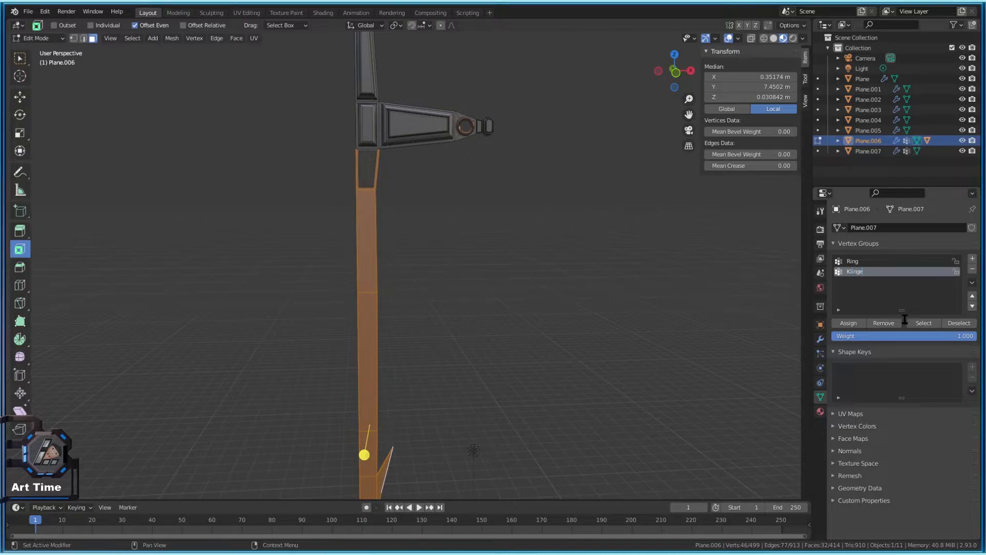
pyautogui.press('Tab')
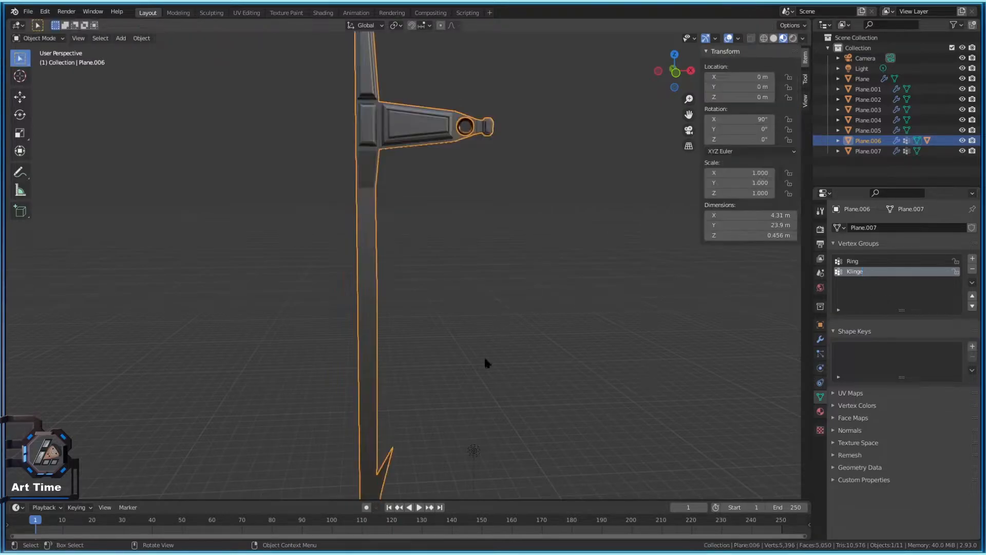
pyautogui.moveTo(461, 404); pyautogui.dragTo(432, 377, button='middle')
pyautogui.press('Tab')
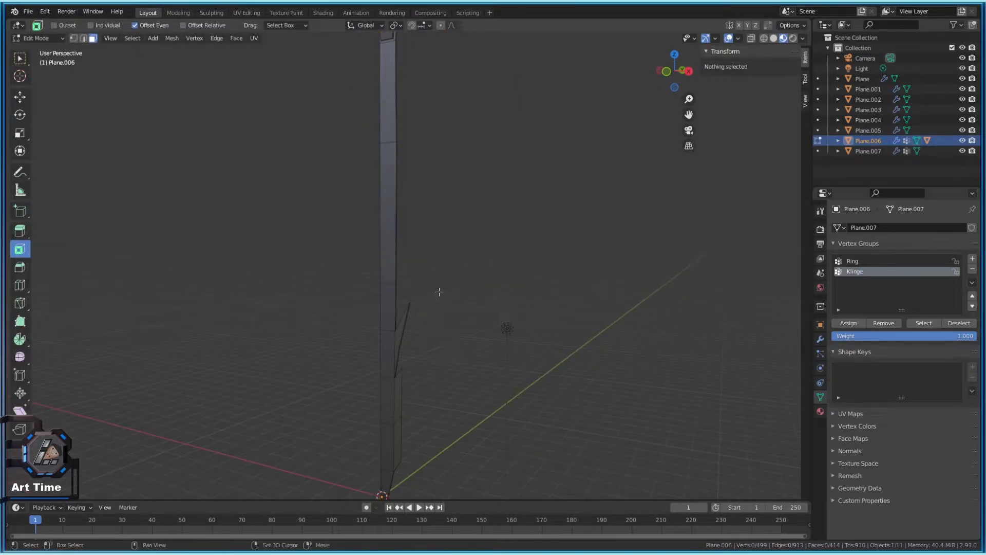
pyautogui.press('Tab')
pyautogui.press('Tab')
pyautogui.moveTo(452, 316); pyautogui.dragTo(466, 289, button='middle')
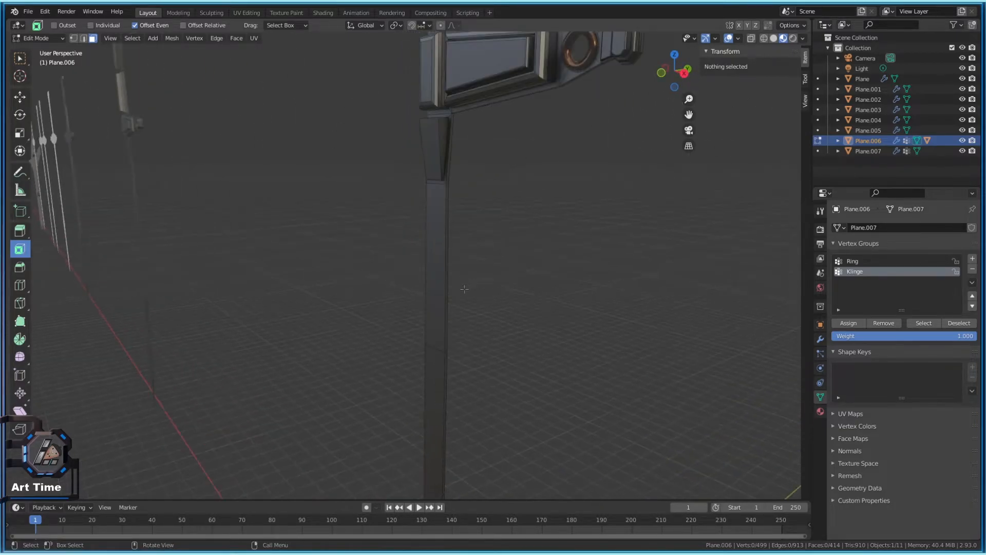
pyautogui.click(436, 290)
pyautogui.keyDown('shift'); pyautogui.click(462, 329); pyautogui.keyUp('shift')
pyautogui.keyDown('shift'); pyautogui.moveTo(463, 329); pyautogui.dragTo(567, 186, button='middle'); pyautogui.keyUp('shift')
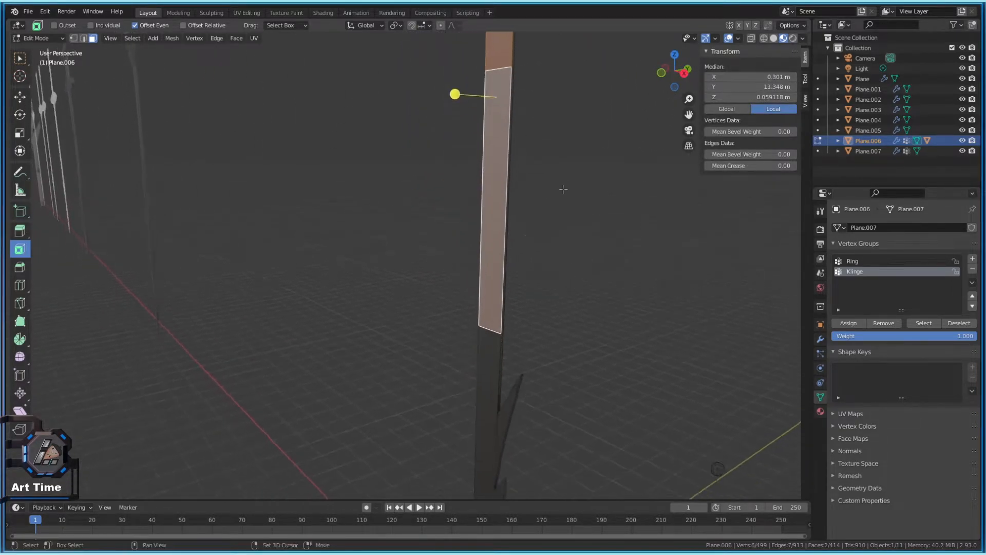
pyautogui.keyDown('shift'); pyautogui.click(482, 366); pyautogui.keyUp('shift')
pyautogui.keyDown('shift'); pyautogui.moveTo(599, 378); pyautogui.dragTo(584, 177, button='middle'); pyautogui.keyUp('shift')
pyautogui.keyDown('shift'); pyautogui.click(475, 296); pyautogui.keyUp('shift')
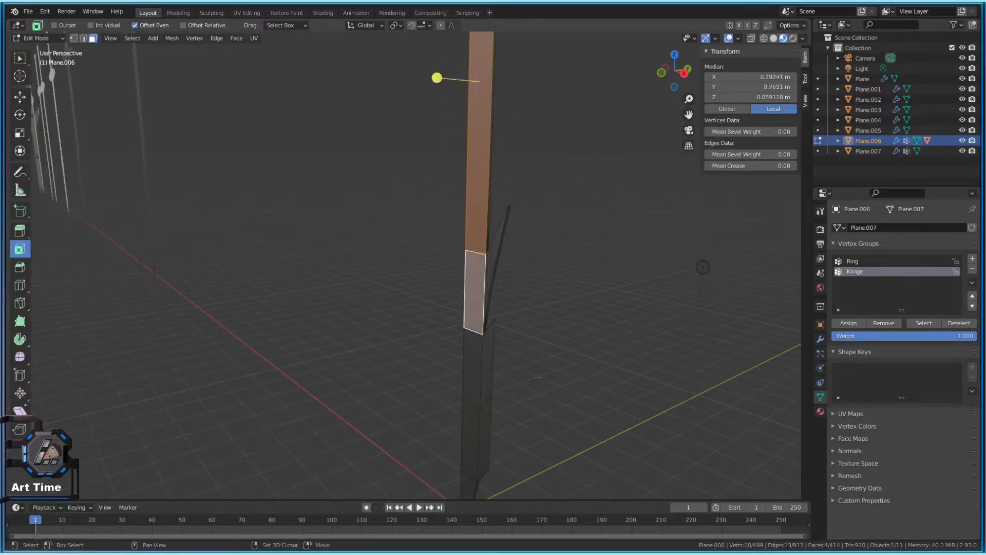
pyautogui.keyDown('shift'); pyautogui.moveTo(538, 365); pyautogui.dragTo(536, 283, button='middle'); pyautogui.keyUp('shift')
pyautogui.hotkey('alt', 'a')
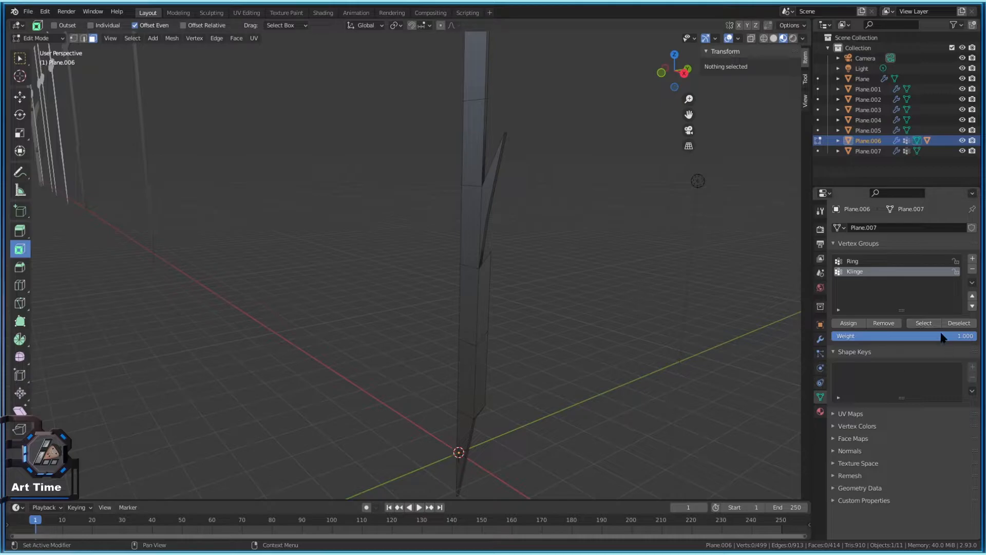
# Select all blade faces stored in the Klinge vertex group
pyautogui.click(928, 326)
pyautogui.scroll(-4, 466, 278)
pyautogui.scroll(4, 467, 278)
pyautogui.moveTo(466, 277); pyautogui.dragTo(288, 137, button='middle')
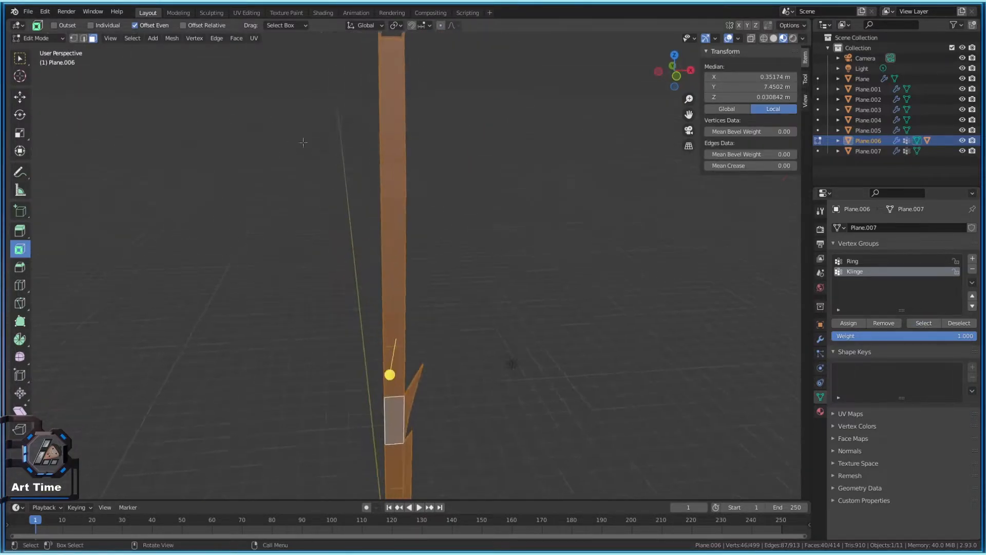
# Examine the extent of the selected blade faces from several angles and in the front orthographic view
pyautogui.scroll(-3, 392, 206)
pyautogui.scroll(3, 392, 206)
pyautogui.moveTo(392, 206); pyautogui.dragTo(552, 294, button='middle')
pyautogui.scroll(-3, 510, 322)
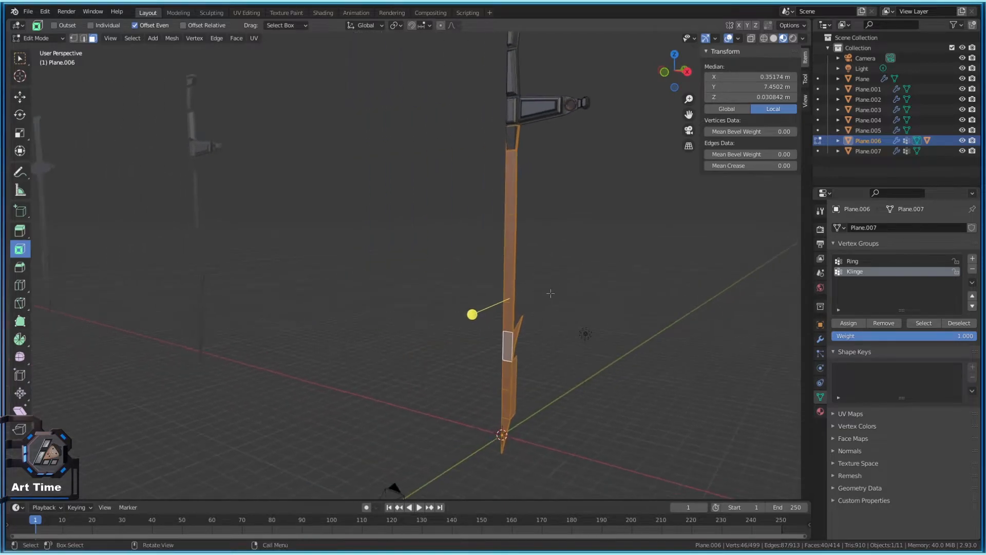
pyautogui.scroll(2, 589, 283)
pyautogui.moveTo(623, 282); pyautogui.dragTo(535, 269, button='middle')
pyautogui.press('KP_5')
pyautogui.press('KP_1')
pyautogui.scroll(4, 536, 269)
pyautogui.keyDown('shift'); pyautogui.moveTo(611, 265); pyautogui.dragTo(400, 351, button='middle'); pyautogui.keyUp('shift')
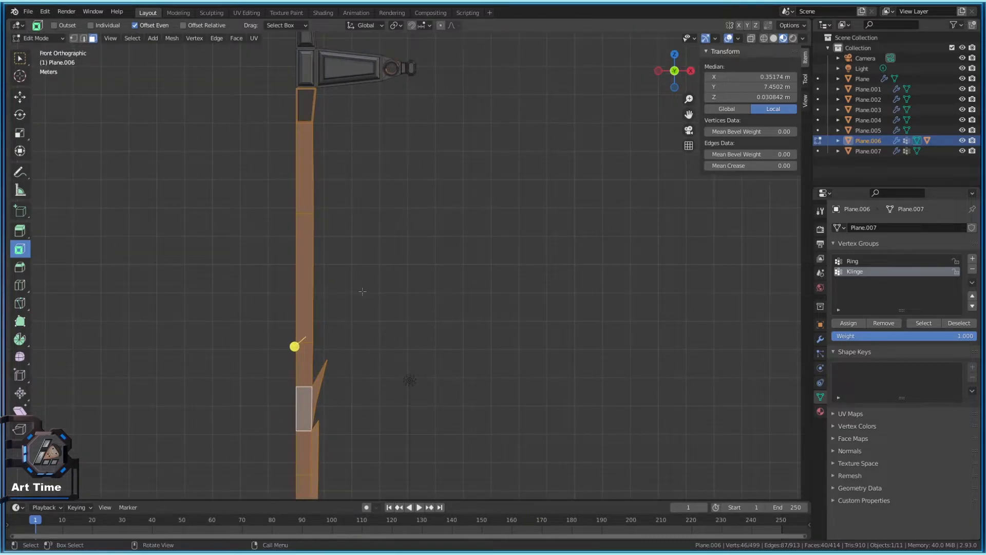
pyautogui.keyDown('shift'); pyautogui.moveTo(379, 150); pyautogui.dragTo(470, 225, button='middle'); pyautogui.keyUp('shift')
pyautogui.scroll(5, 470, 225)
# Try to move a single vertex on the blade's outer edge along X, and restore the blade face selection
pyautogui.click(482, 244)
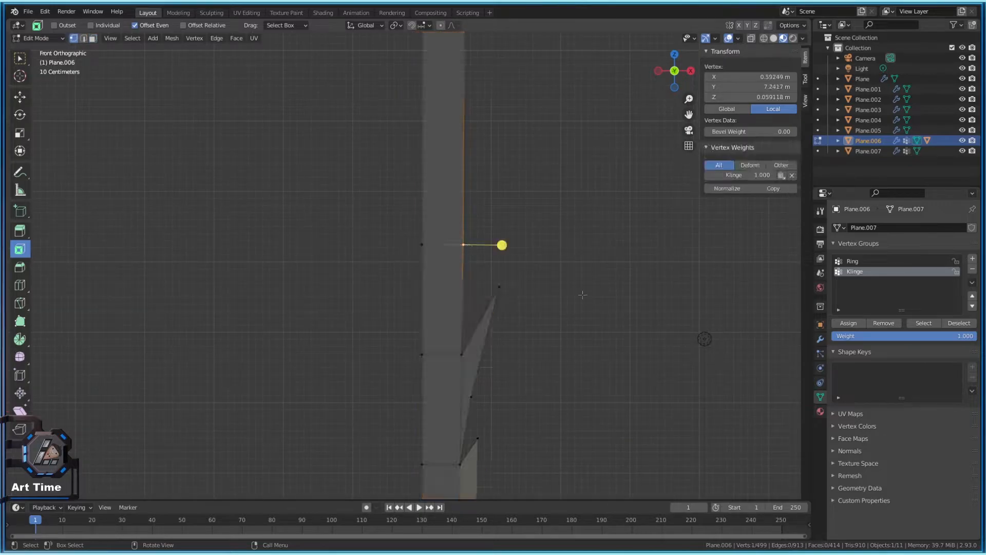
pyautogui.press('g')
pyautogui.press('x')
pyautogui.click(579, 295)
pyautogui.press('a')
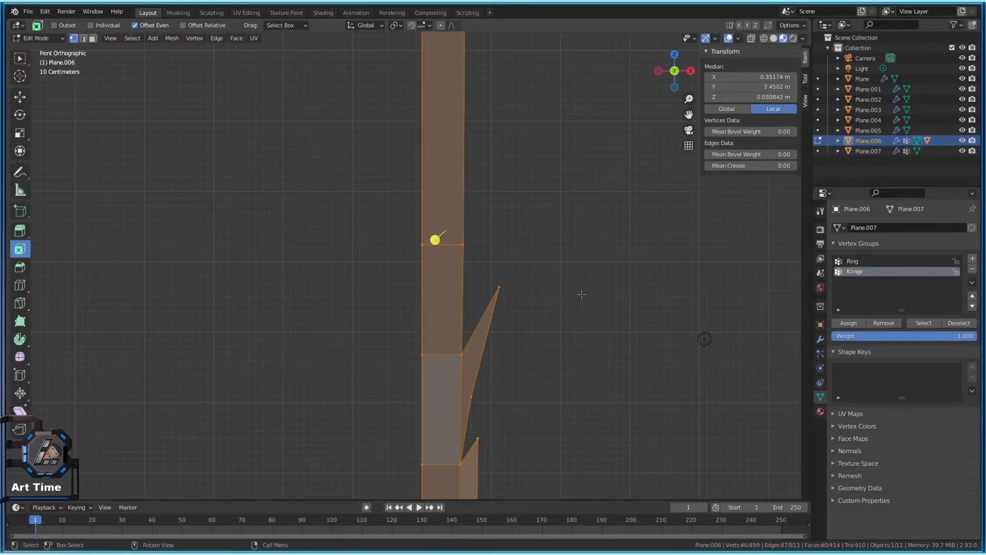
pyautogui.press('Tab')
pyautogui.scroll(-5, 514, 350)
pyautogui.scroll(3, 548, 369)
pyautogui.scroll(-3, 493, 227)
pyautogui.scroll(4, 455, 231)
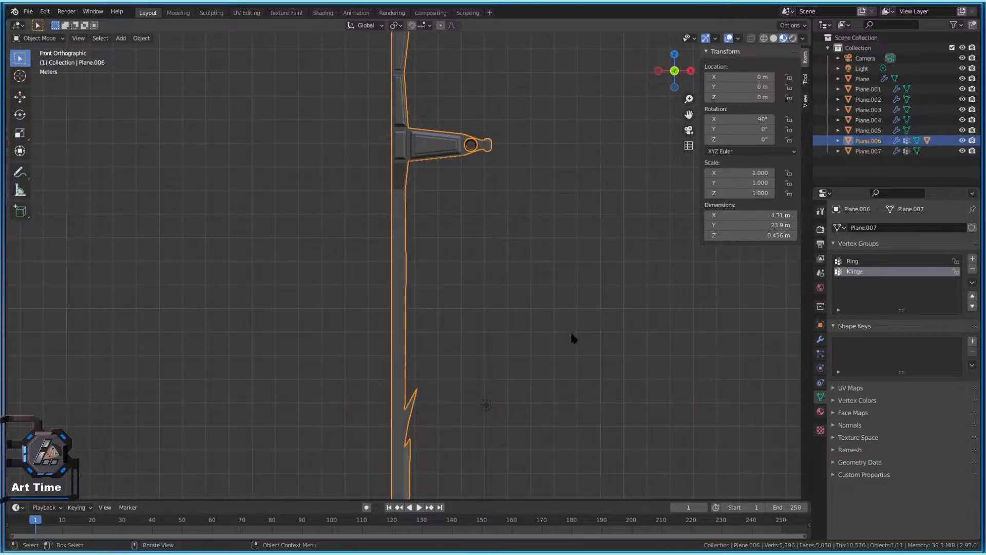
# Add a second material slot with a new material to the sword body and assign it to the selected blade faces
pyautogui.press('Tab')
pyautogui.click(821, 412)
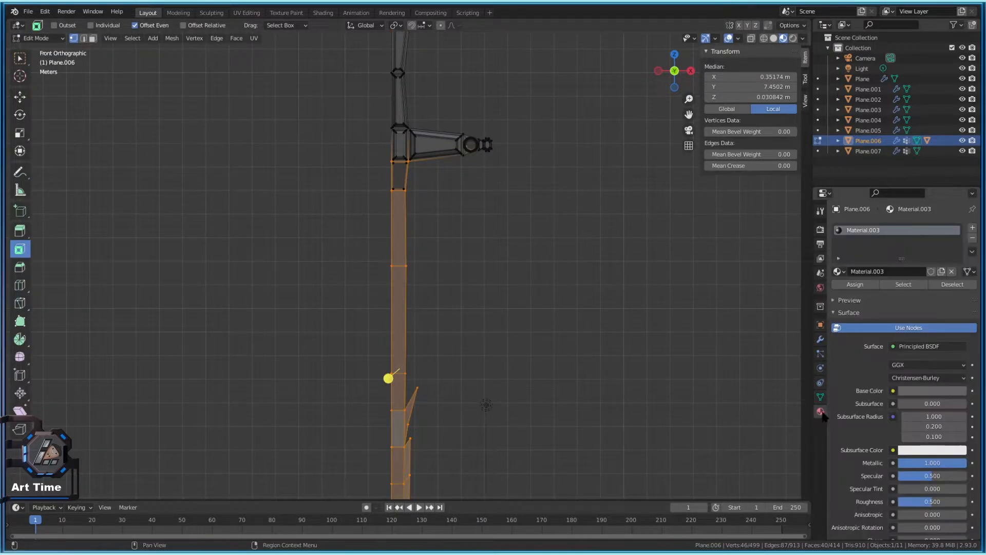
pyautogui.click(973, 228)
pyautogui.click(854, 304)
pyautogui.click(873, 292)
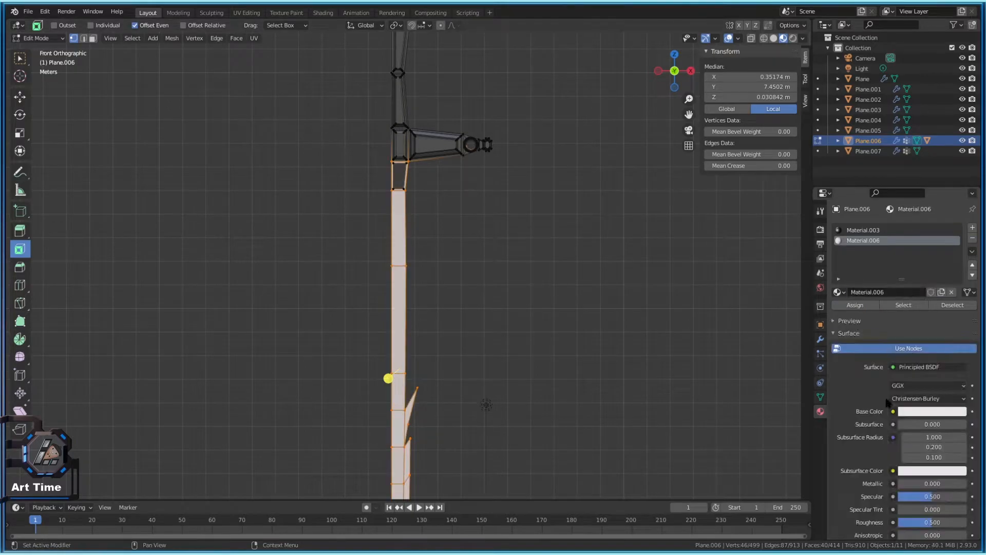
# Give the new blade material a light grey base colour, metallic 1.000 and roughness 0.140
pyautogui.scroll(-2, 929, 439)
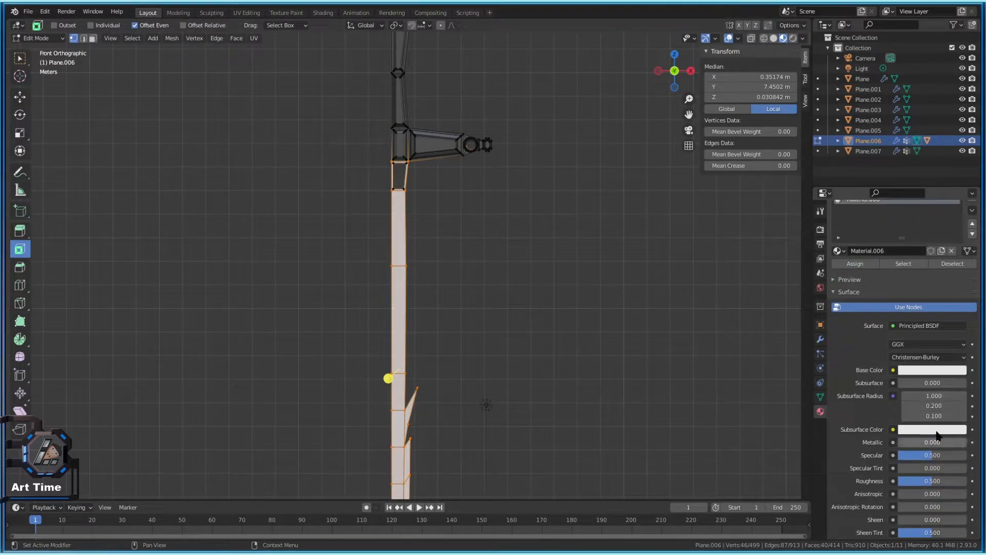
pyautogui.click(948, 370)
pyautogui.moveTo(963, 250); pyautogui.dragTo(964, 280)
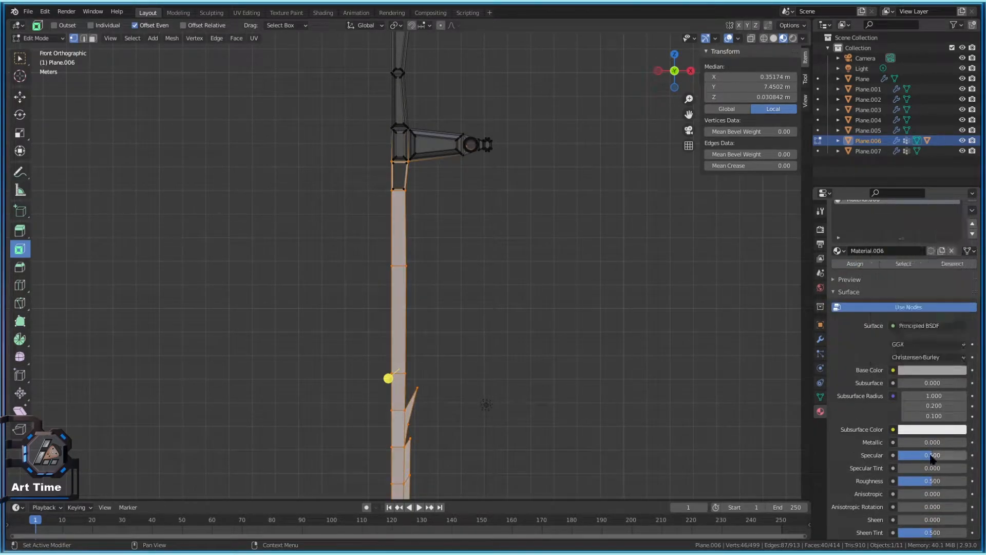
pyautogui.moveTo(933, 443); pyautogui.dragTo(966, 443)
pyautogui.moveTo(933, 482); pyautogui.dragTo(907, 482)
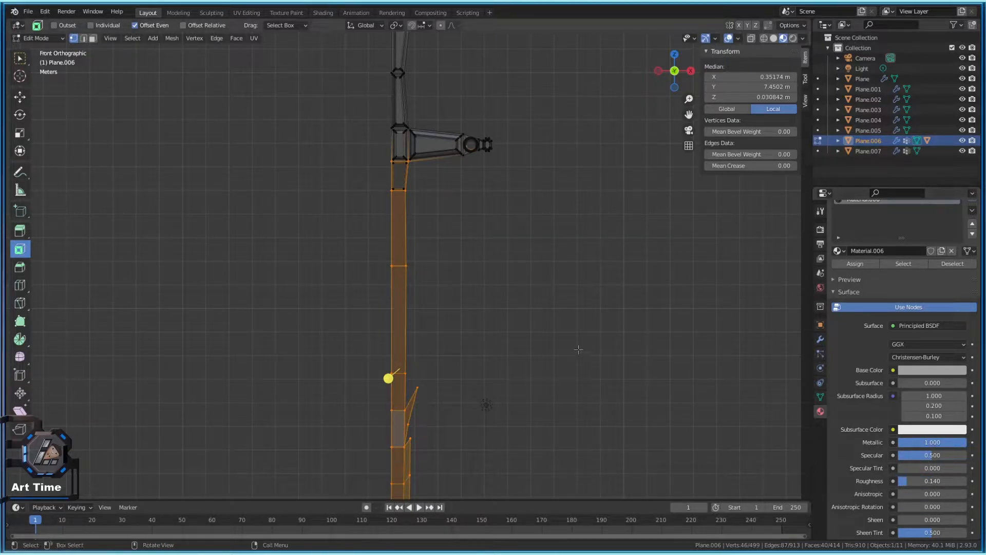
# Leave mesh editing, deselect the sword and switch the viewport to rendered shading
pyautogui.press('Tab')
pyautogui.click(547, 447)
pyautogui.moveTo(547, 447); pyautogui.dragTo(580, 385, button='middle')
pyautogui.click(792, 39)
pyautogui.moveTo(642, 360)
pyautogui.mouseDown(button='middle')
pyautogui.moveTo(565, 381)
pyautogui.moveTo(596, 381)
pyautogui.moveTo(587, 323)
pyautogui.moveTo(516, 319)
pyautogui.mouseUp(button='middle')
# Duplicate the point light to about X -9.77, Y -12.19, Z 15.56 m and set the copy's power to 2153.6 W
pyautogui.click(569, 382)
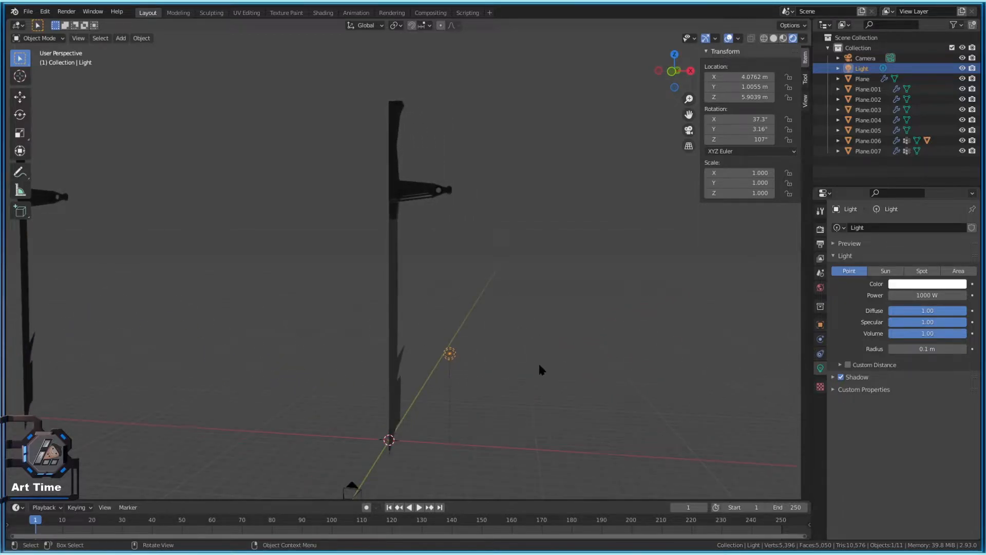
pyautogui.moveTo(544, 368); pyautogui.dragTo(489, 381, button='middle')
pyautogui.hotkey('shift', 'd')
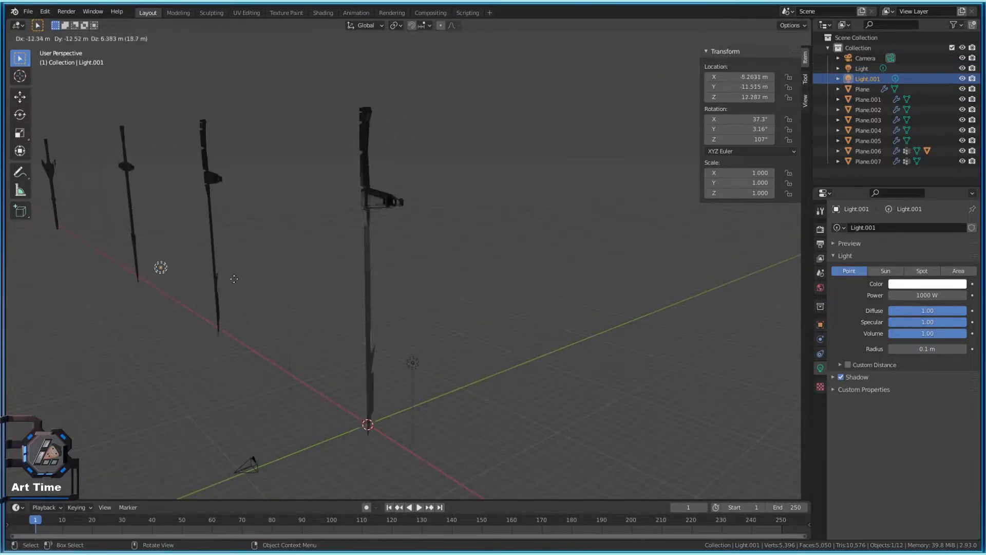
pyautogui.click(217, 233)
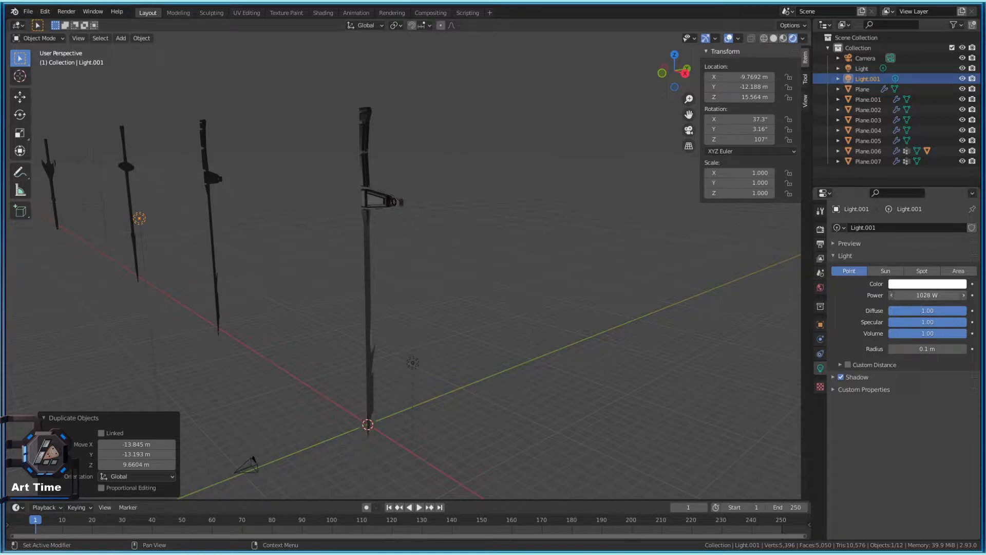
pyautogui.moveTo(782, 309); pyautogui.dragTo(590, 234, button='middle')
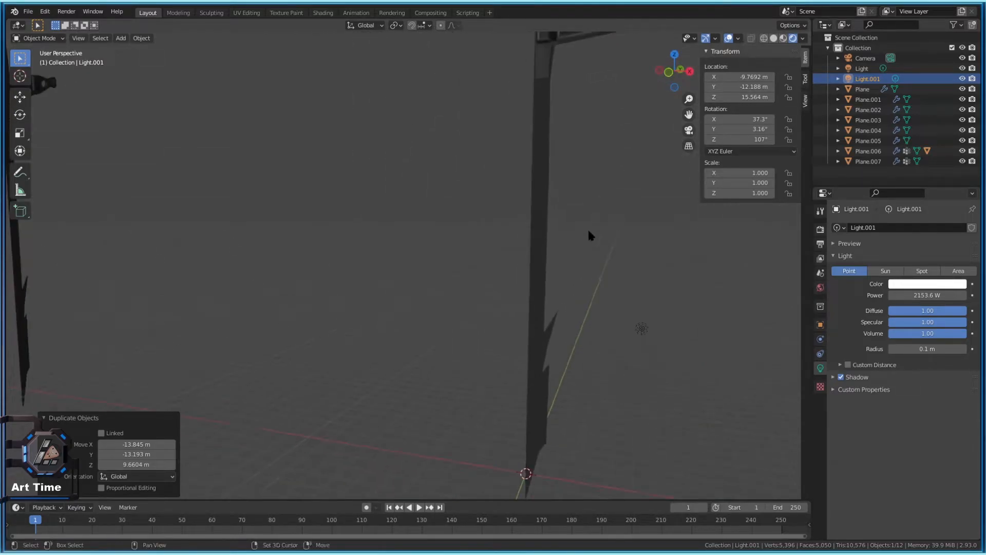
# Select the sword body, return to editing its mesh and save the file
pyautogui.click(552, 350)
pyautogui.press('Tab')
pyautogui.moveTo(528, 341); pyautogui.dragTo(422, 303, button='middle')
pyautogui.press('Tab')
pyautogui.press('Tab')
# Turn the viewport display of both Mirror modifiers back on and check the complete blade
pyautogui.click(820, 339)
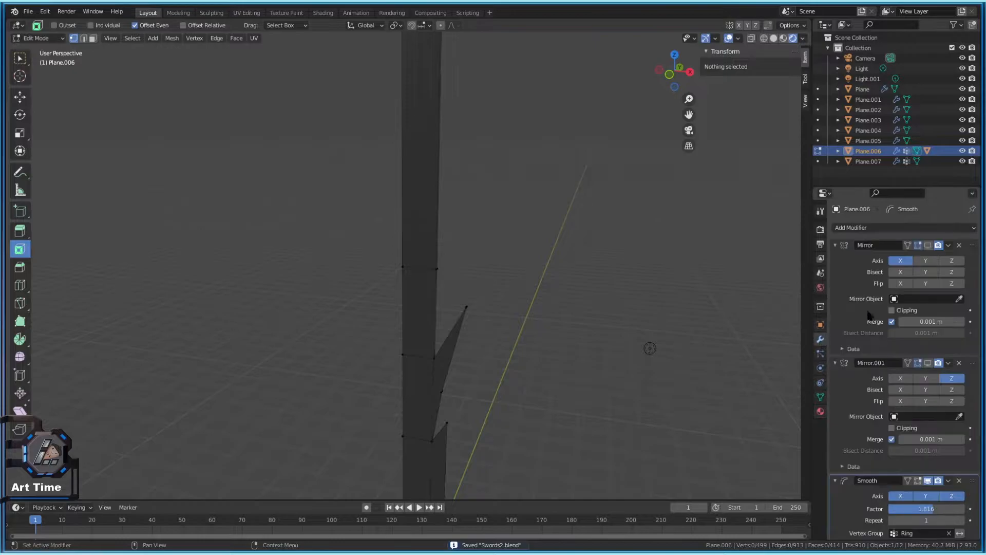
pyautogui.scroll(-1, 934, 395)
pyautogui.click(929, 242)
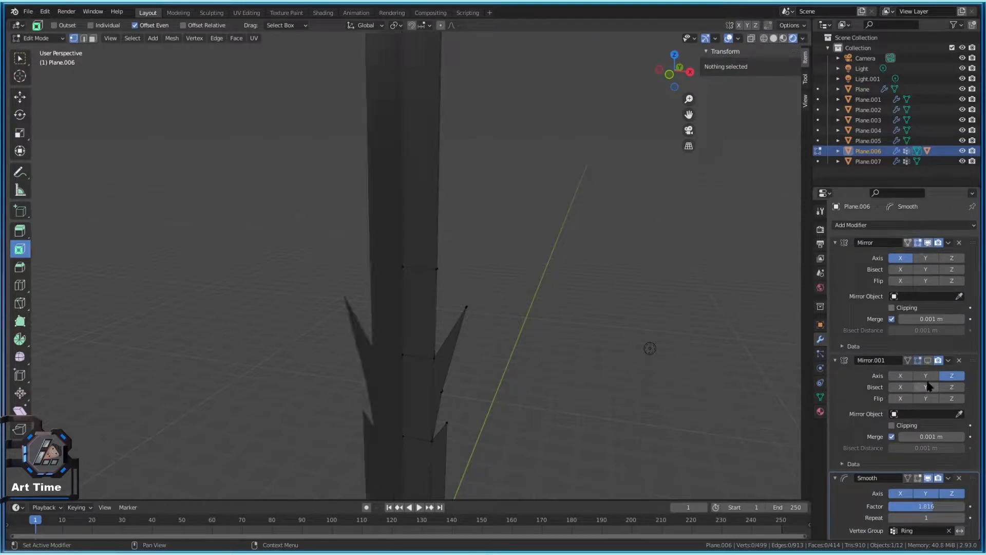
pyautogui.click(929, 367)
pyautogui.click(929, 364)
pyautogui.press('Tab')
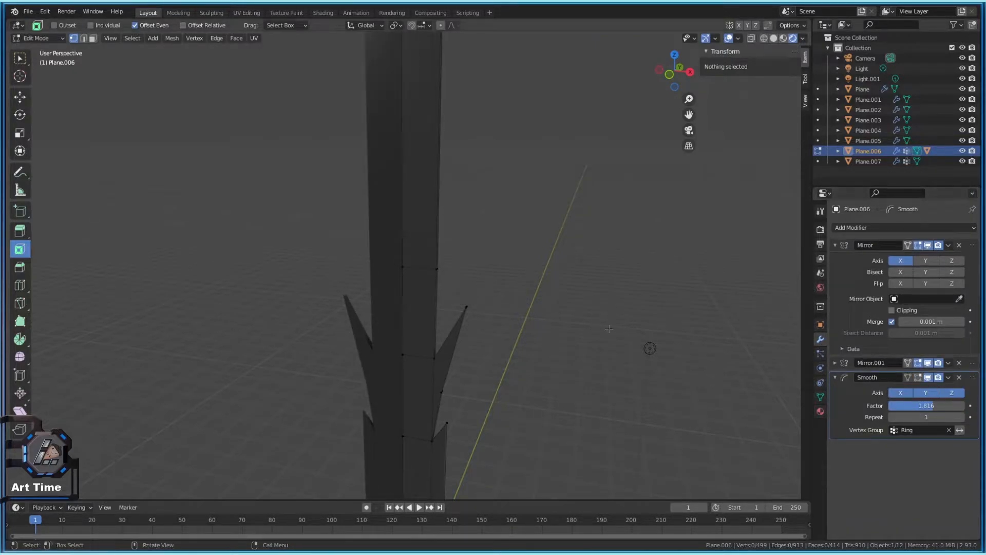
pyautogui.scroll(-5, 459, 339)
pyautogui.moveTo(459, 339); pyautogui.dragTo(348, 341, button='middle')
pyautogui.scroll(4, 453, 211)
# Select the narrow side face of the collar just below the crossguard
pyautogui.press('Tab')
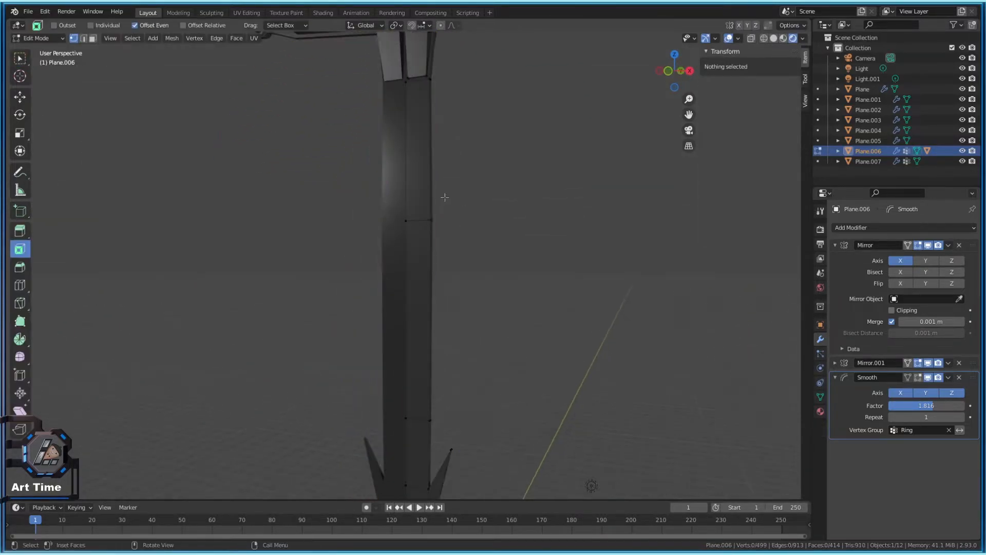
pyautogui.moveTo(437, 208); pyautogui.dragTo(429, 175, button='middle')
pyautogui.keyDown('shift'); pyautogui.moveTo(429, 175); pyautogui.dragTo(374, 178, button='middle'); pyautogui.keyUp('shift')
pyautogui.scroll(1, 427, 205)
pyautogui.moveTo(363, 133); pyautogui.dragTo(478, 109, button='middle')
pyautogui.press('3')
pyautogui.click(367, 119)
# Try to extrude the collar's side face along its normal, undo it, and cancel a move along X
pyautogui.press('e')
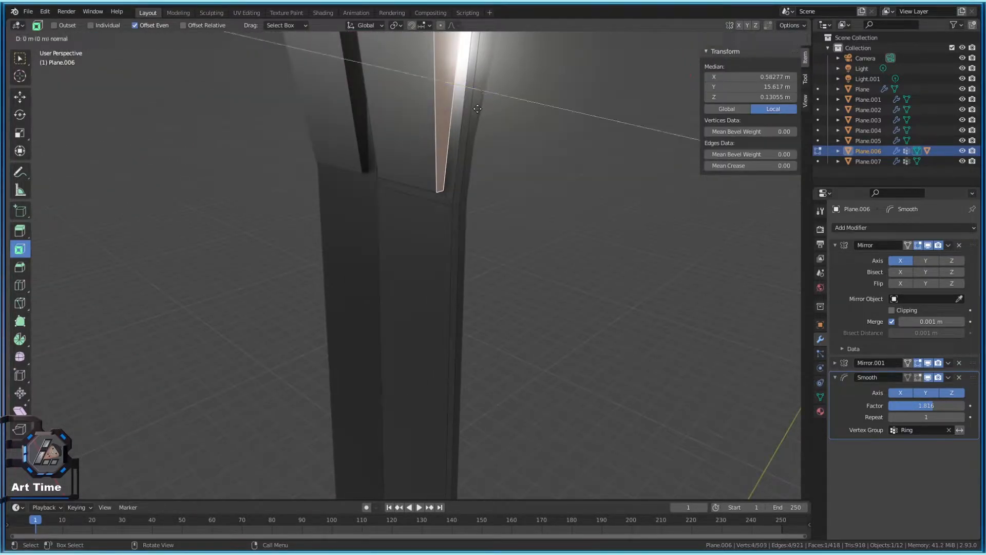
pyautogui.click(545, 153)
pyautogui.hotkey('ctrl', 'z')
pyautogui.press('g')
pyautogui.press('x')
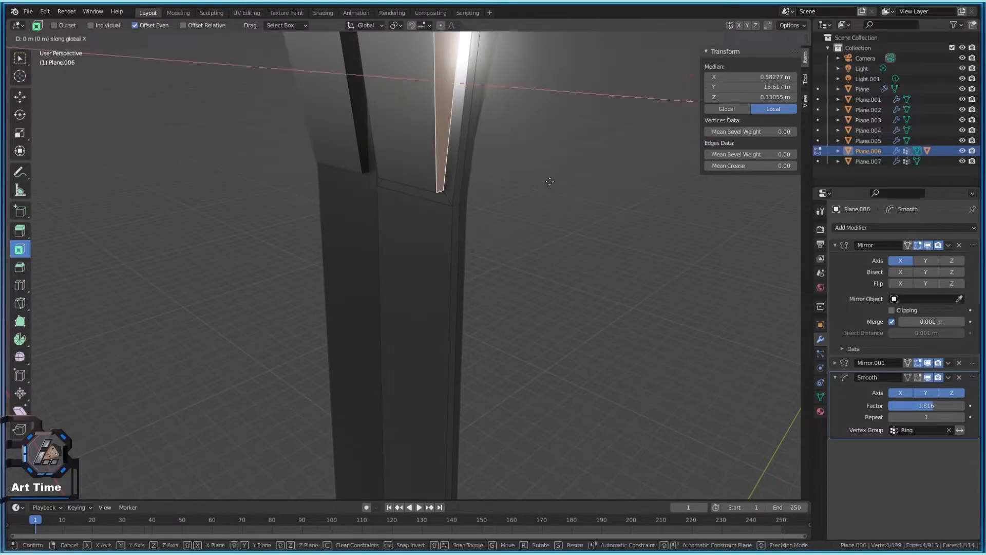
pyautogui.rightClick(592, 207)
# Extrude the collar's side face outward about 0.273 m along X and scale the new end face
pyautogui.moveTo(540, 204); pyautogui.dragTo(517, 208, button='middle')
pyautogui.press('g')
pyautogui.press('x')
pyautogui.click(559, 229)
pyautogui.scroll(-4, 560, 243)
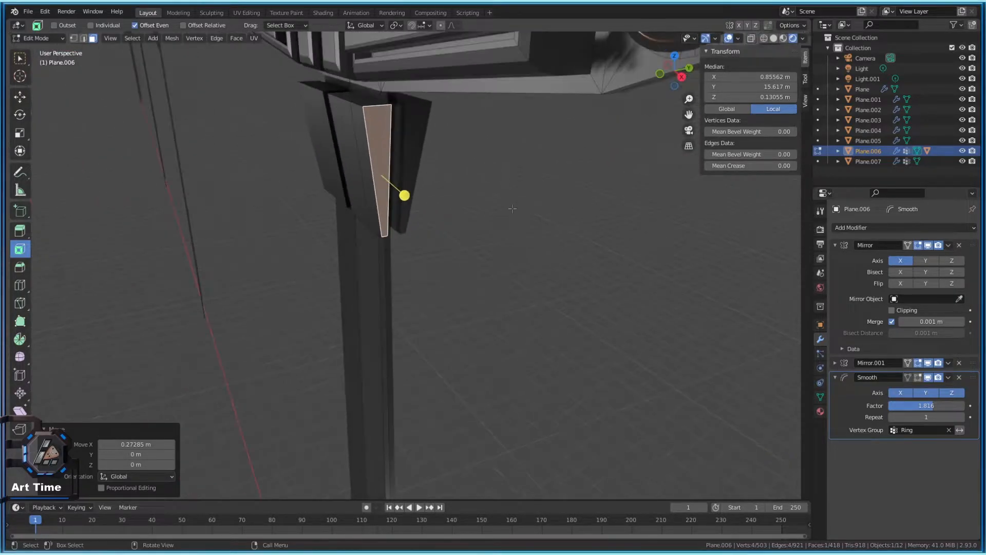
pyautogui.press('s')
pyautogui.click(481, 190)
# Leave mesh editing, deselect the sword and examine the whole mirrored shape with its widened collar
pyautogui.press('Tab')
pyautogui.scroll(-4, 450, 232)
pyautogui.moveTo(450, 232); pyautogui.dragTo(479, 218, button='middle')
pyautogui.scroll(-3, 479, 218)
pyautogui.click(504, 320)
pyautogui.scroll(-4, 504, 320)
pyautogui.moveTo(504, 319); pyautogui.dragTo(482, 308, button='middle')
pyautogui.scroll(3, 482, 308)
pyautogui.scroll(1, 451, 354)
pyautogui.scroll(2, 407, 308)
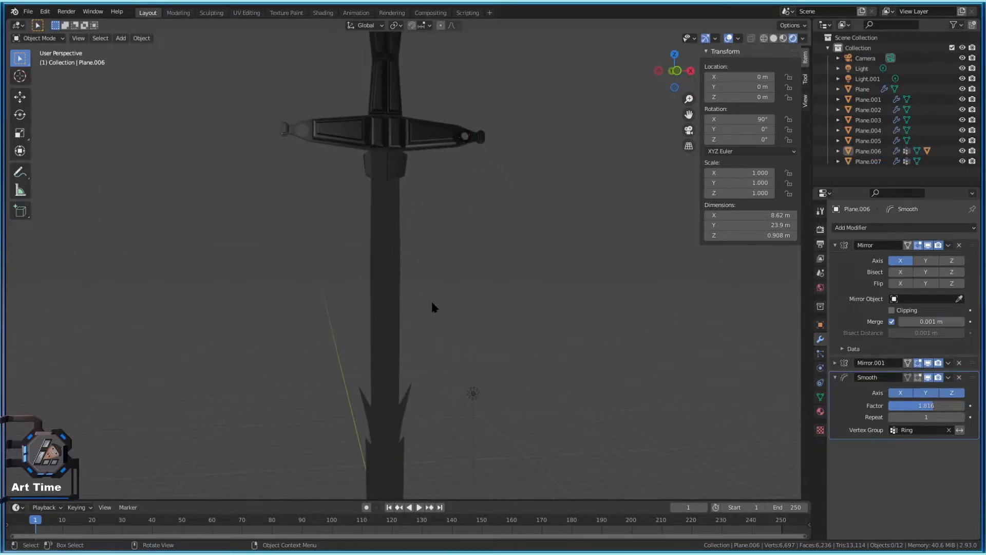
# Save the sword file with the widened collar
pyautogui.press('KP_1')
pyautogui.scroll(-2, 429, 302)
pyautogui.press('Tab')
pyautogui.press('Tab')
pyautogui.hotkey('ctrl', 's')
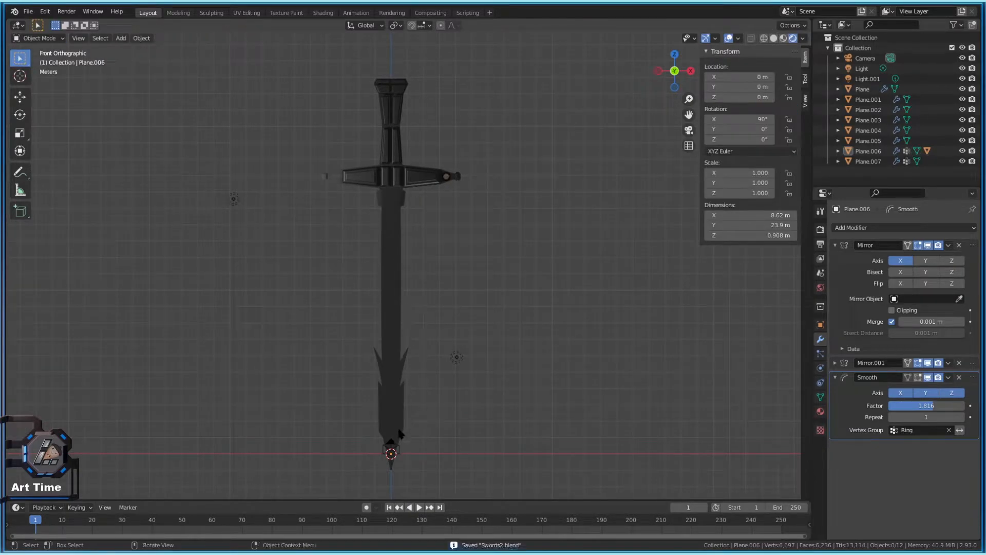
# Select the blade's front centre-line edges from below the collar to the tip and try to move them along Y
pyautogui.press('Tab')
pyautogui.scroll(4, 345, 196)
pyautogui.click(381, 211)
pyautogui.keyDown('shift'); pyautogui.moveTo(400, 302); pyautogui.dragTo(408, 249, button='middle'); pyautogui.keyUp('shift')
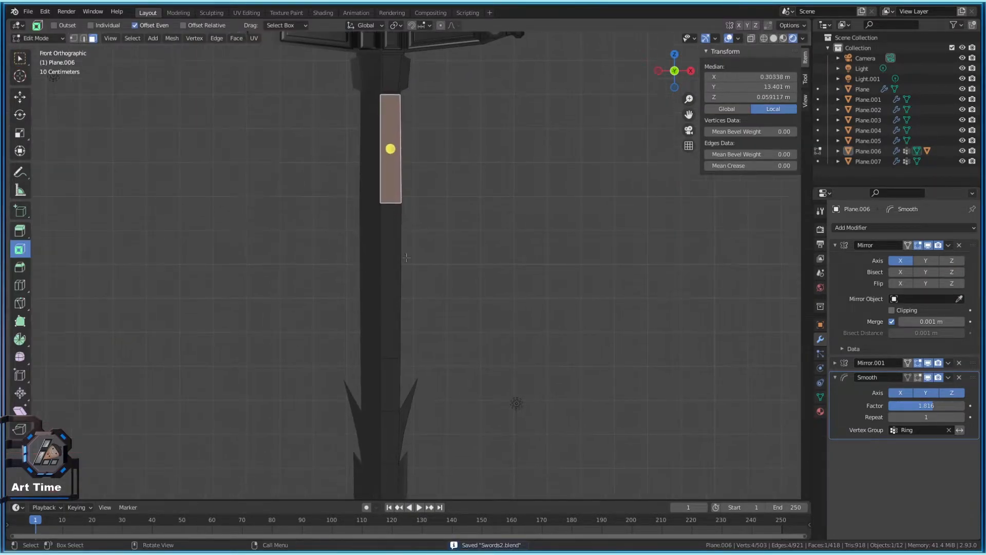
pyautogui.scroll(6, 398, 265)
pyautogui.scroll(-3, 323, 265)
pyautogui.press('2')
pyautogui.click(366, 204)
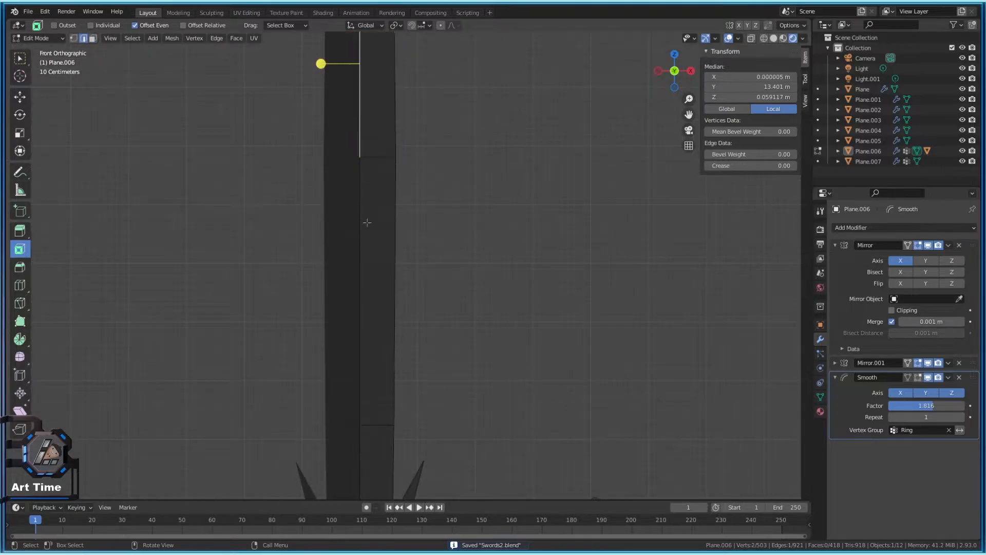
pyautogui.keyDown('shift'); pyautogui.moveTo(391, 318); pyautogui.dragTo(395, 179, button='middle'); pyautogui.keyUp('shift')
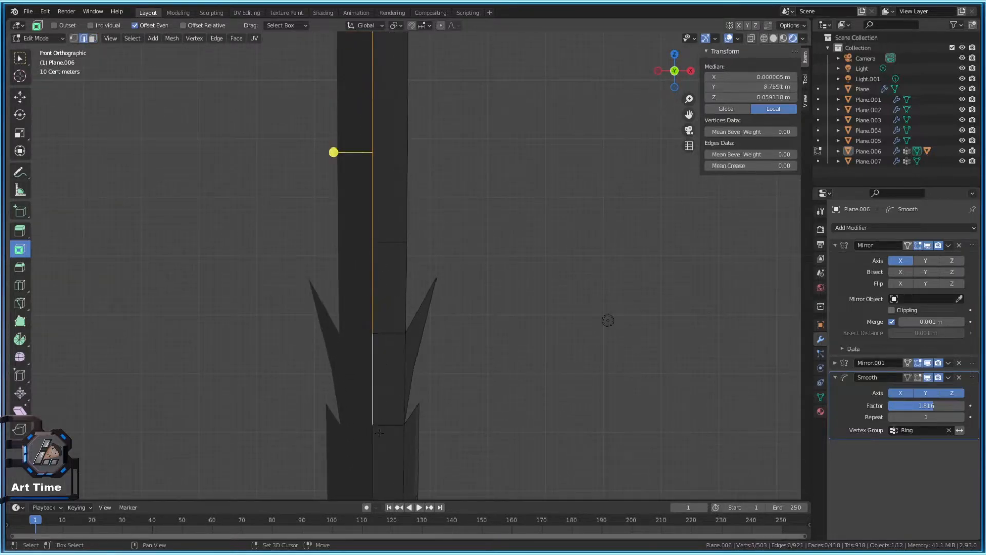
pyautogui.keyDown('shift'); pyautogui.moveTo(390, 473); pyautogui.dragTo(430, 238, button='middle'); pyautogui.keyUp('shift')
pyautogui.press('g')
pyautogui.press('y')
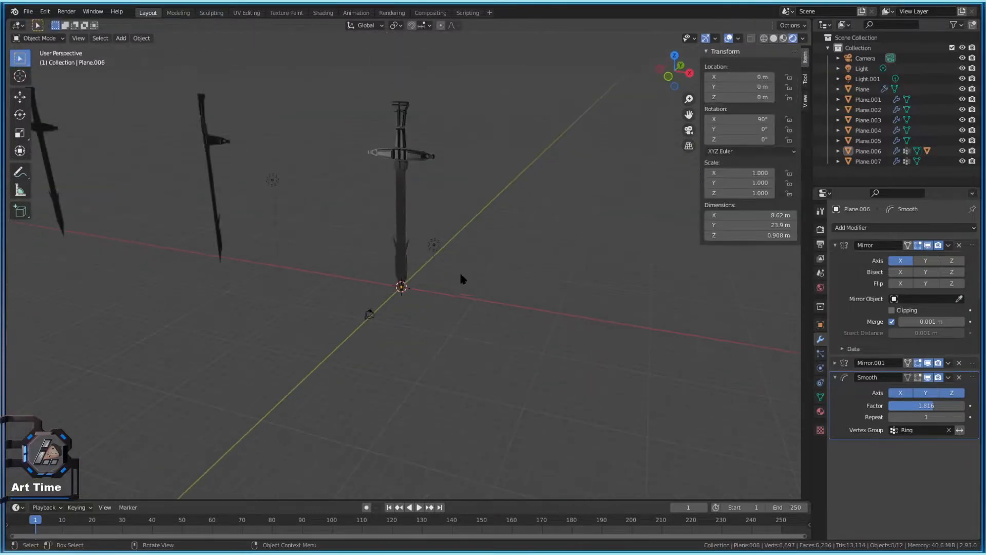
# Paste a copy of the sword and move it about -26.556 m along X beside the earlier versions
pyautogui.click(399, 157)
pyautogui.hotkey('ctrl', 'v')
pyautogui.press('g')
pyautogui.press('x')
pyautogui.click(230, 146)
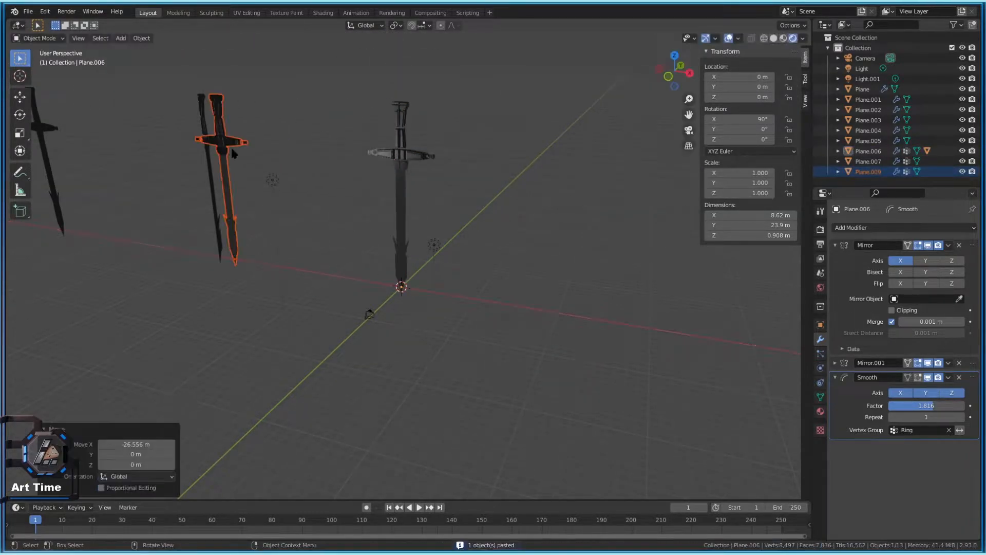
# Select all spare sword copies together and move them about -61.703 m along X, away from the working sword
pyautogui.scroll(-7, 226, 160)
pyautogui.moveTo(192, 282); pyautogui.dragTo(229, 297, button='middle')
pyautogui.moveTo(67, 216); pyautogui.dragTo(353, 342)
pyautogui.press('g')
pyautogui.press('x')
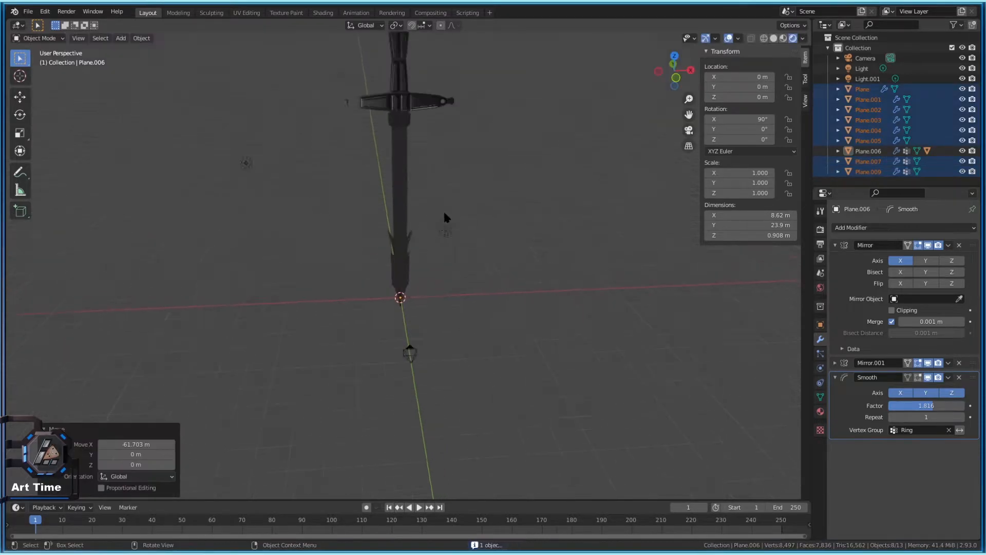
# Move the light beside the sword about -25.902 m along X
pyautogui.click(452, 211)
pyautogui.press('g')
pyautogui.press('x')
pyautogui.click(138, 256)
pyautogui.keyDown('shift'); pyautogui.moveTo(437, 100); pyautogui.dragTo(426, 148, button='middle'); pyautogui.keyUp('shift')
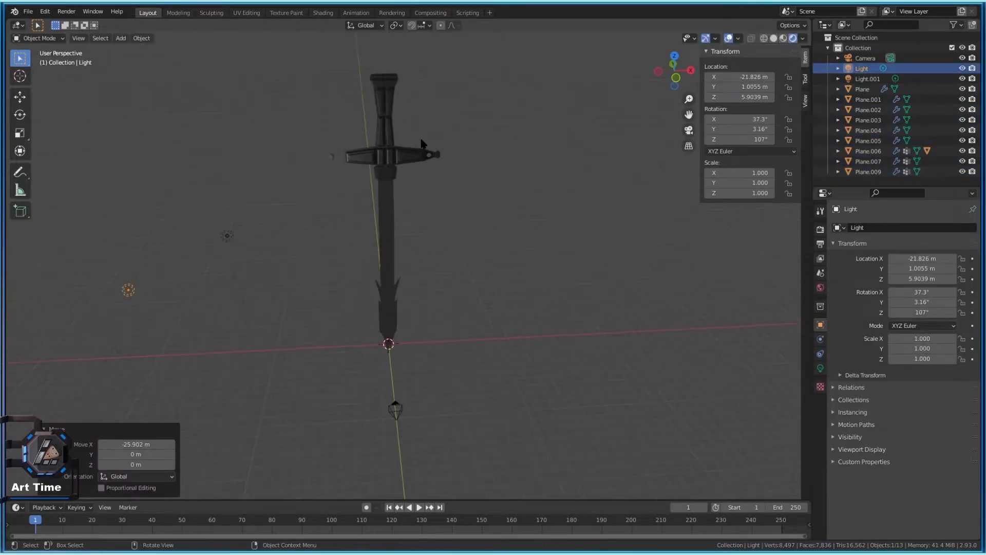
# Add a further Mirror modifier on the X axis to the crossguard ring object and save the file
pyautogui.scroll(3, 426, 148)
pyautogui.moveTo(422, 291); pyautogui.dragTo(403, 233, button='middle')
pyautogui.scroll(3, 439, 273)
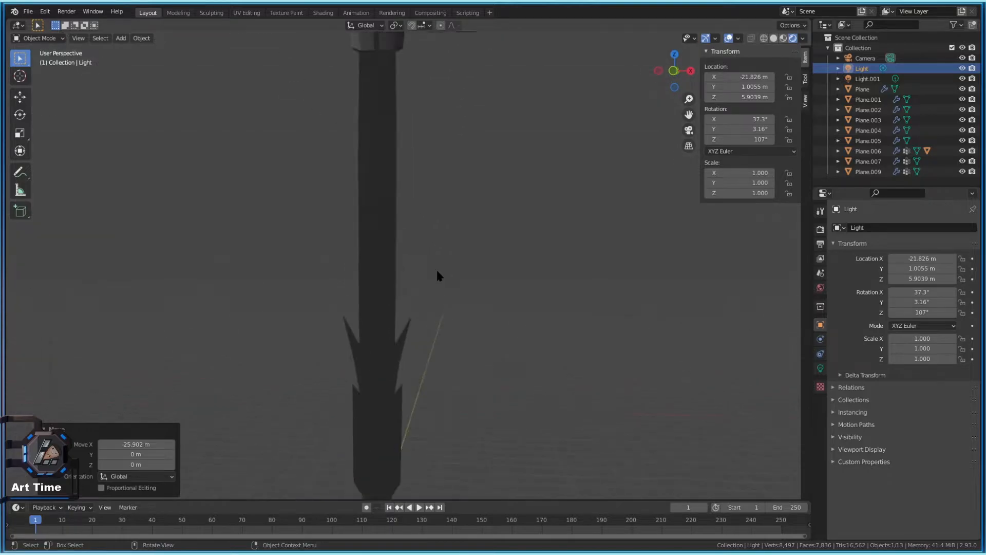
pyautogui.keyDown('shift'); pyautogui.moveTo(439, 273); pyautogui.dragTo(482, 340, button='middle'); pyautogui.keyUp('shift')
pyautogui.click(542, 185)
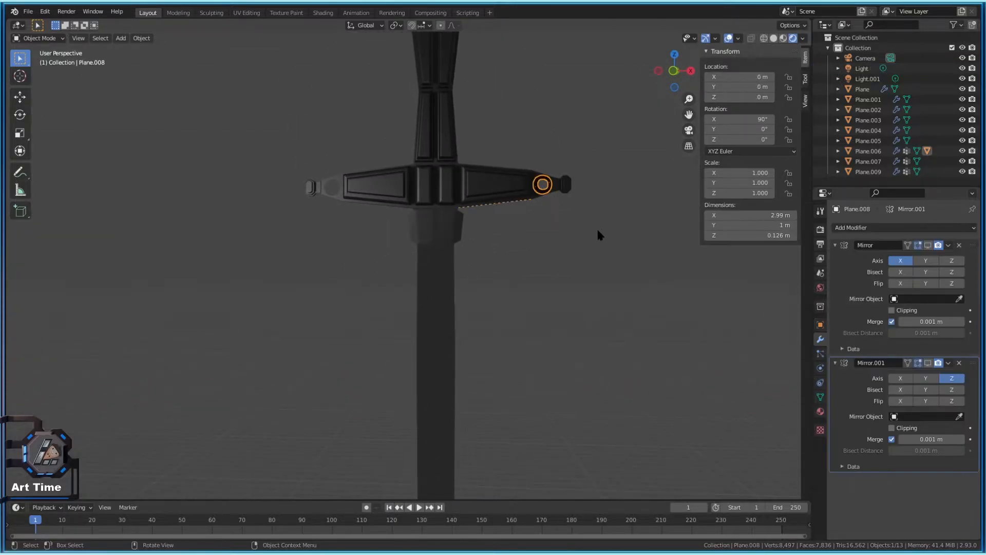
pyautogui.scroll(3, 510, 303)
pyautogui.keyDown('shift'); pyautogui.moveTo(521, 283); pyautogui.dragTo(335, 267, button='middle'); pyautogui.keyUp('shift')
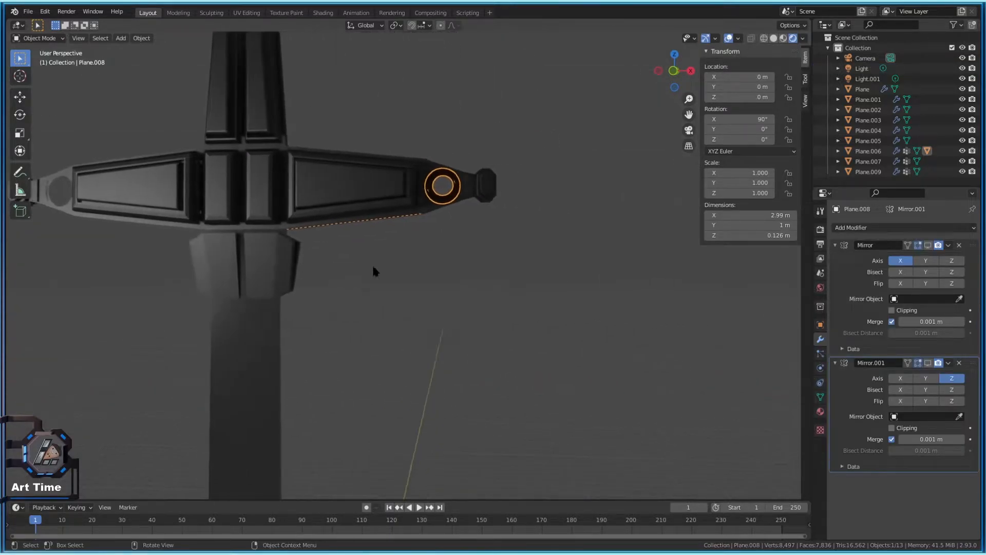
pyautogui.scroll(2, 605, 301)
pyautogui.click(867, 227)
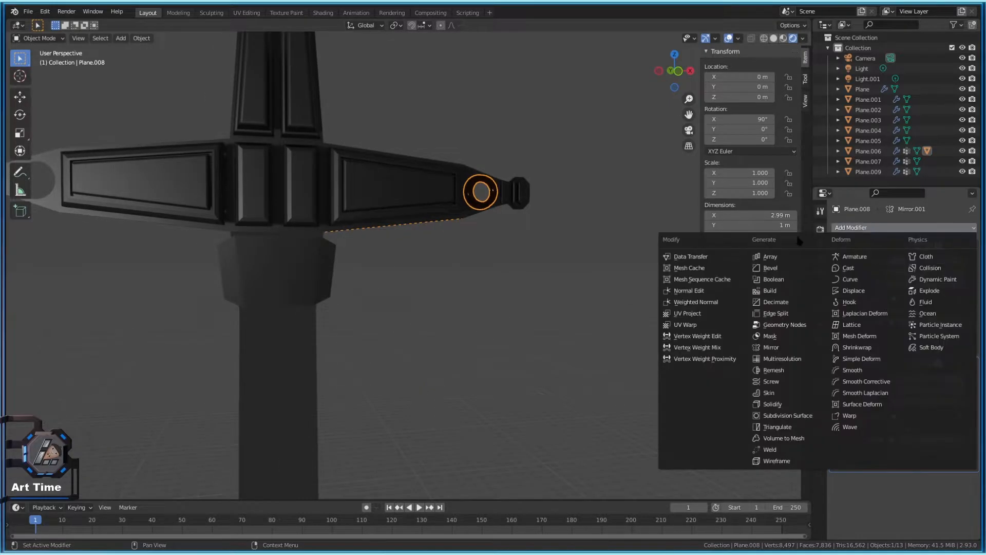
pyautogui.click(777, 349)
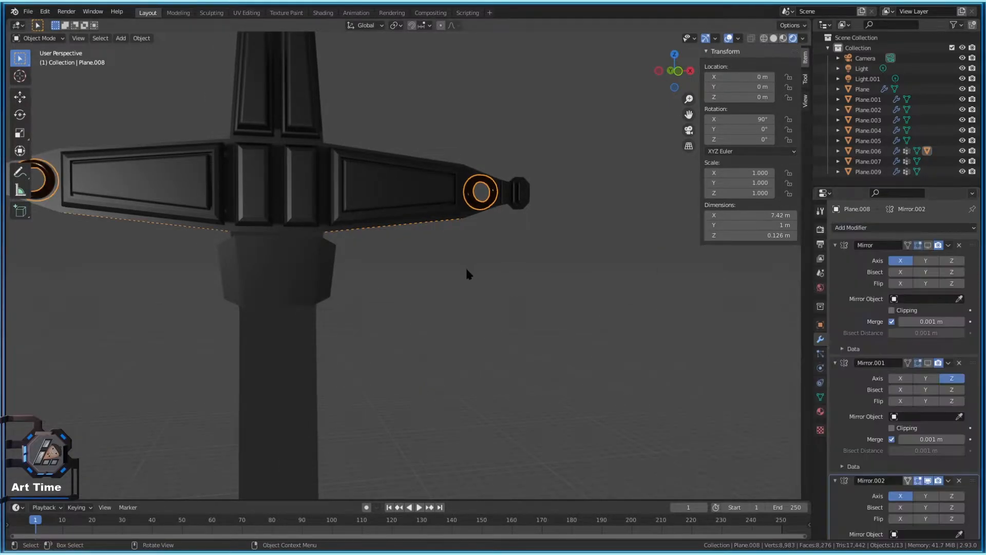
pyautogui.scroll(-3, 467, 274)
pyautogui.scroll(-3, 482, 291)
pyautogui.moveTo(433, 337)
pyautogui.mouseDown(button='middle')
pyautogui.moveTo(405, 341)
pyautogui.moveTo(414, 277)
pyautogui.moveTo(421, 344)
pyautogui.mouseUp(button='middle')
pyautogui.hotkey('ctrl', 's')
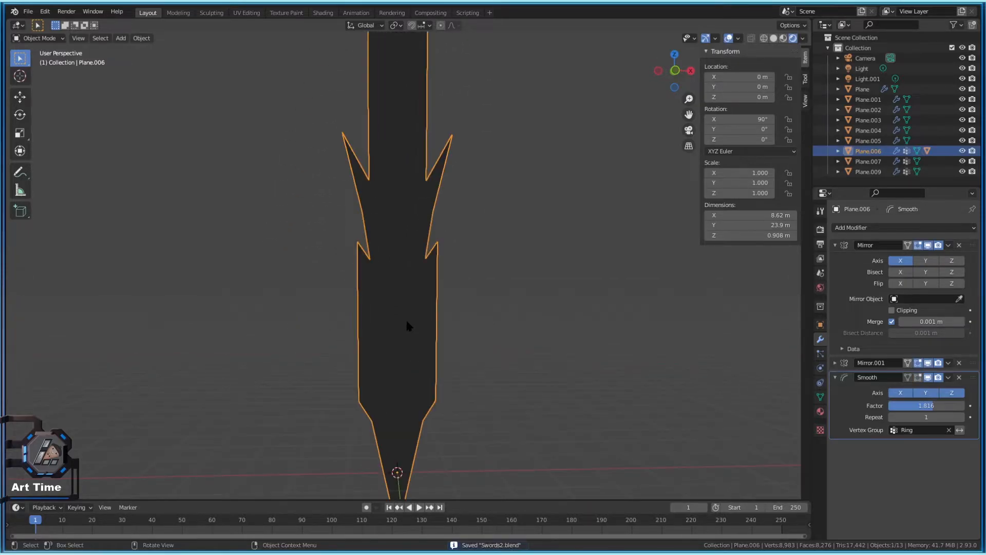
# Move the blade's centre-line edges about 0.071 m along global Y and inspect the blade
pyautogui.press('Tab')
pyautogui.moveTo(406, 321); pyautogui.dragTo(409, 354, button='middle')
pyautogui.press('y')
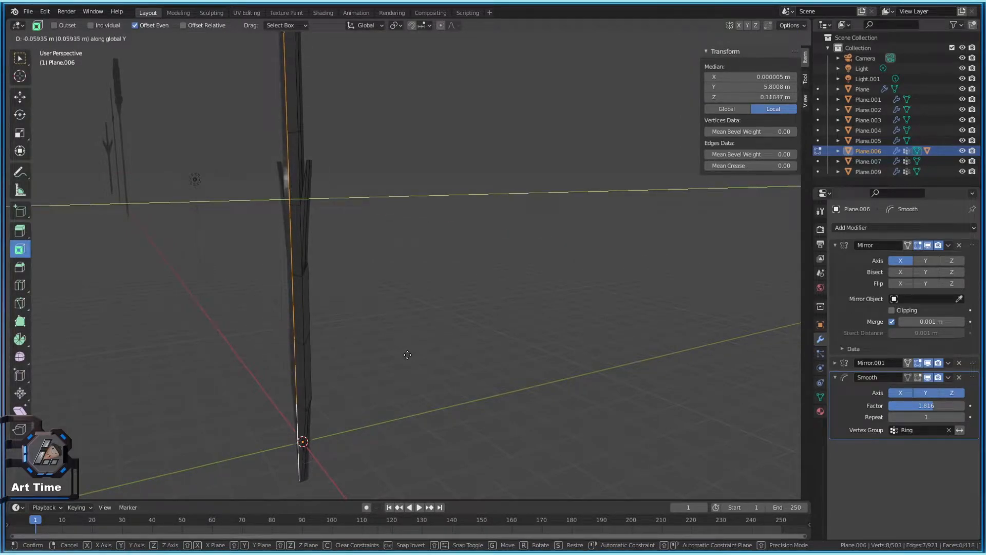
pyautogui.click(407, 354)
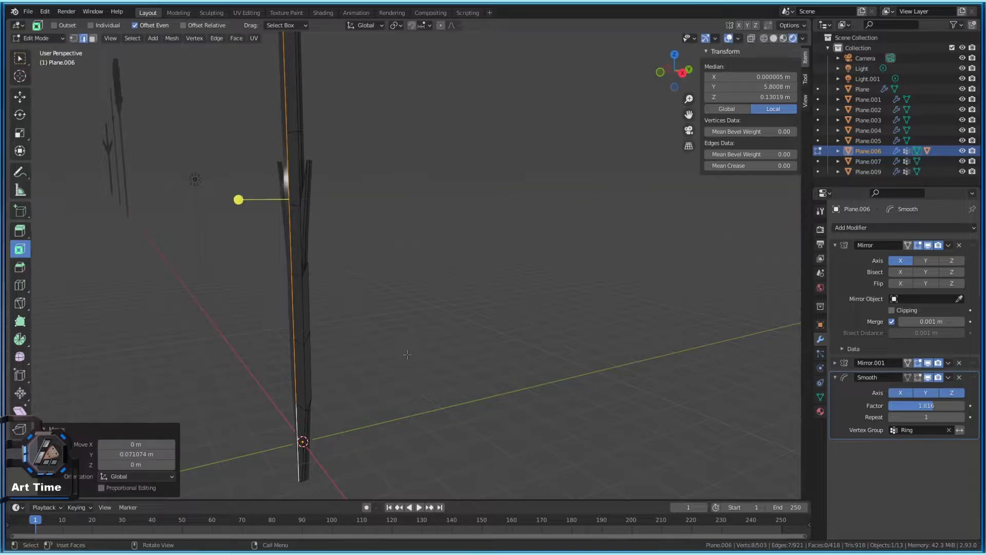
pyautogui.press('Tab')
pyautogui.moveTo(407, 355); pyautogui.dragTo(387, 353, button='middle')
pyautogui.scroll(5, 449, 343)
pyautogui.moveTo(506, 345); pyautogui.dragTo(434, 221, button='middle')
# Try a 3-segment bevel about 0.123 m wide on the blade's centre-line edges and undo it
pyautogui.press('Tab')
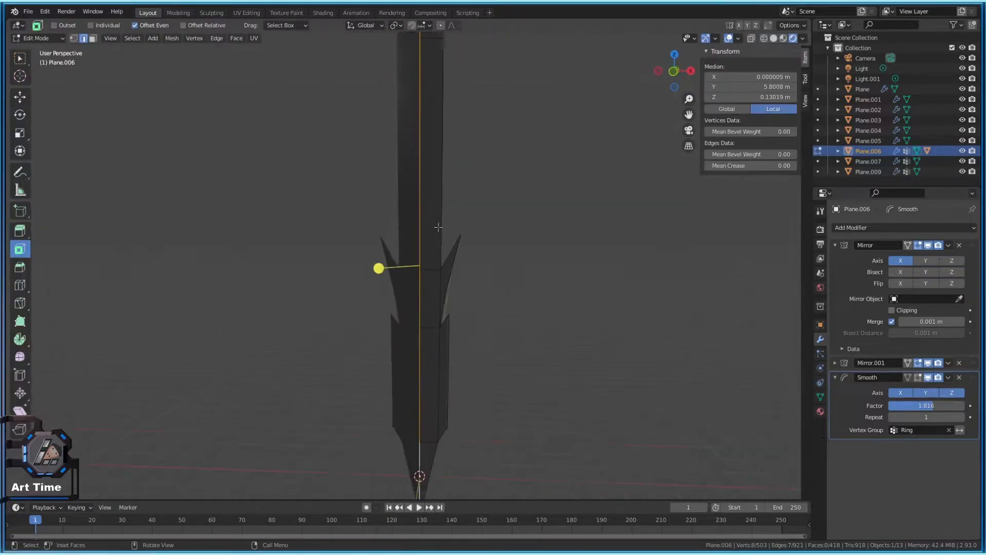
pyautogui.hotkey('ctrl', 'b')
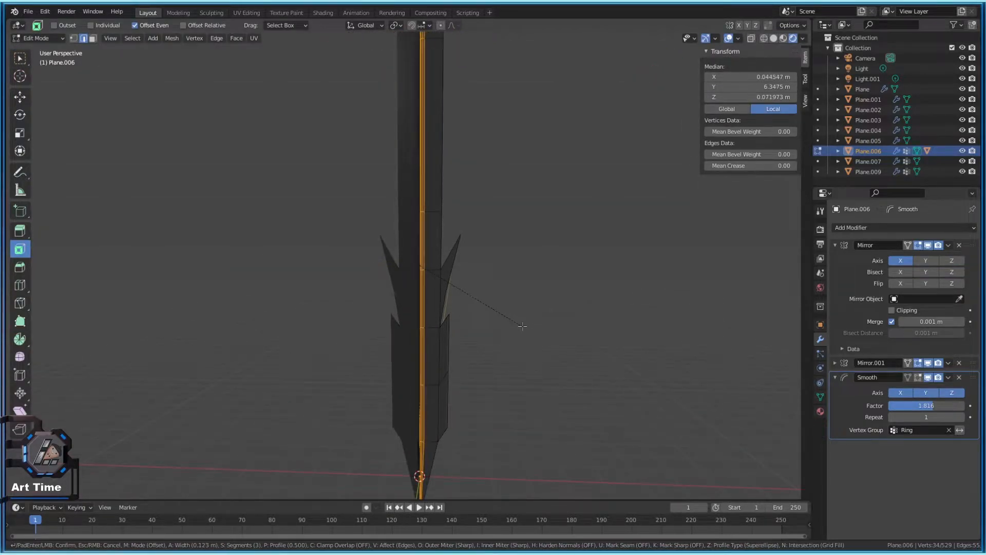
pyautogui.click(523, 326)
pyautogui.press('Tab')
pyautogui.moveTo(514, 318); pyautogui.dragTo(15, 237, button='middle')
pyautogui.press('Tab')
pyautogui.moveTo(485, 328); pyautogui.dragTo(529, 222, button='middle')
pyautogui.click(20, 249)
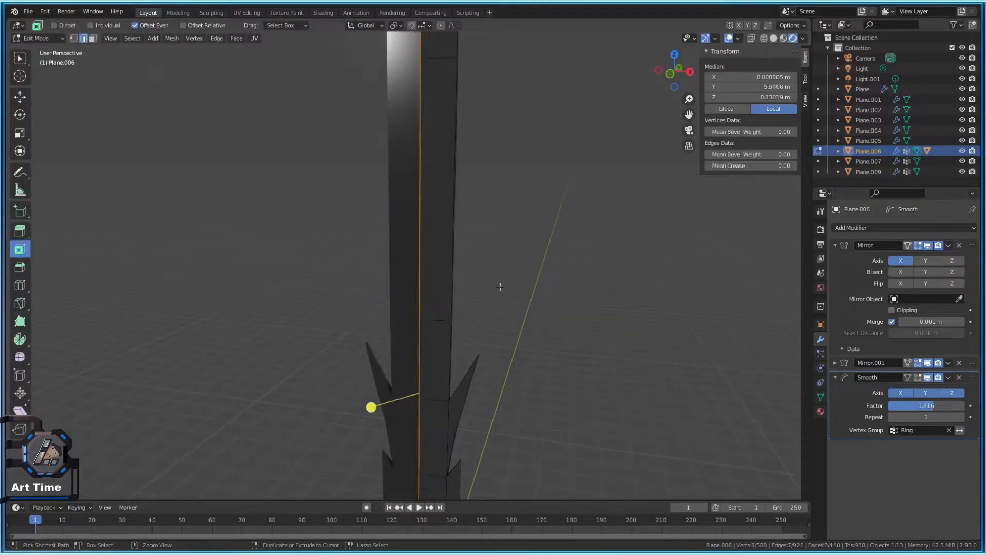
# Try a wider 3-segment bevel of about 0.332 m on the blade's centre-line edges and undo it
pyautogui.hotkey('ctrl', 'b')
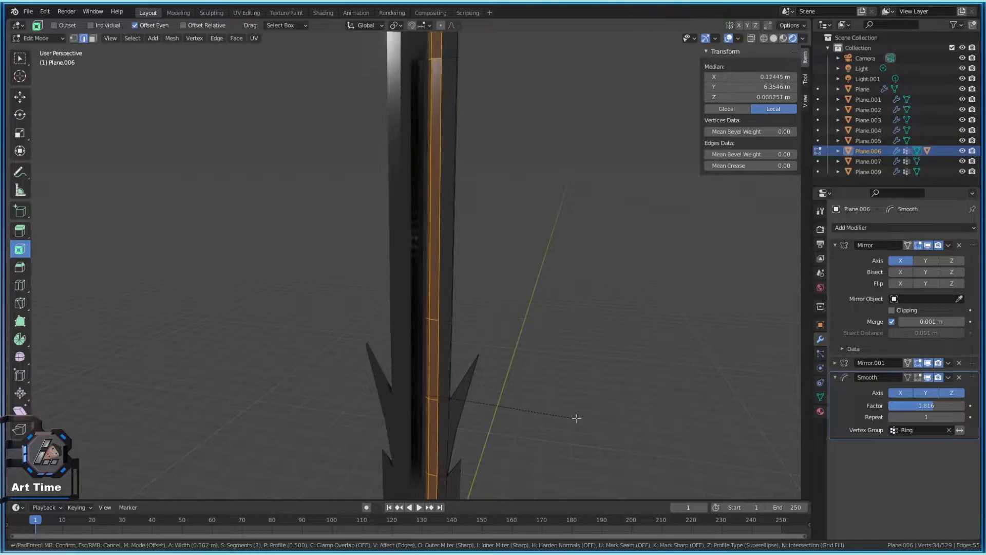
pyautogui.click(333, 422)
pyautogui.moveTo(70, 276); pyautogui.dragTo(467, 192, button='middle')
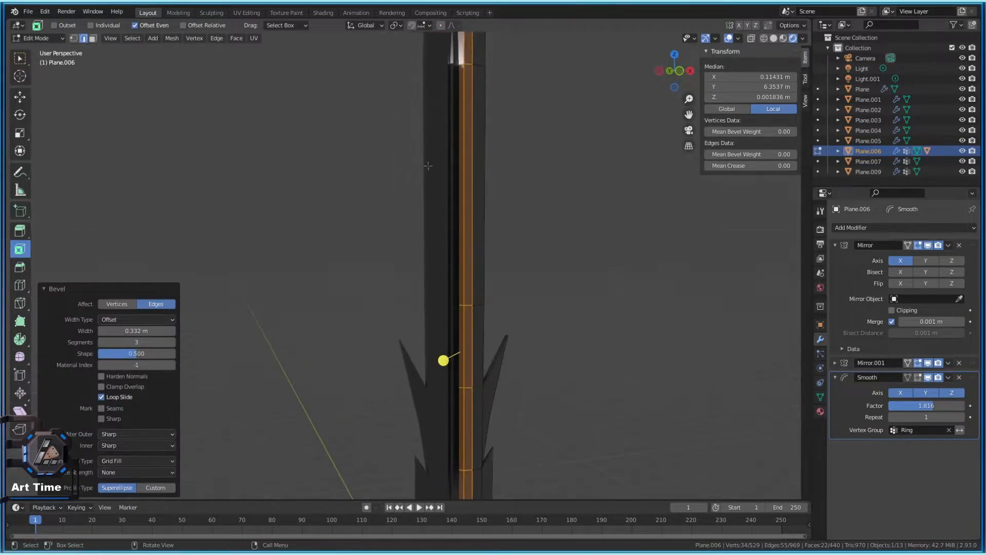
pyautogui.moveTo(136, 342); pyautogui.dragTo(140, 343)
pyautogui.press('Tab')
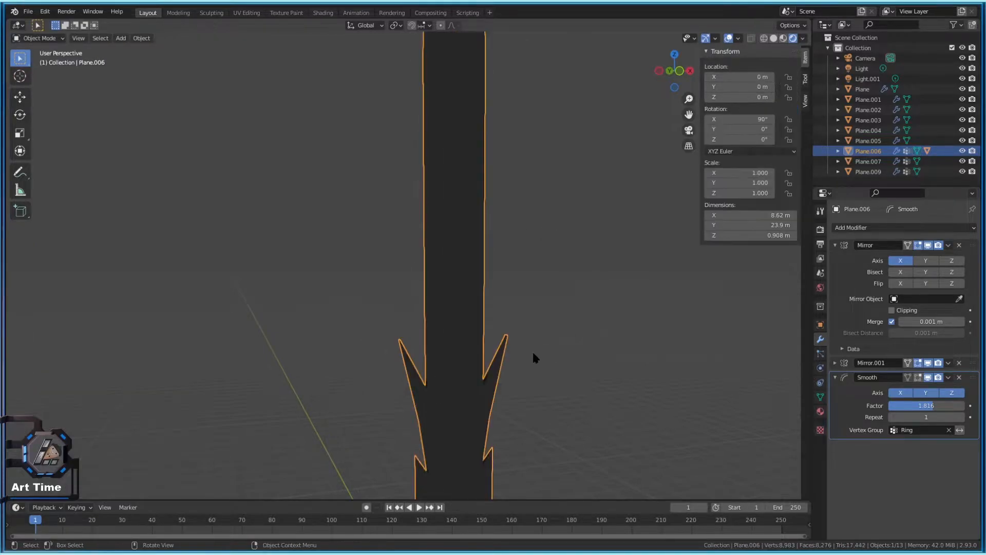
# Bevel the blade's centre-line edges about 0.129 m with 3 segments, inspect the blade, and undo the bevel
pyautogui.press('Tab')
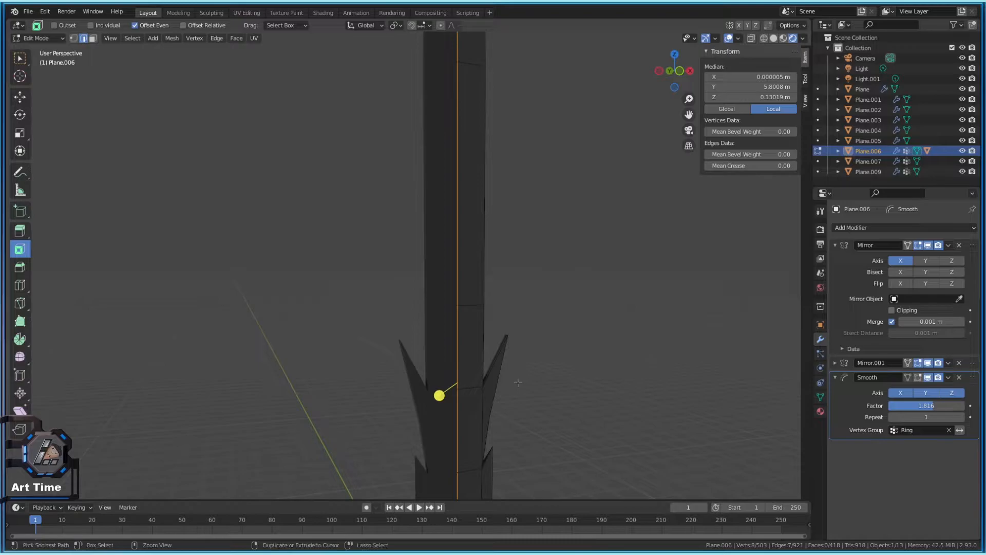
pyautogui.hotkey('ctrl', 'b')
pyautogui.click(100, 311)
pyautogui.moveTo(136, 342); pyautogui.dragTo(116, 342)
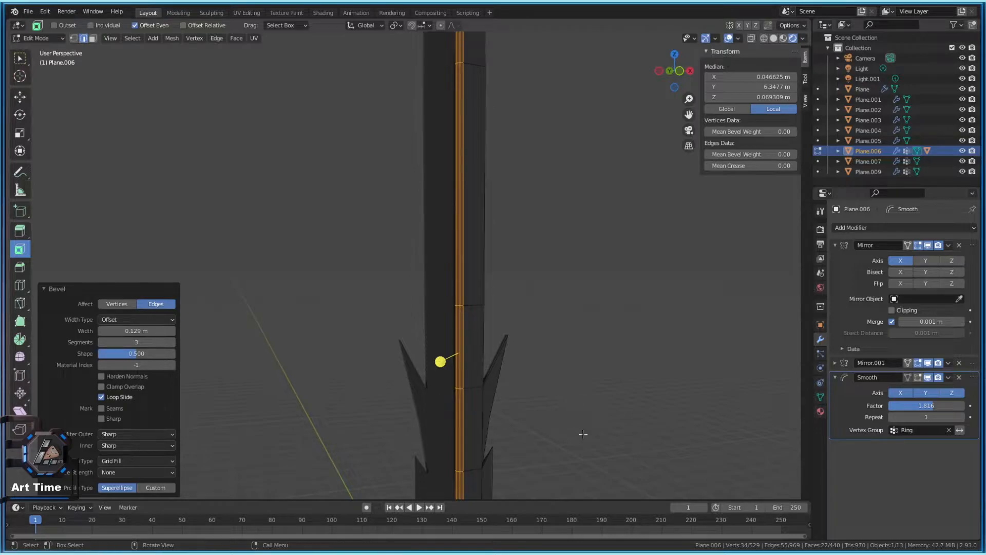
pyautogui.moveTo(542, 404); pyautogui.dragTo(458, 396, button='middle')
pyautogui.press('Tab')
pyautogui.moveTo(479, 428); pyautogui.dragTo(484, 307, button='middle')
pyautogui.scroll(5, 507, 337)
pyautogui.press('Tab')
pyautogui.hotkey('ctrl', 'z')
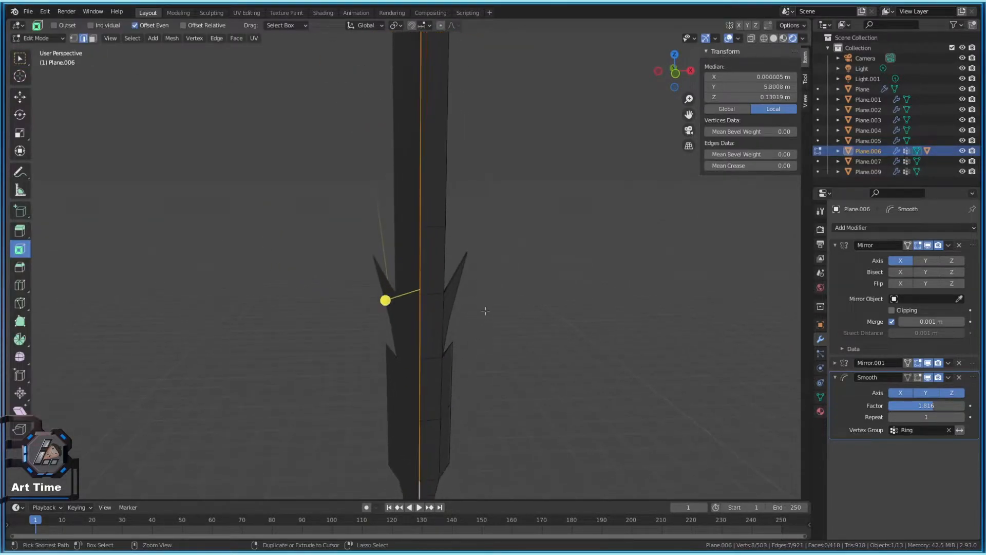
# Try a narrow 3-segment bevel of about 0.04 m on the centre-line edges and inspect the whole sword
pyautogui.scroll(3, 481, 336)
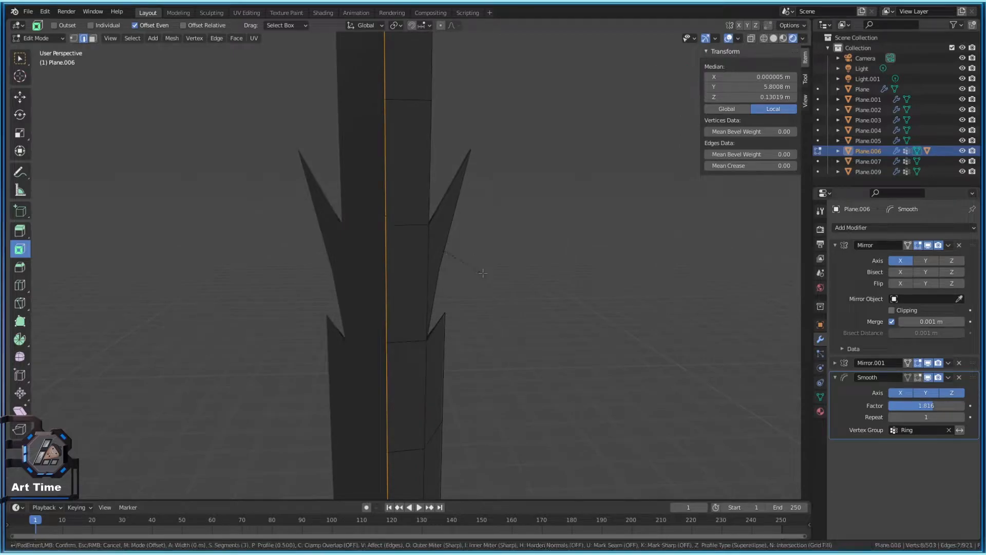
pyautogui.hotkey('ctrl', 'b')
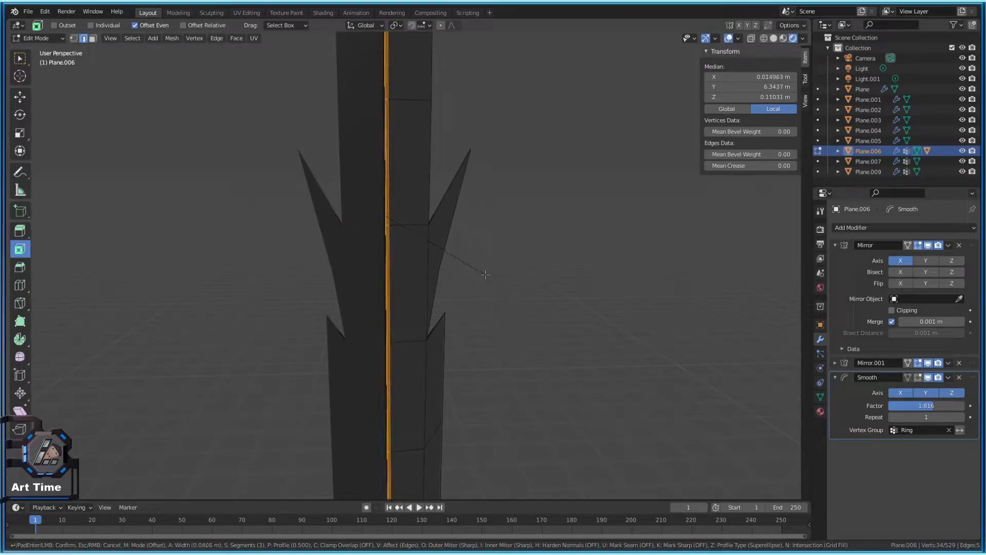
pyautogui.click(487, 275)
pyautogui.press('Tab')
pyautogui.scroll(-5, 487, 307)
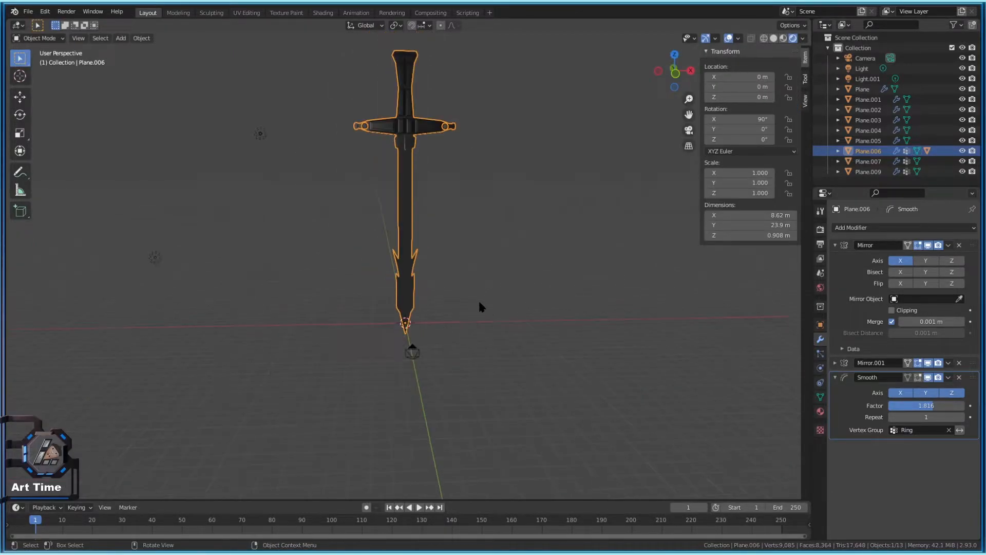
pyautogui.press('KP_1')
pyautogui.scroll(6, 532, 281)
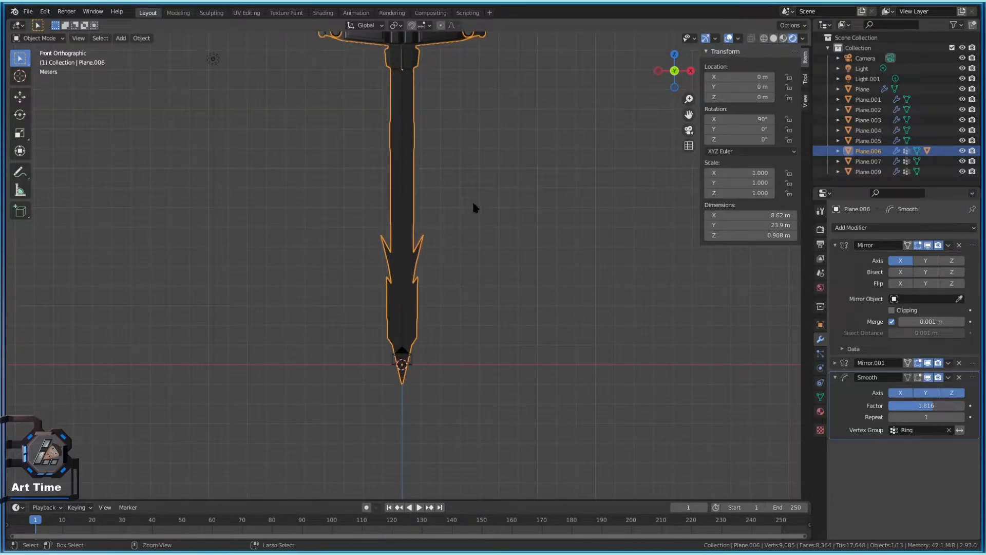
# Bevel the blade's centre-line edges with a width of about 0.082 m and 3 segments
pyautogui.press('Tab')
pyautogui.scroll(5, 450, 304)
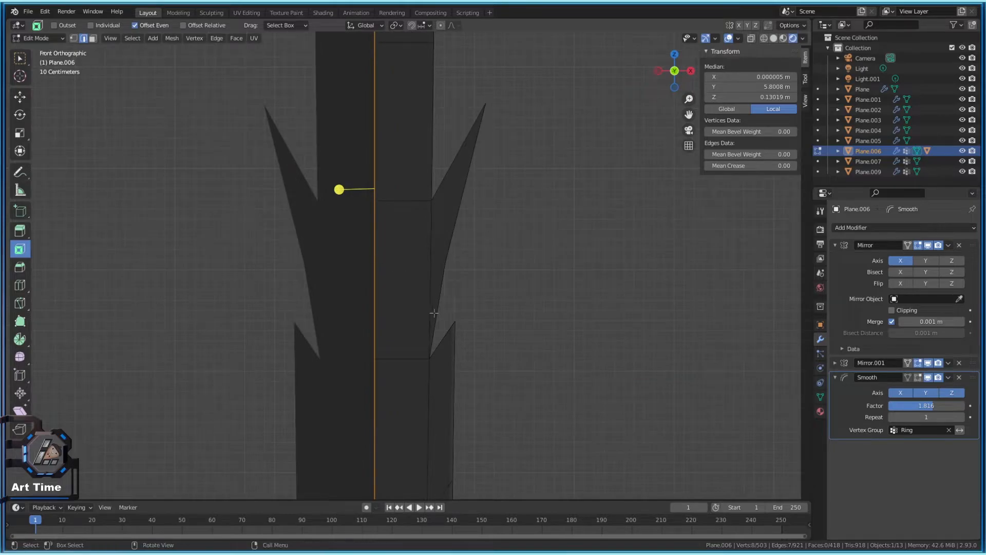
pyautogui.hotkey('ctrl', 'b')
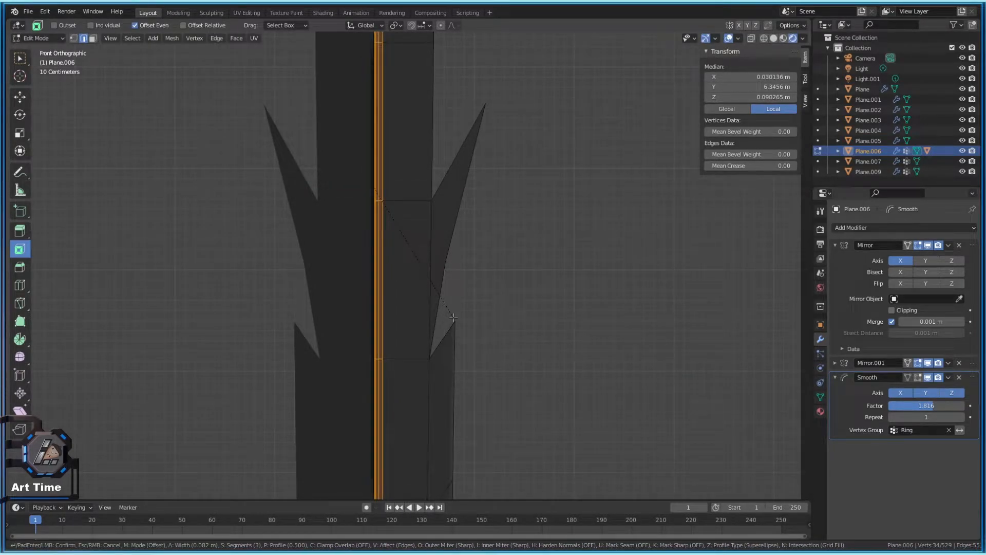
pyautogui.click(453, 317)
pyautogui.press('Tab')
pyautogui.scroll(-6, 446, 326)
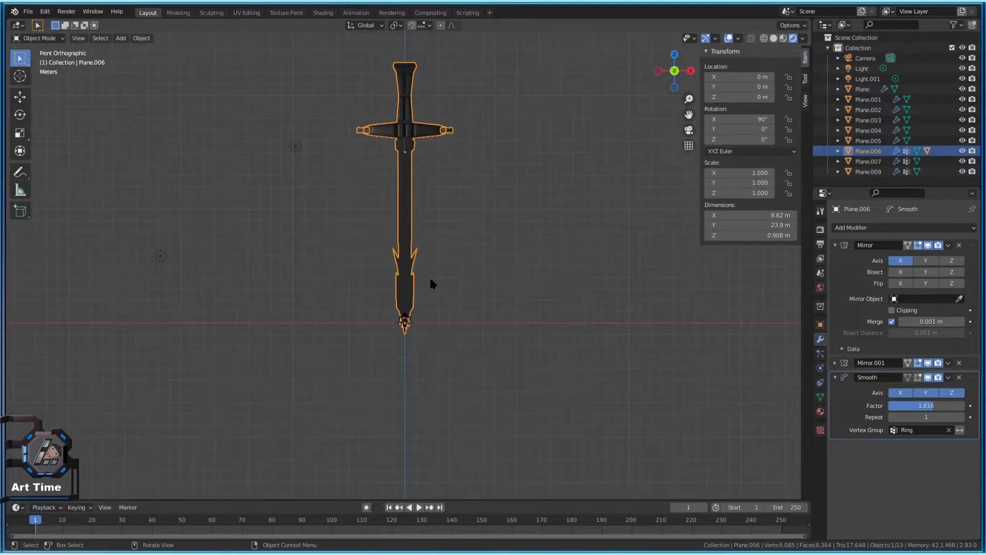
# Inspect the bevelled blade in mesh and object view and save the file
pyautogui.press('Tab')
pyautogui.scroll(5, 439, 298)
pyautogui.press('Tab')
pyautogui.moveTo(436, 262); pyautogui.dragTo(423, 267, button='middle')
pyautogui.scroll(-3, 424, 265)
pyautogui.hotkey('ctrl', 's')
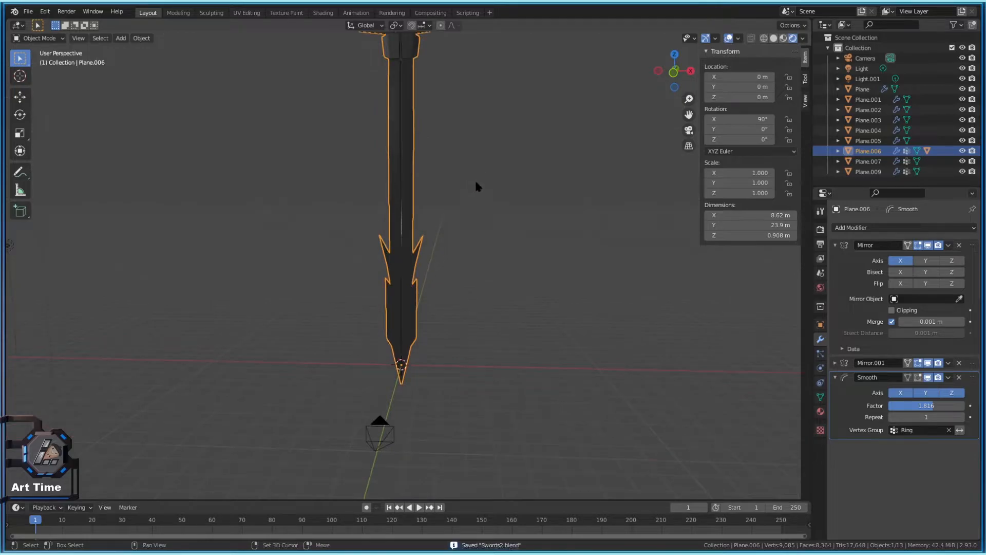
# Select the recessed panel face on one crossguard arm, leave mesh editing and inspect the hilt
pyautogui.scroll(5, 401, 216)
pyautogui.press('Tab')
pyautogui.click(441, 134)
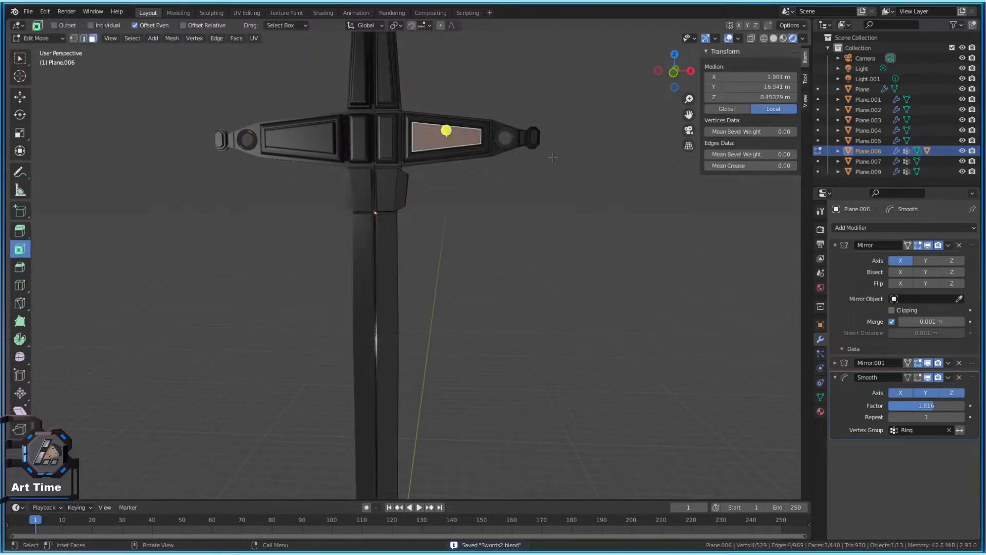
pyautogui.press('Tab')
pyautogui.moveTo(472, 239); pyautogui.dragTo(531, 273, button='middle')
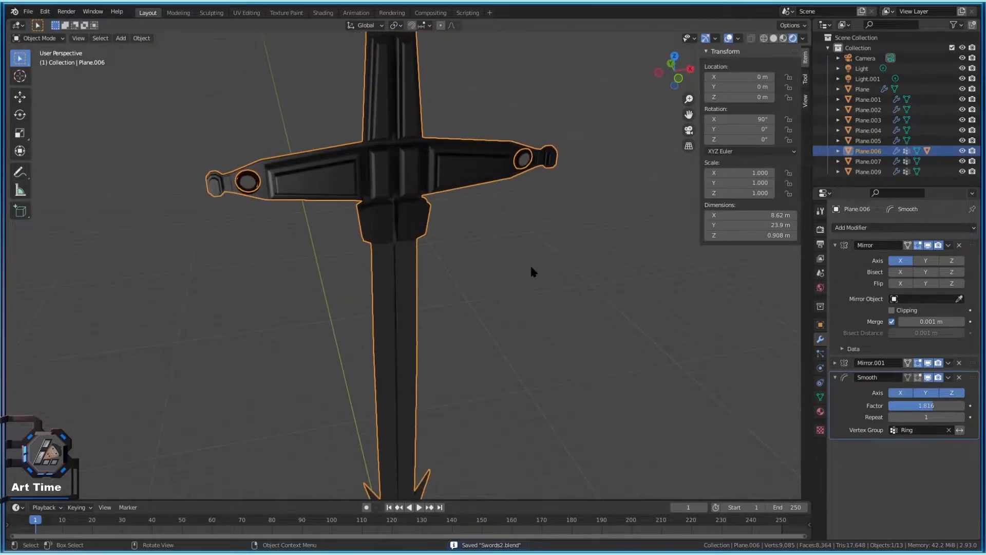
# Inset the recessed panel face on the crossguard arm by about 0.084 m and extrude it inward about 0.135 m
pyautogui.press('Tab')
pyautogui.press('Tab')
pyautogui.scroll(4, 357, 188)
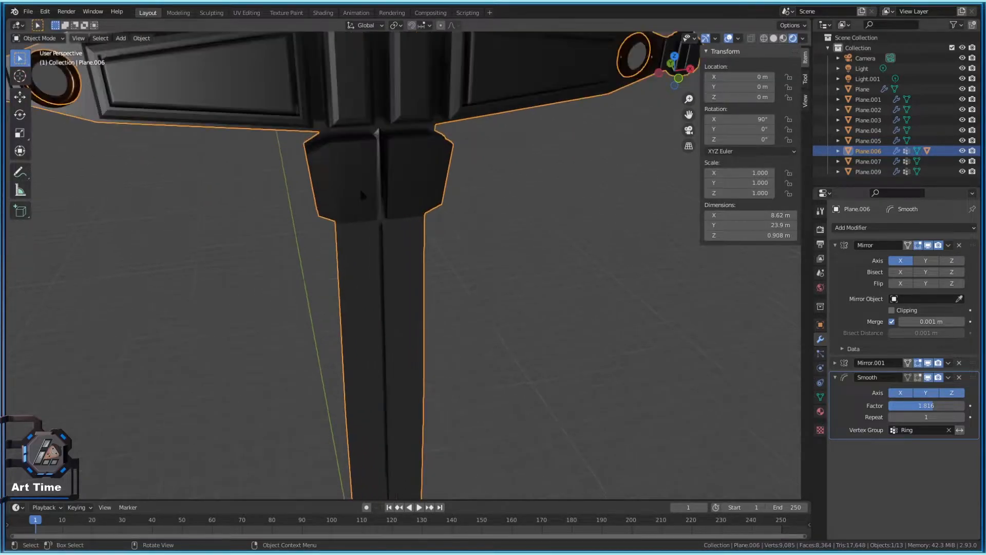
pyautogui.press('Tab')
pyautogui.scroll(3, 522, 207)
pyautogui.click(470, 168)
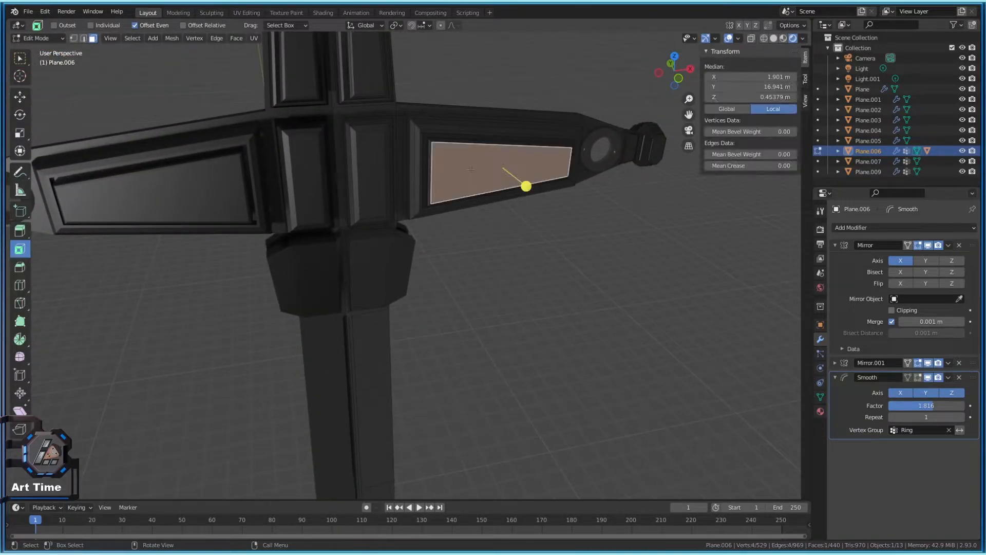
pyautogui.moveTo(526, 186); pyautogui.dragTo(517, 184)
pyautogui.press('e')
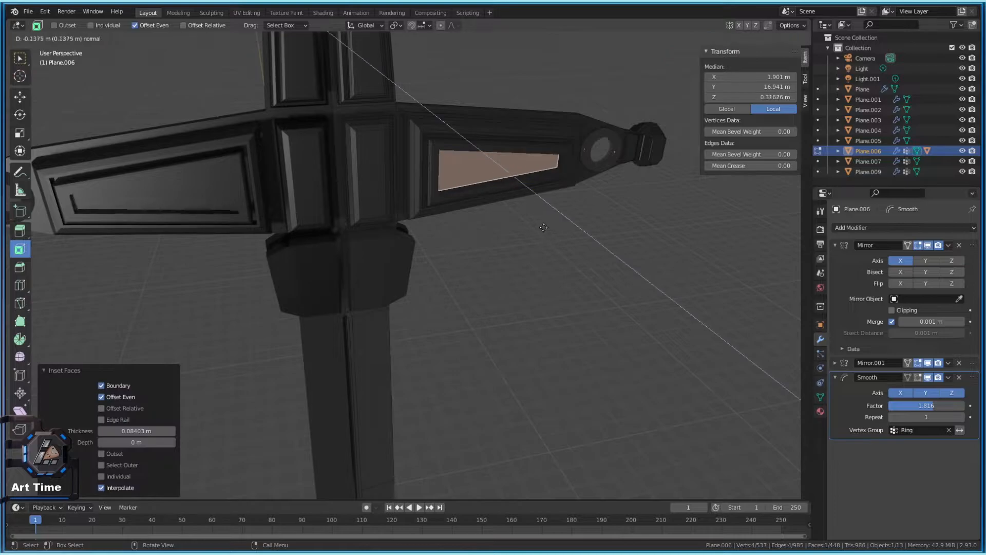
pyautogui.click(546, 230)
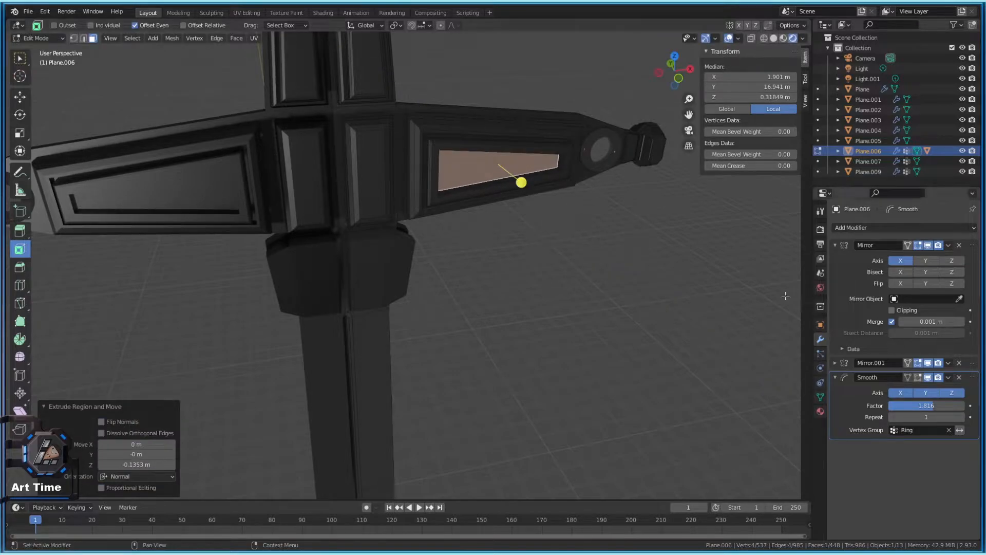
# Add a material slot for the selected panel face, assign it a new material and set the surface shader to Emission
pyautogui.click(820, 410)
pyautogui.click(973, 227)
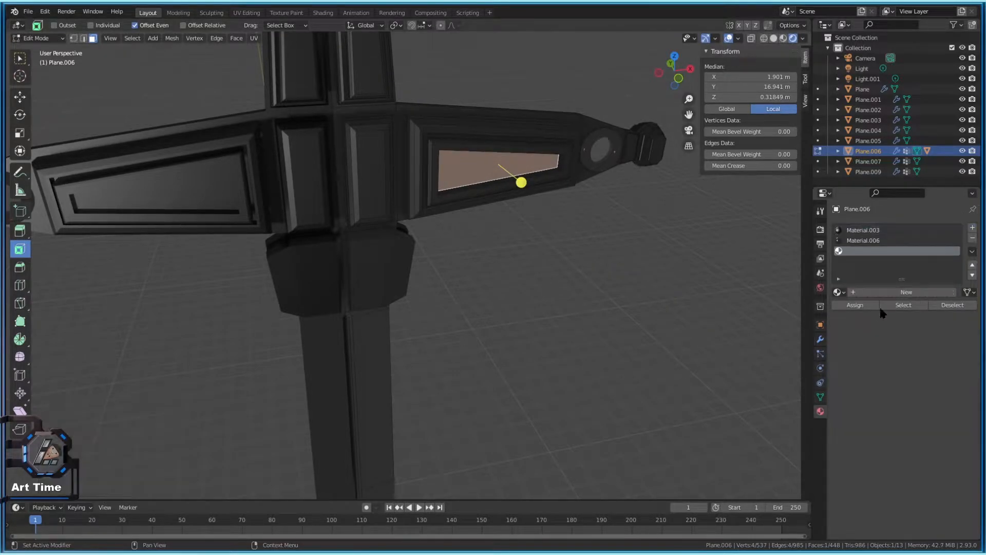
pyautogui.click(855, 305)
pyautogui.click(873, 291)
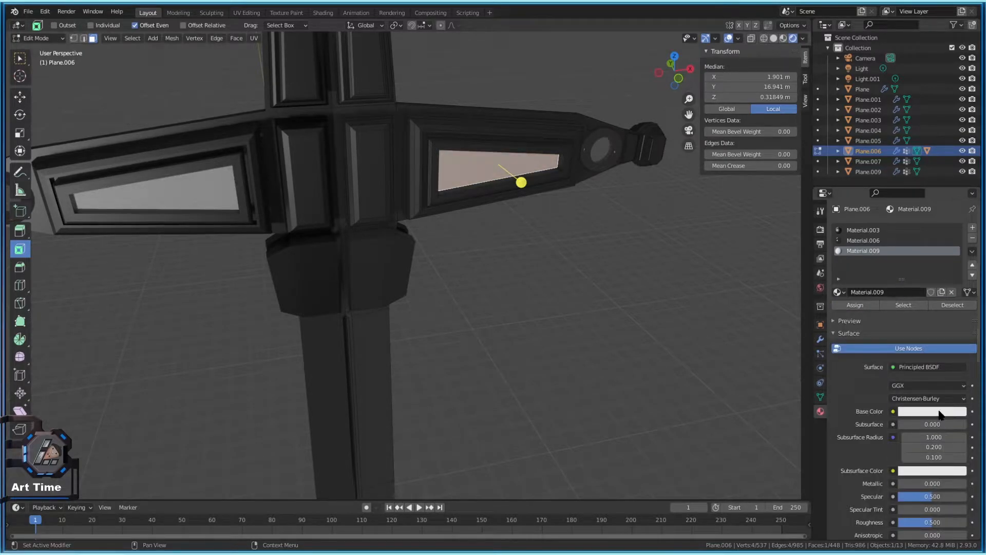
pyautogui.click(934, 367)
pyautogui.click(853, 165)
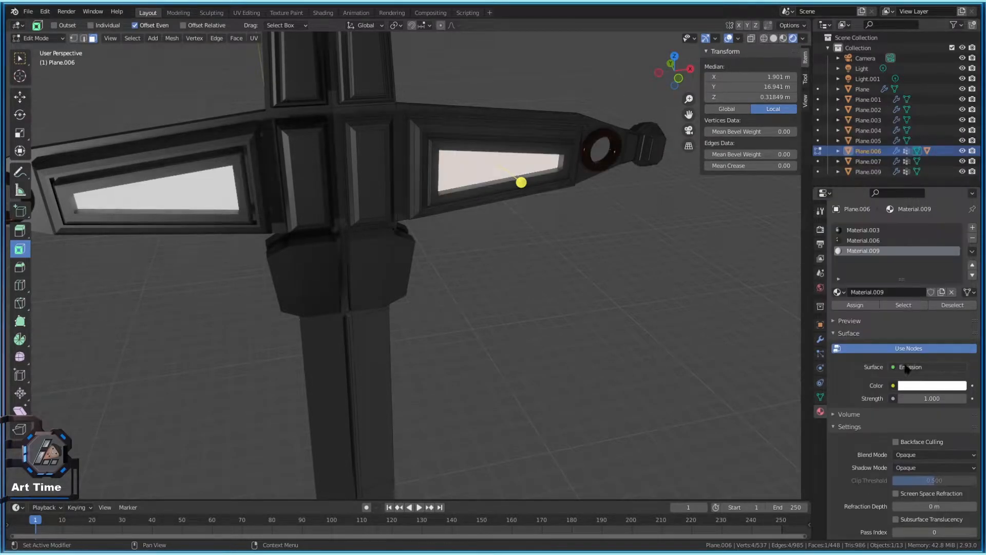
# Set the panel material's emission colour to a saturated orange and view the crossguard from another angle
pyautogui.click(925, 386)
pyautogui.click(899, 307)
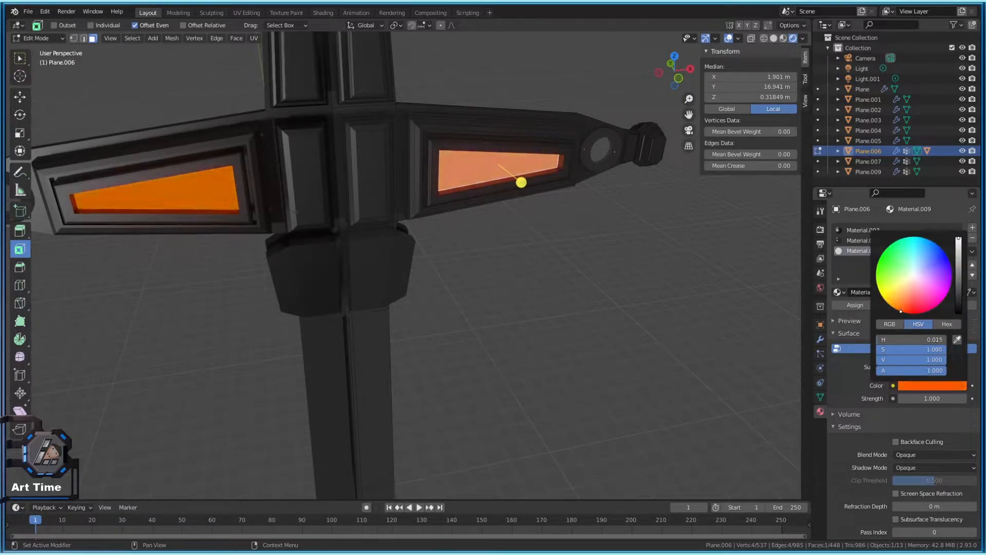
pyautogui.click(899, 310)
pyautogui.moveTo(757, 369); pyautogui.dragTo(732, 359, button='middle')
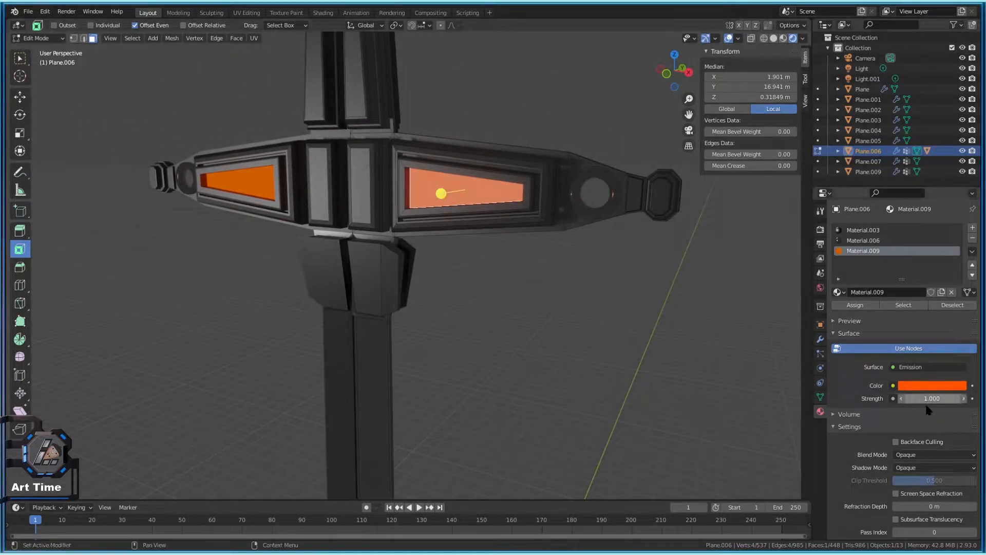
# Change the panel material's emission colour to bright blue and set its emission strength to 1.8
pyautogui.click(919, 386)
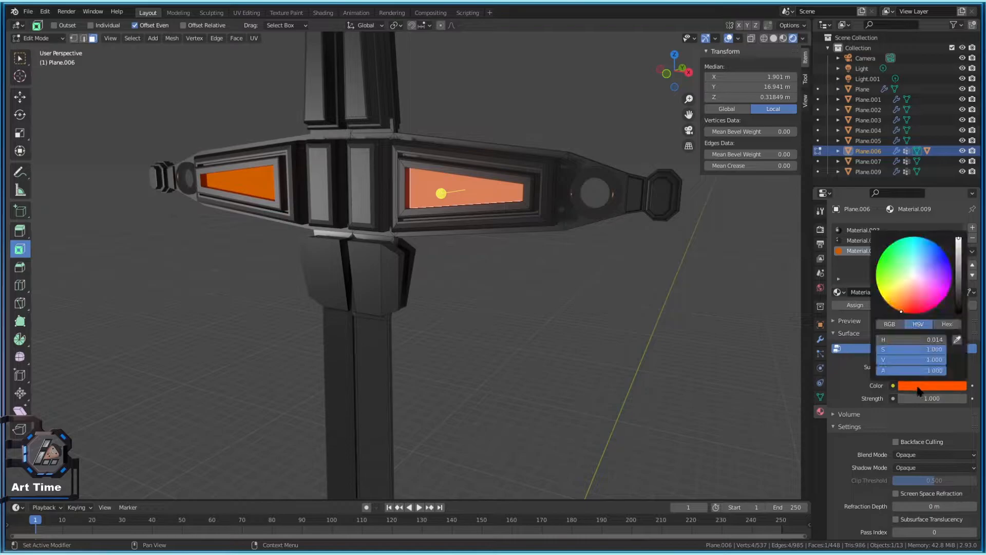
pyautogui.moveTo(920, 292)
pyautogui.mouseDown()
pyautogui.moveTo(921, 253)
pyautogui.moveTo(934, 243)
pyautogui.mouseUp()
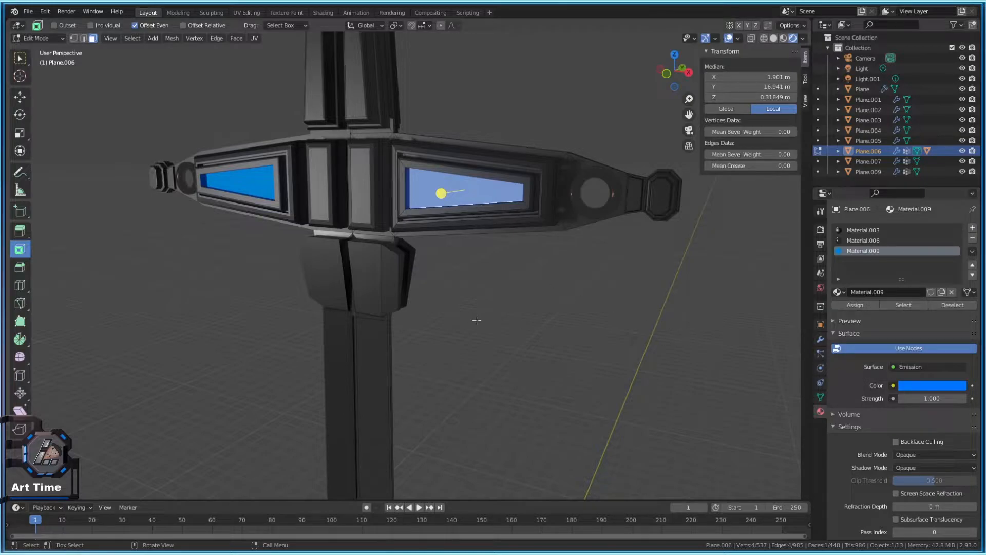
pyautogui.press('Tab')
pyautogui.moveTo(455, 331); pyautogui.dragTo(268, 333, button='middle')
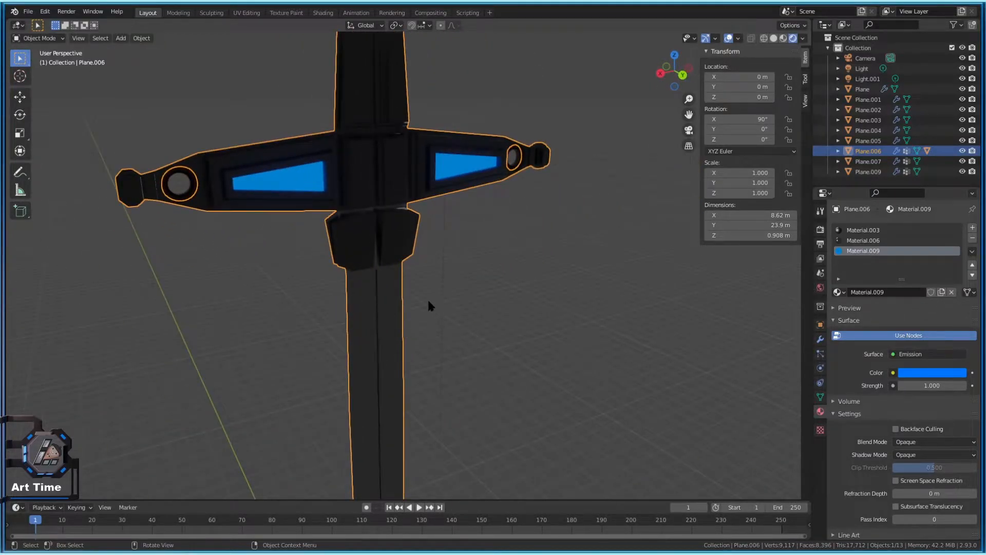
pyautogui.moveTo(566, 304); pyautogui.dragTo(200, 248, button='middle')
pyautogui.moveTo(932, 385); pyautogui.dragTo(940, 385)
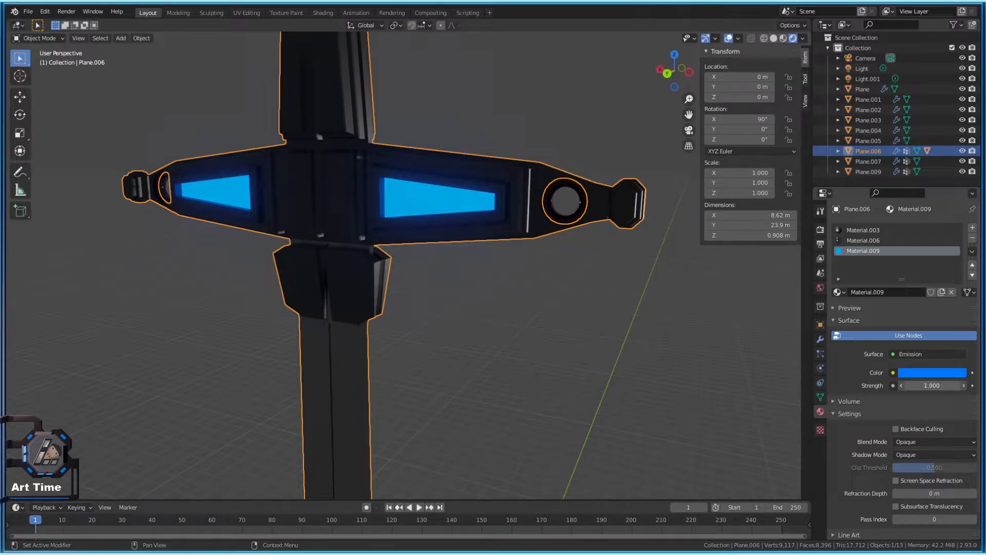
pyautogui.moveTo(925, 386); pyautogui.dragTo(921, 386)
# Inspect the glowing crossguard panels and the grip from several angles in object and mesh view
pyautogui.scroll(-4, 522, 297)
pyautogui.press('Tab')
pyautogui.scroll(-3, 517, 333)
pyautogui.moveTo(514, 346); pyautogui.dragTo(203, 368, button='middle')
pyautogui.scroll(4, 203, 367)
pyautogui.moveTo(419, 363); pyautogui.dragTo(298, 329, button='middle')
pyautogui.scroll(3, 360, 257)
pyautogui.press('Tab')
pyautogui.press('Tab')
pyautogui.keyDown('shift'); pyautogui.moveTo(446, 67); pyautogui.dragTo(607, 226, button='middle'); pyautogui.keyUp('shift')
# Select the upper grip panel face, inset it slightly and extrude it inward about 0.044 m
pyautogui.press('Tab')
pyautogui.scroll(-3, 458, 226)
pyautogui.press('Tab')
pyautogui.click(414, 129)
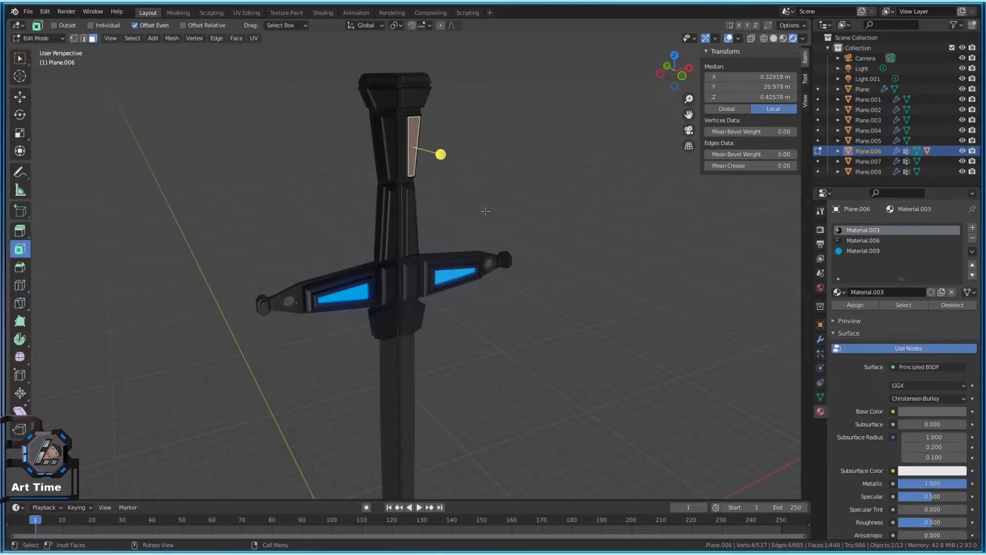
pyautogui.scroll(2, 481, 210)
pyautogui.moveTo(435, 163); pyautogui.dragTo(438, 164)
pyautogui.press('e')
pyautogui.click(457, 197)
pyautogui.press('s')
pyautogui.rightClick(544, 275)
pyautogui.moveTo(544, 276); pyautogui.dragTo(523, 273, button='middle')
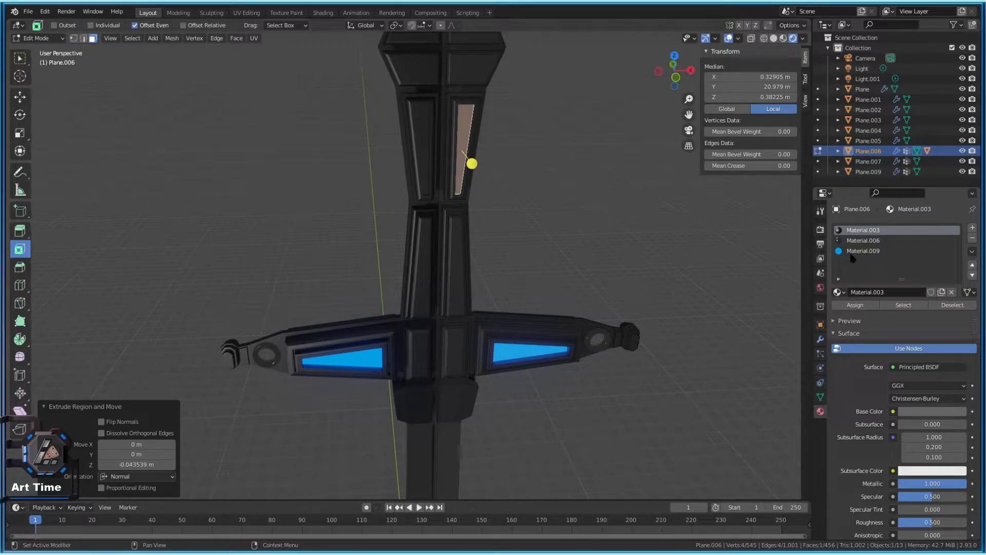
# Assign the blue emission Material.009 to the recessed grip face and check the sword in front view
pyautogui.click(863, 251)
pyautogui.click(864, 309)
pyautogui.scroll(-4, 591, 247)
pyautogui.press('Tab')
pyautogui.moveTo(575, 277); pyautogui.dragTo(544, 289, button='middle')
pyautogui.press('KP_1')
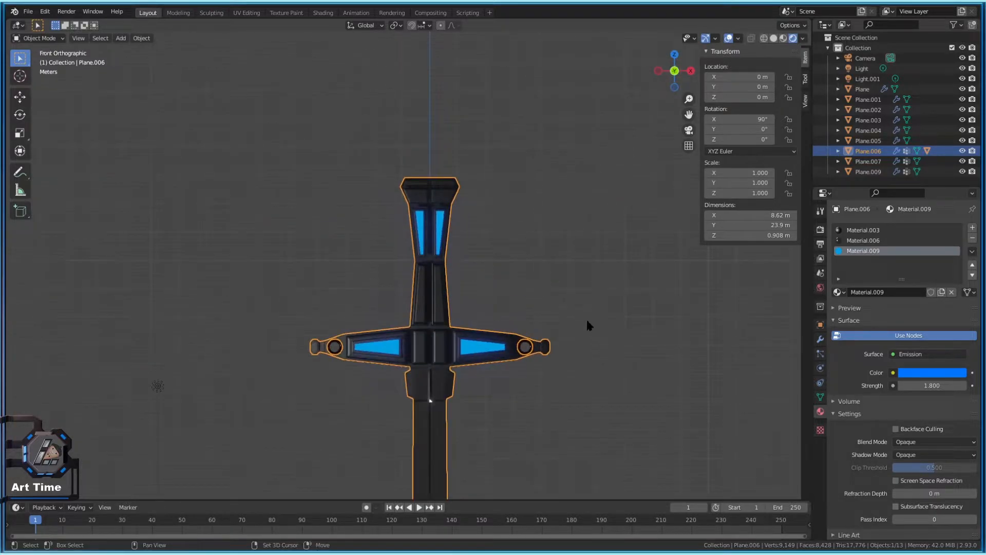
# Lighten the base colour of the blade's Material.006 to a light grey with a value of about 0.62
pyautogui.keyDown('shift'); pyautogui.moveTo(590, 333); pyautogui.dragTo(543, 101, button='middle'); pyautogui.keyUp('shift')
pyautogui.scroll(5, 533, 161)
pyautogui.scroll(-4, 514, 196)
pyautogui.press('Tab')
pyautogui.keyDown('shift'); pyautogui.moveTo(422, 347); pyautogui.dragTo(392, 264, button='middle'); pyautogui.keyUp('shift')
pyautogui.press('Tab')
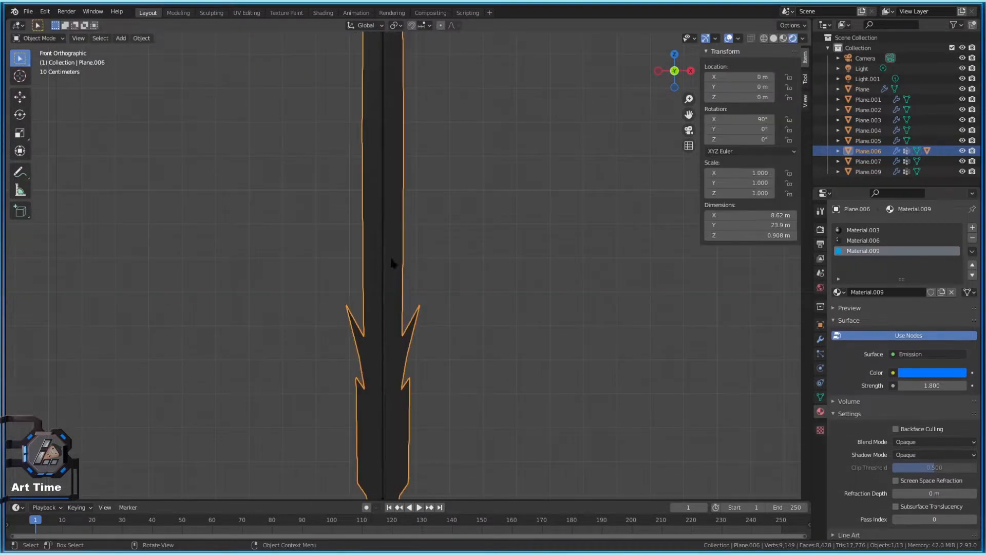
pyautogui.click(857, 241)
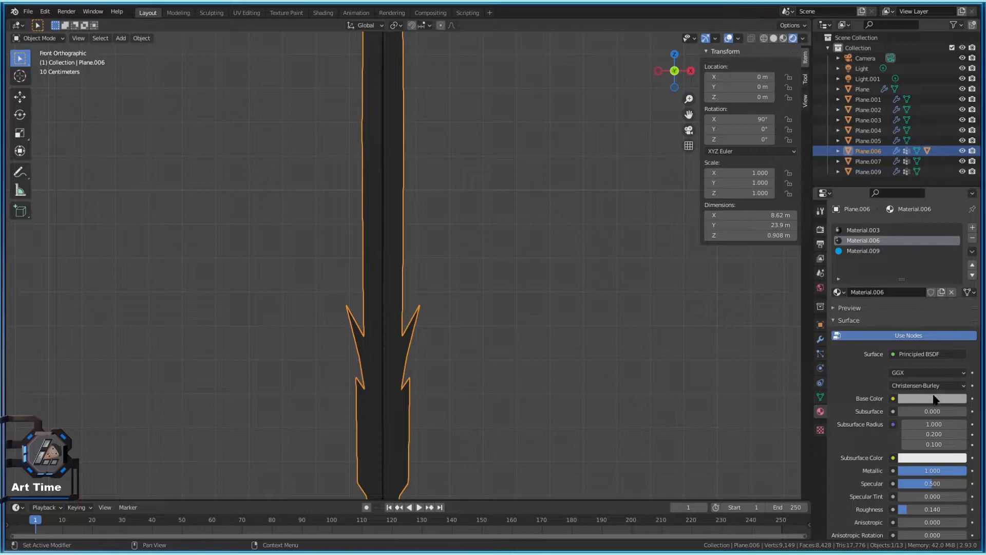
pyautogui.click(934, 399)
pyautogui.moveTo(959, 288); pyautogui.dragTo(959, 266)
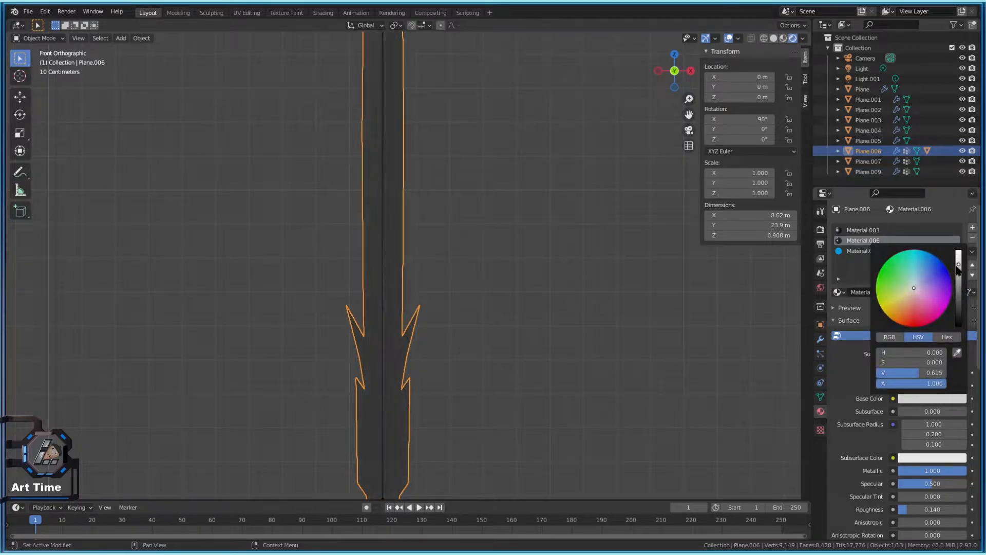
pyautogui.click(512, 282)
# Inspect the lightened blade and its barbed lower end in object and mesh view
pyautogui.scroll(-6, 512, 285)
pyautogui.press('Tab')
pyautogui.click(526, 414)
pyautogui.press('Tab')
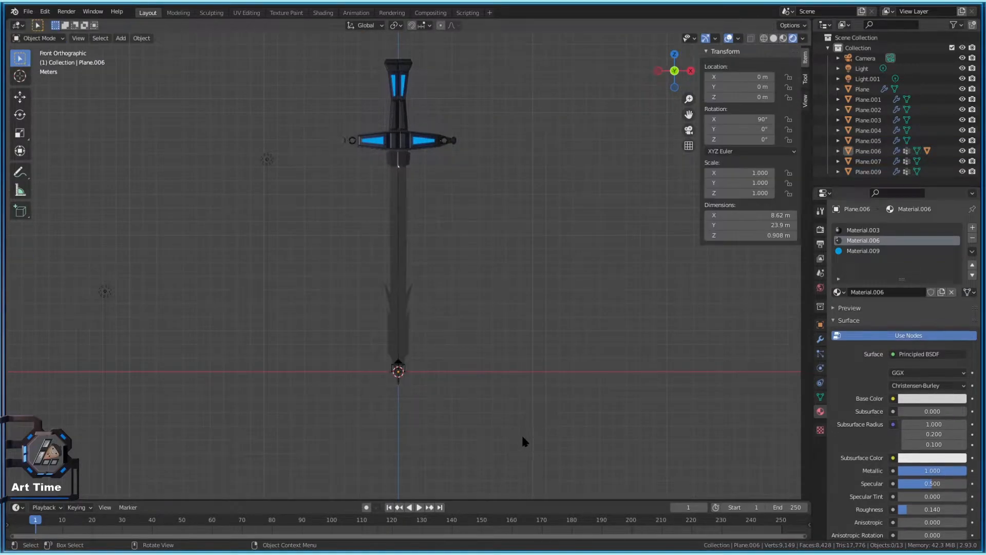
pyautogui.scroll(2, 498, 230)
pyautogui.press('Tab')
pyautogui.press('Tab')
pyautogui.scroll(2, 471, 249)
pyautogui.press('Tab')
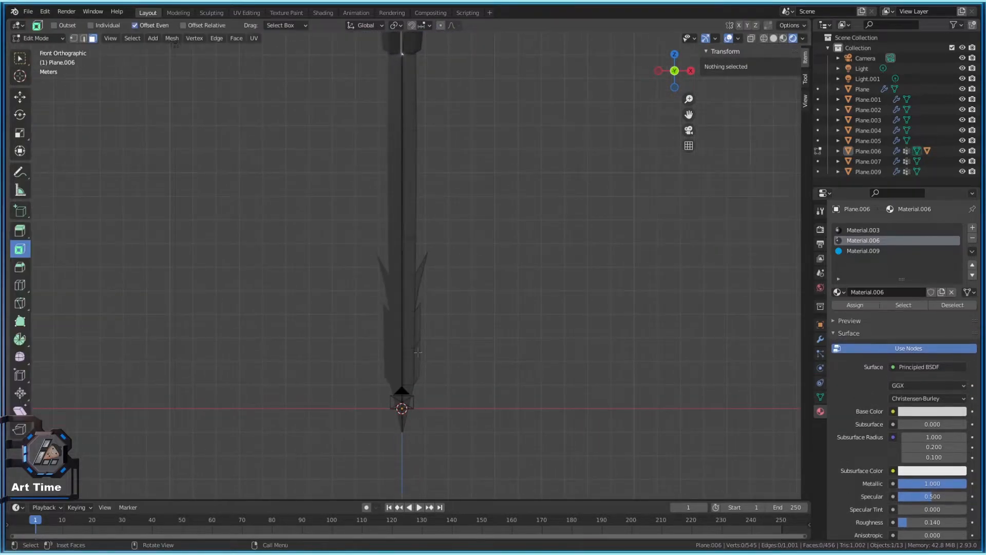
pyautogui.scroll(2, 409, 330)
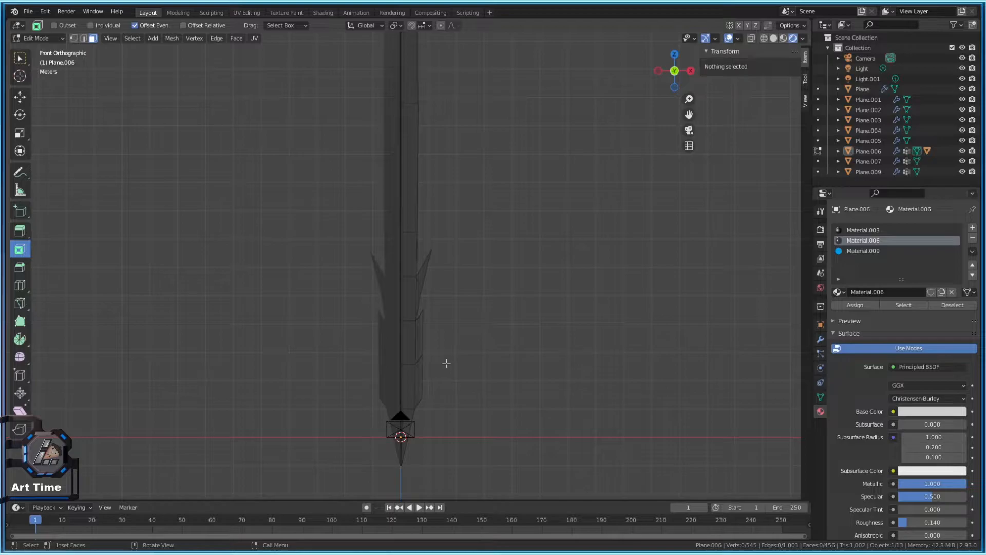
pyautogui.scroll(-3, 446, 365)
pyautogui.press('Tab')
pyautogui.scroll(8, 459, 380)
# Move the outer corner vertex near the blade tip up about 1.1 m along global Z and review the outline
pyautogui.press('Tab')
pyautogui.keyDown('shift'); pyautogui.moveTo(451, 428); pyautogui.dragTo(420, 239, button='middle'); pyautogui.keyUp('shift')
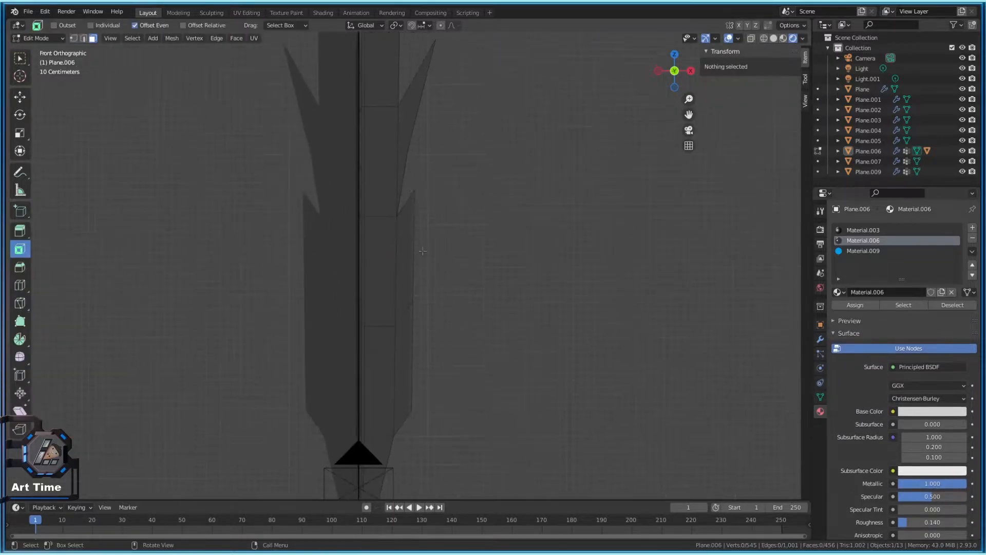
pyautogui.moveTo(428, 397); pyautogui.dragTo(562, 413, button='middle')
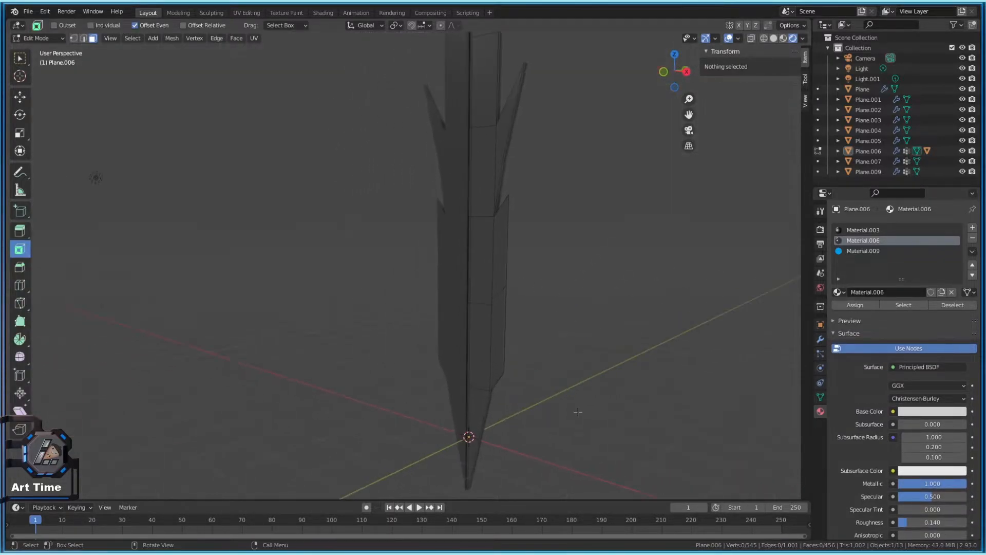
pyautogui.click(505, 374)
pyautogui.press('KP_Decimal')
pyautogui.scroll(-3, 495, 356)
pyautogui.press('g')
pyautogui.press('z')
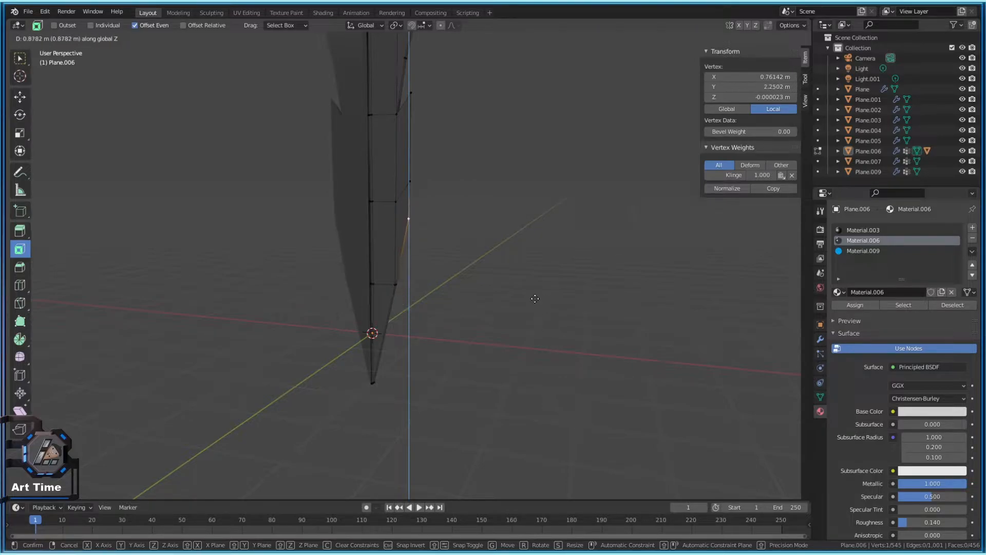
pyautogui.click(534, 284)
pyautogui.scroll(-4, 511, 313)
pyautogui.press('Tab')
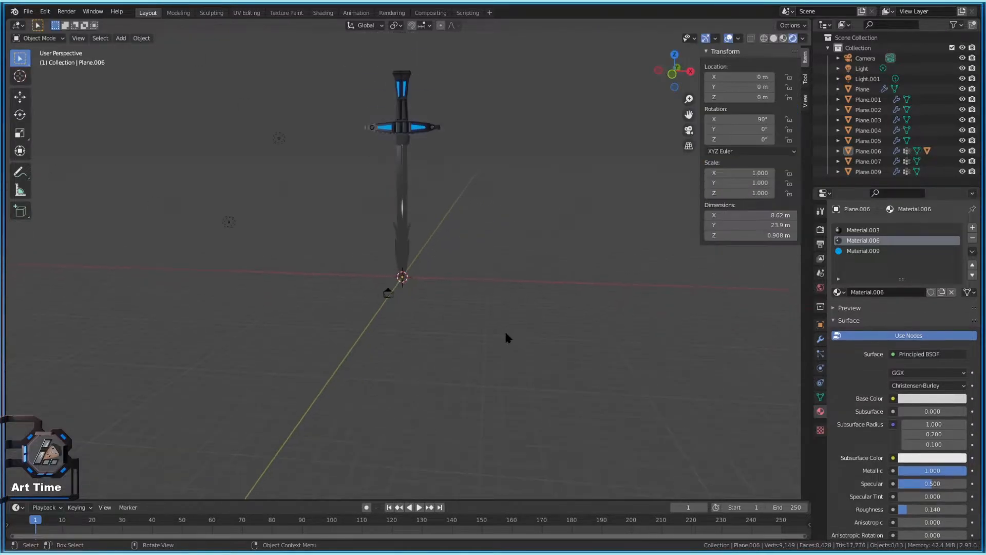
# Try to remove the raised corner vertex from the blade's outer edge, and undo the removal
pyautogui.scroll(4, 447, 278)
pyautogui.press('Tab')
pyautogui.click(464, 230)
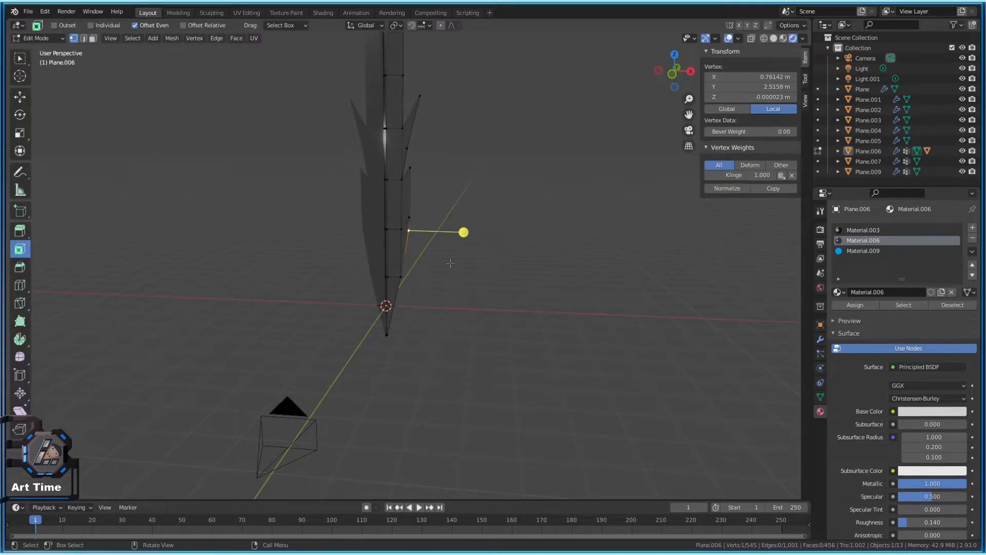
pyautogui.press('x')
pyautogui.click(447, 263)
pyautogui.hotkey('ctrl', 'z')
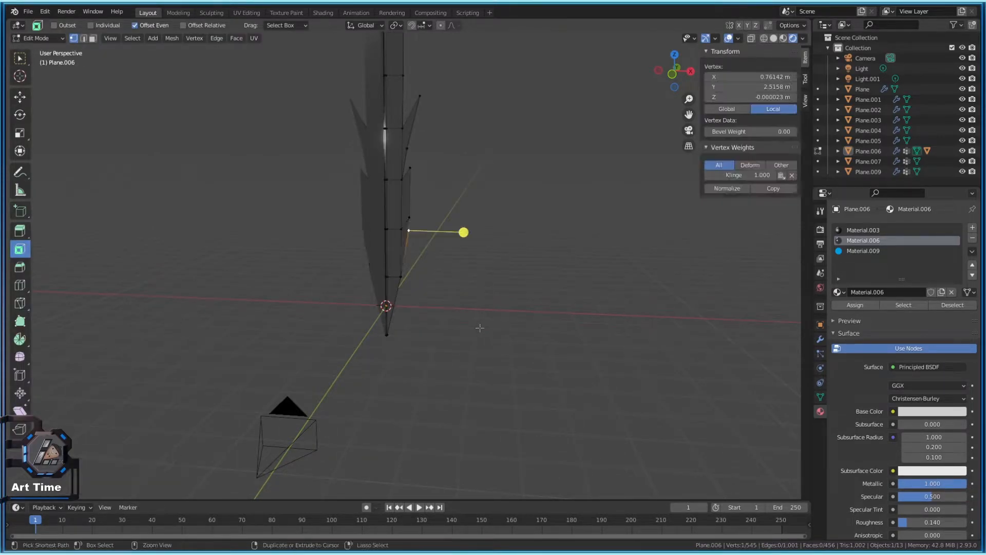
# Delete the raised corner vertex with the Vertices option and inspect the blade in object view
pyautogui.press('x')
pyautogui.scroll(4, 416, 235)
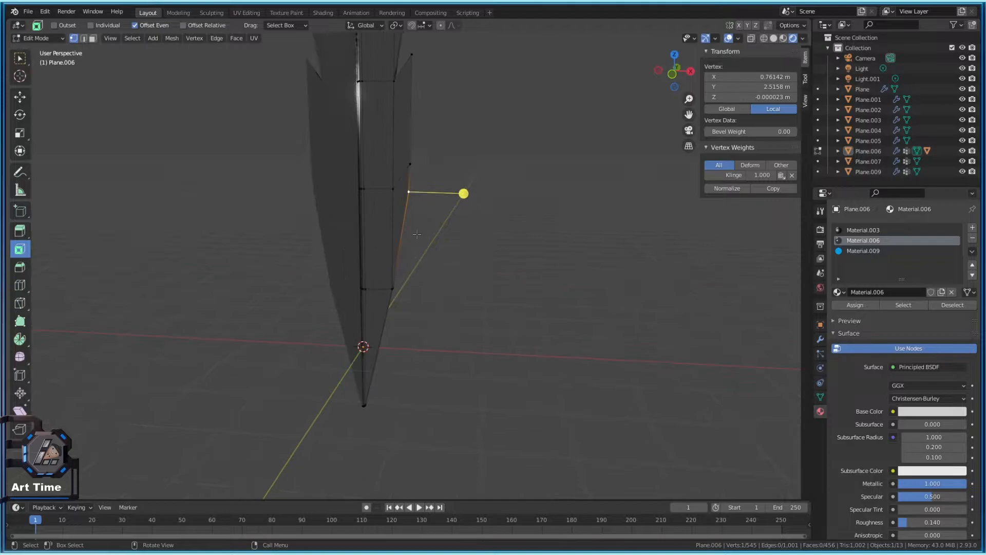
pyautogui.press('x')
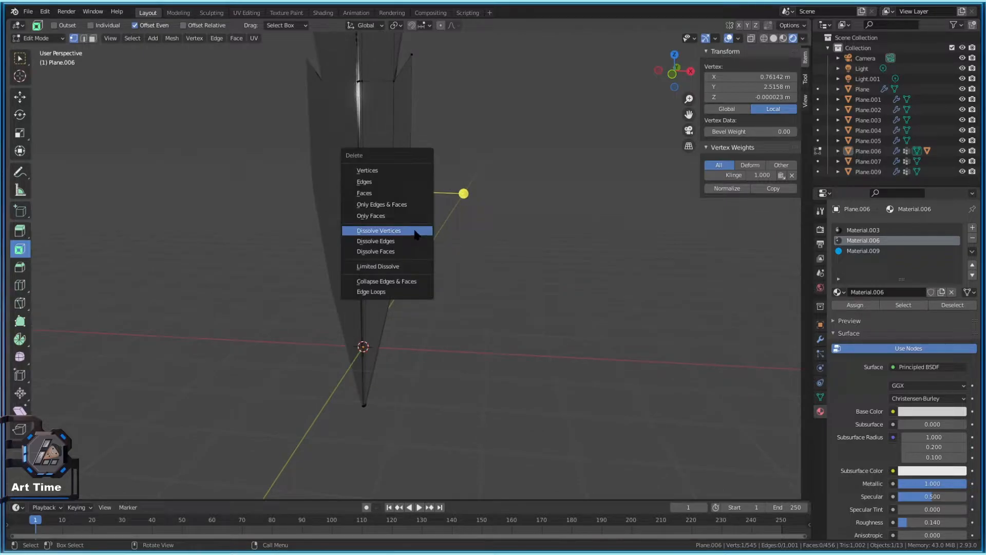
pyautogui.click(380, 170)
pyautogui.scroll(-3, 481, 302)
pyautogui.scroll(-5, 481, 302)
pyautogui.press('Tab')
# Undo the vertex deletion and the upward vertex move near the blade tip
pyautogui.hotkey('ctrl', 'z')
pyautogui.hotkey('ctrl', 'z')
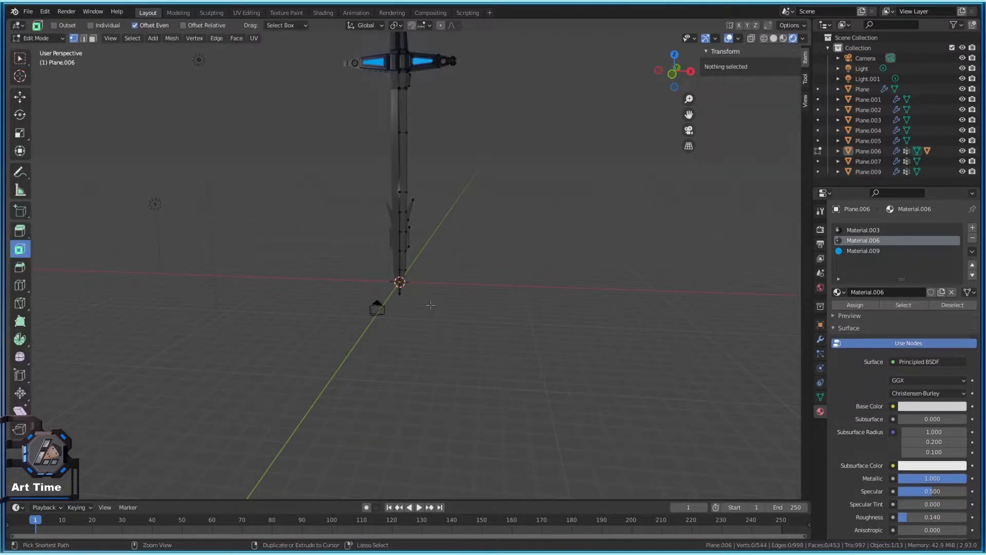
pyautogui.scroll(5, 459, 278)
pyautogui.press('Tab')
pyautogui.scroll(3, 506, 375)
pyautogui.press('Tab')
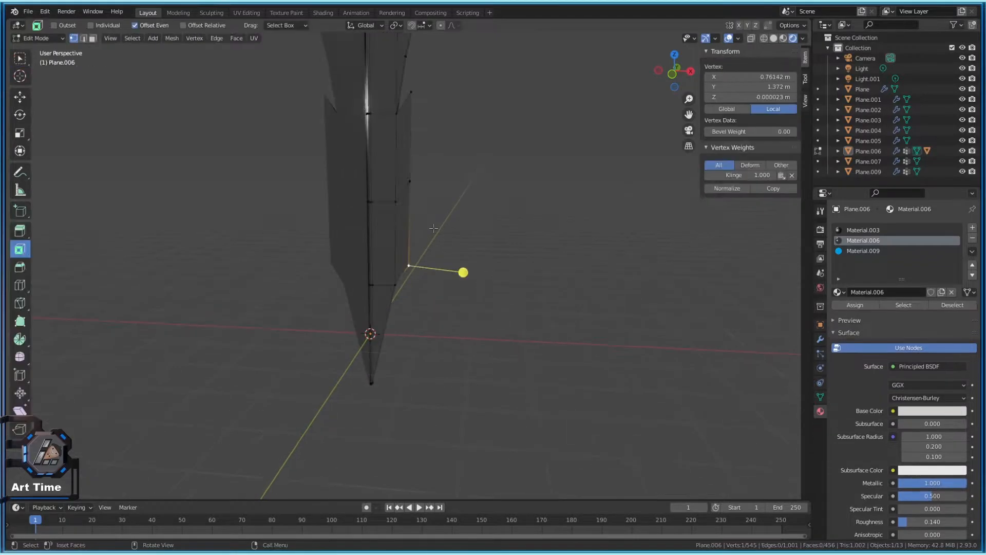
pyautogui.click(410, 182)
pyautogui.press('g')
pyautogui.press('z')
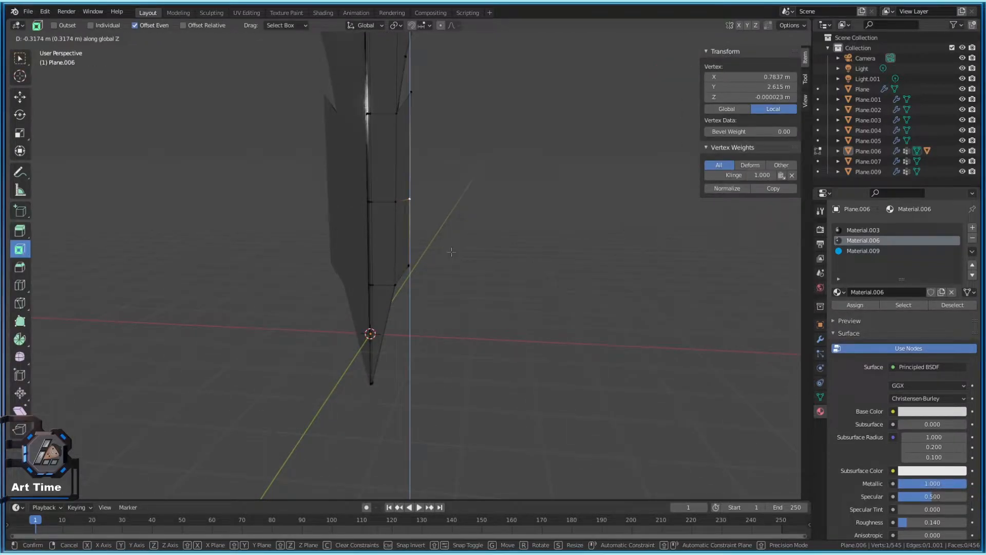
pyautogui.press('x')
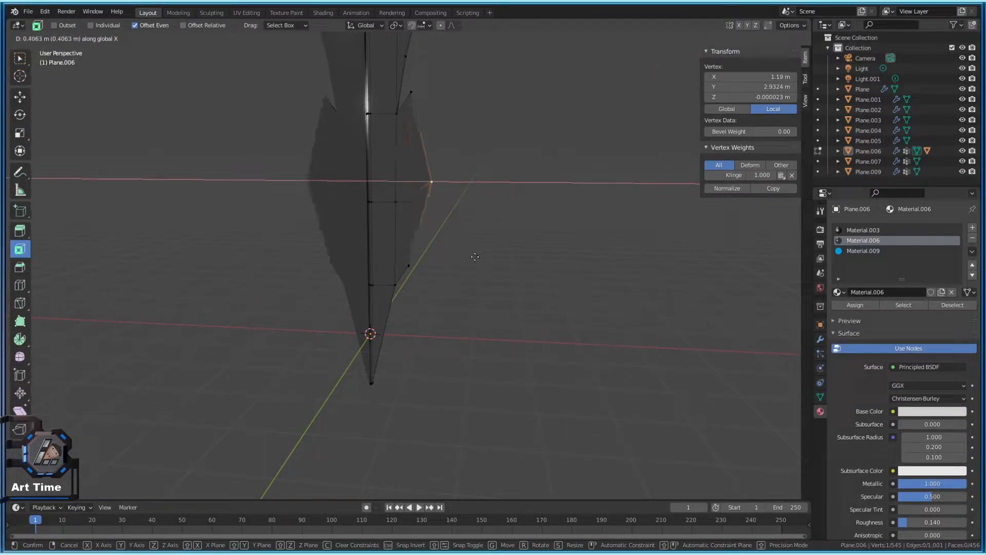
pyautogui.press('Escape')
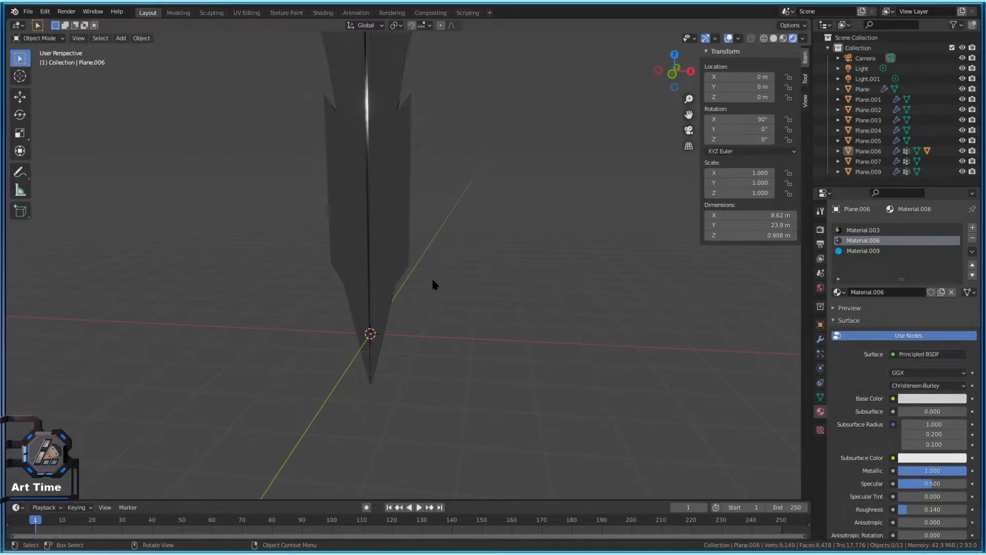
pyautogui.moveTo(423, 277); pyautogui.dragTo(414, 273, button='middle')
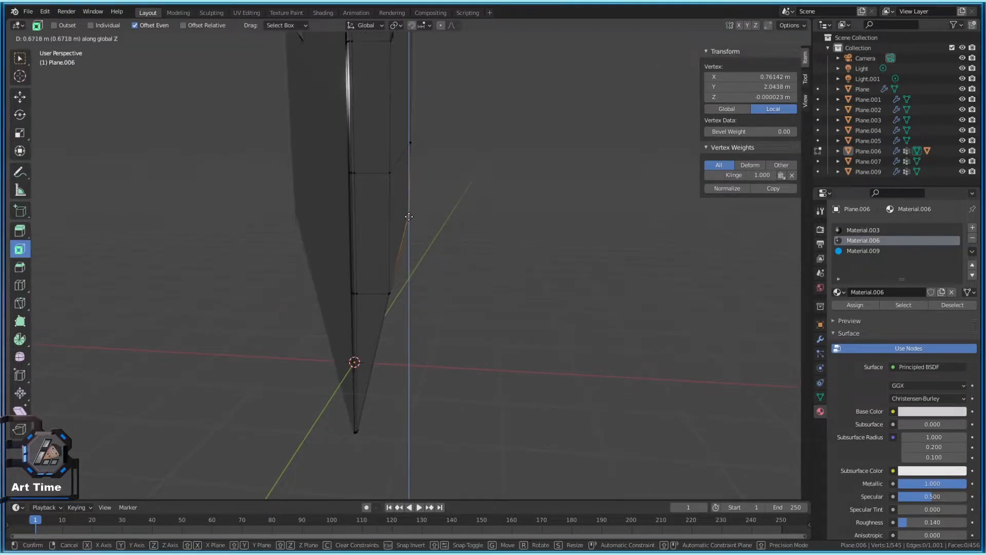
pyautogui.rightClick(463, 271)
pyautogui.press('g')
pyautogui.press('z')
pyautogui.rightClick(423, 227)
pyautogui.scroll(-3, 448, 306)
pyautogui.scroll(2, 431, 205)
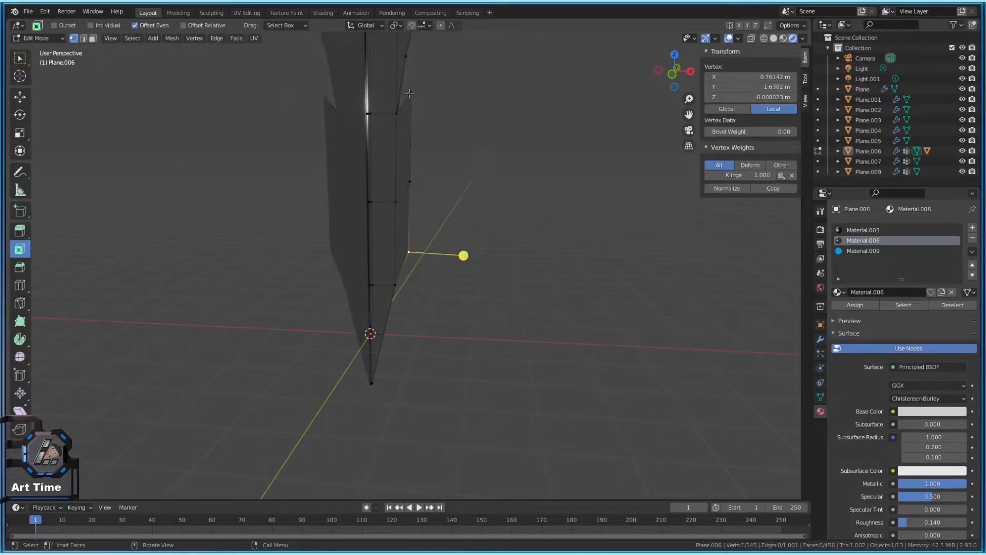
# Try moving the outer vertex of the lower barb about 0.73 m outward along global X and check the blade outline
pyautogui.click(409, 93)
pyautogui.press('g')
pyautogui.press('x')
pyautogui.click(497, 222)
pyautogui.scroll(-3, 478, 298)
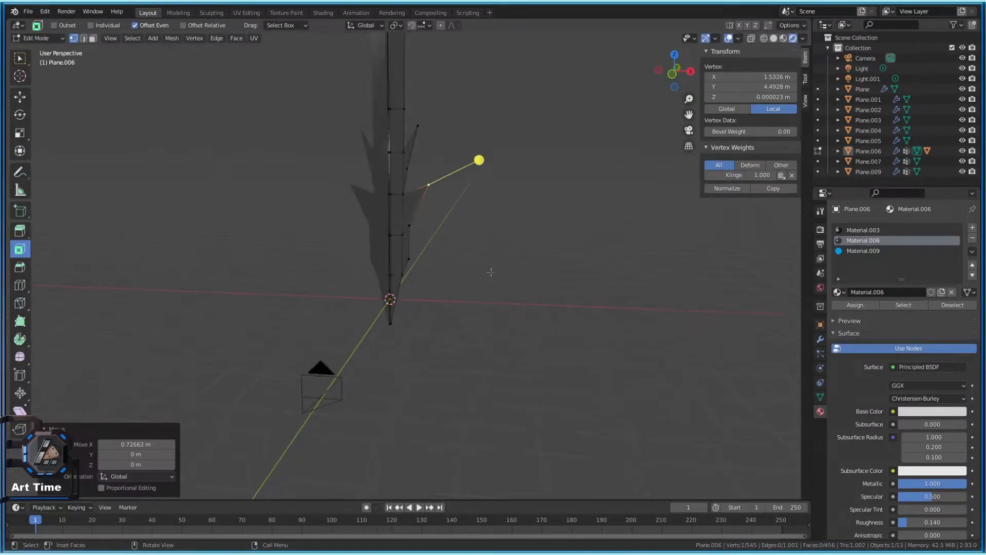
pyautogui.press('Tab')
pyautogui.press('Tab')
pyautogui.scroll(2, 429, 235)
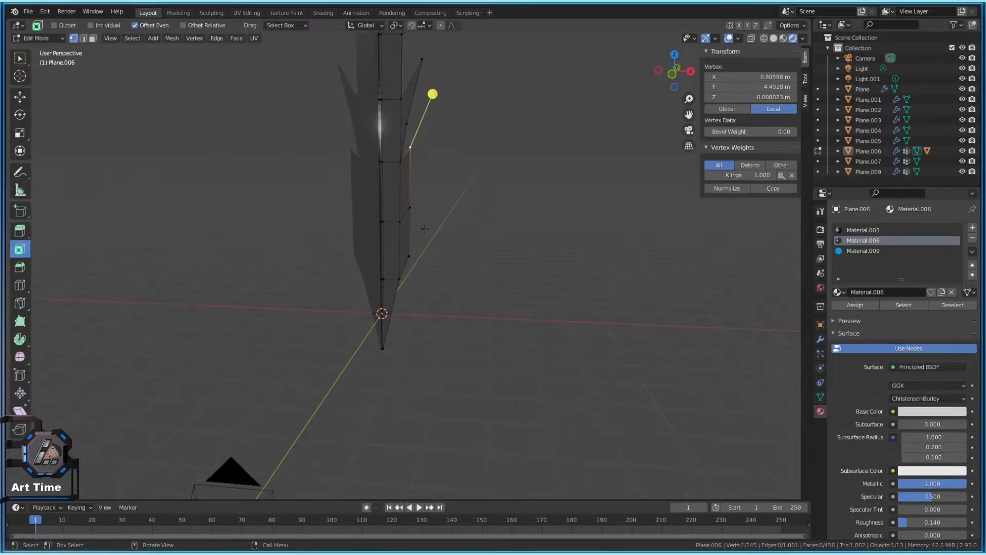
# Move the outer vertex of the lower barb slightly outward along global X and inspect the blade in object view
pyautogui.press('g')
pyautogui.press('x')
pyautogui.click(430, 236)
pyautogui.scroll(-3, 442, 277)
pyautogui.press('Tab')
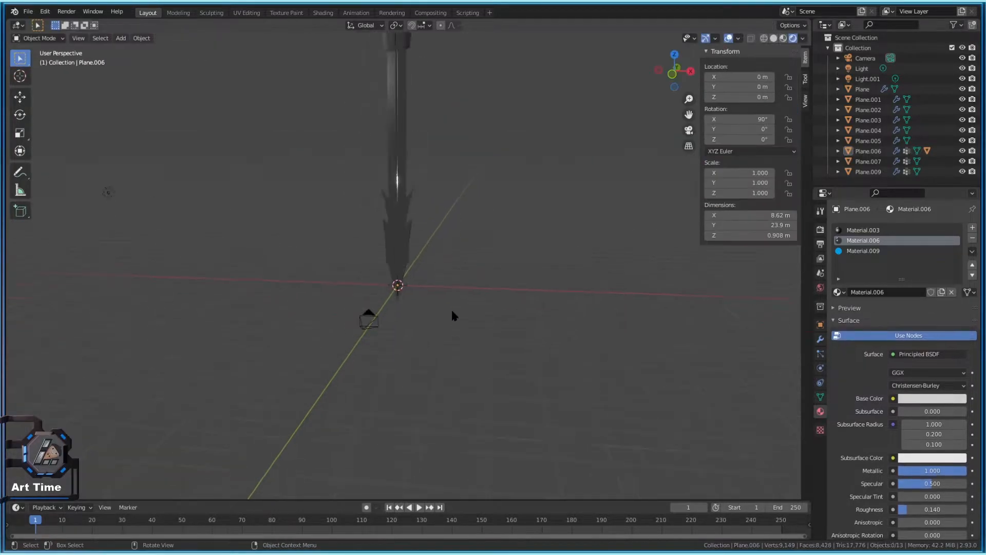
# Extrude the vertical outer edge between the tip corner and the lower barb about 0.25 m outward along global X
pyautogui.scroll(4, 433, 330)
pyautogui.press('Tab')
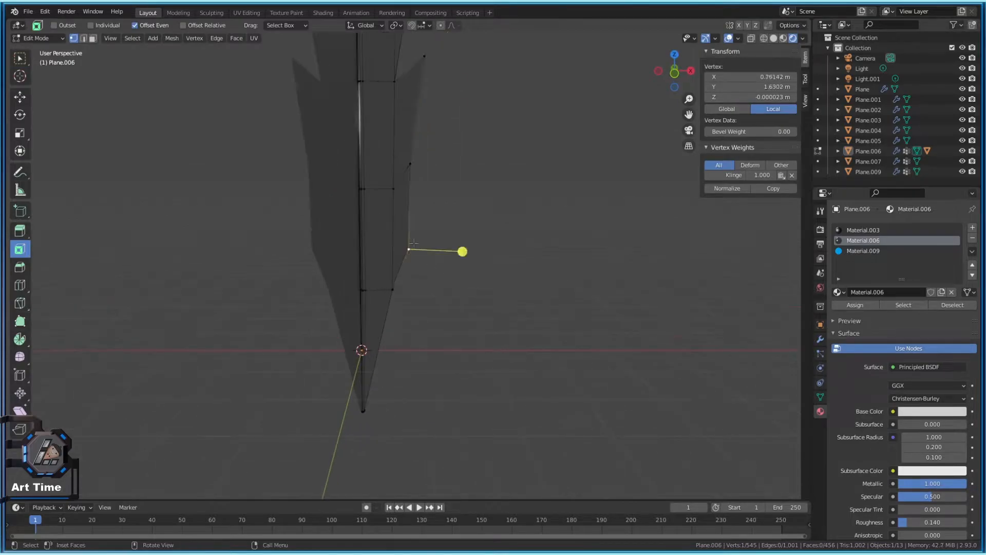
pyautogui.click(410, 194)
pyautogui.press('e')
pyautogui.rightClick(462, 209)
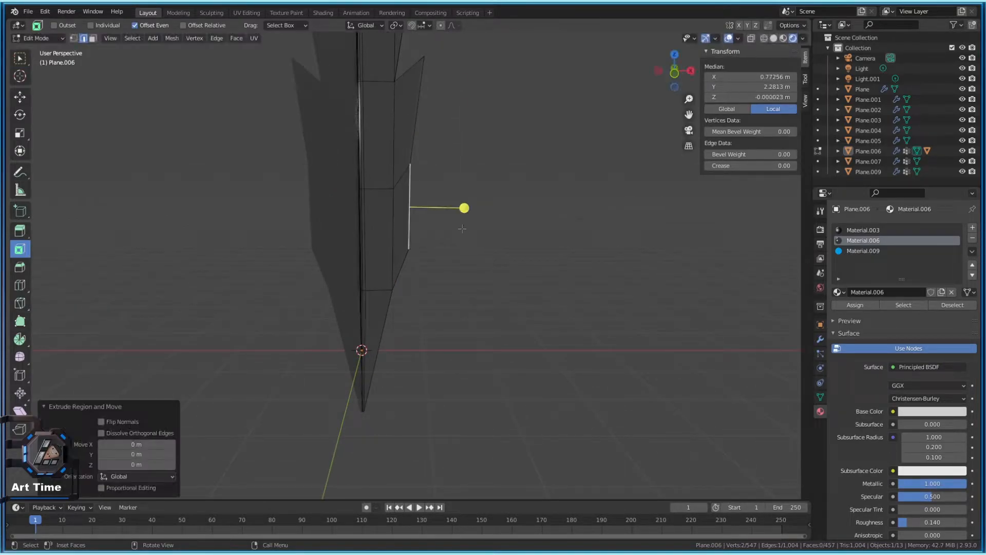
pyautogui.press('g')
pyautogui.press('x')
pyautogui.click(478, 227)
# Scale the extruded edge to about 0.3 along global Z and 1.5 along global X, and check the silhouette
pyautogui.press('s')
pyautogui.press('z')
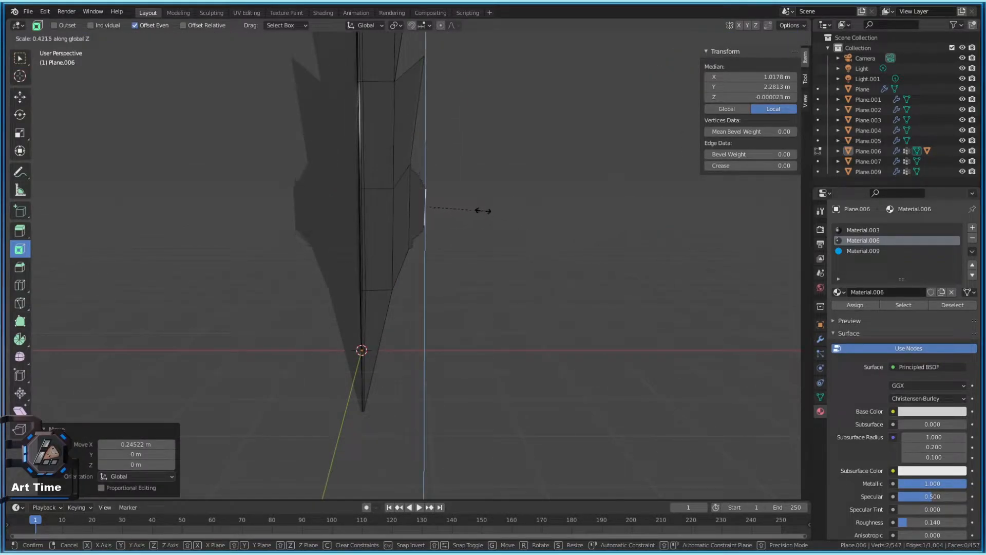
pyautogui.click(465, 206)
pyautogui.press('s')
pyautogui.press('x')
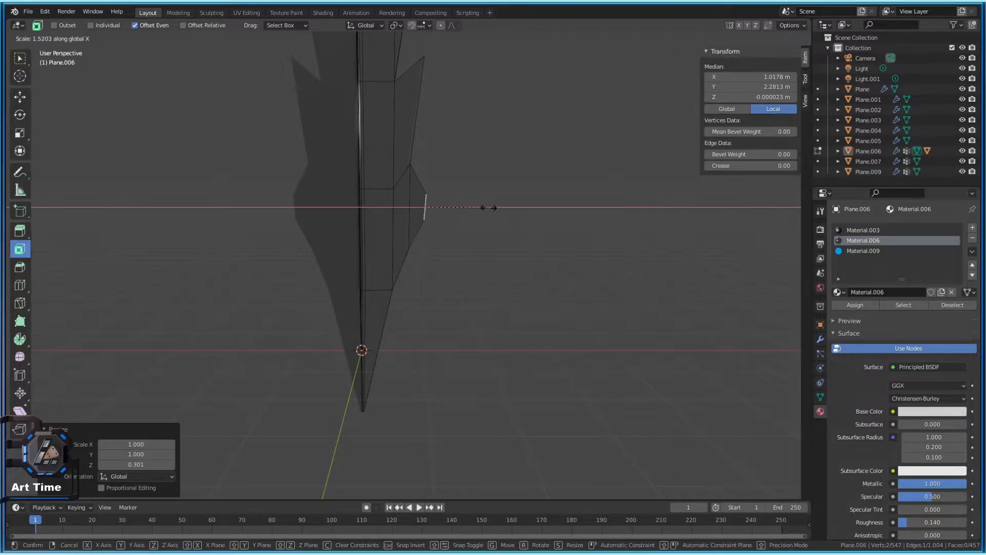
pyautogui.click(489, 205)
pyautogui.press('Tab')
pyautogui.scroll(-4, 493, 229)
pyautogui.press('Tab')
pyautogui.scroll(4, 463, 267)
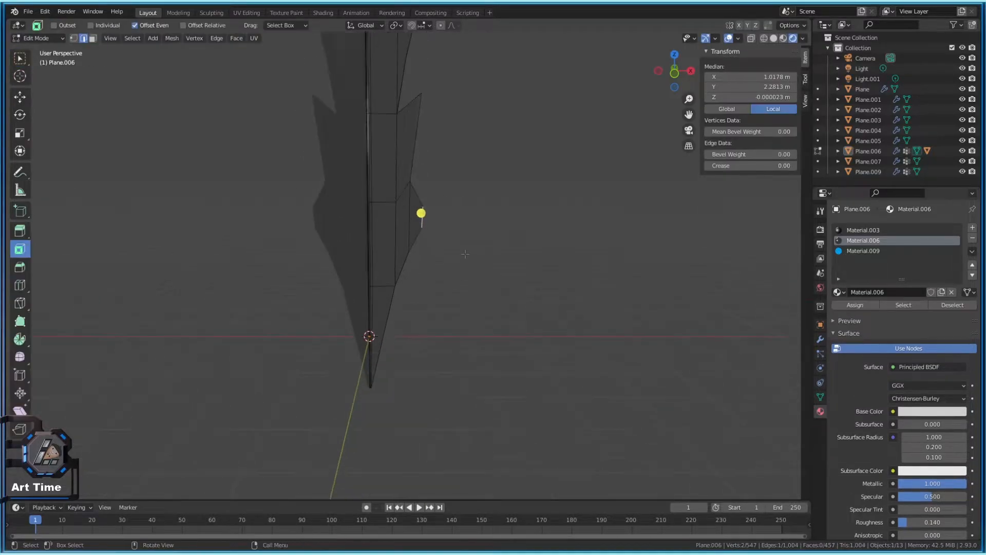
# Extrude the narrowed edge about 0.32 m further along global X, scale it to 0.48 along Z, and review the blade
pyautogui.press('g')
pyautogui.press('x')
pyautogui.click(480, 253)
pyautogui.click(436, 214)
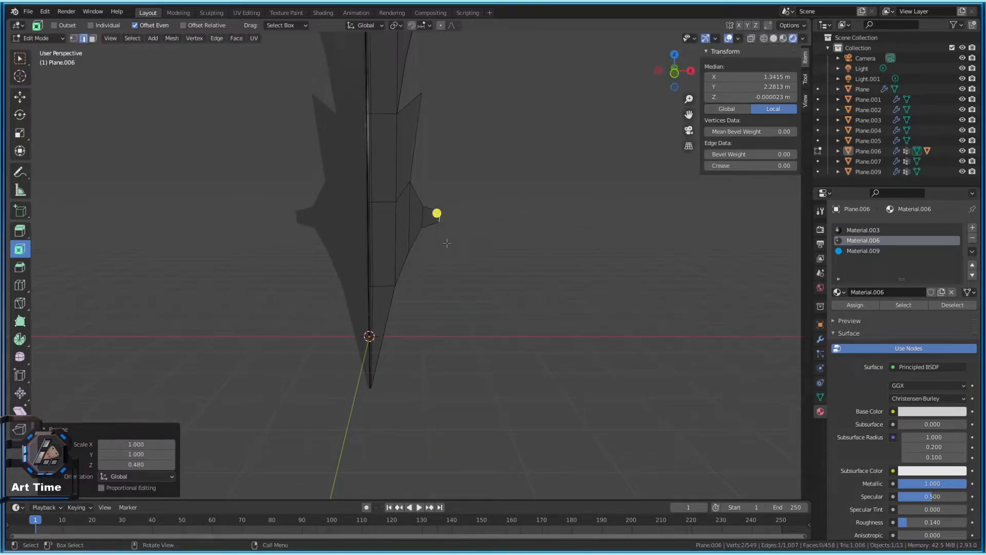
pyautogui.press('Tab')
pyautogui.scroll(-4, 438, 330)
pyautogui.press('Tab')
pyautogui.scroll(4, 441, 254)
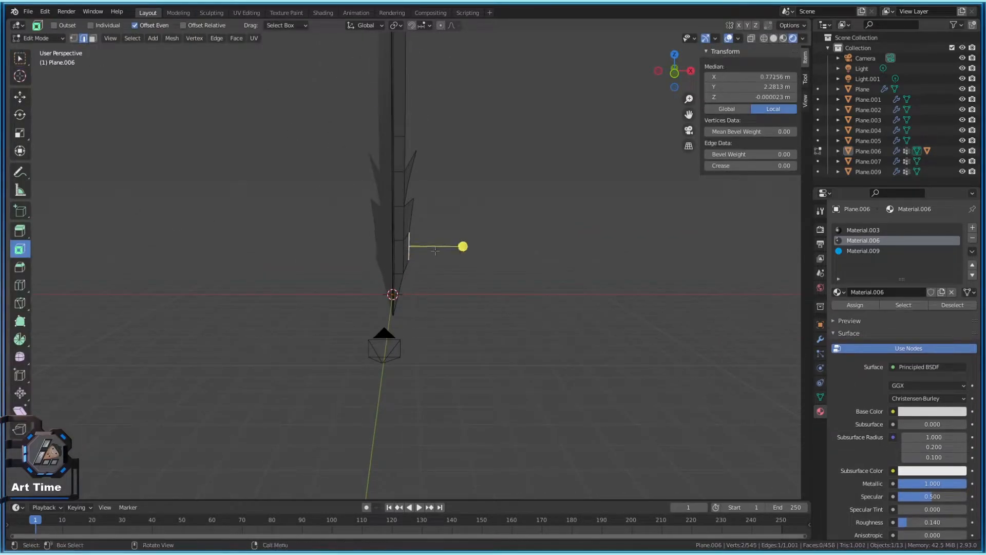
# Undo the outer-edge extrusions near the blade tip and view the sword in object mode
pyautogui.scroll(3, 436, 254)
pyautogui.click(439, 259)
pyautogui.hotkey('ctrl', 'z')
pyautogui.press('Tab')
pyautogui.moveTo(416, 241); pyautogui.dragTo(434, 380, button='middle')
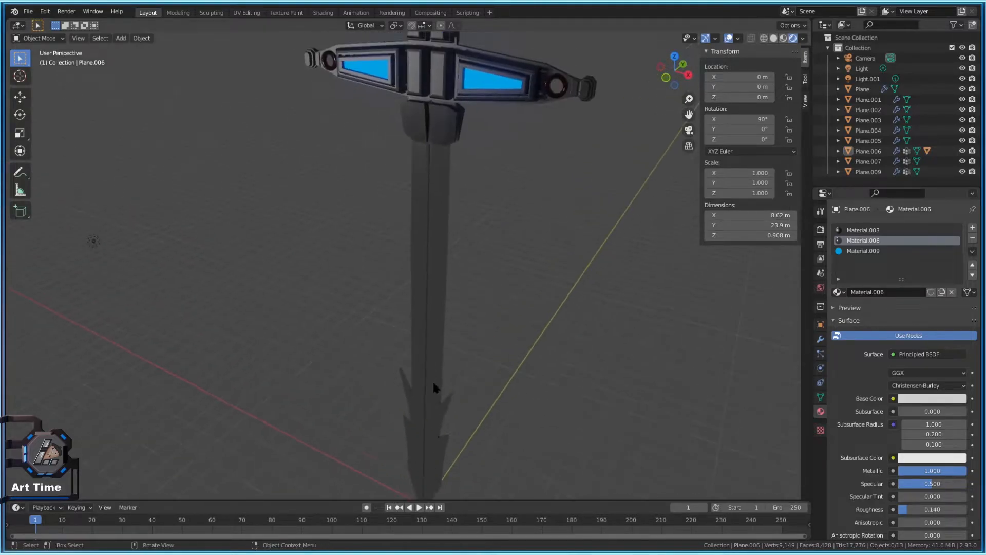
# Examine the upper blade below the guard in object mode and its mesh in edit mode
pyautogui.press('Tab')
pyautogui.scroll(-4, 435, 380)
pyautogui.scroll(8, 511, 184)
pyautogui.press('Tab')
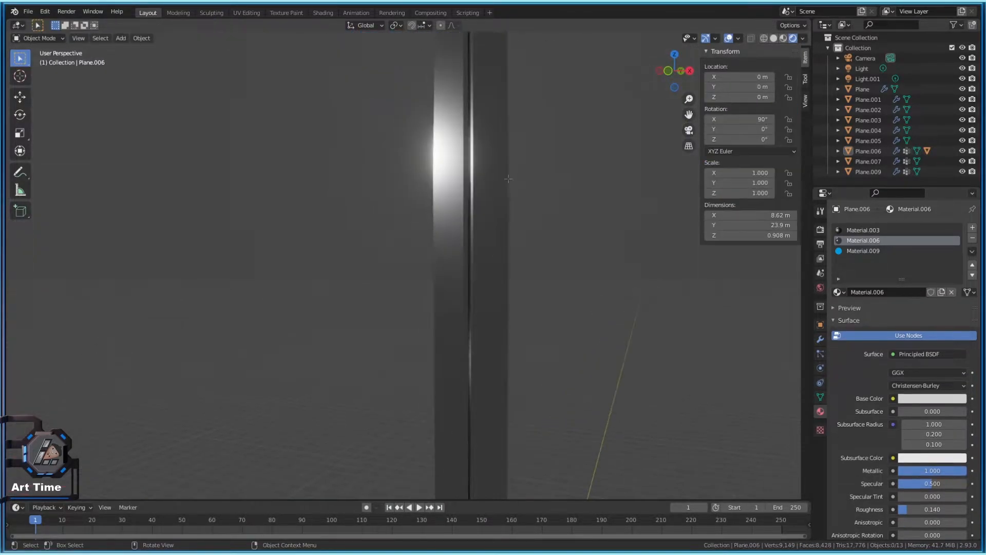
pyautogui.press('Tab')
pyautogui.scroll(-5, 402, 210)
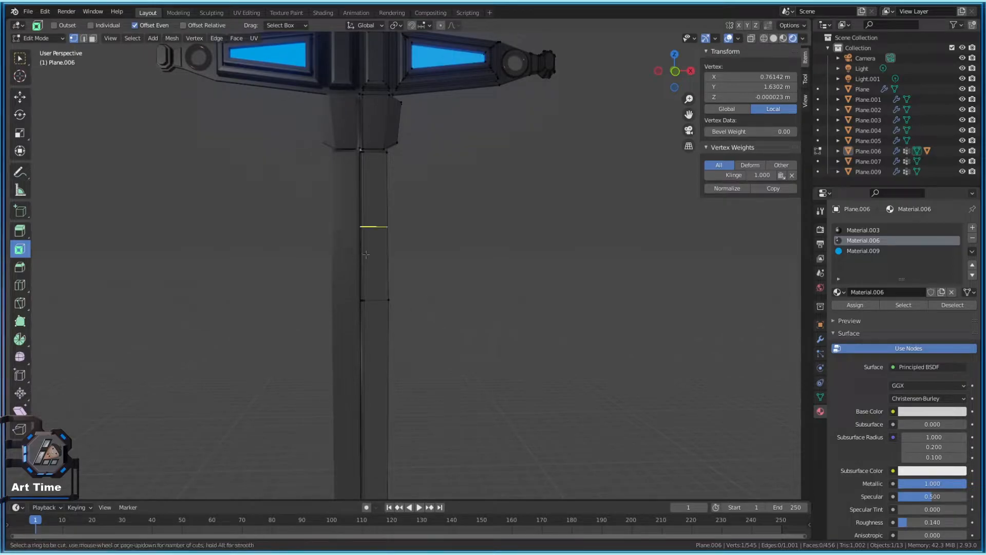
pyautogui.scroll(-3, 444, 256)
# Isolate the narrow outer side face of the upper blade by inverting the face selection and hiding everything else
pyautogui.moveTo(444, 255); pyautogui.dragTo(309, 252, button='middle')
pyautogui.scroll(6, 308, 252)
pyautogui.press('3')
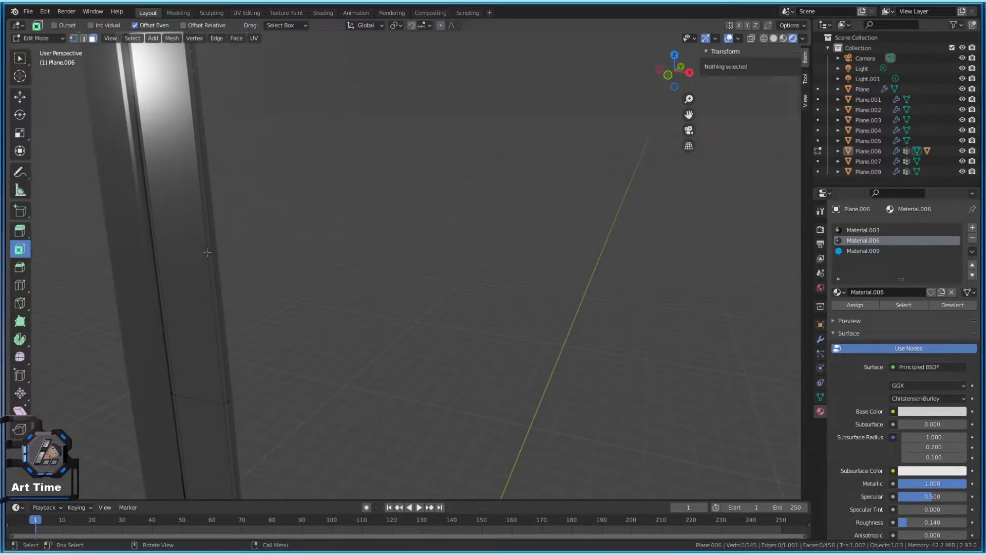
pyautogui.click(218, 252)
pyautogui.moveTo(200, 243); pyautogui.dragTo(221, 236, button='middle')
pyautogui.click(246, 221)
pyautogui.rightClick(179, 186)
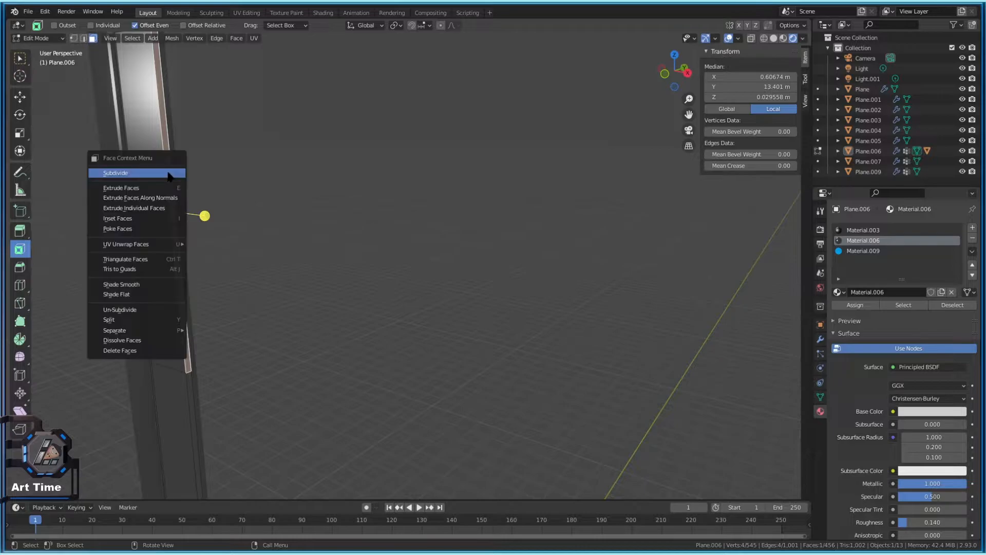
pyautogui.hotkey('ctrl', 'l')
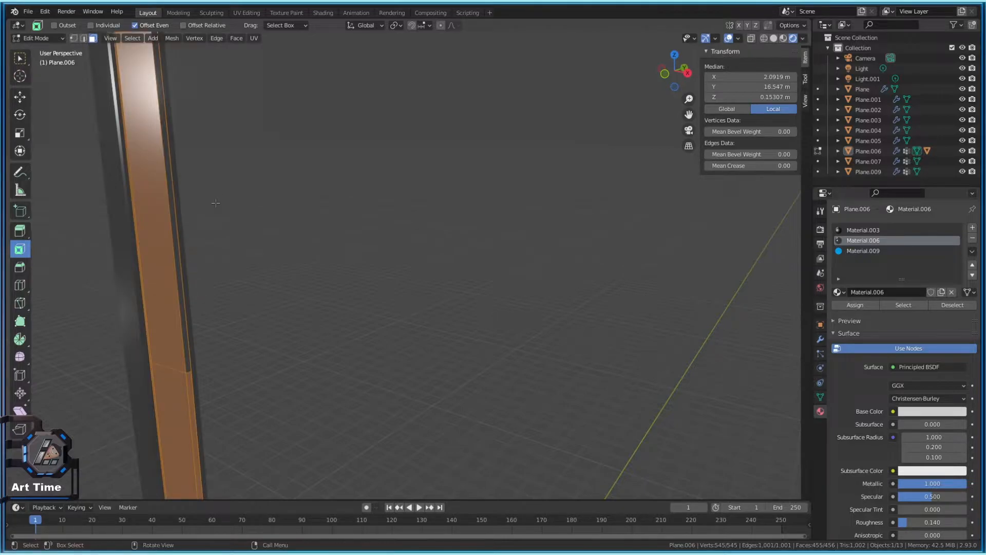
pyautogui.press('h')
# Cut the isolated side face into four equal sections with three centered loop cuts
pyautogui.click(174, 200)
pyautogui.moveTo(175, 200); pyautogui.dragTo(193, 220, button='middle')
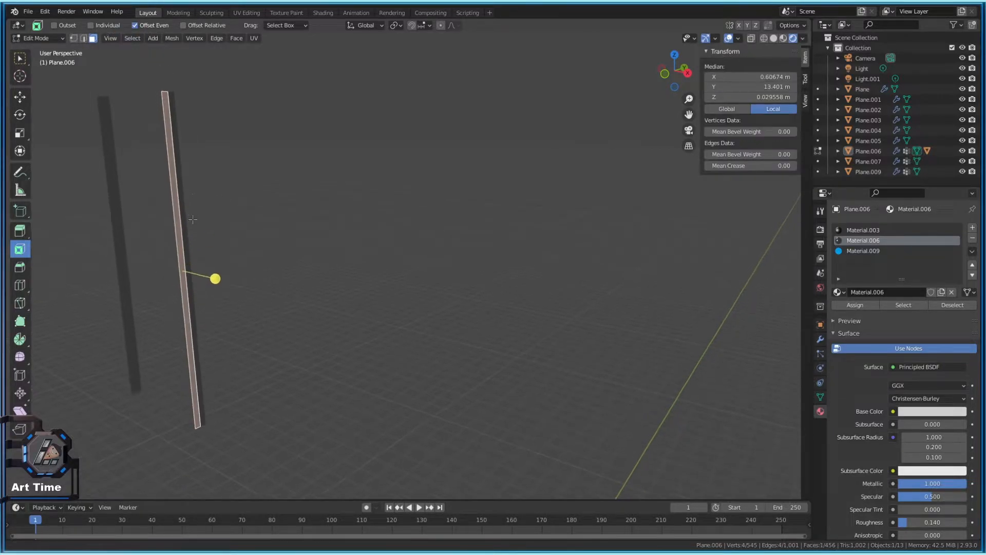
pyautogui.click(192, 254)
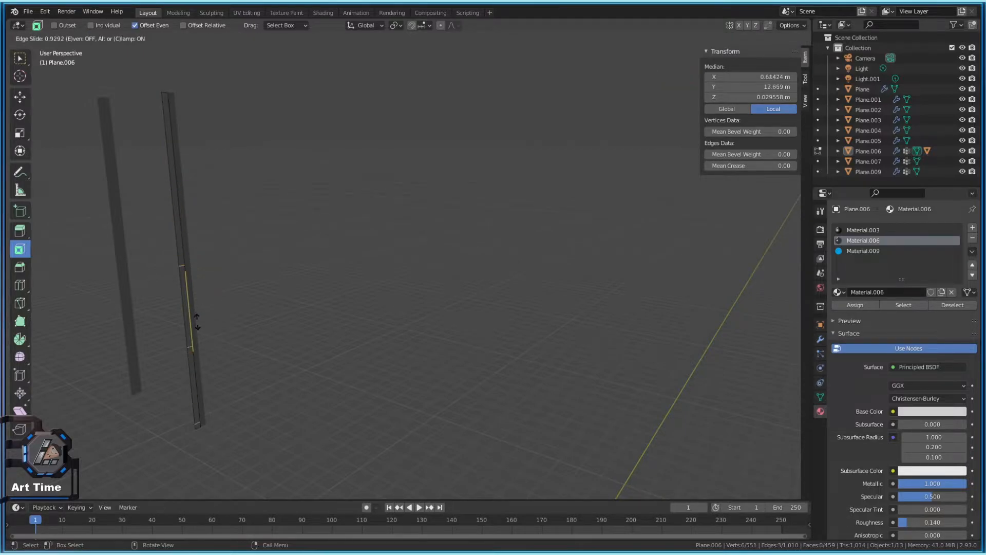
pyautogui.rightClick(199, 338)
pyautogui.click(351, 333)
# Reveal the hidden mesh and extrude the second section from the top of the side face about 0.77 m along global X
pyautogui.press('3')
pyautogui.click(188, 256)
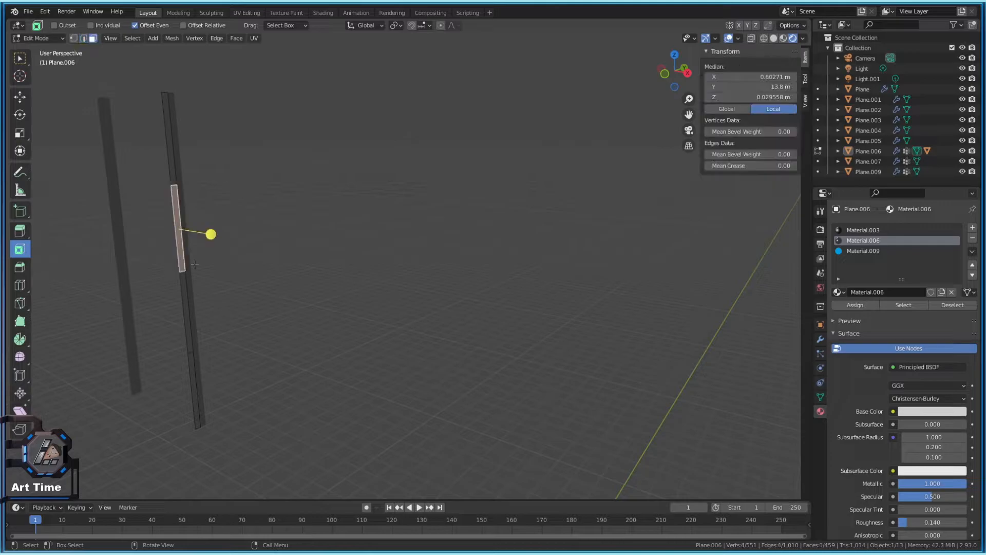
pyautogui.keyDown('shift'); pyautogui.moveTo(236, 281); pyautogui.dragTo(252, 255, button='middle'); pyautogui.keyUp('shift')
pyautogui.press('e')
pyautogui.press('x')
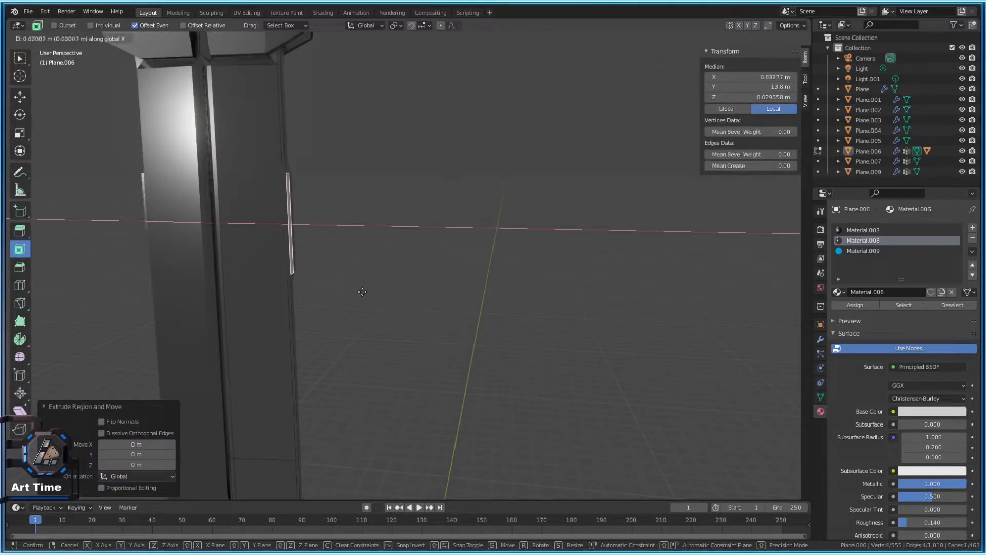
pyautogui.click(432, 300)
pyautogui.moveTo(432, 300); pyautogui.dragTo(175, 325, button='middle')
pyautogui.click(175, 325)
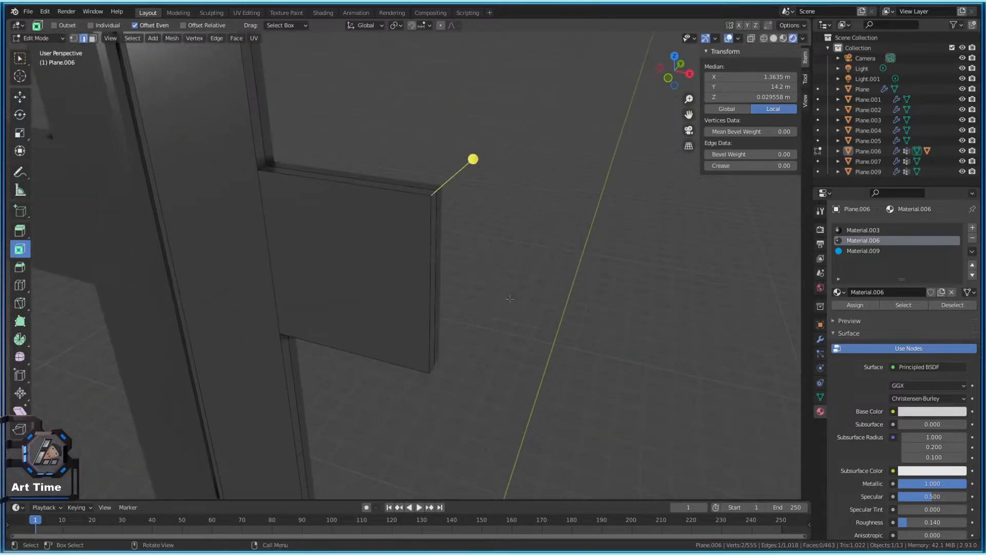
pyautogui.press('KP_1')
pyautogui.scroll(-3, 508, 287)
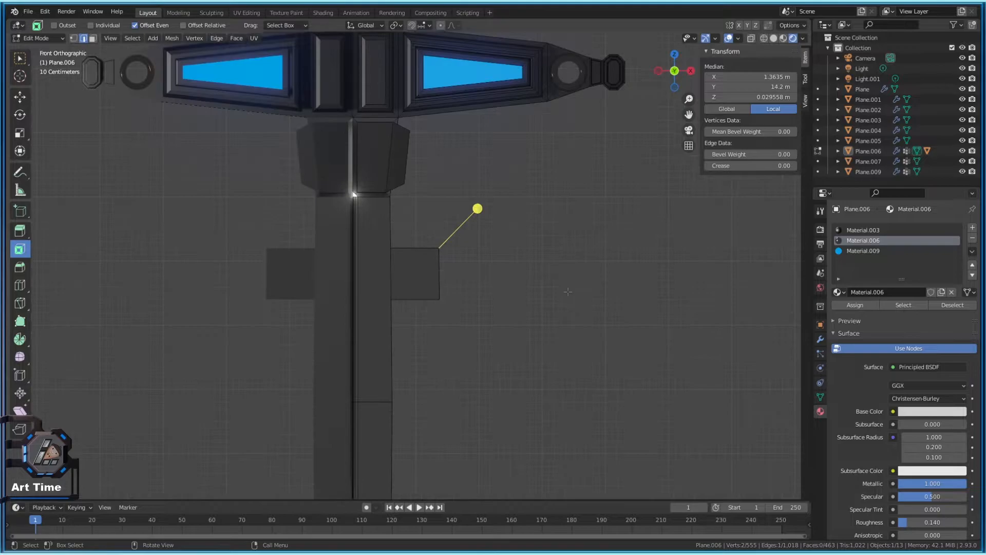
pyautogui.press('g')
pyautogui.press('z')
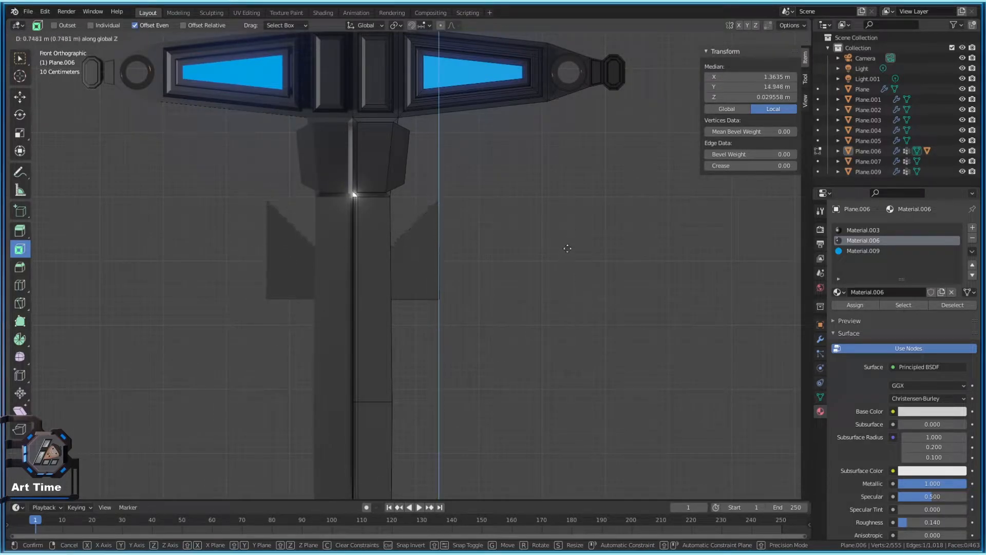
pyautogui.rightClick(567, 245)
# Try moving the extruded block's lower outer edge inward along global X, and undo the move
pyautogui.scroll(2, 554, 262)
pyautogui.moveTo(480, 356); pyautogui.dragTo(370, 411, button='middle')
pyautogui.press('g')
pyautogui.press('x')
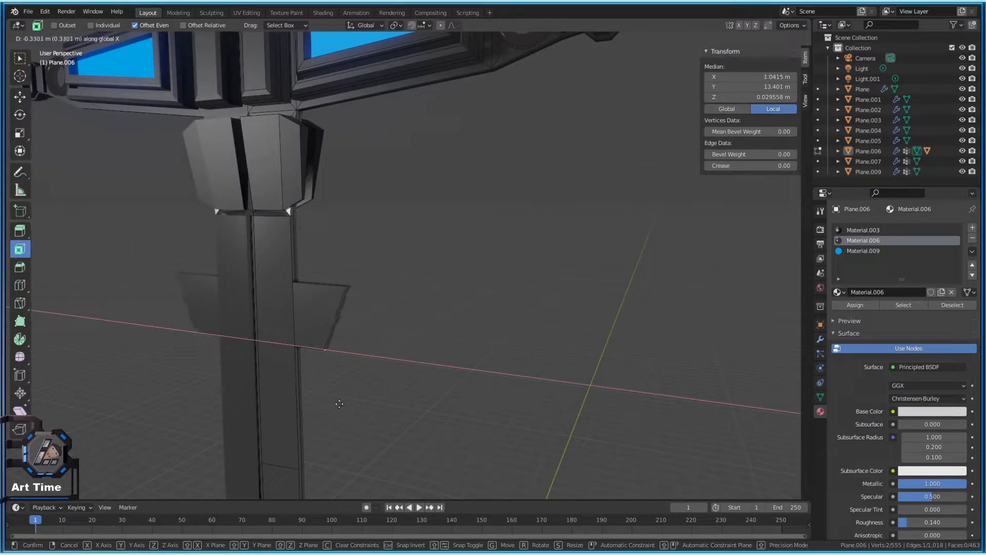
pyautogui.press('Escape')
pyautogui.moveTo(385, 396); pyautogui.dragTo(390, 405, button='middle')
pyautogui.press('g')
pyautogui.press('x')
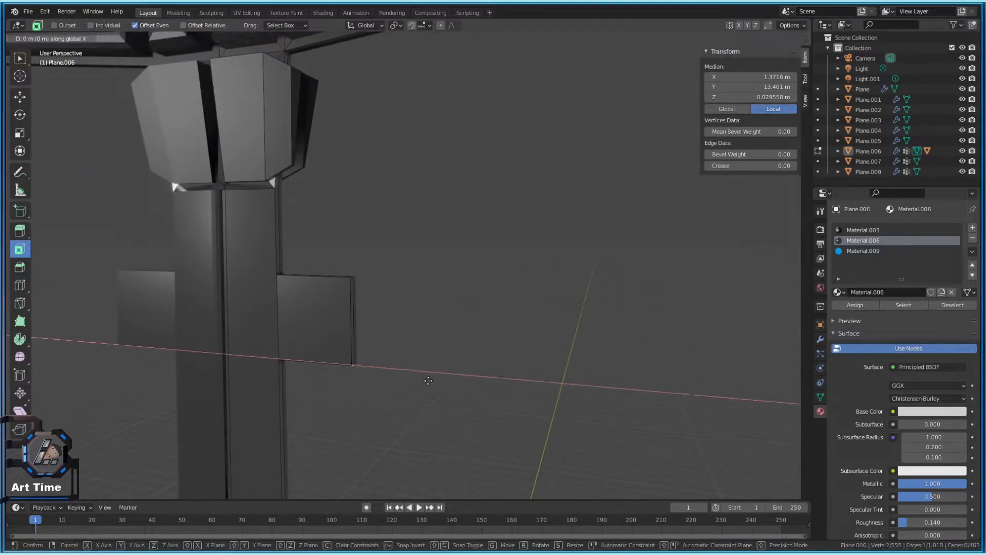
pyautogui.click(369, 356)
pyautogui.moveTo(369, 356); pyautogui.dragTo(332, 360, button='middle')
pyautogui.scroll(5, 430, 346)
pyautogui.hotkey('ctrl', 'z')
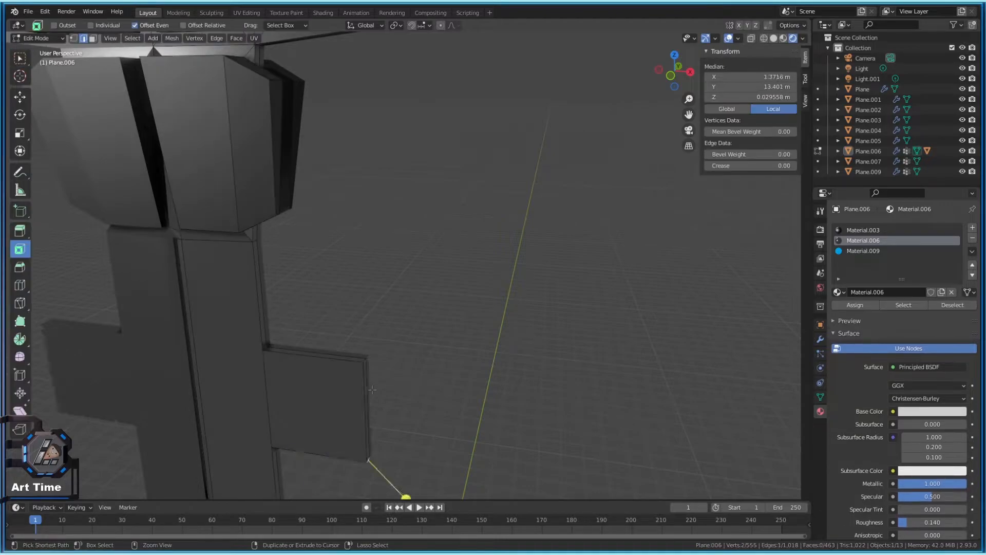
# Move the extruded block's outer end face about 0.76 m further out along global X
pyautogui.press('3')
pyautogui.click(365, 388)
pyautogui.press('g')
pyautogui.press('x')
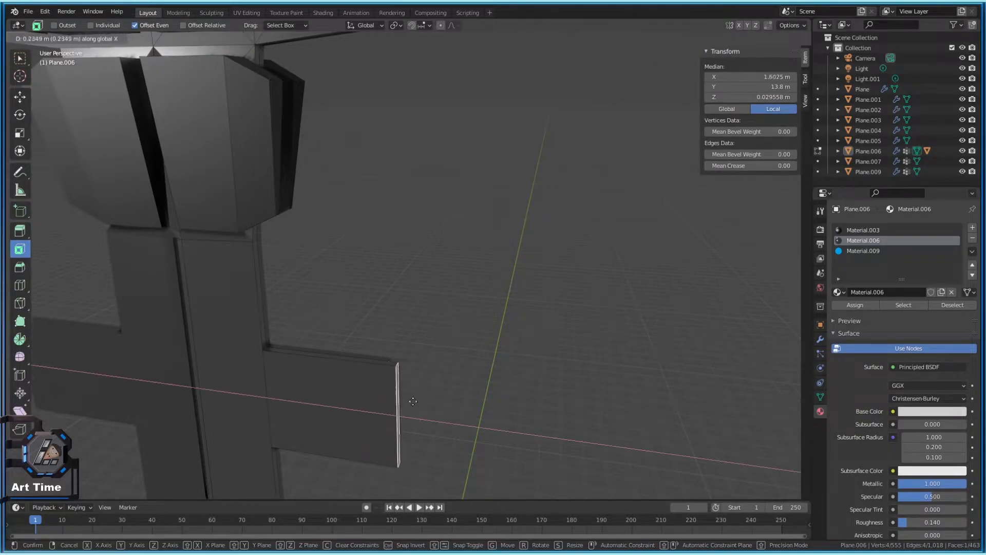
pyautogui.click(471, 406)
pyautogui.moveTo(471, 406); pyautogui.dragTo(473, 360, button='middle')
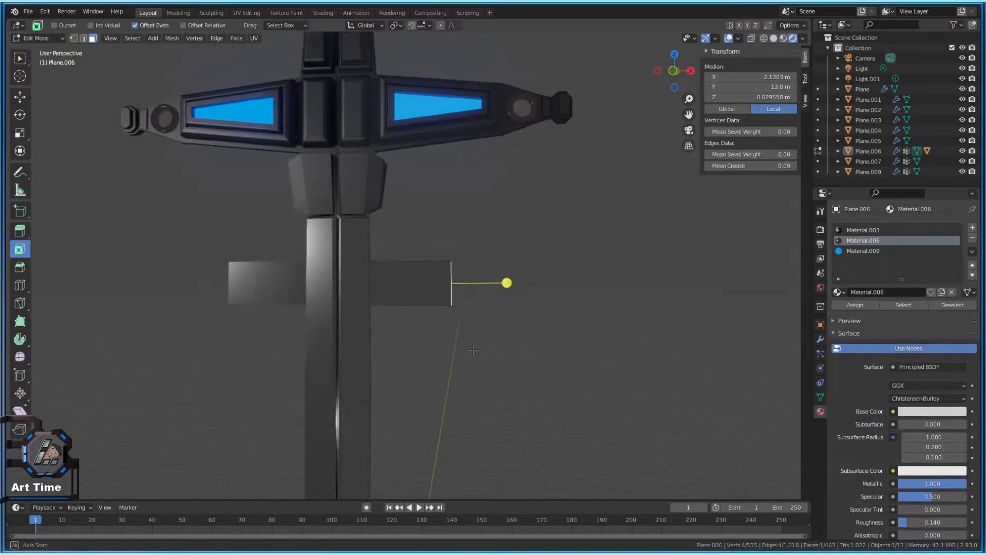
# Raise the block's end face about 1.3 m along global Z, review the whole sword, and undo the raise
pyautogui.press('g')
pyautogui.press('z')
pyautogui.click(473, 360)
pyautogui.press('Tab')
pyautogui.scroll(-5, 471, 375)
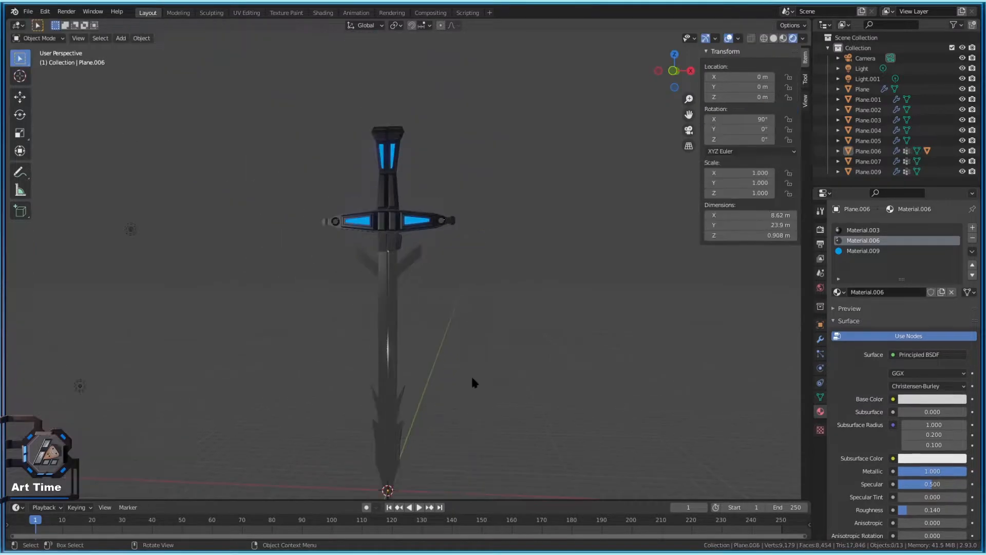
pyautogui.scroll(3, 443, 347)
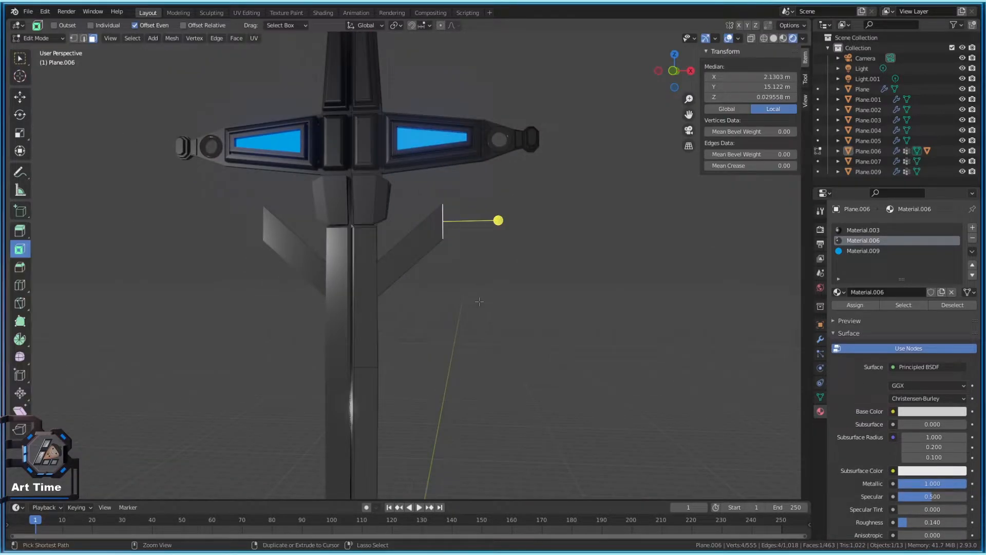
pyautogui.click(498, 280)
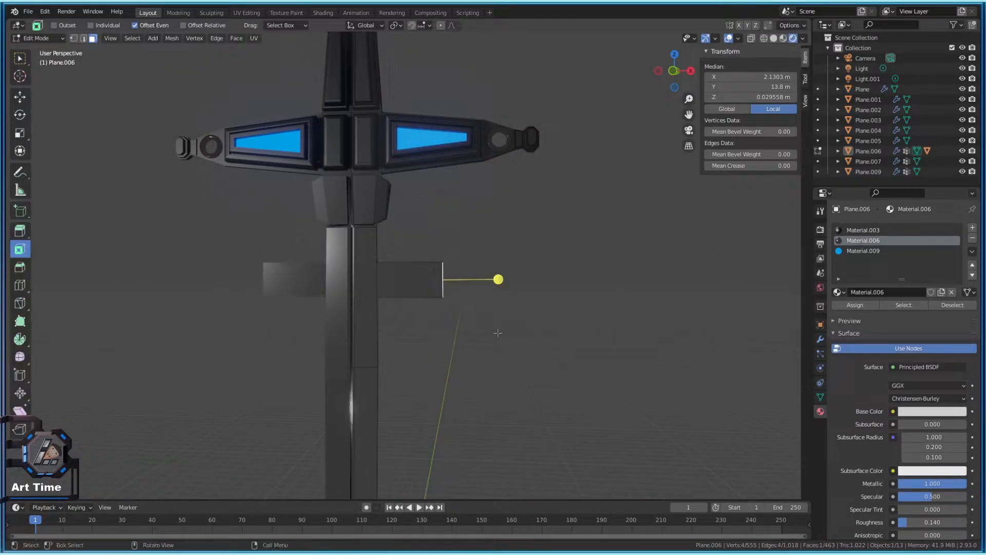
# Move the block's outer end face about 1.05 m back toward the blade along global X
pyautogui.press('g')
pyautogui.press('x')
pyautogui.click(452, 280)
# Raise the shortened block's end face about 0.52 m along global Z to slant it toward the guard
pyautogui.press('g')
pyautogui.press('z')
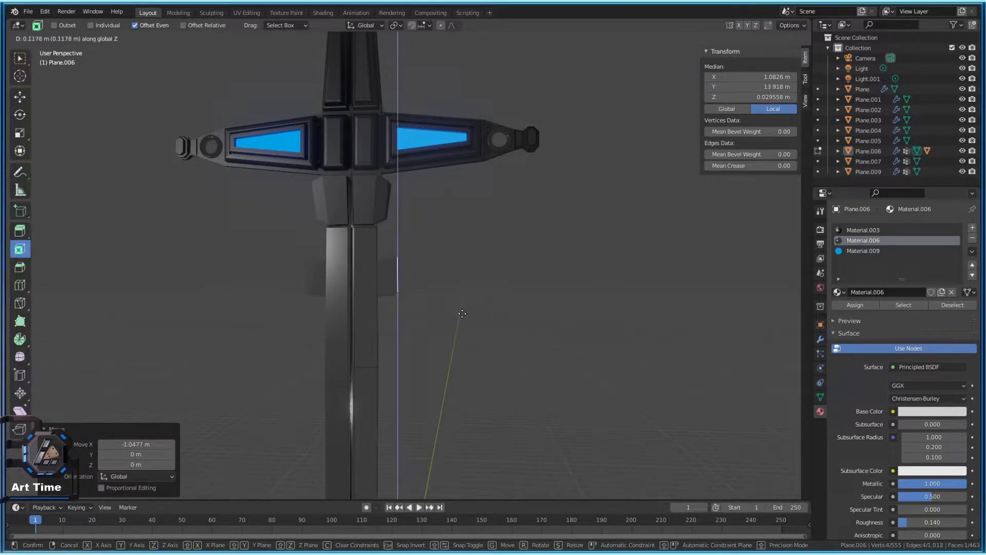
pyautogui.rightClick(460, 304)
pyautogui.moveTo(459, 304); pyautogui.dragTo(477, 314, button='middle')
pyautogui.press('e')
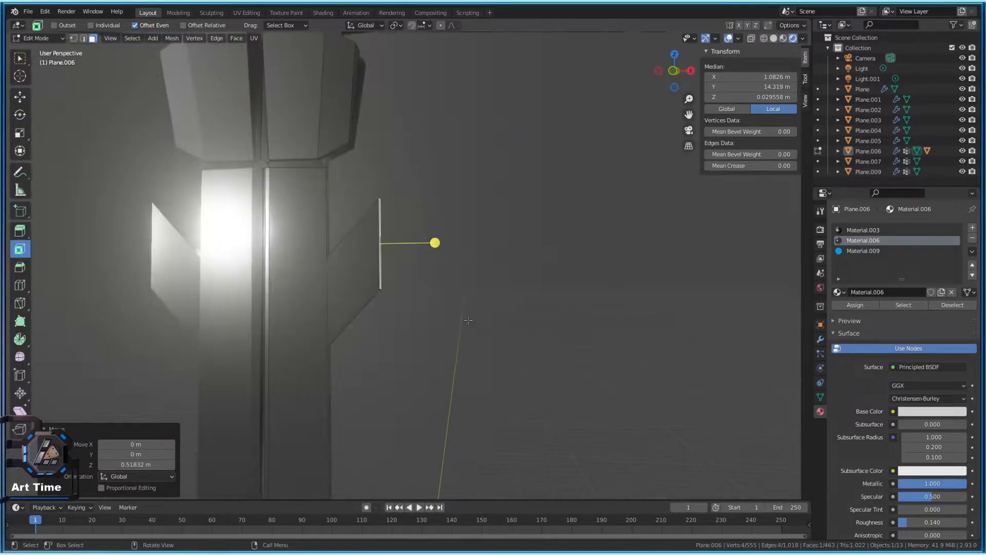
# Extrude the side block's end face about 0.19 m outward, try raising it along global Z, and review the sword
pyautogui.click(494, 324)
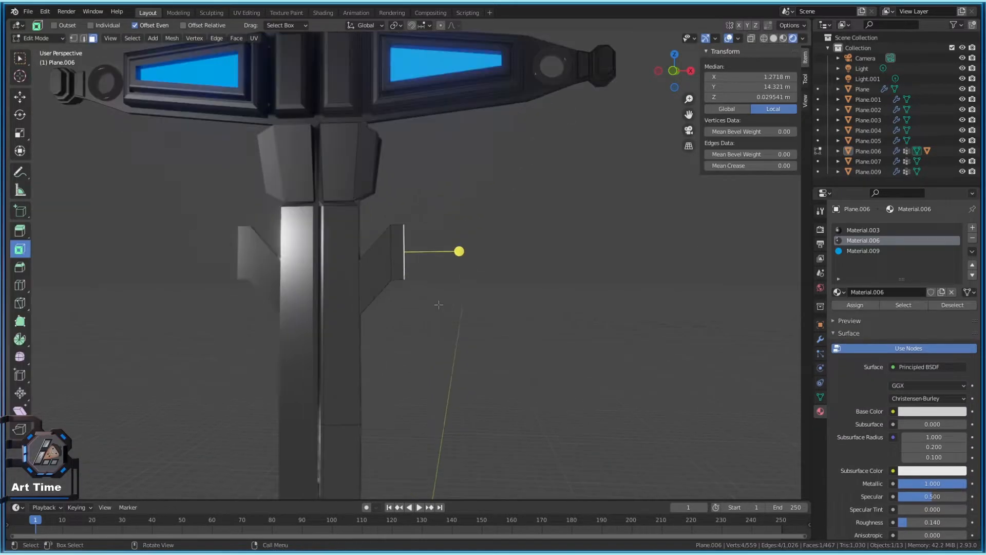
pyautogui.press('g')
pyautogui.press('z')
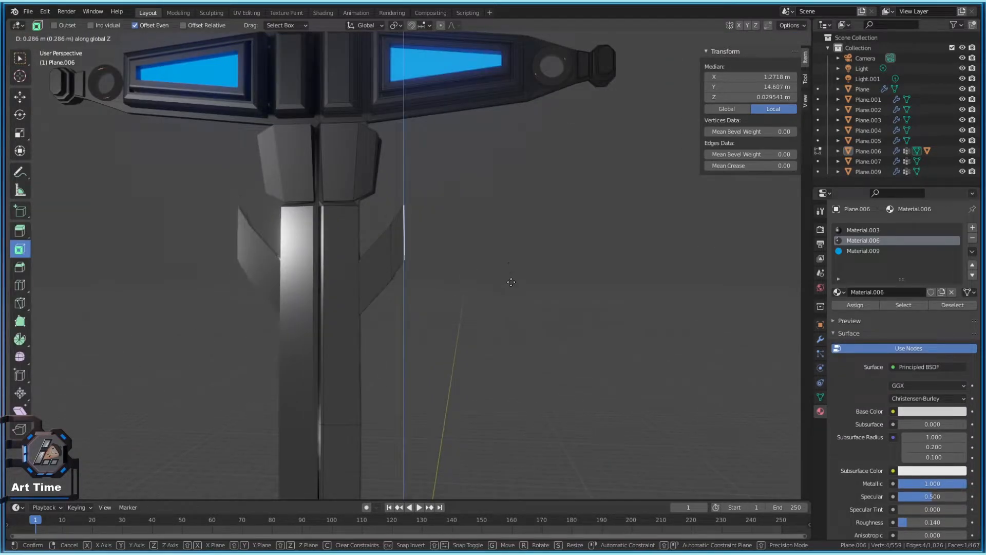
pyautogui.click(506, 240)
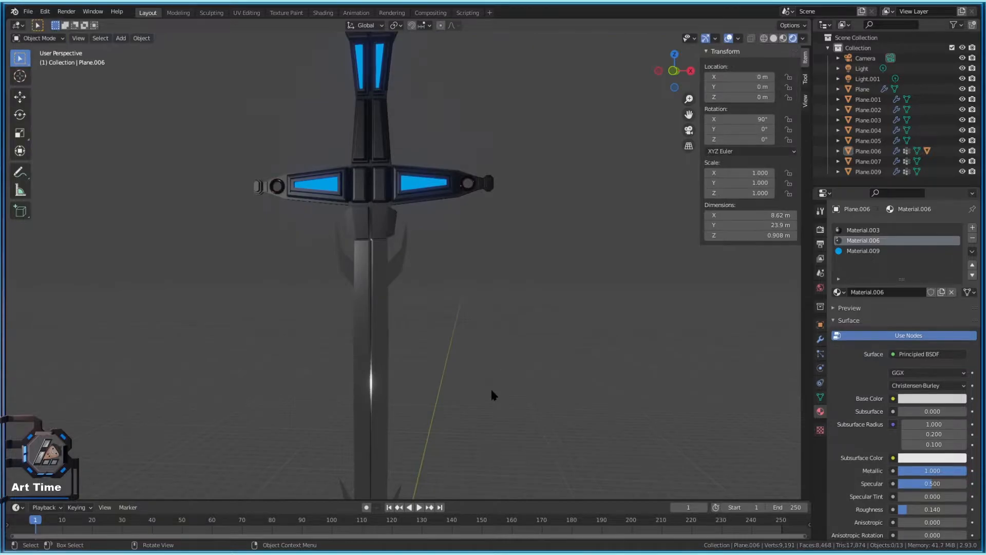
pyautogui.moveTo(491, 391); pyautogui.dragTo(442, 365, button='middle')
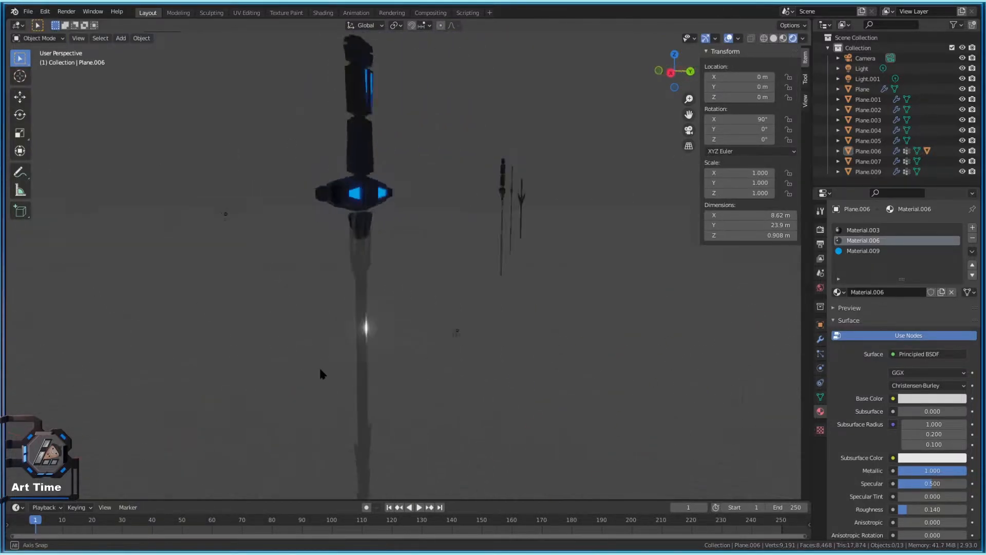
pyautogui.moveTo(319, 366); pyautogui.dragTo(384, 357, button='middle')
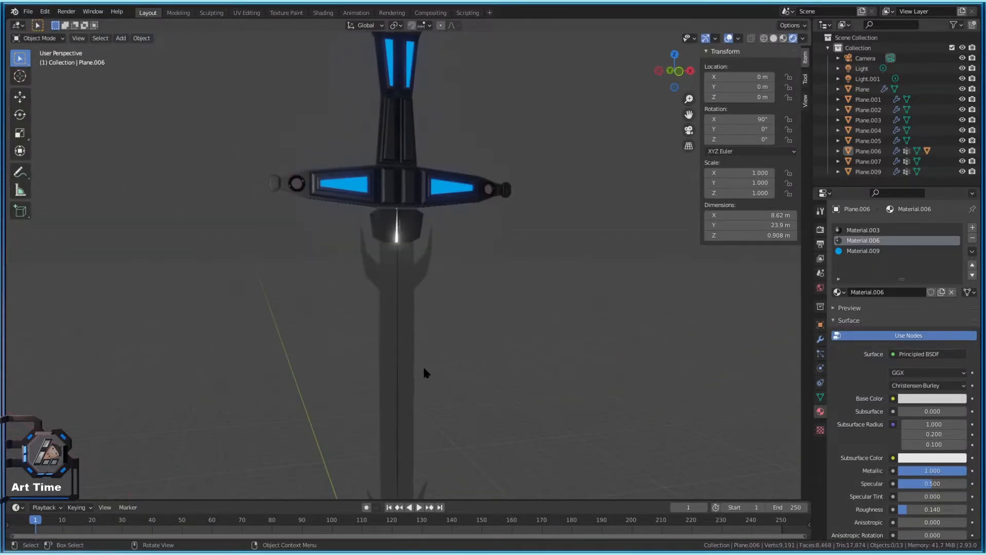
pyautogui.moveTo(423, 365); pyautogui.dragTo(495, 364, button='middle')
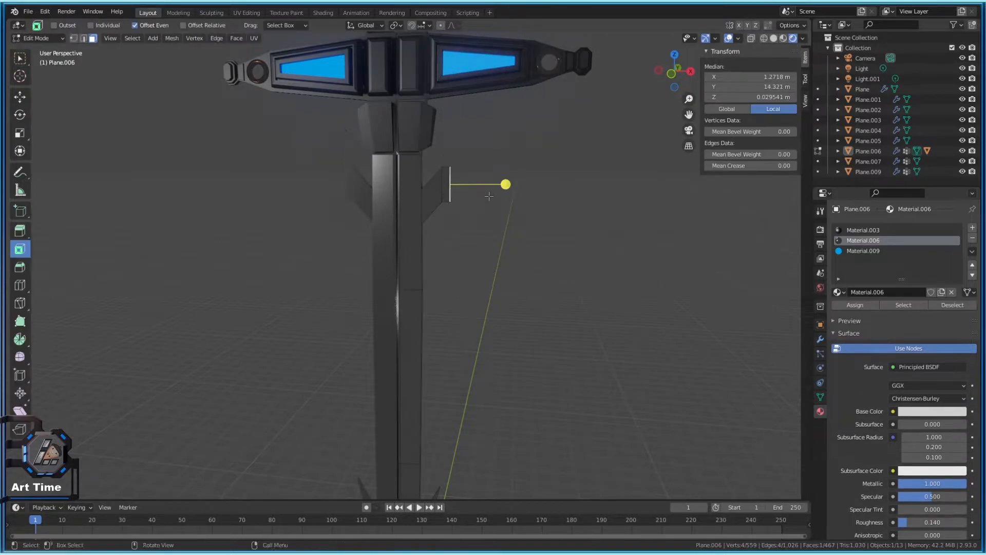
# Raise the new end face about 0.9 m along global Z to bend the side spike up toward the guard
pyautogui.press('g')
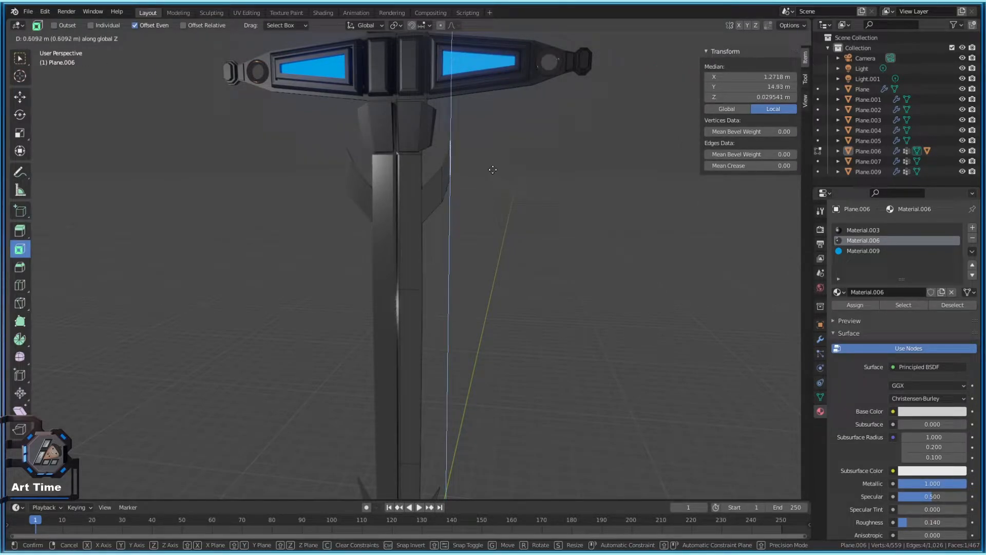
pyautogui.click(492, 157)
pyautogui.press('Tab')
pyautogui.press('Tab')
pyautogui.press('Tab')
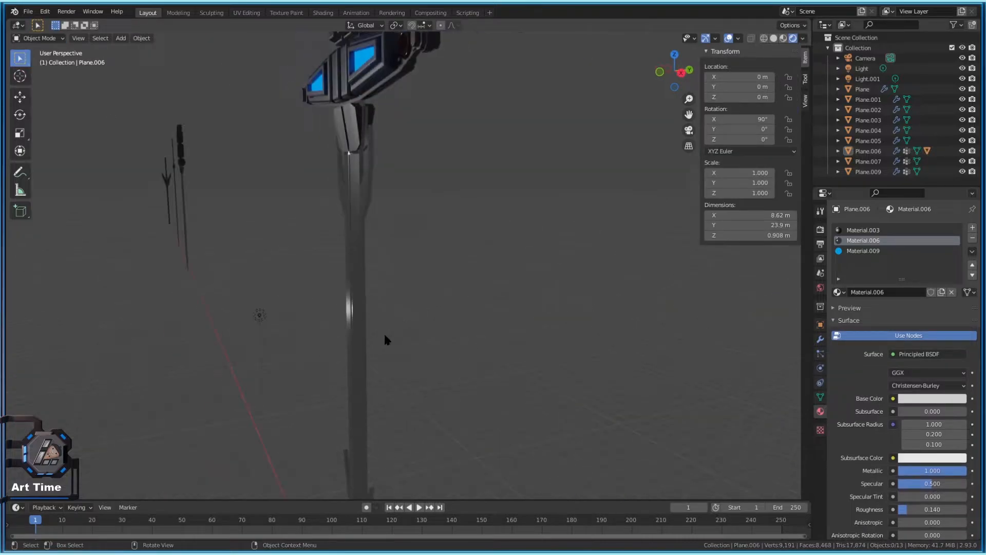
# Add one centred loop cut across the long blade section below the upper side spikes
pyautogui.press('Tab')
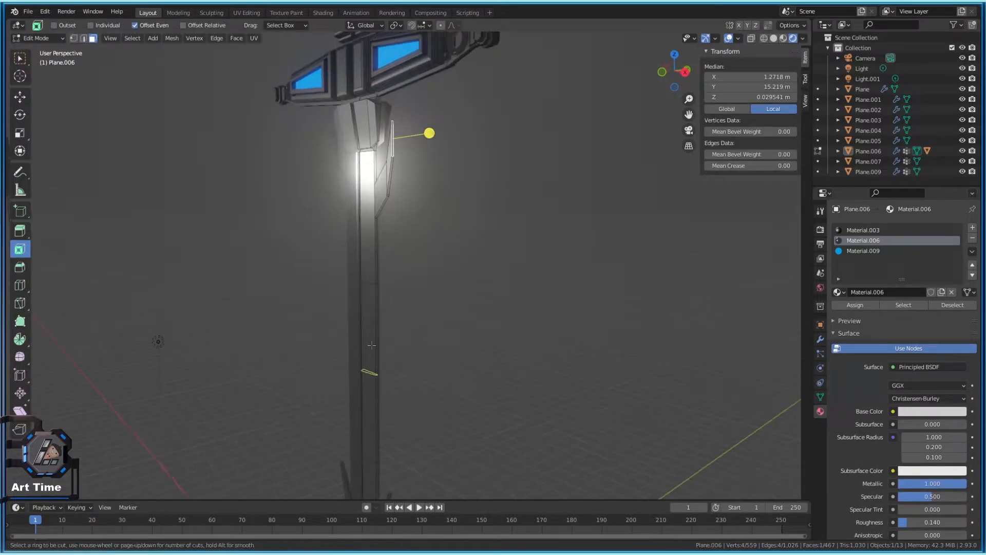
pyautogui.click(372, 345)
pyautogui.click(372, 345)
pyautogui.scroll(5, 275, 411)
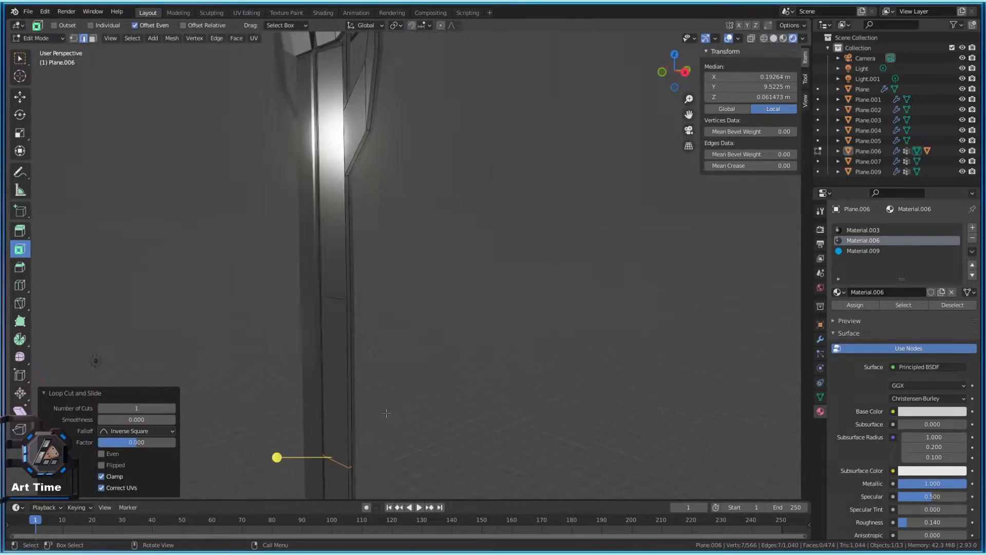
# Extrude the blade's narrow side face just above the new loop and move it about 0.97 m outward along global X
pyautogui.click(324, 290)
pyautogui.click(324, 290)
pyautogui.moveTo(324, 291); pyautogui.dragTo(453, 289, button='middle')
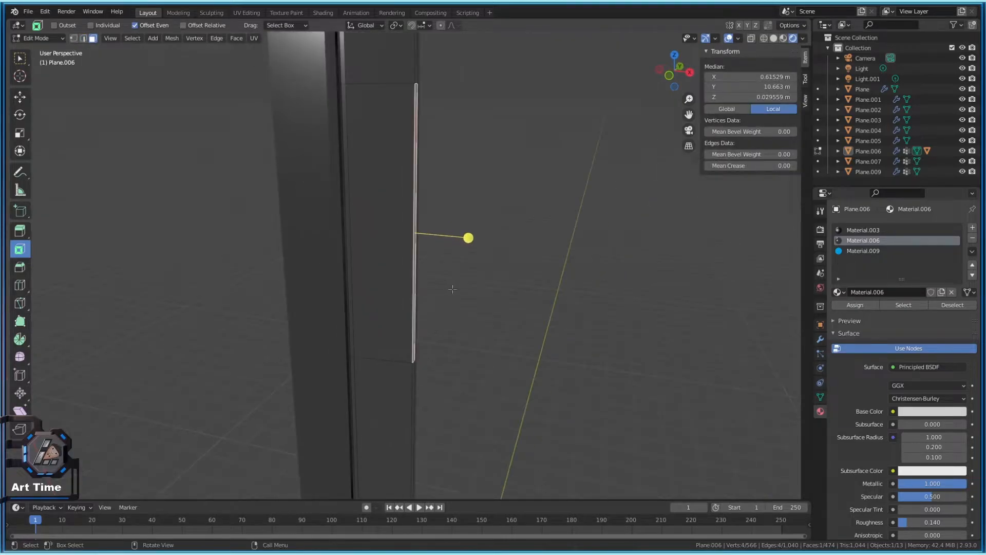
pyautogui.press('e')
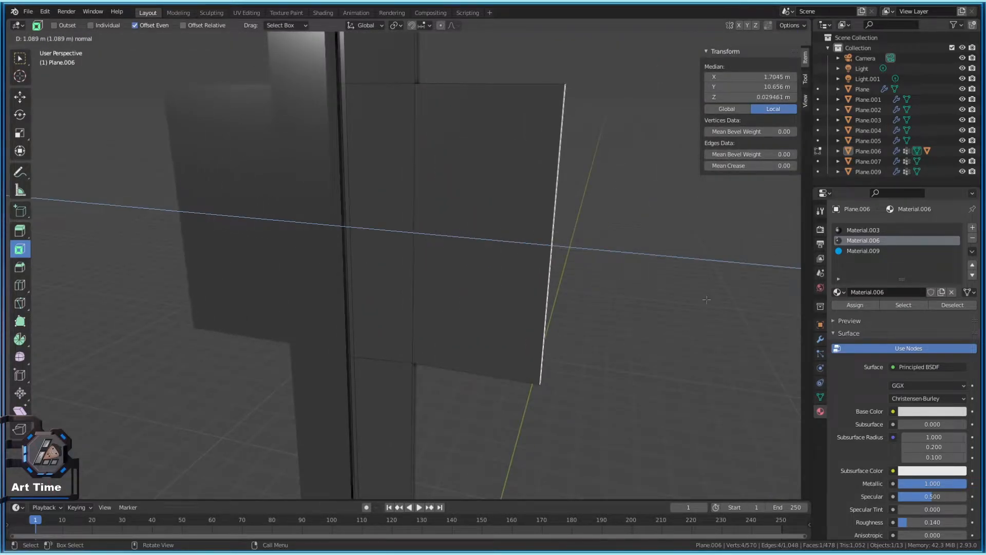
pyautogui.rightClick(600, 280)
pyautogui.press('g')
pyautogui.press('x')
pyautogui.click(539, 184)
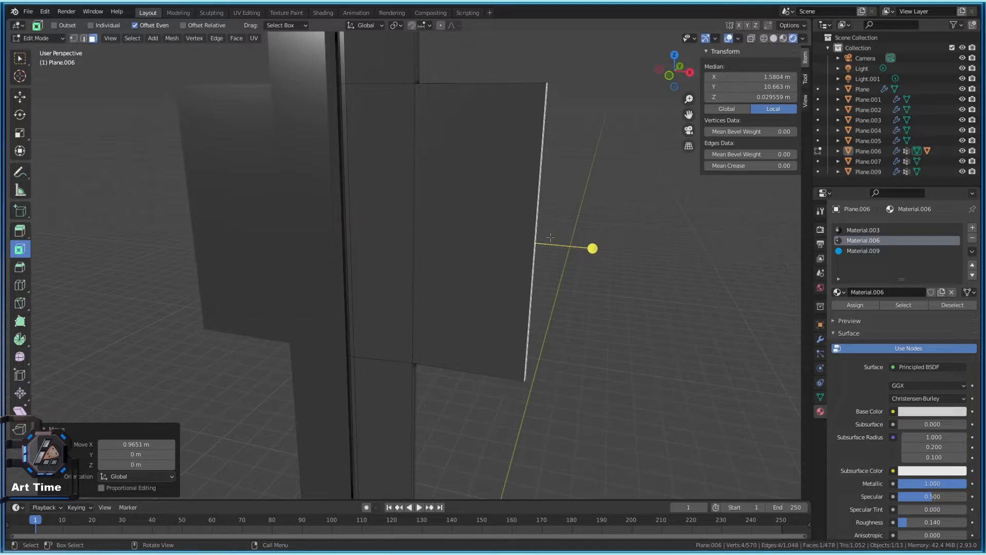
# Raise the upper outer edge of the extruded block about 0.71 m along global Z
pyautogui.press('2')
pyautogui.moveTo(539, 183); pyautogui.dragTo(330, 226, button='middle')
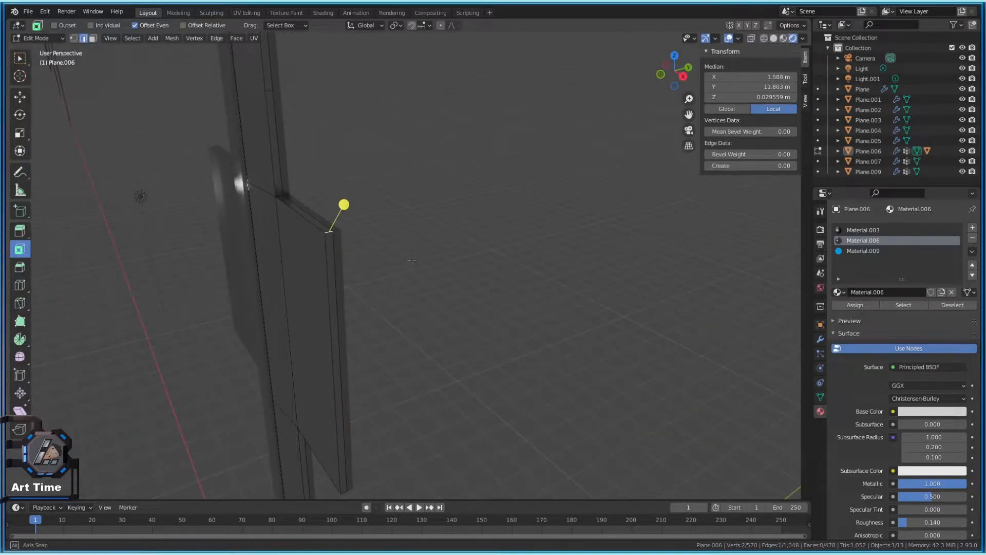
pyautogui.moveTo(412, 260); pyautogui.dragTo(416, 255, button='middle')
pyautogui.press('g')
pyautogui.press('z')
pyautogui.click(437, 133)
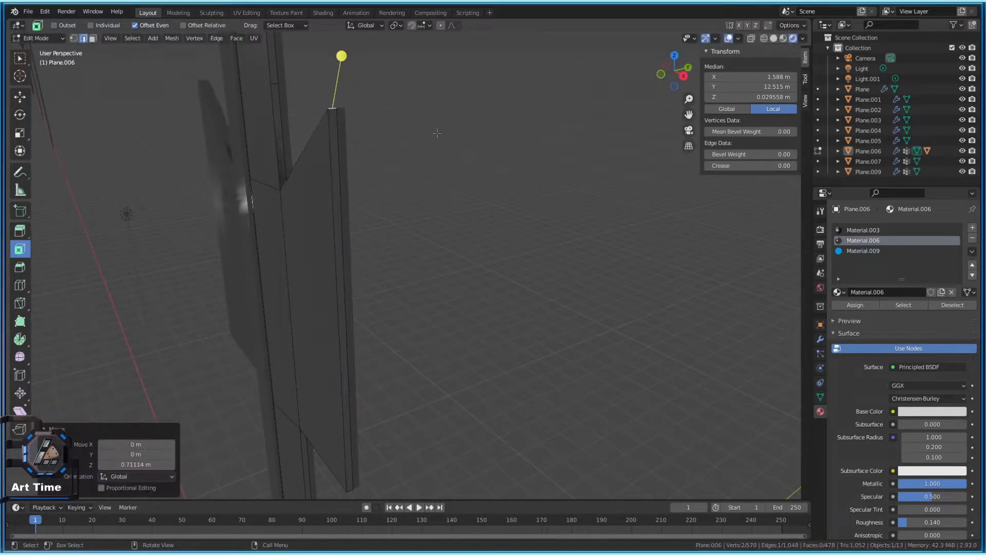
# Raise the block's lower outer edge about 2.42 m along global Z to shape an upward-pointing spike
pyautogui.moveTo(437, 133); pyautogui.dragTo(390, 357, button='middle')
pyautogui.press('Tab')
pyautogui.press('Tab')
pyautogui.click(379, 378)
pyautogui.press('g')
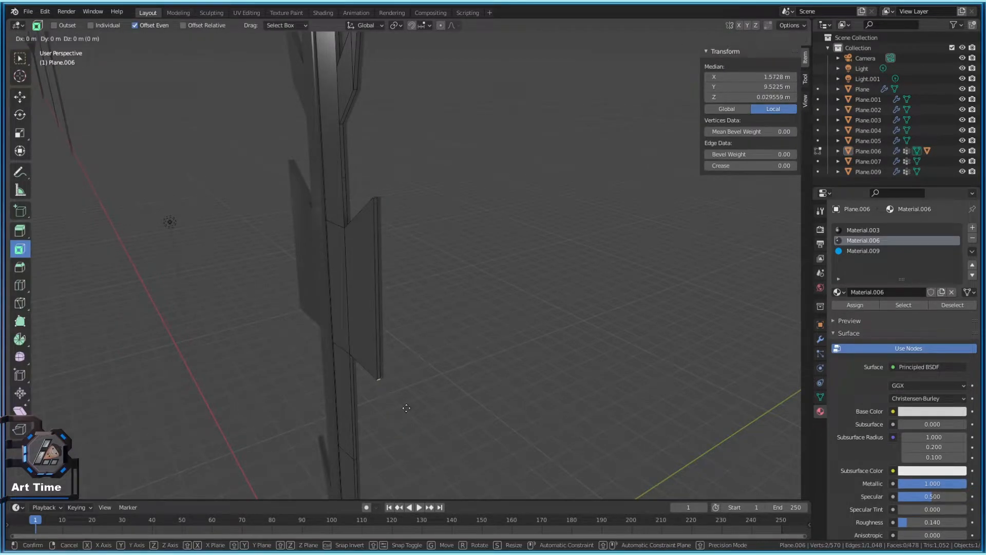
pyautogui.press('z')
pyautogui.click(406, 262)
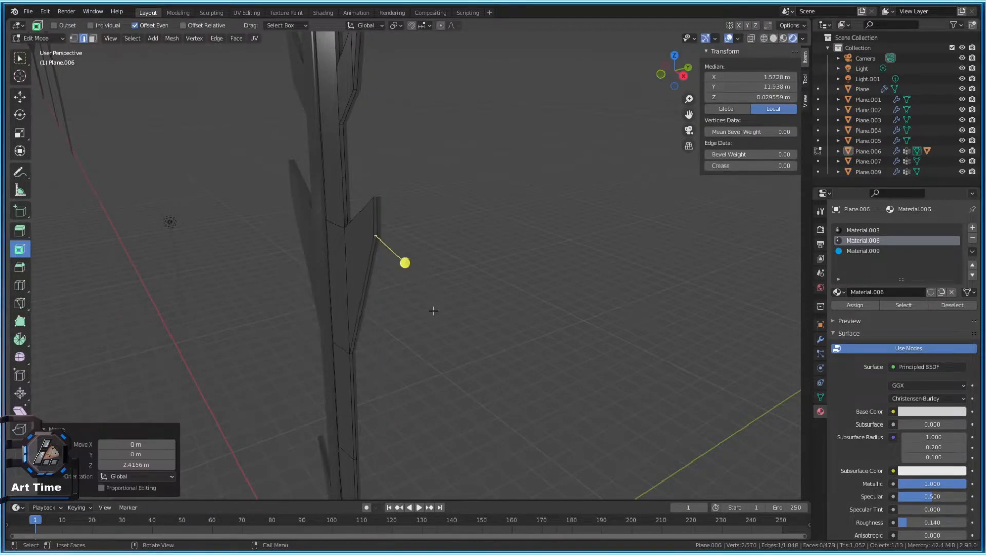
# Examine the new mid-blade spikes together with the guard and the lower spikes
pyautogui.press('Tab')
pyautogui.scroll(-6, 406, 293)
pyautogui.moveTo(441, 280); pyautogui.dragTo(519, 284, button='middle')
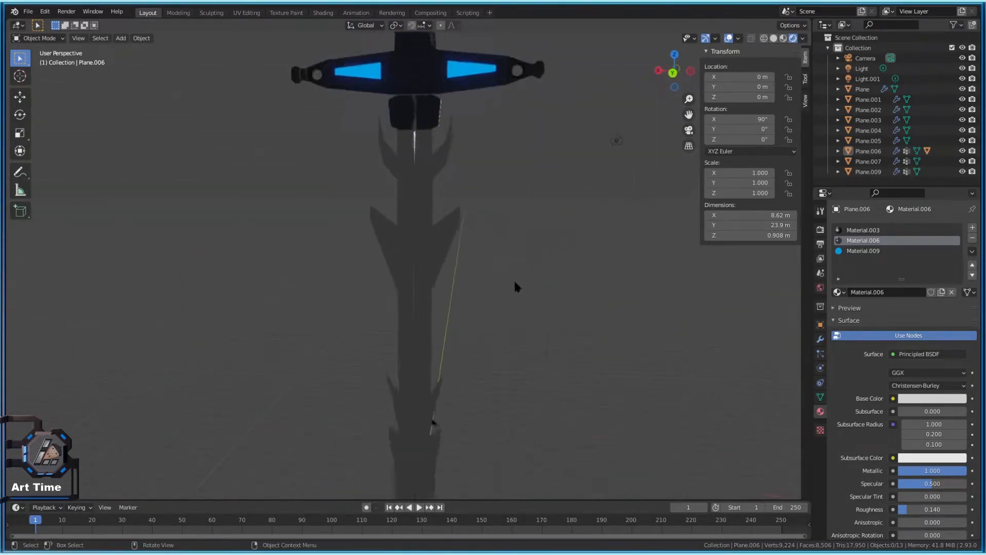
pyautogui.scroll(3, 539, 293)
pyautogui.press('Tab')
pyautogui.moveTo(607, 328); pyautogui.dragTo(375, 318, button='middle')
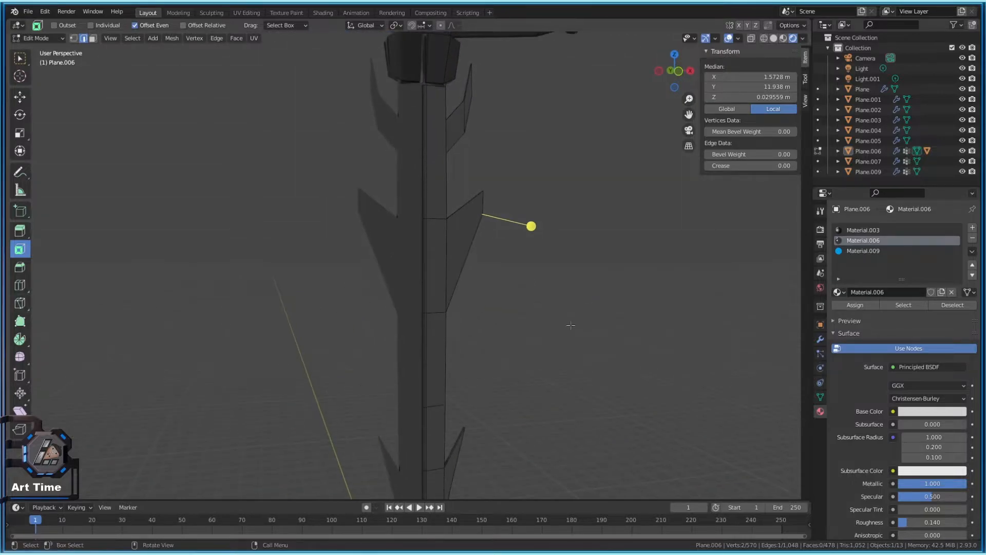
pyautogui.scroll(-5, 519, 329)
pyautogui.scroll(2, 502, 327)
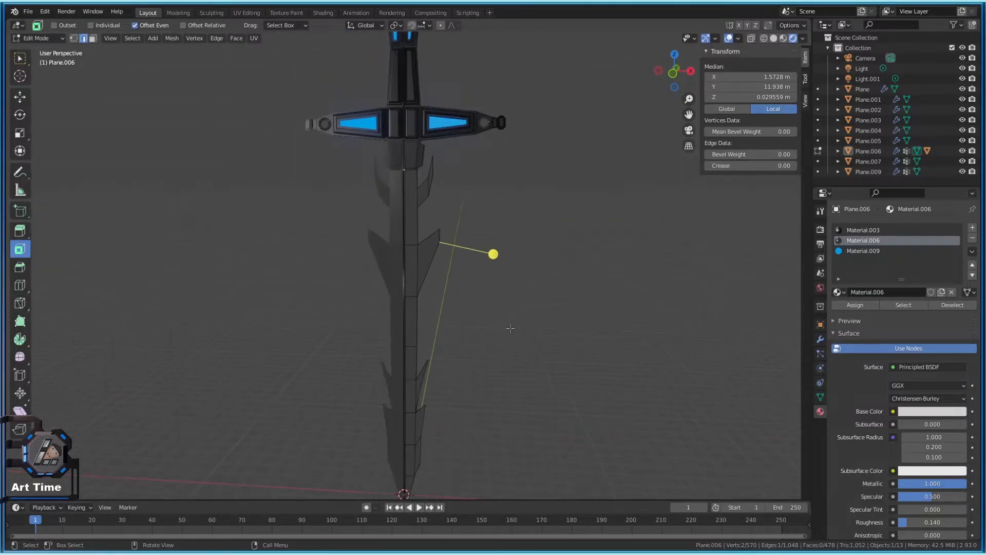
# Try to pull the mid-blade spike's outer vertices toward the blade along global X
pyautogui.press('g')
pyautogui.press('x')
pyautogui.rightClick(512, 327)
pyautogui.scroll(2, 529, 334)
pyautogui.press('g')
pyautogui.press('x')
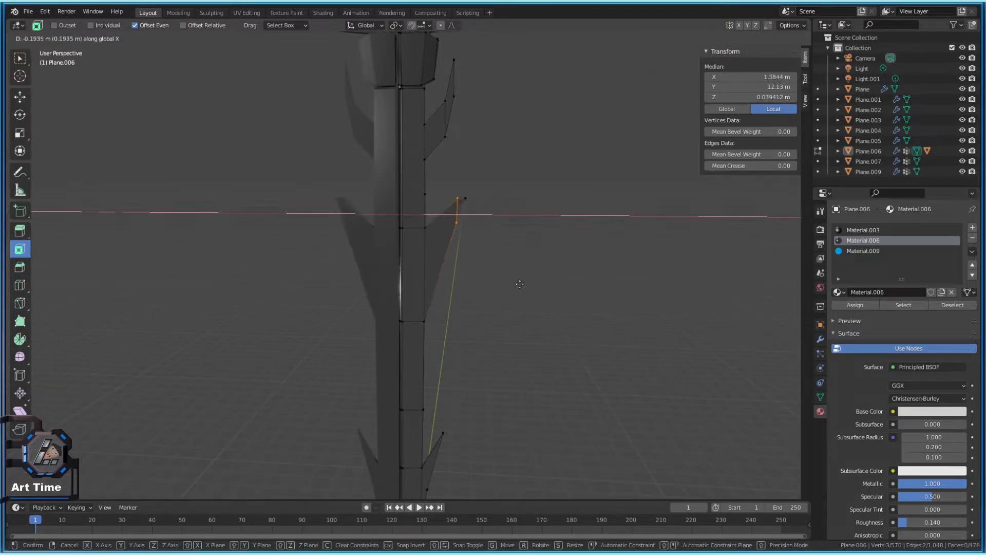
pyautogui.click(515, 283)
# Move the spike's end face about 0.63 m toward the blade along global X, review the sword, and undo the move
pyautogui.scroll(2, 515, 283)
pyautogui.press('3')
pyautogui.moveTo(545, 273)
pyautogui.mouseDown(button='middle')
pyautogui.moveTo(434, 255)
pyautogui.moveTo(480, 278)
pyautogui.moveTo(541, 260)
pyautogui.mouseUp(button='middle')
pyautogui.click(377, 204)
pyautogui.press('g')
pyautogui.press('z')
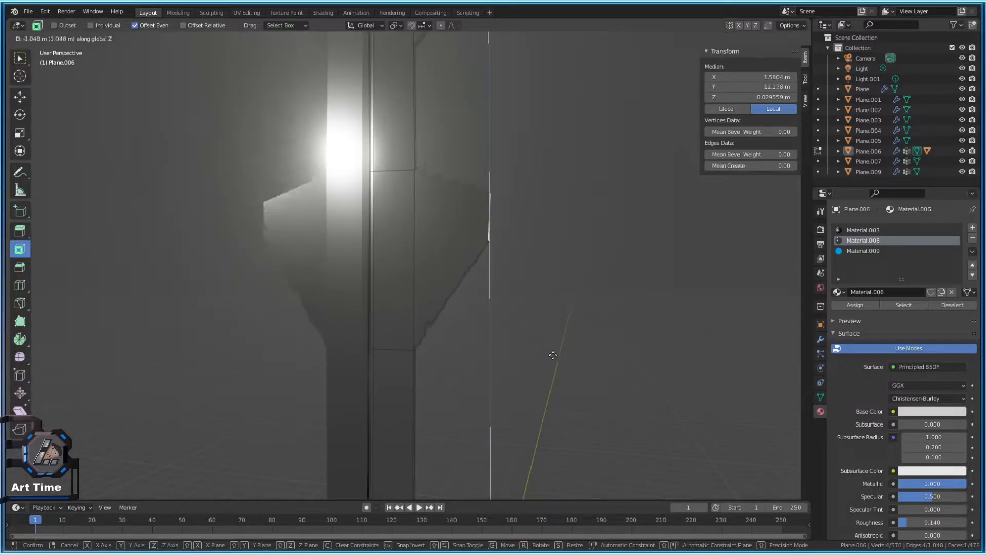
pyautogui.press('x')
pyautogui.click(526, 288)
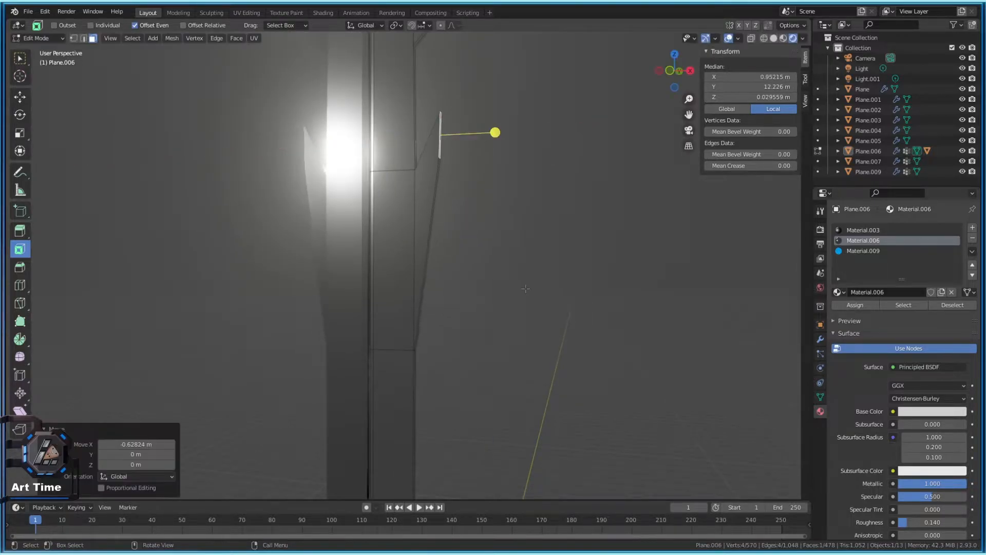
pyautogui.scroll(-6, 484, 296)
pyautogui.hotkey('ctrl', 'z')
pyautogui.scroll(2, 485, 323)
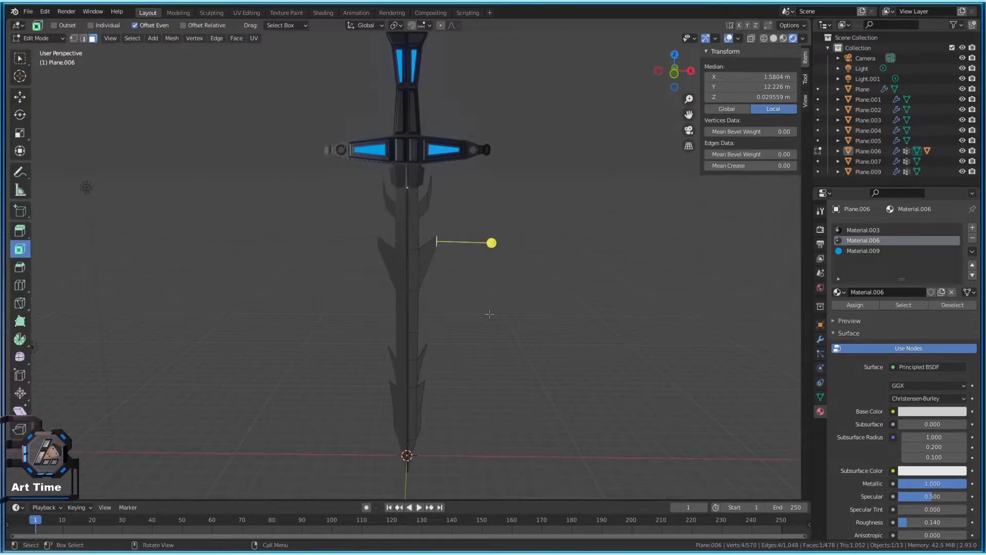
# Dissolve the vertices of the mid-blade spike's end face, undo the removal, and clear the selection
pyautogui.press('x')
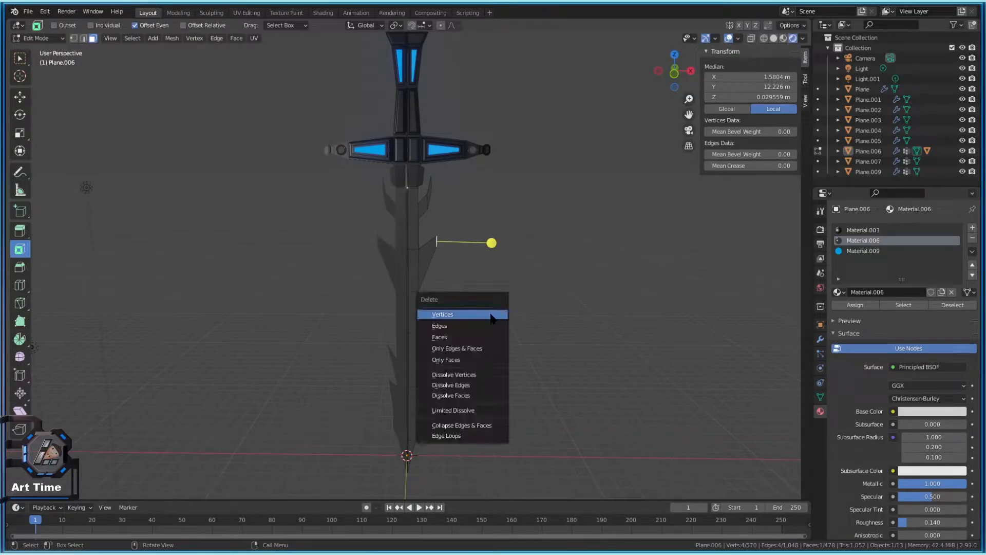
pyautogui.click(491, 372)
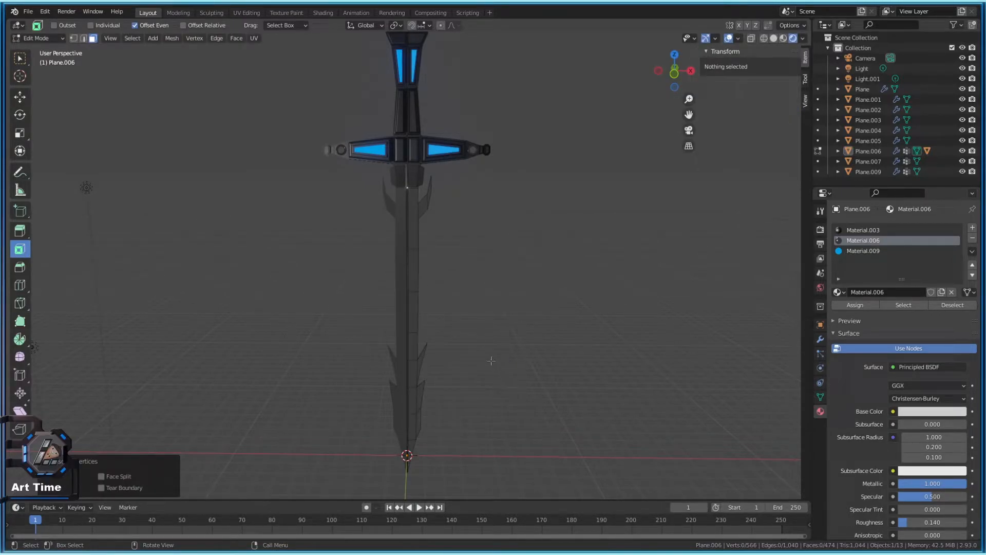
pyautogui.hotkey('ctrl', 'z')
pyautogui.click(492, 346)
# Examine the mid-blade spikes up close, the whole sword's silhouette, and the lower blade section
pyautogui.scroll(4, 488, 323)
pyautogui.moveTo(489, 280); pyautogui.dragTo(470, 264, button='middle')
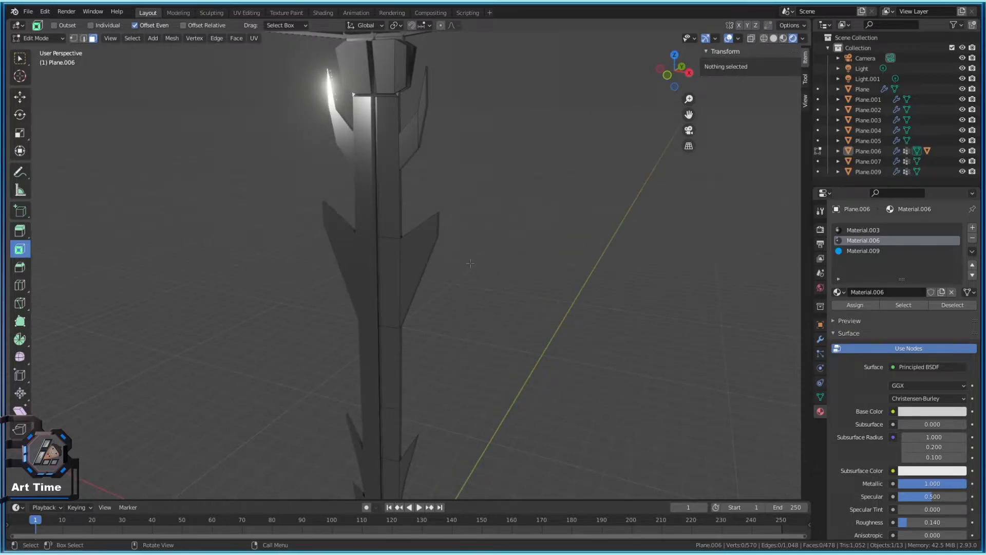
pyautogui.press('Tab')
pyautogui.press('Tab')
pyautogui.scroll(-6, 498, 326)
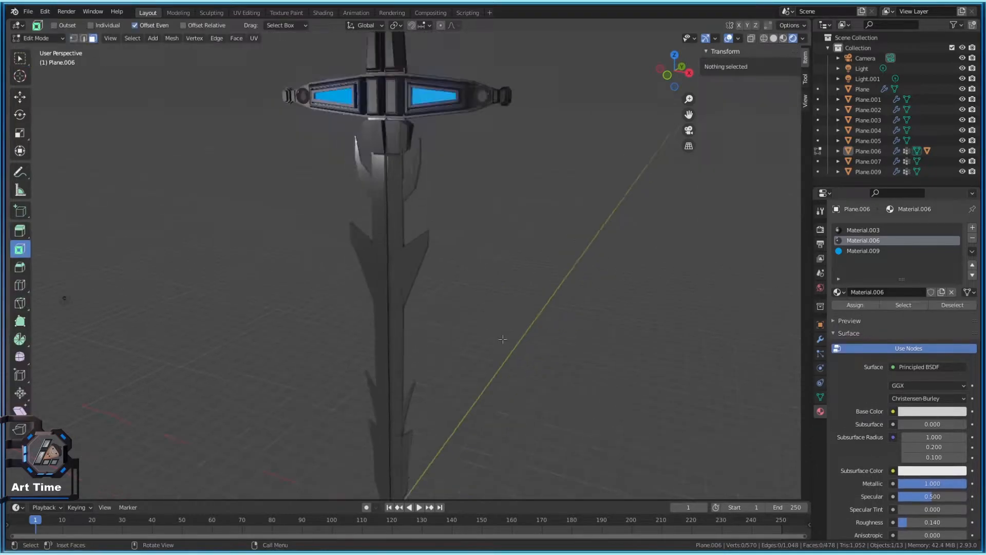
pyautogui.moveTo(495, 337); pyautogui.dragTo(518, 319, button='middle')
pyautogui.press('Tab')
pyautogui.scroll(5, 445, 341)
pyautogui.press('Tab')
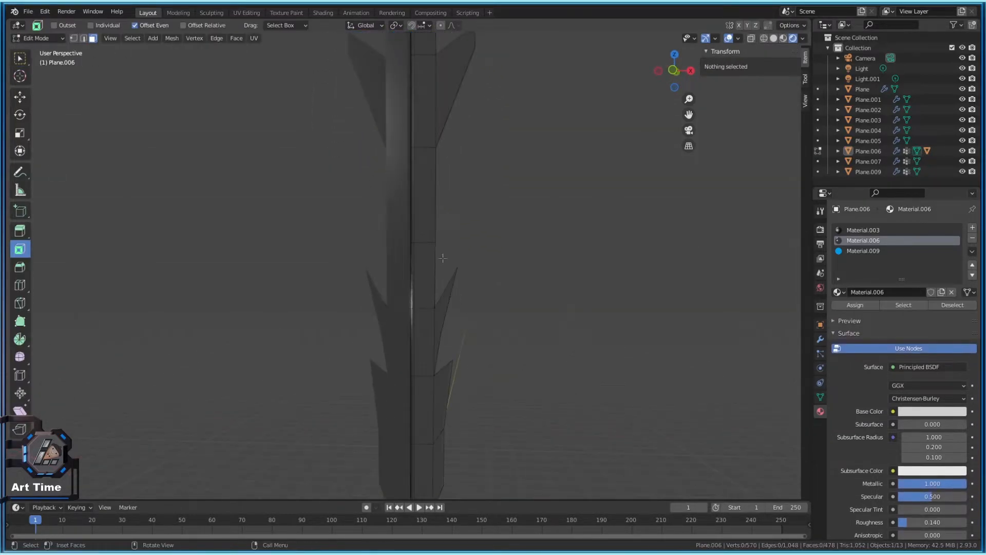
# Try to dissolve the vertical outer edge of the lowest side extension near the blade tip
pyautogui.click(436, 224)
pyautogui.keyDown('shift'); pyautogui.moveTo(460, 401); pyautogui.dragTo(456, 252, button='middle'); pyautogui.keyUp('shift')
pyautogui.scroll(4, 460, 367)
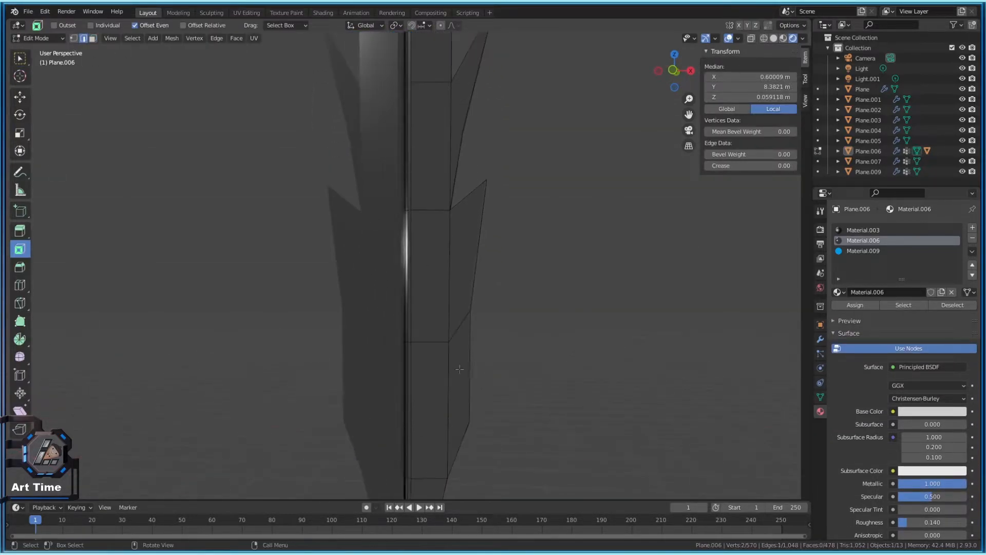
pyautogui.moveTo(515, 390); pyautogui.dragTo(348, 373, button='middle')
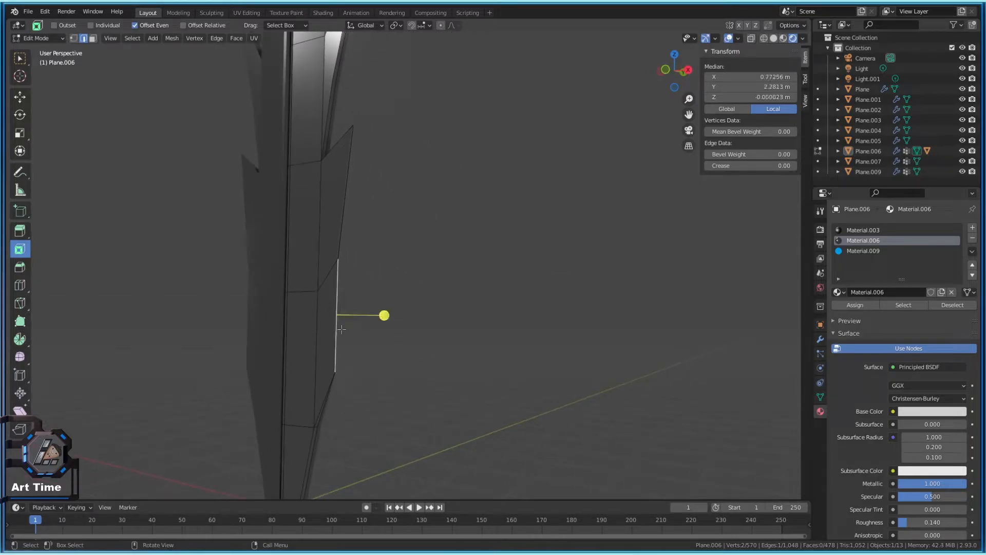
pyautogui.press('x')
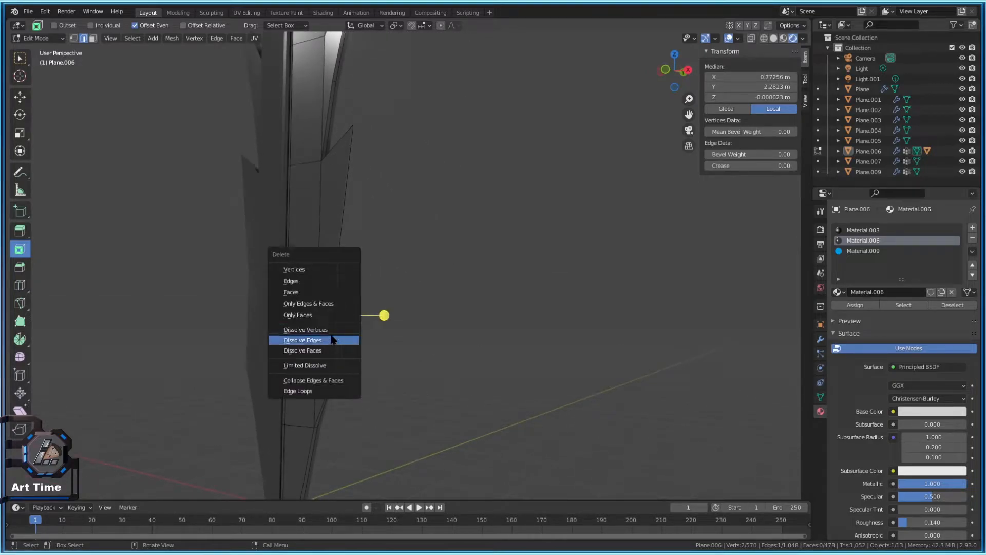
pyautogui.click(333, 340)
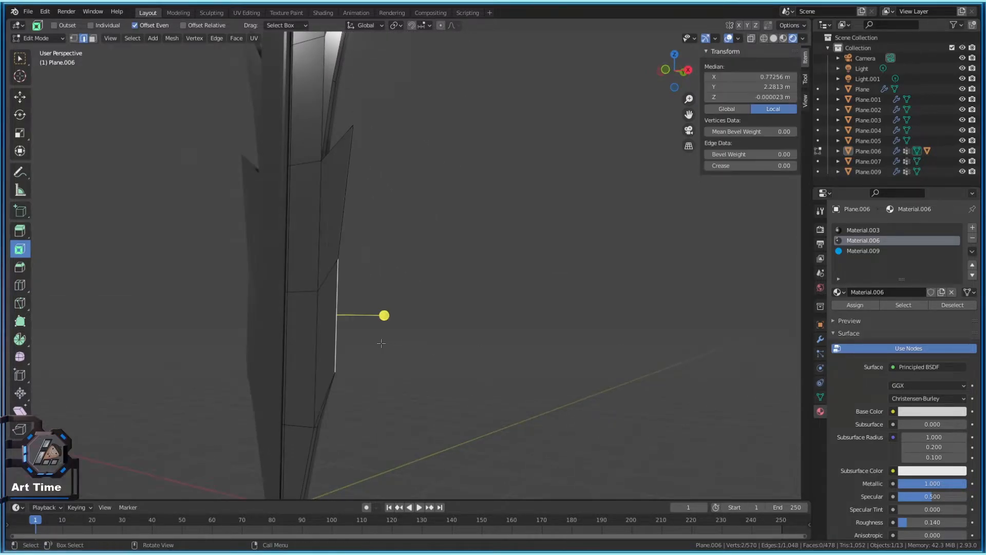
# Inset the tall front face beside the blade's centre line near the tip by about 0.07 m
pyautogui.click(336, 371)
pyautogui.moveTo(336, 371); pyautogui.dragTo(433, 285, button='middle')
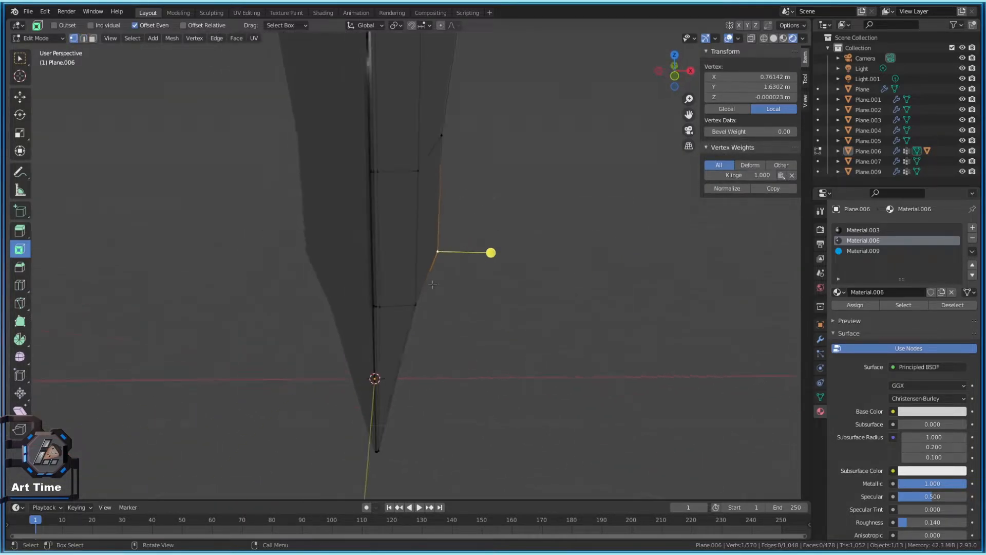
pyautogui.press('3')
pyautogui.click(430, 239)
pyautogui.keyDown('shift'); pyautogui.moveTo(433, 222); pyautogui.dragTo(410, 336, button='middle'); pyautogui.keyUp('shift')
pyautogui.keyDown('shift'); pyautogui.click(422, 209); pyautogui.keyUp('shift')
pyautogui.moveTo(469, 218); pyautogui.dragTo(479, 337, button='middle')
pyautogui.click(422, 217)
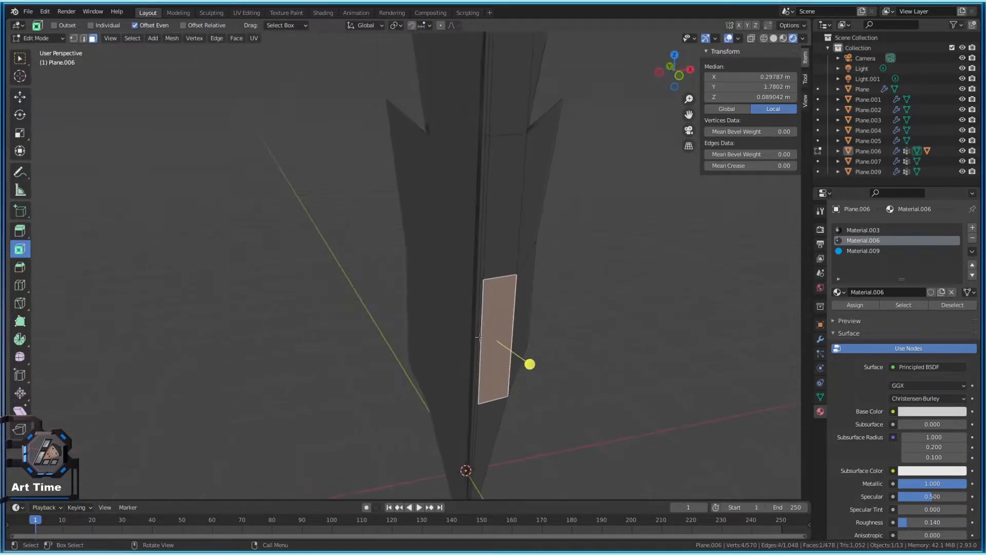
pyautogui.moveTo(530, 365); pyautogui.dragTo(523, 361)
# Extrude the inset face about 0.03 m into the blade and review the recess
pyautogui.press('e')
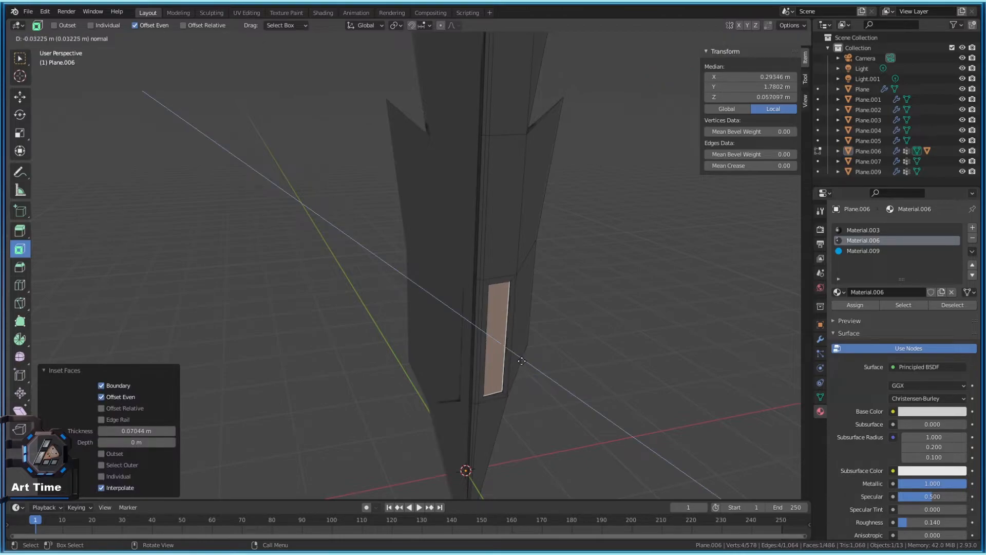
pyautogui.click(522, 361)
pyautogui.scroll(-5, 522, 361)
pyautogui.press('Tab')
pyautogui.moveTo(521, 361)
pyautogui.mouseDown(button='middle')
pyautogui.moveTo(485, 358)
pyautogui.moveTo(506, 352)
pyautogui.mouseUp(button='middle')
pyautogui.press('Tab')
pyautogui.scroll(2, 509, 349)
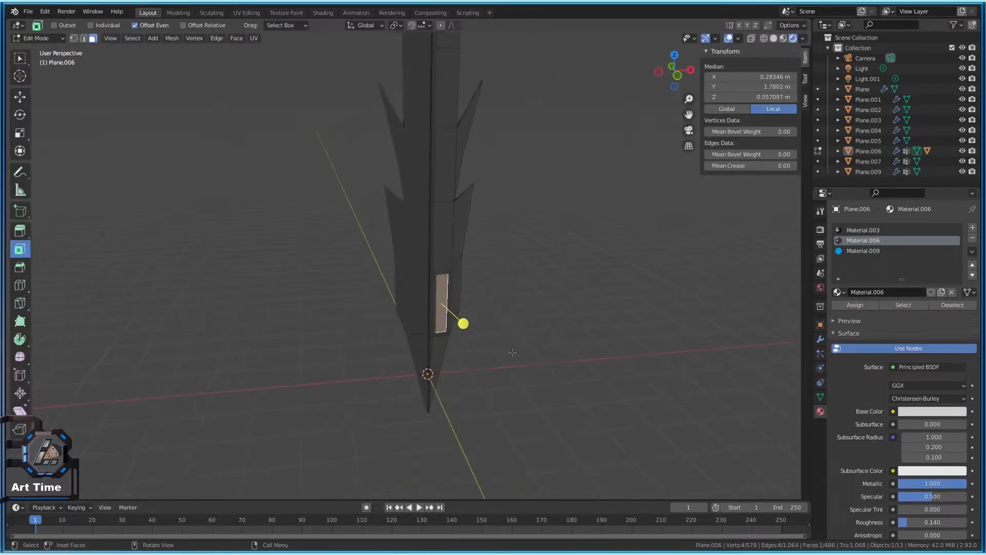
# Narrow the recessed face to a thin strip along global X, and scale it uniformly to about 0.9
pyautogui.press('s')
pyautogui.press('x')
pyautogui.rightClick(462, 324)
pyautogui.press('s')
pyautogui.rightClick(515, 351)
pyautogui.press('s')
pyautogui.press('x')
pyautogui.click(479, 328)
pyautogui.press('s')
pyautogui.click(505, 352)
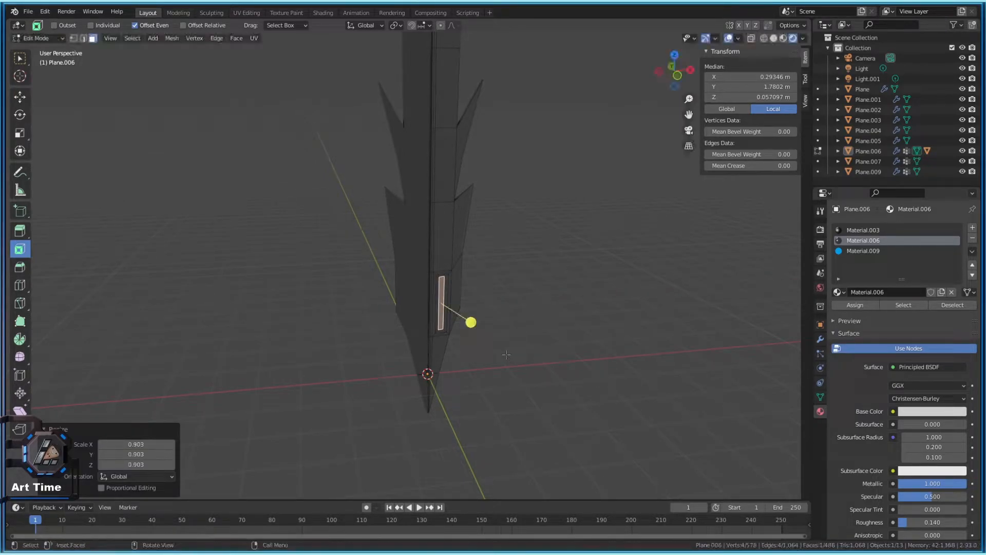
# Add a fourth material slot with a new material and assign it to the recessed strip
pyautogui.click(971, 228)
pyautogui.click(879, 292)
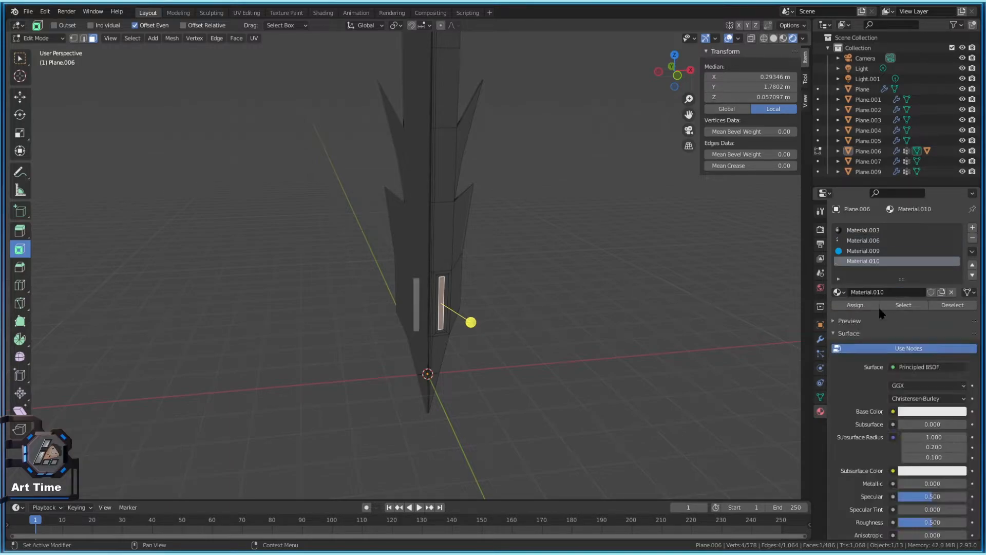
pyautogui.click(929, 414)
pyautogui.moveTo(915, 299); pyautogui.dragTo(898, 336)
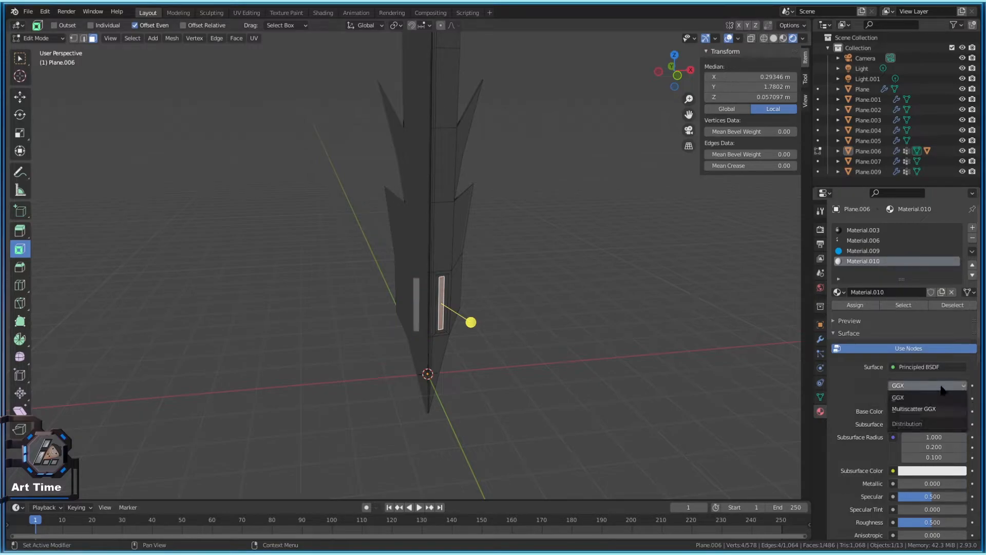
# Make the strip's material a red Emission shader with strength 3 and review the glow on the blade
pyautogui.click(927, 366)
pyautogui.click(842, 162)
pyautogui.click(930, 385)
pyautogui.click(930, 389)
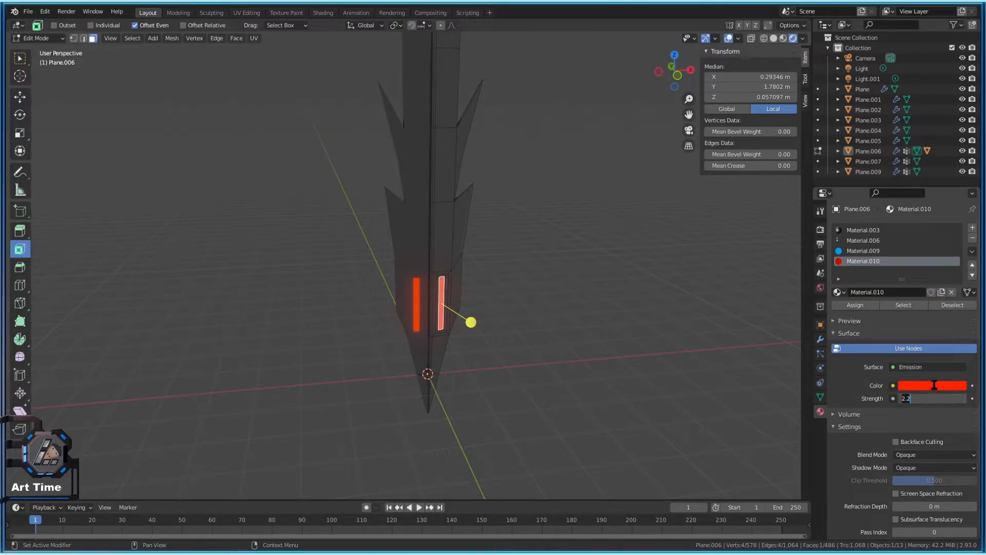
pyautogui.press('Tab')
pyautogui.moveTo(541, 290); pyautogui.dragTo(424, 233, button='middle')
pyautogui.moveTo(410, 165); pyautogui.dragTo(815, 67, button='middle')
pyautogui.keyDown('shift'); pyautogui.moveTo(507, 363); pyautogui.dragTo(493, 194, button='middle'); pyautogui.keyUp('shift')
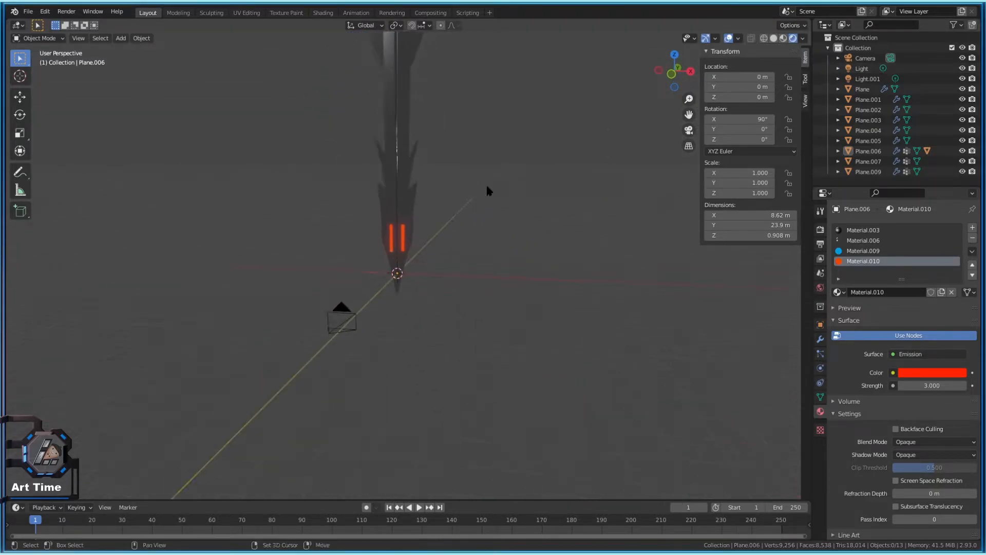
# Scale the glowing strip down uniformly into a shorter, thinner line and leave mesh editing
pyautogui.press('Tab')
pyautogui.scroll(3, 493, 193)
pyautogui.moveTo(493, 231); pyautogui.dragTo(519, 307, button='middle')
pyautogui.press('s')
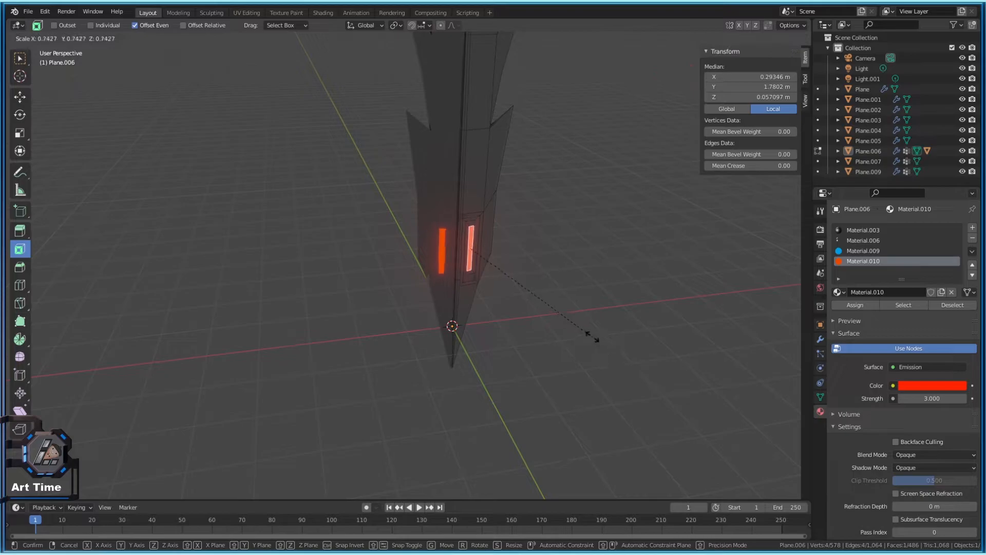
pyautogui.click(556, 307)
pyautogui.press('Tab')
pyautogui.scroll(-4, 558, 316)
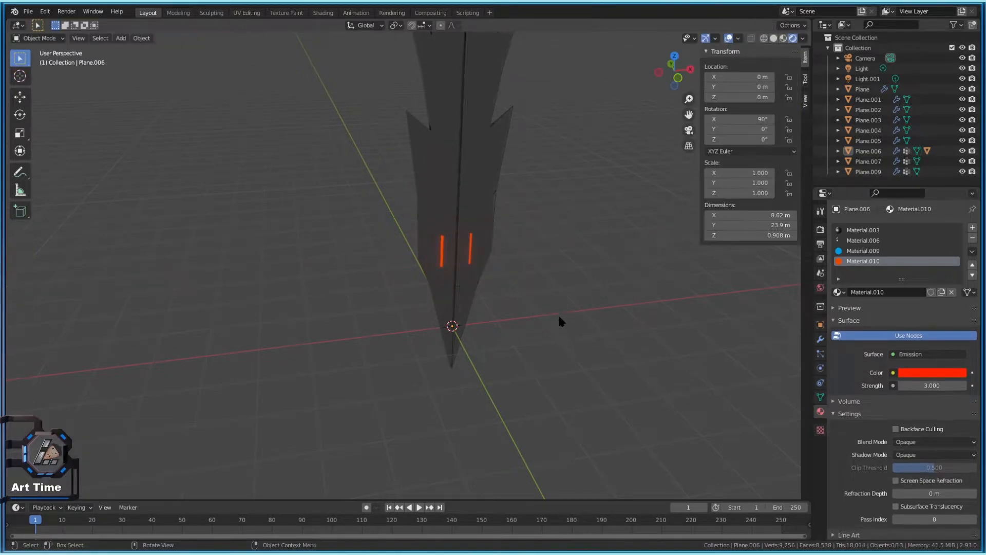
# Change the glowing strips' emission colour to blue
pyautogui.moveTo(485, 244); pyautogui.dragTo(484, 251, button='middle')
pyautogui.click(930, 373)
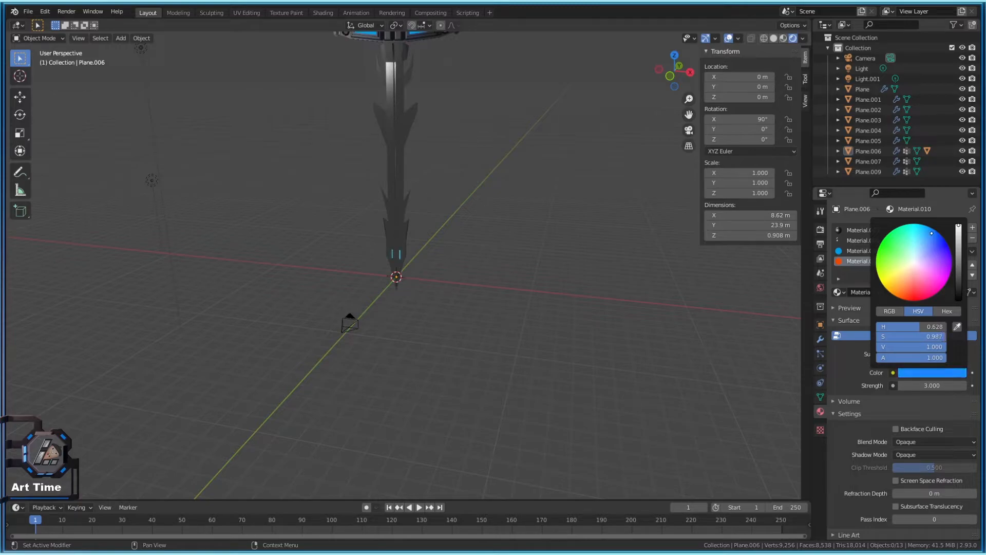
pyautogui.moveTo(930, 233); pyautogui.dragTo(908, 243)
pyautogui.moveTo(507, 346); pyautogui.dragTo(522, 291, button='middle')
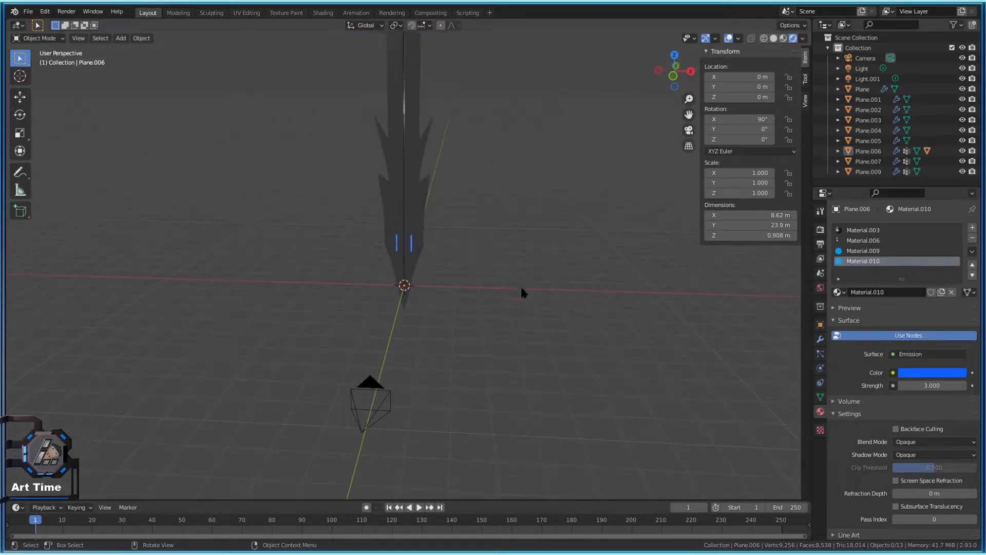
# Set the glowing strips' emission colour to pale cyan, inspect them, and save the file
pyautogui.click(935, 373)
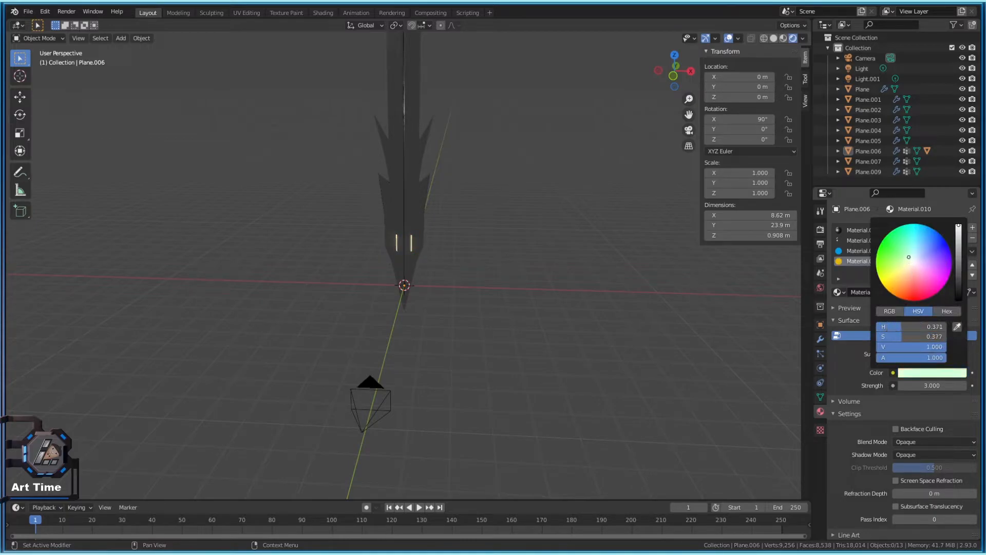
pyautogui.moveTo(683, 303); pyautogui.dragTo(444, 359, button='middle')
pyautogui.scroll(4, 442, 308)
pyautogui.moveTo(441, 292); pyautogui.dragTo(430, 213, button='middle')
pyautogui.press('Tab')
pyautogui.press('Tab')
pyautogui.scroll(-5, 475, 311)
pyautogui.hotkey('ctrl', 's')
pyautogui.scroll(-2, 504, 295)
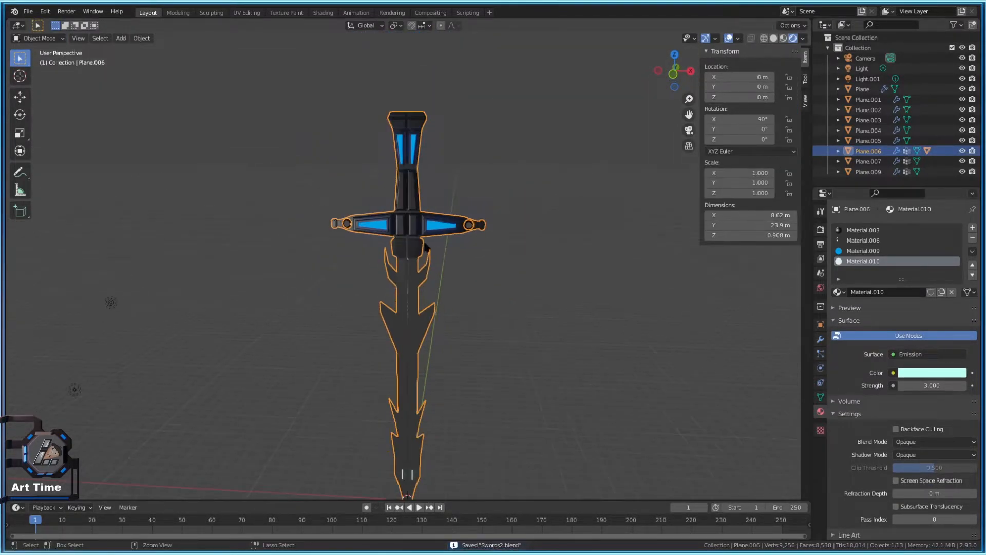
# Add level 3 subdivision to the sword, clear the selection, and review it from the front
pyautogui.hotkey('ctrl', '3')
pyautogui.click(518, 281)
pyautogui.moveTo(518, 281); pyautogui.dragTo(574, 268, button='middle')
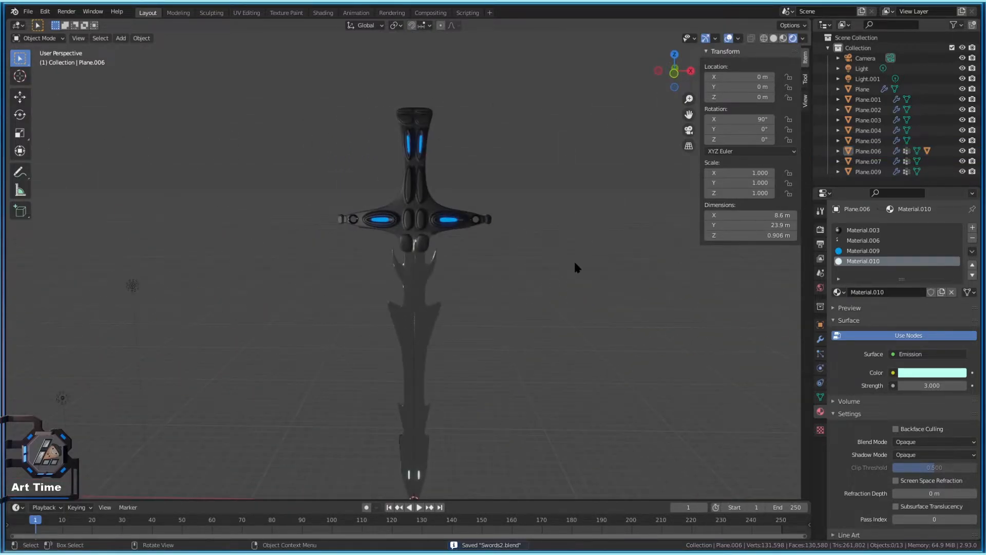
pyautogui.press('KP_1')
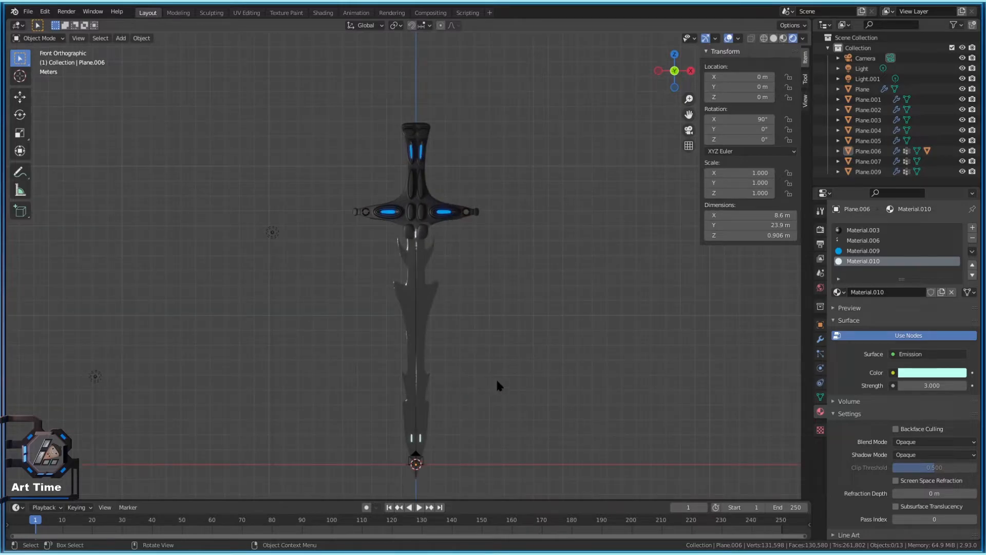
pyautogui.scroll(2, 524, 368)
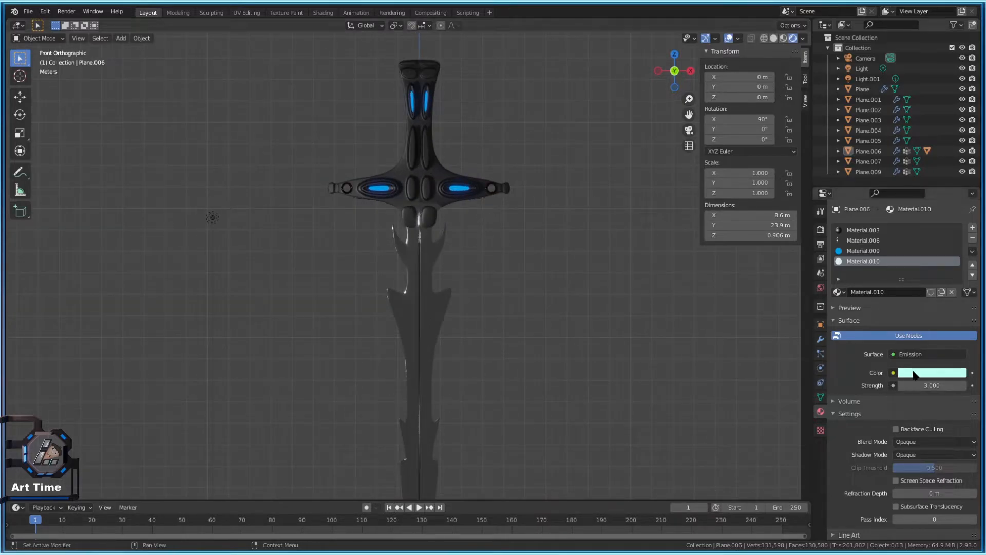
# Examine the smoothed sword's hilt, blade spikes and silhouette from the front together with its modifier stack
pyautogui.click(821, 339)
pyautogui.click(805, 100)
pyautogui.scroll(3, 459, 165)
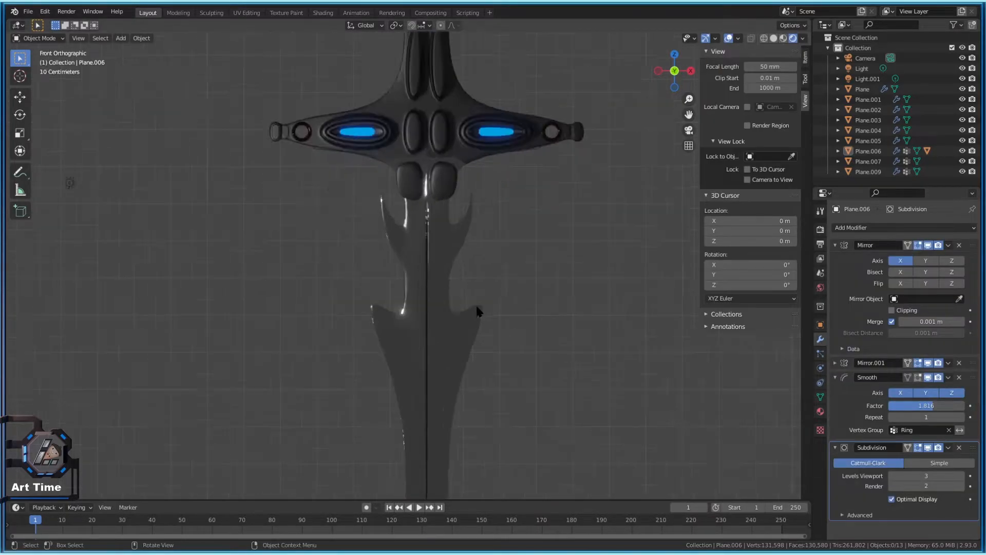
pyautogui.click(459, 165)
pyautogui.moveTo(580, 378); pyautogui.dragTo(497, 336, button='middle')
pyautogui.press('KP_1')
pyautogui.press('KP_7')
pyautogui.press('KP_1')
pyautogui.scroll(3, 438, 399)
pyautogui.scroll(-3, 437, 398)
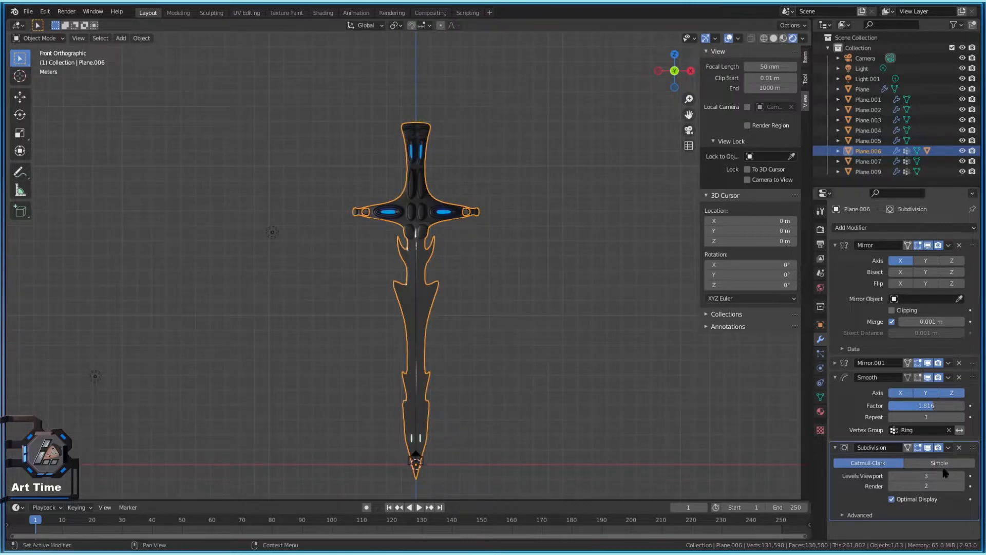
pyautogui.scroll(4, 436, 233)
pyautogui.scroll(-3, 461, 369)
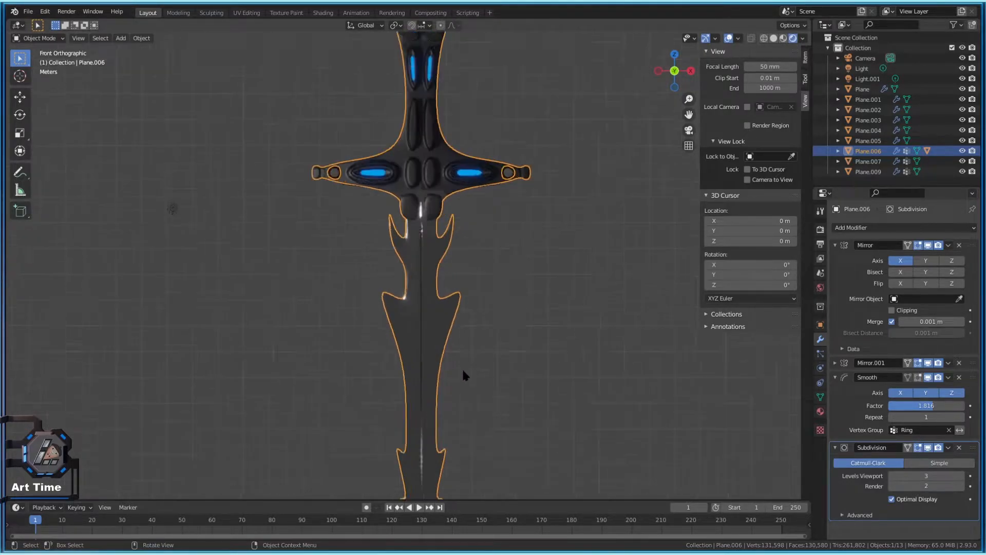
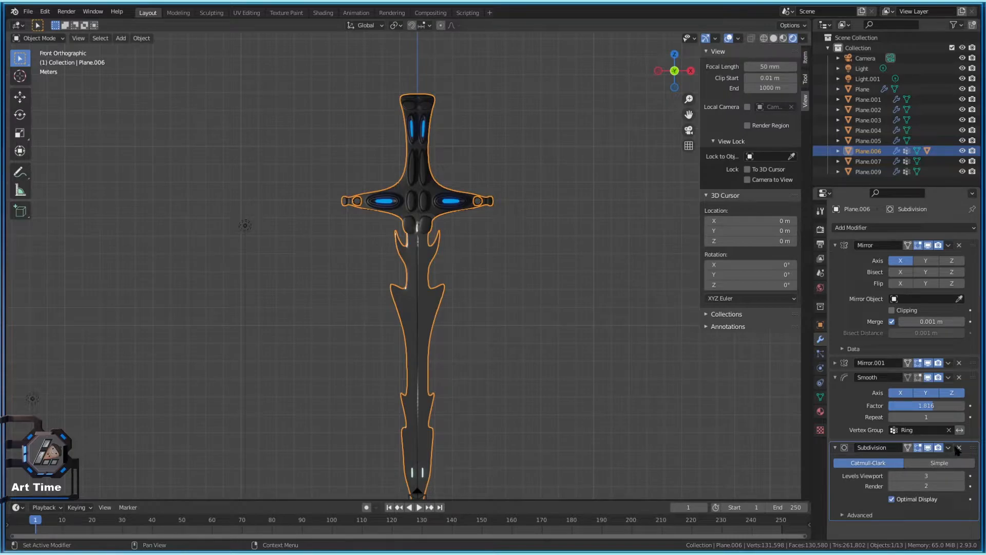
pyautogui.scroll(-4, 676, 404)
pyautogui.scroll(5, 492, 350)
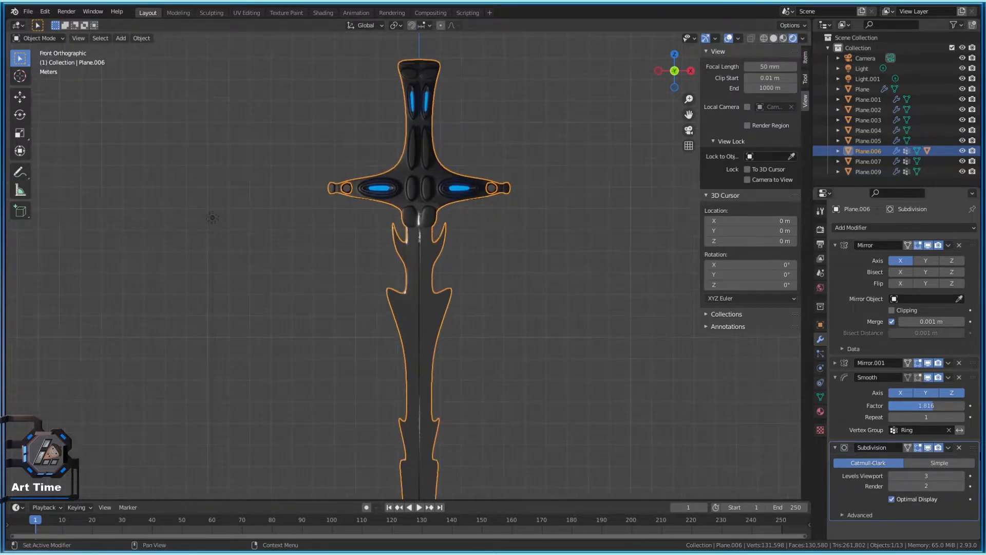
# Remove the Subdivision modifier from the sword and check its hard-edged shape
pyautogui.click(959, 447)
pyautogui.press('Tab')
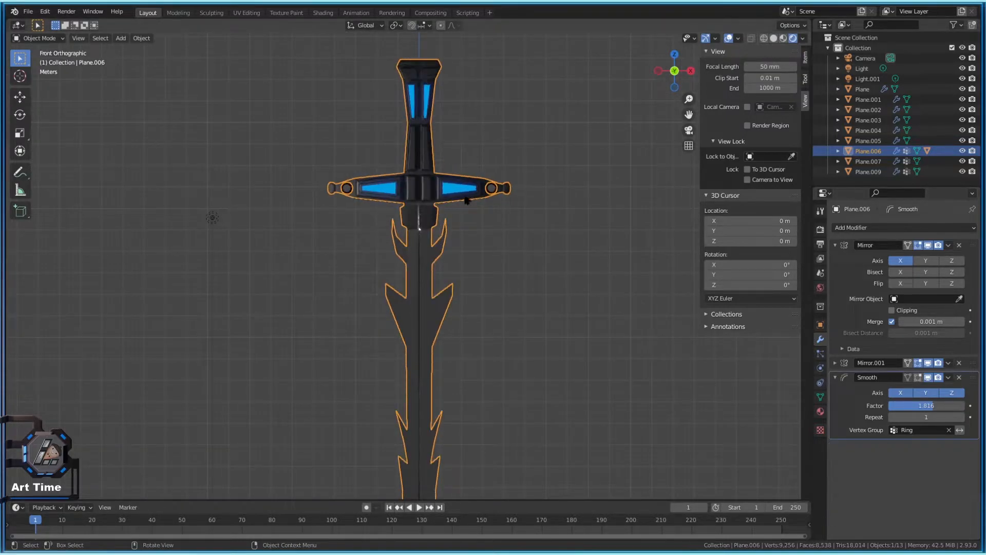
pyautogui.scroll(4, 492, 217)
pyautogui.moveTo(492, 217); pyautogui.dragTo(487, 170, button='middle')
pyautogui.press('Tab')
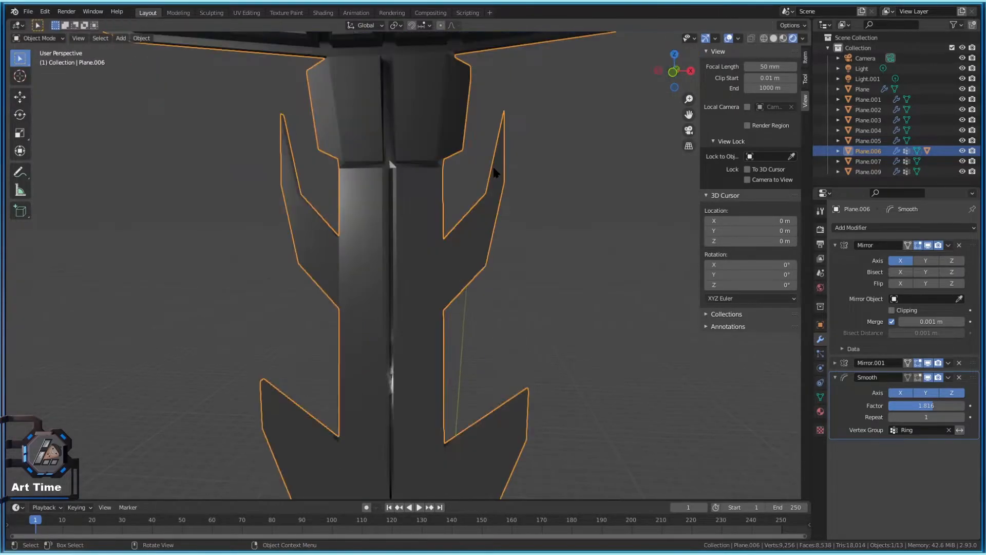
pyautogui.scroll(-3, 461, 253)
pyautogui.press('Tab')
pyautogui.press('Tab')
pyautogui.scroll(-2, 461, 254)
pyautogui.scroll(2, 518, 318)
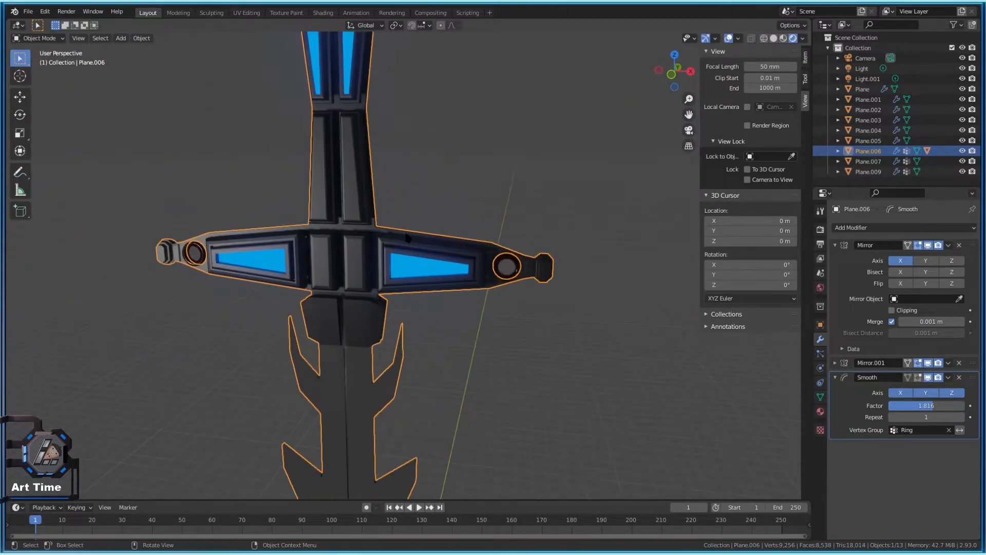
# Try to raise the crossguard's outer end along Z with proportional editing enabled
pyautogui.press('Tab')
pyautogui.moveTo(631, 374); pyautogui.dragTo(491, 201)
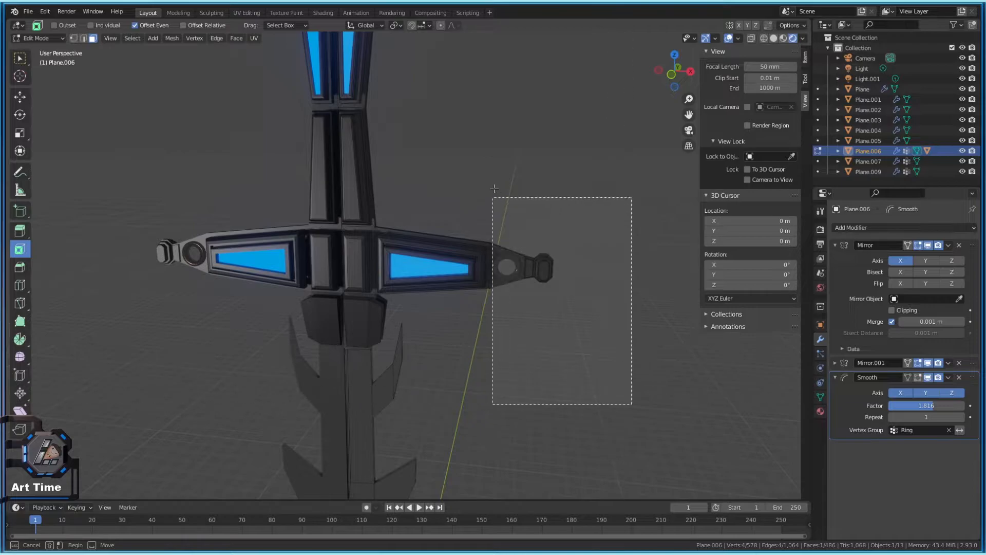
pyautogui.click(440, 25)
pyautogui.press('g')
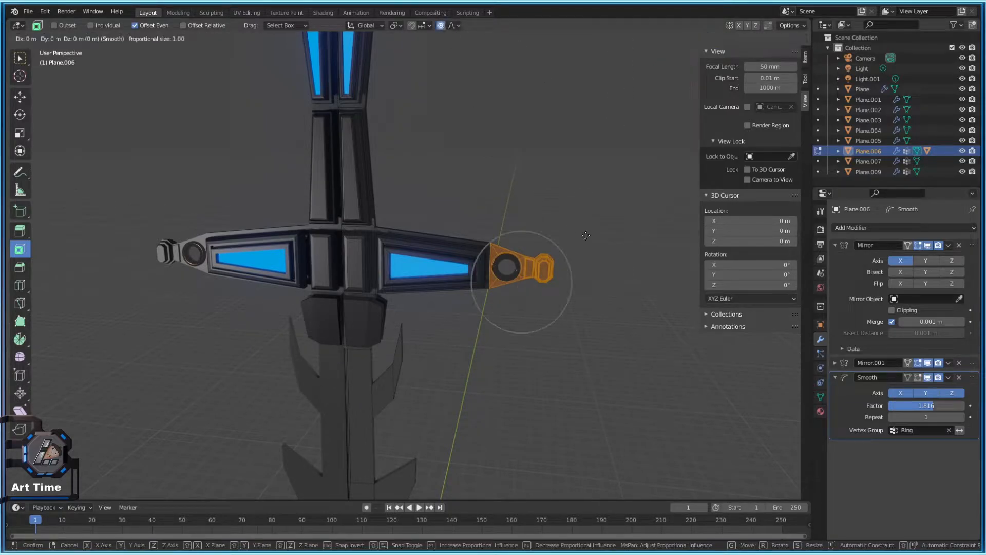
pyautogui.press('Escape')
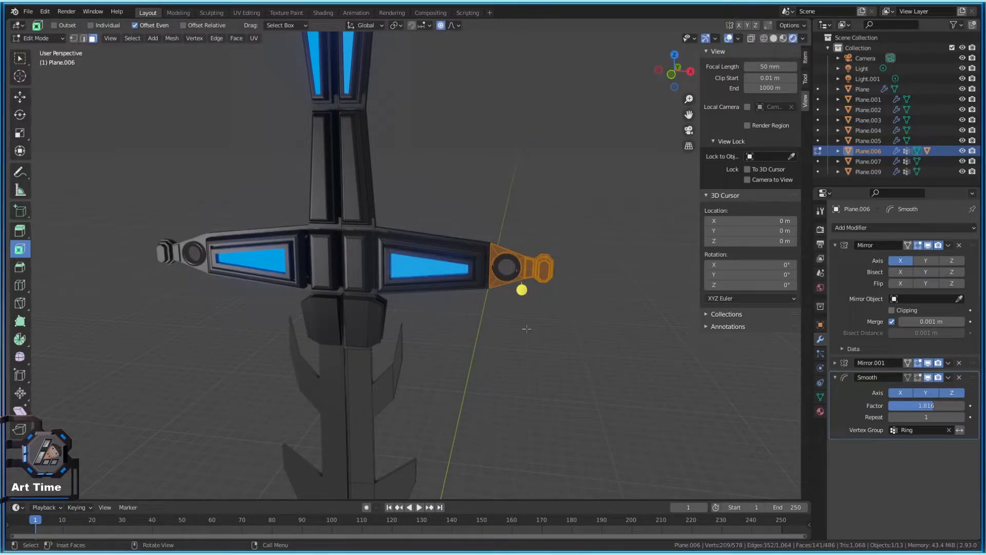
pyautogui.press('g')
pyautogui.press('z')
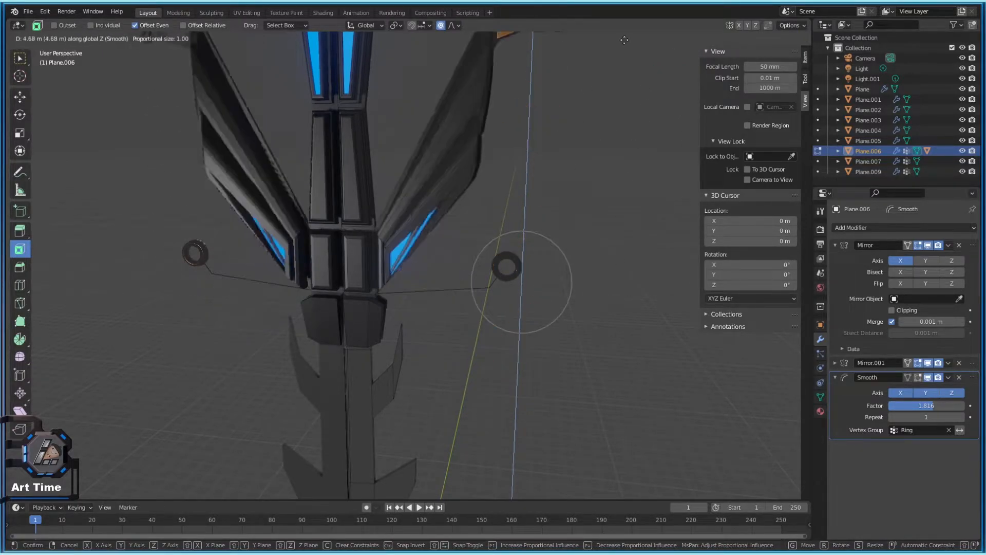
pyautogui.press('Escape')
pyautogui.press('Tab')
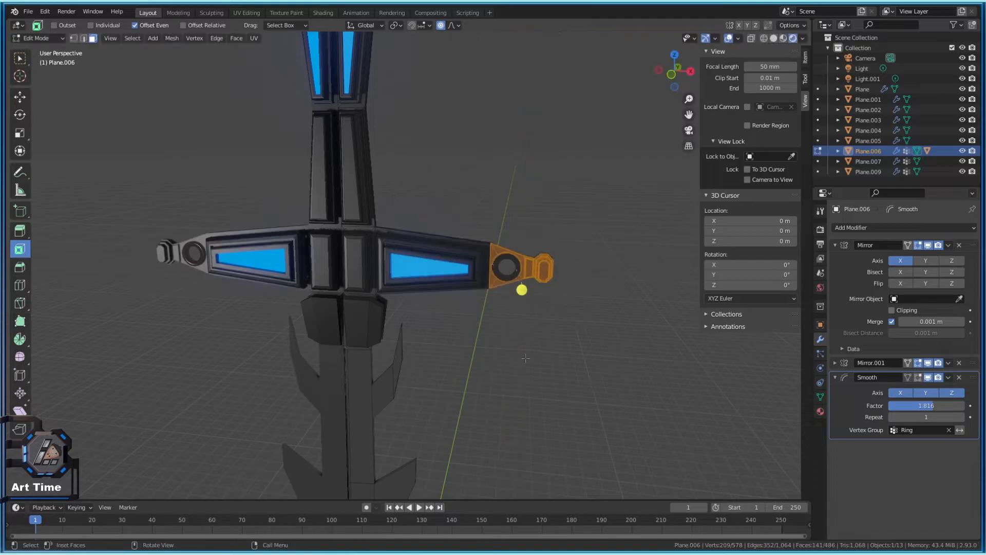
# Try to dissolve the vertices of the narrow outer face on the large blade spike
pyautogui.scroll(2, 589, 334)
pyautogui.scroll(-4, 589, 339)
pyautogui.scroll(5, 344, 339)
pyautogui.scroll(-9, 501, 405)
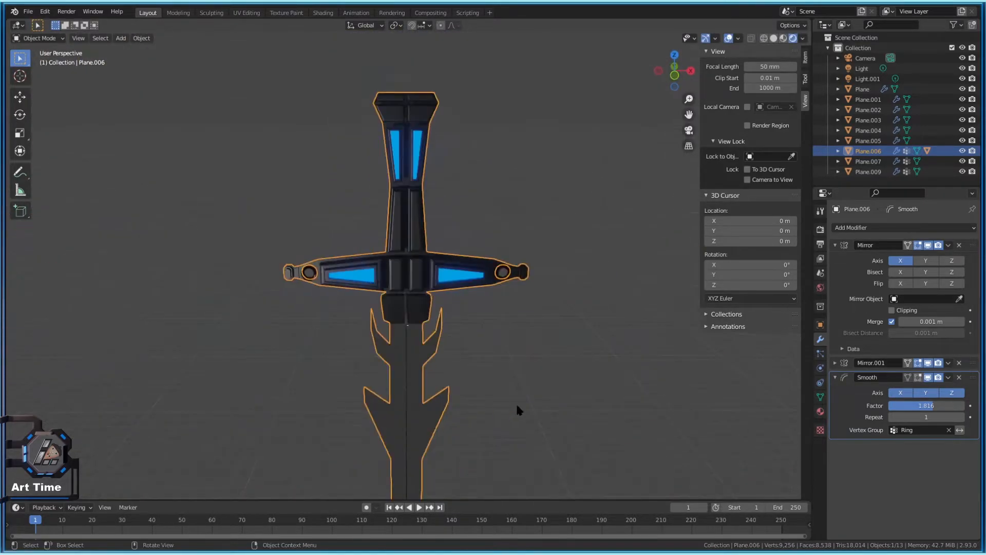
pyautogui.press('Tab')
pyautogui.scroll(4, 472, 280)
pyautogui.scroll(3, 359, 288)
pyautogui.click(357, 304)
pyautogui.moveTo(357, 304); pyautogui.dragTo(247, 238, button='middle')
pyautogui.moveTo(86, 199); pyautogui.dragTo(472, 245, button='middle')
pyautogui.press('x')
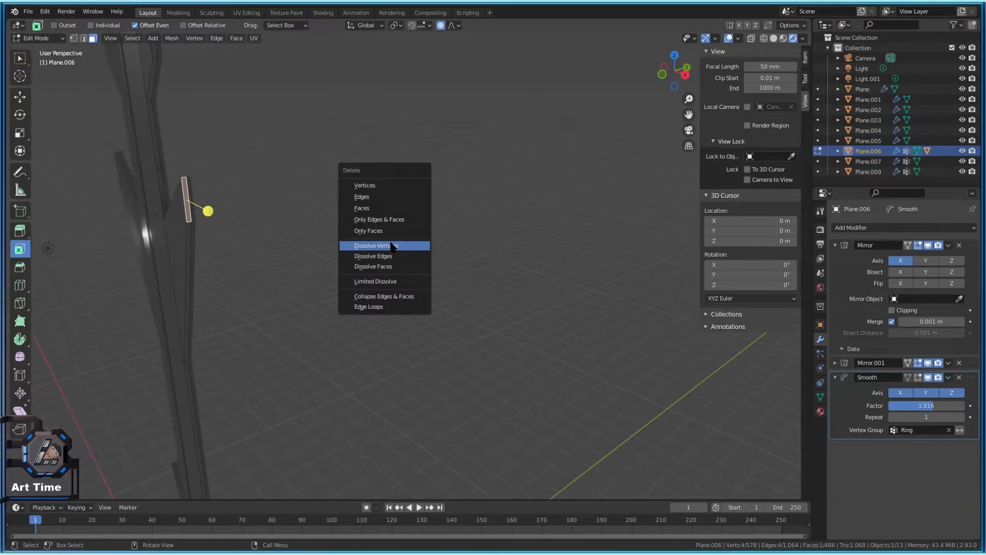
pyautogui.click(392, 246)
pyautogui.hotkey('ctrl', 'z')
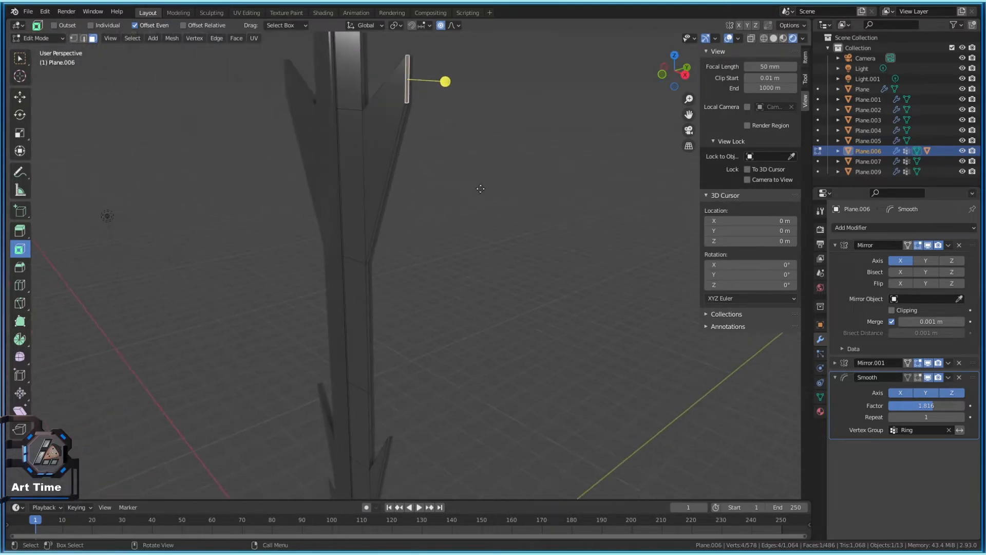
# Try to move the large blade spike's narrow outer face along Z with proportional editing
pyautogui.press('g')
pyautogui.press('z')
pyautogui.moveTo(478, 122)
pyautogui.click(521, 226)
pyautogui.scroll(-5, 521, 226)
pyautogui.moveTo(500, 285)
pyautogui.mouseDown(button='middle')
pyautogui.moveTo(509, 264)
pyautogui.moveTo(485, 283)
pyautogui.mouseUp(button='middle')
pyautogui.scroll(5, 503, 154)
pyautogui.keyDown('shift'); pyautogui.moveTo(503, 155); pyautogui.dragTo(473, 271, button='middle'); pyautogui.keyUp('shift')
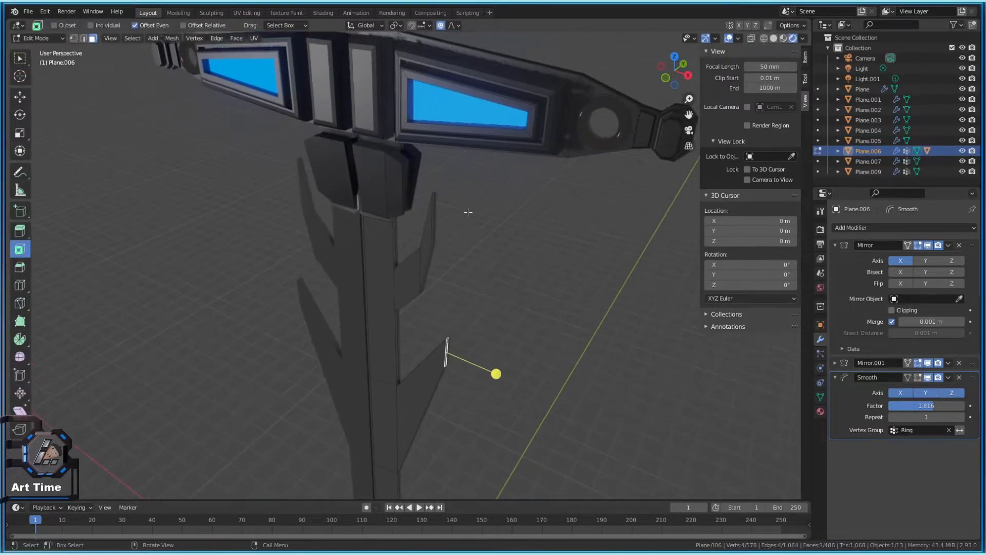
# Try to move the outer face of the upper blade spike freely with proportional editing
pyautogui.scroll(4, 462, 170)
pyautogui.press('g')
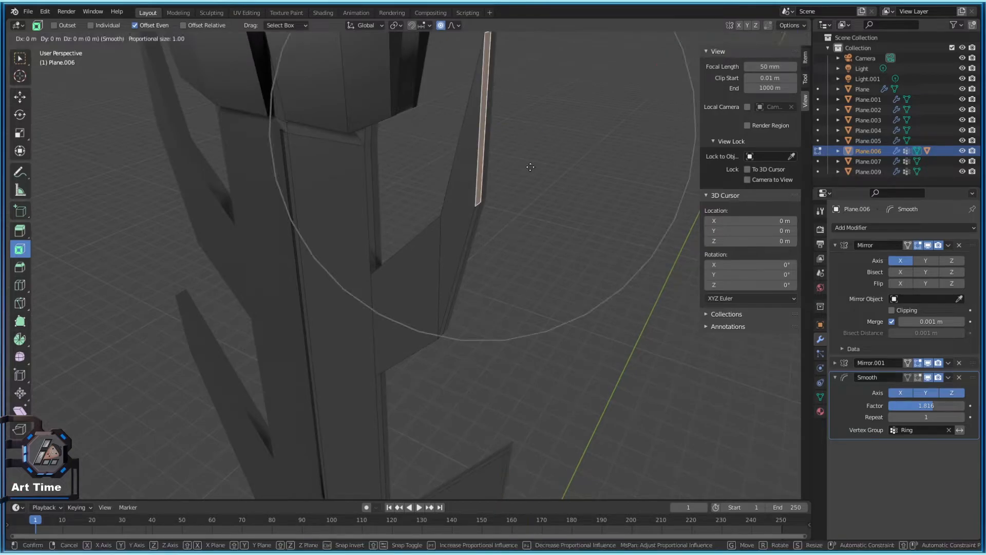
pyautogui.click(532, 132)
pyautogui.press('Tab')
pyautogui.scroll(-5, 471, 326)
pyautogui.press('Tab')
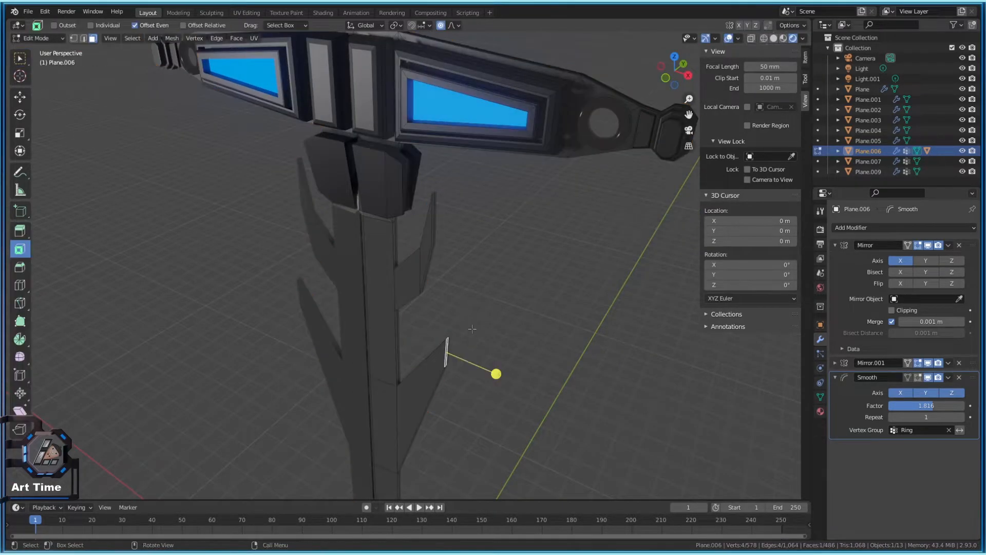
# Try to move the large blade spike's narrow outer face along X
pyautogui.keyDown('shift'); pyautogui.moveTo(481, 397); pyautogui.dragTo(467, 246, button='middle'); pyautogui.keyUp('shift')
pyautogui.press('Tab')
pyautogui.press('Tab')
pyautogui.press('l')
pyautogui.scroll(2, 402, 173)
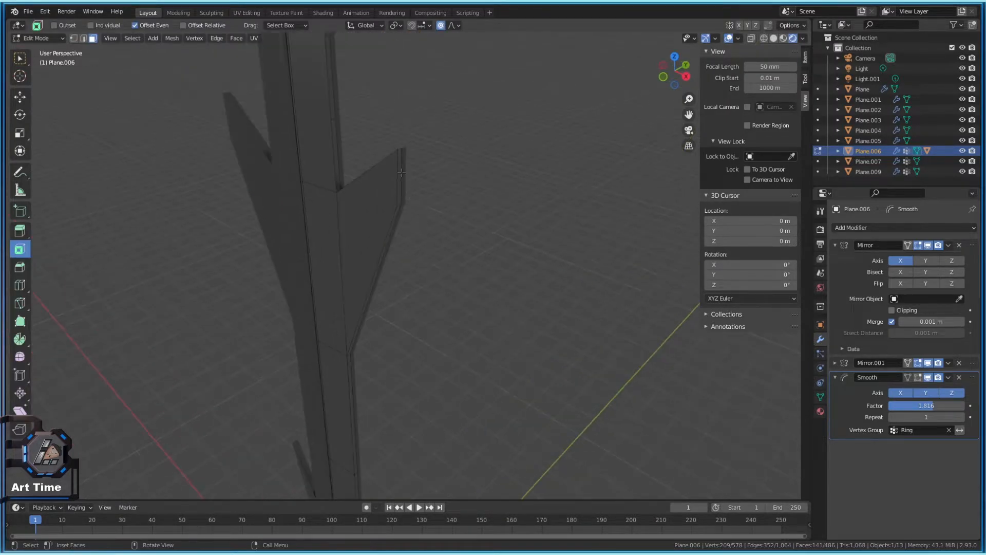
pyautogui.moveTo(413, 221); pyautogui.dragTo(554, 254, button='middle')
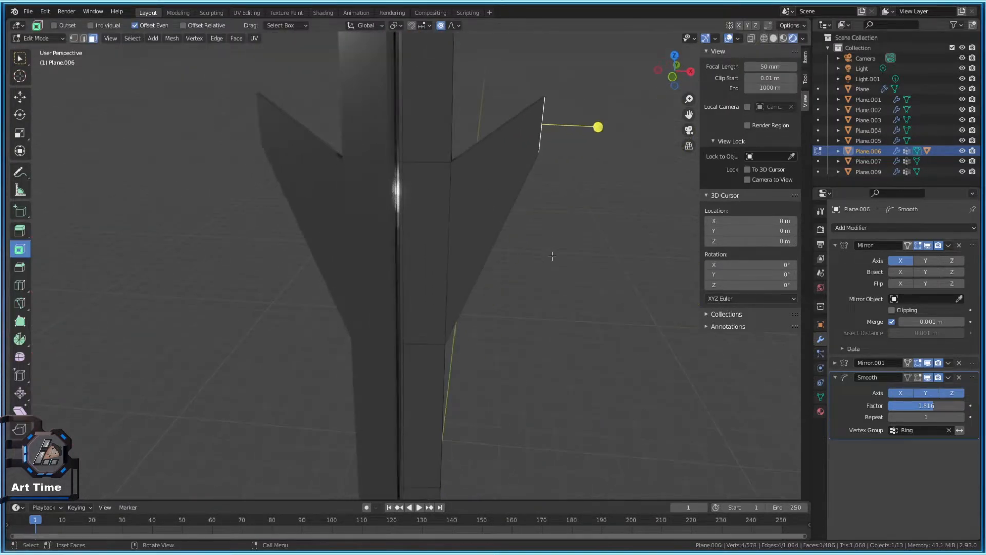
pyautogui.scroll(-4, 540, 254)
pyautogui.press('g')
pyautogui.press('x')
pyautogui.rightClick(553, 224)
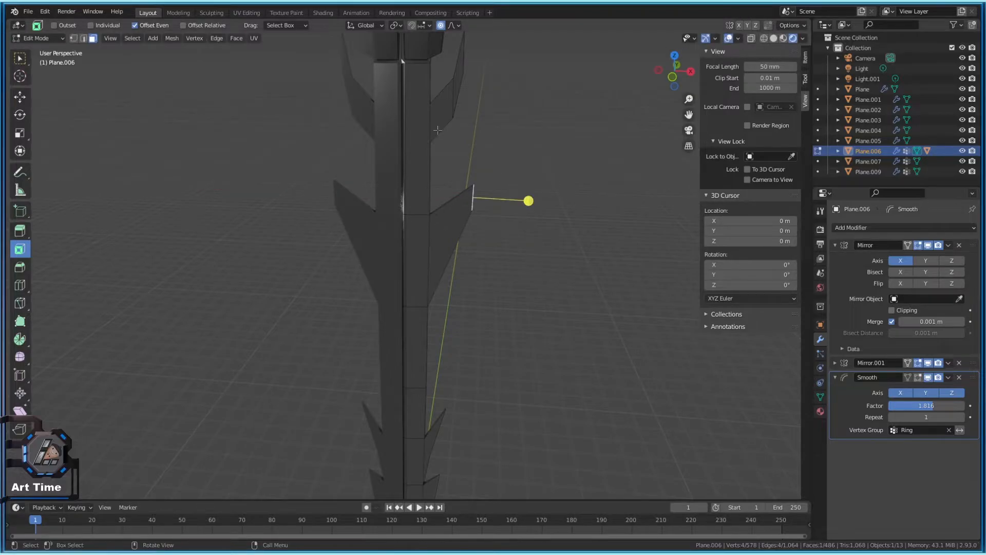
pyautogui.keyDown('shift'); pyautogui.moveTo(533, 231); pyautogui.dragTo(433, 246, button='middle'); pyautogui.keyUp('shift')
pyautogui.scroll(5, 453, 232)
pyautogui.scroll(-4, 448, 189)
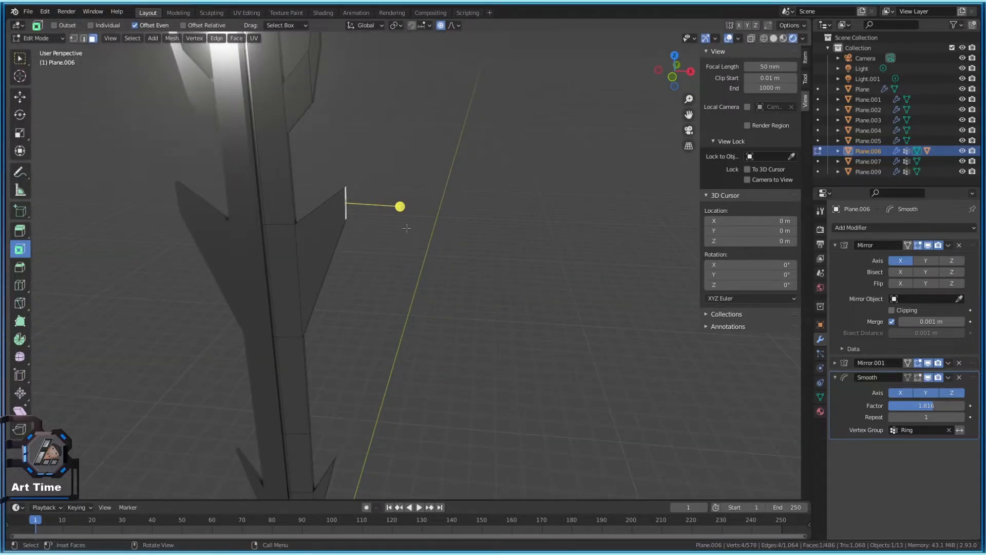
pyautogui.scroll(-2, 412, 222)
pyautogui.press('g')
pyautogui.press('Escape')
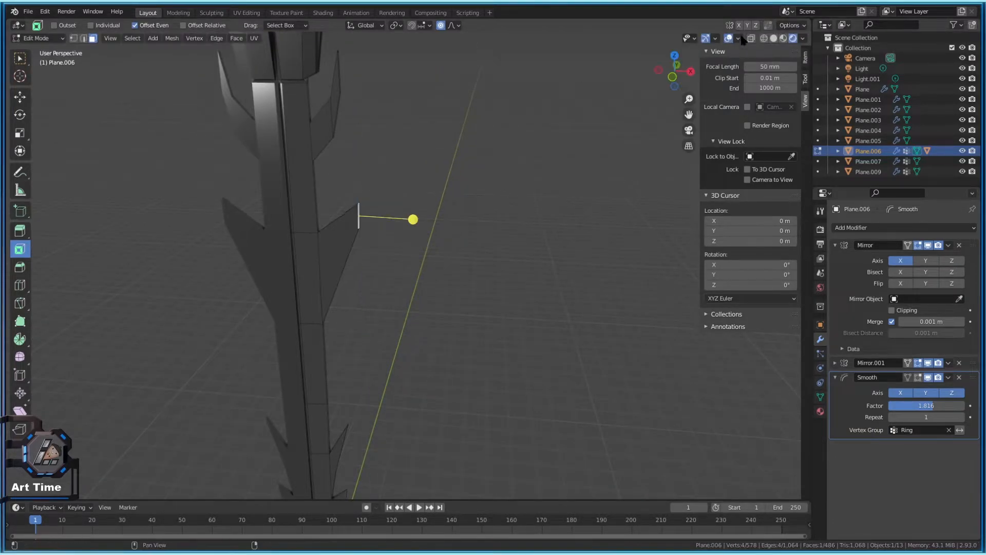
# Turn off proportional editing and raise the large blade spike's narrow outer face along Z
pyautogui.click(441, 26)
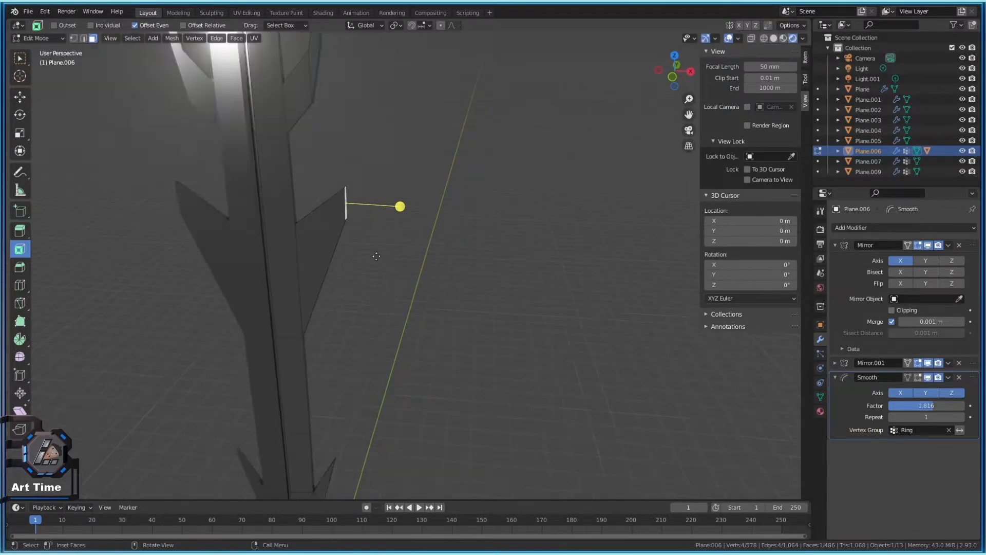
pyautogui.press('g')
pyautogui.press('z')
pyautogui.click(396, 200)
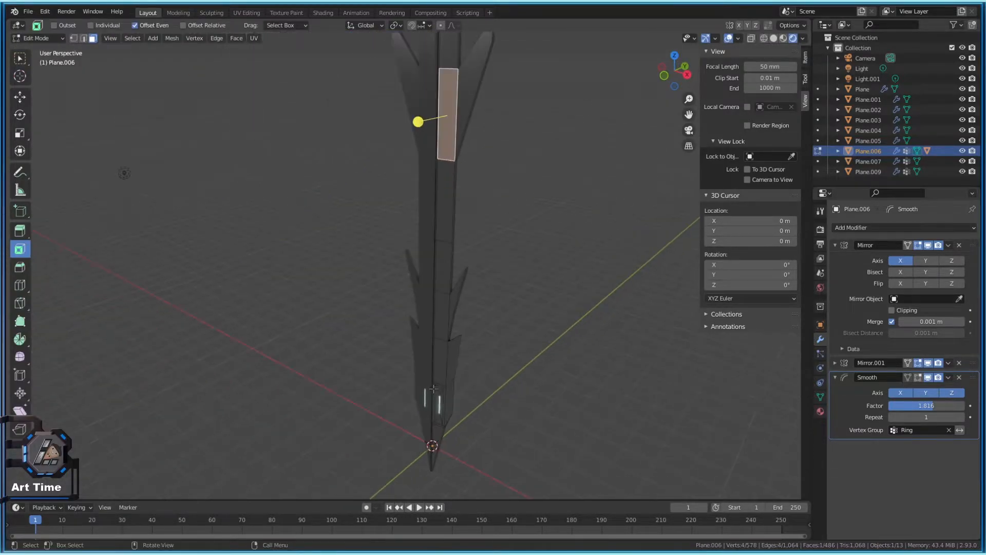
# Inset the front face near the blade tip and extrude it outward about 0.17 m
pyautogui.moveTo(421, 377); pyautogui.dragTo(414, 382)
pyautogui.press('e')
pyautogui.click(409, 388)
# Move the extruded face near the blade tip along the global Y axis
pyautogui.press('g')
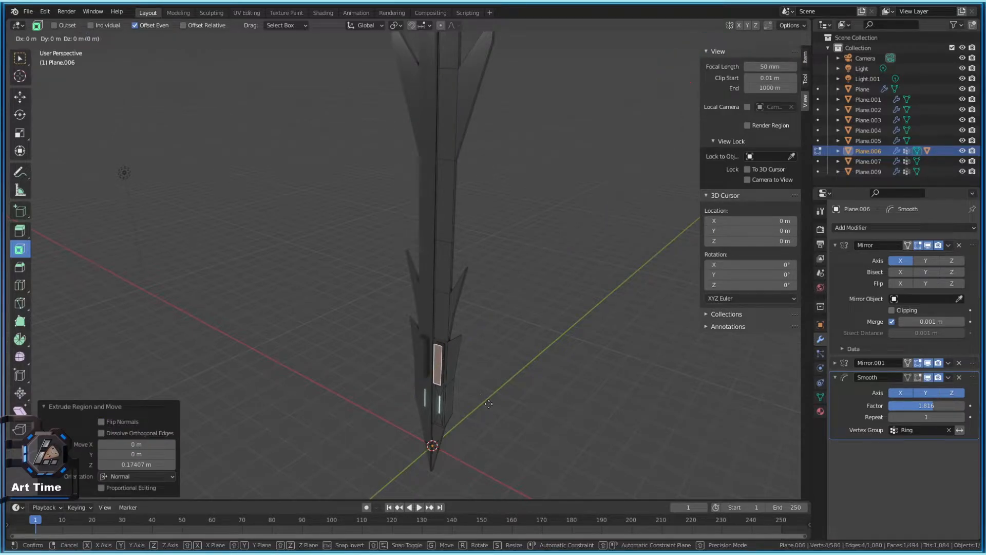
pyautogui.scroll(8, 463, 309)
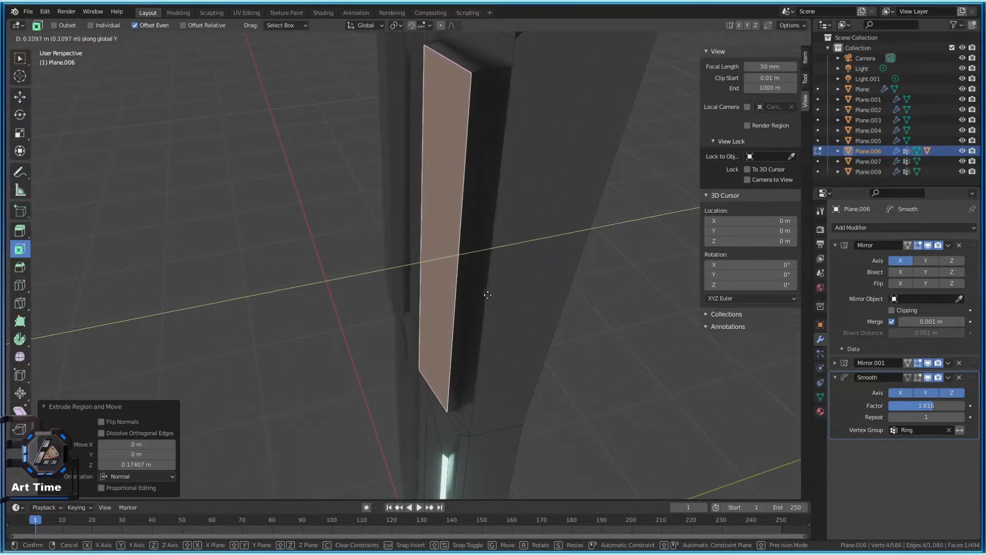
pyautogui.press('x')
pyautogui.press('y')
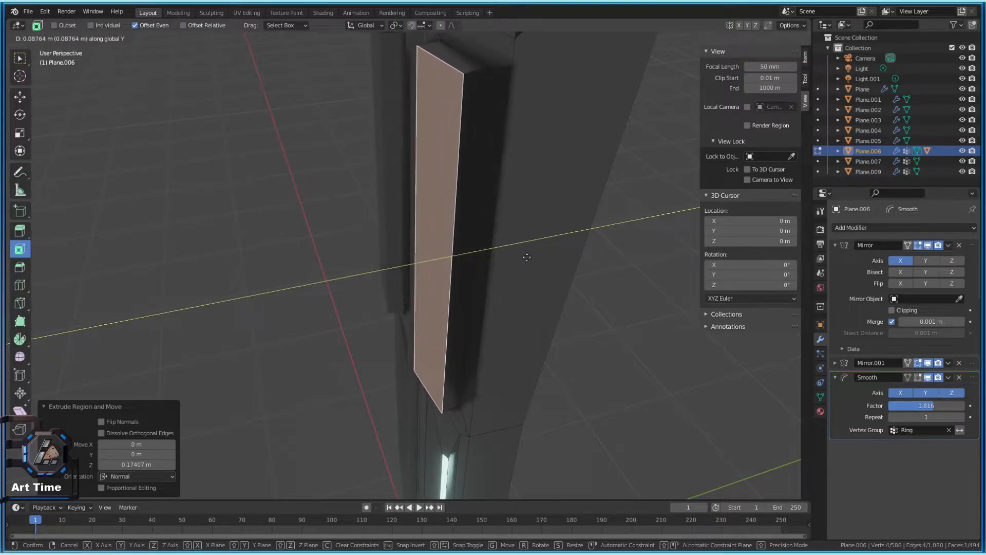
pyautogui.click(453, 254)
# Extrude the block near the blade tip outward by about 0.09 m and try extending its upper end along Z
pyautogui.moveTo(454, 254); pyautogui.dragTo(467, 292, button='middle')
pyautogui.moveTo(445, 274); pyautogui.dragTo(492, 282)
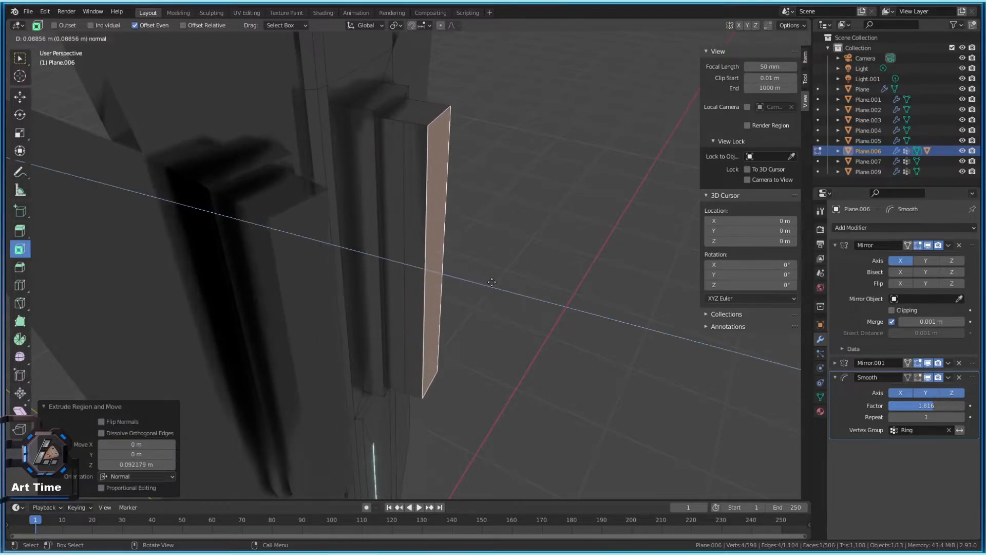
pyautogui.hotkey('ctrl', 'z')
pyautogui.press('e')
pyautogui.press('z')
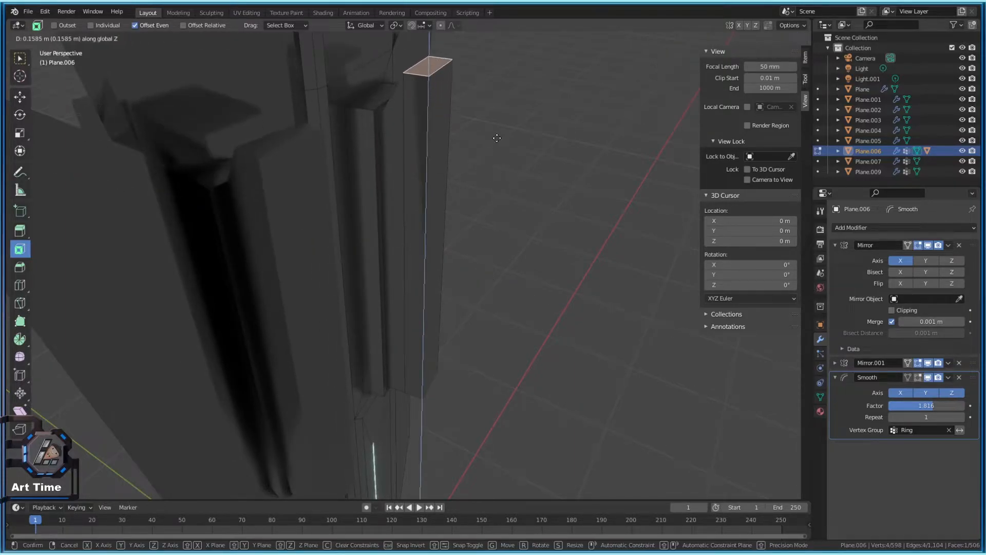
pyautogui.press('Escape')
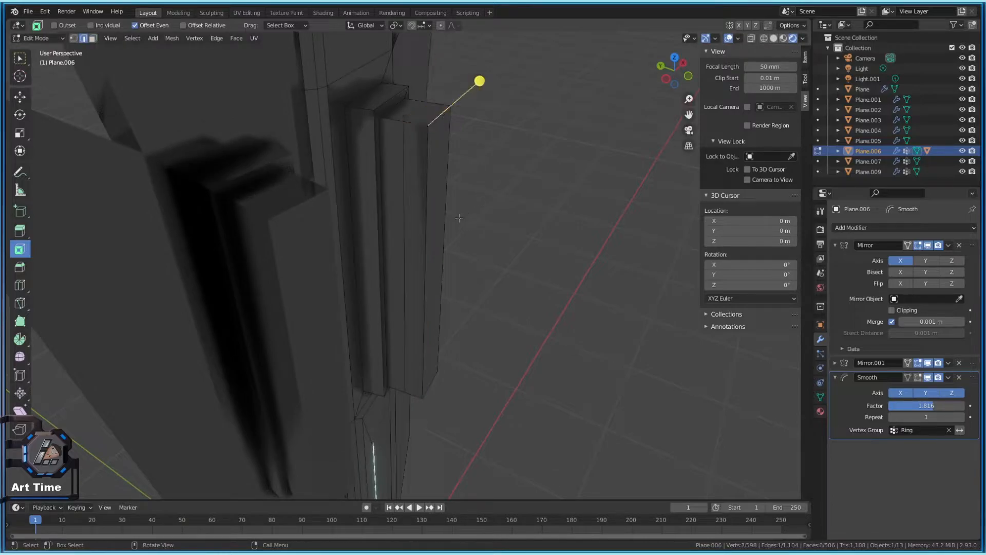
# Try to move the upper outer edge of the extruded block along Z
pyautogui.press('g')
pyautogui.press('z')
pyautogui.click(470, 246)
pyautogui.press('Tab')
pyautogui.scroll(-8, 484, 267)
pyautogui.moveTo(484, 269)
pyautogui.mouseDown(button='middle')
pyautogui.moveTo(334, 282)
pyautogui.moveTo(463, 276)
pyautogui.moveTo(434, 278)
pyautogui.moveTo(468, 263)
pyautogui.mouseUp(button='middle')
pyautogui.press('Tab')
pyautogui.scroll(6, 422, 291)
pyautogui.scroll(3, 452, 272)
pyautogui.scroll(-4, 469, 263)
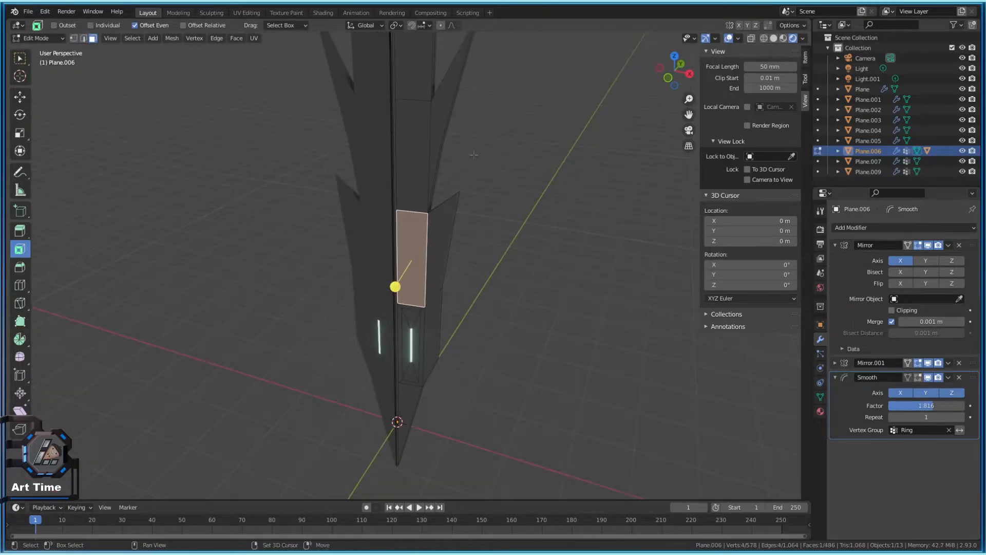
# Inset and extrude the front face of the large blade spike
pyautogui.keyDown('shift'); pyautogui.moveTo(473, 154); pyautogui.dragTo(458, 254, button='middle'); pyautogui.keyUp('shift')
pyautogui.press('Tab')
pyautogui.moveTo(435, 323); pyautogui.dragTo(466, 339, button='middle')
pyautogui.scroll(-3, 418, 225)
pyautogui.moveTo(418, 226); pyautogui.dragTo(369, 177, button='middle')
pyautogui.press('Tab')
pyautogui.scroll(4, 385, 308)
pyautogui.keyDown('shift'); pyautogui.click(368, 176); pyautogui.keyUp('shift')
pyautogui.hotkey('alt', 'a')
pyautogui.click(401, 178)
pyautogui.press('e')
pyautogui.click(337, 205)
pyautogui.scroll(-4, 360, 231)
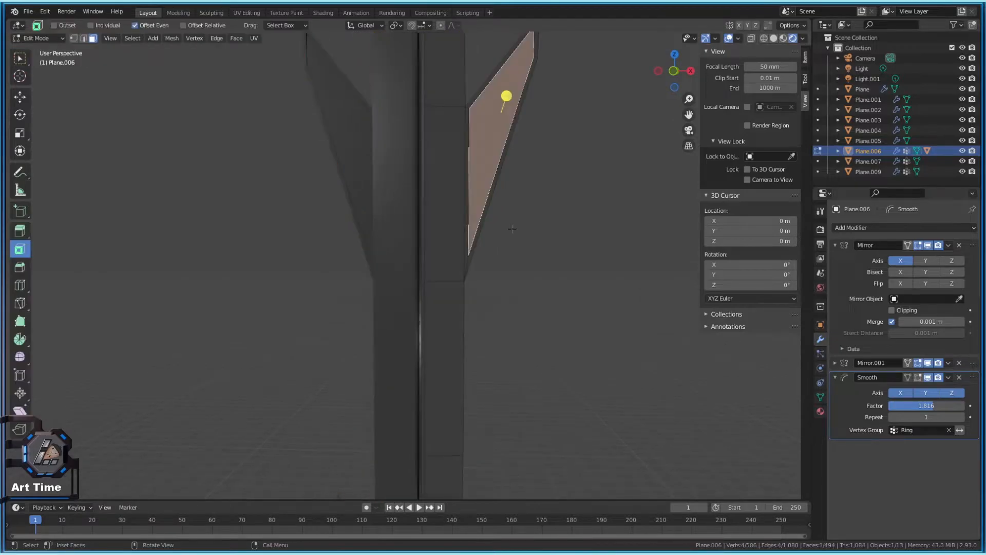
pyautogui.moveTo(391, 257); pyautogui.dragTo(411, 246, button='middle')
pyautogui.scroll(2, 390, 206)
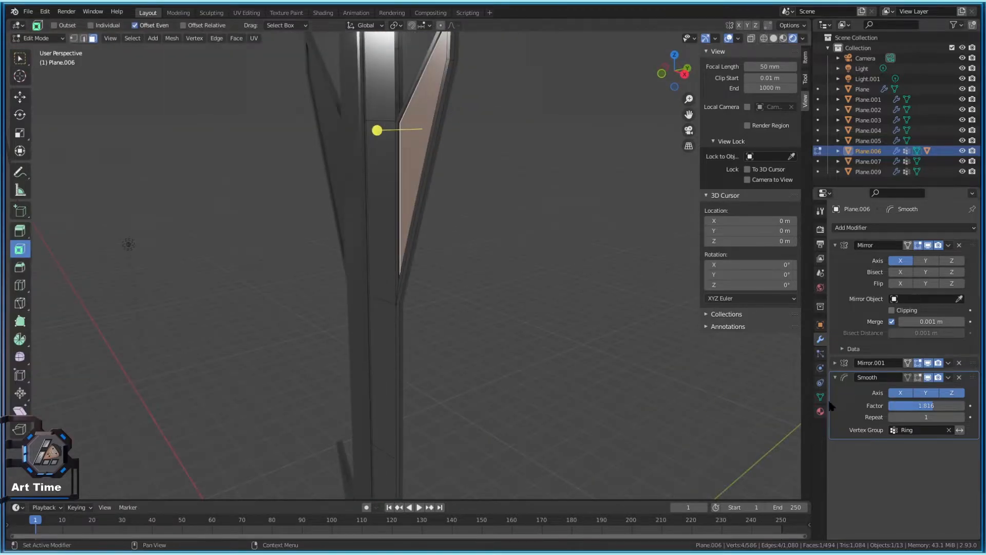
# Inset the large spike's extruded front face by about 0.068 m and show the sword's material settings
pyautogui.click(820, 411)
pyautogui.press('Tab')
pyautogui.scroll(-7, 510, 291)
pyautogui.moveTo(511, 291)
pyautogui.mouseDown(button='middle')
pyautogui.moveTo(546, 246)
pyautogui.moveTo(524, 293)
pyautogui.mouseUp(button='middle')
pyautogui.press('Tab')
pyautogui.scroll(5, 481, 238)
pyautogui.moveTo(424, 208); pyautogui.dragTo(451, 207)
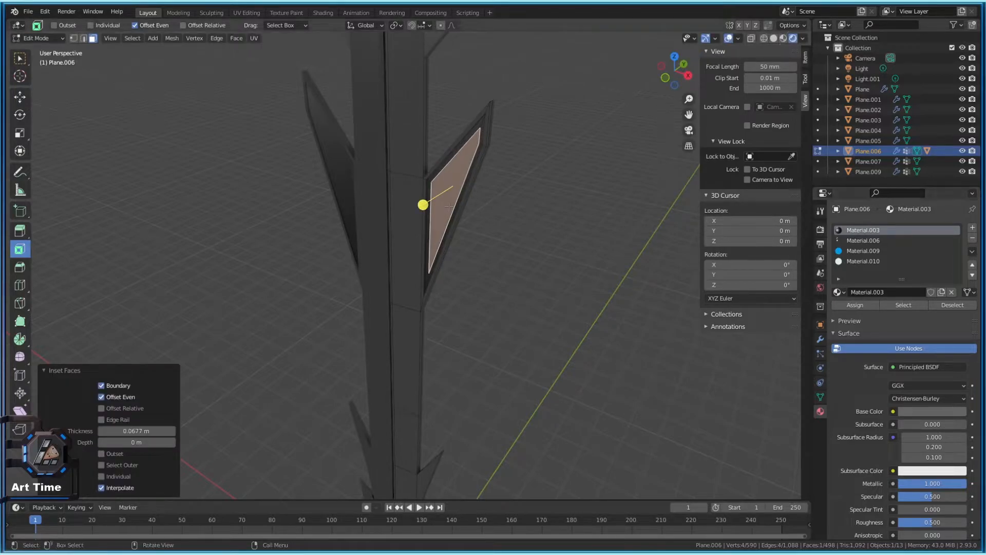
pyautogui.scroll(2, 514, 215)
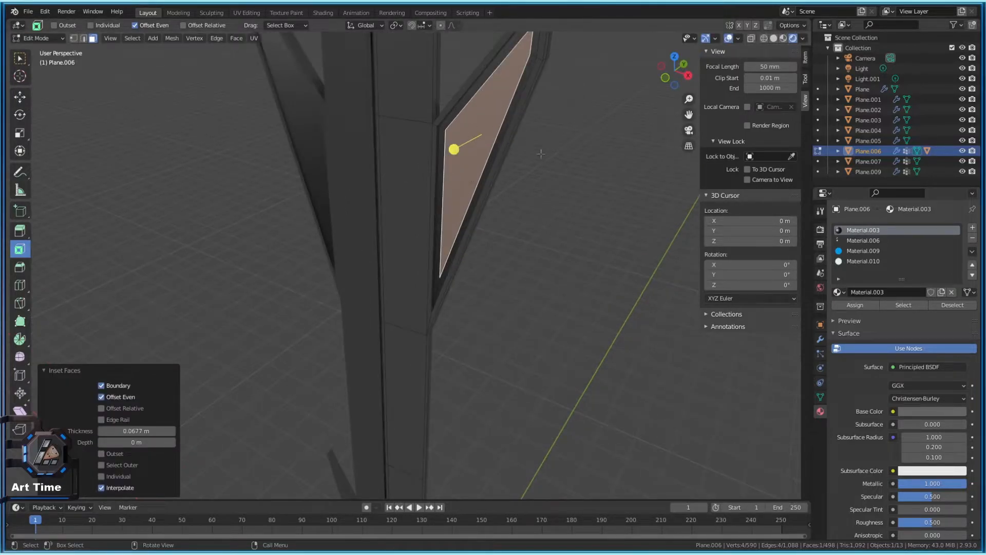
# Assign Material.010 to the inset face of the large spike and check the glow from the front
pyautogui.click(864, 261)
pyautogui.click(855, 305)
pyautogui.press('Tab')
pyautogui.scroll(-6, 544, 275)
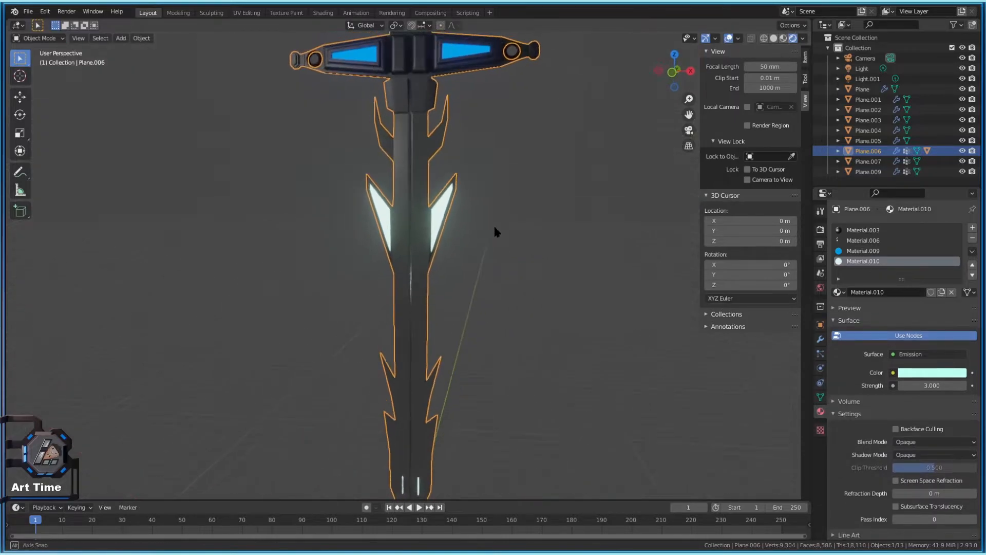
pyautogui.scroll(-1, 480, 303)
pyautogui.press('KP_1')
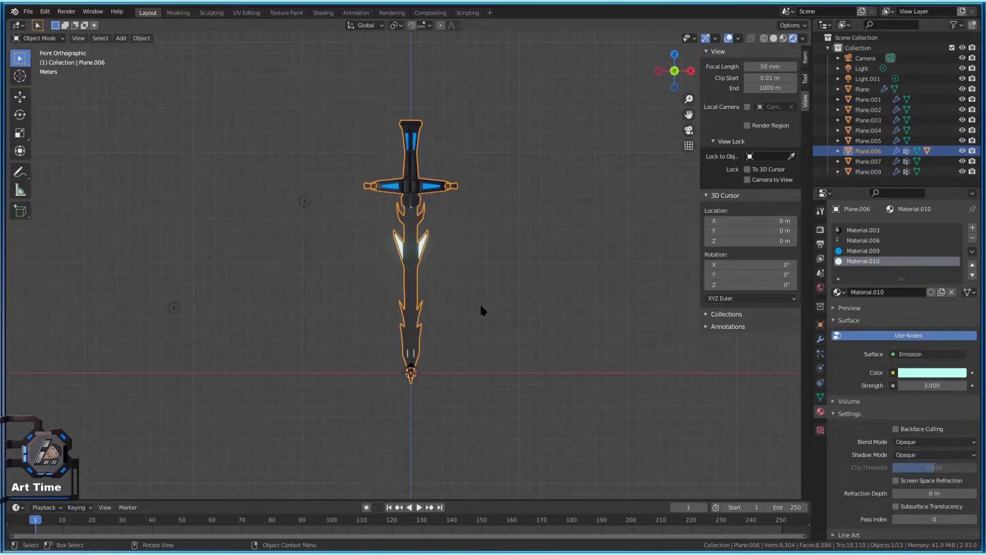
# Try Material.003 on the inset face of the large blade spike
pyautogui.scroll(4, 464, 289)
pyautogui.click(933, 375)
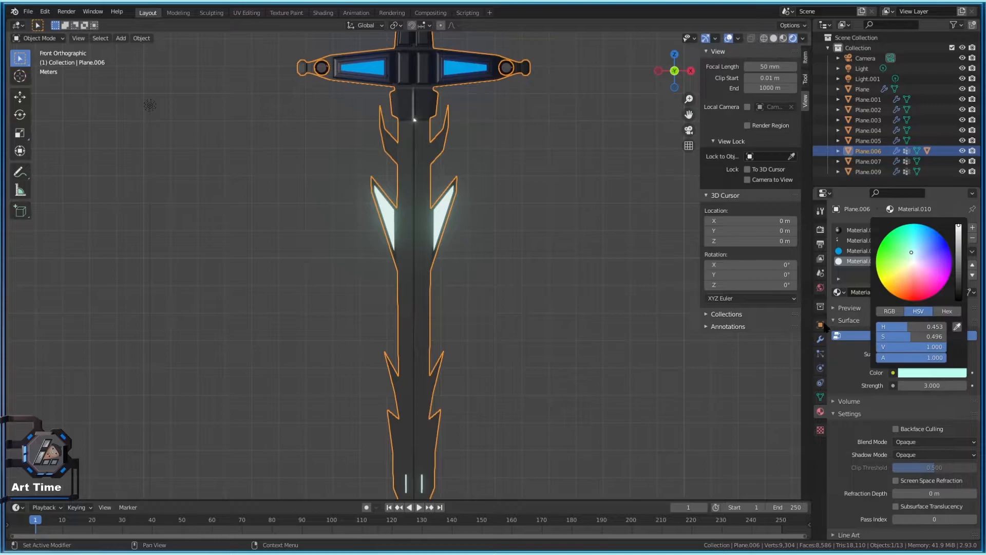
pyautogui.scroll(2, 473, 181)
pyautogui.click(849, 241)
pyautogui.press('Tab')
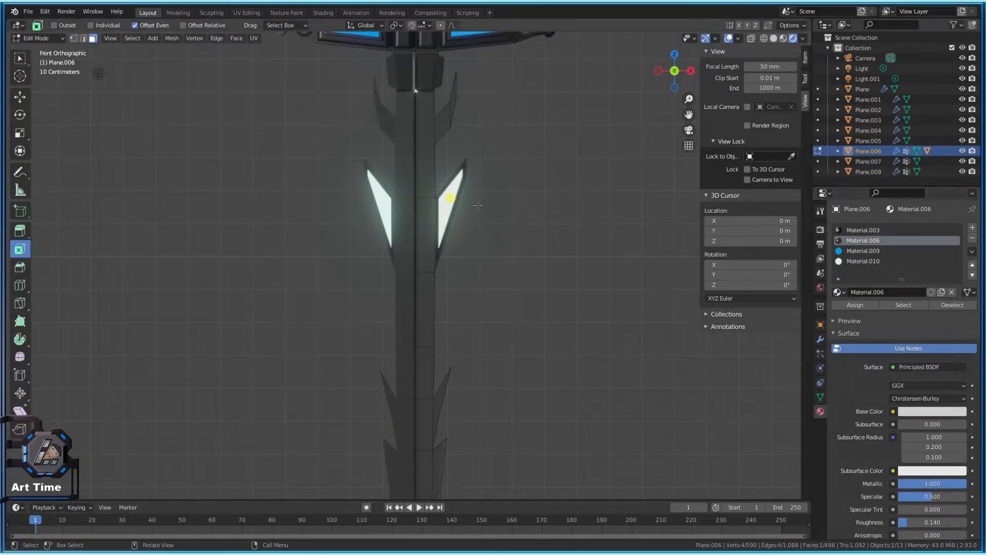
pyautogui.click(857, 262)
pyautogui.click(845, 232)
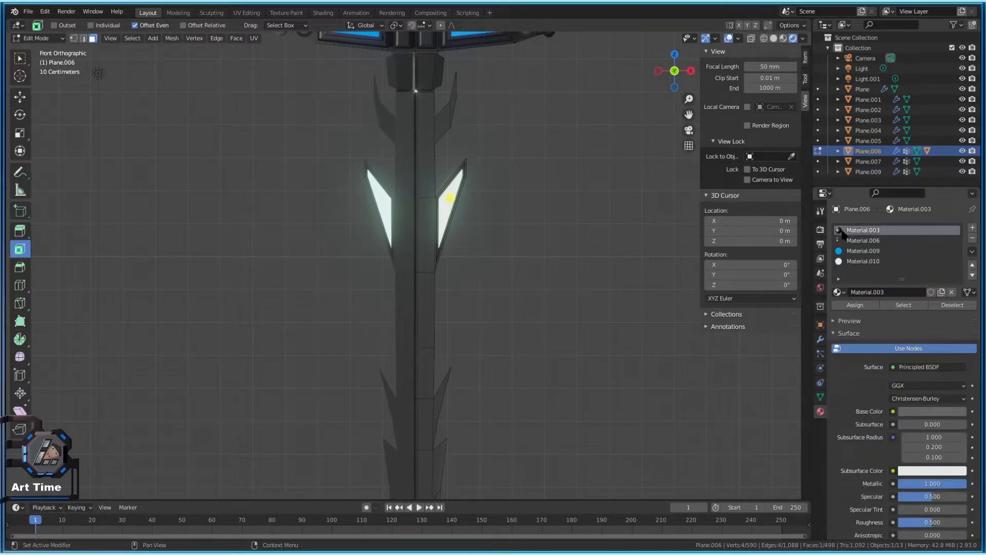
pyautogui.click(847, 307)
pyautogui.press('Tab')
pyautogui.press('Tab')
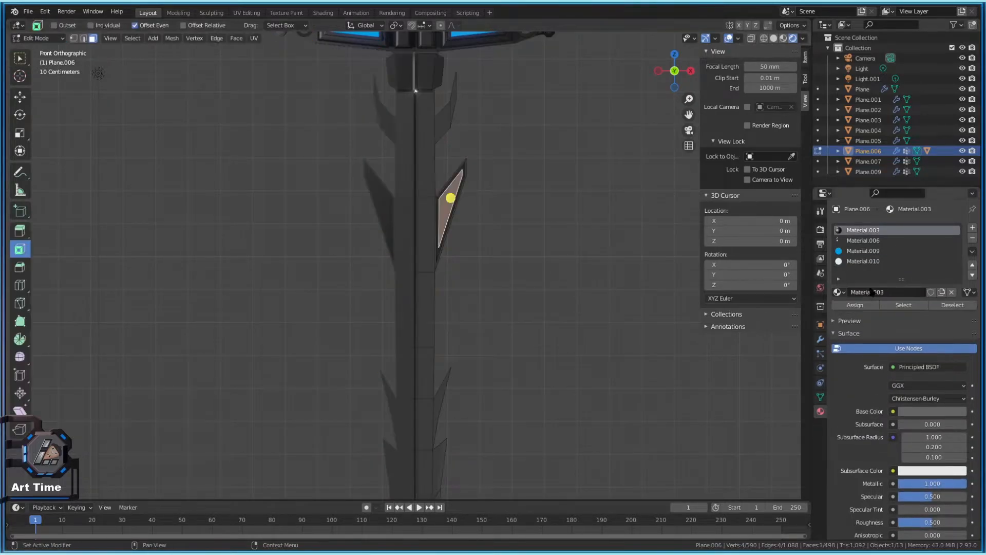
# Assign a new material with an orange base color to the inset face of the large blade spike
pyautogui.click(973, 227)
pyautogui.click(866, 293)
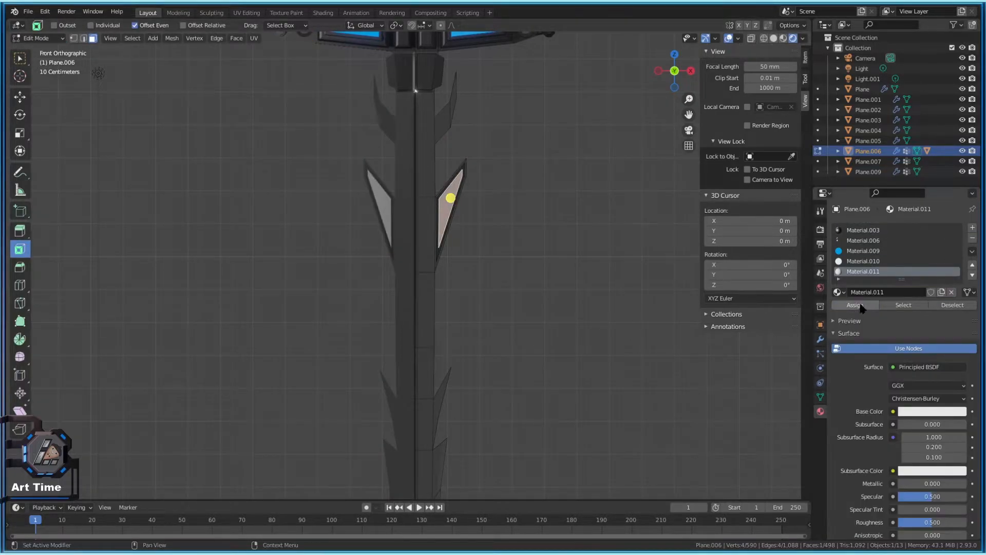
pyautogui.click(942, 411)
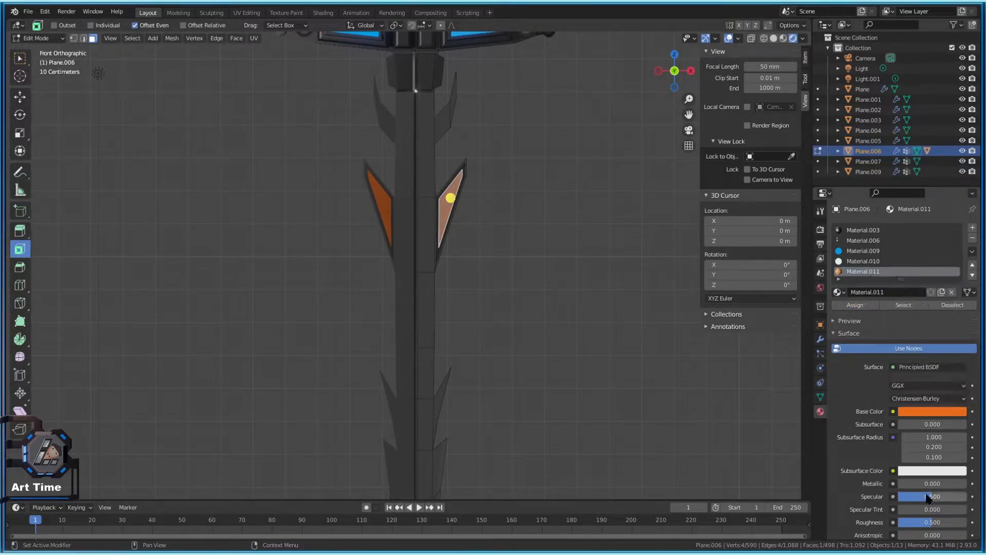
# Set the orange material's metallic to 1.000 and its roughness to 0.397
pyautogui.scroll(-2, 930, 497)
pyautogui.moveTo(914, 443); pyautogui.dragTo(966, 443)
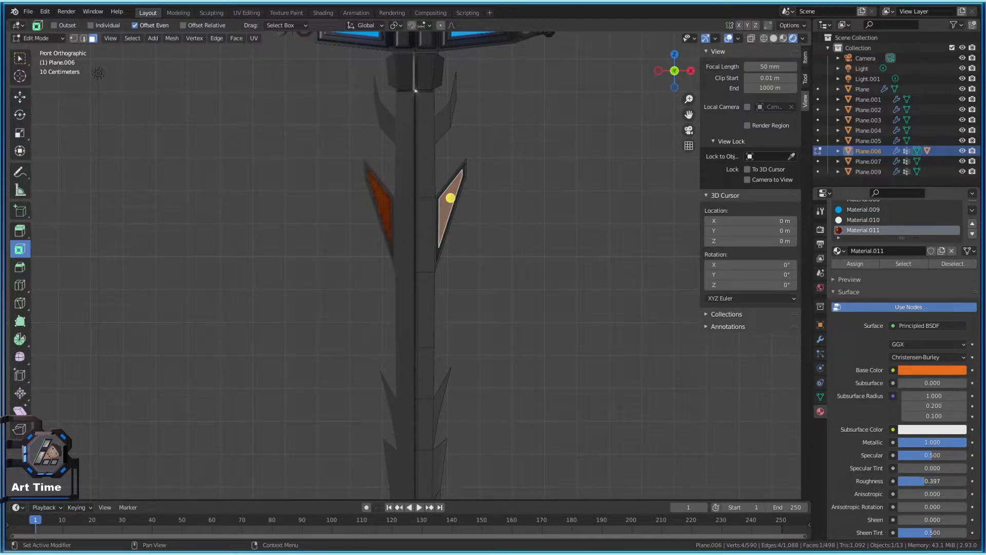
pyautogui.click(918, 368)
pyautogui.press('Tab')
pyautogui.click(560, 359)
pyautogui.scroll(-5, 562, 363)
pyautogui.scroll(3, 534, 354)
pyautogui.scroll(-2, 519, 339)
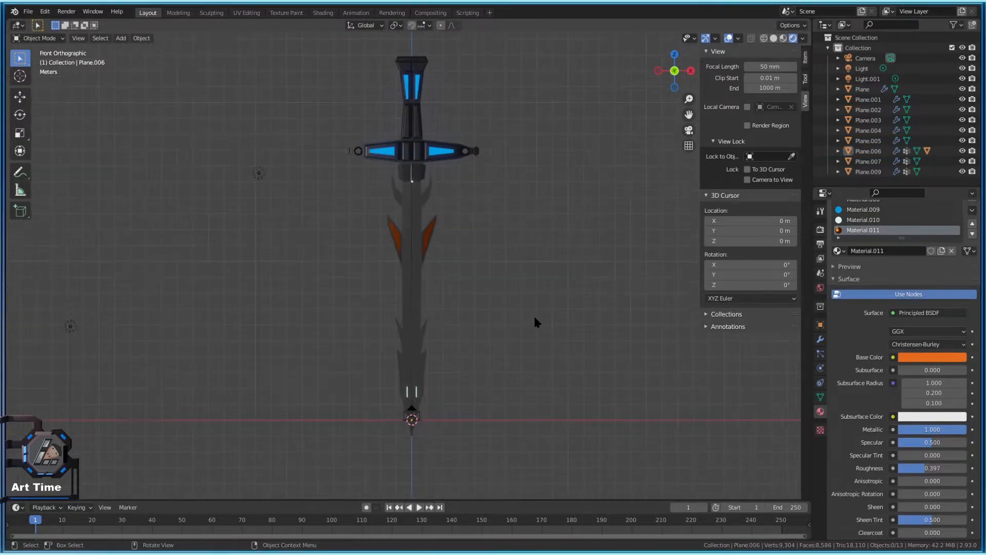
# Try to lower the upper inner corner vertex of the guard's blue panel by about 0.51 m along Z
pyautogui.scroll(6, 535, 314)
pyautogui.press('Tab')
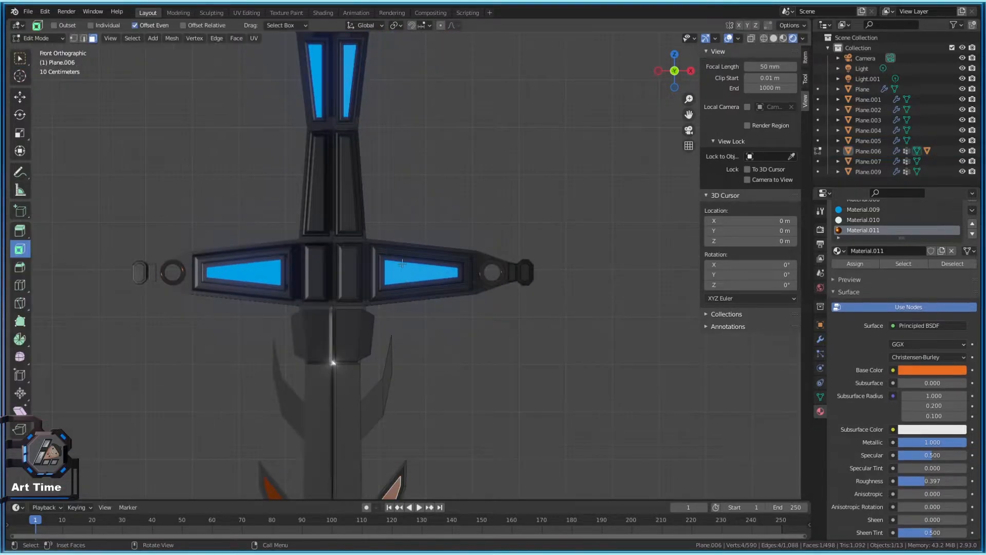
pyautogui.click(403, 264)
pyautogui.press('KP_Decimal')
pyautogui.press('1')
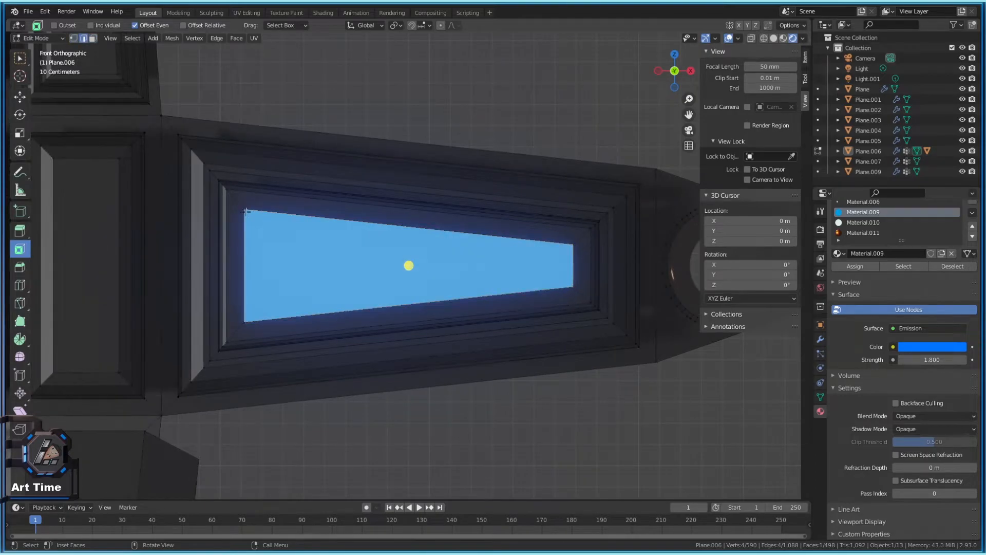
pyautogui.click(245, 210)
pyautogui.press('g')
pyautogui.press('z')
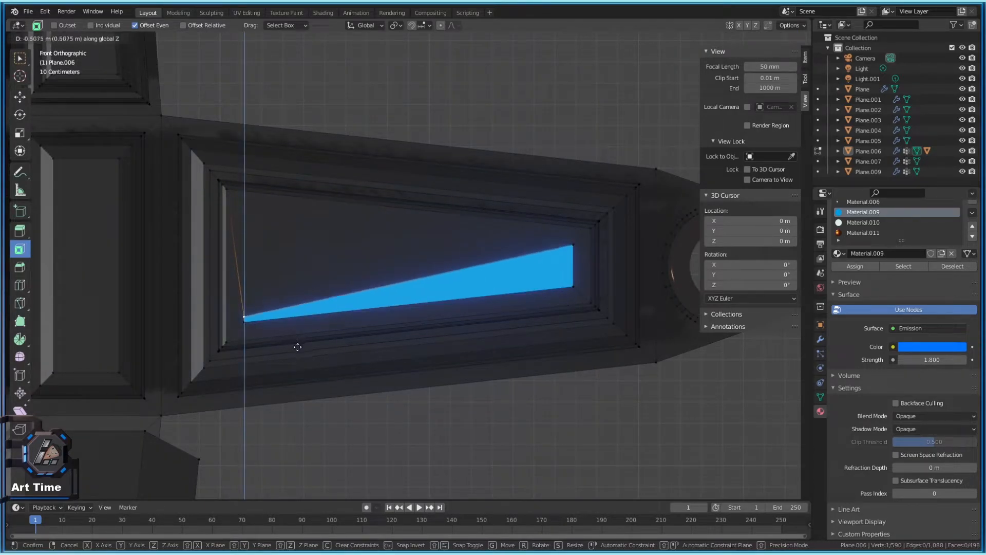
pyautogui.click(298, 347)
pyautogui.press('Tab')
pyautogui.scroll(-10, 362, 383)
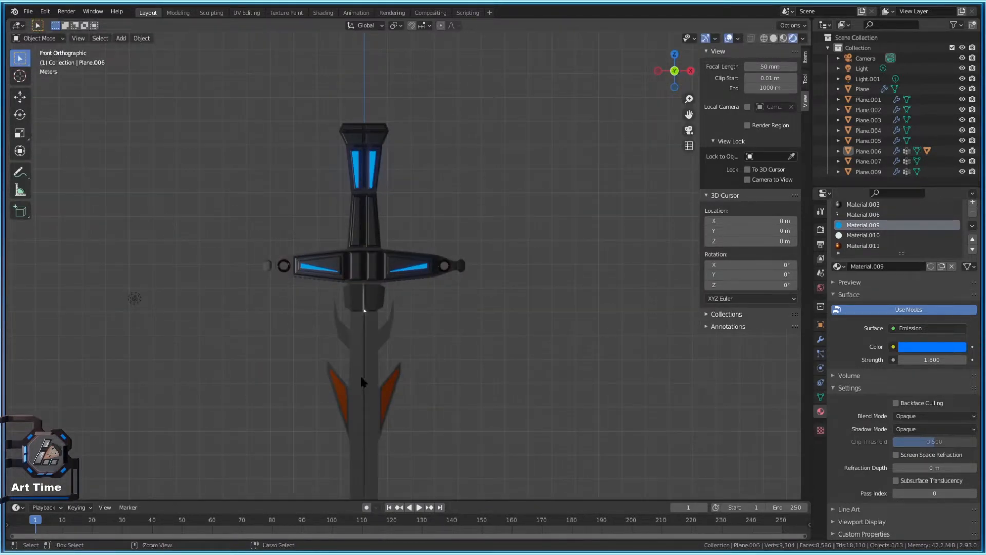
pyautogui.scroll(-6, 362, 377)
pyautogui.scroll(5, 369, 362)
# Dissolve the vertices of the blue panel face on the sword's guard
pyautogui.press('Tab')
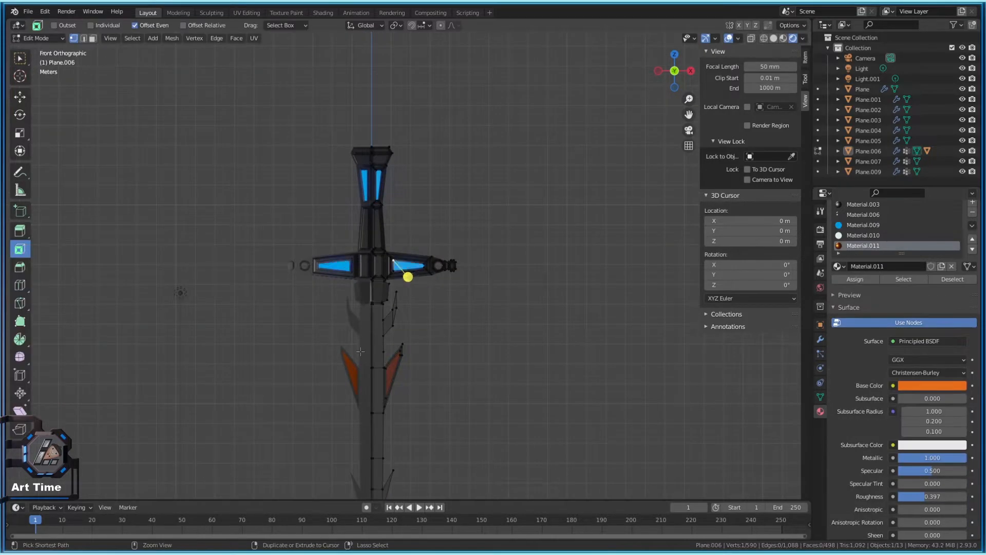
pyautogui.scroll(4, 360, 351)
pyautogui.press('3')
pyautogui.click(471, 288)
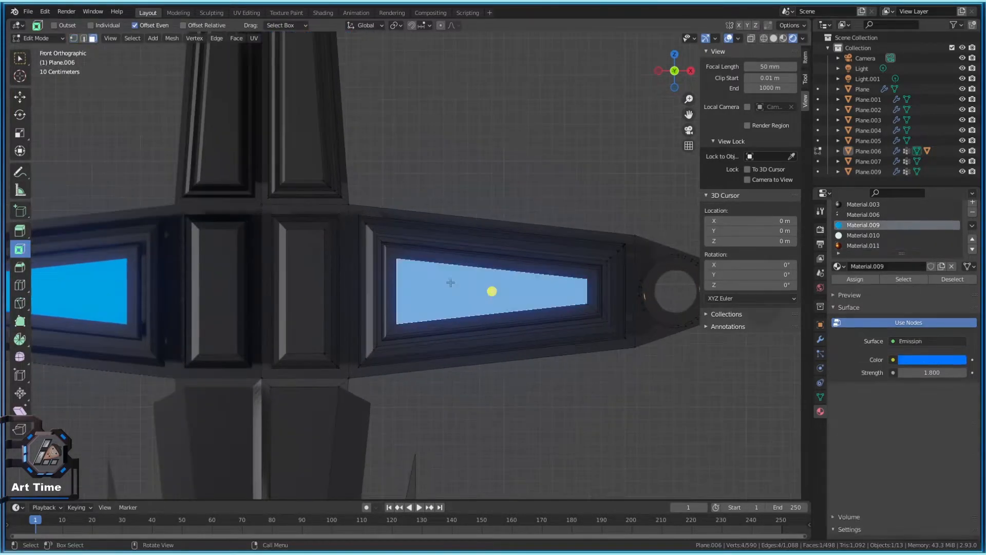
pyautogui.rightClick(497, 298)
pyautogui.scroll(-10, 488, 334)
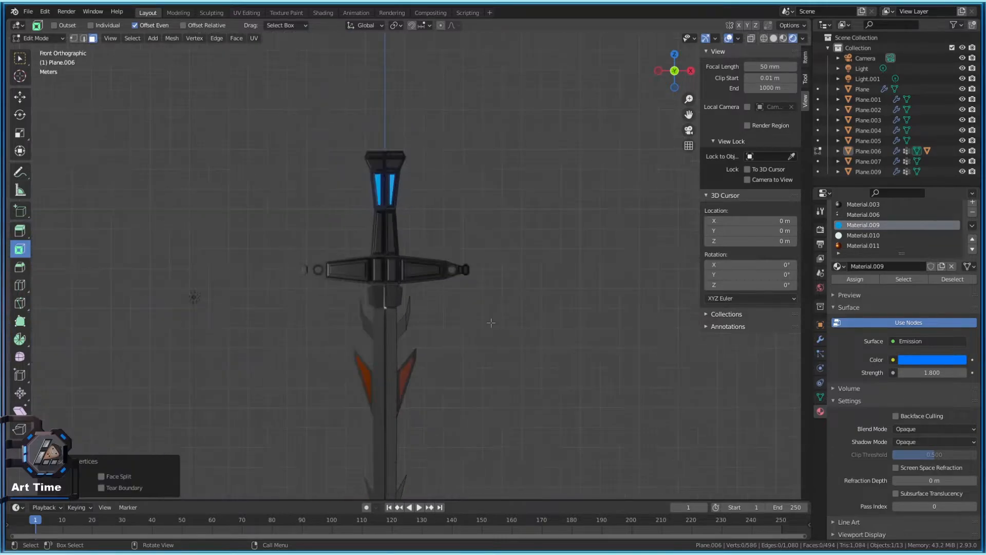
pyautogui.press('Tab')
pyautogui.scroll(8, 432, 292)
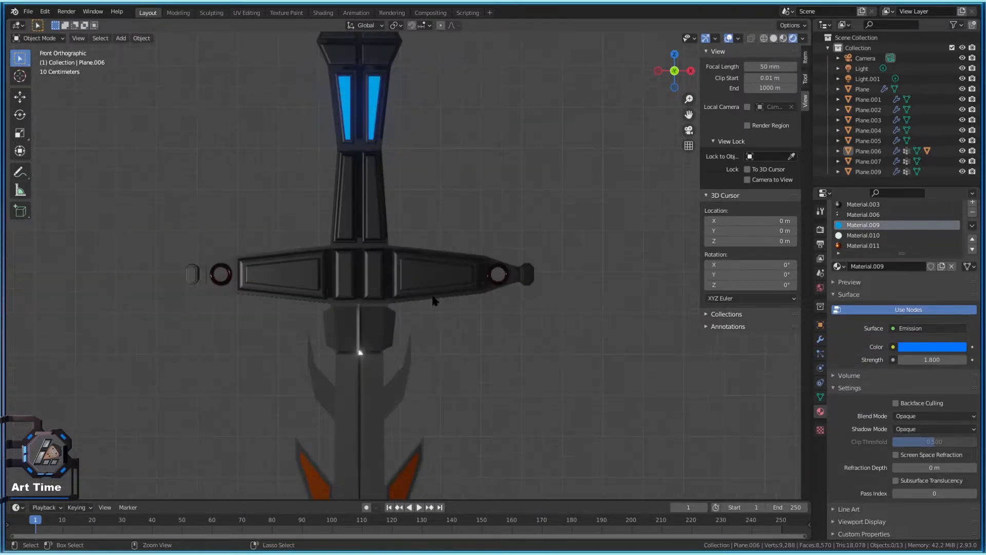
# Compare the guard with and without its blue panels from the front, undoing and restoring the dissolve
pyautogui.press('Tab')
pyautogui.scroll(3, 427, 297)
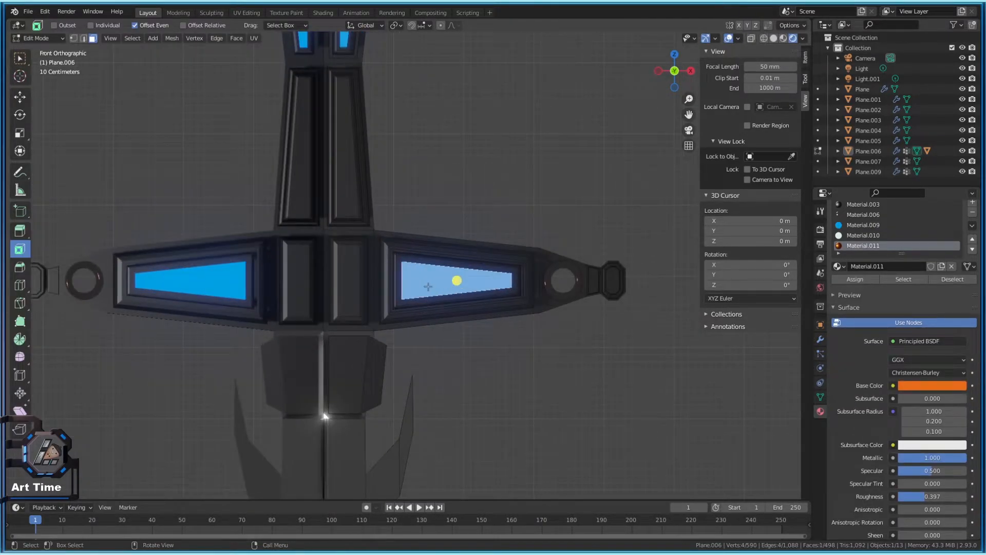
pyautogui.scroll(-4, 606, 386)
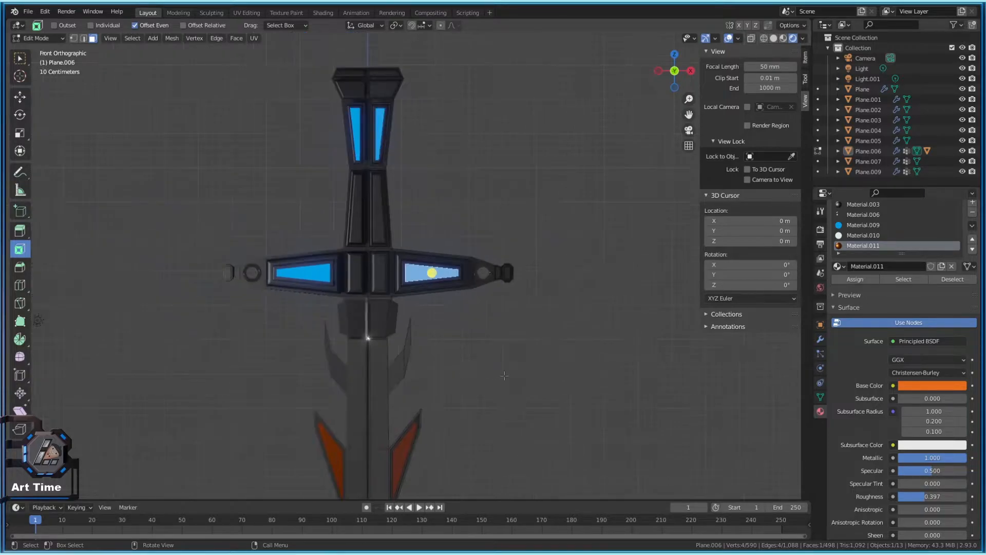
pyautogui.press('Tab')
pyautogui.press('Tab')
pyautogui.press('Tab')
pyautogui.scroll(-6, 534, 332)
pyautogui.scroll(5, 497, 287)
pyautogui.press('Tab')
pyautogui.scroll(4, 498, 287)
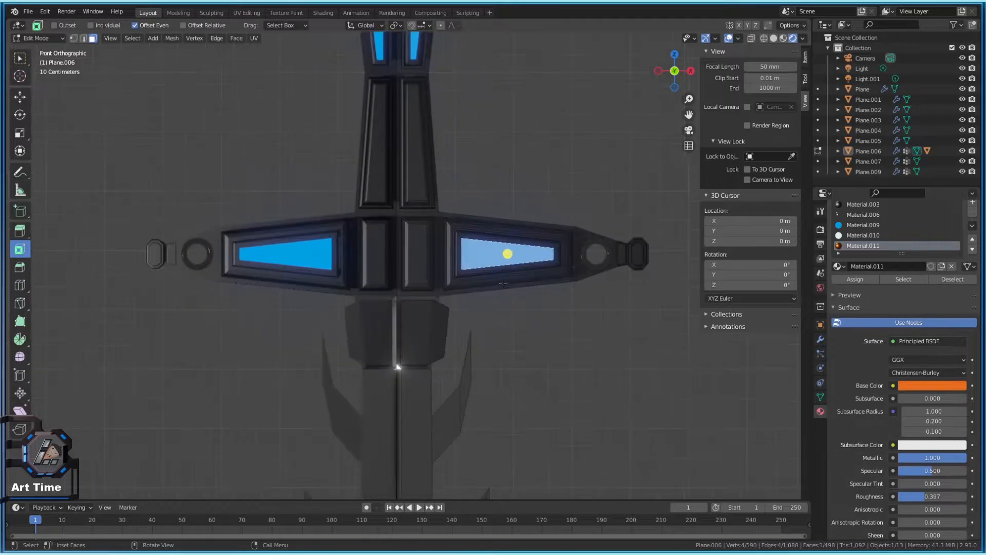
pyautogui.scroll(-7, 564, 290)
pyautogui.press('Tab')
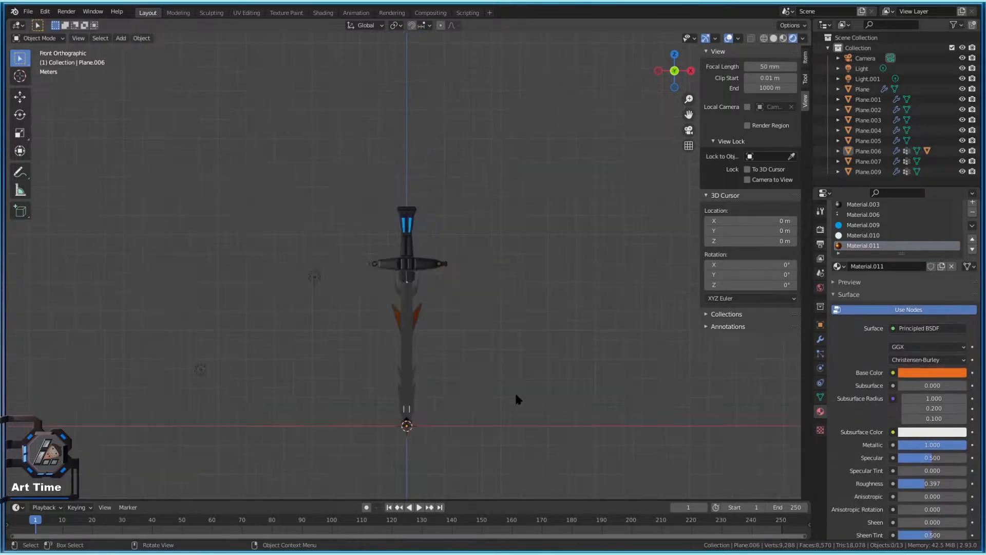
# Select the front face of the octagonal cap at the outer end of the guard
pyautogui.scroll(8, 457, 368)
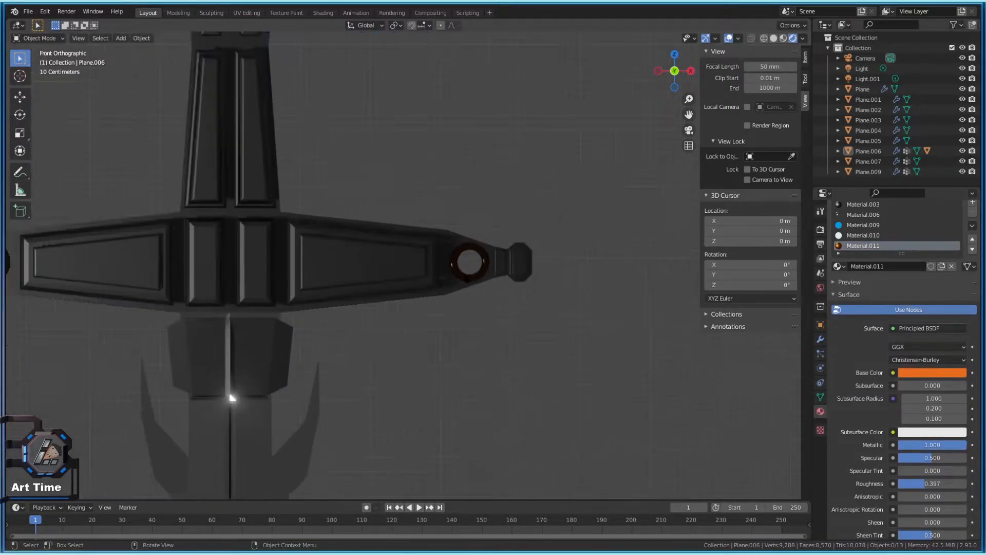
pyautogui.scroll(4, 340, 335)
pyautogui.press('Tab')
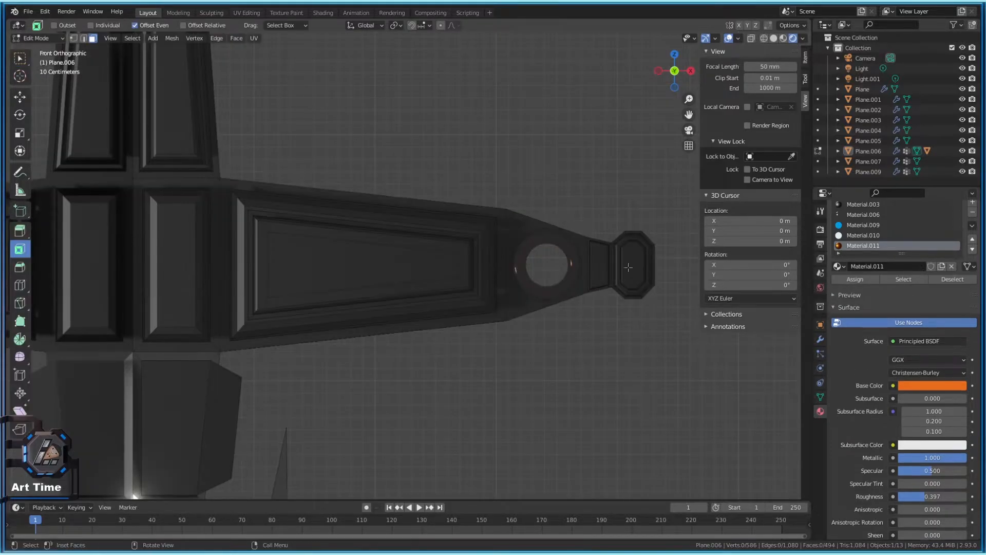
pyautogui.click(633, 265)
pyautogui.press('i')
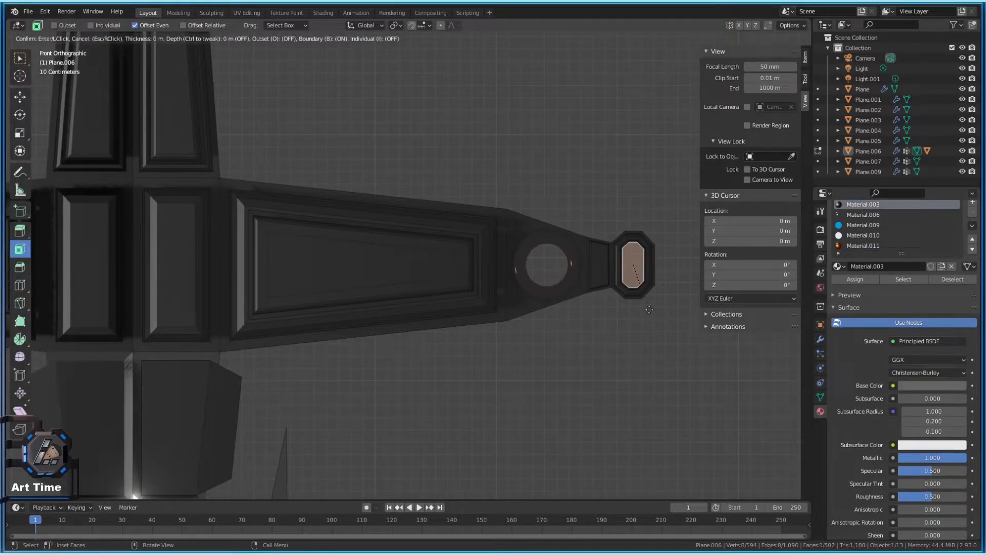
pyautogui.click(648, 306)
pyautogui.hotkey('ctrl', 'z')
# Extrude the octagonal end cap's front face inward by about 0.038 m
pyautogui.moveTo(648, 306); pyautogui.dragTo(570, 311, button='middle')
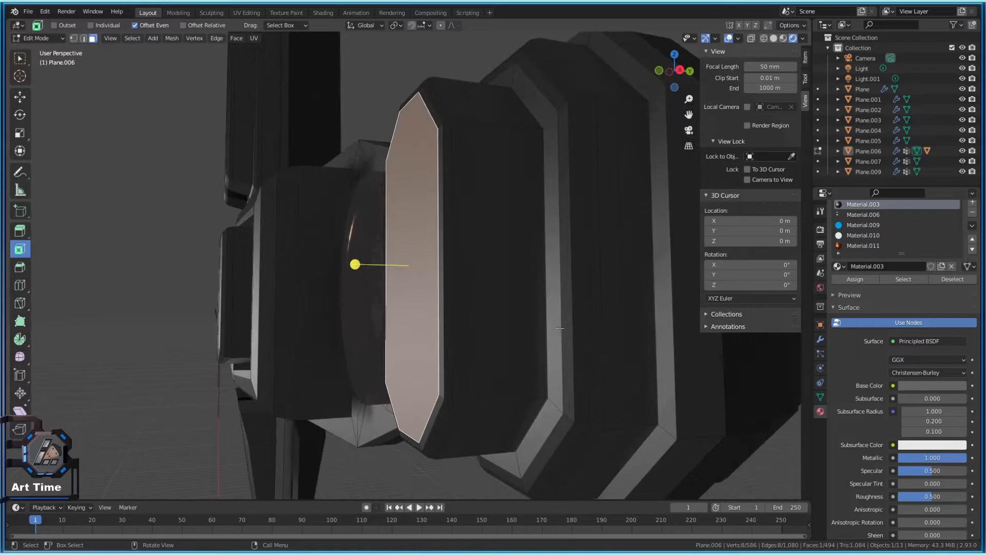
pyautogui.press('e')
pyautogui.click(513, 330)
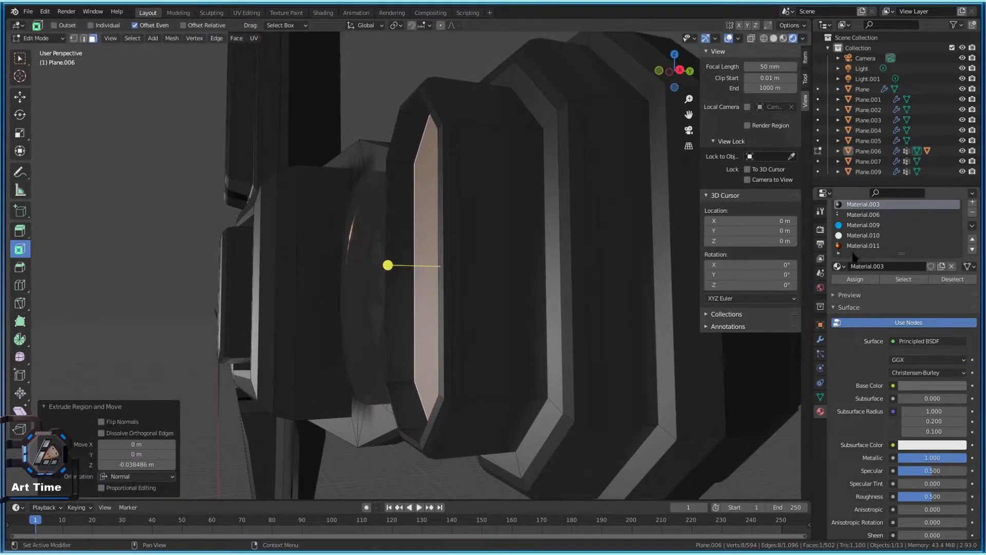
# Try the blue Material.009 on the recessed face of the guard's end cap
pyautogui.click(863, 225)
pyautogui.click(855, 279)
pyautogui.press('Tab')
pyautogui.scroll(-5, 456, 309)
pyautogui.moveTo(411, 334); pyautogui.dragTo(433, 348, button='middle')
pyautogui.scroll(-5, 431, 343)
pyautogui.scroll(5, 394, 273)
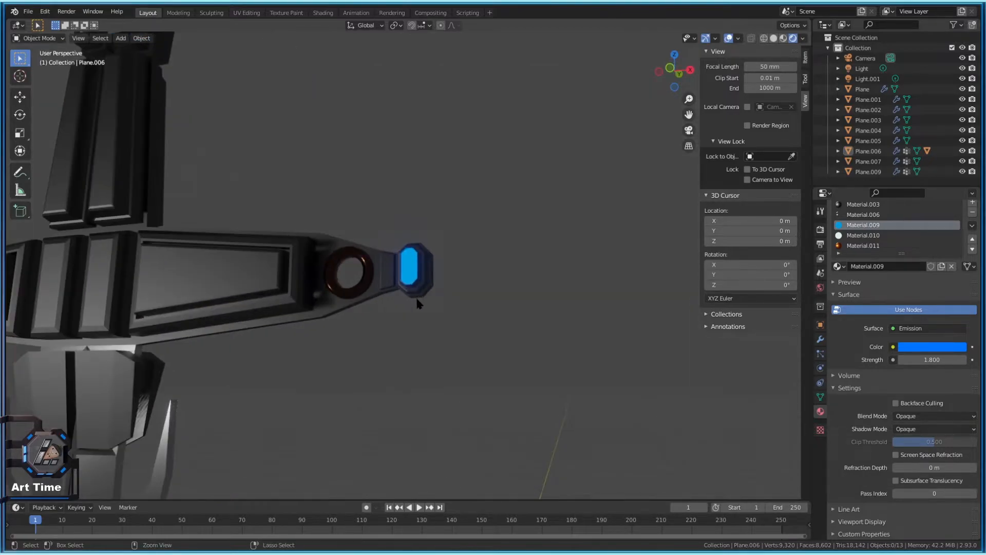
# Scale the end cap's recessed face to about 0.7 and assign Material.009 to it
pyautogui.press('Tab')
pyautogui.scroll(3, 411, 267)
pyautogui.press('s')
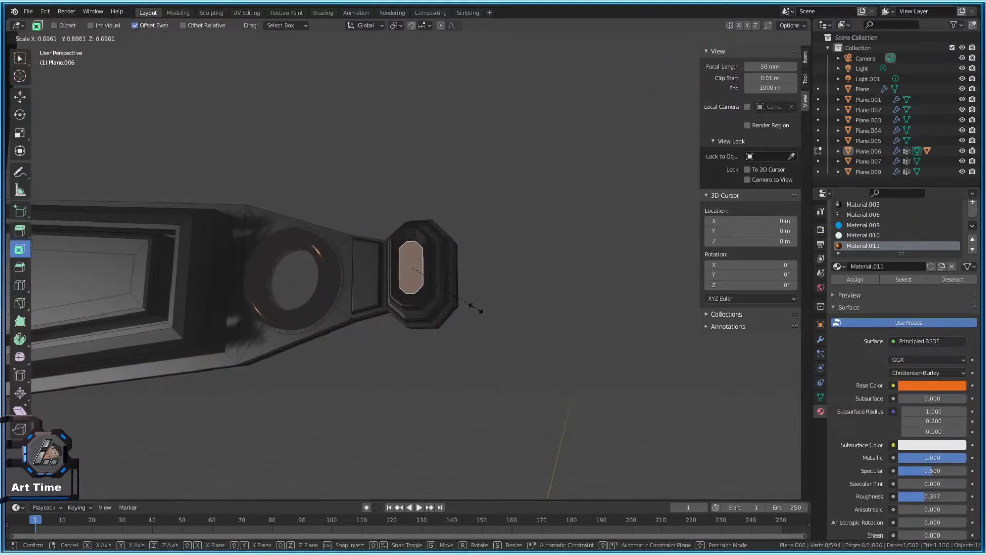
pyautogui.click(476, 308)
pyautogui.click(863, 225)
pyautogui.click(855, 279)
pyautogui.press('Tab')
pyautogui.scroll(-4, 514, 353)
pyautogui.moveTo(514, 354); pyautogui.dragTo(409, 318, button='middle')
pyautogui.scroll(-3, 404, 303)
pyautogui.scroll(6, 401, 205)
# Inset the front face of the block below the guard and extrude it inward by about 0.086 m
pyautogui.press('Tab')
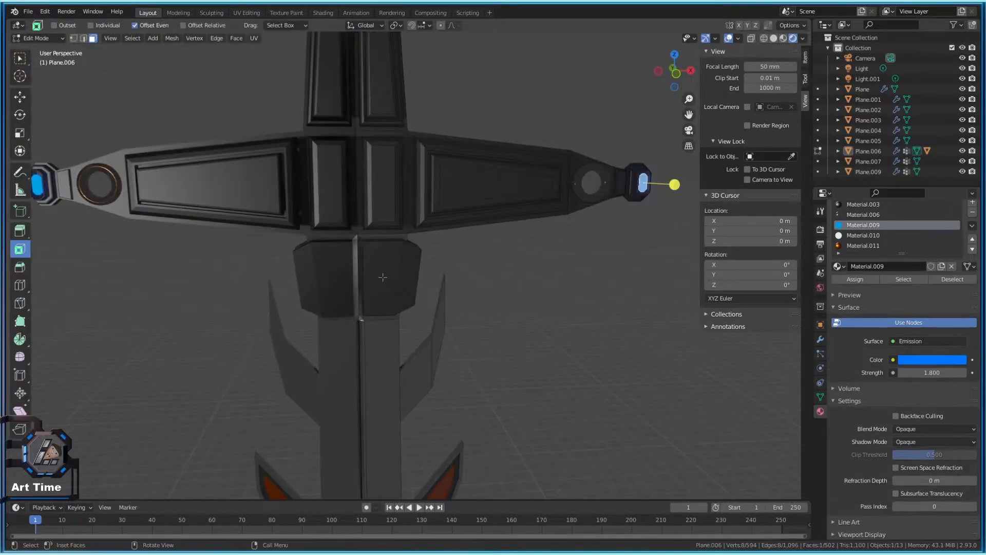
pyautogui.click(383, 278)
pyautogui.moveTo(388, 304); pyautogui.dragTo(434, 331, button='middle')
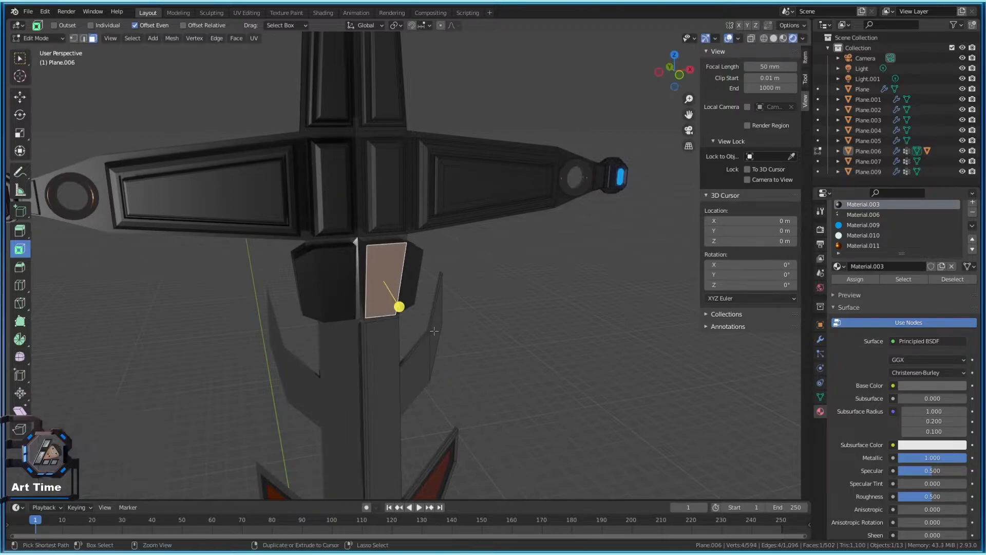
pyautogui.press('s')
pyautogui.press('Escape')
pyautogui.press('s')
pyautogui.click(399, 306)
pyautogui.press('e')
pyautogui.click(399, 306)
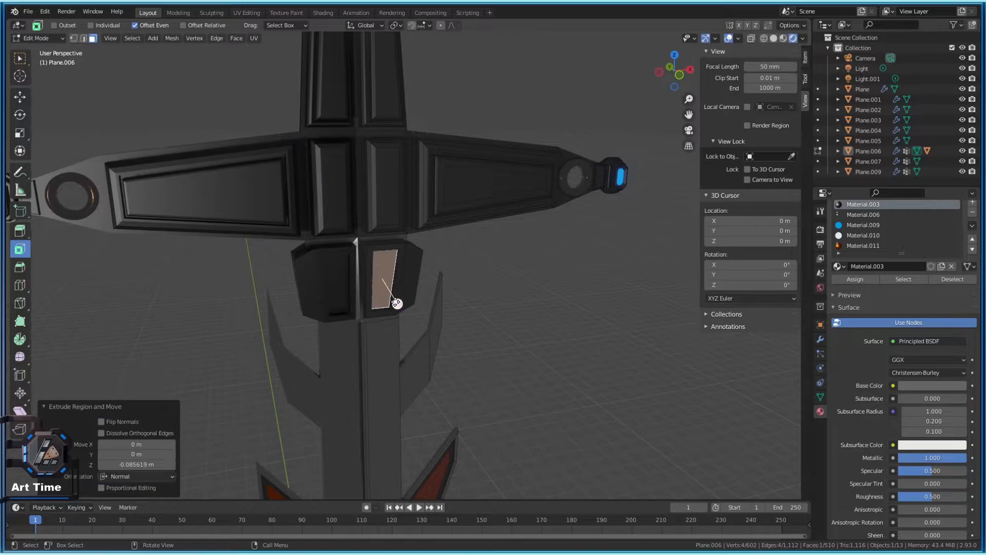
# Scale the block's recessed face to about 0.683 and assign Material.009 to it
pyautogui.press('s')
pyautogui.click(390, 297)
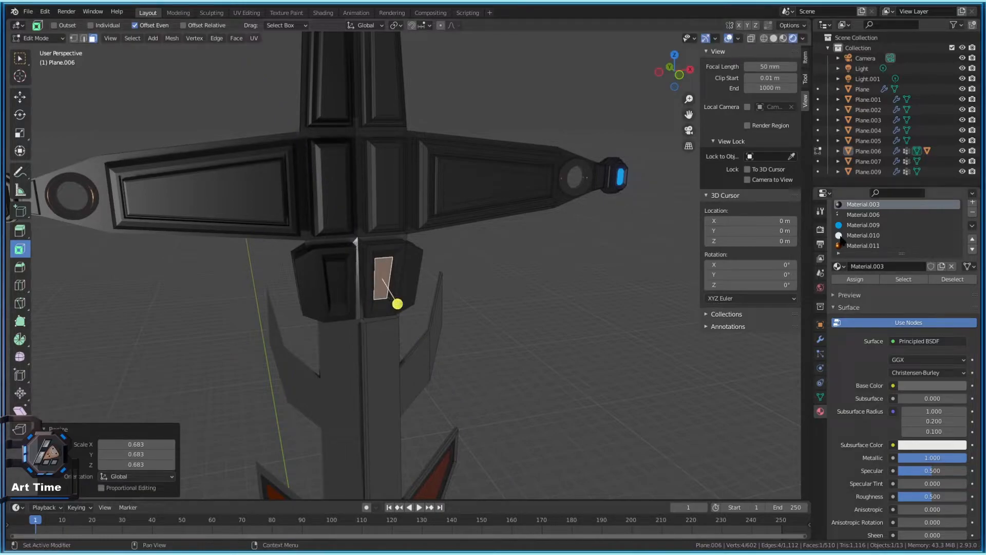
pyautogui.click(863, 225)
pyautogui.click(854, 279)
pyautogui.press('Tab')
pyautogui.scroll(-8, 513, 369)
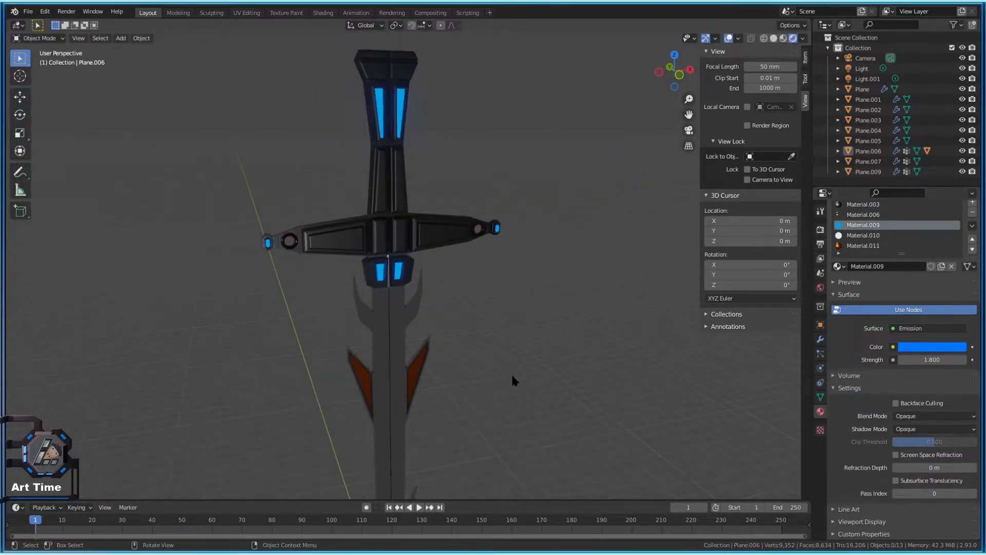
# Save the sword file and inspect the guard and block from several angles
pyautogui.scroll(3, 473, 308)
pyautogui.hotkey('ctrl', 's')
pyautogui.moveTo(465, 257); pyautogui.dragTo(466, 282, button='middle')
pyautogui.scroll(5, 565, 247)
pyautogui.moveTo(622, 225); pyautogui.dragTo(496, 220, button='middle')
pyautogui.moveTo(391, 191); pyautogui.dragTo(517, 281, button='middle')
# Select a face in the middle of the sword's blade to make its Material.006 the active slot, and return to Object Mode
pyautogui.click(457, 196)
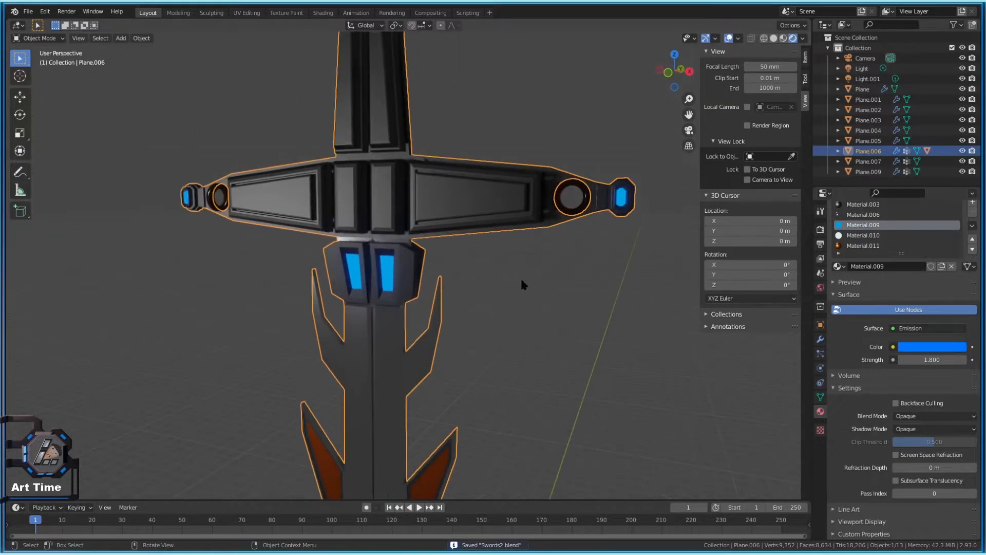
pyautogui.scroll(-3, 516, 281)
pyautogui.moveTo(468, 356); pyautogui.dragTo(509, 315, button='middle')
pyautogui.scroll(2, 509, 315)
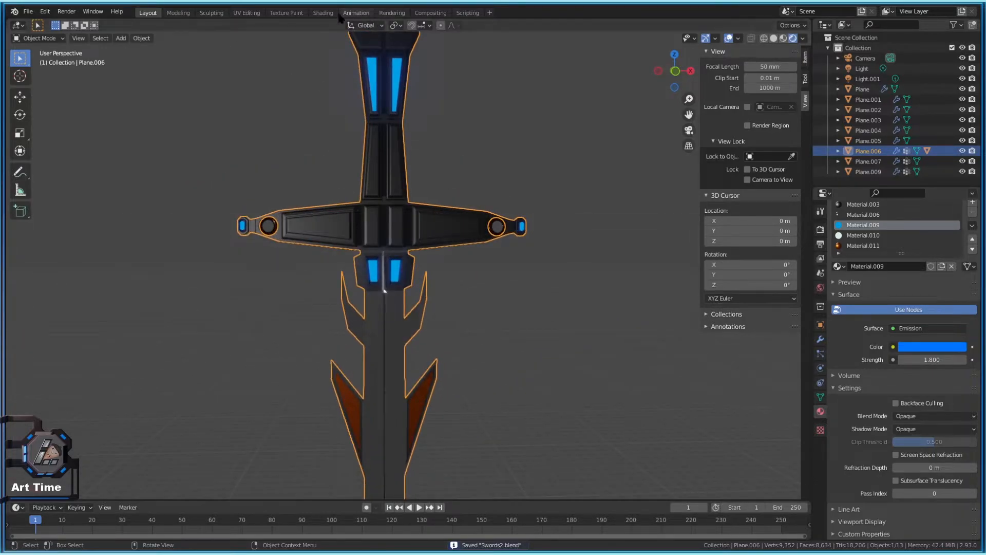
pyautogui.press('Tab')
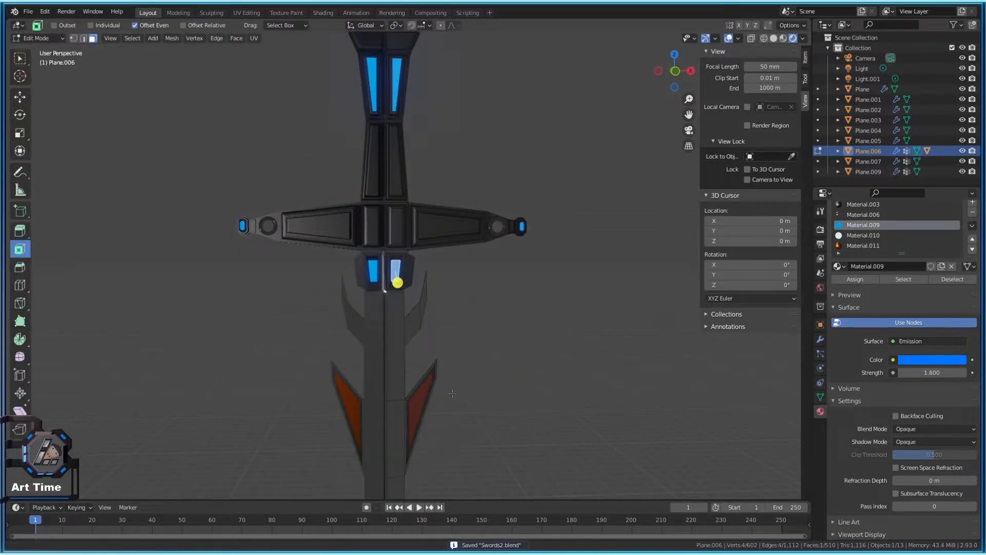
pyautogui.keyDown('shift'); pyautogui.moveTo(393, 414); pyautogui.dragTo(401, 200, button='middle'); pyautogui.keyUp('shift')
pyautogui.click(411, 239)
pyautogui.scroll(-6, 511, 278)
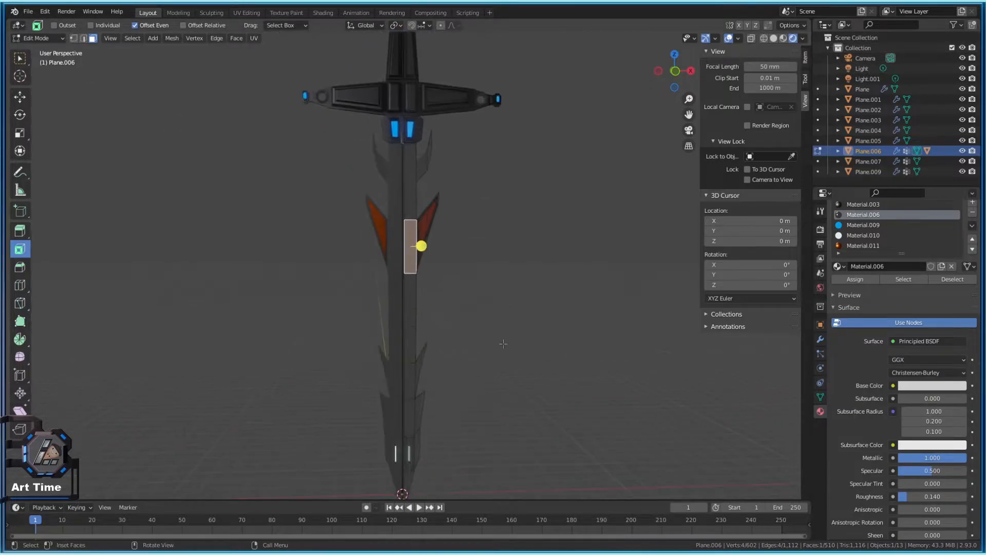
pyautogui.press('Tab')
pyautogui.scroll(4, 466, 328)
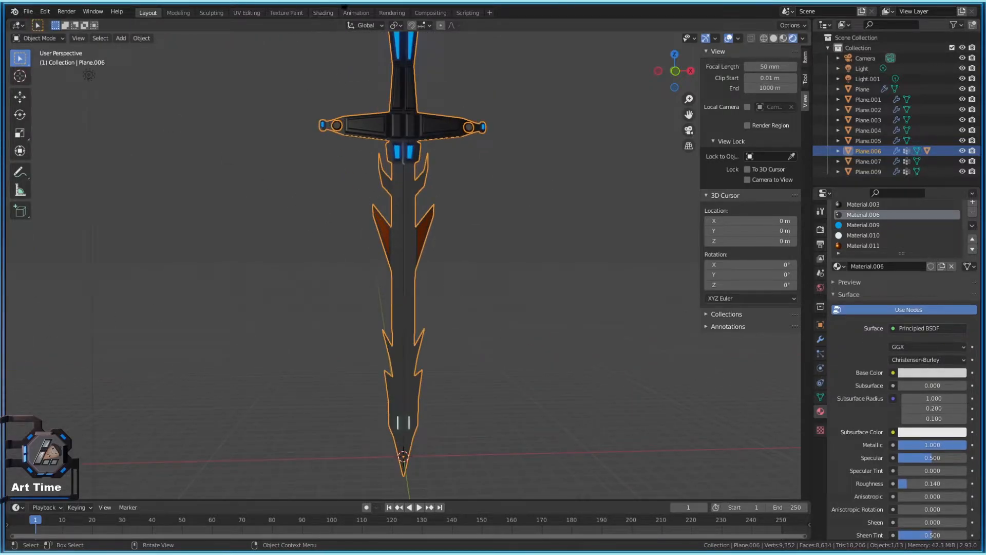
# Switch to the Shading workspace and add a Texture Coordinate node to Material.006, well before the Principled BSDF
pyautogui.click(323, 12)
pyautogui.moveTo(455, 380); pyautogui.dragTo(440, 174)
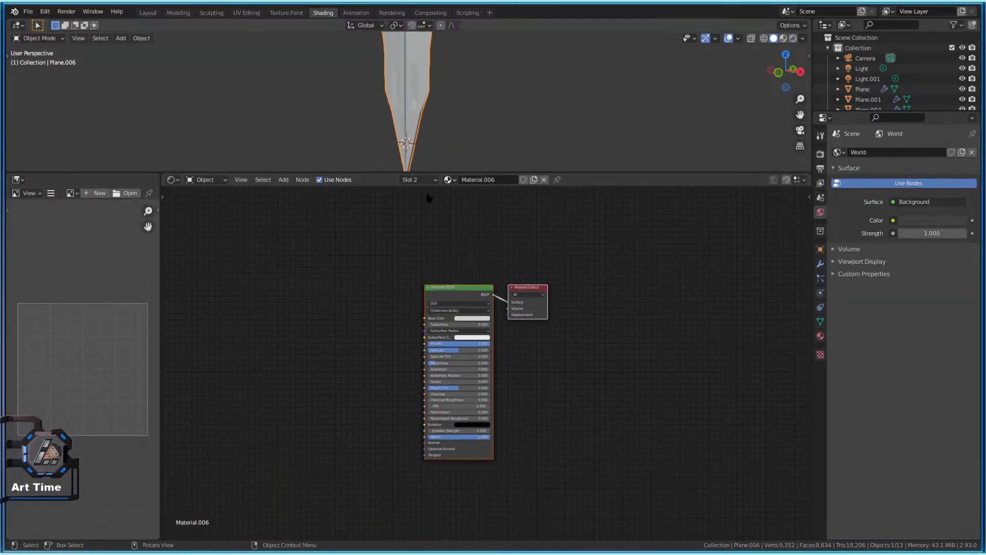
pyautogui.moveTo(411, 274); pyautogui.dragTo(415, 309, button='middle')
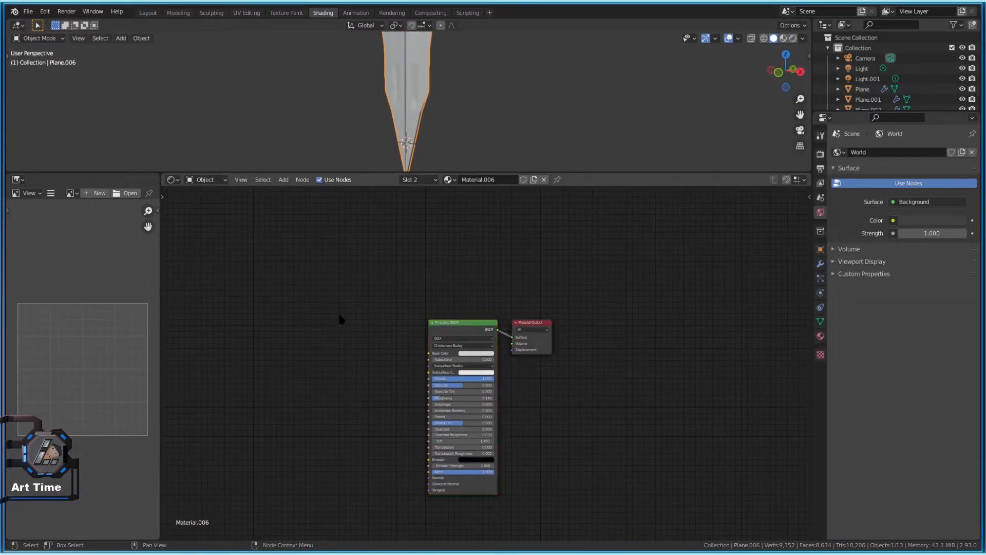
pyautogui.hotkey('shift', 'a')
pyautogui.moveTo(327, 329)
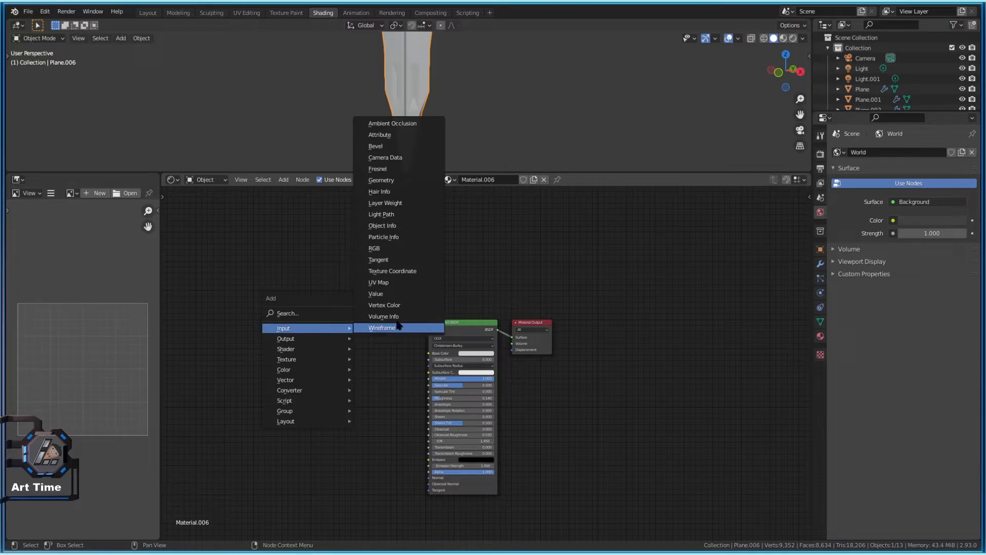
pyautogui.click(402, 278)
pyautogui.click(194, 308)
# Add a Noise Texture node beside the Texture Coordinate node
pyautogui.hotkey('shift', 'a')
pyautogui.moveTo(278, 332)
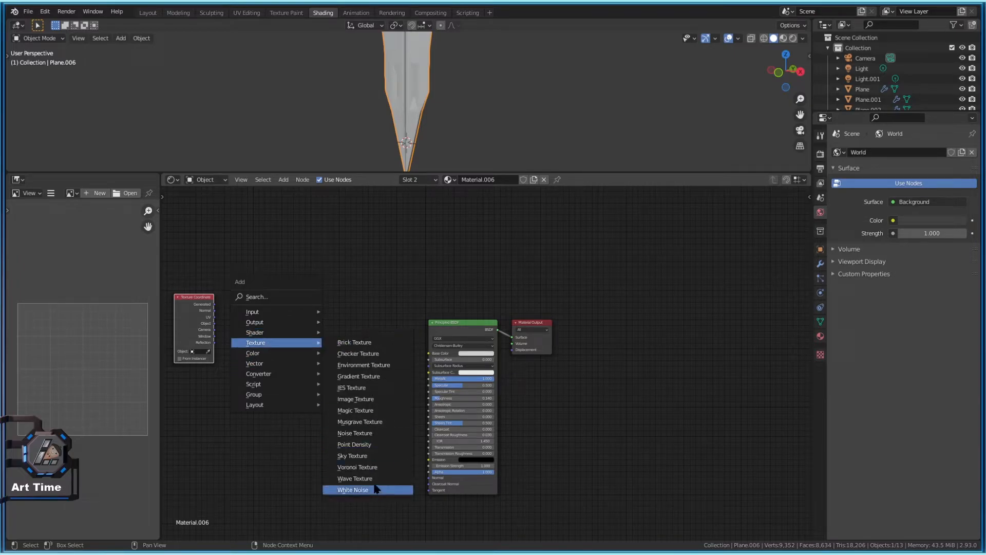
pyautogui.press('Escape')
pyautogui.press('Escape')
pyautogui.hotkey('shift', 'a')
pyautogui.moveTo(319, 371)
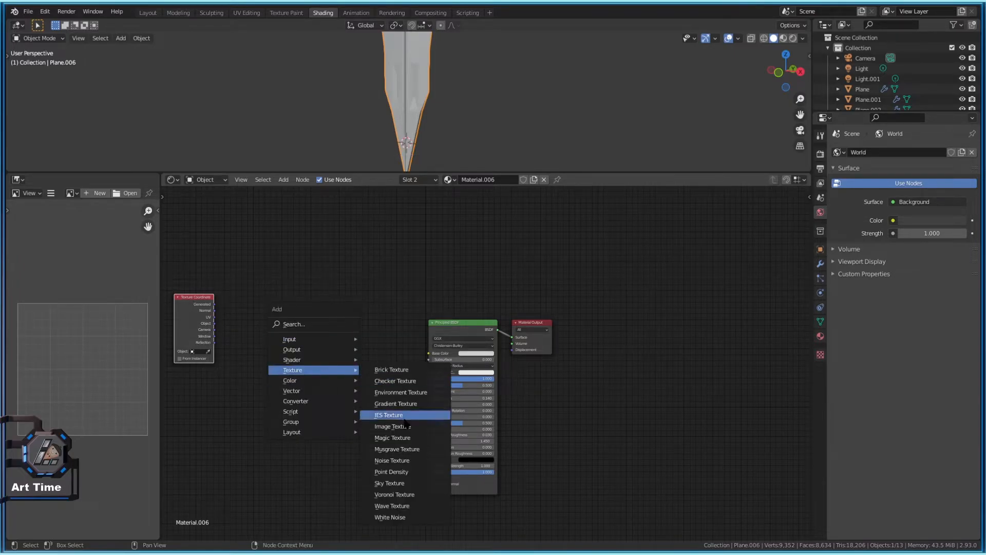
pyautogui.click(398, 471)
pyautogui.click(226, 287)
# Add a ColorRamp node between the Noise Texture and the Principled BSDF
pyautogui.hotkey('shift', 'a')
pyautogui.moveTo(214, 311)
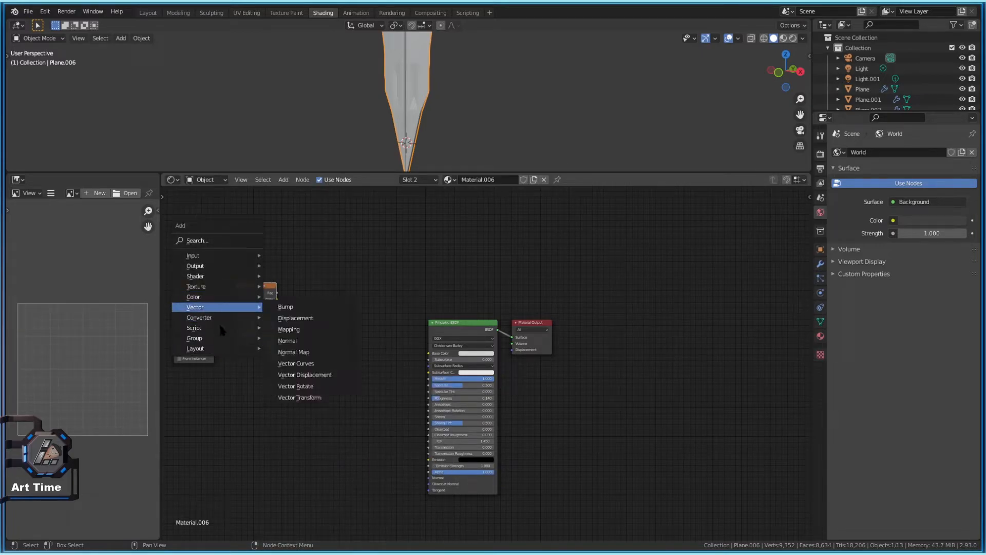
pyautogui.click(291, 340)
pyautogui.click(354, 280)
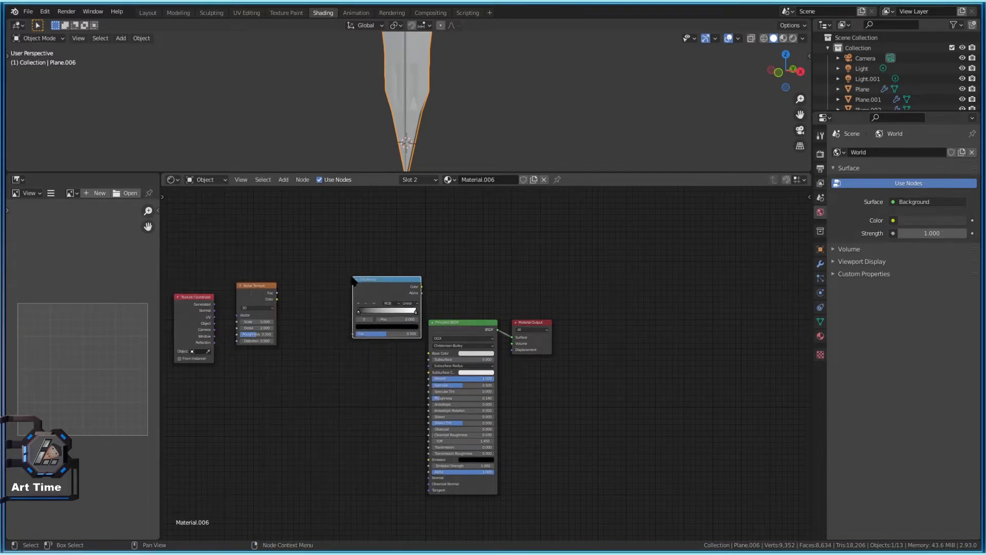
# Add a Bump node near the Principled BSDF's normal input and move the ColorRamp closer to the Noise Texture
pyautogui.hotkey('shift', 'a')
pyautogui.moveTo(312, 281)
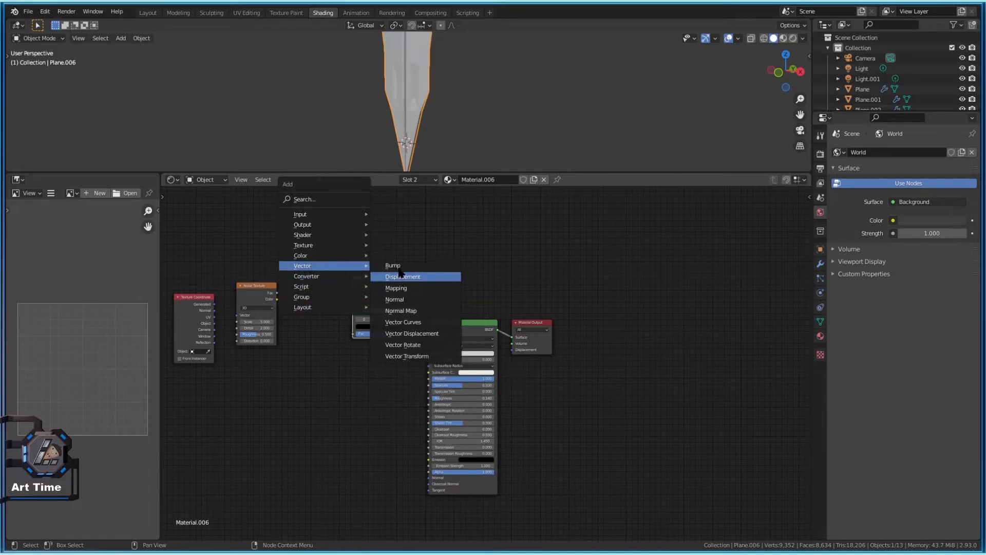
pyautogui.click(401, 273)
pyautogui.click(366, 448)
pyautogui.moveTo(389, 290); pyautogui.dragTo(363, 278)
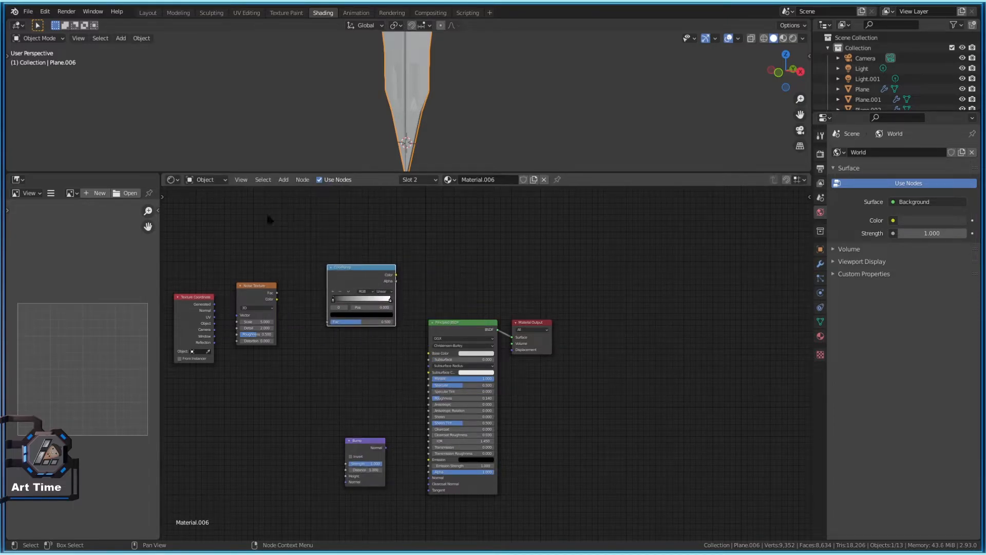
# Add a Mapping node below the Noise Texture and move the Texture Coordinate node farther away from it
pyautogui.hotkey('shift', 'a')
pyautogui.moveTo(305, 354)
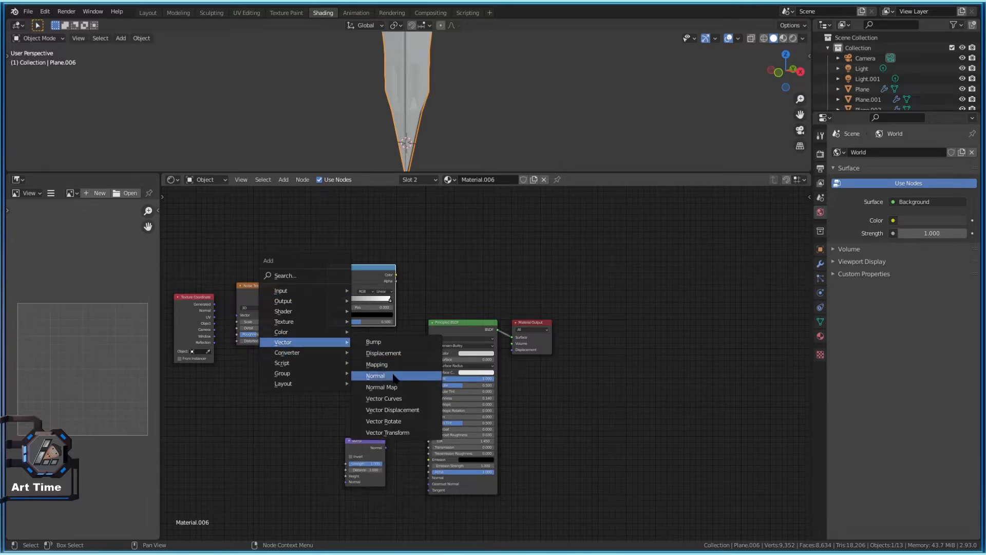
pyautogui.click(380, 365)
pyautogui.click(226, 352)
pyautogui.moveTo(201, 307); pyautogui.dragTo(189, 320)
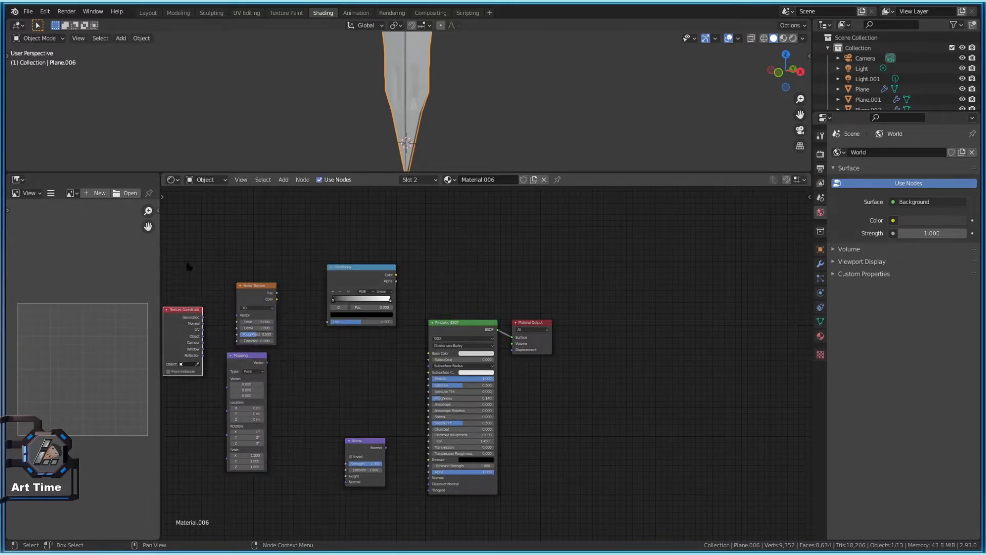
# Rearrange the node tree so that the Mapping node sits between the Texture Coordinate and Noise Texture nodes
pyautogui.moveTo(645, 230); pyautogui.dragTo(202, 506)
pyautogui.press('g')
pyautogui.click(361, 493)
pyautogui.moveTo(331, 315); pyautogui.dragTo(274, 319)
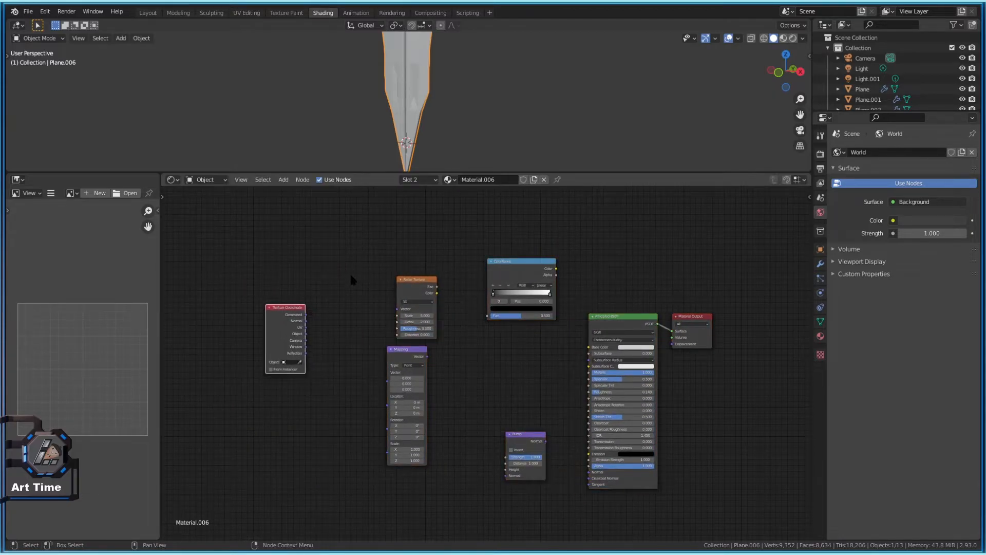
pyautogui.hotkey('shift', 'a')
pyautogui.scroll(1, 338, 324)
pyautogui.scroll(-1, 334, 324)
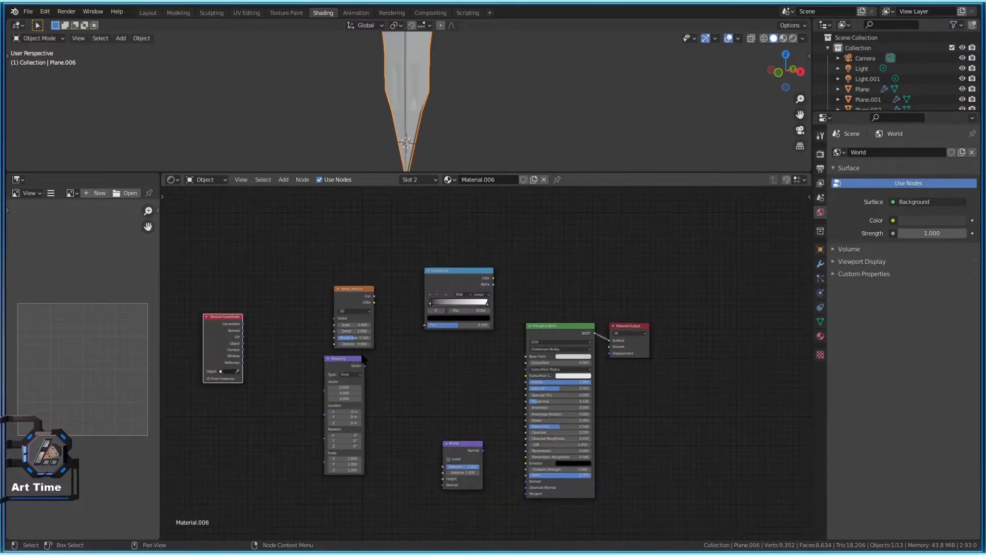
pyautogui.moveTo(413, 270); pyautogui.dragTo(426, 253)
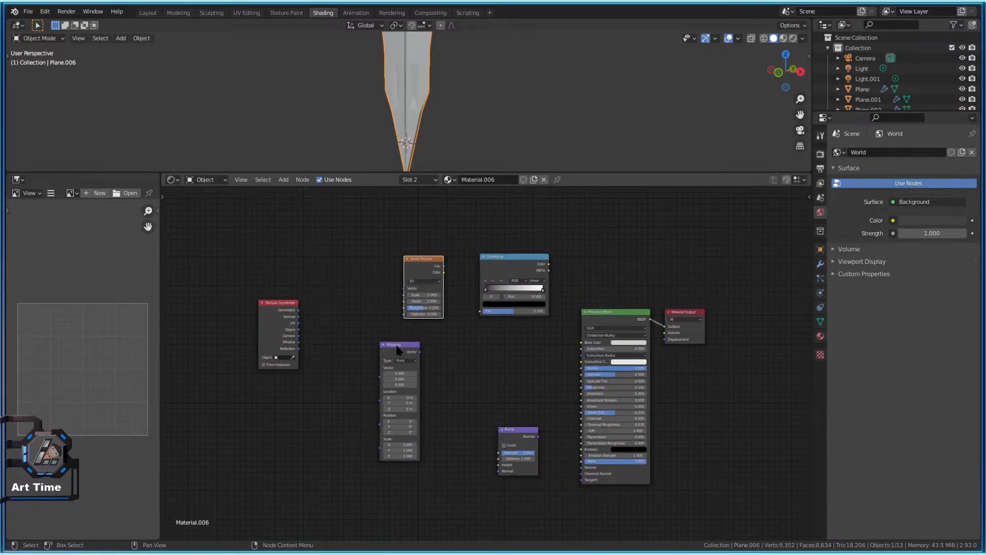
pyautogui.moveTo(396, 370); pyautogui.dragTo(341, 319)
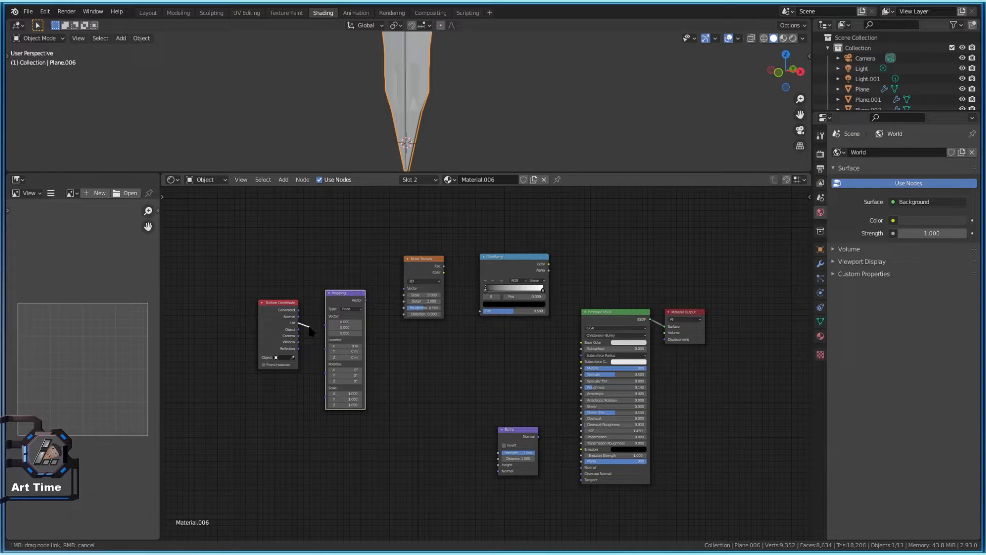
# Link Texture Coordinate Object through Mapping to Noise Texture, its Fac to ColorRamp, ColorRamp Color to Bump Height, and Bump to the Principled BSDF's Normal
pyautogui.moveTo(298, 330); pyautogui.dragTo(378, 304)
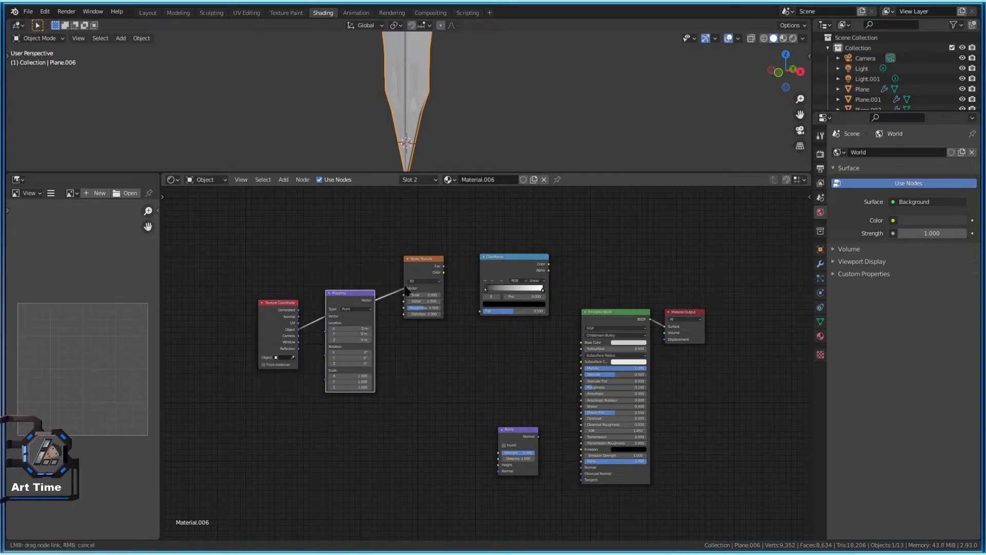
pyautogui.moveTo(445, 266); pyautogui.dragTo(480, 311)
pyautogui.moveTo(546, 258); pyautogui.dragTo(478, 420)
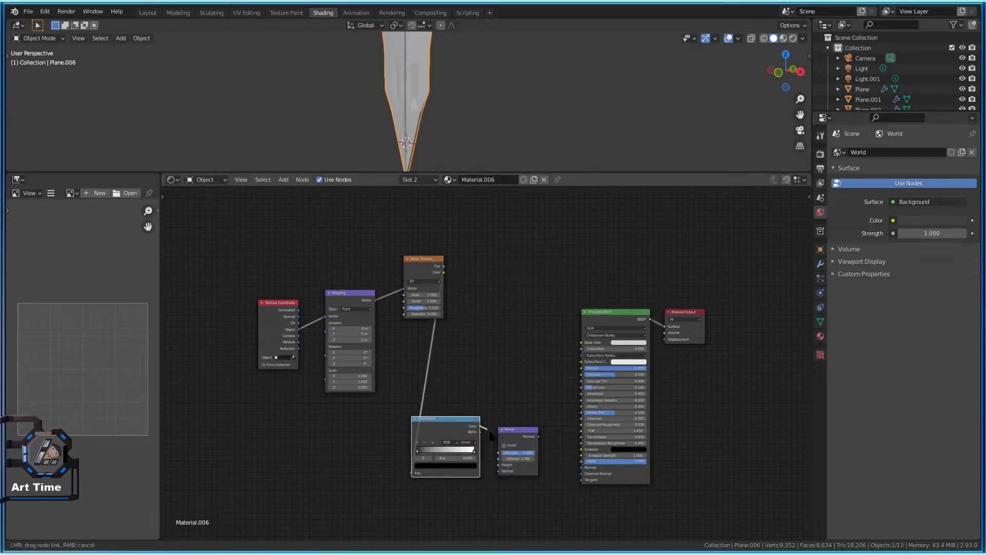
pyautogui.moveTo(536, 438); pyautogui.dragTo(587, 475)
# Move the ColorRamp, Bump and Noise Texture nodes into a compact chain between the Mapping node and the Principled BSDF
pyautogui.scroll(-2, 466, 129)
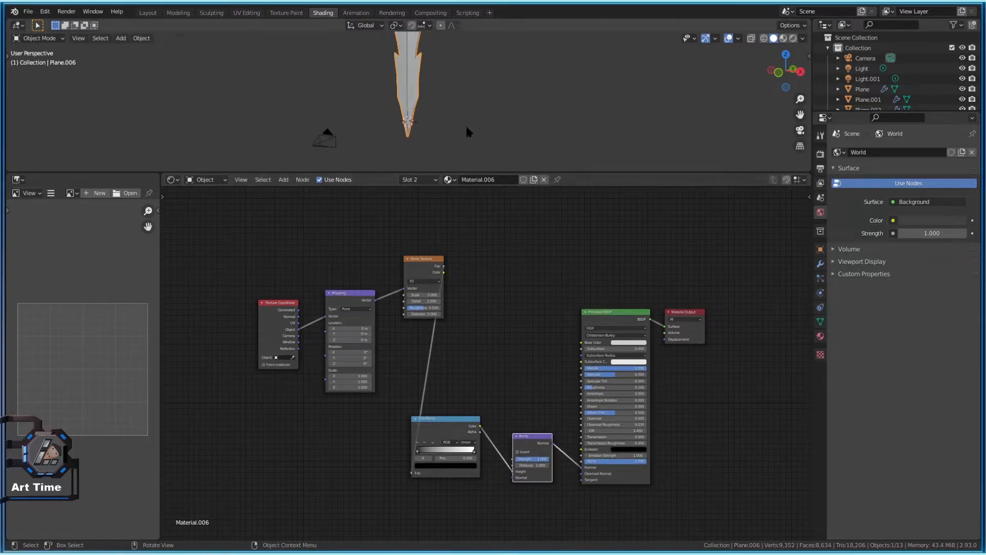
pyautogui.scroll(1, 504, 208)
pyautogui.moveTo(452, 432); pyautogui.dragTo(491, 355)
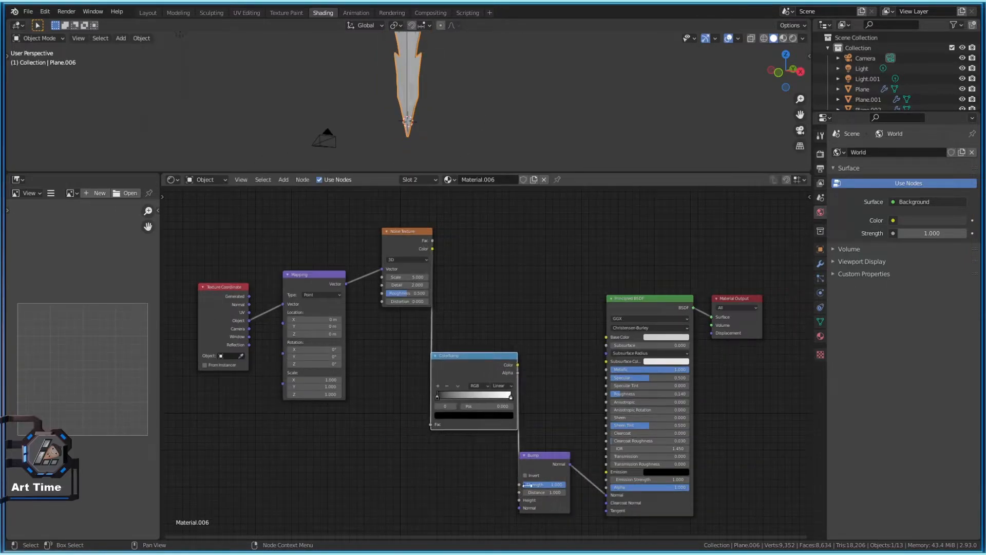
pyautogui.moveTo(565, 456); pyautogui.dragTo(573, 327)
pyautogui.scroll(2, 536, 370)
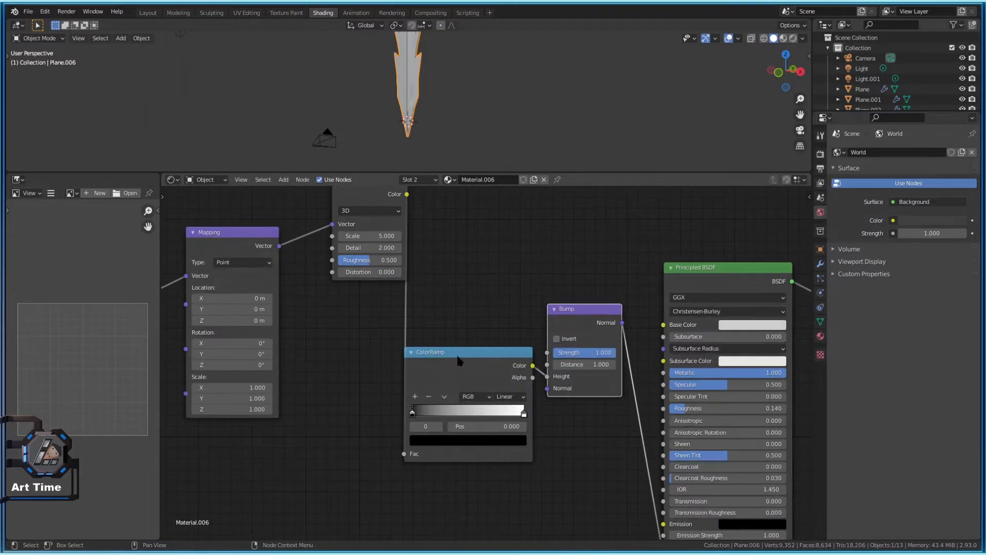
pyautogui.scroll(-3, 456, 353)
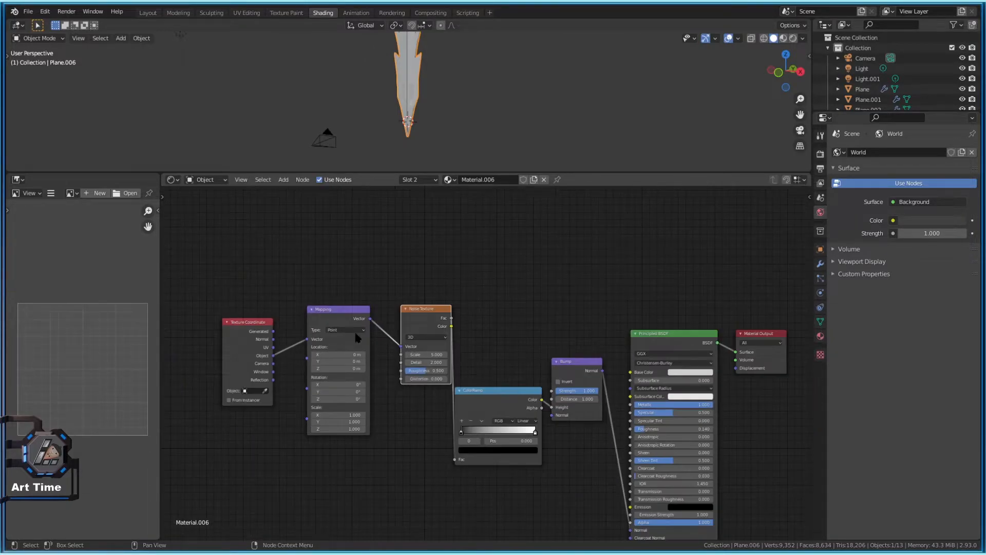
# Enlarge the 3D viewport above the node editor and switch it to Rendered shading with the sword framed
pyautogui.scroll(-2, 411, 95)
pyautogui.keyDown('shift'); pyautogui.moveTo(468, 57); pyautogui.dragTo(461, 100, button='middle'); pyautogui.keyUp('shift')
pyautogui.scroll(-3, 460, 100)
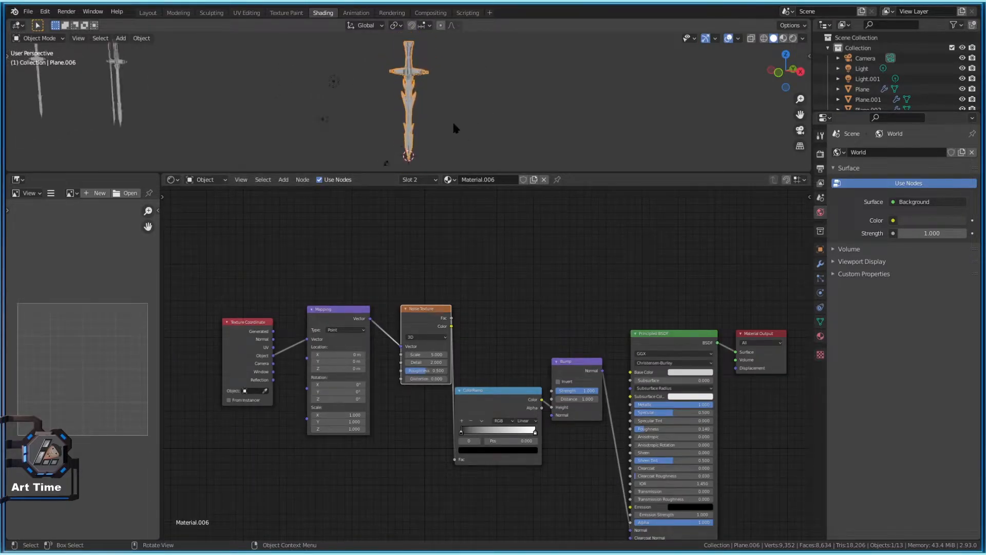
pyautogui.scroll(4, 453, 122)
pyautogui.click(784, 38)
pyautogui.moveTo(517, 174); pyautogui.dragTo(529, 332)
pyautogui.click(793, 38)
pyautogui.scroll(5, 496, 242)
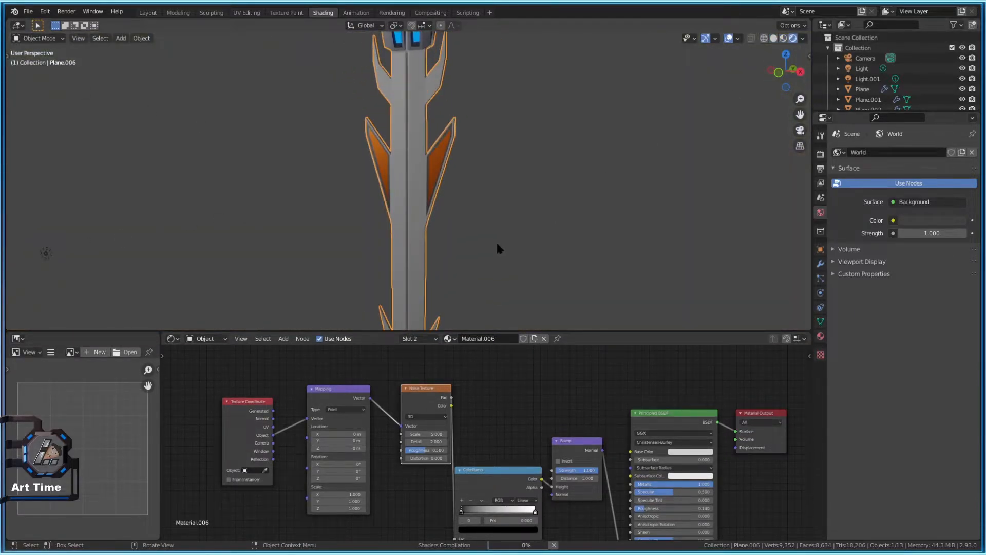
# Deselect the sword, save Swords2.blend and inspect the bumpy blade surface from several angles
pyautogui.scroll(-3, 566, 180)
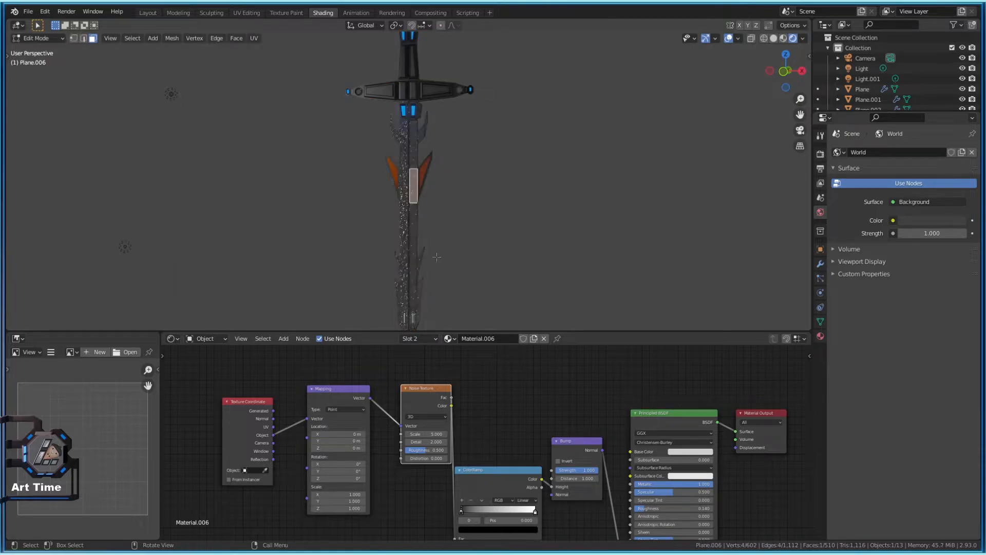
pyautogui.click(502, 272)
pyautogui.scroll(7, 490, 277)
pyautogui.scroll(-5, 491, 261)
pyautogui.moveTo(488, 256); pyautogui.dragTo(527, 257, button='middle')
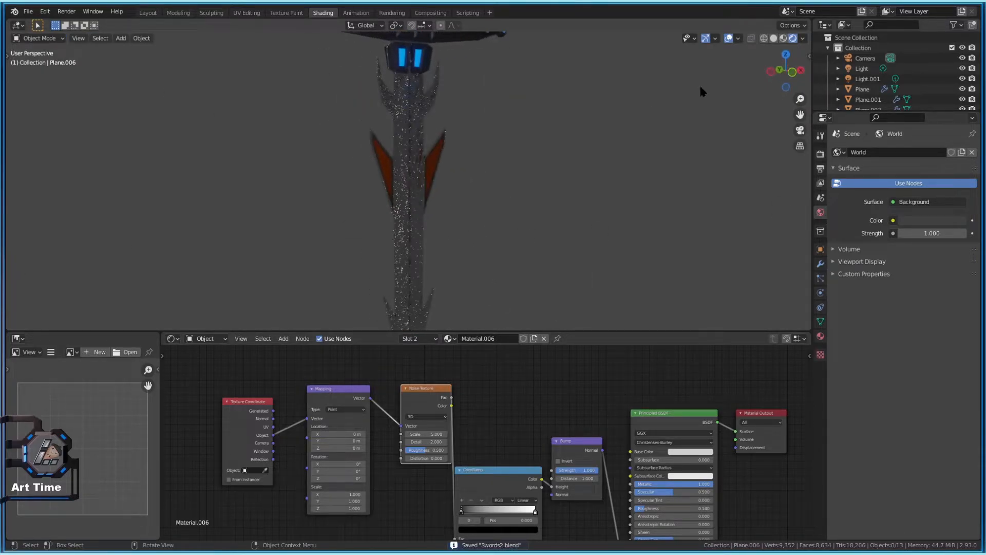
pyautogui.moveTo(646, 139); pyautogui.dragTo(504, 194, button='middle')
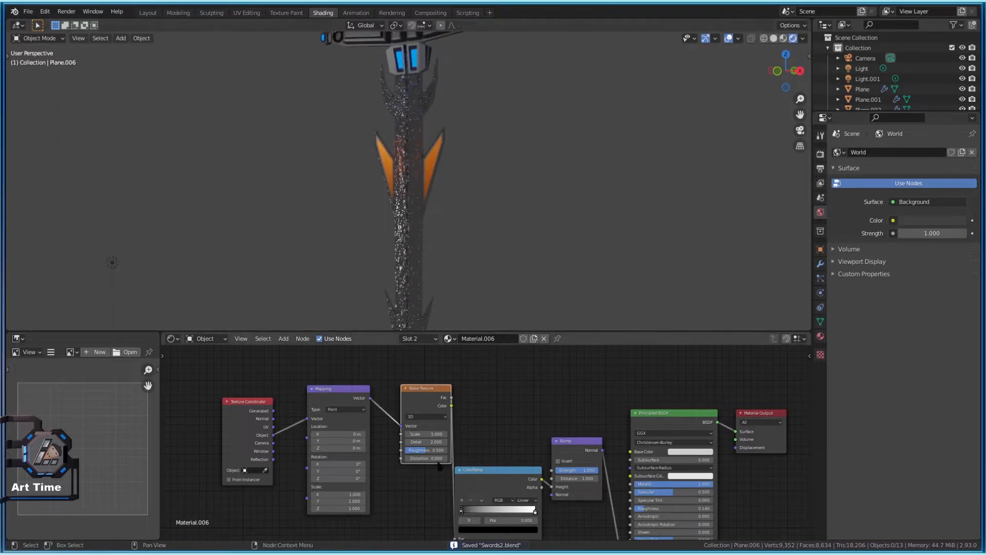
# Set the Noise Texture's Detail to 16 and its Scale to about 97.4
pyautogui.moveTo(424, 445); pyautogui.dragTo(494, 445)
pyautogui.scroll(6, 406, 208)
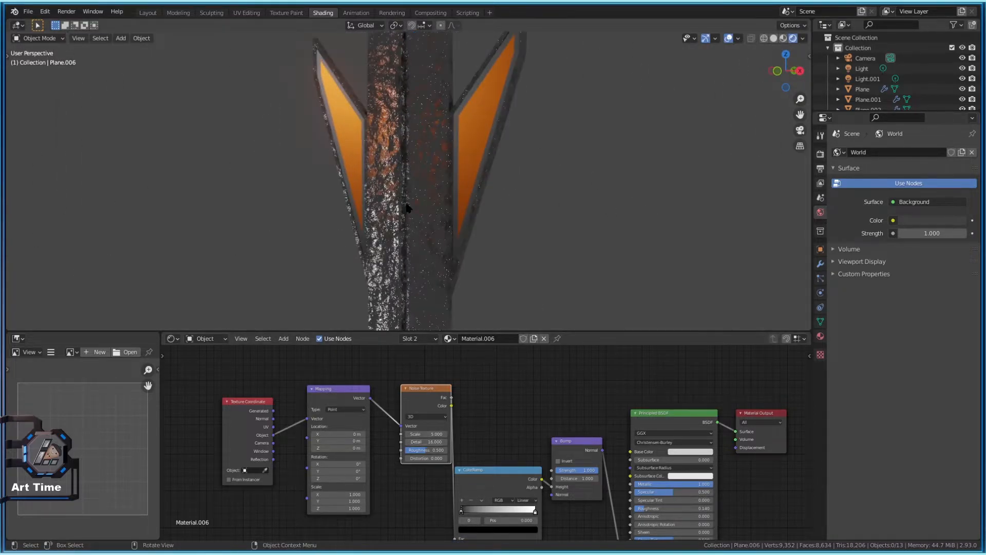
pyautogui.moveTo(411, 436); pyautogui.dragTo(457, 434)
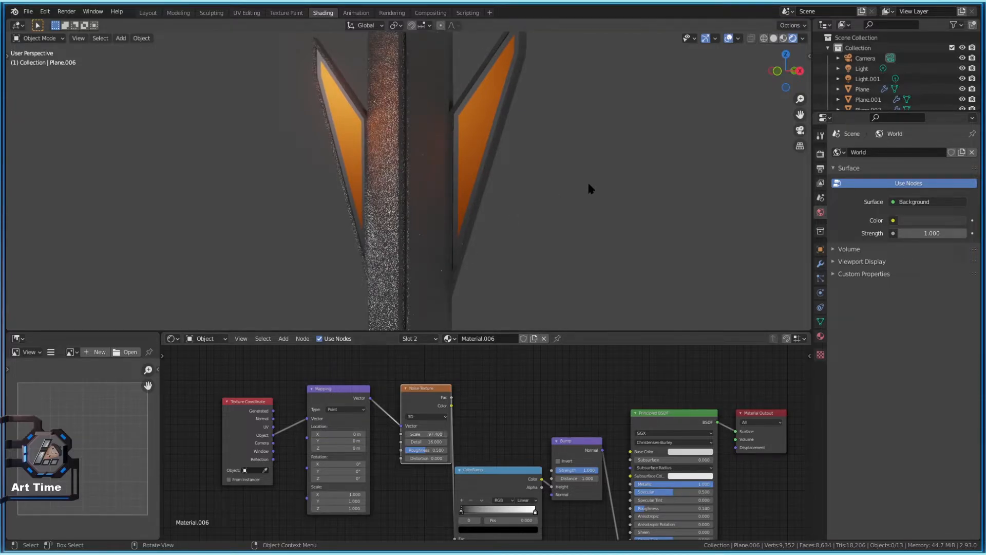
# Adjust the roughness of Material.006's Principled BSDF to about 0.084
pyautogui.scroll(-6, 595, 177)
pyautogui.scroll(5, 432, 252)
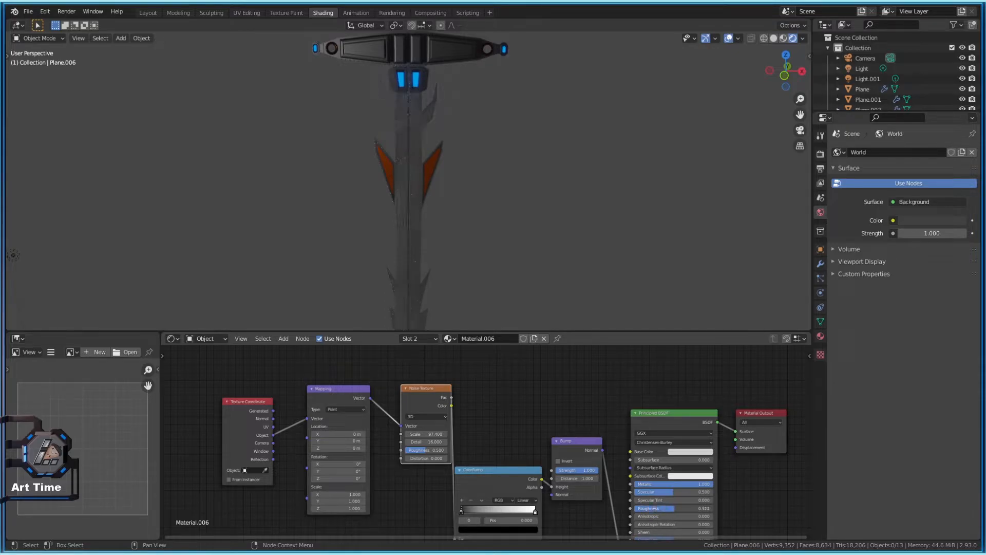
pyautogui.moveTo(674, 508); pyautogui.dragTo(640, 508)
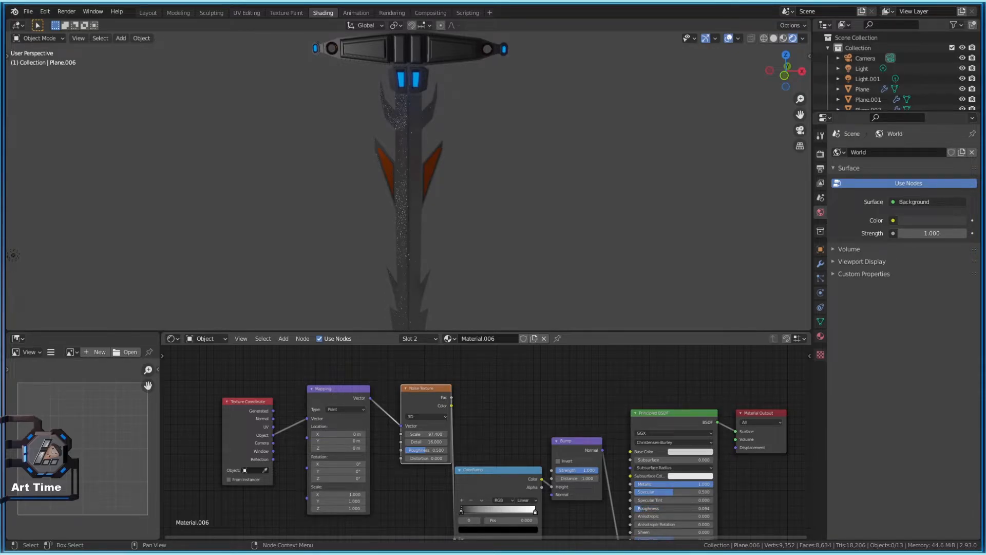
# Darken Material.006's base color slightly and move the ColorRamp's black stop to about 0.605
pyautogui.click(702, 452)
pyautogui.moveTo(731, 356); pyautogui.dragTo(731, 360)
pyautogui.scroll(-5, 484, 283)
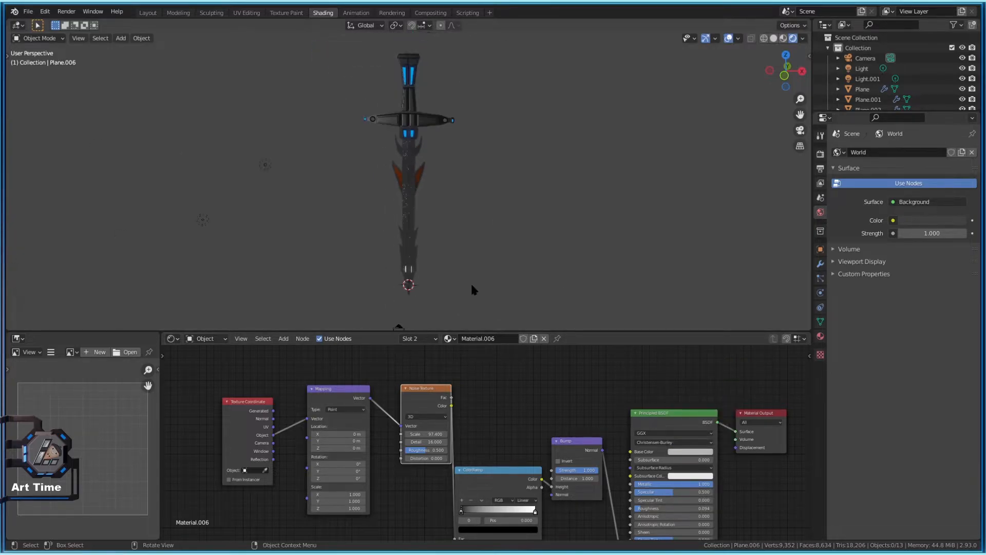
pyautogui.scroll(6, 433, 286)
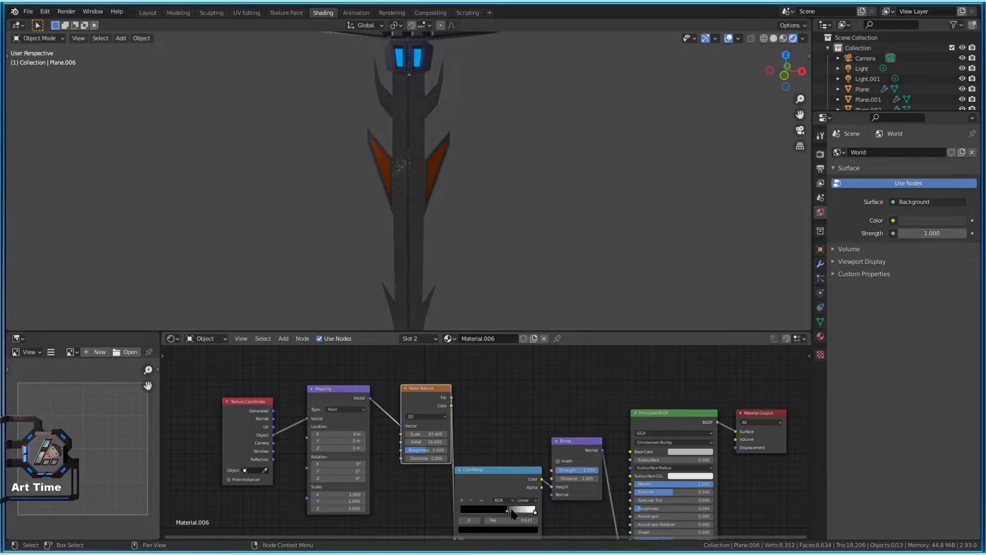
pyautogui.scroll(-4, 485, 288)
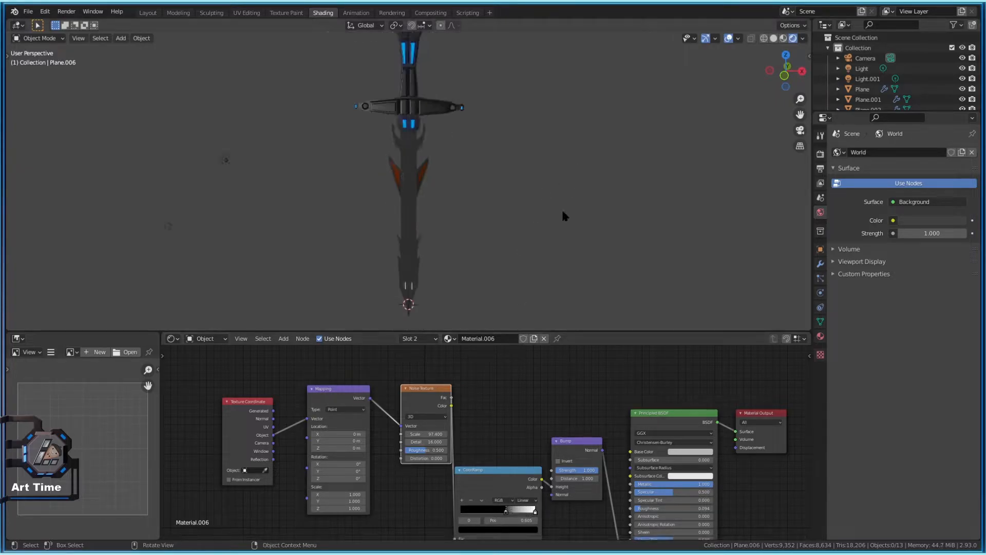
pyautogui.scroll(4, 606, 238)
pyautogui.moveTo(606, 238); pyautogui.dragTo(560, 220, button='middle')
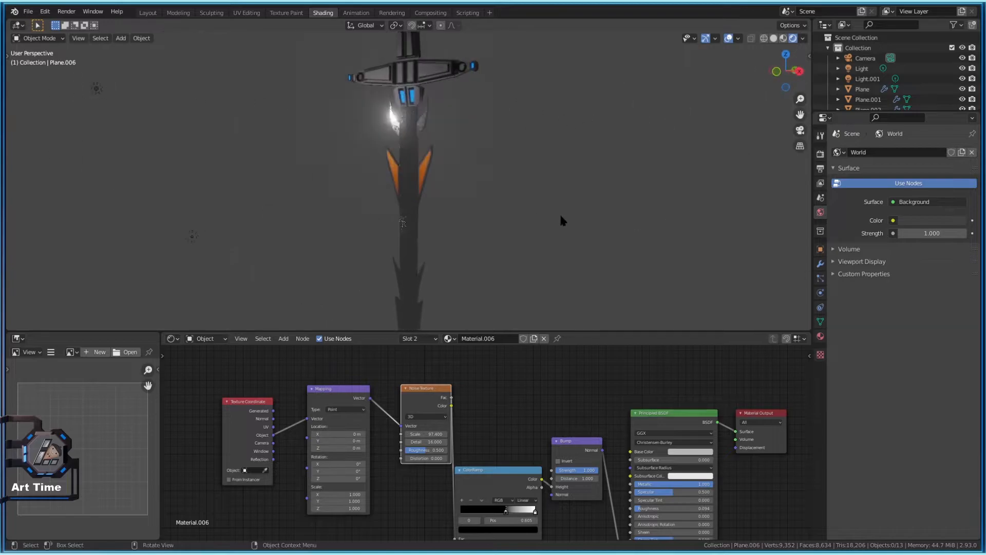
# Save Swords2.blend and copy both objects that make up the detailed sword
pyautogui.scroll(-3, 560, 219)
pyautogui.hotkey('ctrl', 's')
pyautogui.click(404, 201)
pyautogui.moveTo(403, 202); pyautogui.dragTo(418, 208, button='middle')
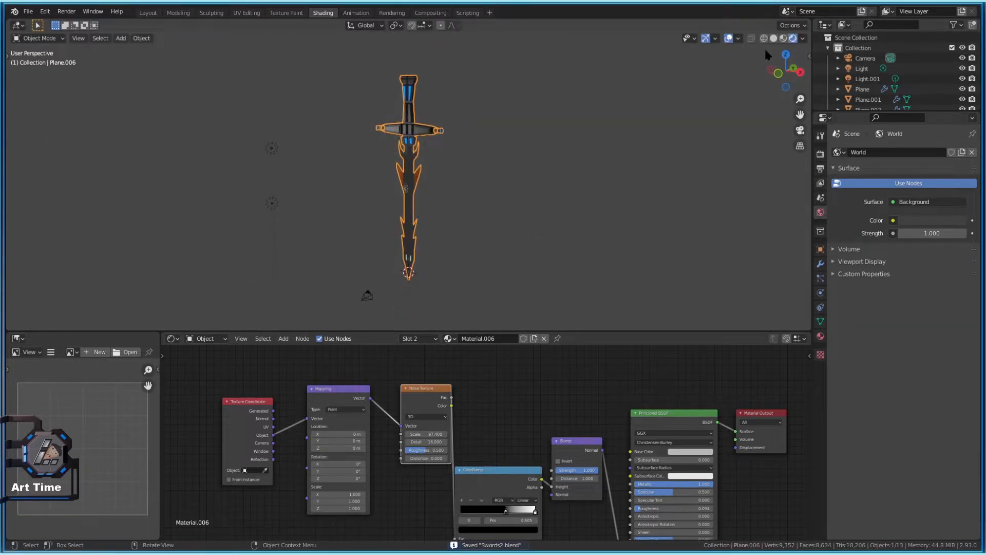
pyautogui.hotkey('shift', 'z')
pyautogui.moveTo(375, 66); pyautogui.dragTo(520, 274)
pyautogui.hotkey('ctrl', 'c')
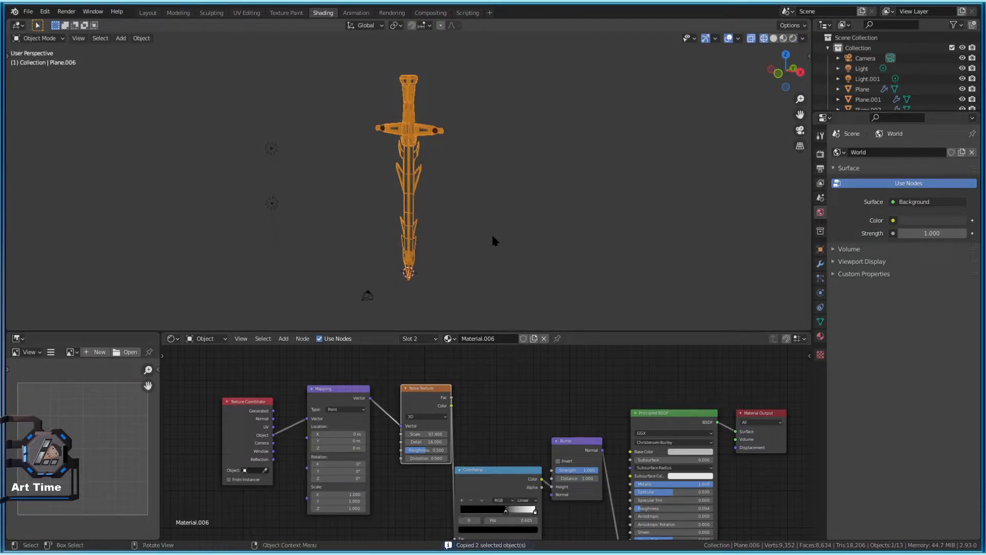
# Move the original sword away along X to the row of other swords and paste the copied objects at the origin
pyautogui.click(492, 237)
pyautogui.click(421, 175)
pyautogui.hotkey('shift', 'z')
pyautogui.press('g')
pyautogui.press('x')
pyautogui.click(149, 175)
pyautogui.hotkey('ctrl', 'v')
pyautogui.click(417, 243)
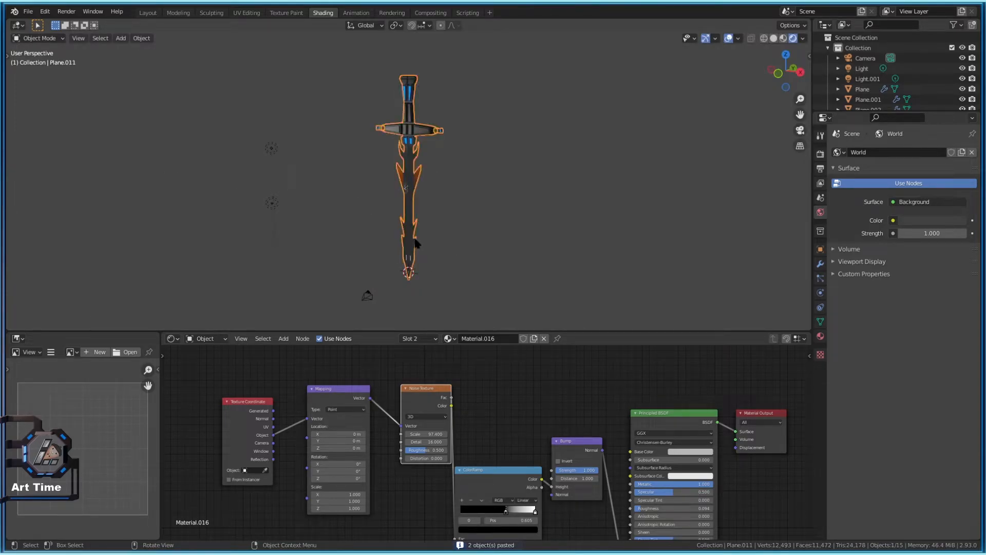
# Add a 1 m cube mesh at the world origin
pyautogui.hotkey('shift', 'a')
pyautogui.moveTo(509, 234)
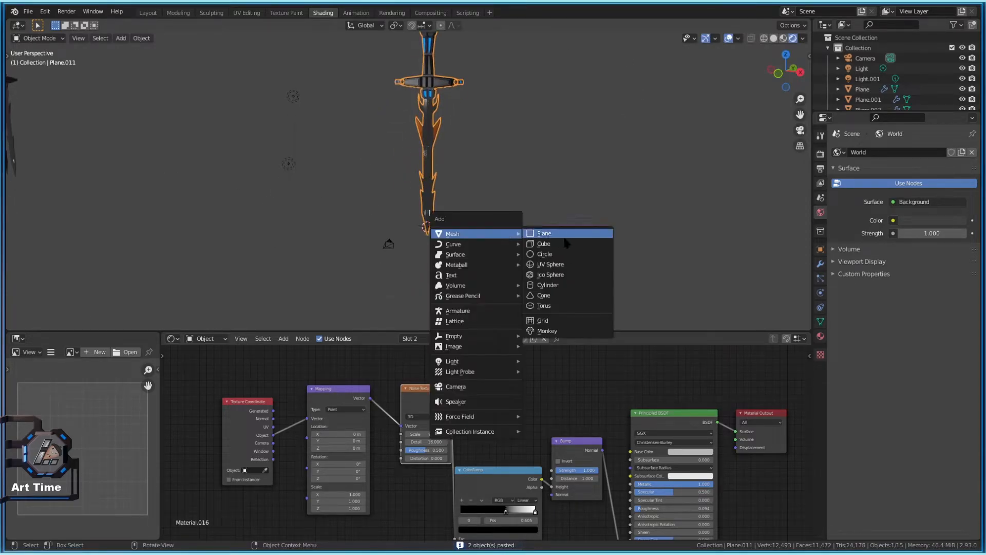
pyautogui.click(553, 243)
pyautogui.click(32, 322)
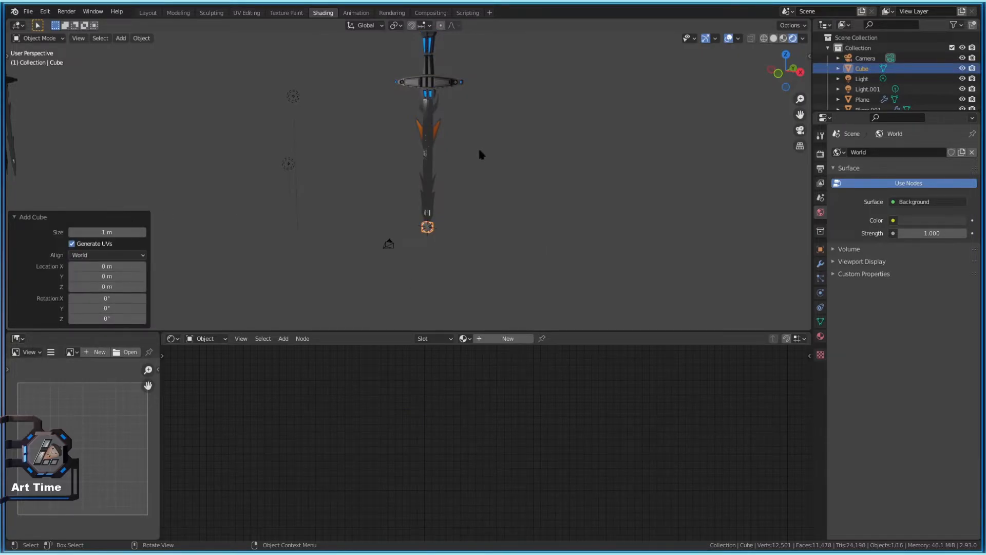
# Scale the pasted sword to about 0.105 so it fits the cube, and save Swords2.blend
pyautogui.scroll(4, 481, 154)
pyautogui.click(467, 286)
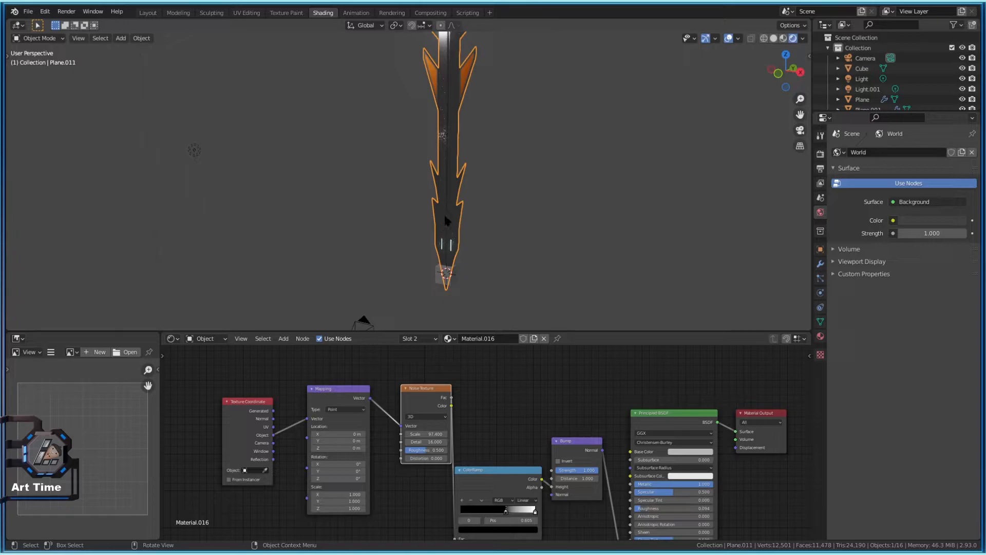
pyautogui.press('s')
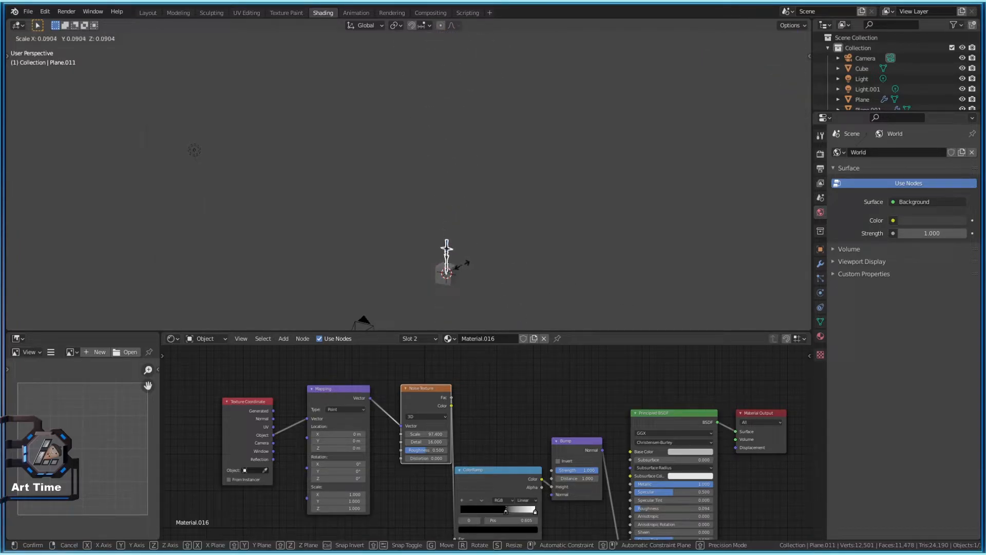
pyautogui.click(468, 265)
pyautogui.scroll(5, 519, 267)
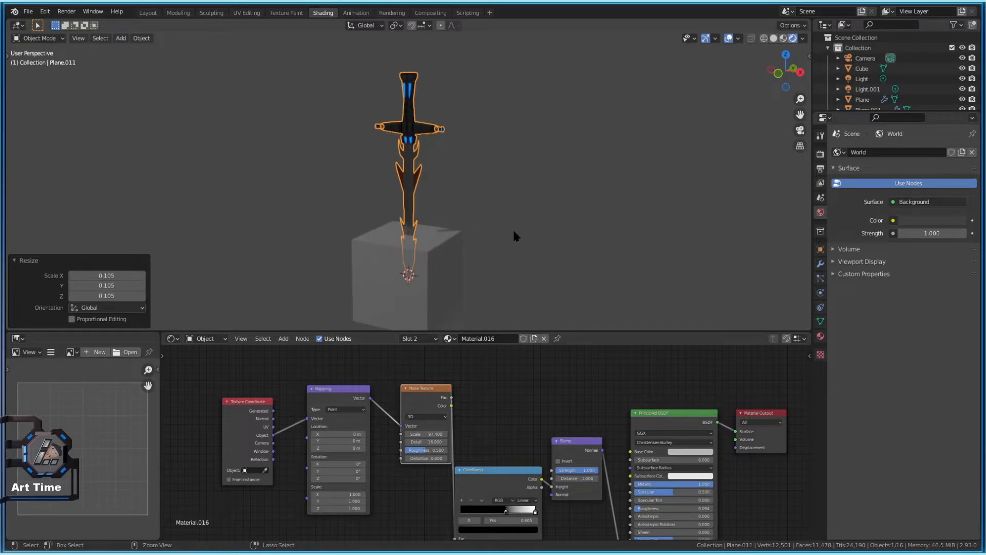
pyautogui.hotkey('ctrl', 's')
pyautogui.click(487, 198)
# Try to move the plain dark sword overlapping the parked original about 79 m along X, and undo the move
pyautogui.scroll(-8, 514, 245)
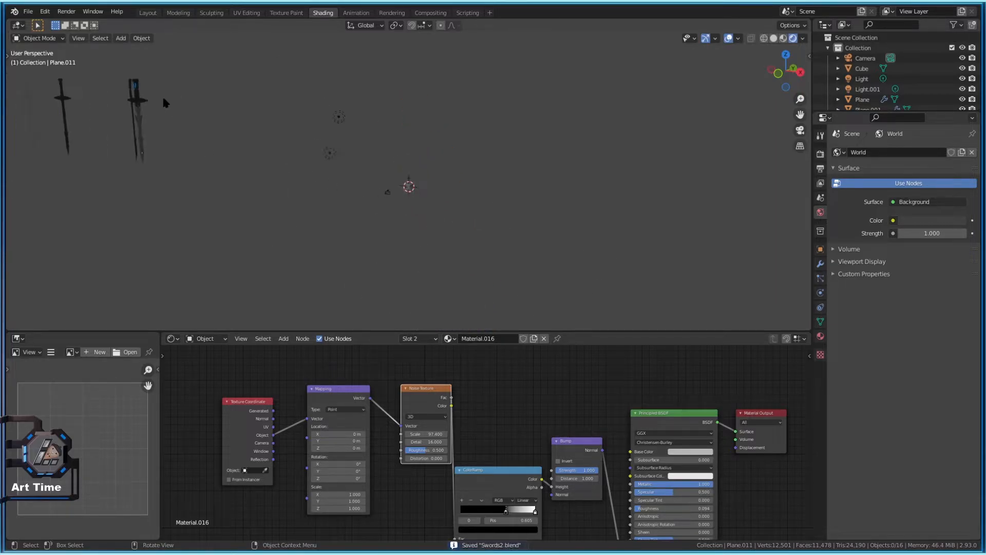
pyautogui.click(146, 100)
pyautogui.press('g')
pyautogui.press('x')
pyautogui.click(453, 183)
pyautogui.scroll(2, 453, 184)
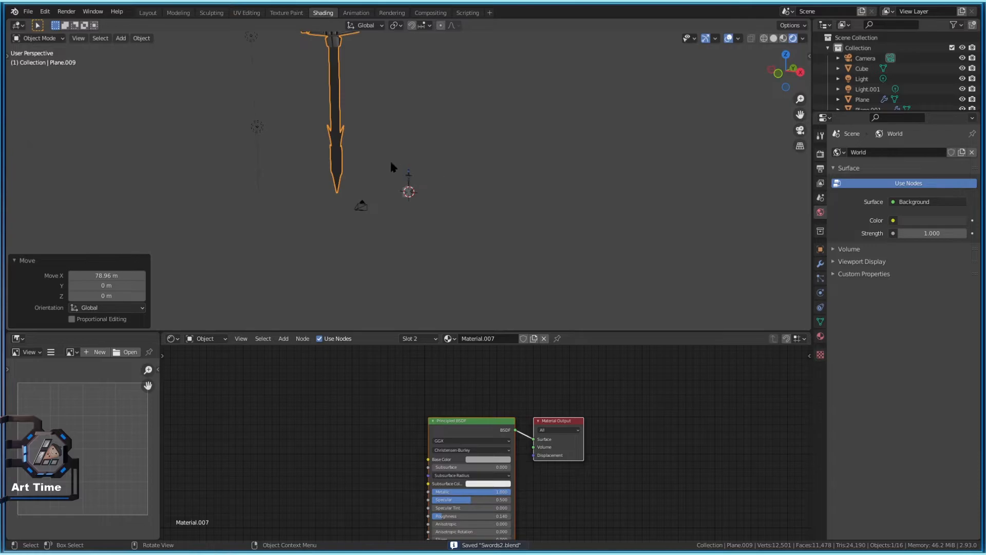
pyautogui.scroll(-4, 394, 160)
pyautogui.scroll(6, 424, 149)
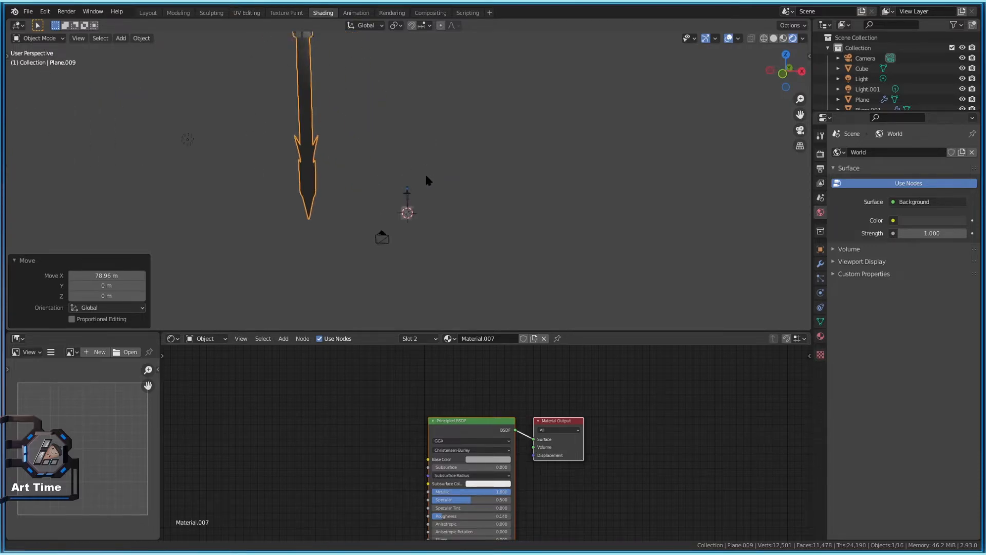
pyautogui.hotkey('ctrl', 'z')
pyautogui.scroll(-9, 271, 239)
pyautogui.hotkey('ctrl', 'z')
# Try another move of the plain dark sword, about 74.5 m along X toward the origin
pyautogui.click(259, 168)
pyautogui.press('g')
pyautogui.click(403, 218)
pyautogui.press('s')
pyautogui.click(314, 196)
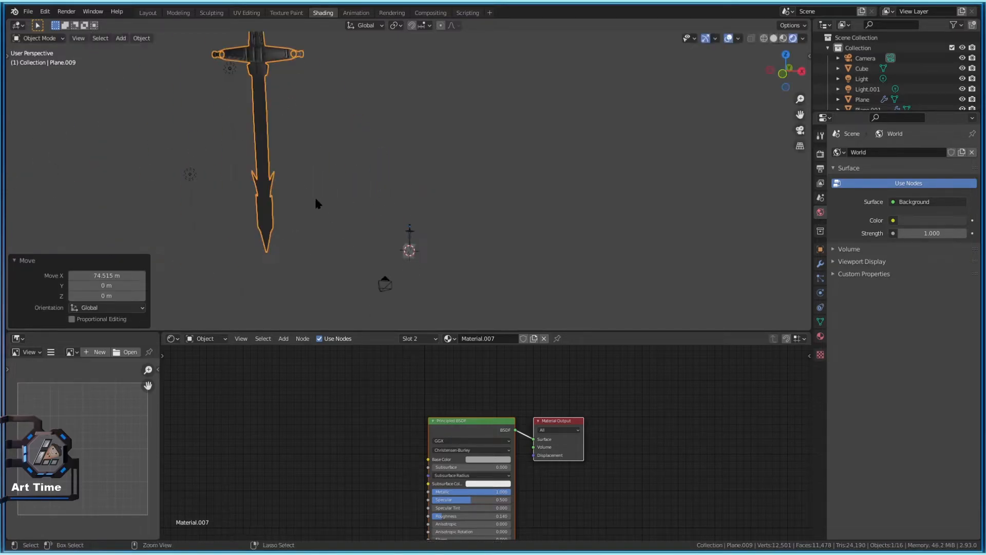
pyautogui.press('Delete')
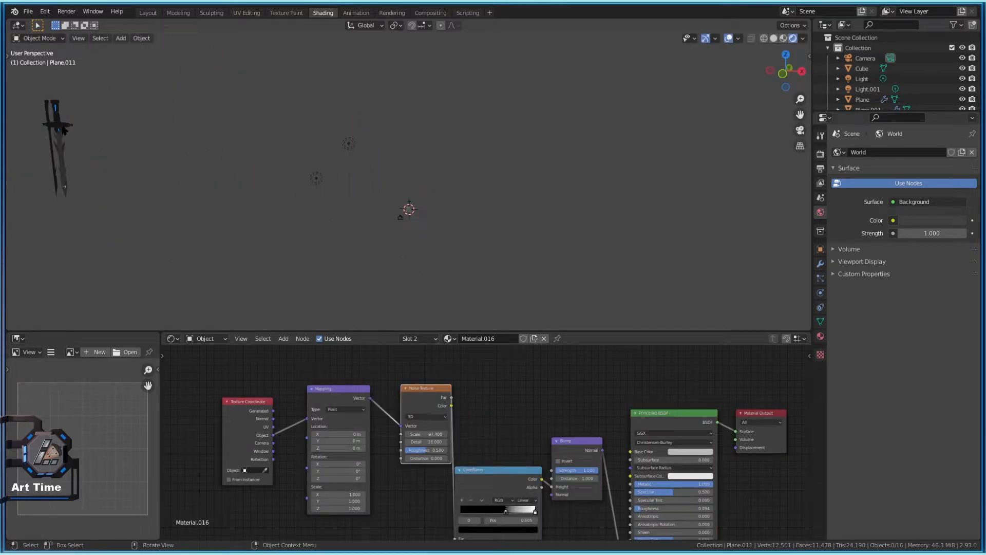
# Move the plain dark sword along X so it no longer overlaps the full-size detailed sword
pyautogui.click(72, 129)
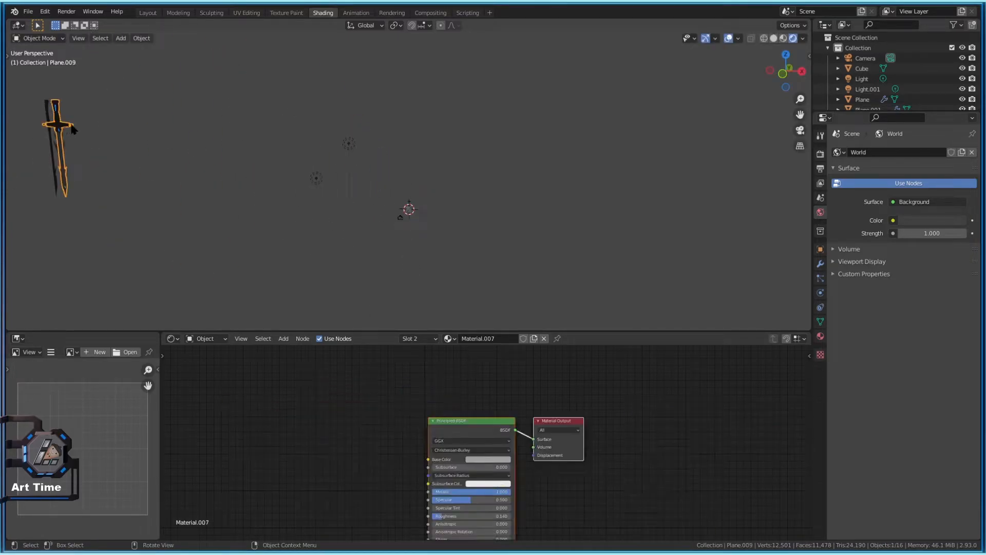
pyautogui.press('KP_Decimal')
pyautogui.hotkey('shift', 'd')
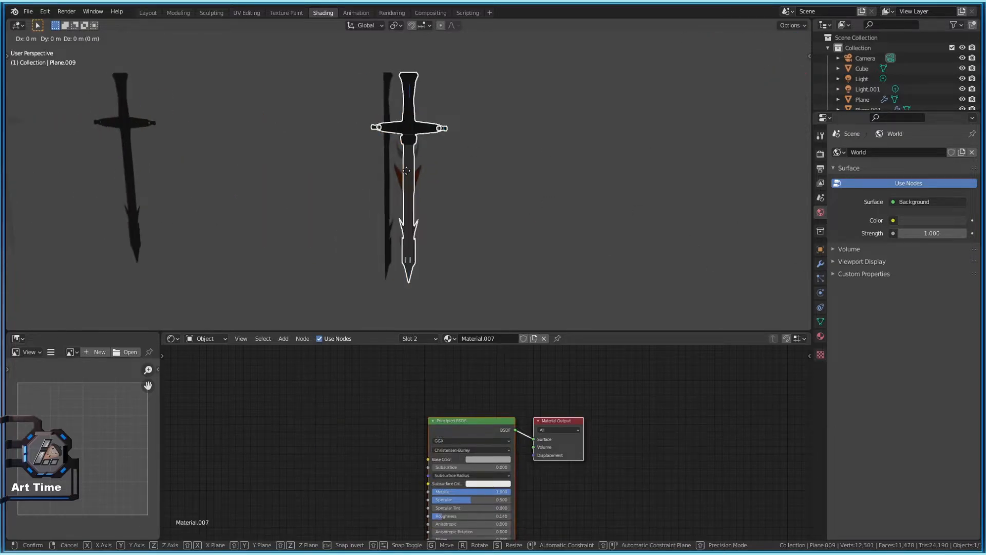
pyautogui.press('x')
pyautogui.click(301, 157)
# Move the full-size detailed sword along X, away from the other swords and toward the lights
pyautogui.click(407, 169)
pyautogui.scroll(-5, 516, 185)
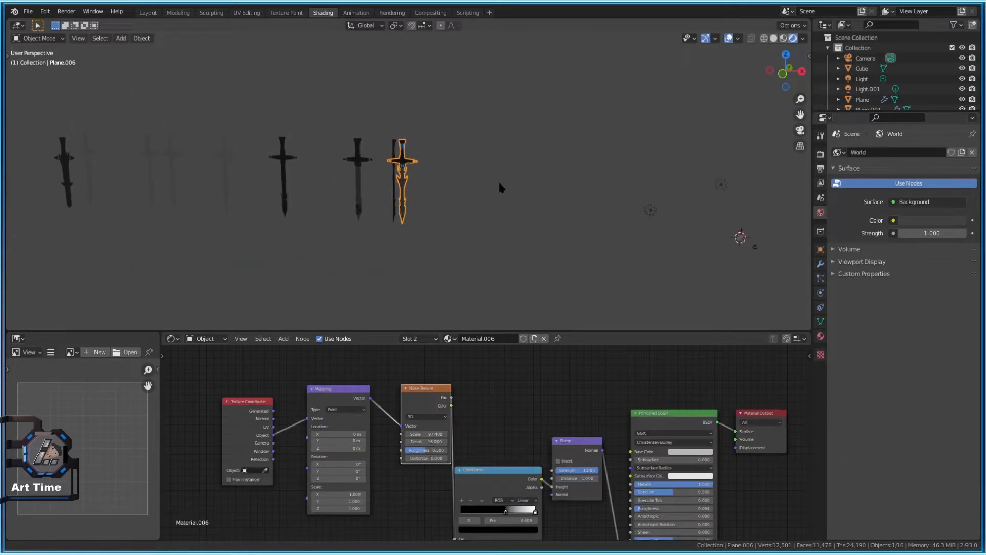
pyautogui.press('g')
pyautogui.press('x')
pyautogui.click(669, 237)
# Raise Light.001 about 7.3 m along Z and check the scene through the camera
pyautogui.keyDown('shift'); pyautogui.moveTo(668, 233); pyautogui.dragTo(467, 193, button='middle'); pyautogui.keyUp('shift')
pyautogui.scroll(6, 529, 253)
pyautogui.scroll(-4, 407, 204)
pyautogui.click(437, 213)
pyautogui.press('g')
pyautogui.press('z')
pyautogui.click(520, 202)
pyautogui.moveTo(521, 201); pyautogui.dragTo(510, 236, button='middle')
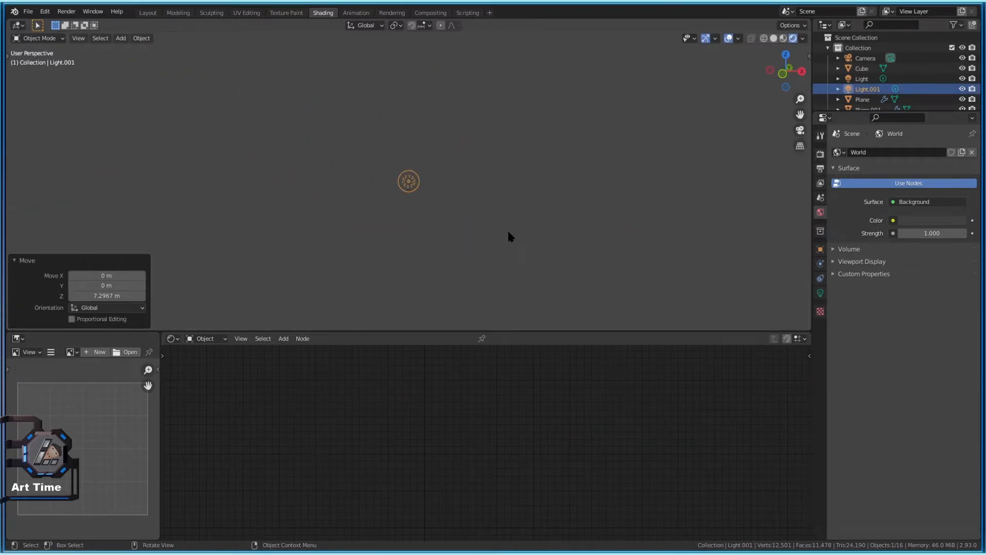
pyautogui.press('KP_0')
# Lower Light.001 along Z to just above the small sword and move it about -3.63 m along Y
pyautogui.click(501, 120)
pyautogui.moveTo(502, 120); pyautogui.dragTo(437, 193, button='middle')
pyautogui.click(436, 195)
pyautogui.scroll(-3, 424, 247)
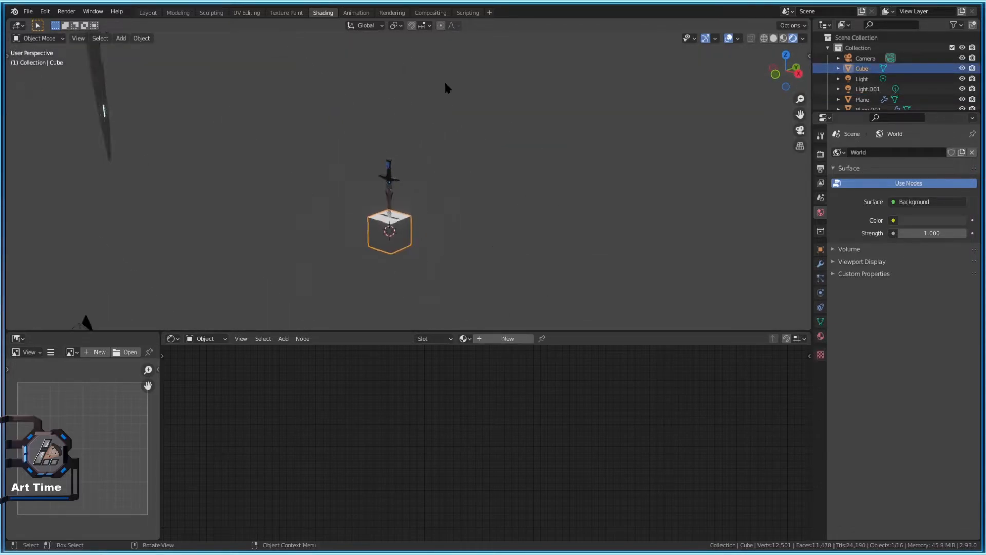
pyautogui.click(388, 69)
pyautogui.moveTo(388, 70); pyautogui.dragTo(446, 270, button='middle')
pyautogui.press('g')
pyautogui.press('z')
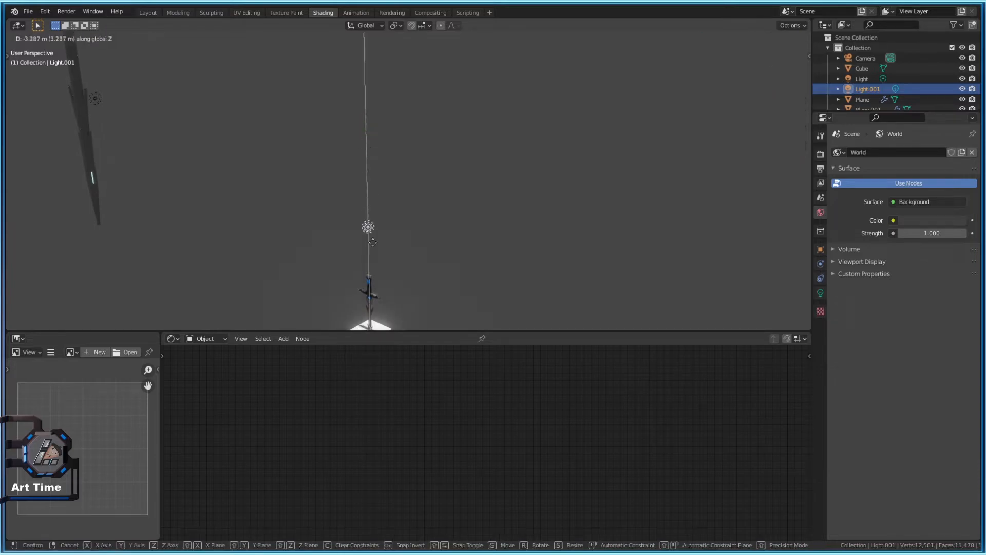
pyautogui.click(378, 226)
pyautogui.press('g')
pyautogui.press('y')
pyautogui.click(277, 246)
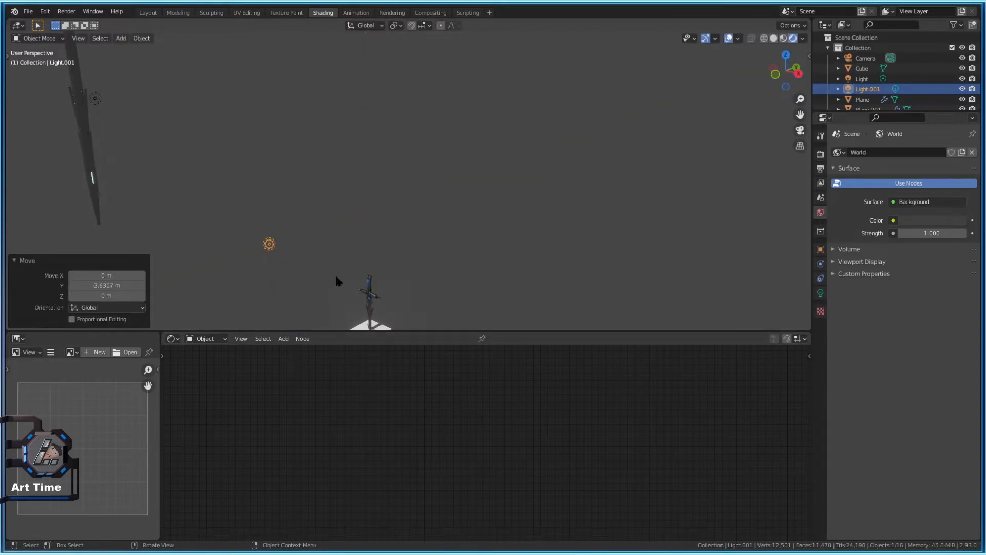
# In camera view, lower the cube along Z so the sword's blade stands in its top
pyautogui.press('KP_0')
pyautogui.click(408, 144)
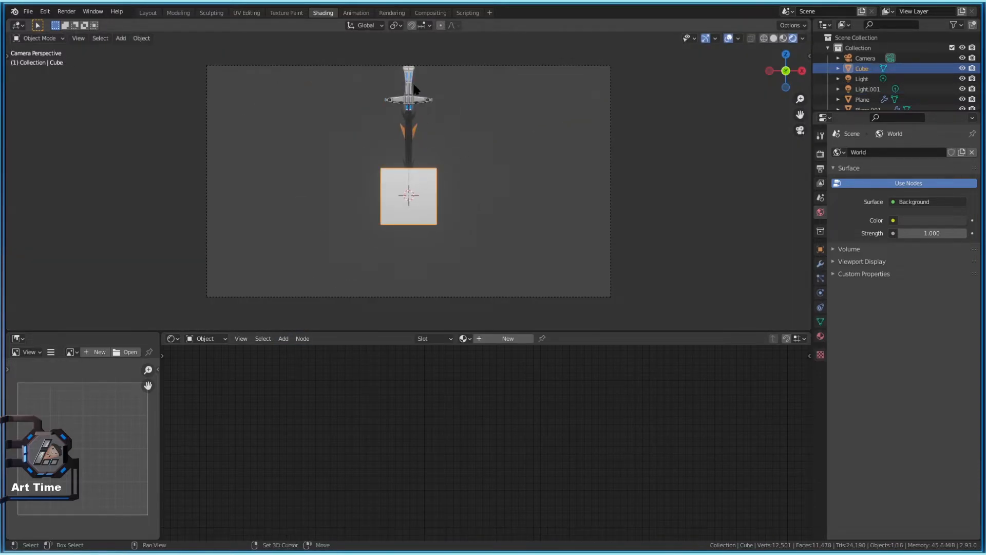
pyautogui.press('g')
pyautogui.press('z')
pyautogui.click(415, 163)
# Add a plane, scale it by about 7.9 and lower it along Z as a floor under the cube
pyautogui.hotkey('shift', 'a')
pyautogui.moveTo(547, 212)
pyautogui.click(605, 215)
pyautogui.press('s')
pyautogui.click(809, 283)
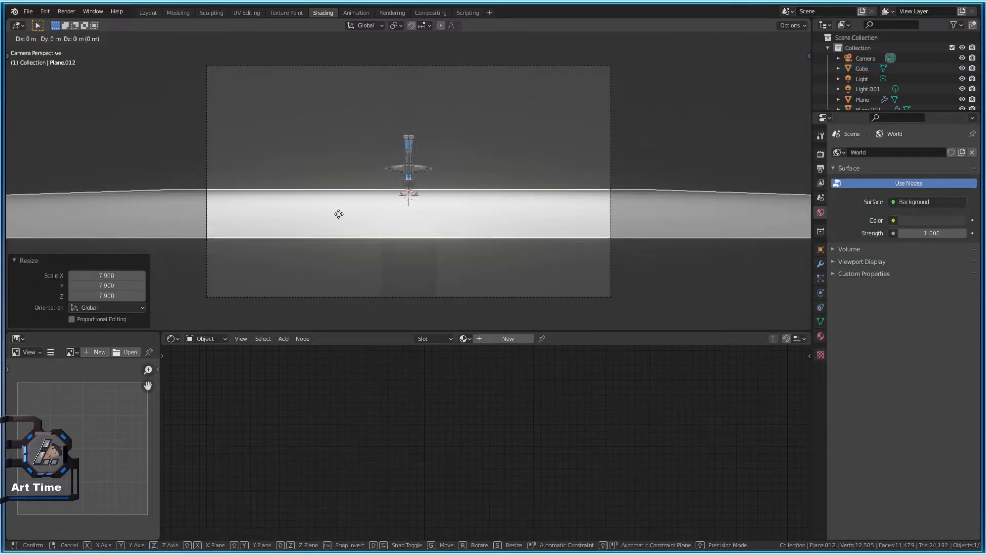
pyautogui.press('g')
pyautogui.press('z')
pyautogui.click(536, 171)
# Scale the pedestal cube down slightly and adjust its height along Z under the sword
pyautogui.click(408, 256)
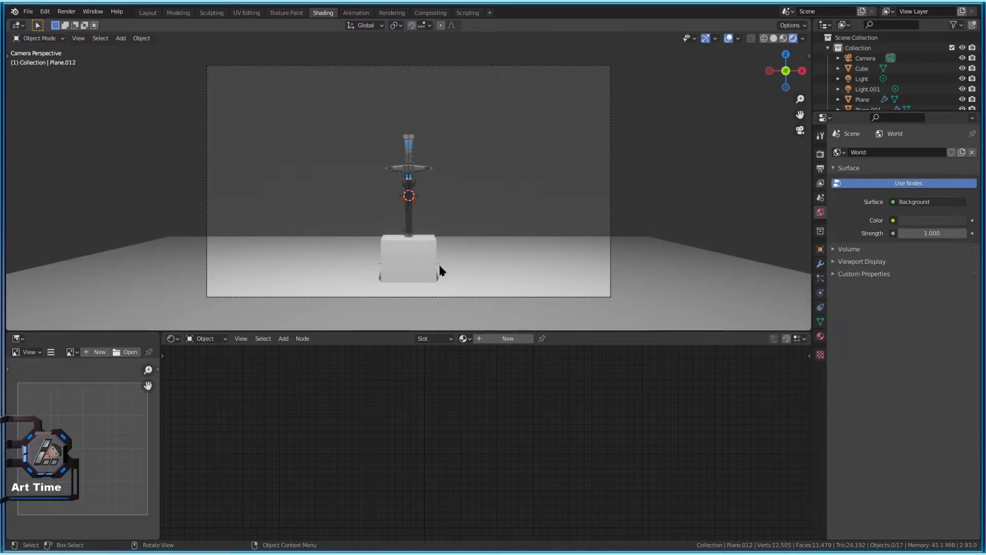
pyautogui.press('s')
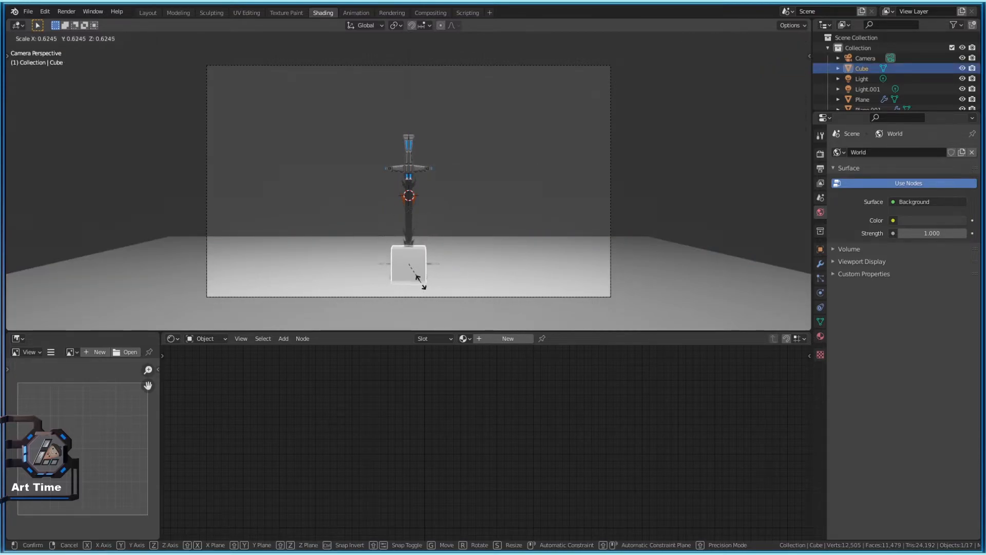
pyautogui.click(419, 277)
pyautogui.press('g')
pyautogui.press('z')
pyautogui.rightClick(421, 278)
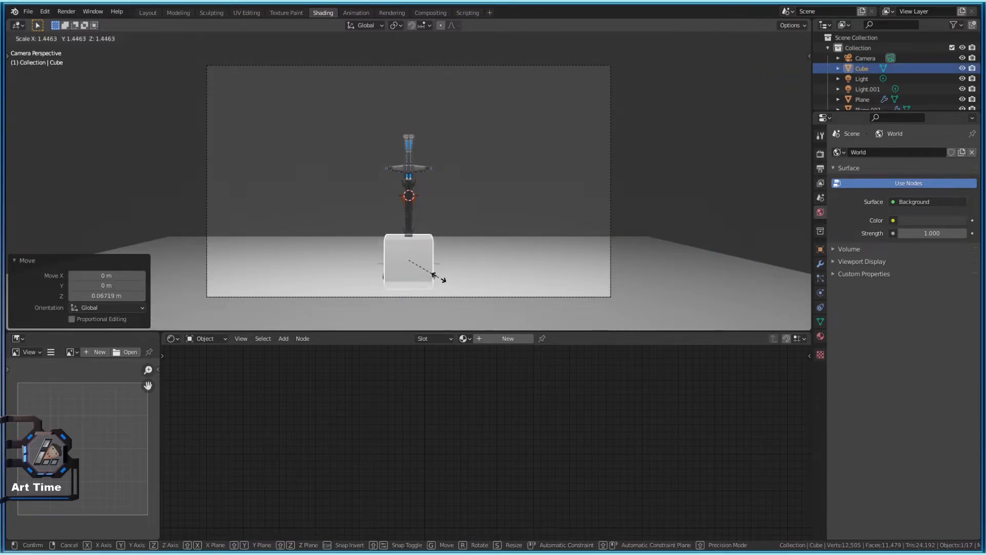
pyautogui.hotkey('ctrl', 'z')
# Create a new material on the pedestal cube
pyautogui.click(821, 336)
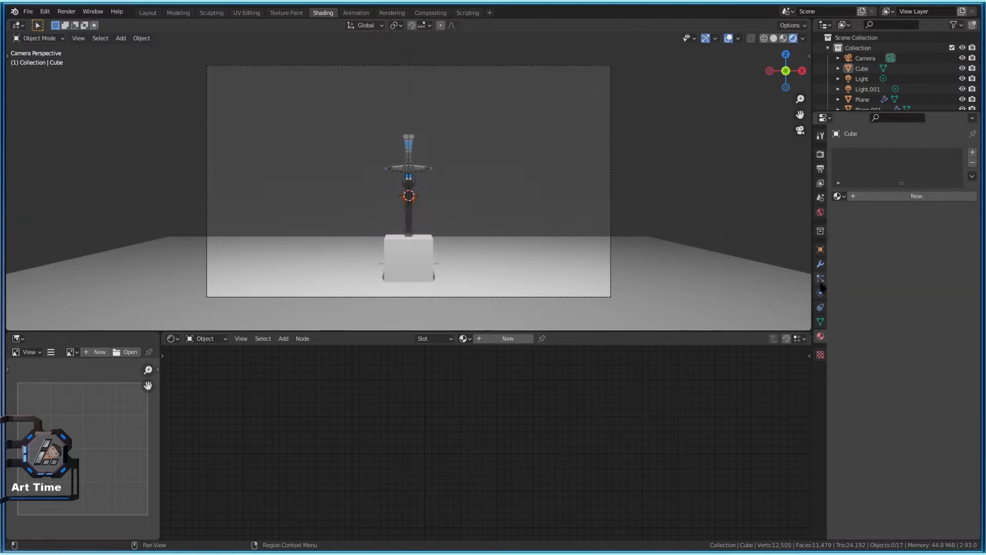
pyautogui.click(884, 196)
pyautogui.scroll(4, 437, 236)
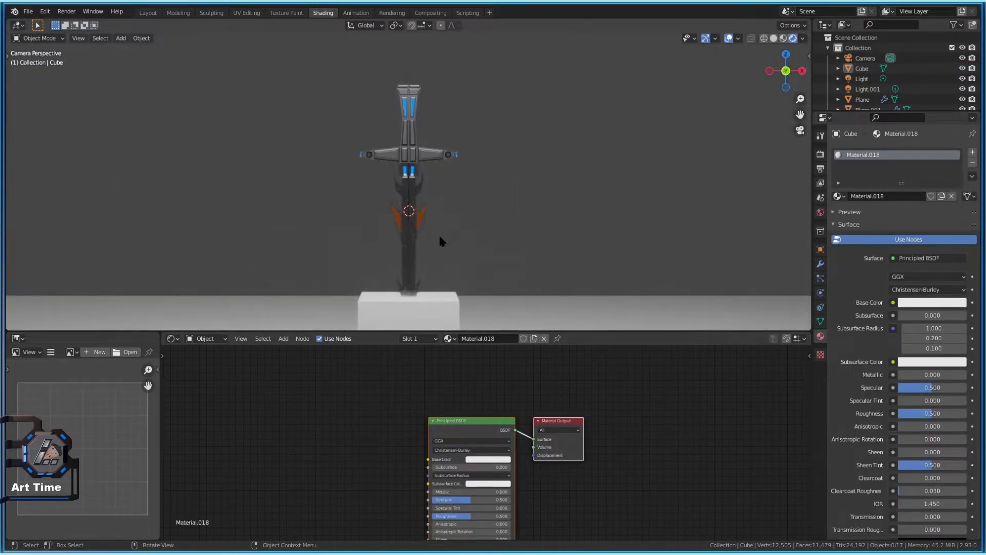
pyautogui.scroll(-4, 422, 188)
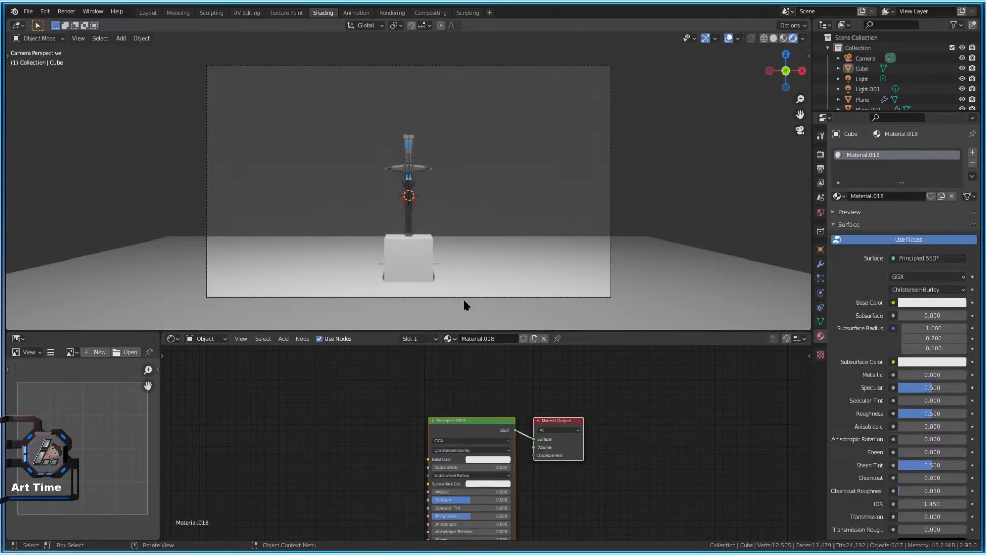
# Select the camera and move it forward with walk navigation to frame the sword closer, then select the cube
pyautogui.click(463, 297)
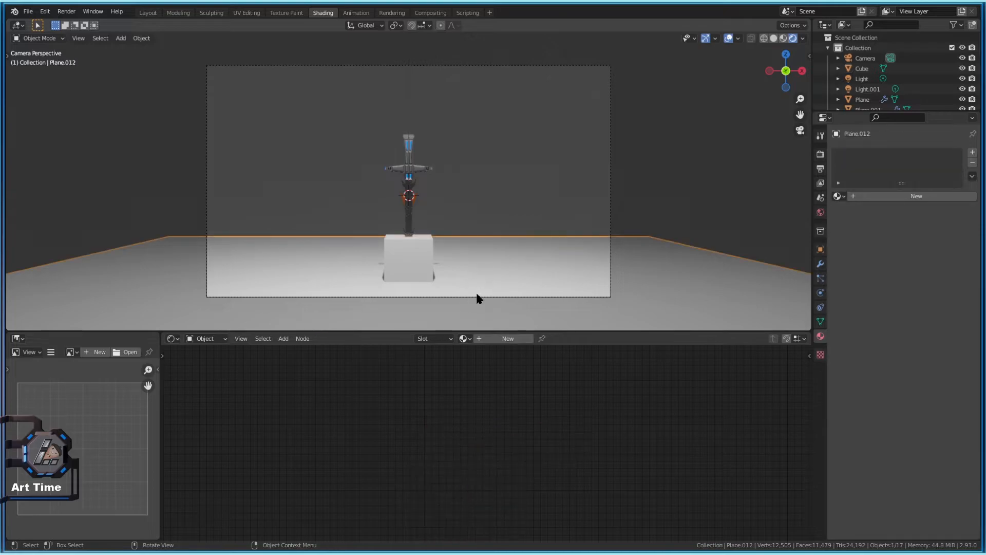
pyautogui.click(476, 290)
pyautogui.hotkey('shift', '`')
pyautogui.press('w')
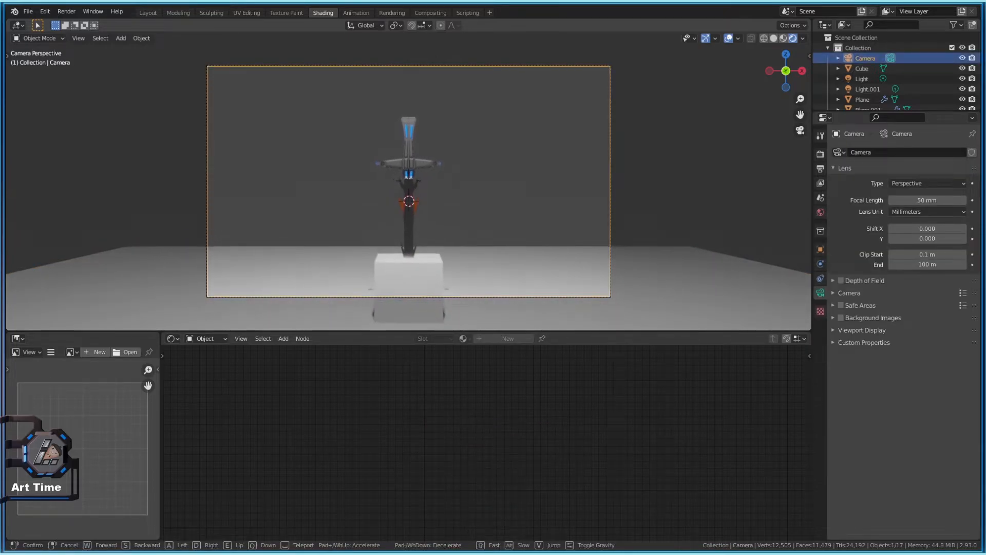
pyautogui.click(424, 265)
pyautogui.click(442, 281)
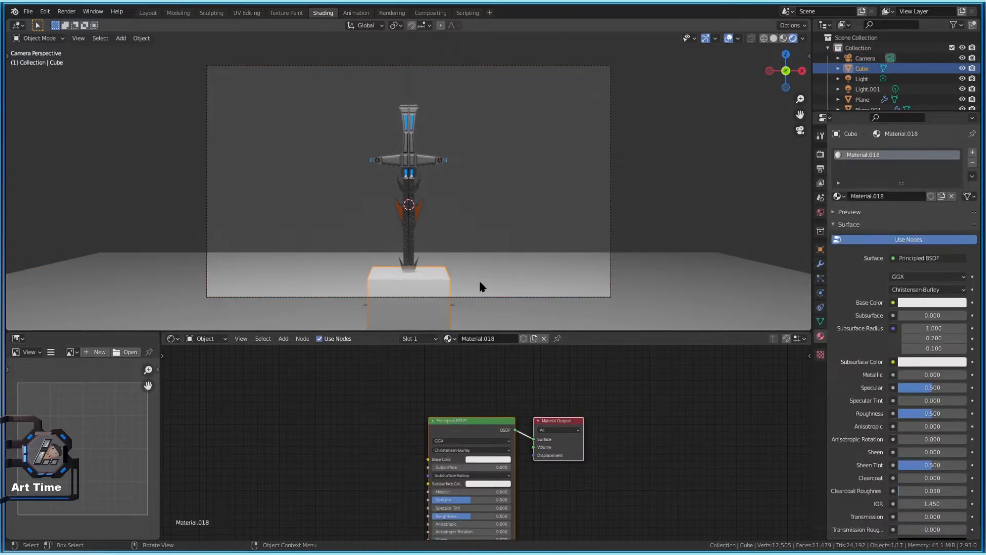
# Scale the pedestal cube uniformly to about 0.377 of its size
pyautogui.click(441, 277)
pyautogui.click(440, 280)
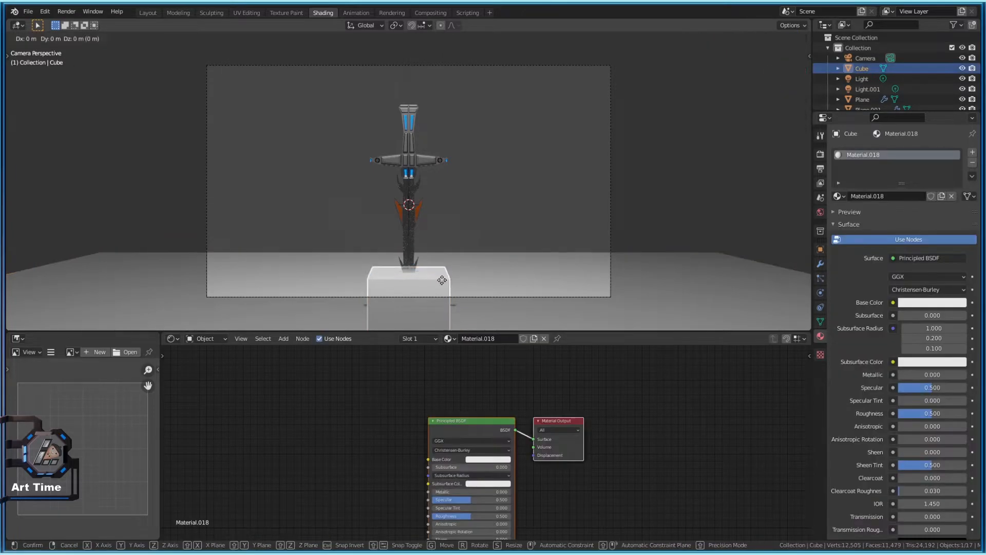
pyautogui.press('g')
pyautogui.press('Escape')
pyautogui.scroll(-3, 436, 269)
pyautogui.press('s')
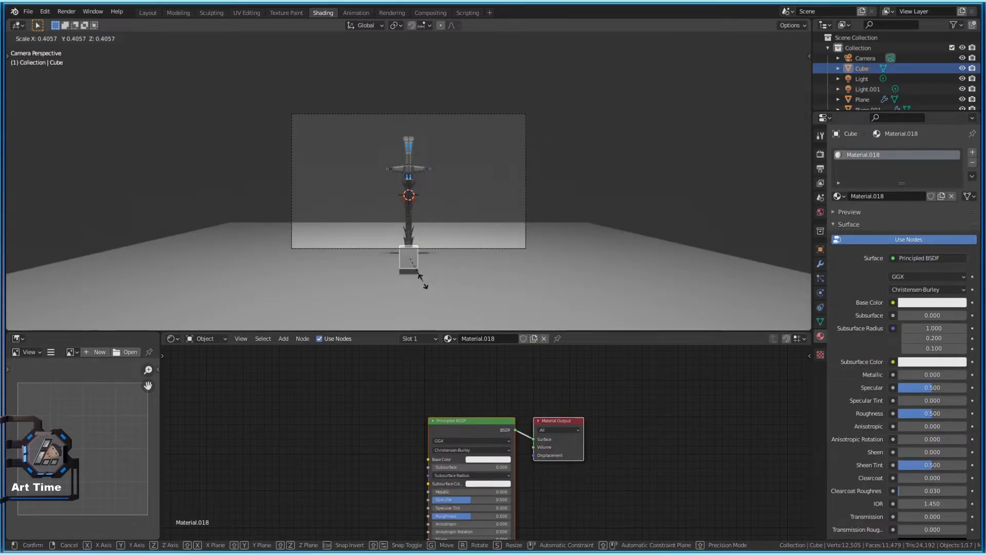
pyautogui.click(422, 277)
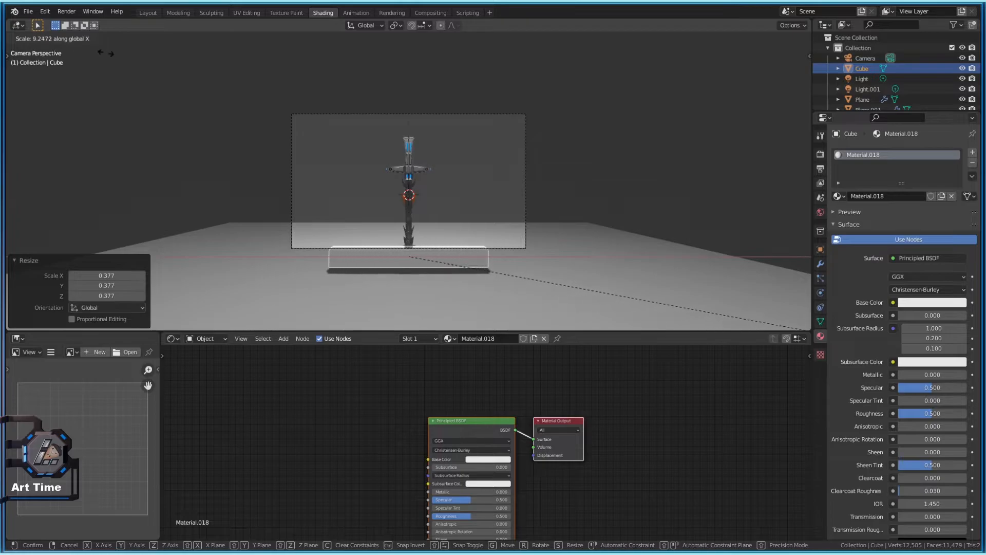
# Raise the sword and the pedestal cube together along Z above the floor
pyautogui.click(392, 213)
pyautogui.keyDown('shift'); pyautogui.click(411, 257); pyautogui.keyUp('shift')
pyautogui.press('g')
pyautogui.press('z')
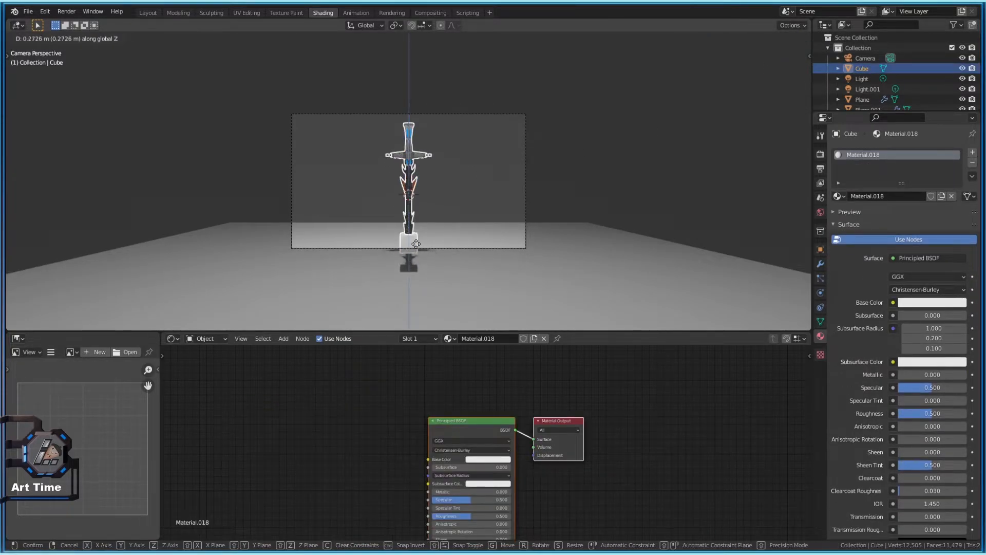
pyautogui.click(420, 261)
# Clear the pedestal cube's location, scale it by about 2.845 and lower it along Z until it sits under the sword's tip
pyautogui.hotkey('alt', 'g')
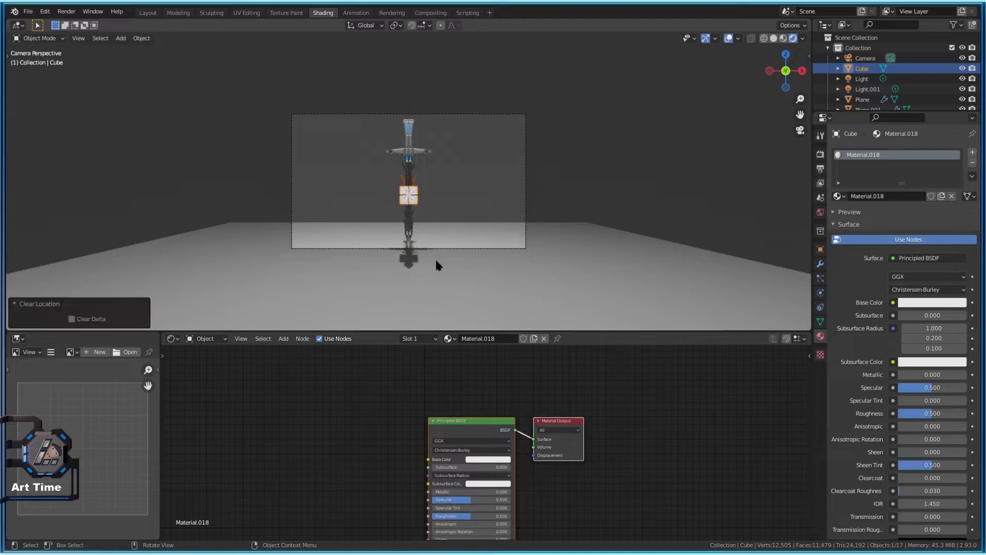
pyautogui.press('s')
pyautogui.click(551, 293)
pyautogui.press('g')
pyautogui.press('z')
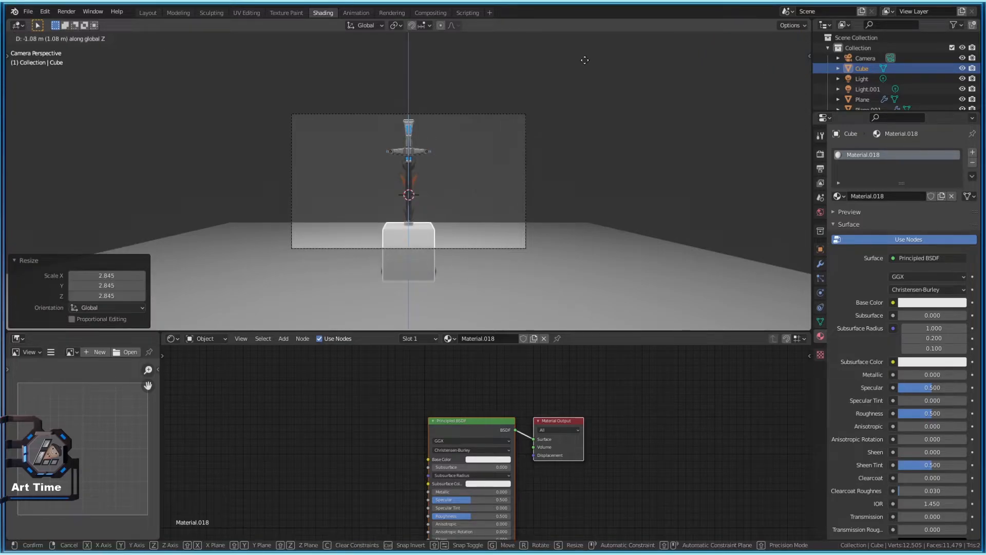
pyautogui.click(501, 78)
pyautogui.click(409, 206)
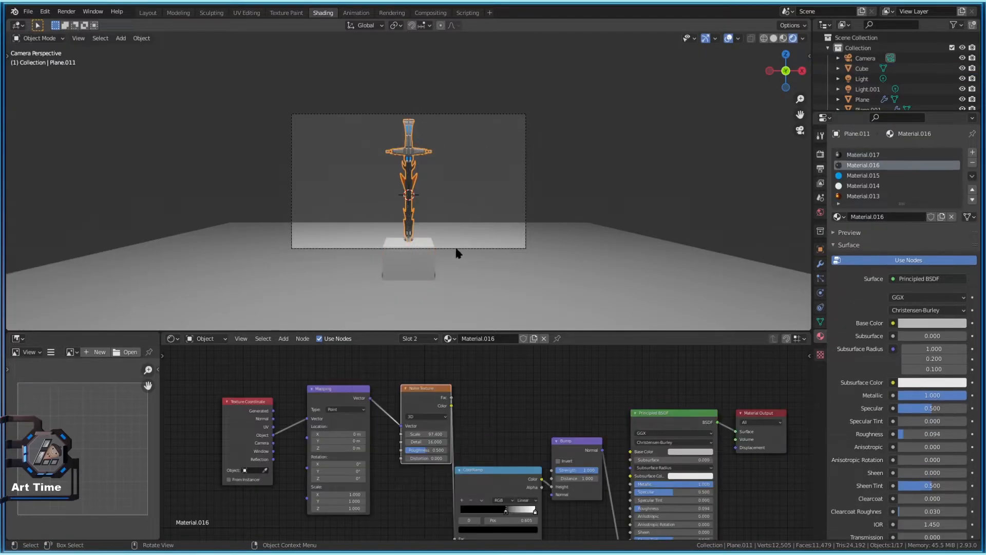
pyautogui.click(422, 274)
pyautogui.scroll(5, 448, 183)
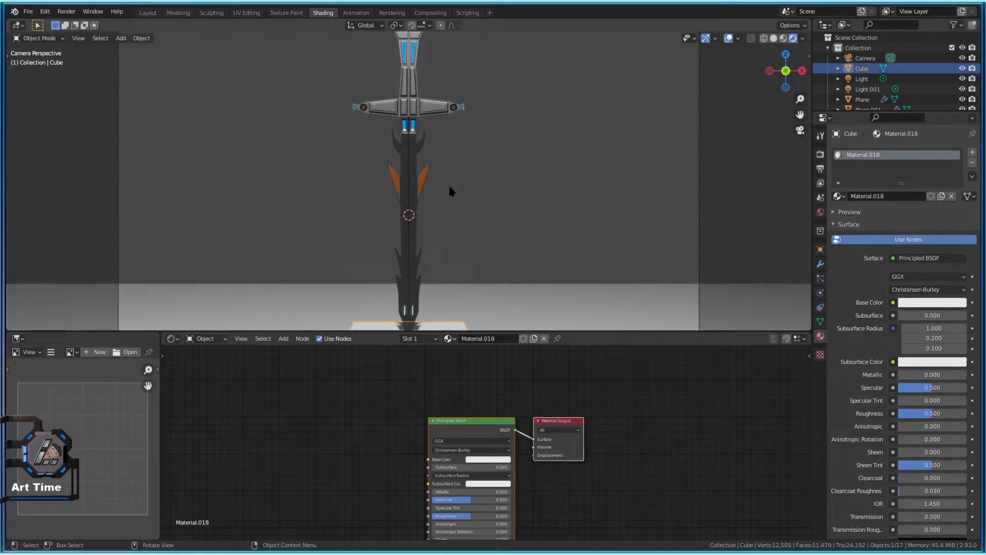
pyautogui.scroll(-5, 448, 186)
# Try to apply all transforms to the selected sword parts and inspect the sword mesh in Edit Mode
pyautogui.click(425, 191)
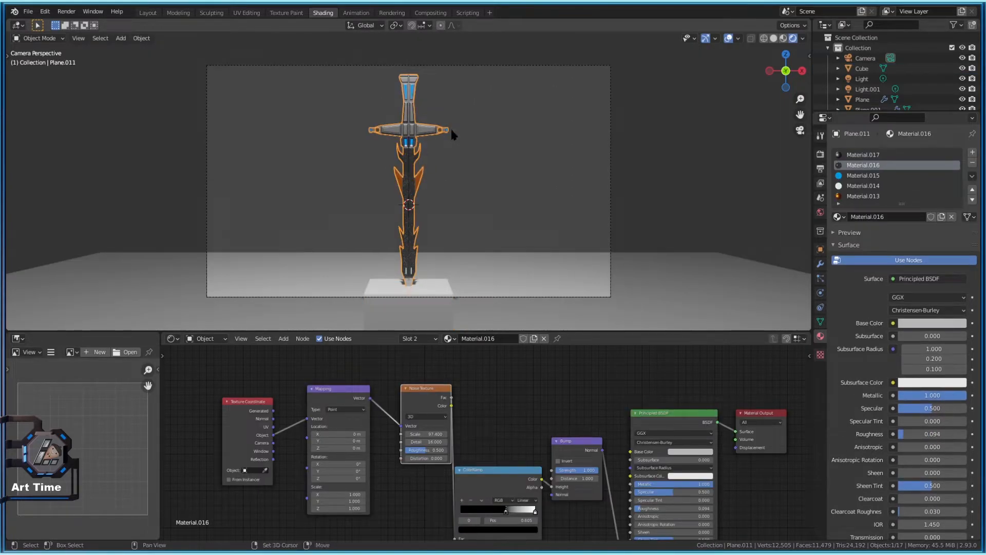
pyautogui.click(440, 127)
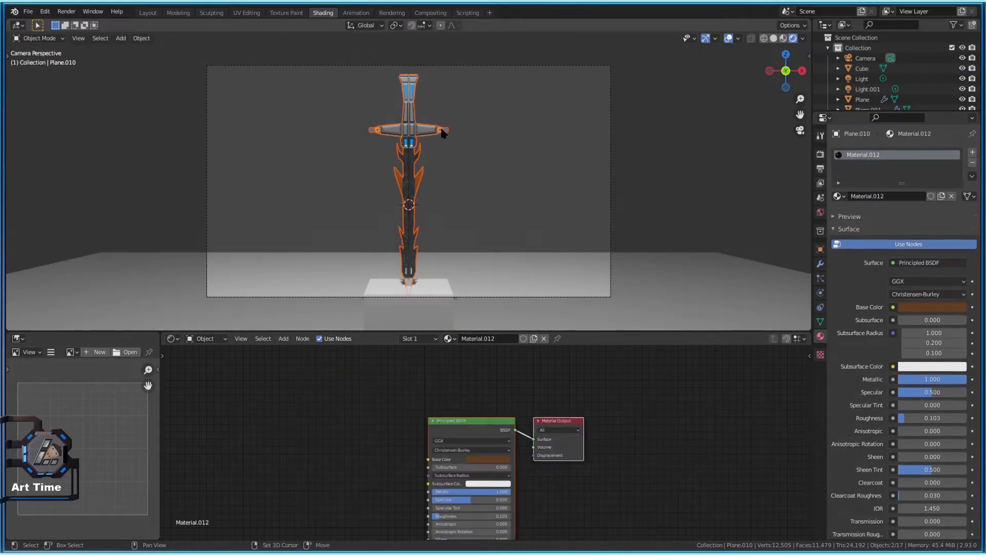
pyautogui.hotkey('ctrl', 'a')
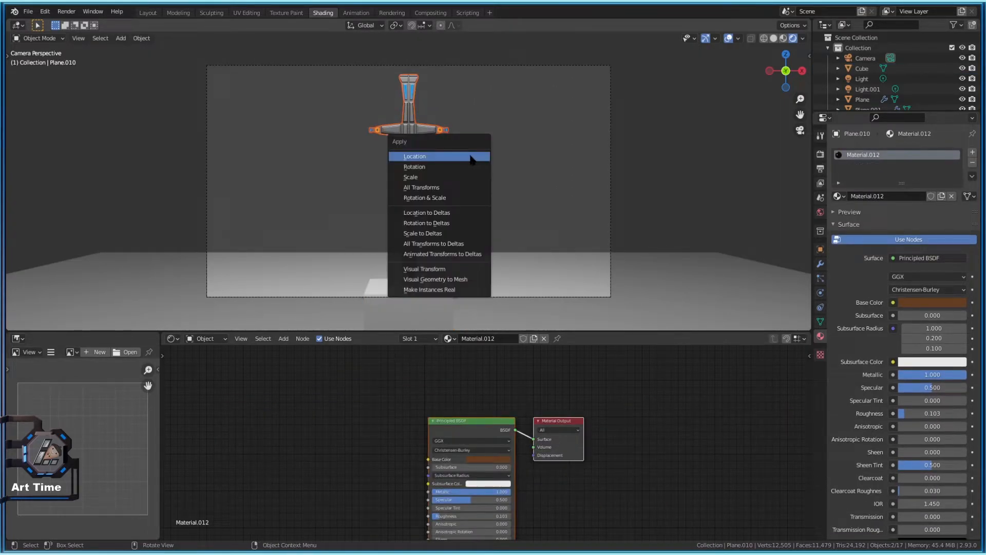
pyautogui.click(450, 186)
pyautogui.click(435, 115)
pyautogui.click(462, 178)
pyautogui.press('Tab')
pyautogui.scroll(3, 468, 155)
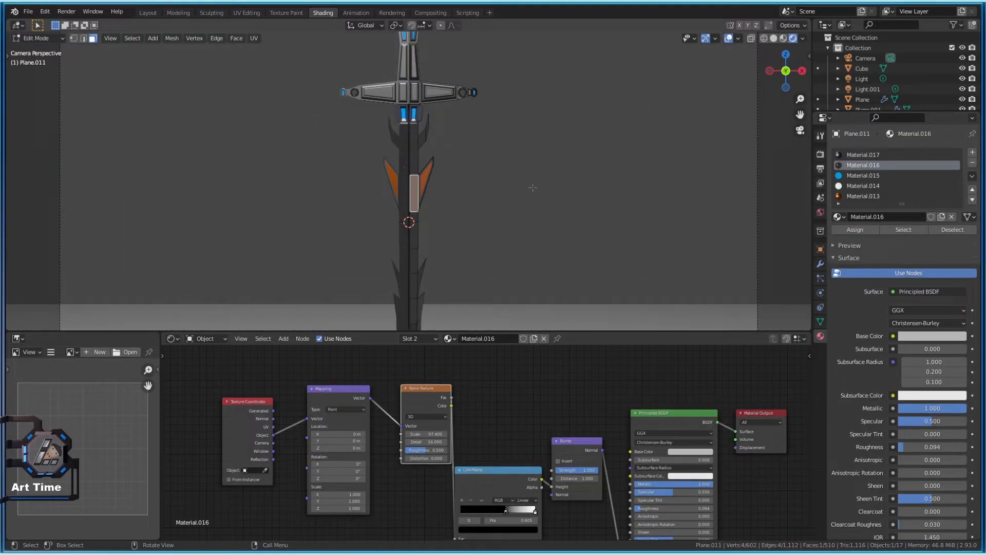
pyautogui.press('Tab')
pyautogui.click(494, 88)
# Bevel all edges of the pedestal cube in Edit Mode with a width of about 0.04 m
pyautogui.moveTo(495, 88); pyautogui.dragTo(488, 194, button='middle')
pyautogui.click(417, 311)
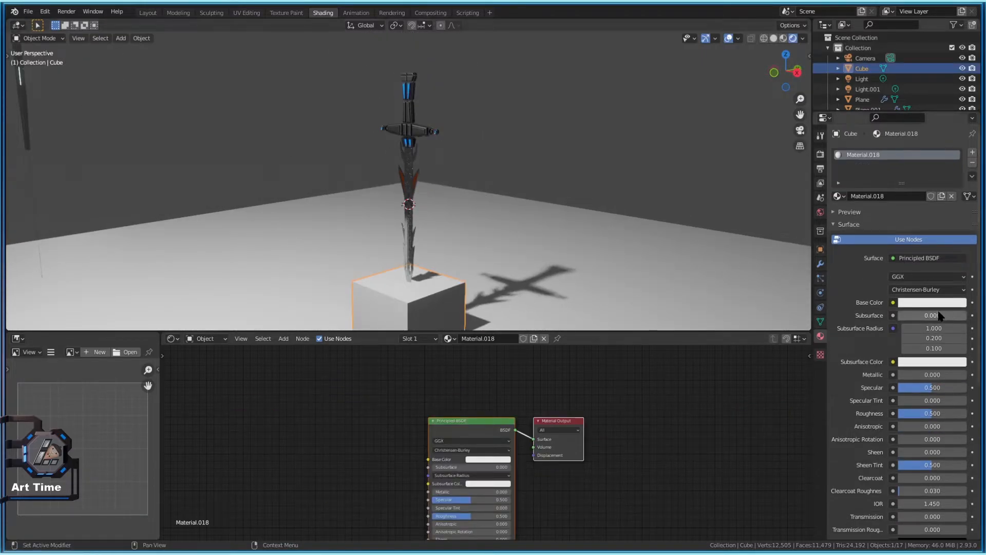
pyautogui.click(446, 298)
pyautogui.click(442, 300)
pyautogui.press('b')
pyautogui.press('Escape')
pyautogui.click(431, 300)
pyautogui.click(431, 300)
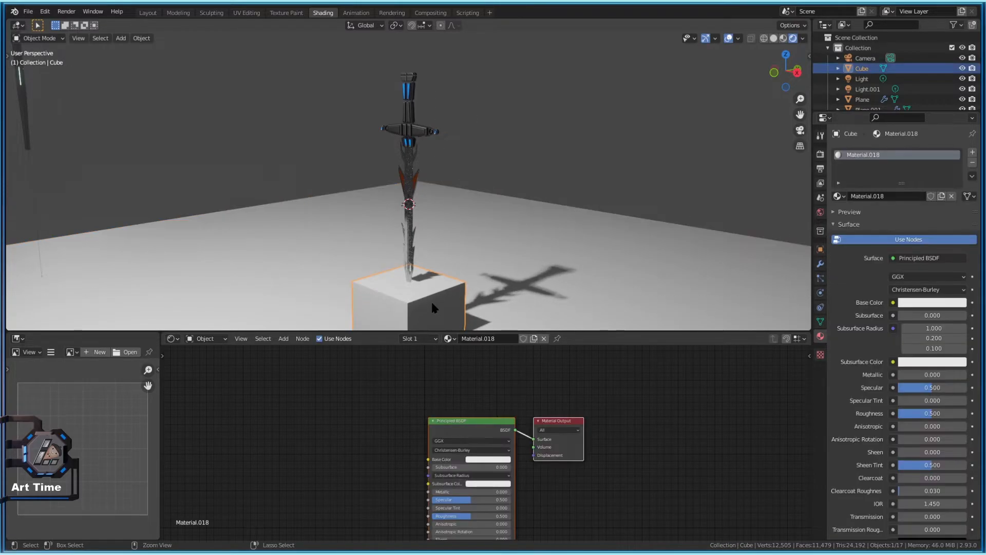
pyautogui.press('Tab')
pyautogui.hotkey('ctrl', 'b')
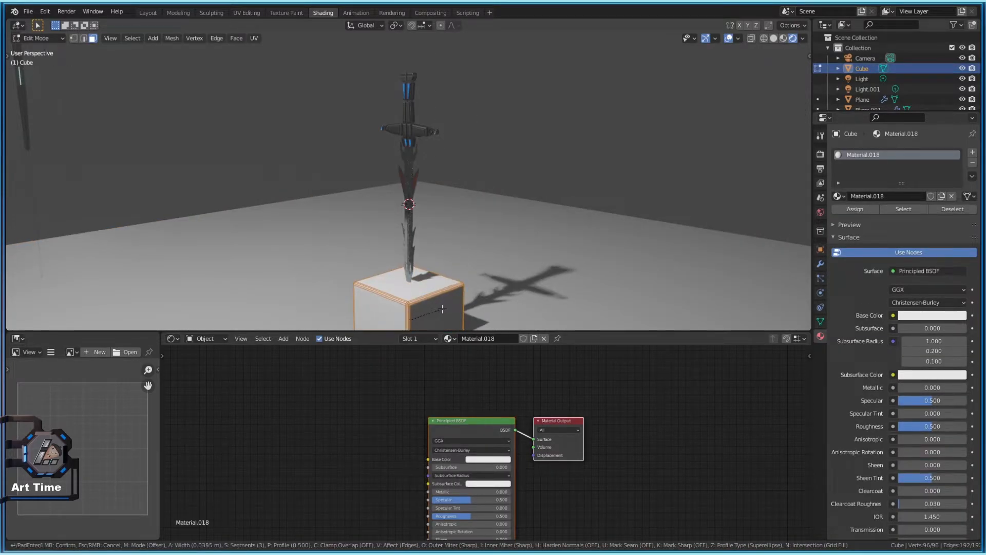
pyautogui.click(442, 308)
pyautogui.press('Tab')
# Give the pedestal cube its own copy of the sword's Material.016 node setup
pyautogui.click(426, 311)
pyautogui.click(410, 242)
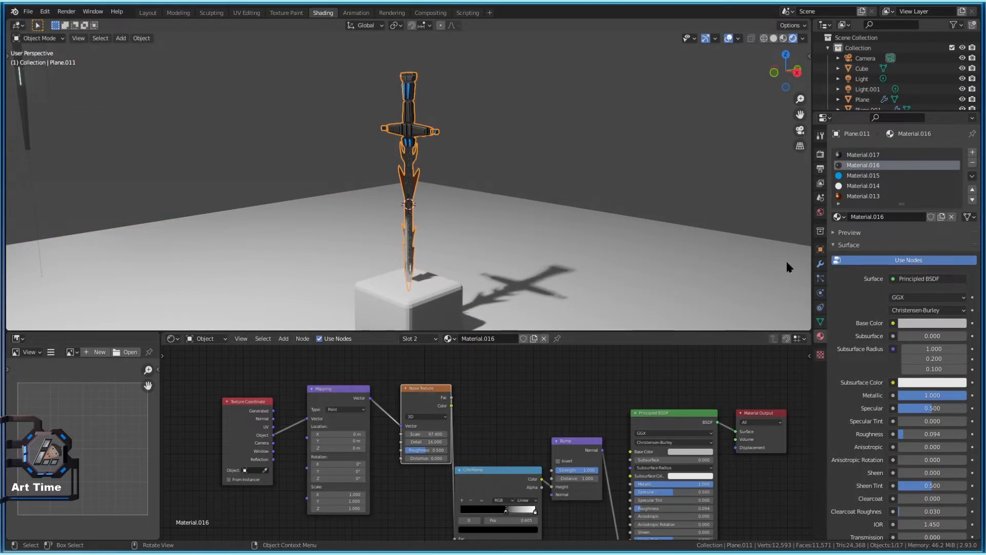
pyautogui.click(433, 303)
pyautogui.moveTo(517, 448); pyautogui.dragTo(559, 386, button='middle')
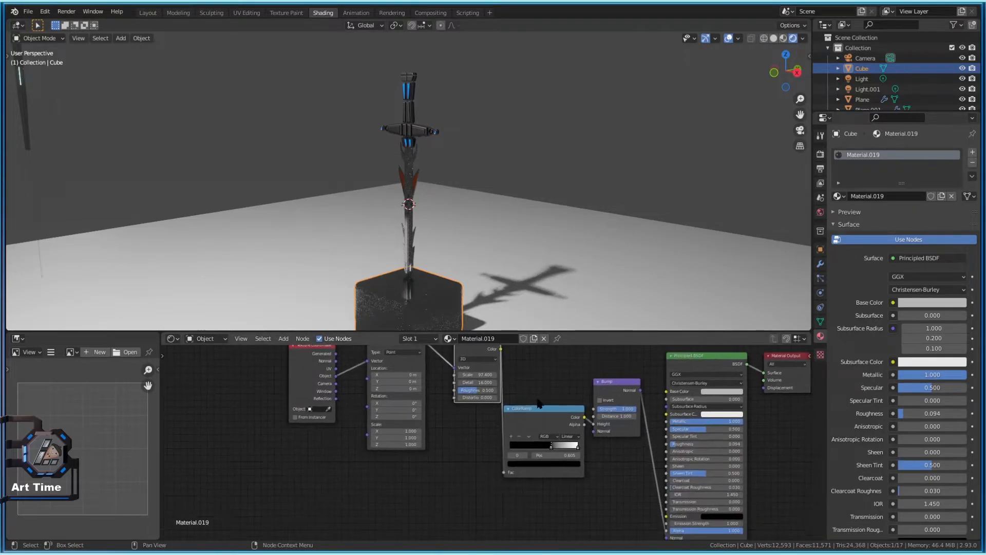
# Turn the pedestal's material into rough stone: ColorRamp black stop at 0, Noise Texture scale 2 and roughness about 0.849
pyautogui.moveTo(553, 455); pyautogui.dragTo(529, 455)
pyautogui.moveTo(478, 374); pyautogui.dragTo(505, 382)
pyautogui.moveTo(680, 445); pyautogui.dragTo(730, 444)
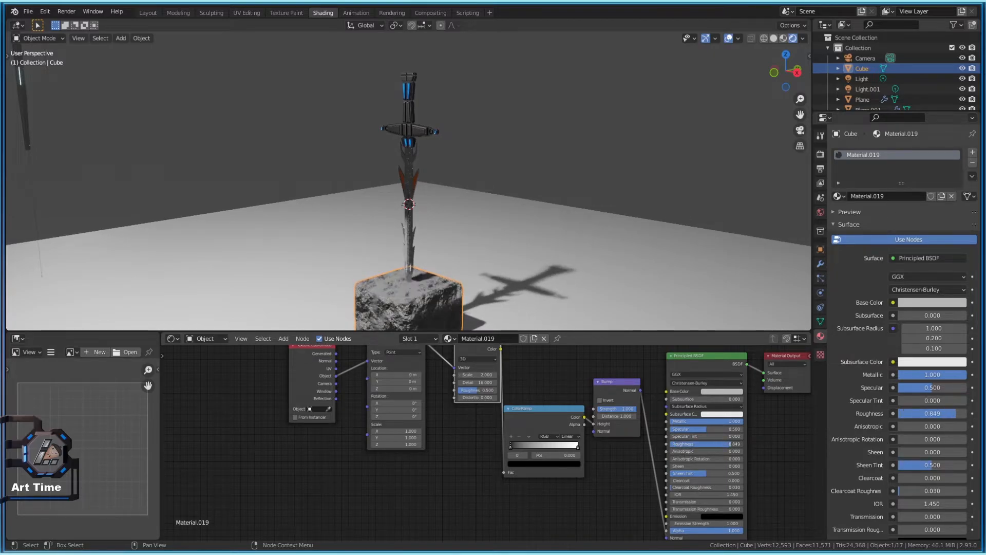
# Move the camera back along global Y so the sword and the top of the pedestal fit the frame with more room
pyautogui.click(575, 205)
pyautogui.moveTo(574, 205); pyautogui.dragTo(635, 220, button='middle')
pyautogui.press('KP_0')
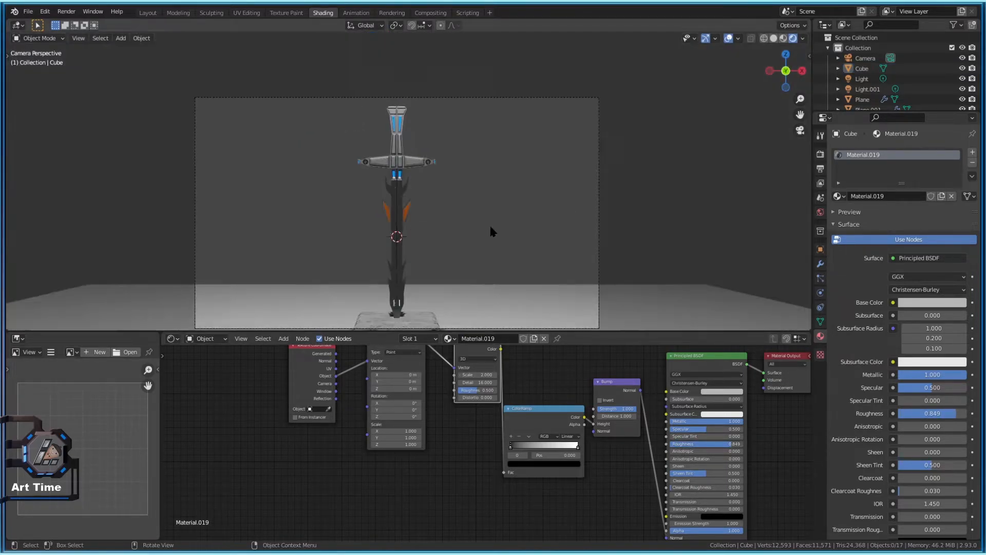
pyautogui.click(439, 280)
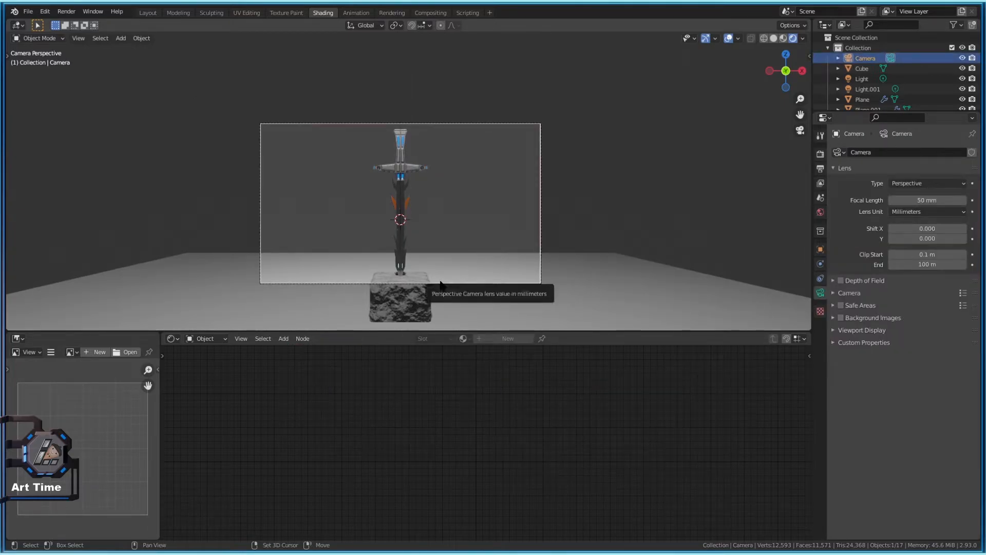
pyautogui.hotkey('shift', '`')
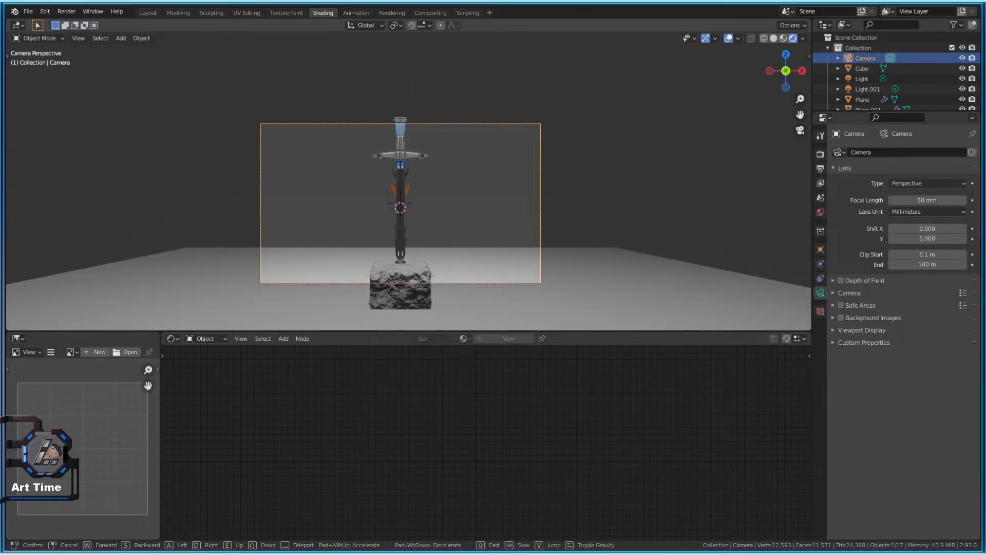
pyautogui.press('Return')
pyautogui.press('g')
pyautogui.press('z')
pyautogui.press('x')
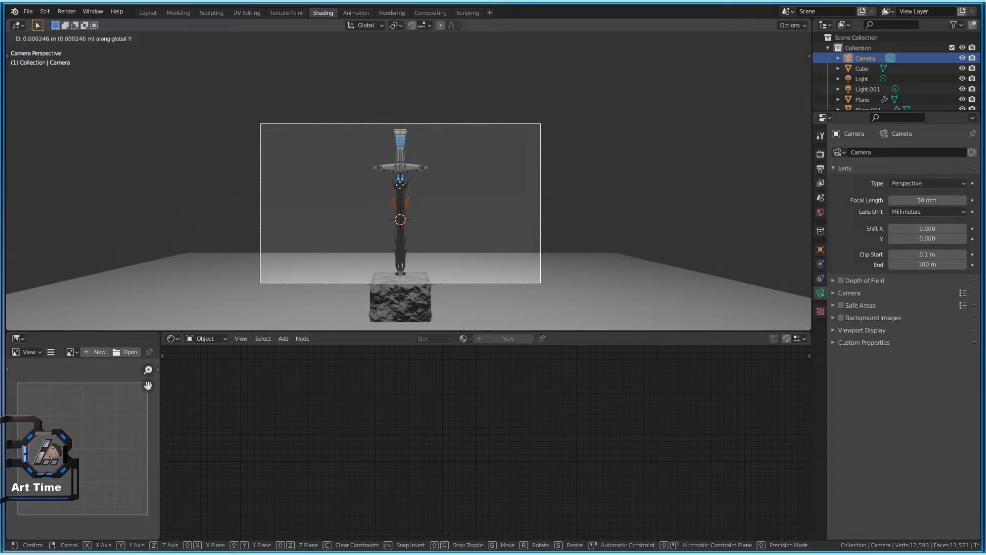
pyautogui.click(390, 137)
pyautogui.scroll(2, 453, 264)
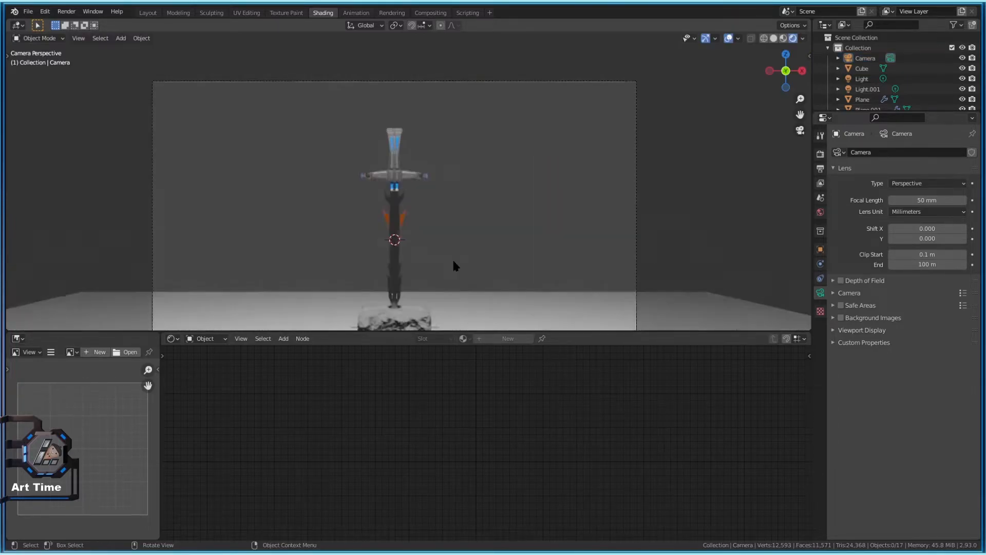
# Rotate the sword about 18.4° around global Z
pyautogui.scroll(-1, 452, 261)
pyautogui.click(390, 168)
pyautogui.press('r')
pyautogui.press('z')
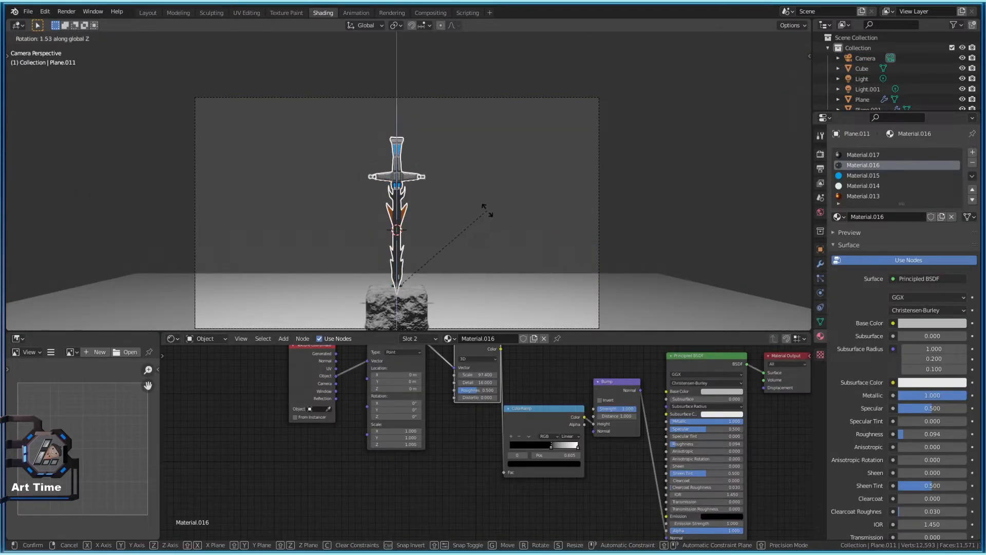
pyautogui.click(516, 93)
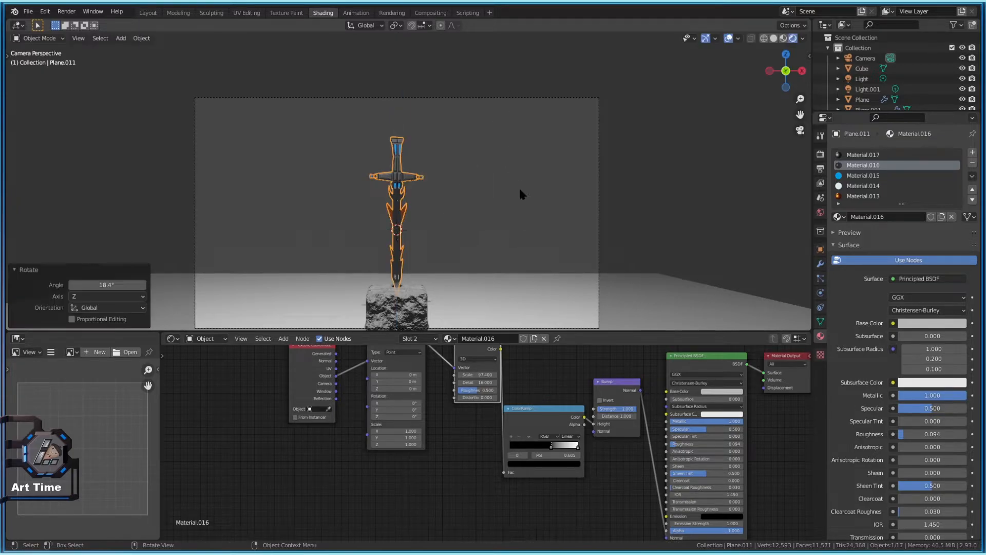
# Give the floor plane its own copy of the pedestal's stone material and scale the plane by about 3.142
pyautogui.click(562, 309)
pyautogui.scroll(-1, 562, 309)
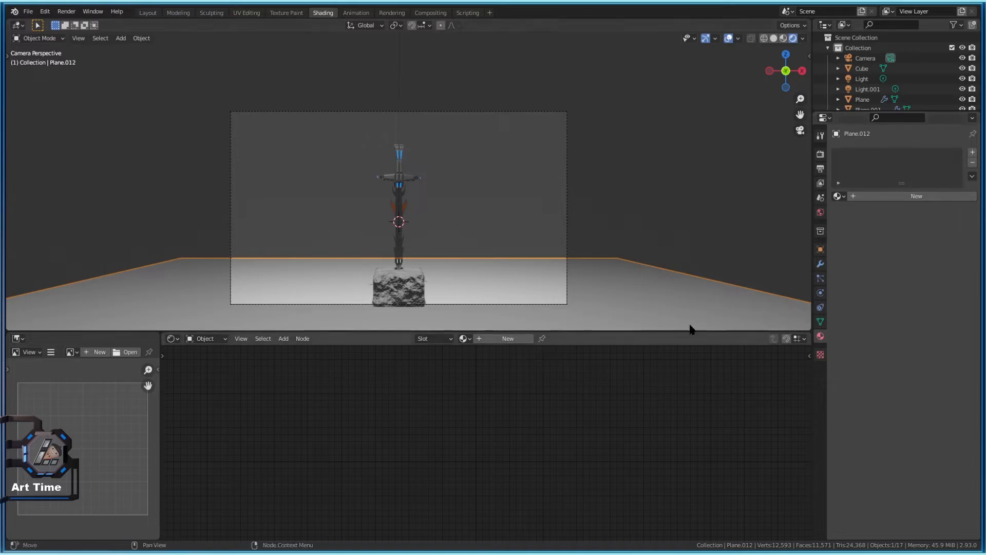
pyautogui.click(904, 196)
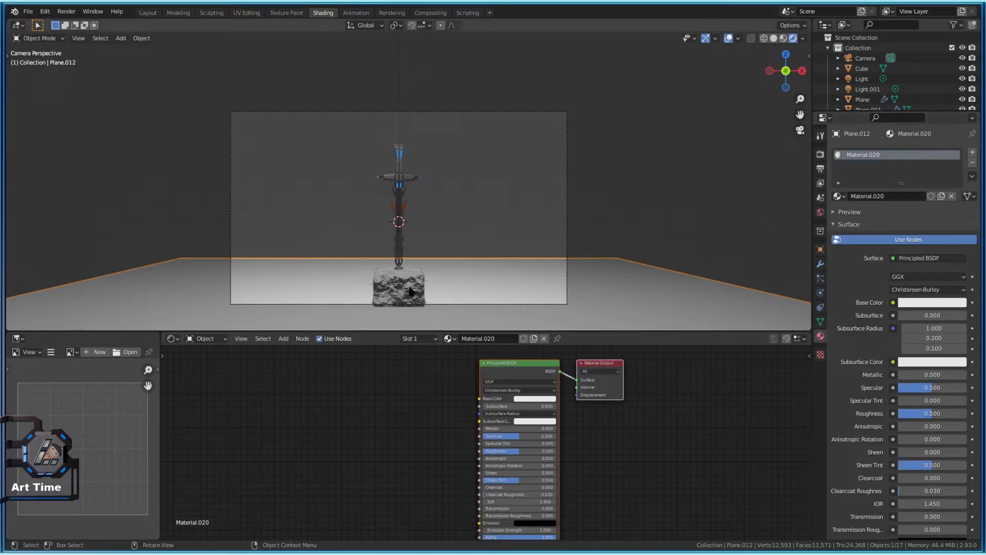
pyautogui.click(409, 289)
pyautogui.moveTo(837, 196); pyautogui.dragTo(509, 276)
pyautogui.click(510, 275)
pyautogui.press('s')
pyautogui.click(290, 334)
# Set the floor material's Noise Texture scale to about 103.7 and tint its base color yellowish green
pyautogui.moveTo(534, 401); pyautogui.dragTo(372, 447, button='middle')
pyautogui.moveTo(403, 479); pyautogui.dragTo(559, 460, button='middle')
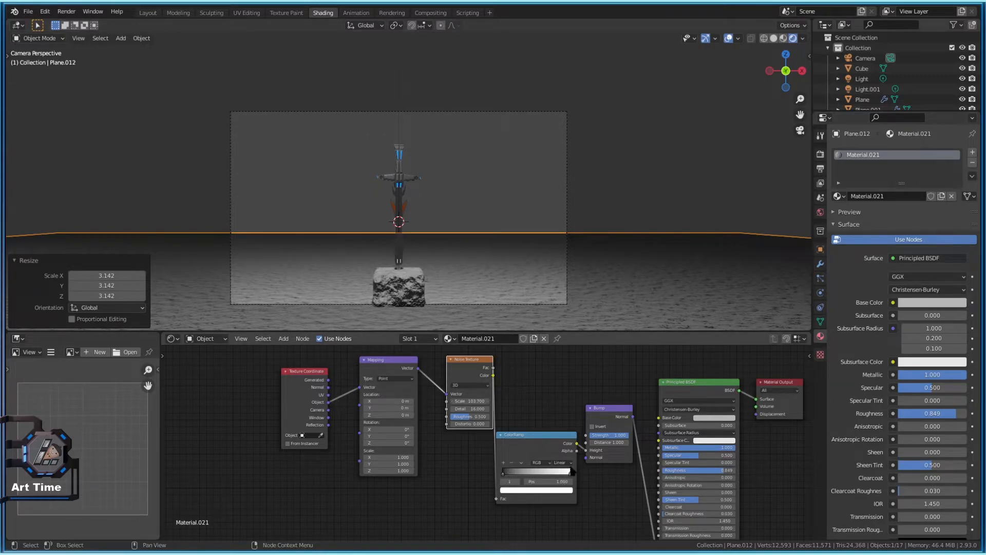
pyautogui.click(715, 418)
pyautogui.click(709, 355)
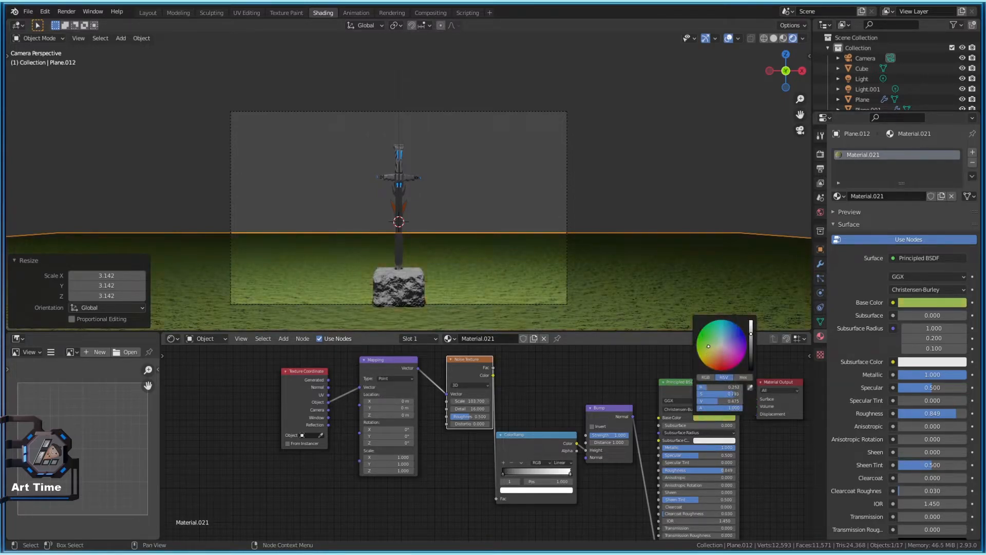
# Deselect everything, save the file and render a test image of the scene from the camera
pyautogui.click(402, 178)
pyautogui.click(502, 161)
pyautogui.hotkey('ctrl', 's')
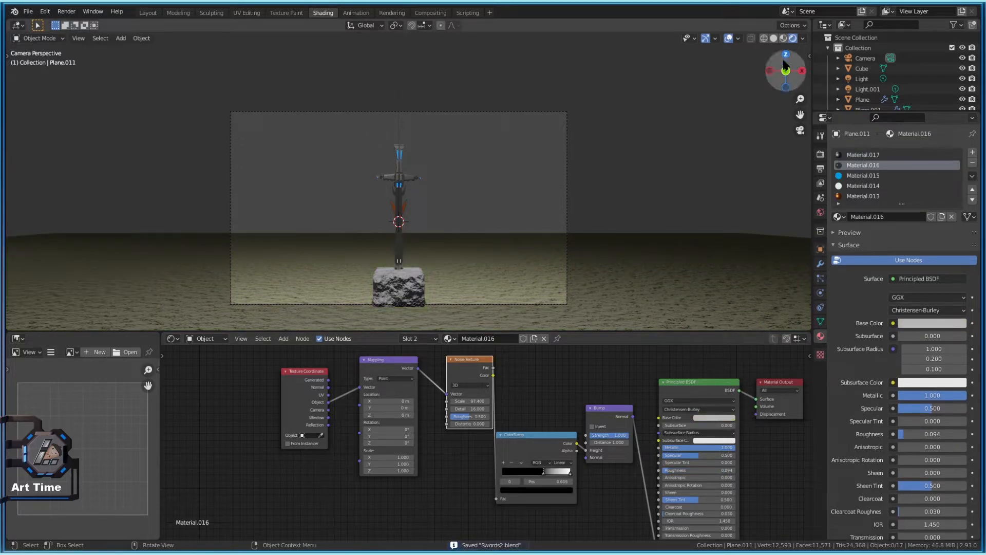
pyautogui.press('F12')
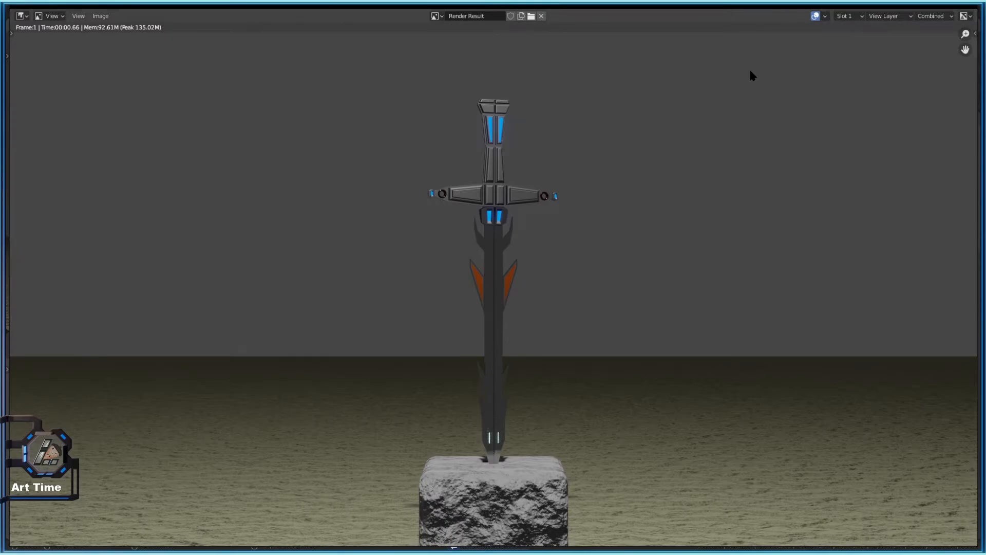
pyautogui.press('Escape')
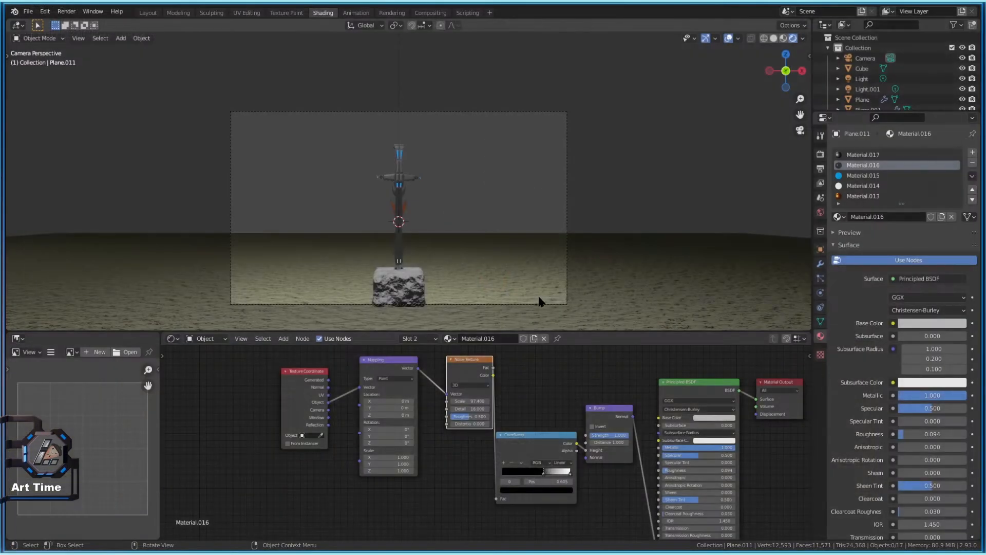
# Switch the node editor from the object's material to the World shader
pyautogui.scroll(-3, 321, 418)
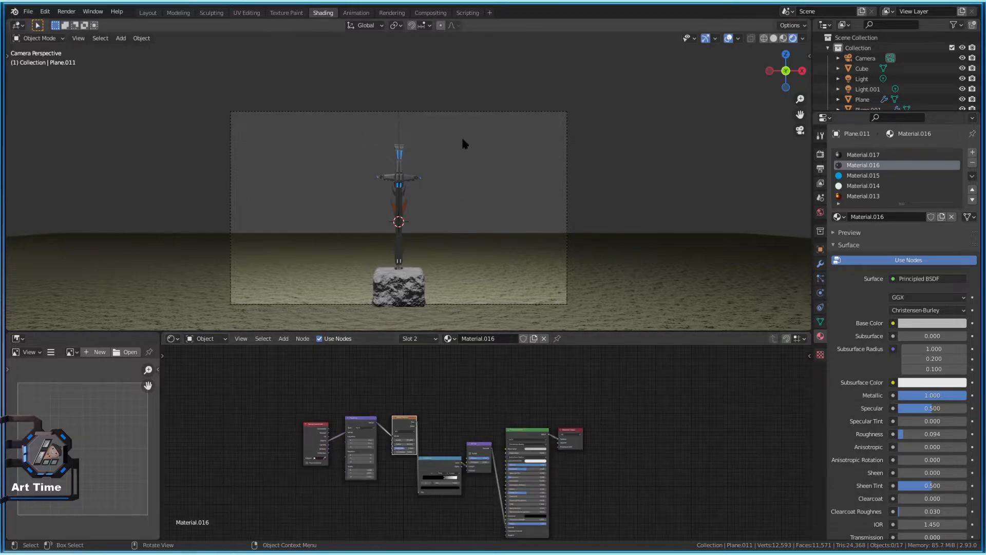
pyautogui.hotkey('shift', 'a')
pyautogui.click(206, 339)
pyautogui.click(221, 363)
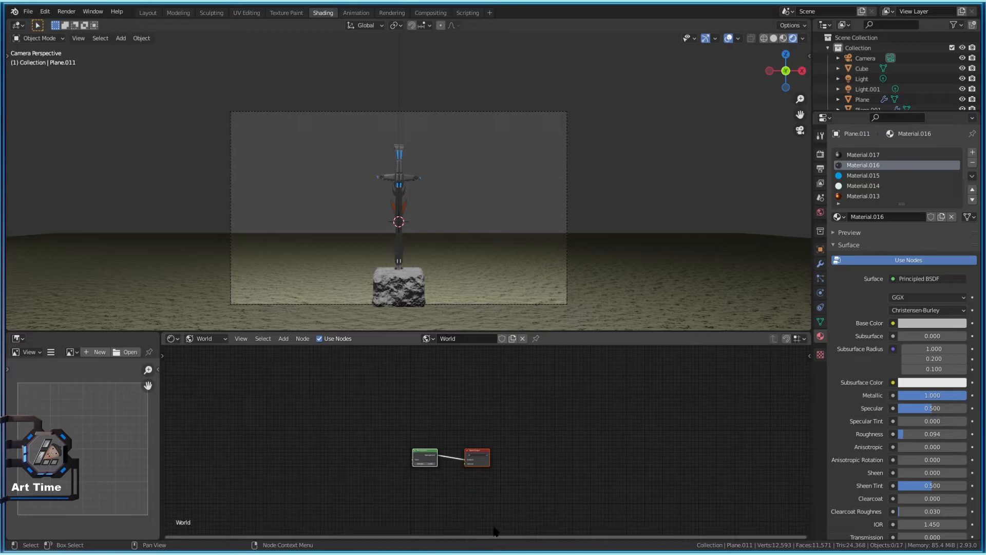
pyautogui.scroll(2, 491, 532)
# Add a Sky Texture node and connect its Color output to the Background node's Color input
pyautogui.hotkey('shift', 'a')
pyautogui.moveTo(487, 492)
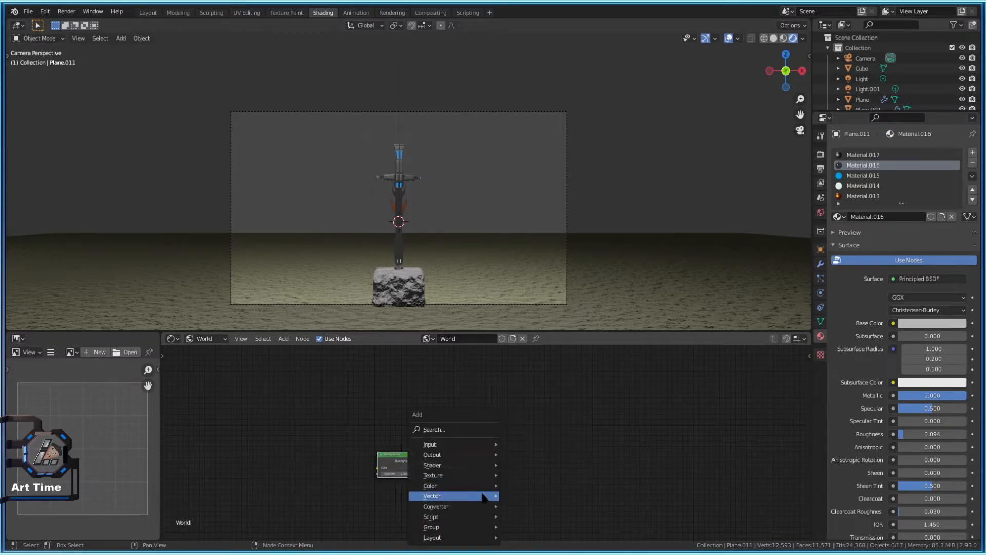
pyautogui.moveTo(445, 469)
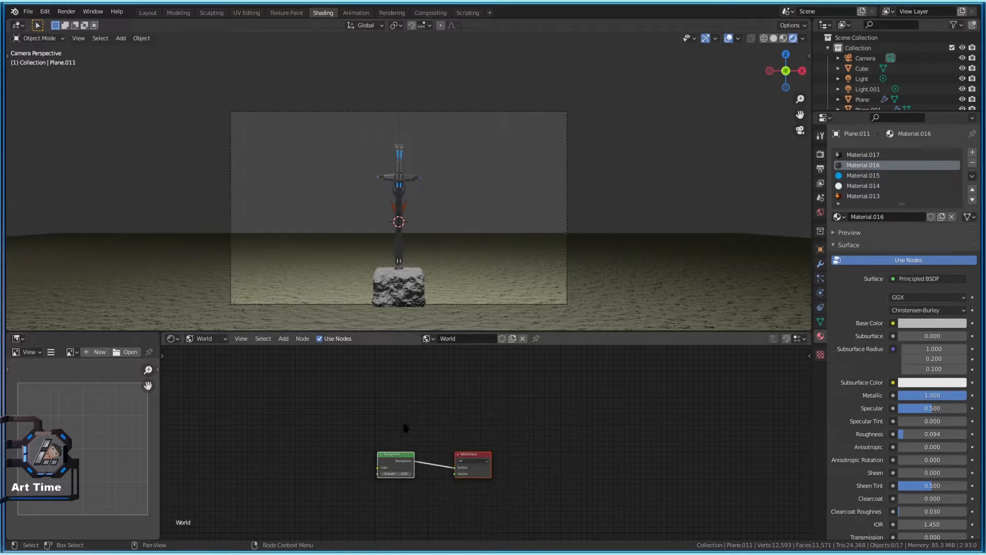
pyautogui.hotkey('shift', 'a')
pyautogui.moveTo(381, 459)
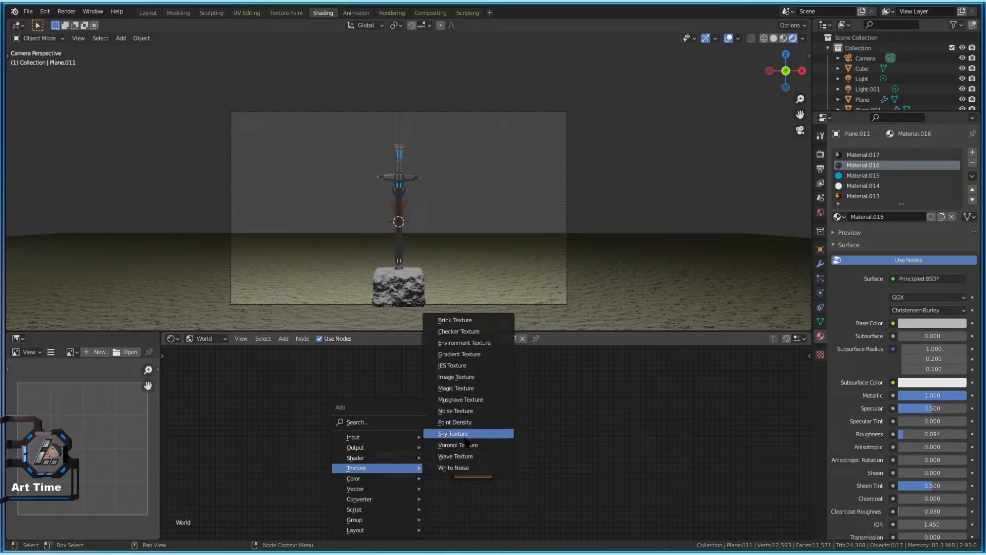
pyautogui.click(460, 433)
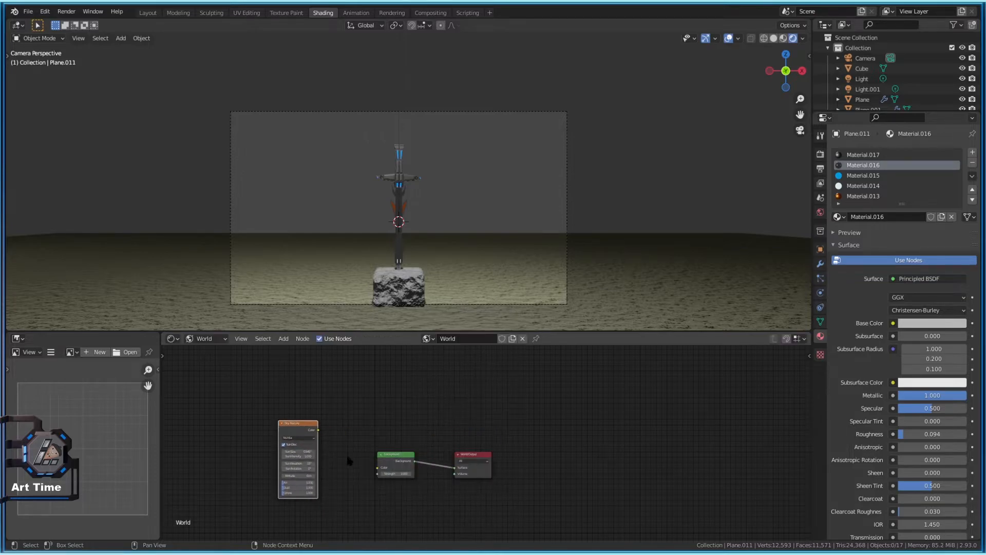
pyautogui.click(243, 430)
pyautogui.moveTo(257, 425); pyautogui.dragTo(283, 462)
pyautogui.moveTo(342, 485); pyautogui.dragTo(338, 478)
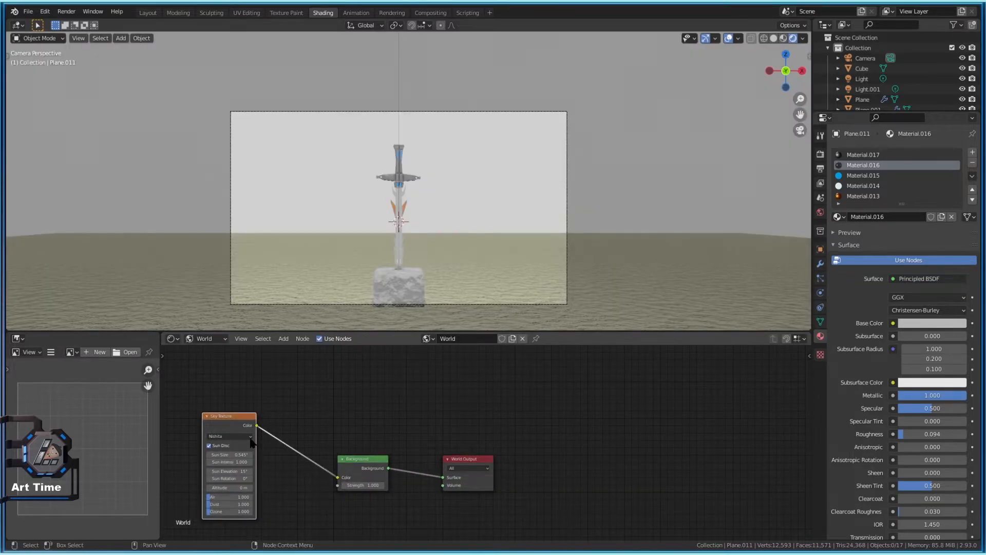
# Set the Sky Texture type to Hosek / Wilkie, keep Turbidity at 2.200 and save the file
pyautogui.click(239, 436)
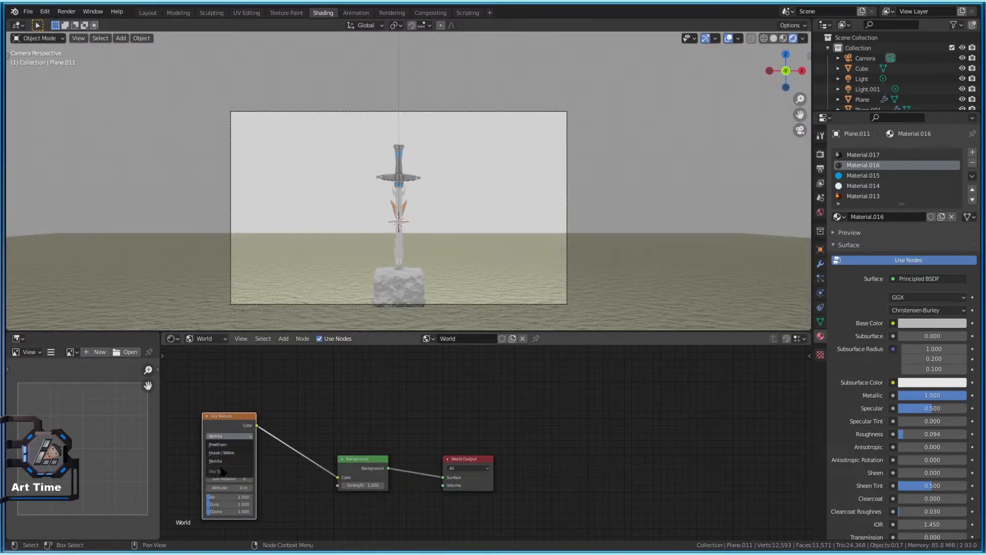
pyautogui.click(222, 453)
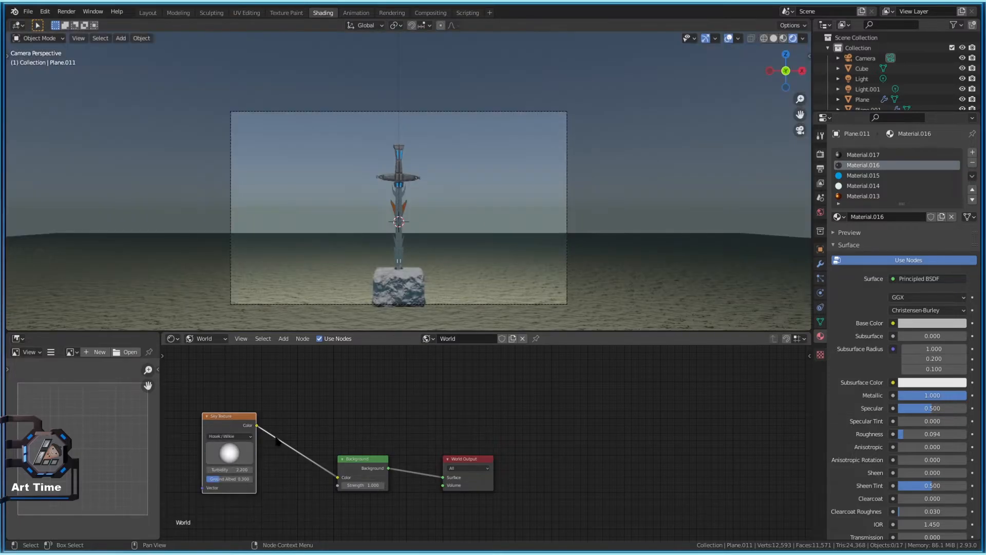
pyautogui.click(498, 233)
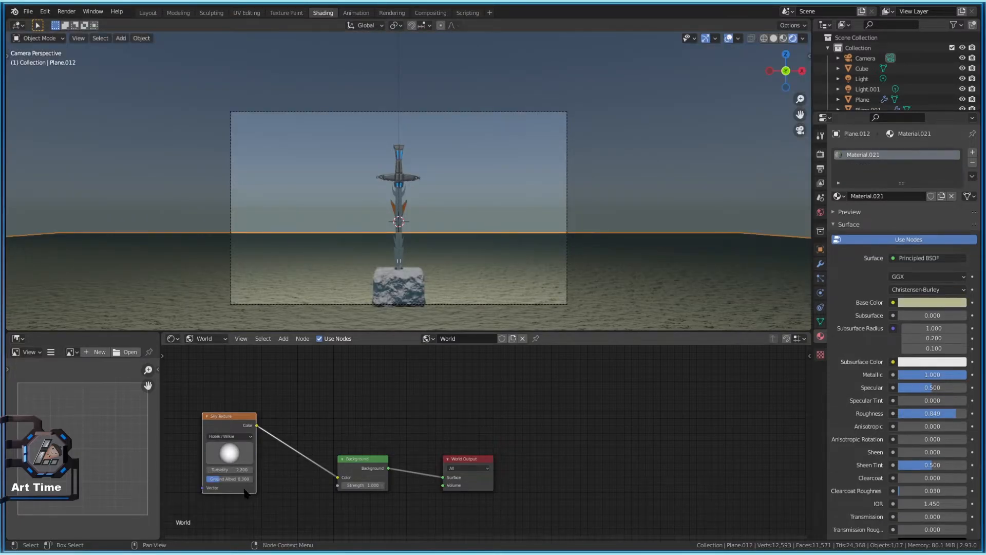
pyautogui.click(516, 197)
pyautogui.hotkey('ctrl', 's')
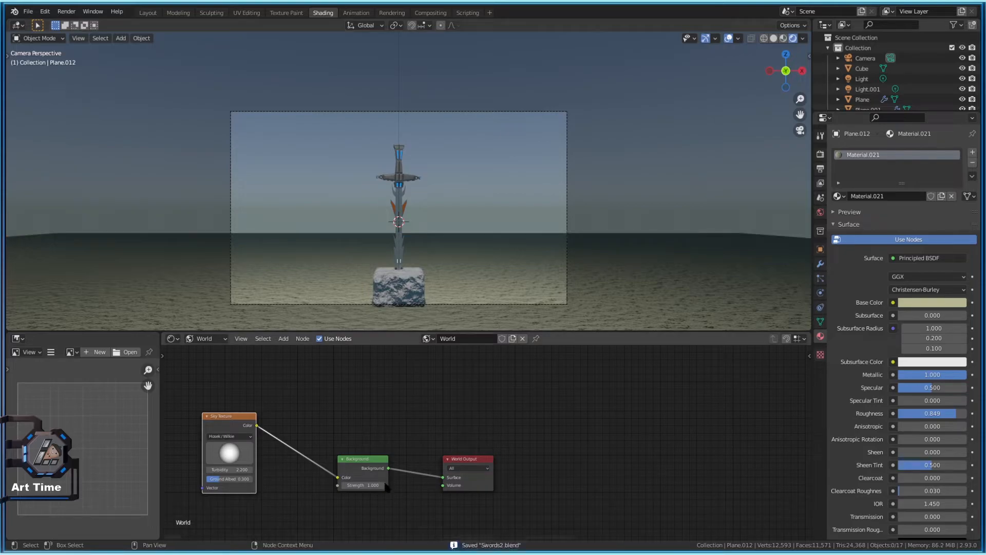
pyautogui.moveTo(229, 469)
pyautogui.mouseDown()
pyautogui.moveTo(209, 469)
pyautogui.moveTo(223, 479)
pyautogui.mouseUp()
pyautogui.hotkey('ctrl', 'z')
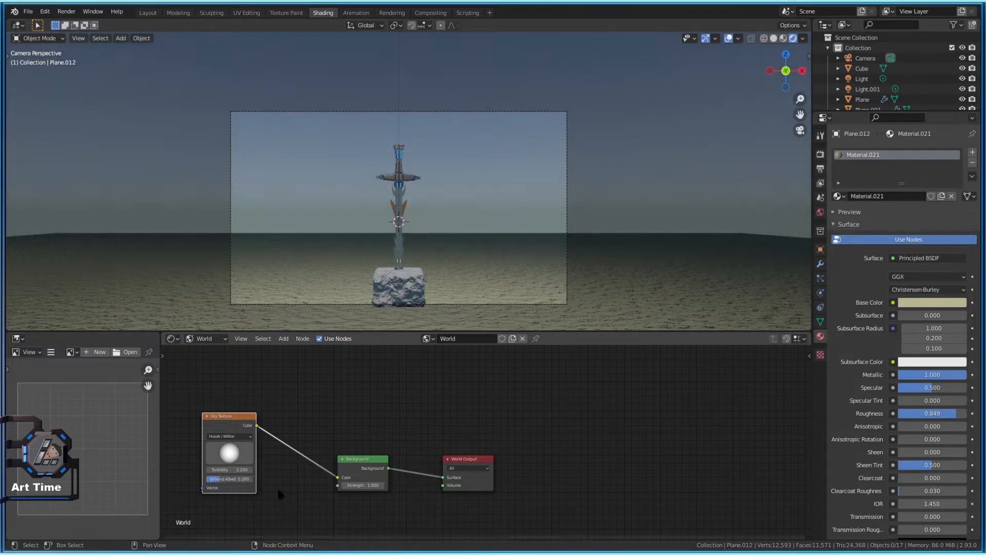
# Add a Gamma node on the link between the Sky Texture and Background nodes
pyautogui.scroll(-2, 452, 293)
pyautogui.scroll(1, 488, 445)
pyautogui.hotkey('shift', 'a')
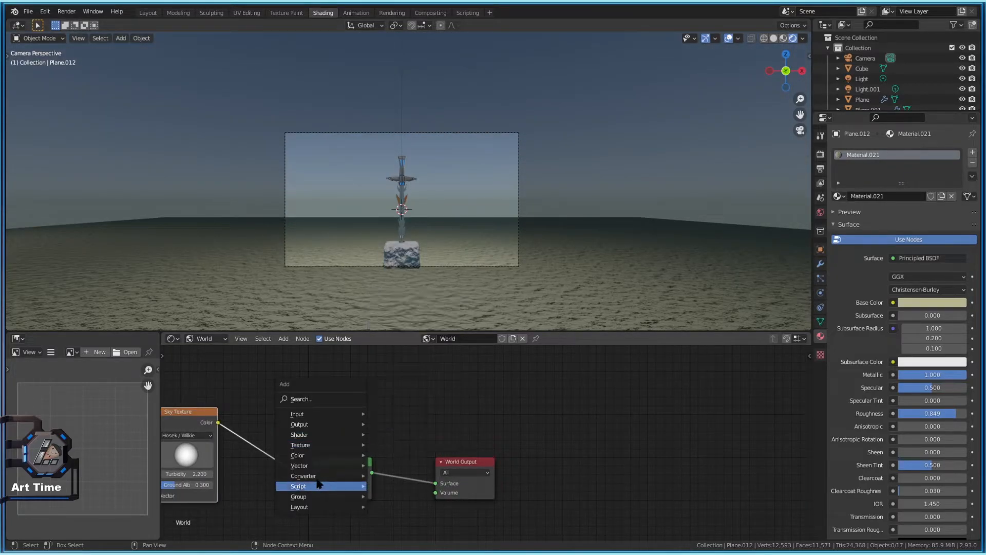
pyautogui.moveTo(318, 456)
pyautogui.click(409, 468)
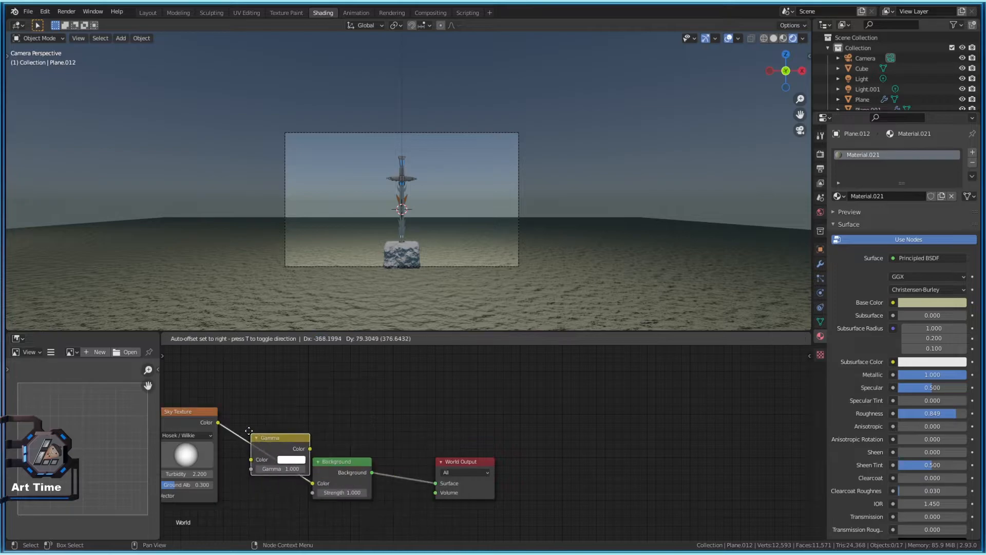
pyautogui.click(299, 426)
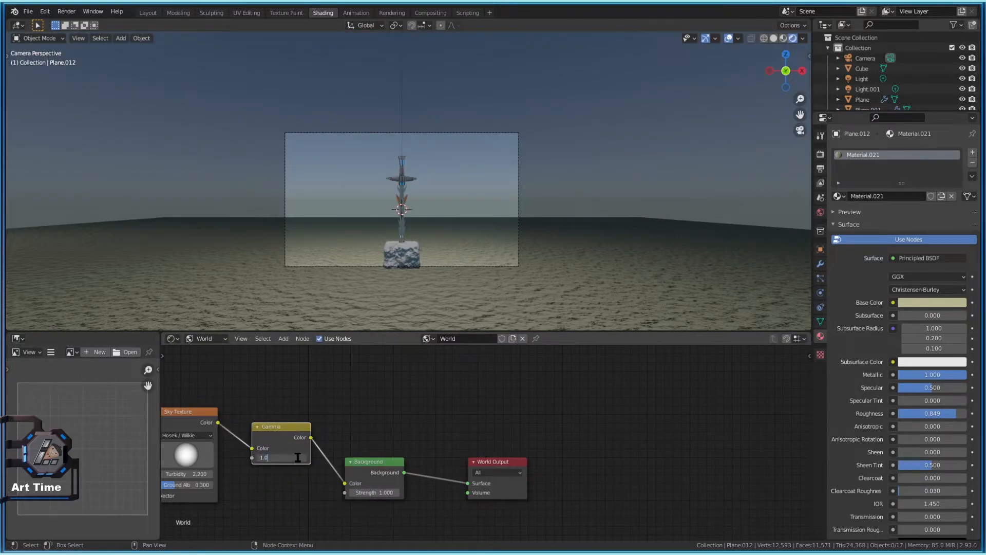
# Set the Gamma value to 1.900 and the Background strength to 4.200, and save the file
pyautogui.moveTo(282, 458)
pyautogui.mouseDown()
pyautogui.moveTo(302, 458)
pyautogui.moveTo(270, 457)
pyautogui.mouseUp()
pyautogui.hotkey('ctrl', 'z')
pyautogui.hotkey('shift', 'a')
pyautogui.press('Escape')
pyautogui.moveTo(374, 493); pyautogui.dragTo(382, 492)
pyautogui.moveTo(374, 492); pyautogui.dragTo(360, 492)
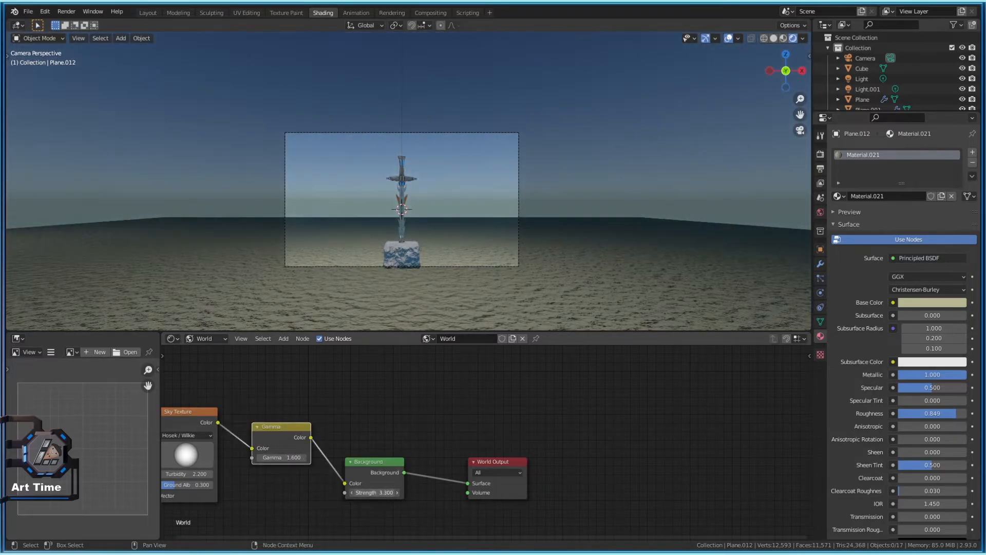
pyautogui.moveTo(283, 457); pyautogui.dragTo(298, 457)
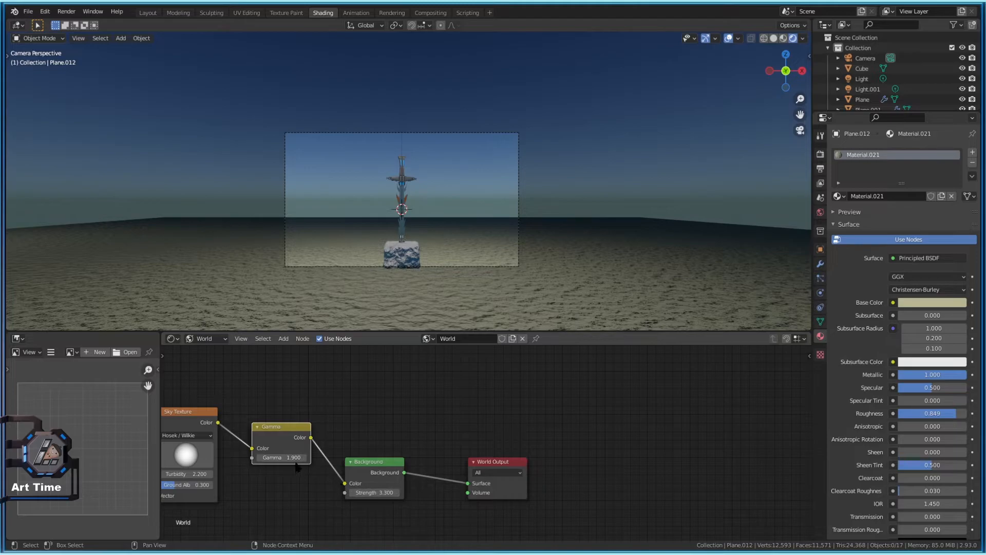
pyautogui.moveTo(374, 492); pyautogui.dragTo(393, 492)
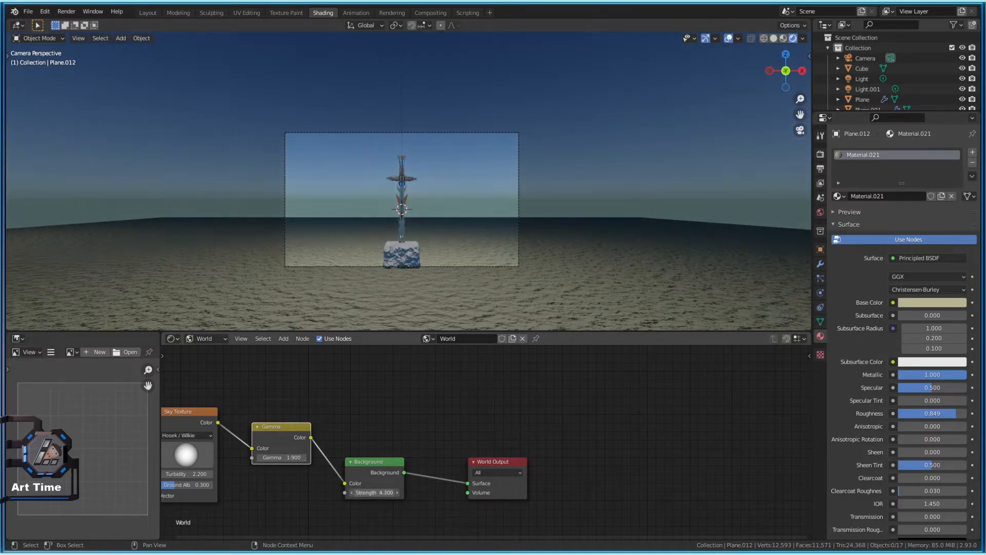
pyautogui.hotkey('ctrl', 's')
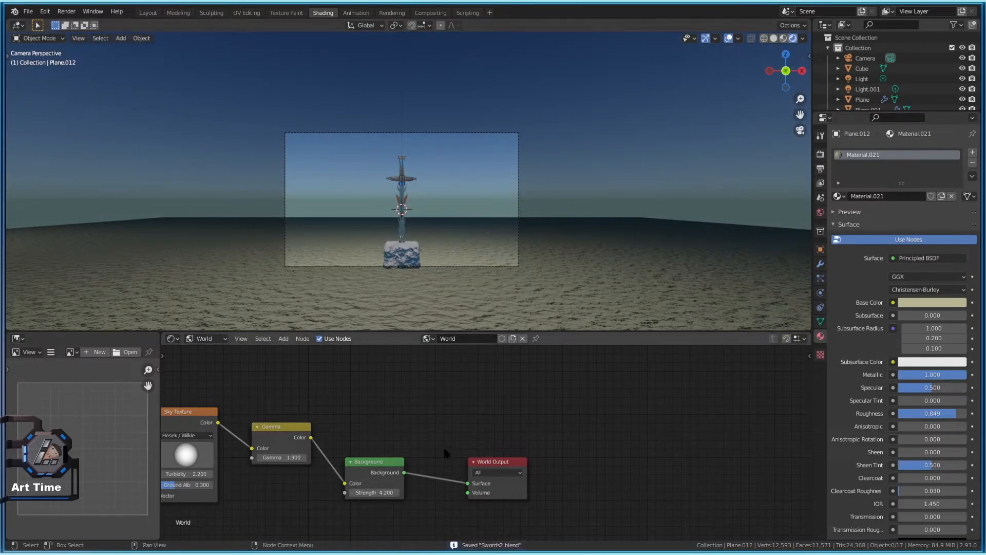
# Add a Volume Scatter node linked to the World Output's Volume input and darken its color to near black
pyautogui.moveTo(509, 463); pyautogui.dragTo(502, 400)
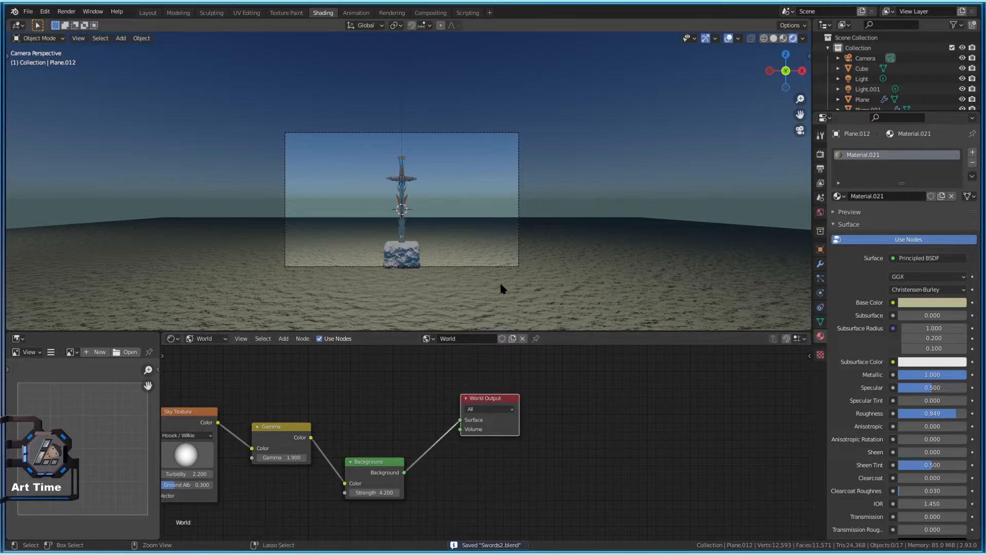
pyautogui.hotkey('shift', 'a')
pyautogui.moveTo(544, 458)
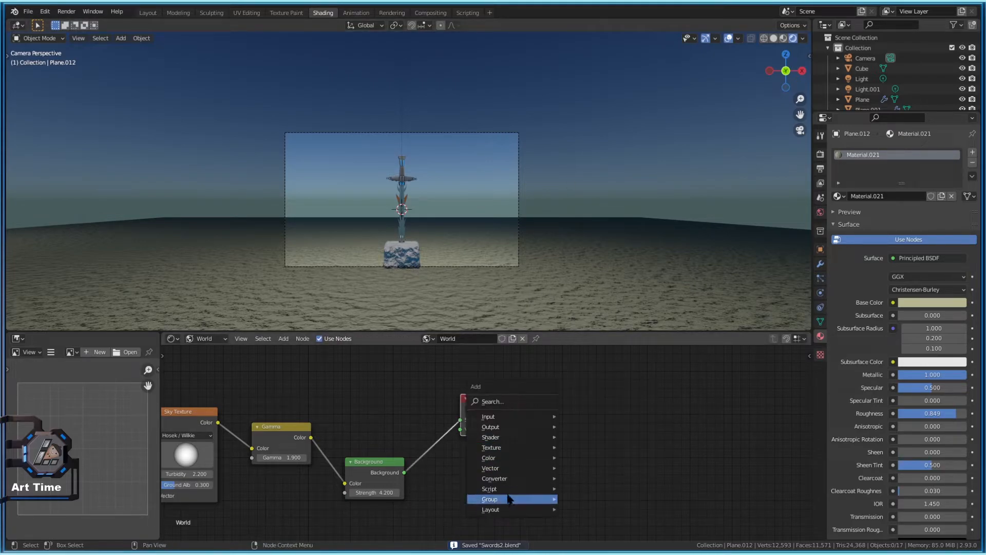
pyautogui.moveTo(492, 437)
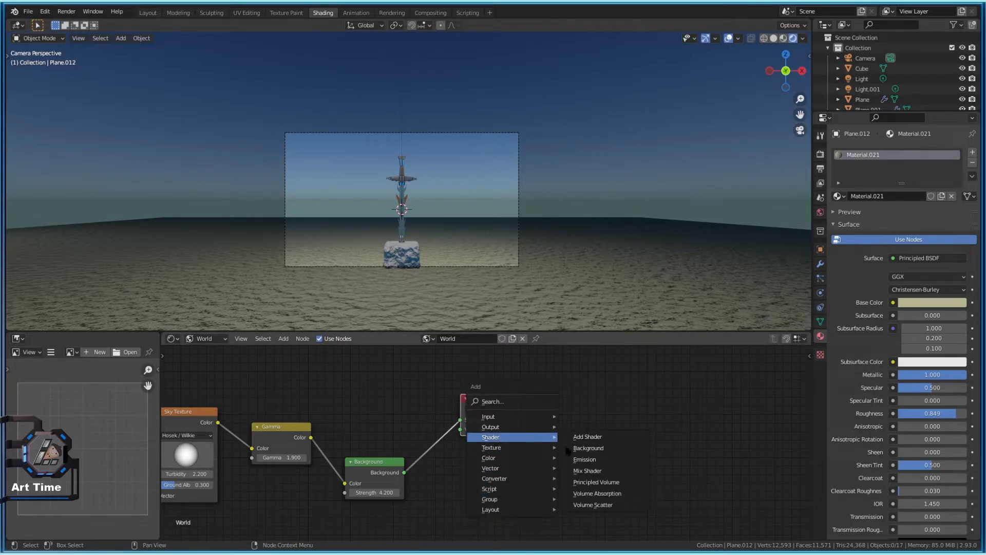
pyautogui.click(585, 502)
pyautogui.click(382, 488)
pyautogui.moveTo(454, 504)
pyautogui.mouseDown()
pyautogui.moveTo(473, 436)
pyautogui.moveTo(461, 430)
pyautogui.moveTo(471, 512)
pyautogui.mouseUp()
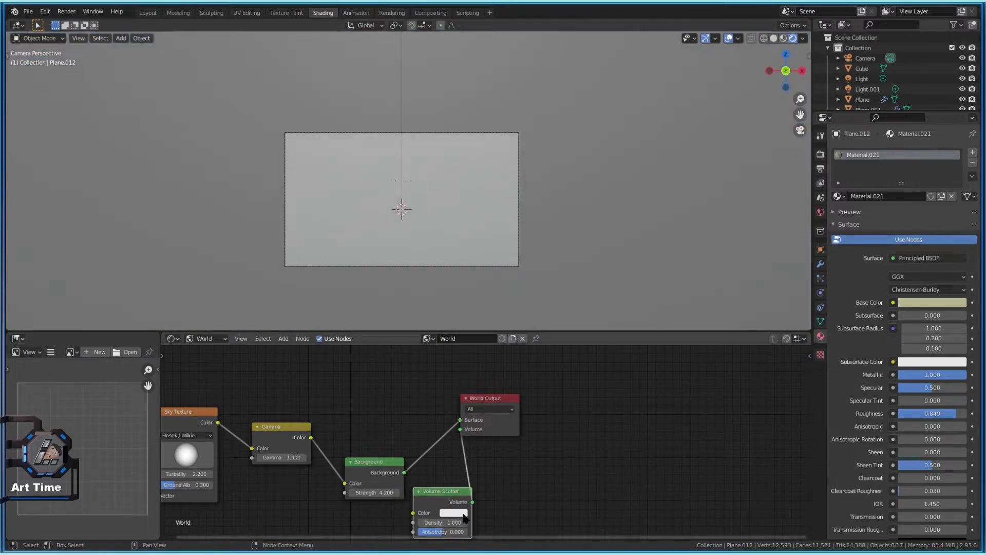
pyautogui.click(453, 513)
pyautogui.moveTo(512, 393); pyautogui.dragTo(513, 443)
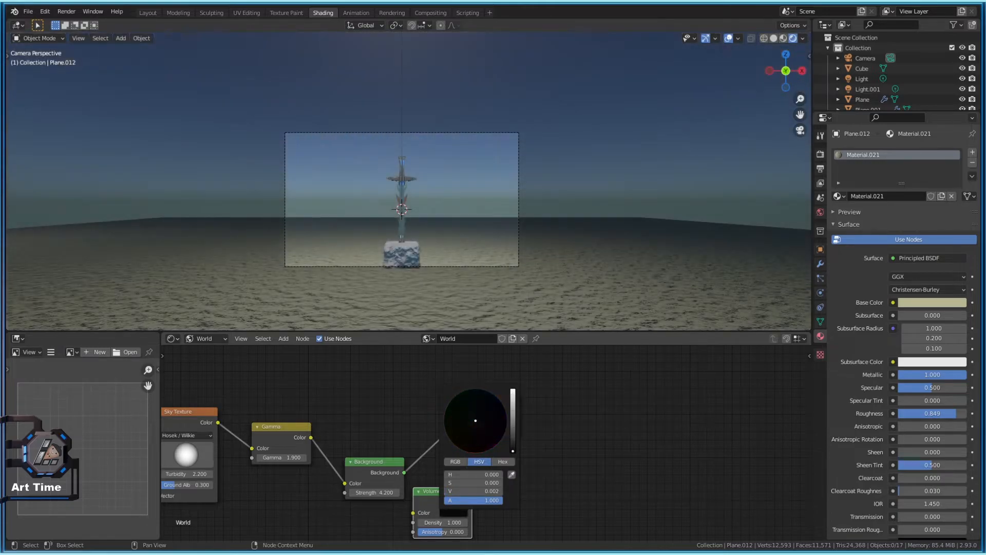
pyautogui.click(488, 179)
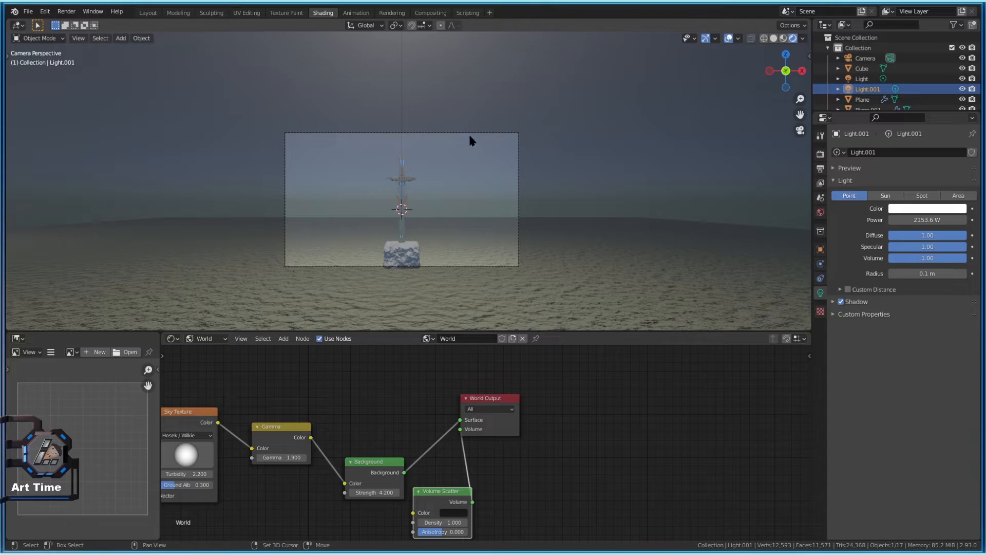
# Add a point light, move it about 14.25 m along Y behind the sword and set its power to about 1746.7 W
pyautogui.hotkey('shift', 'a')
pyautogui.moveTo(441, 264)
pyautogui.click(509, 264)
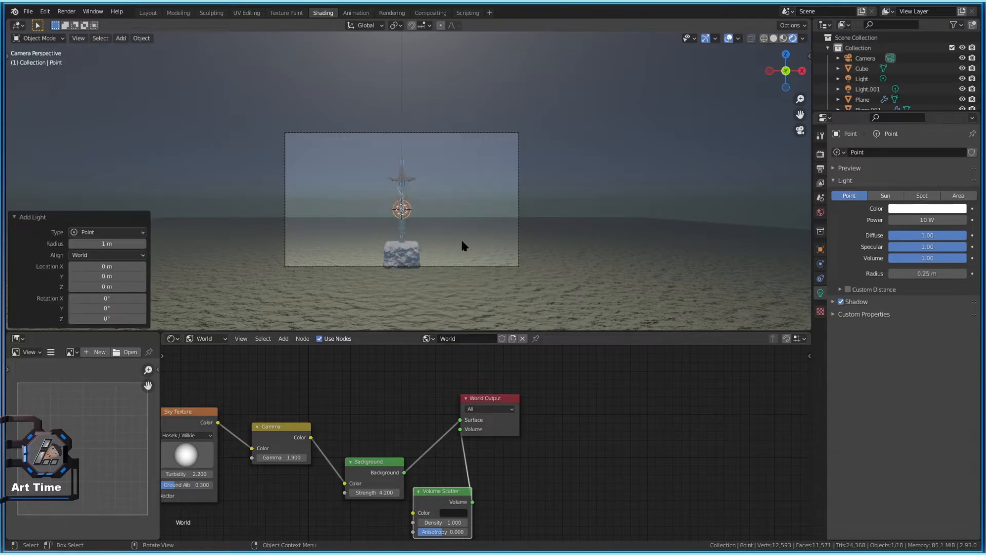
pyautogui.press('g')
pyautogui.press('y')
pyautogui.click(923, 231)
pyautogui.moveTo(920, 220); pyautogui.dragTo(951, 220)
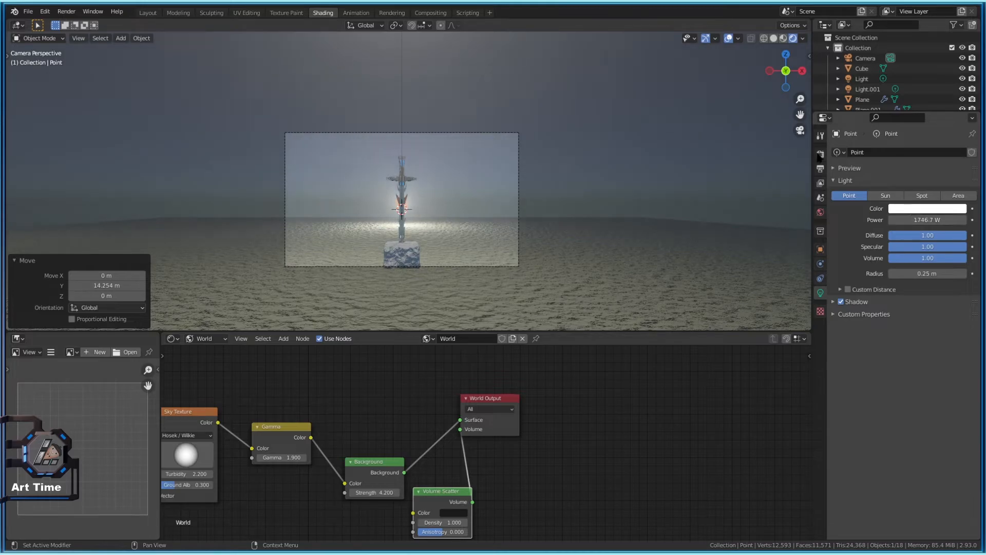
# Tint the new point light salmon red, raise it about 1.46 m along Z and save the file
pyautogui.click(910, 208)
pyautogui.click(940, 103)
pyautogui.press('g')
pyautogui.press('z')
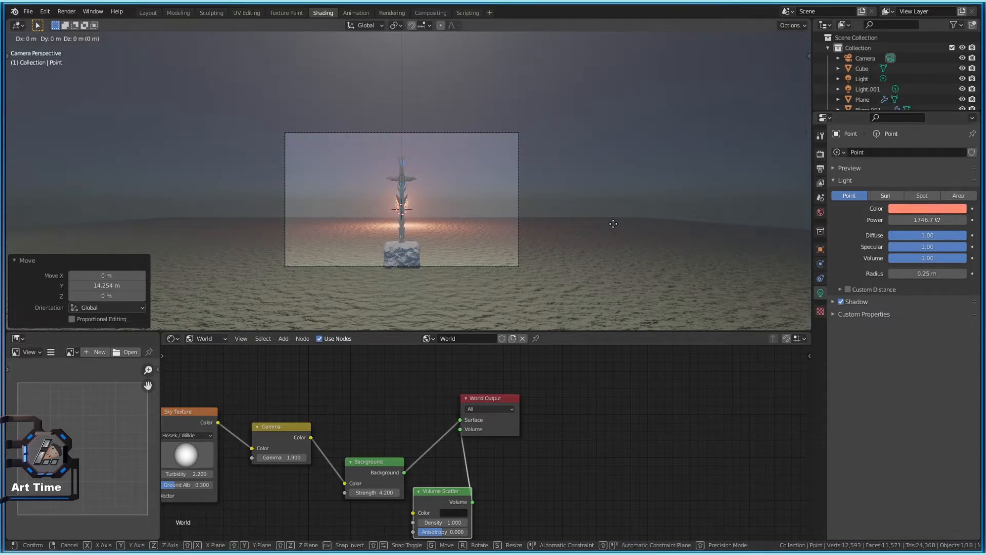
pyautogui.click(570, 233)
pyautogui.scroll(3, 417, 235)
pyautogui.hotkey('ctrl', 's')
pyautogui.scroll(-2, 423, 236)
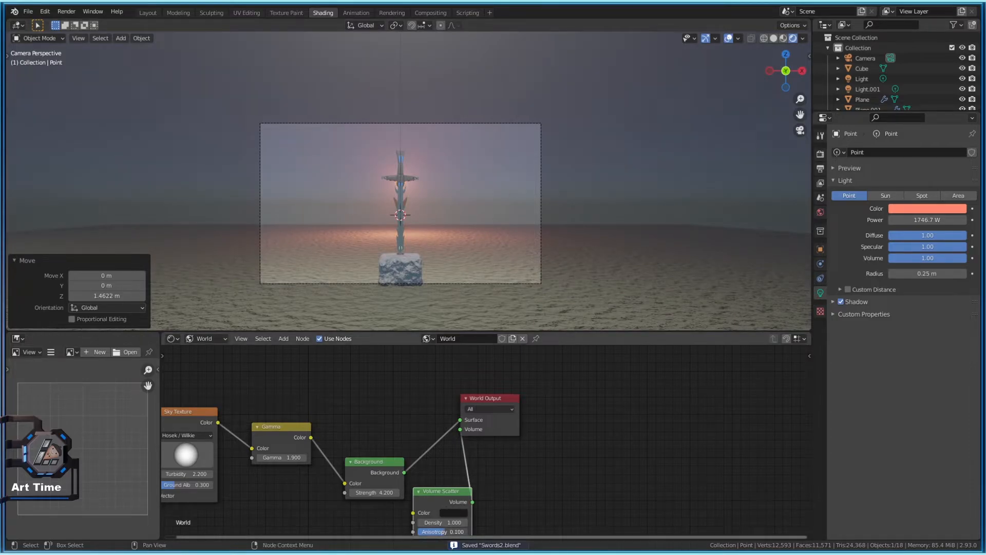
# Set the Volume Scatter anisotropy to about 0.967 and move the red point light about -3.59 m along X
pyautogui.moveTo(442, 532)
pyautogui.mouseDown()
pyautogui.moveTo(465, 532)
pyautogui.moveTo(449, 521)
pyautogui.mouseUp()
pyautogui.press('g')
pyautogui.press('x')
pyautogui.press('Return')
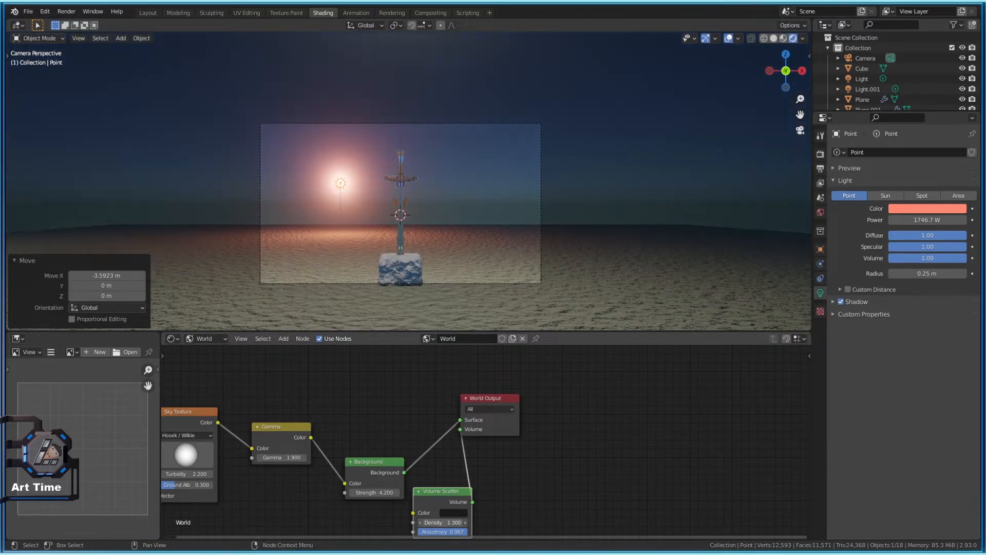
pyautogui.hotkey('ctrl', 'z')
# Try deleting the white point light Light.001, restore it and lower its power to about 667.6 W
pyautogui.scroll(3, 401, 261)
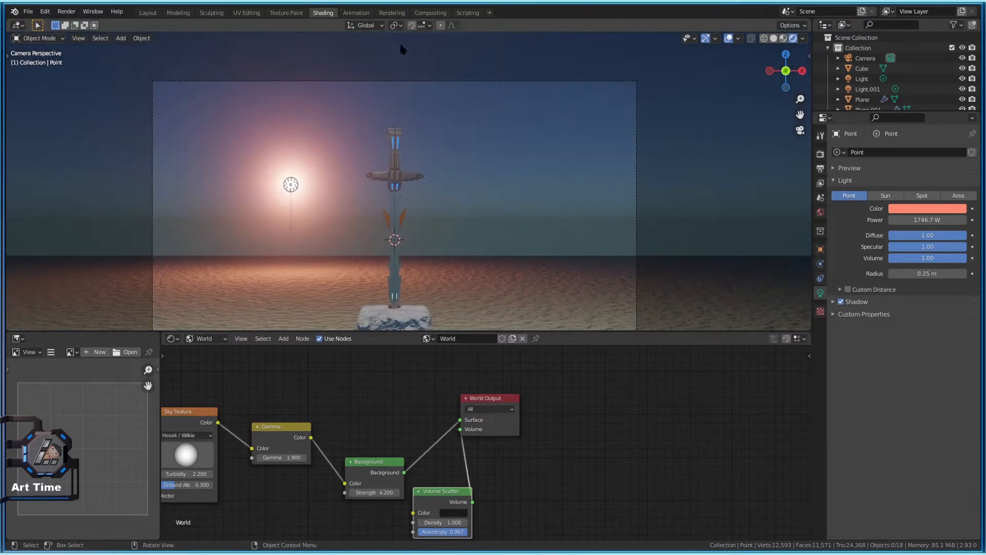
pyautogui.hotkey('ctrl', 'z')
pyautogui.click(598, 176)
pyautogui.scroll(-1, 477, 247)
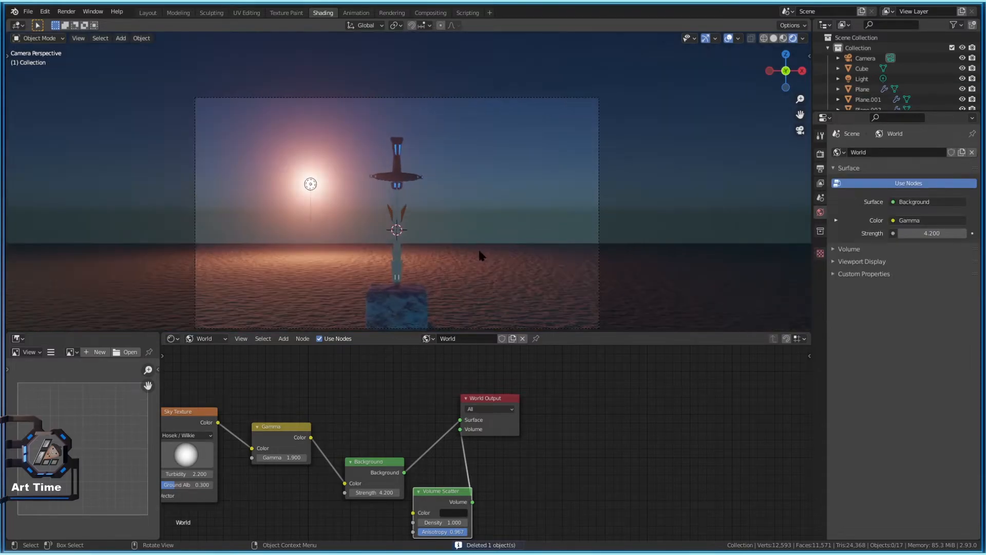
pyautogui.hotkey('ctrl', 'z')
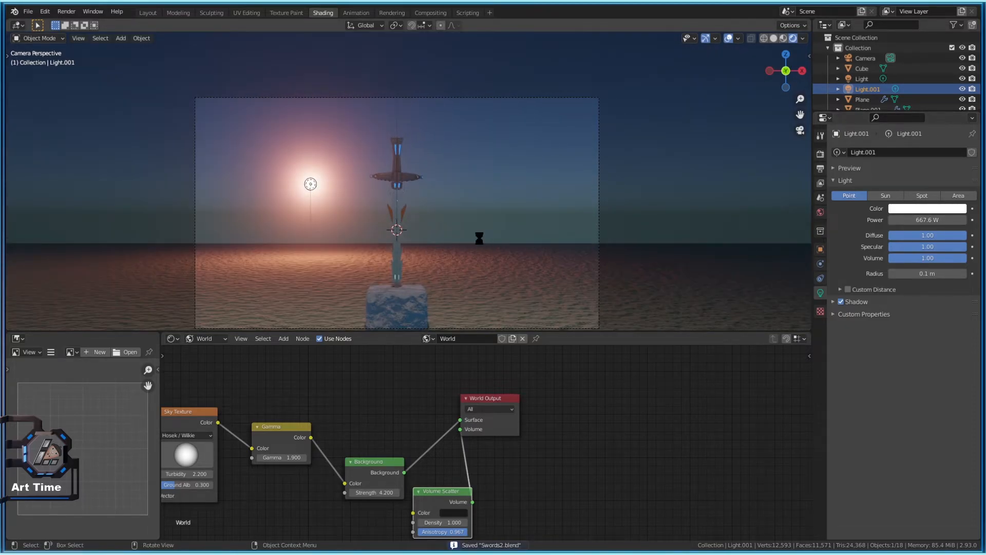
# Render the scene from the camera, inspect the resulting image and return to the scene
pyautogui.press('F12')
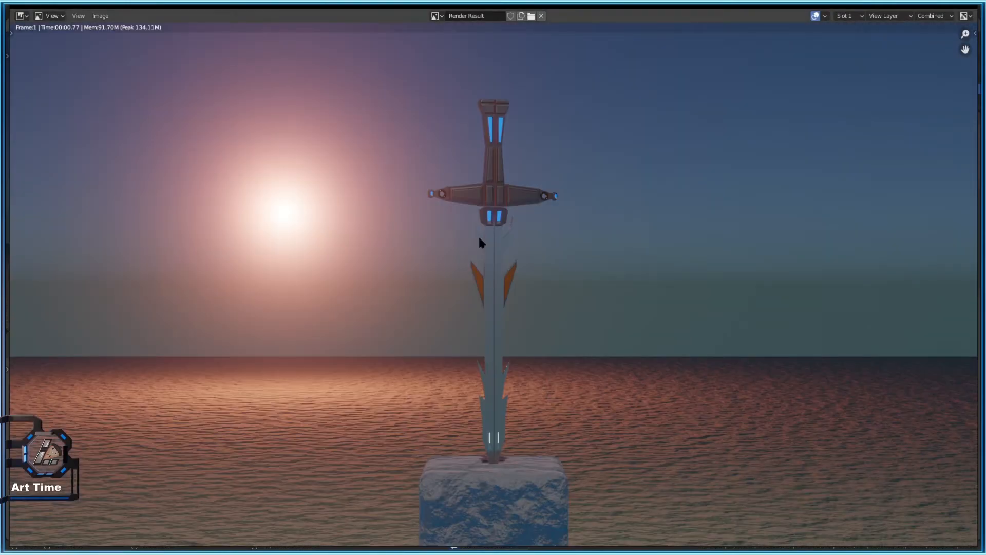
pyautogui.scroll(-5, 621, 335)
pyautogui.scroll(3, 574, 304)
pyautogui.press('Escape')
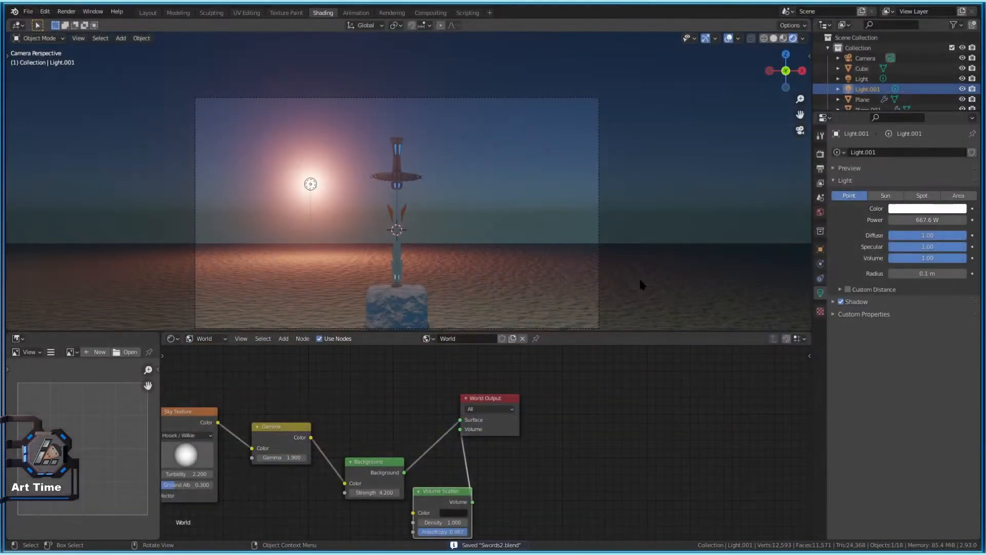
# Disconnect the Volume Scatter from the World Output and duplicate the whole world node network beside the original
pyautogui.moveTo(461, 430); pyautogui.dragTo(478, 457)
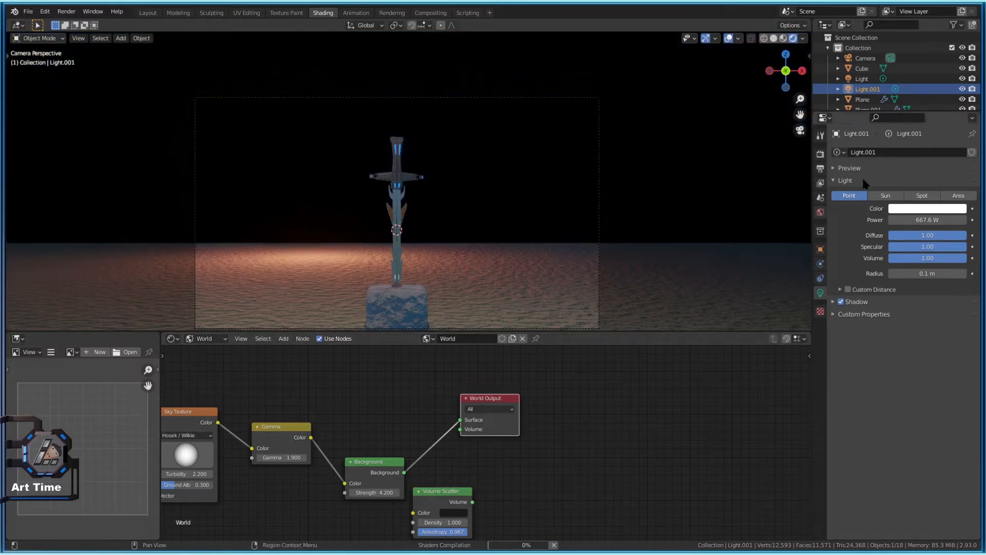
pyautogui.click(820, 154)
pyautogui.click(935, 152)
pyautogui.scroll(-2, 615, 426)
pyautogui.moveTo(196, 366); pyautogui.dragTo(538, 518)
pyautogui.hotkey('shift', 'd')
pyautogui.click(638, 478)
pyautogui.moveTo(639, 478); pyautogui.dragTo(369, 429, button='middle')
pyautogui.scroll(1, 507, 486)
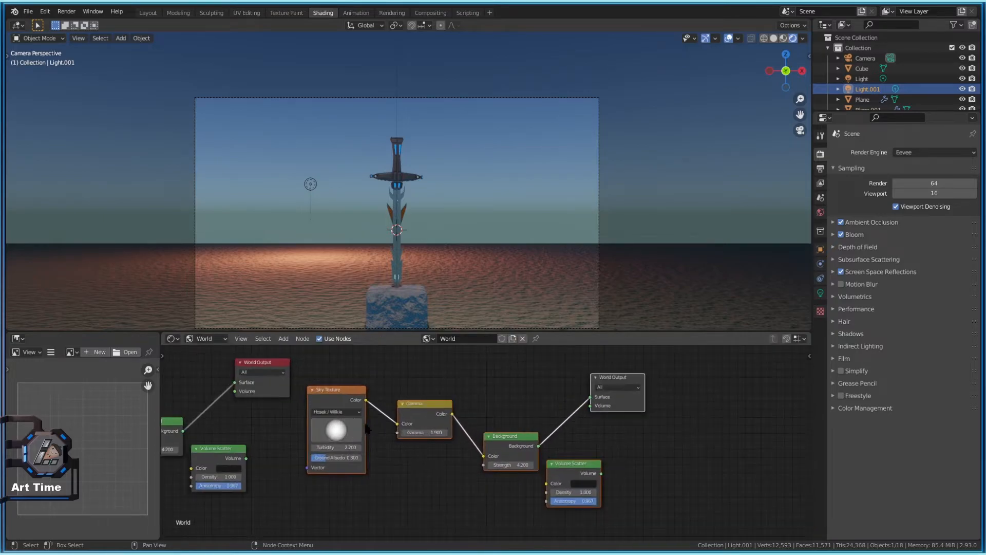
# Replace the copied Sky Texture with a new Nishita one linked to the Background color, set Gamma aside and activate the copied World Output
pyautogui.click(332, 394)
pyautogui.press('x')
pyautogui.moveTo(339, 473)
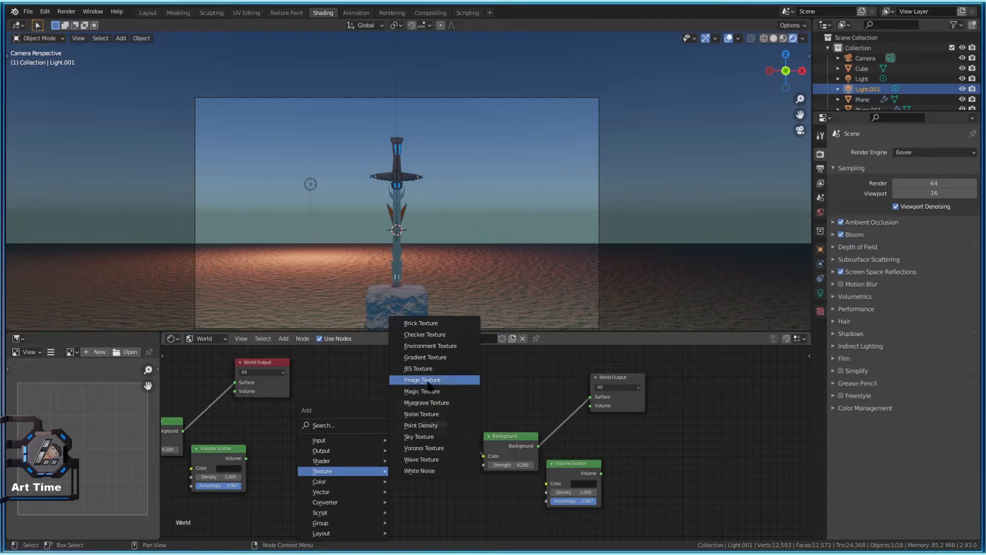
pyautogui.click(424, 437)
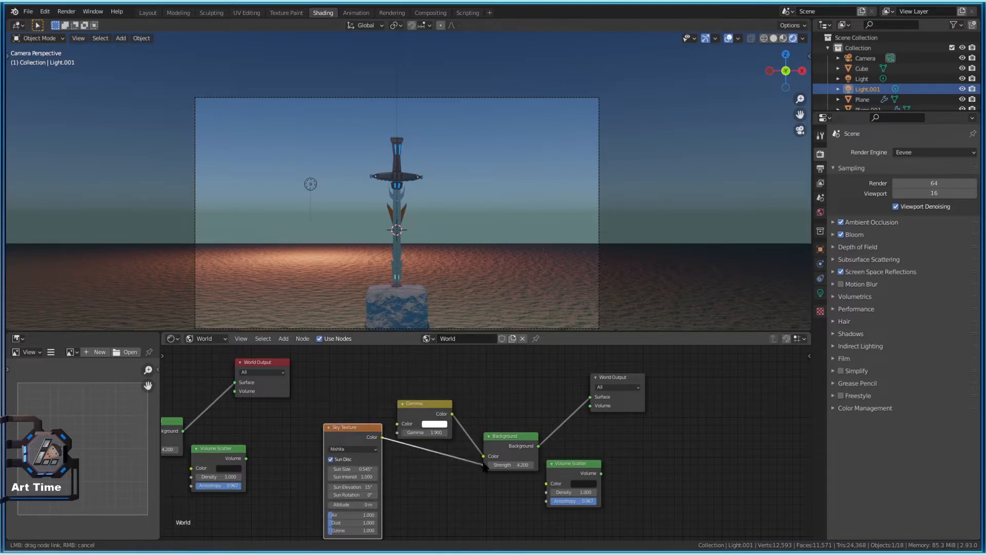
pyautogui.moveTo(436, 411); pyautogui.dragTo(425, 388)
pyautogui.click(616, 379)
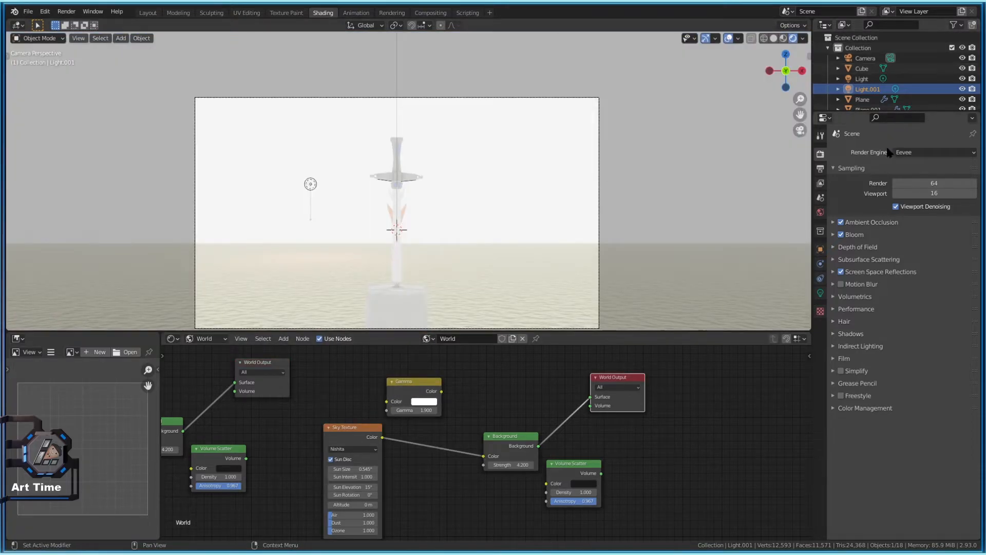
# Switch the render engine to Cycles with GPU Compute as the device
pyautogui.click(919, 152)
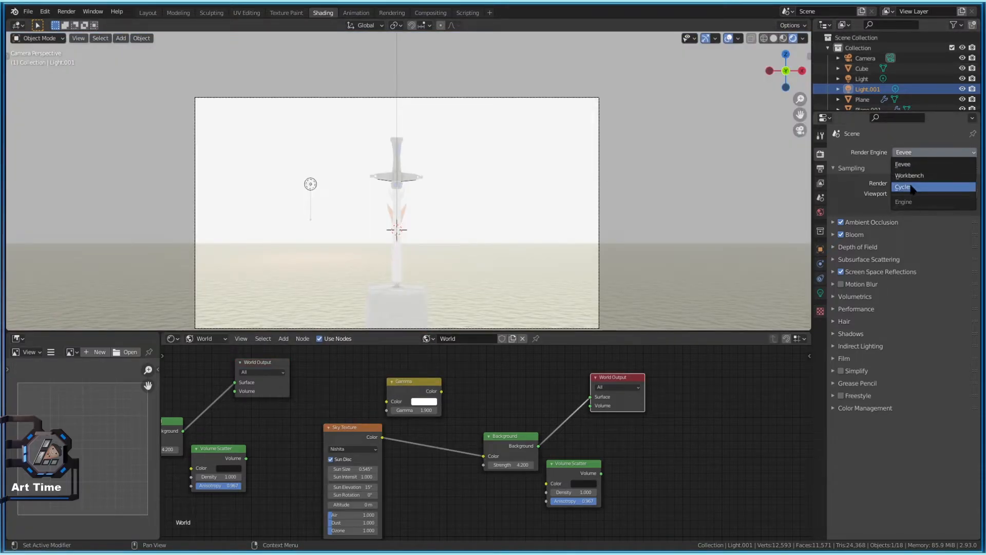
pyautogui.click(909, 187)
pyautogui.click(934, 178)
pyautogui.click(920, 205)
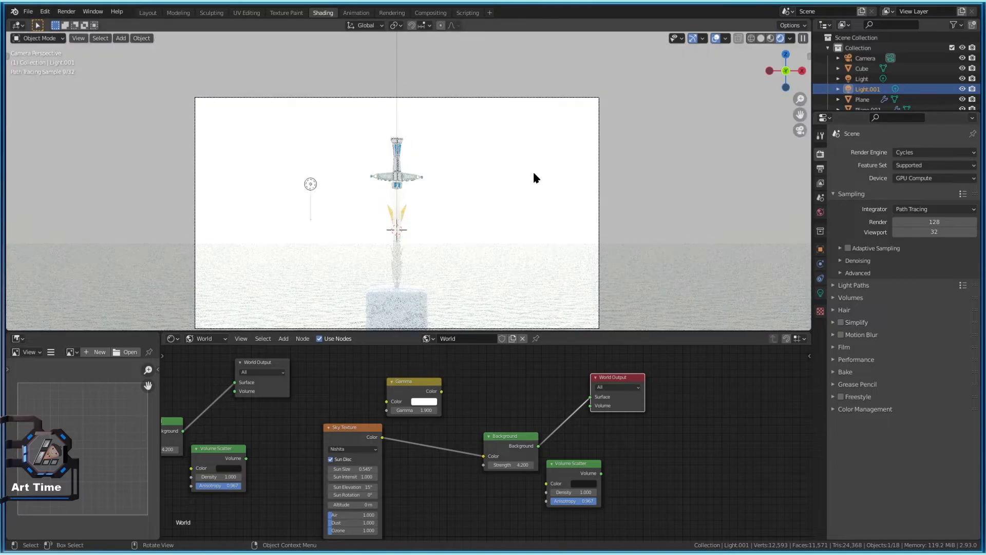
# Try deleting the salmon point light and the white point light Light.001
pyautogui.click(312, 186)
pyautogui.click(821, 293)
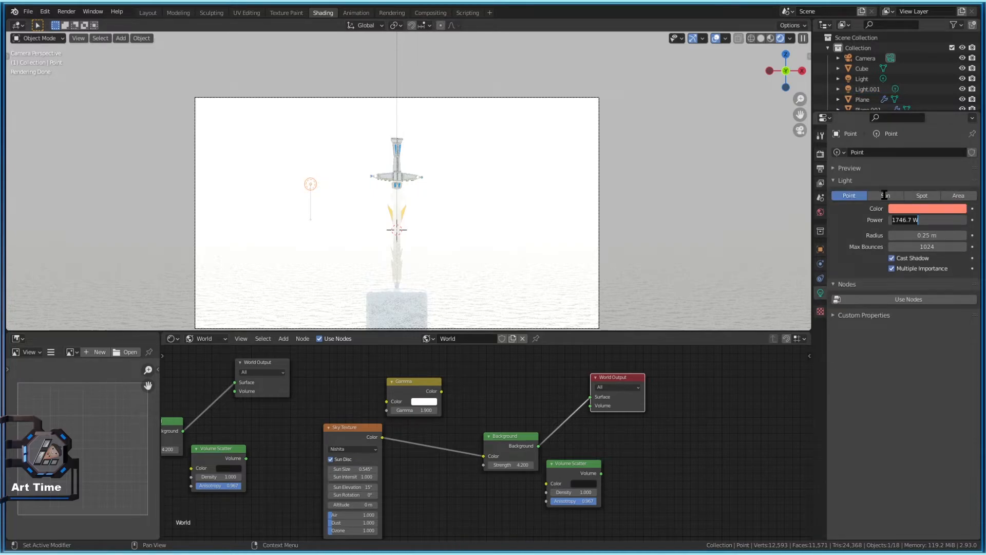
pyautogui.press('Return')
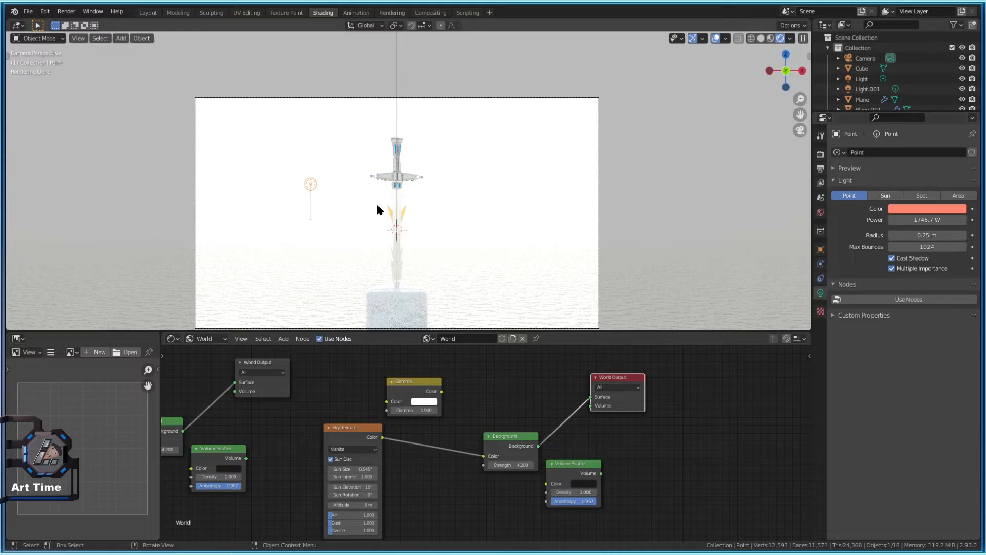
pyautogui.click(466, 247)
pyautogui.press('Delete')
pyautogui.moveTo(396, 118); pyautogui.dragTo(459, 78, button='middle')
pyautogui.press('x')
pyautogui.click(454, 73)
pyautogui.press('x')
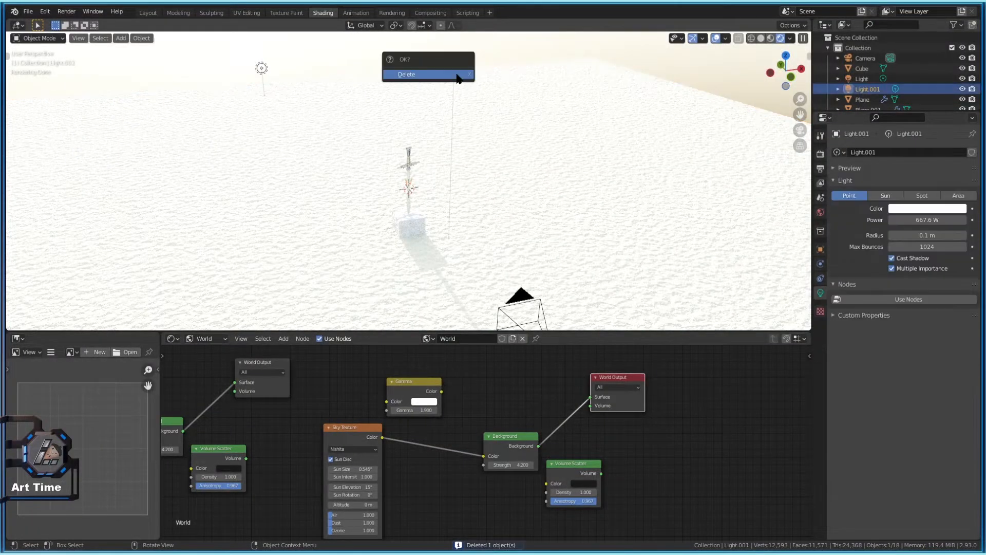
pyautogui.click(457, 77)
pyautogui.press('KP_0')
pyautogui.click(310, 181)
pyautogui.press('Delete')
pyautogui.press('KP_0')
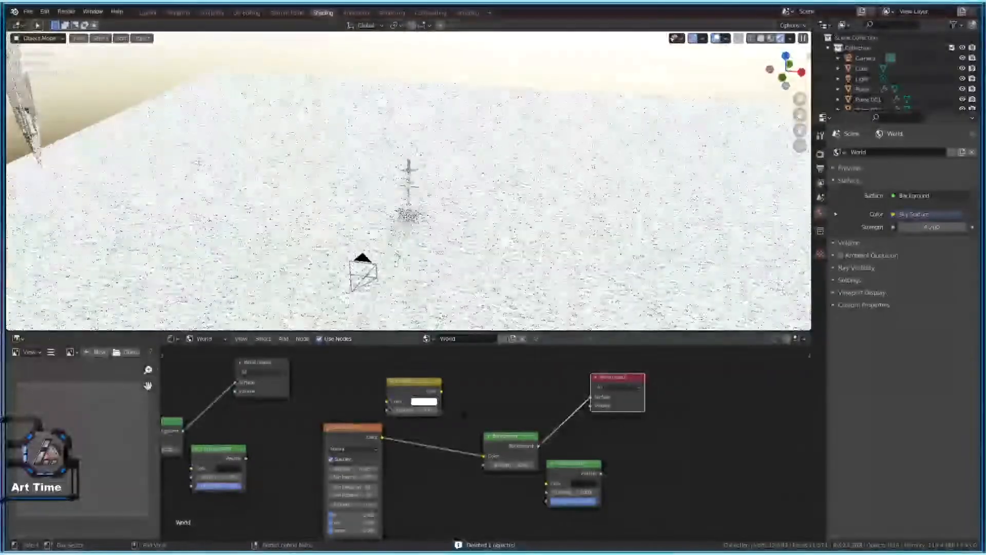
# Undo the deletions of the point lights
pyautogui.scroll(2, 491, 447)
pyautogui.hotkey('ctrl', 'z')
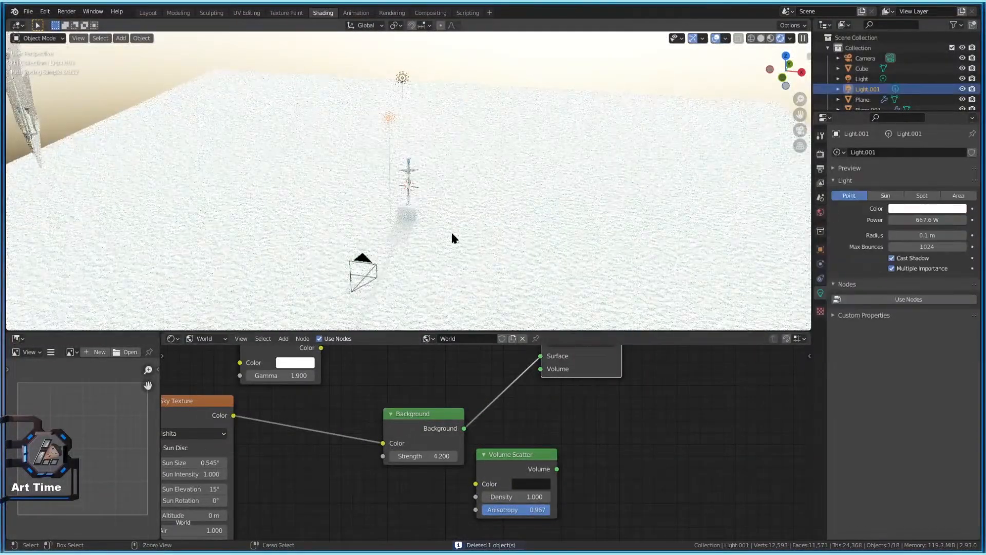
pyautogui.hotkey('ctrl', 'z')
pyautogui.hotkey('ctrl', 'z')
pyautogui.hotkey('ctrl', 'z')
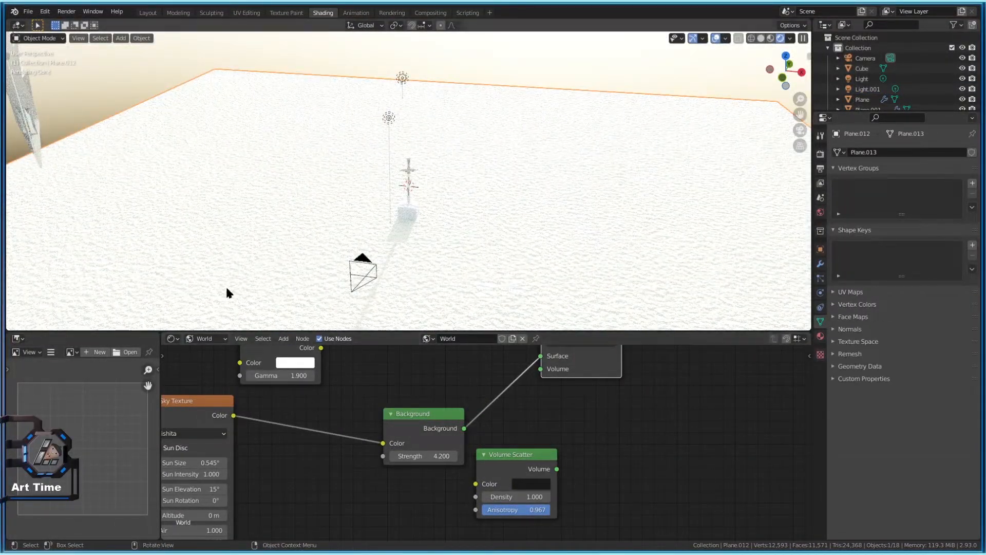
# Lower the Background node's strength to 0.2 while judging the sky through the camera
pyautogui.press('KP_0')
pyautogui.rightClick(427, 456)
pyautogui.press('Escape')
pyautogui.doubleClick(437, 456)
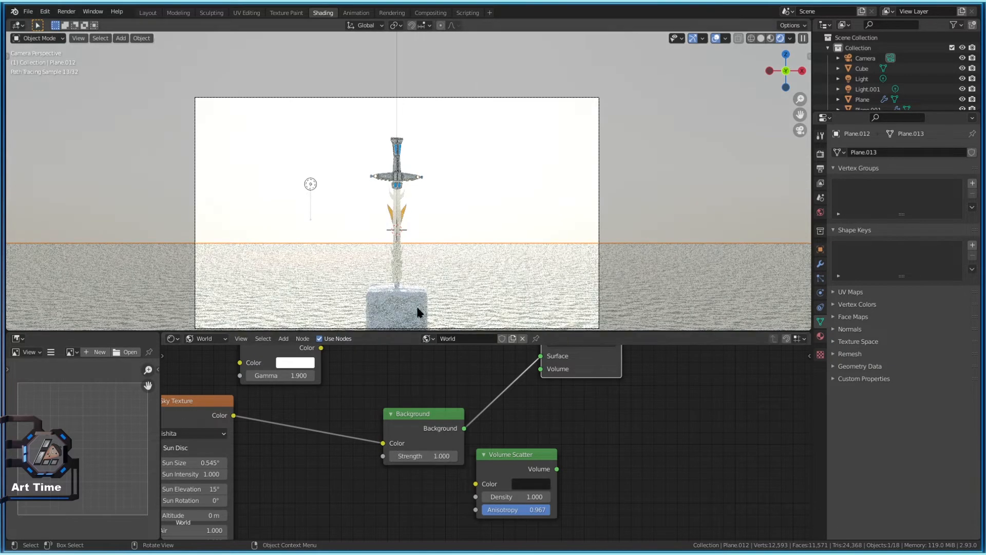
pyautogui.scroll(-1, 290, 484)
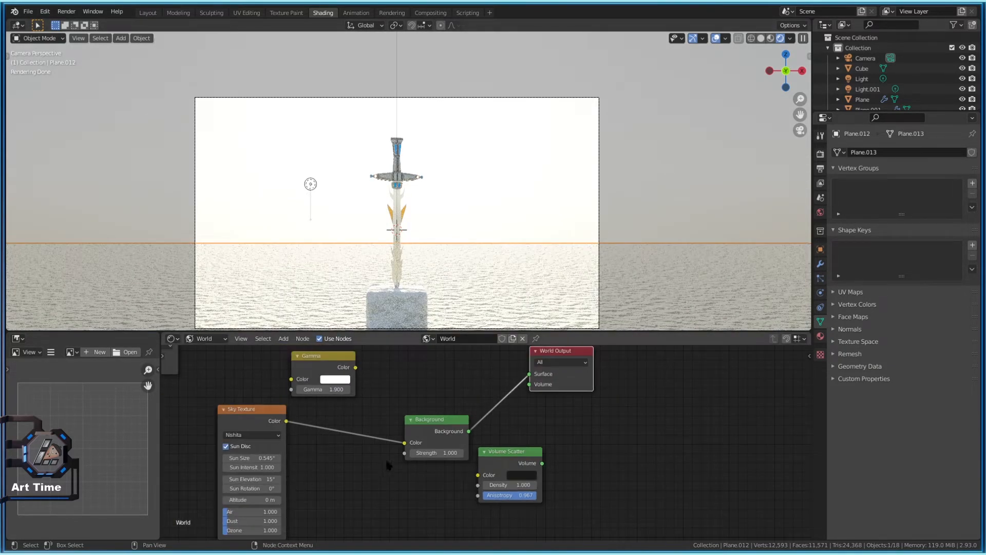
pyautogui.doubleClick(437, 452)
pyautogui.write('0.1')
pyautogui.press('Return')
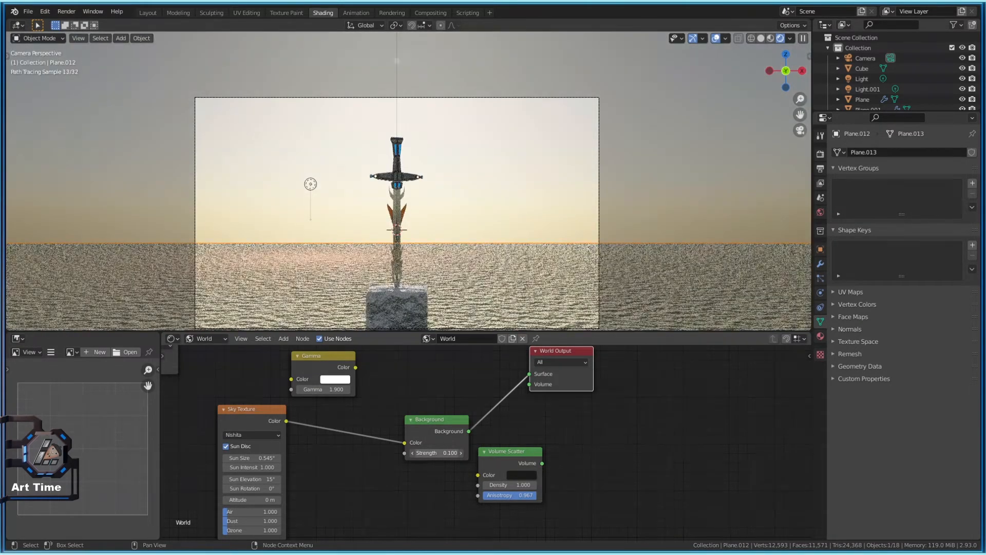
pyautogui.click(461, 452)
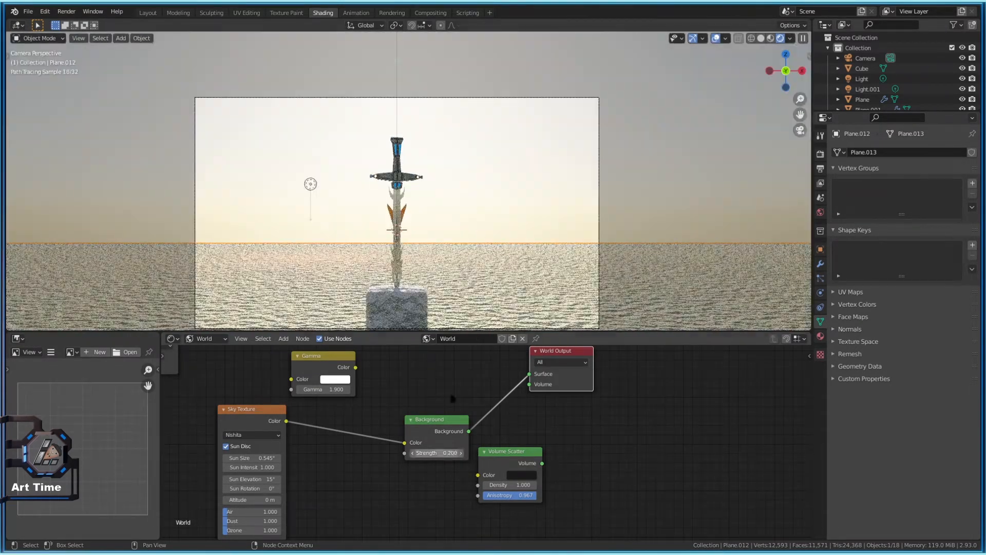
# Tune the Sky Texture to altitude 0.9 m, air 0, dust 4.846 and ozone 9, and set the Background strength to 0.4
pyautogui.click(455, 165)
pyautogui.scroll(3, 420, 240)
pyautogui.scroll(-5, 440, 265)
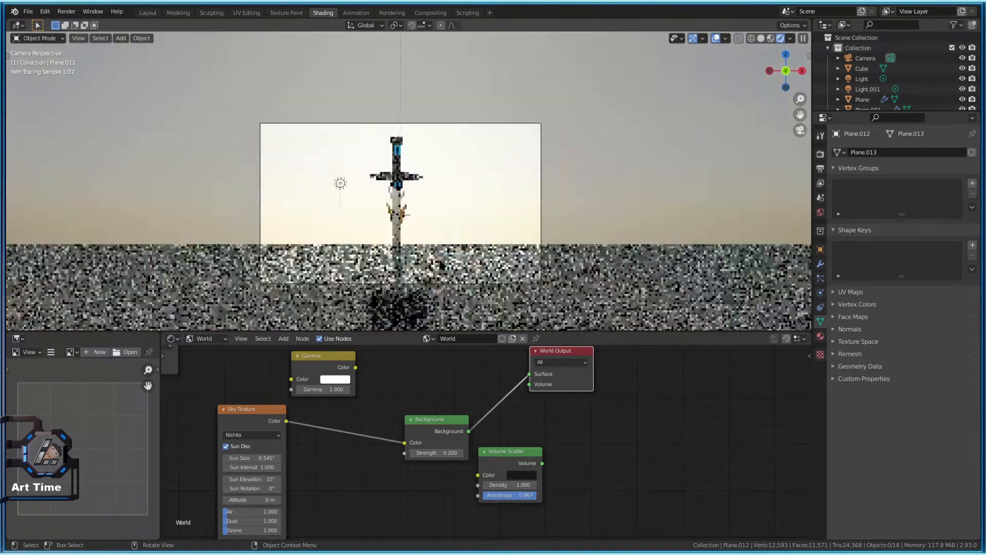
pyautogui.click(425, 310)
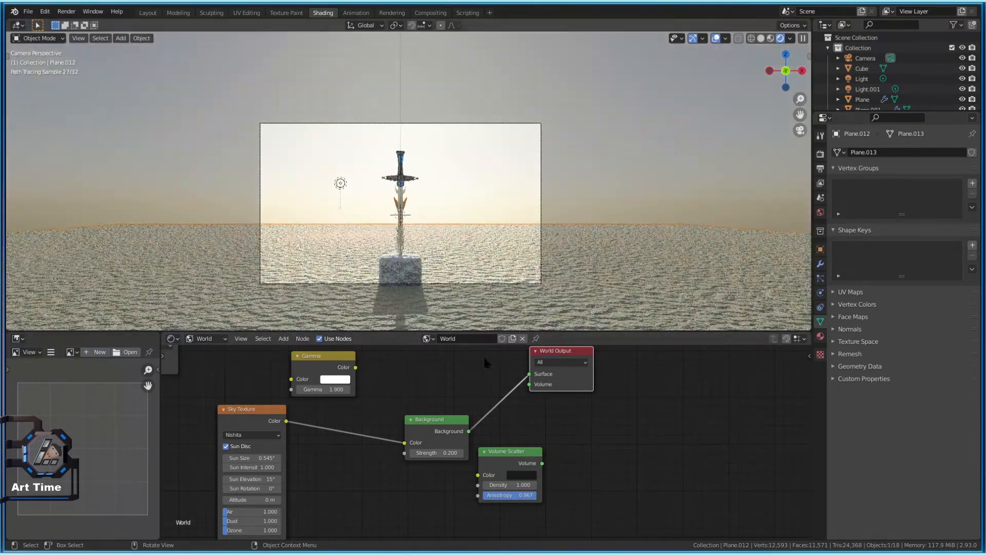
pyautogui.moveTo(284, 481); pyautogui.dragTo(317, 439, button='middle')
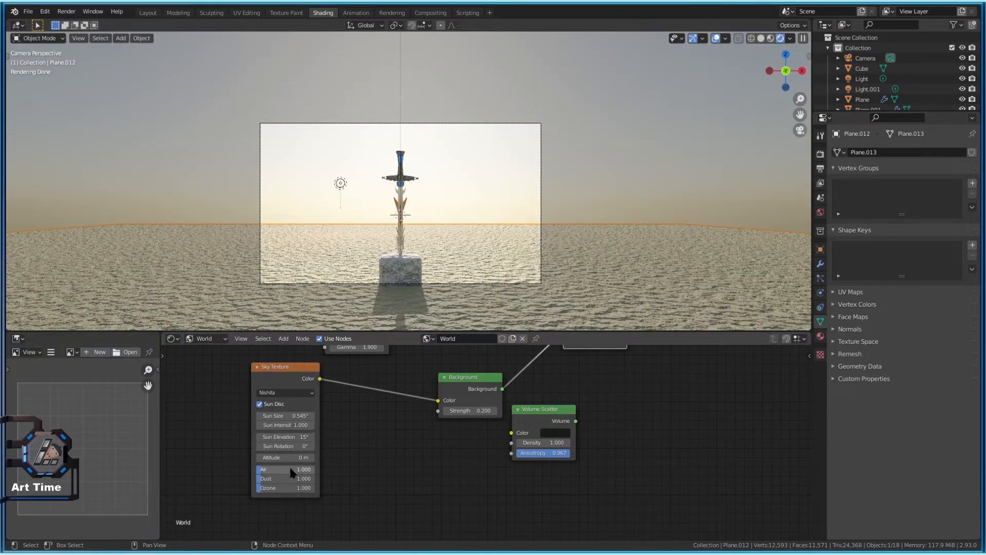
pyautogui.moveTo(286, 469)
pyautogui.mouseDown()
pyautogui.moveTo(269, 469)
pyautogui.moveTo(288, 478)
pyautogui.moveTo(269, 478)
pyautogui.moveTo(294, 487)
pyautogui.moveTo(284, 487)
pyautogui.moveTo(272, 457)
pyautogui.mouseUp()
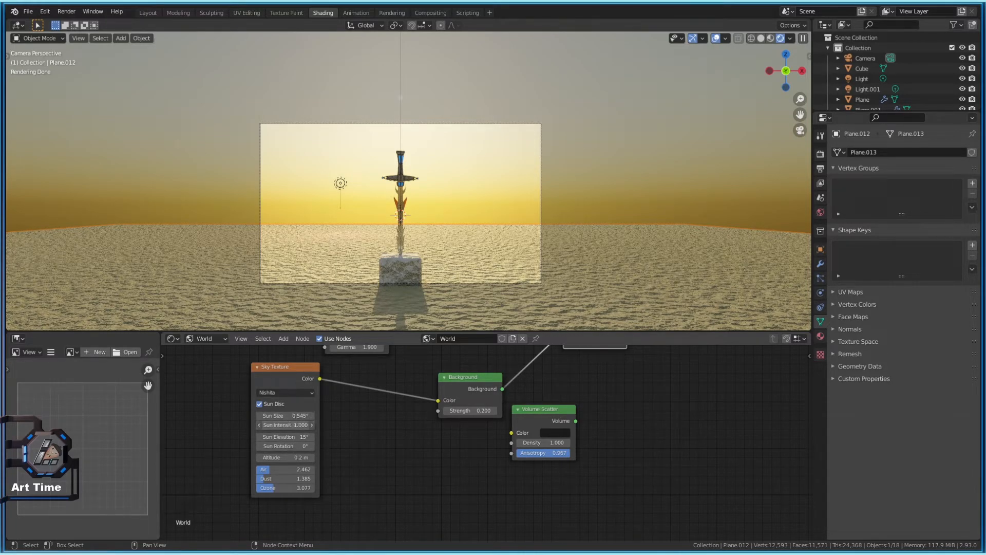
pyautogui.rightClick(298, 422)
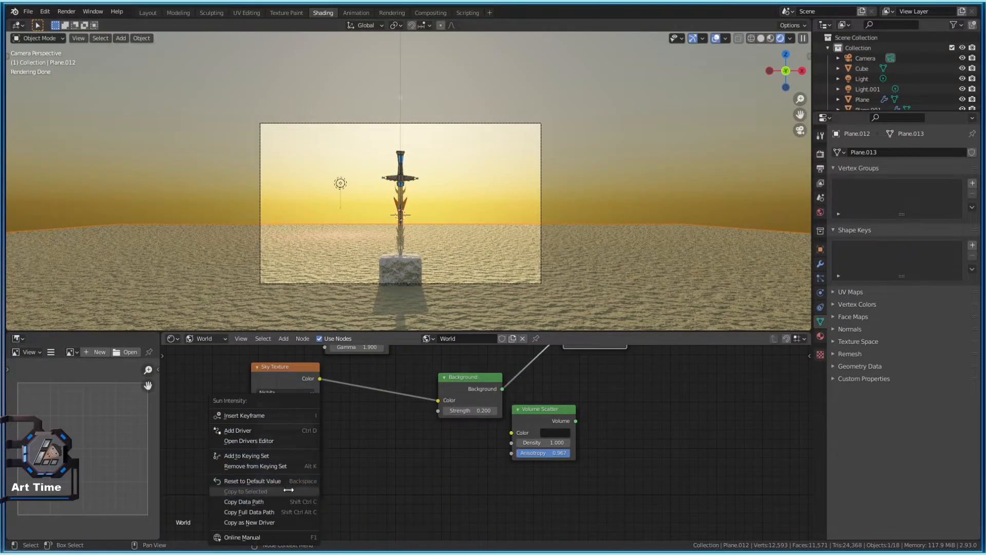
pyautogui.click(267, 468)
pyautogui.moveTo(471, 420); pyautogui.dragTo(452, 450, button='middle')
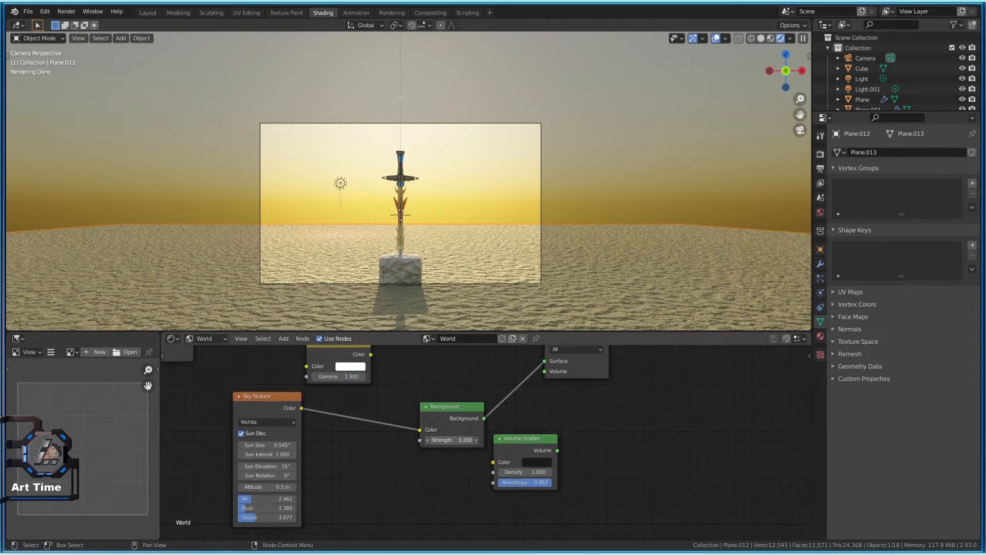
pyautogui.moveTo(452, 441); pyautogui.dragTo(467, 440)
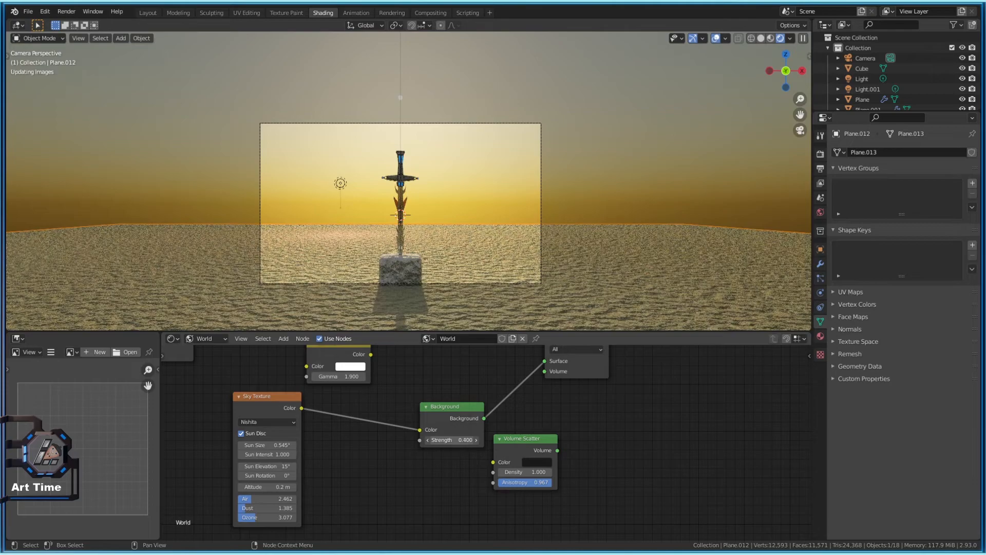
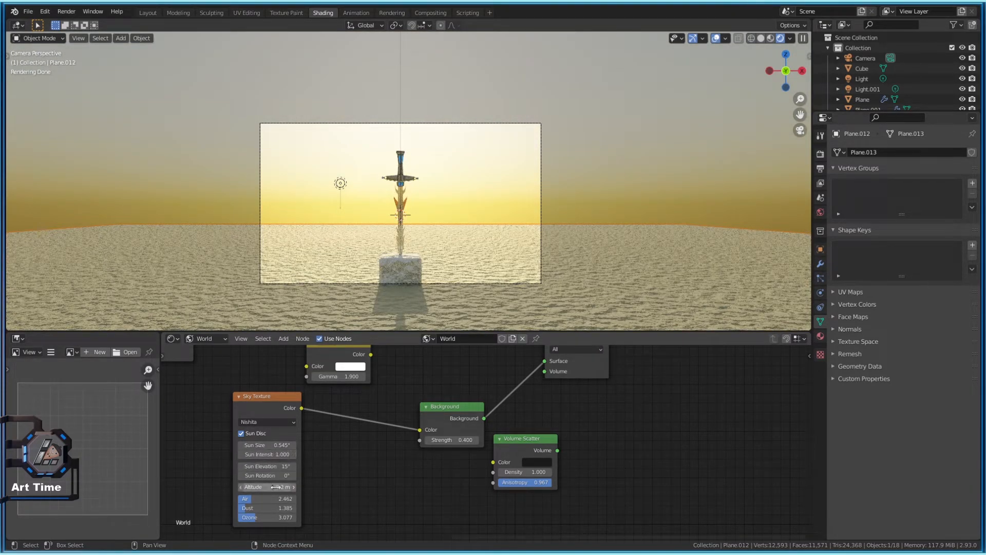
pyautogui.moveTo(262, 487); pyautogui.dragTo(300, 499)
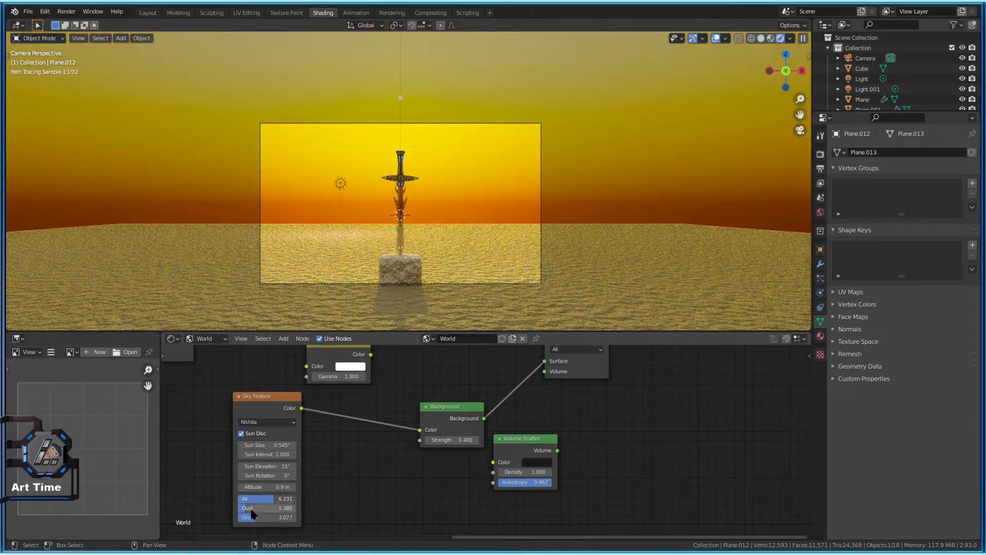
pyautogui.moveTo(262, 508)
pyautogui.mouseDown()
pyautogui.moveTo(252, 507)
pyautogui.moveTo(293, 518)
pyautogui.moveTo(268, 517)
pyautogui.moveTo(238, 498)
pyautogui.moveTo(255, 517)
pyautogui.moveTo(268, 518)
pyautogui.moveTo(264, 508)
pyautogui.mouseUp()
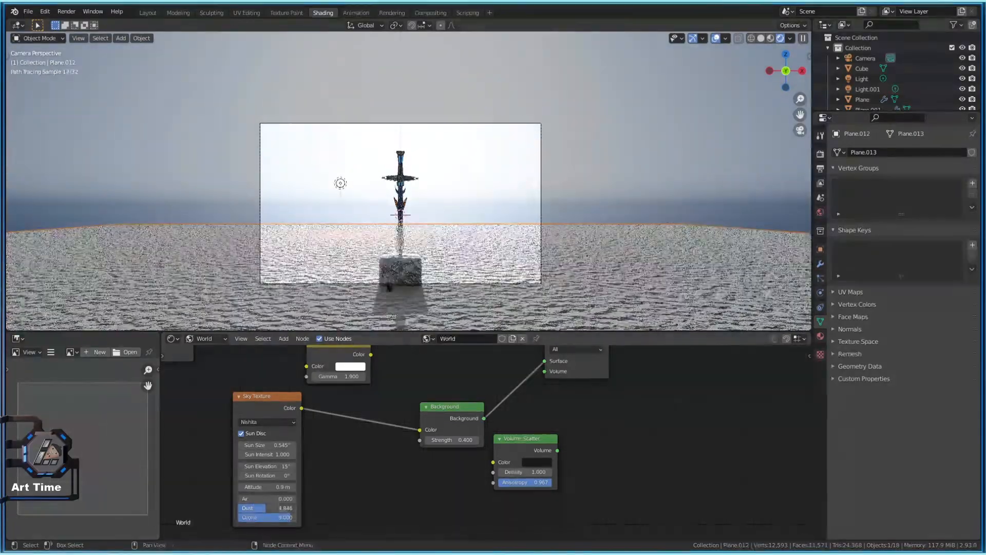
pyautogui.click(543, 182)
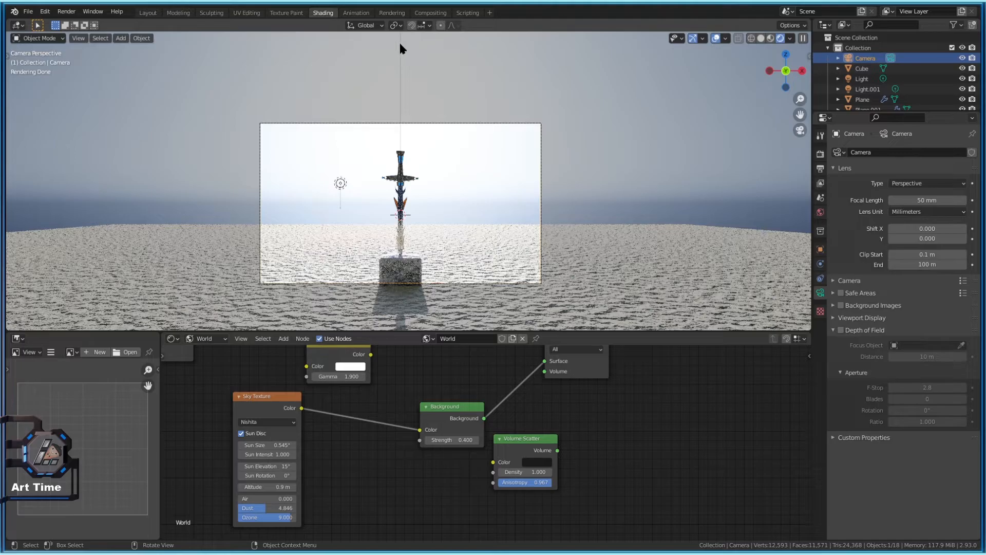
pyautogui.click(402, 193)
pyautogui.moveTo(409, 147); pyautogui.dragTo(497, 138, button='middle')
pyautogui.press('KP_0')
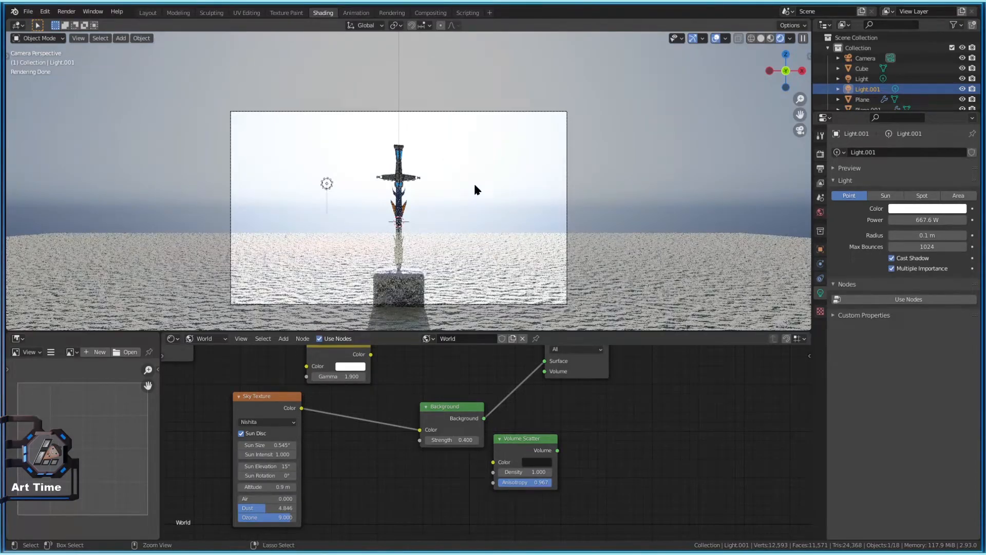
# Duplicate the salmon point light, clear the copy's location and move it along Y and X to behind the camera
pyautogui.click(332, 179)
pyautogui.hotkey('shift', 'd')
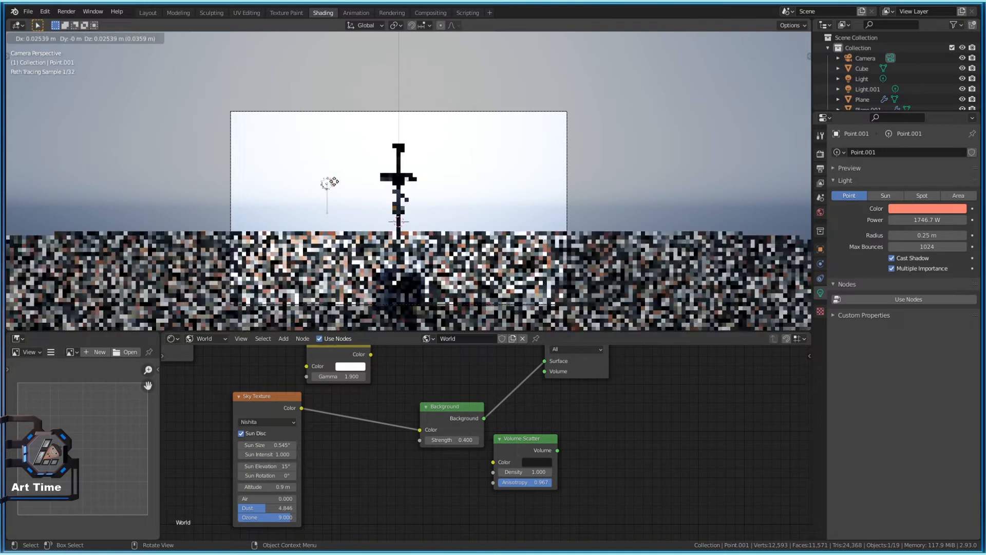
pyautogui.rightClick(528, 174)
pyautogui.hotkey('alt', 'g')
pyautogui.press('g')
pyautogui.press('y')
pyautogui.click(457, 98)
pyautogui.press('g')
pyautogui.press('x')
pyautogui.click(565, 108)
# Raise the duplicated salmon light about 0.86 m along Z and show the rendered scene through the camera
pyautogui.moveTo(565, 109); pyautogui.dragTo(615, 248, button='middle')
pyautogui.press('g')
pyautogui.press('z')
pyautogui.click(617, 186)
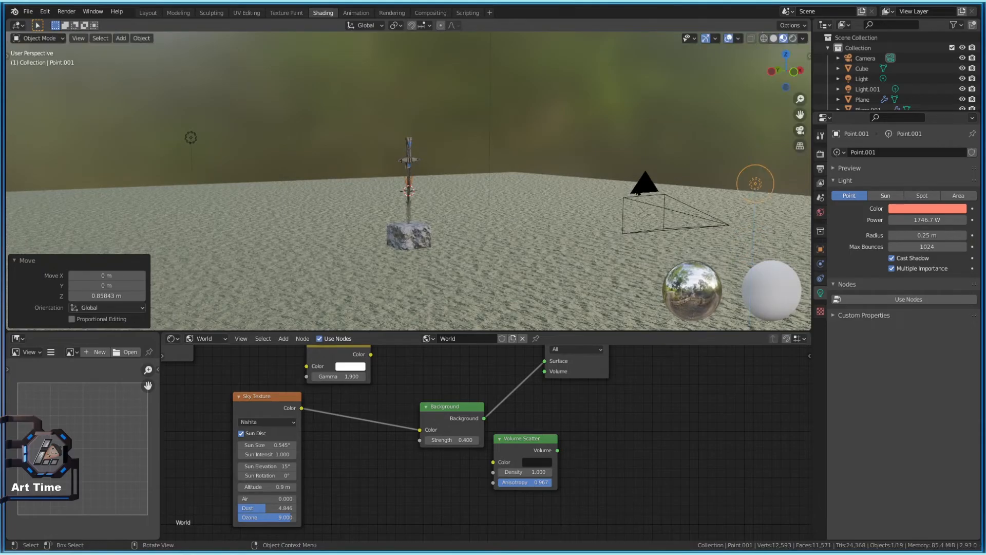
pyautogui.press('z')
pyautogui.click(621, 145)
pyautogui.press('KP_0')
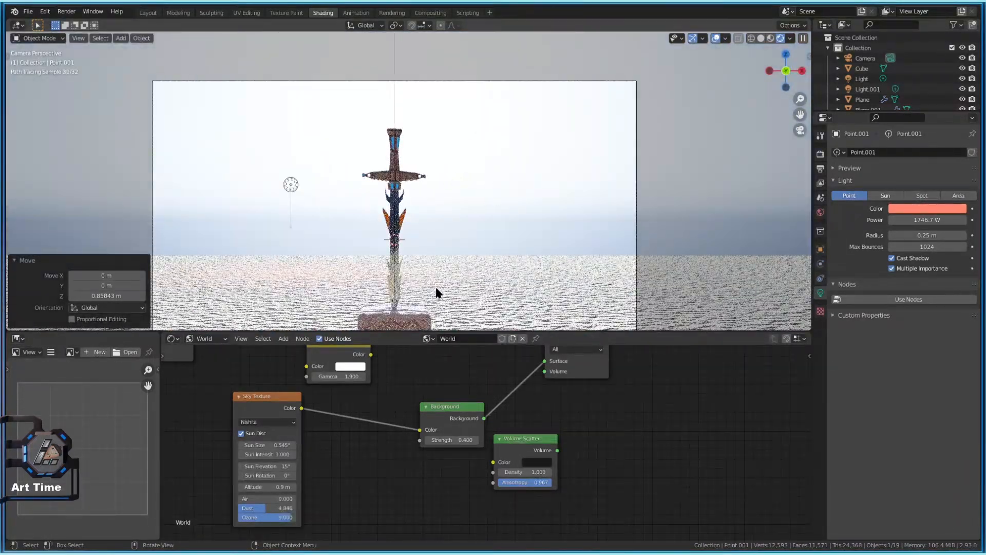
# Try duplicating the sword together with its stone pedestal in place
pyautogui.click(406, 309)
pyautogui.scroll(-2, 440, 293)
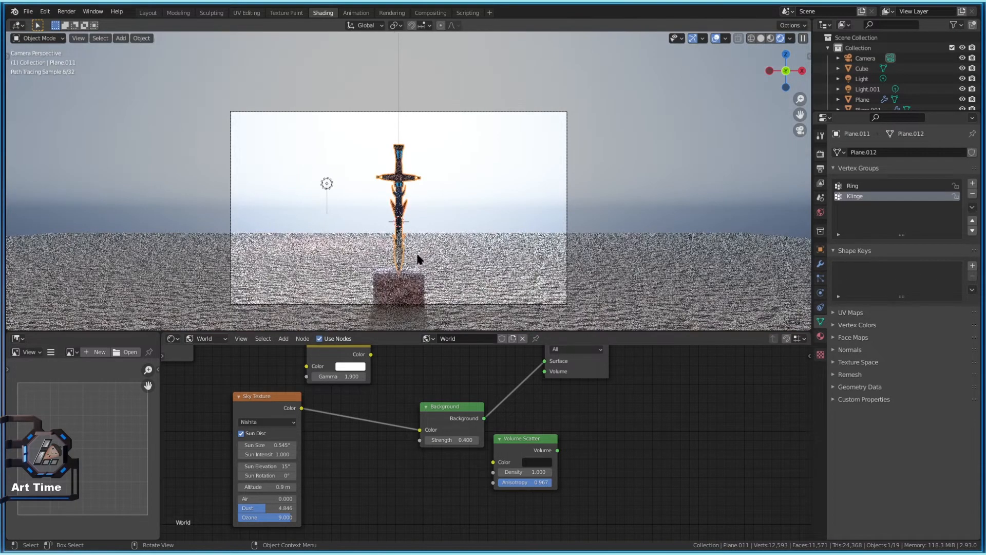
pyautogui.click(422, 269)
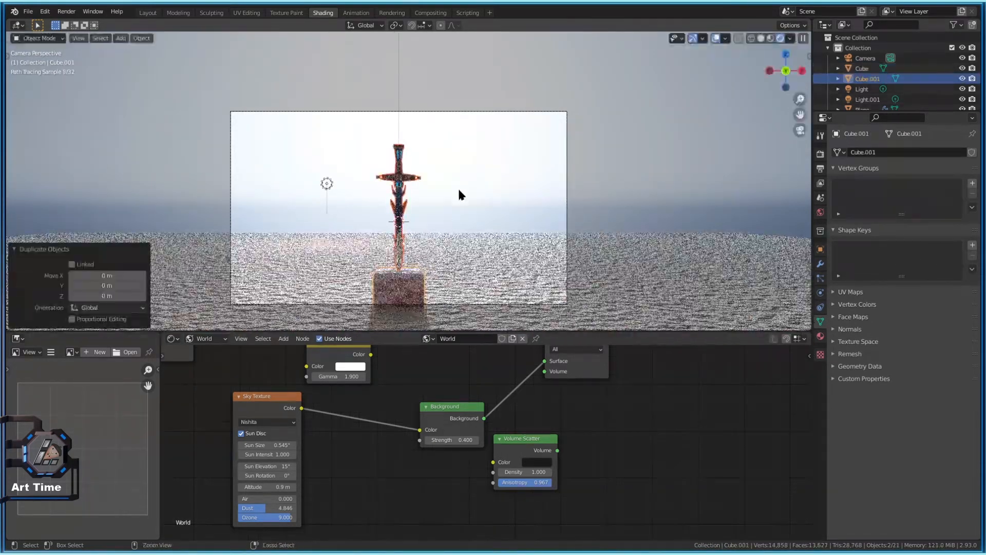
pyautogui.scroll(3, 351, 186)
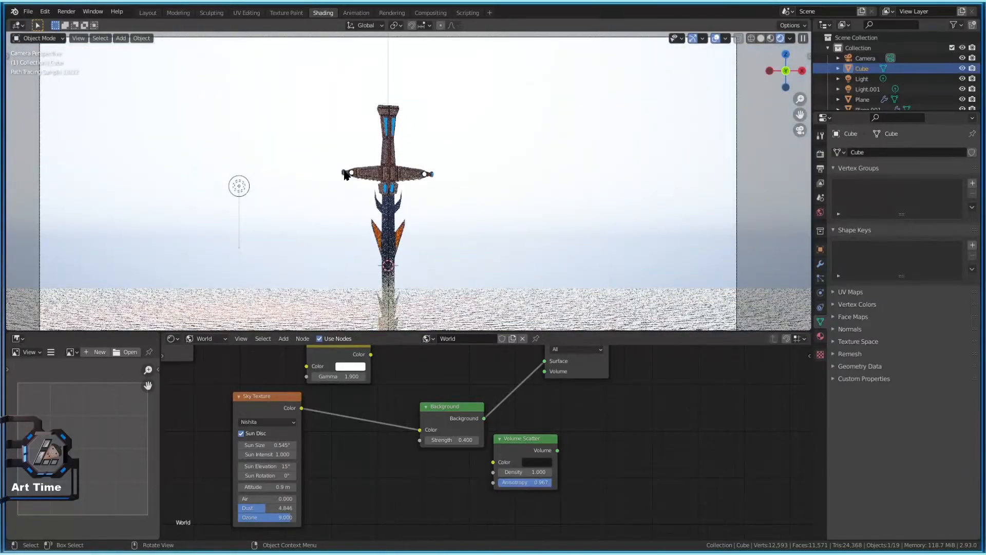
# Duplicate the sword together with its stone pedestal and shift the copy about -1.4485 m along X
pyautogui.click(350, 186)
pyautogui.scroll(2, 351, 186)
pyautogui.moveTo(350, 182); pyautogui.dragTo(347, 165, button='middle')
pyautogui.scroll(4, 349, 155)
pyautogui.click(354, 46)
pyautogui.keyDown('shift'); pyautogui.click(415, 154); pyautogui.keyUp('shift')
pyautogui.scroll(-4, 418, 226)
pyautogui.keyDown('shift'); pyautogui.click(414, 313); pyautogui.keyUp('shift')
pyautogui.scroll(-5, 433, 286)
pyautogui.hotkey('shift', 'd')
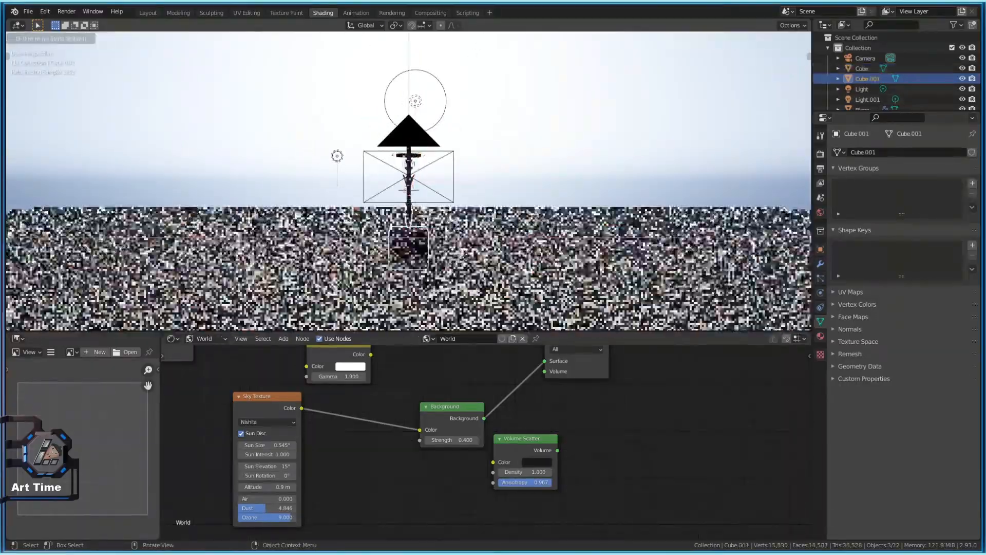
pyautogui.click(439, 260)
pyautogui.press('KP_0')
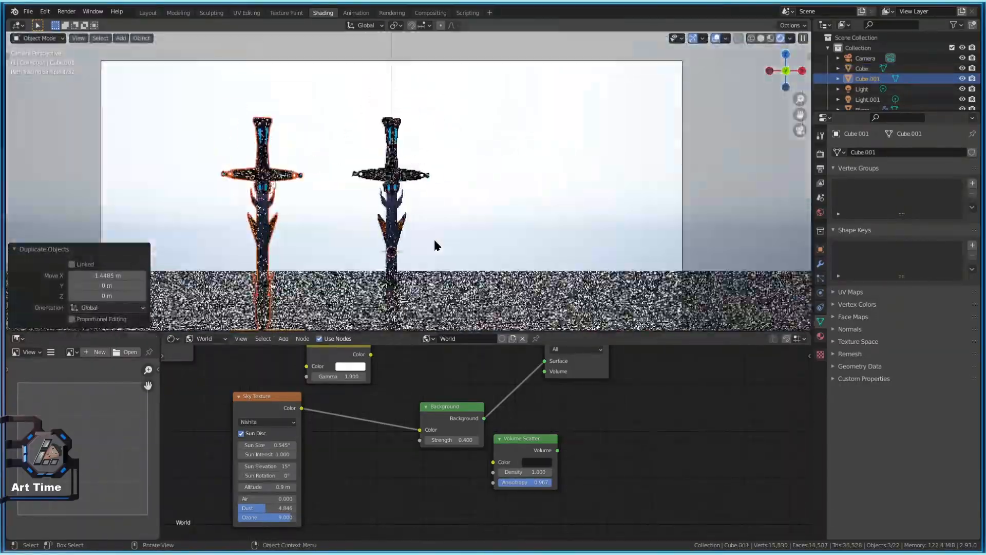
# Rotate the duplicated sword and pedestal around Z by about 38.9° and show the scene in Material Preview
pyautogui.press('r')
pyautogui.press('z')
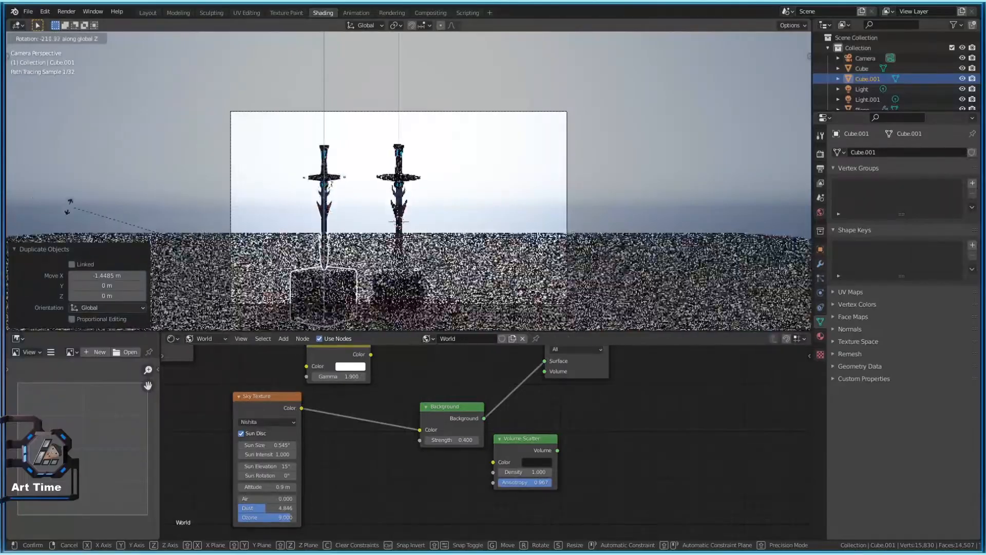
pyautogui.click(489, 226)
pyautogui.press('z')
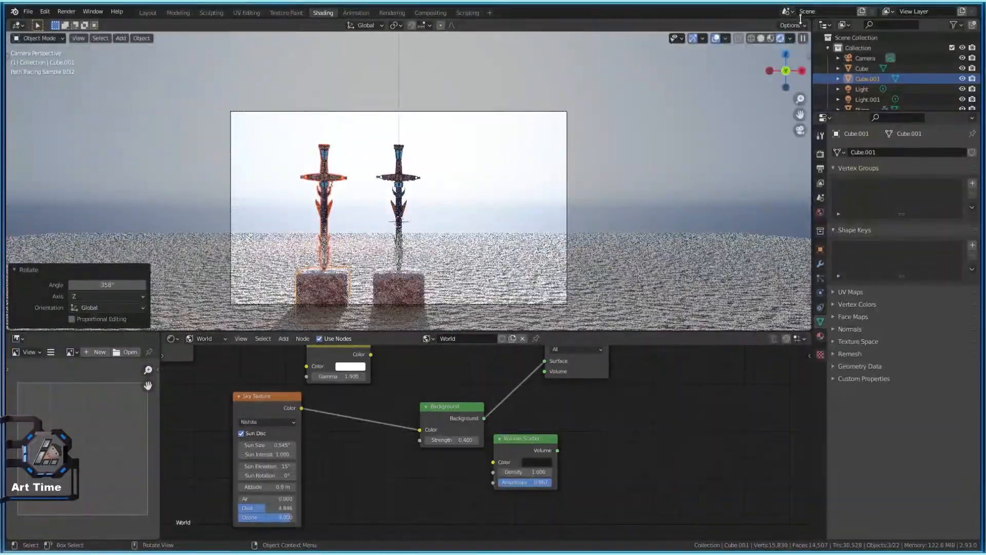
pyautogui.press('r')
pyautogui.click(635, 216)
# Move the duplicated sword and pedestal along Y toward the camera by about 4.12 m, then back by about 1.22 m
pyautogui.press('g')
pyautogui.press('y')
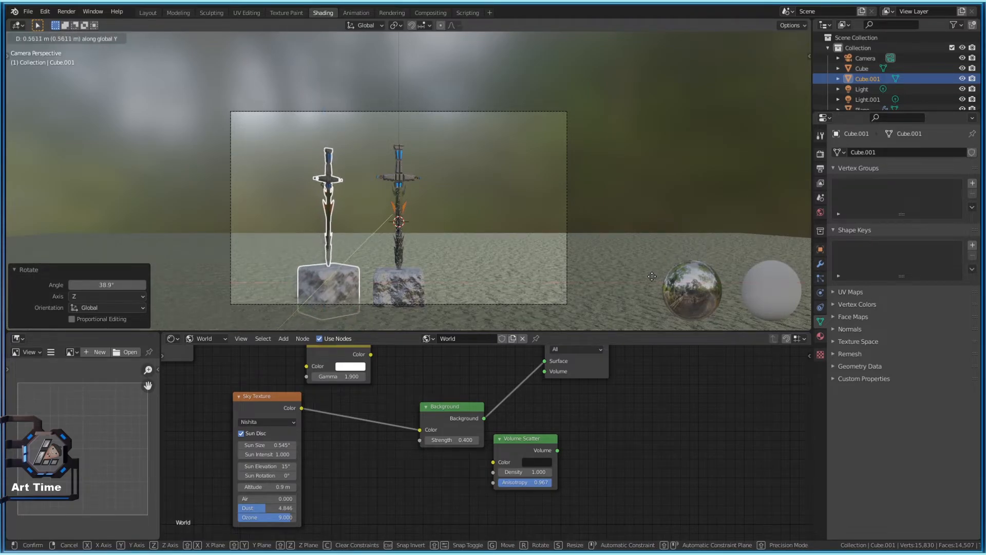
pyautogui.click(730, 208)
pyautogui.press('g')
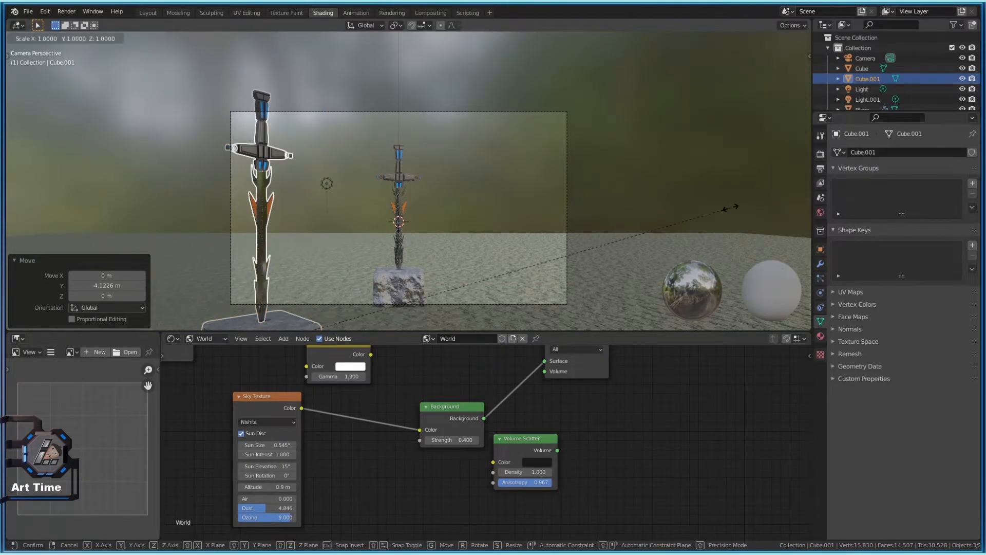
pyautogui.press('Escape')
pyautogui.press('g')
pyautogui.press('y')
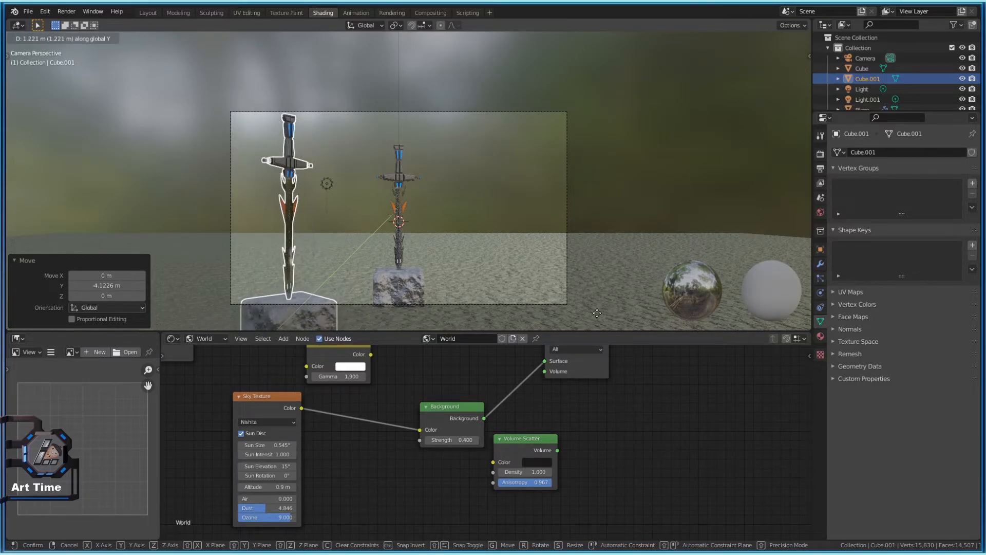
pyautogui.click(597, 313)
# Select the copied sword and change the base colour of its Material.013 from orange to a dark neutral tone
pyautogui.click(289, 257)
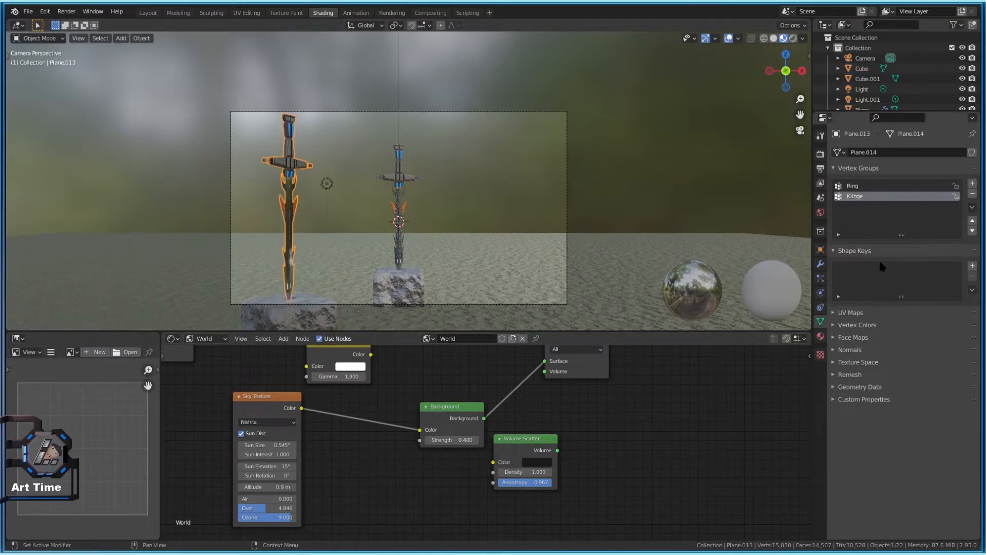
pyautogui.click(820, 336)
pyautogui.click(451, 216)
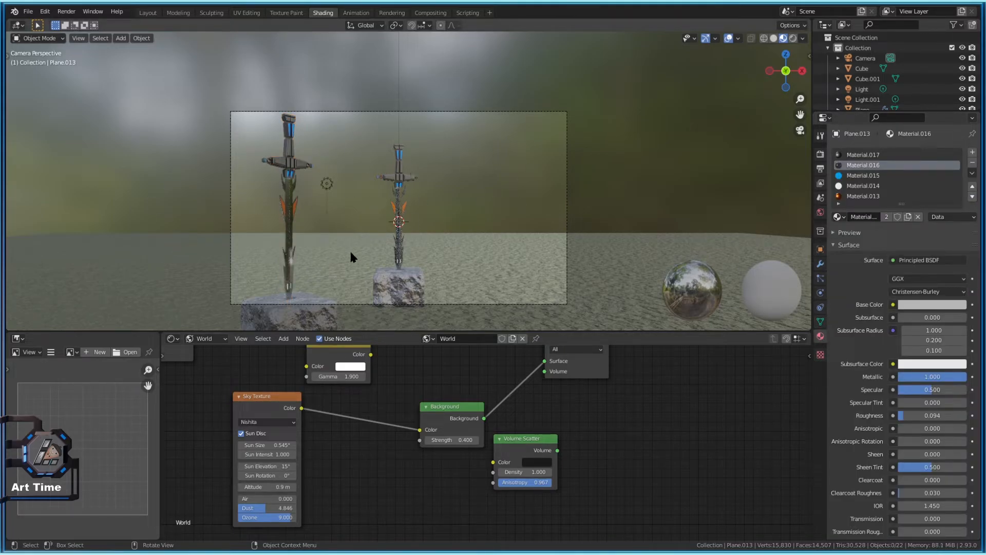
pyautogui.click(290, 285)
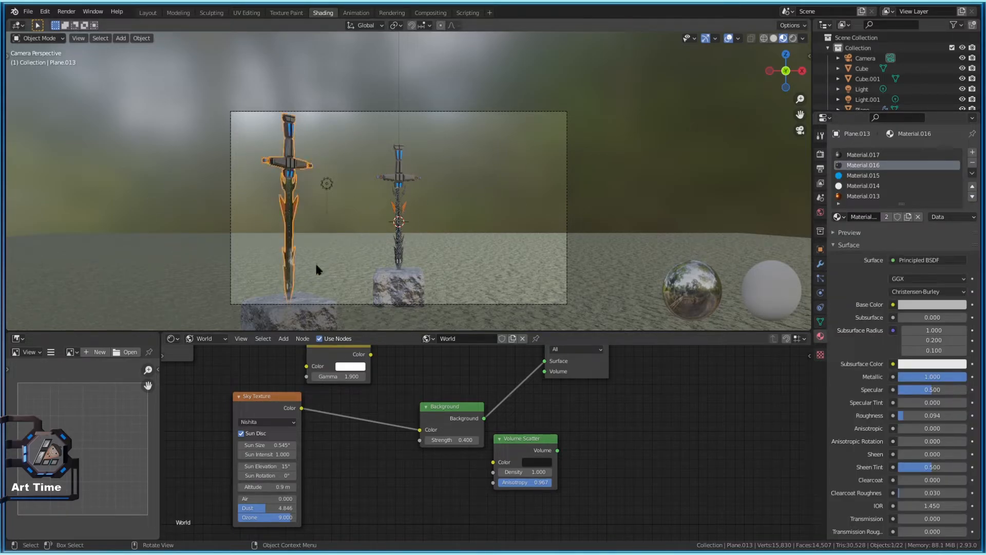
pyautogui.click(863, 196)
pyautogui.click(921, 305)
pyautogui.click(920, 194)
pyautogui.moveTo(922, 197)
pyautogui.mouseDown()
pyautogui.moveTo(911, 183)
pyautogui.moveTo(911, 193)
pyautogui.mouseUp()
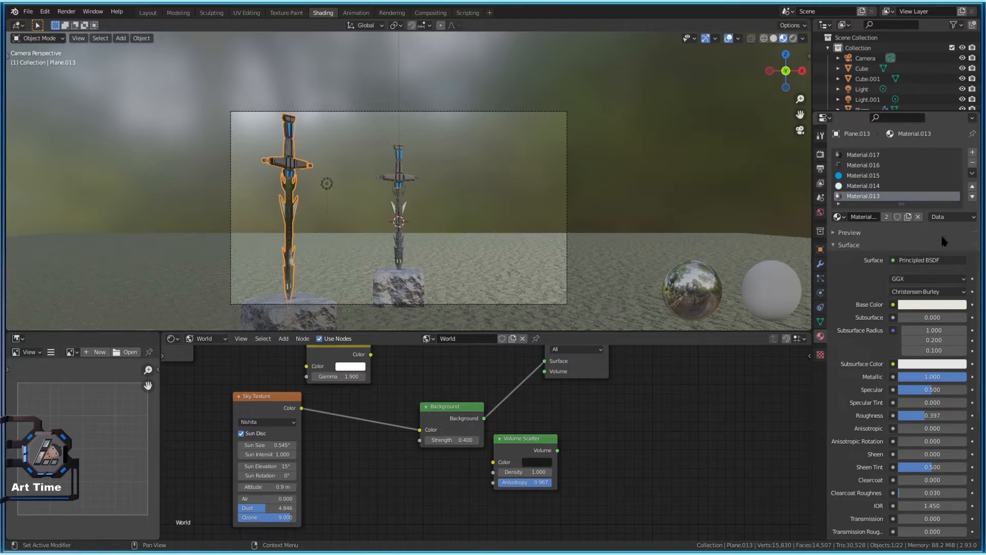
pyautogui.click(936, 306)
pyautogui.moveTo(959, 169); pyautogui.dragTo(958, 190)
pyautogui.click(627, 198)
# Select Material.017 on the copied sword and show its object shader nodes in place of the world nodes
pyautogui.click(299, 149)
pyautogui.click(863, 154)
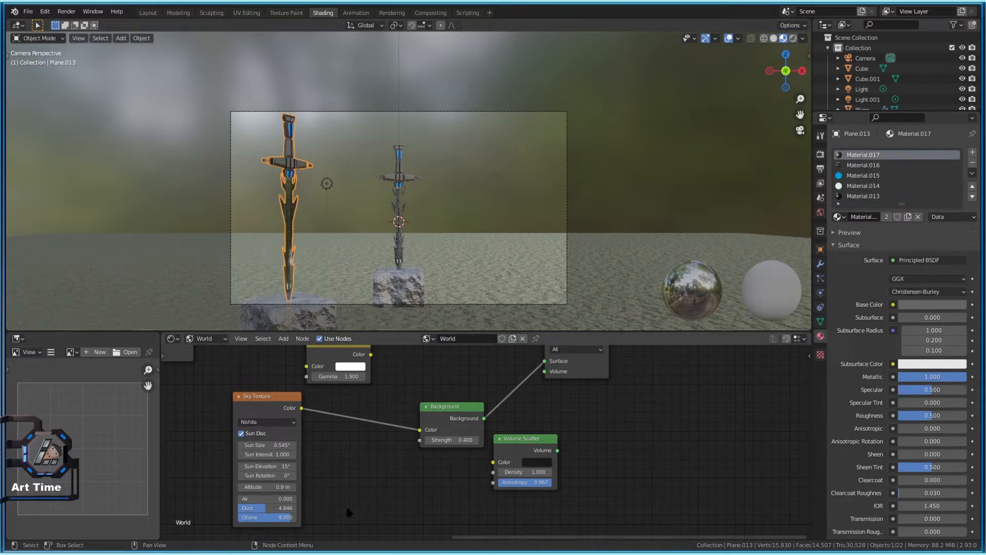
pyautogui.scroll(-2, 348, 501)
pyautogui.click(225, 339)
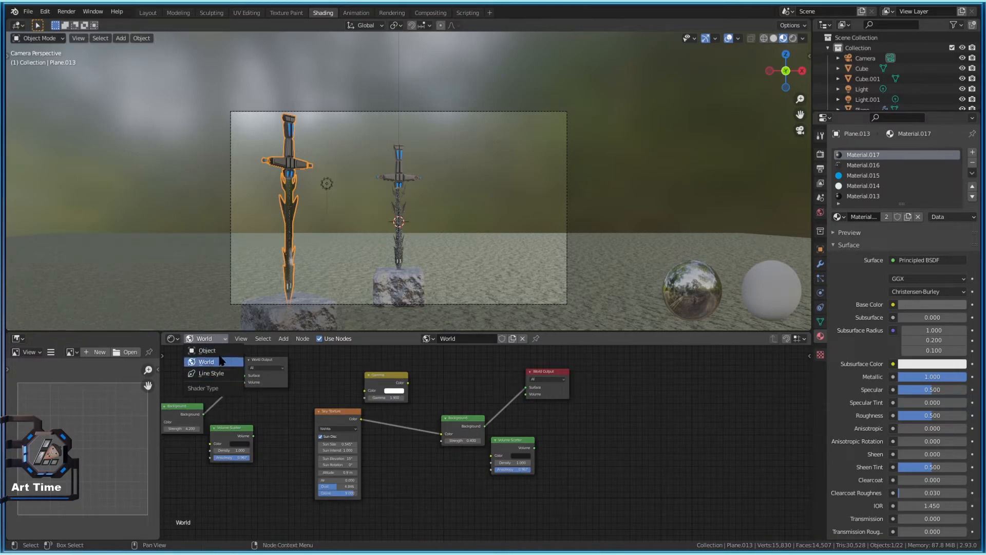
pyautogui.click(208, 351)
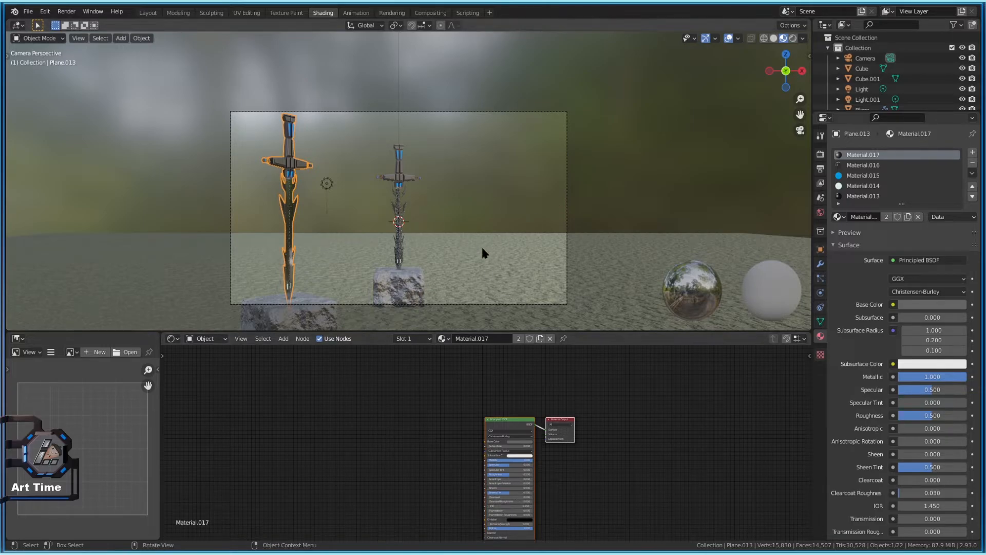
pyautogui.scroll(4, 565, 487)
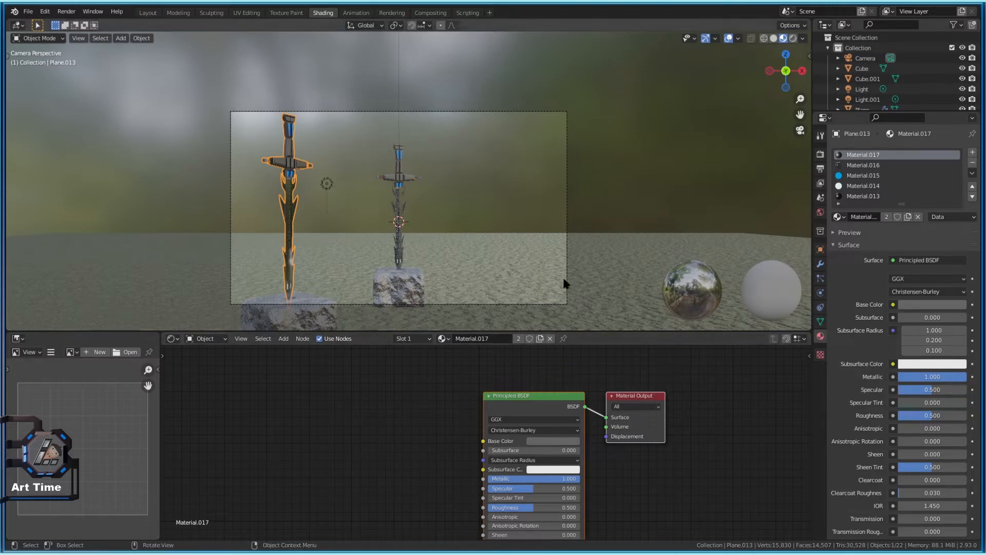
pyautogui.moveTo(396, 401); pyautogui.dragTo(293, 399, button='middle')
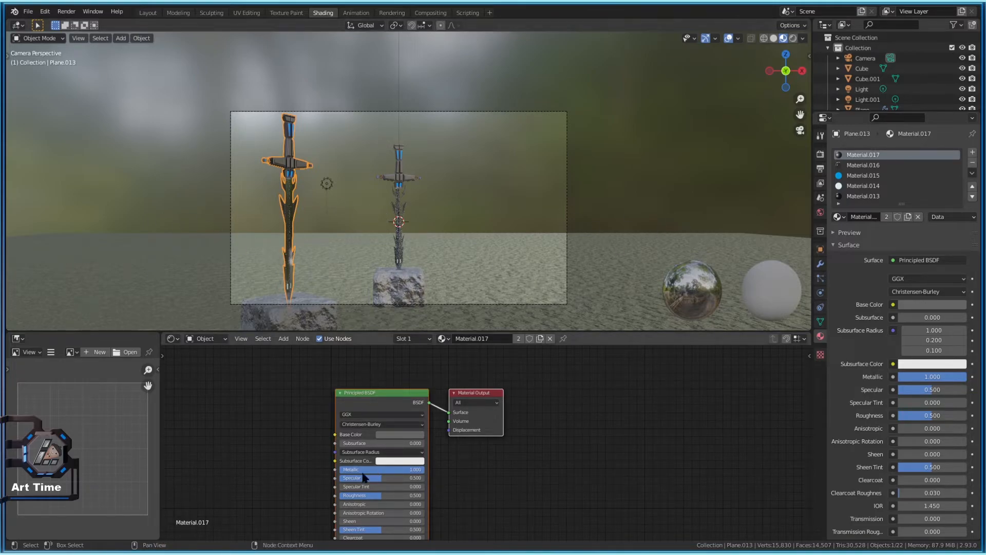
pyautogui.moveTo(280, 163); pyautogui.dragTo(380, 88, button='middle')
pyautogui.press('KP_0')
pyautogui.scroll(2, 288, 229)
pyautogui.scroll(-2, 484, 189)
pyautogui.click(391, 462)
# Copy the Texture Coordinate, Mapping, Noise Texture, ColorRamp and Bump nodes from Material.016
pyautogui.click(908, 165)
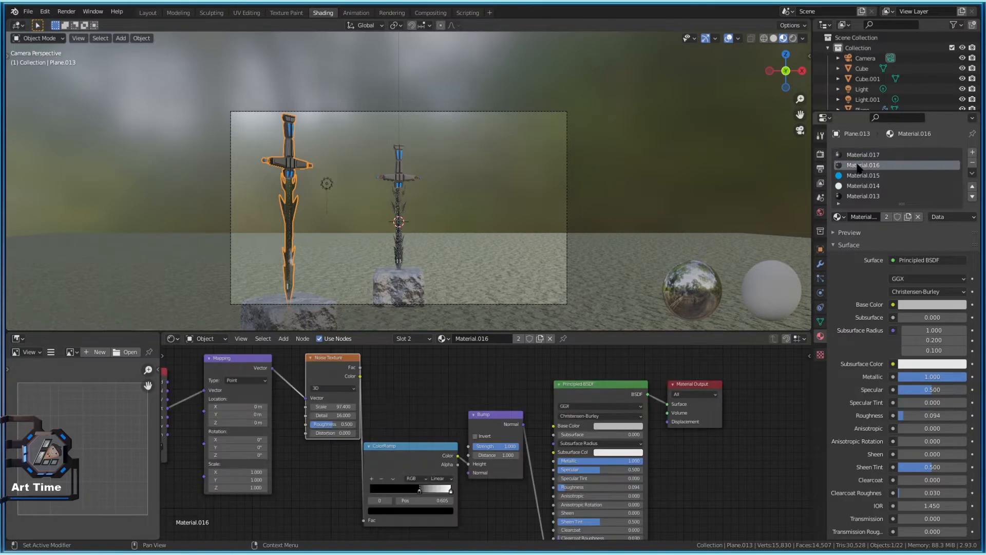
pyautogui.scroll(-3, 363, 440)
pyautogui.moveTo(292, 378); pyautogui.dragTo(520, 495)
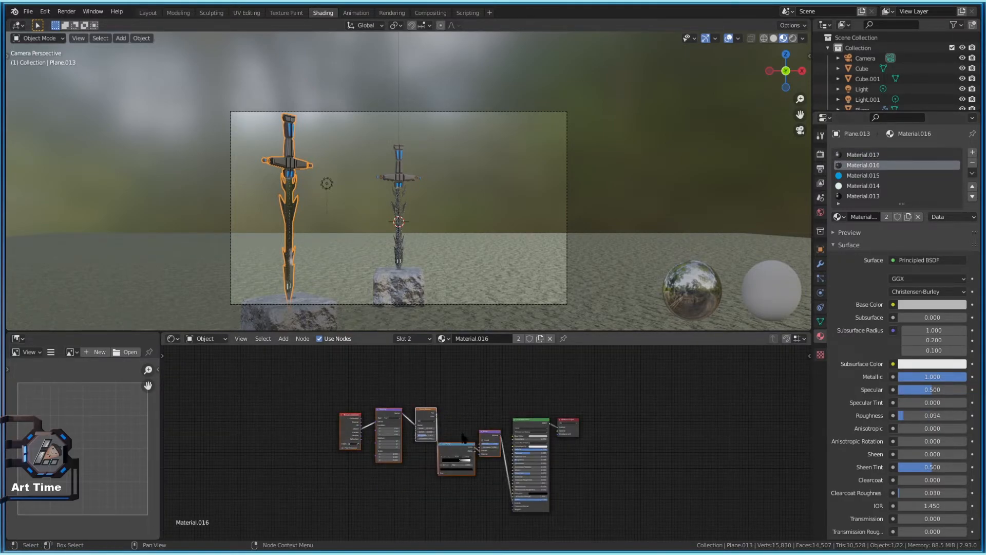
pyautogui.rightClick(452, 434)
pyautogui.click(452, 379)
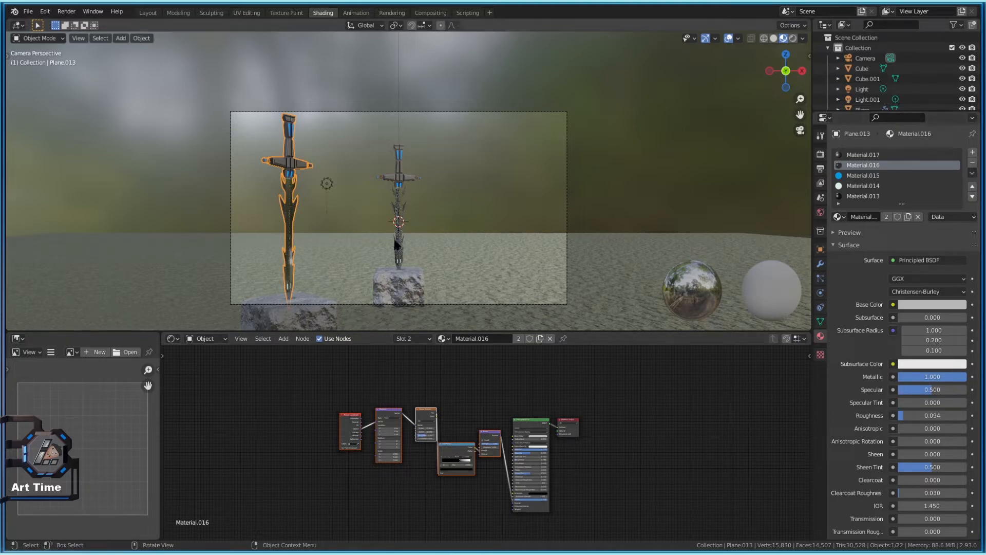
pyautogui.scroll(2, 485, 445)
pyautogui.scroll(3, 288, 171)
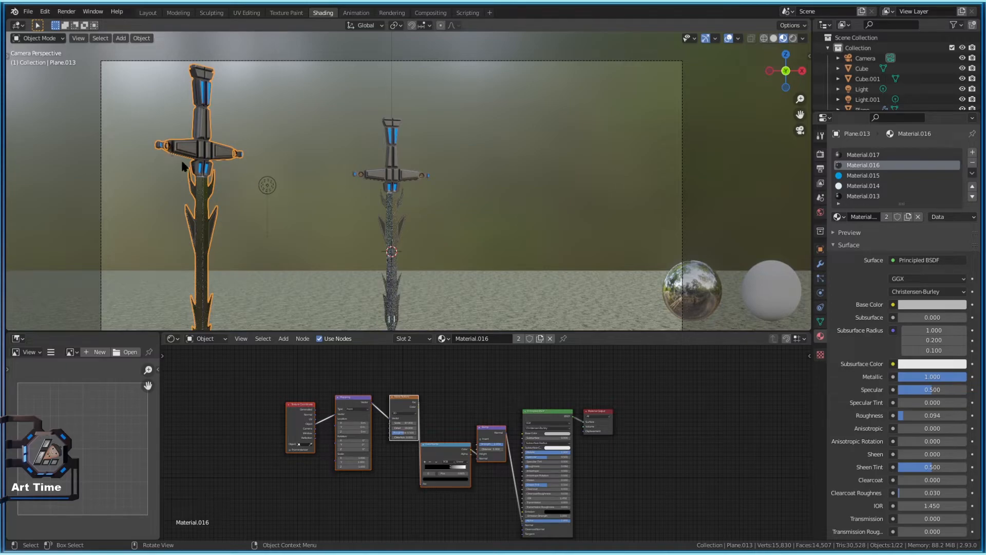
pyautogui.scroll(-3, 258, 261)
pyautogui.scroll(1, 271, 248)
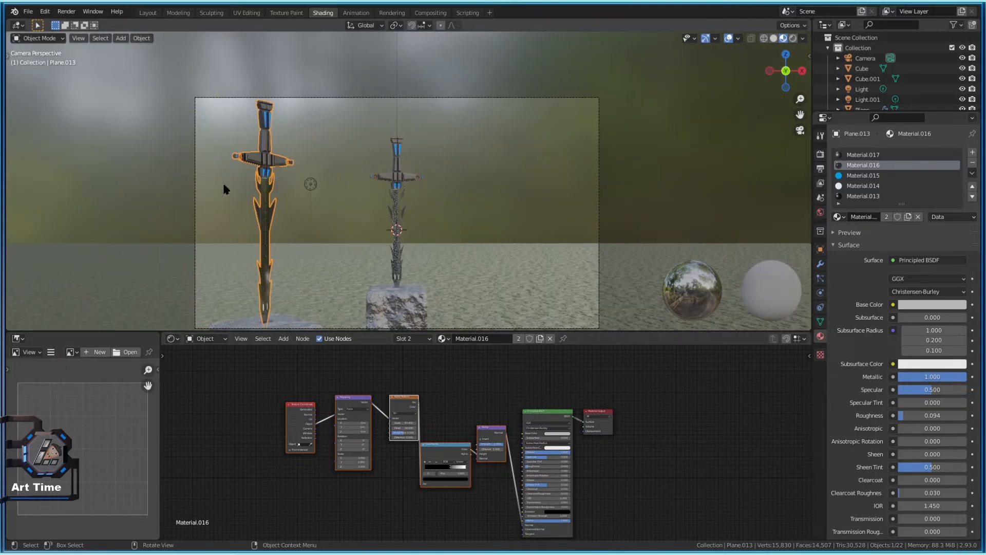
# Paste the copied bump nodes into Material.017 and connect the Bump output to the Principled BSDF's Normal input
pyautogui.click(863, 154)
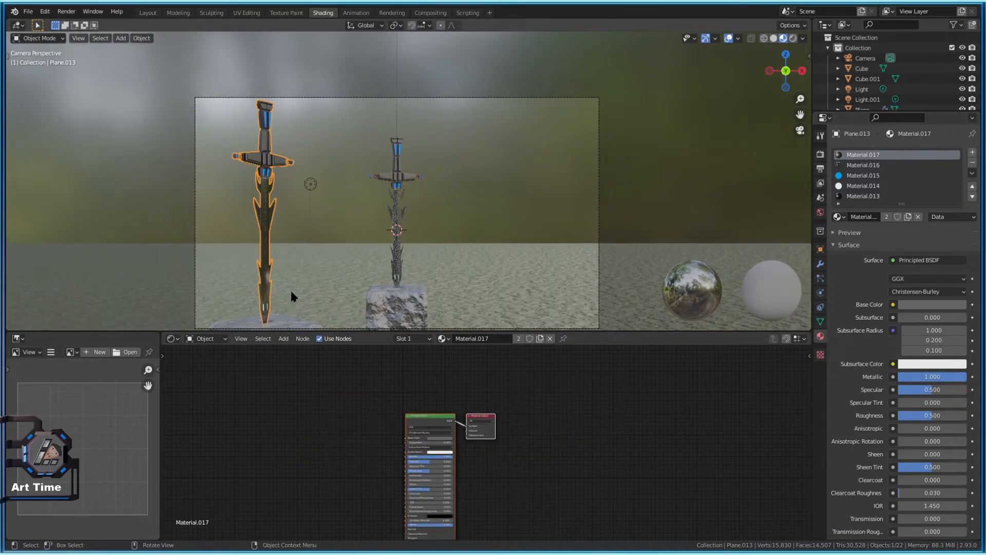
pyautogui.hotkey('ctrl', 'v')
pyautogui.moveTo(463, 495); pyautogui.dragTo(357, 494)
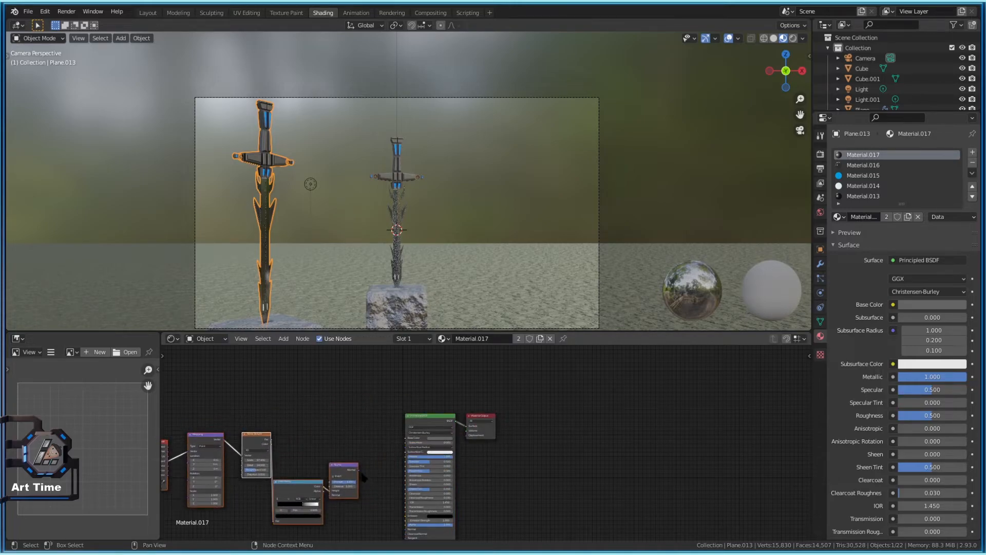
pyautogui.moveTo(362, 477); pyautogui.dragTo(381, 405, button='middle')
pyautogui.scroll(2, 363, 201)
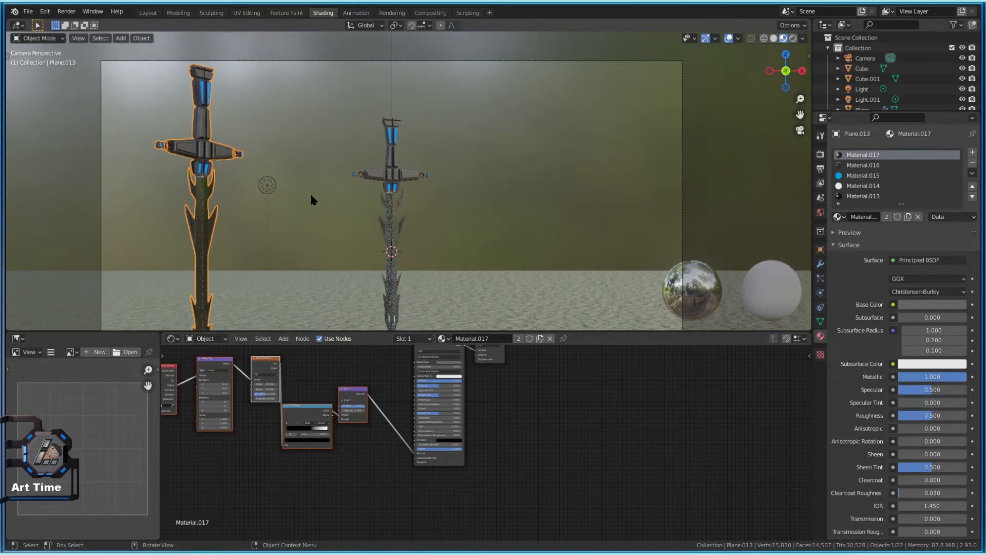
# Inspect the copied sword's hilt up close and set Material.017's Noise Texture scale to 4.4
pyautogui.click(165, 300)
pyautogui.click(213, 152)
pyautogui.press('KP_Decimal')
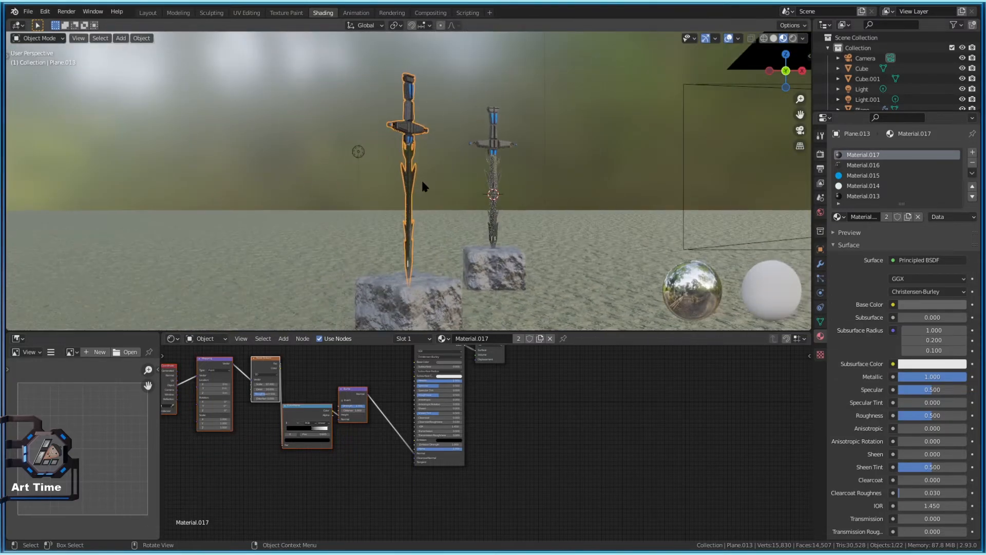
pyautogui.scroll(4, 459, 251)
pyautogui.moveTo(459, 250); pyautogui.dragTo(482, 288, button='middle')
pyautogui.scroll(3, 486, 432)
pyautogui.moveTo(369, 438); pyautogui.dragTo(457, 435, button='middle')
pyautogui.moveTo(419, 423)
pyautogui.mouseDown()
pyautogui.moveTo(403, 422)
pyautogui.moveTo(413, 420)
pyautogui.mouseUp()
pyautogui.moveTo(412, 420); pyautogui.dragTo(441, 490, button='middle')
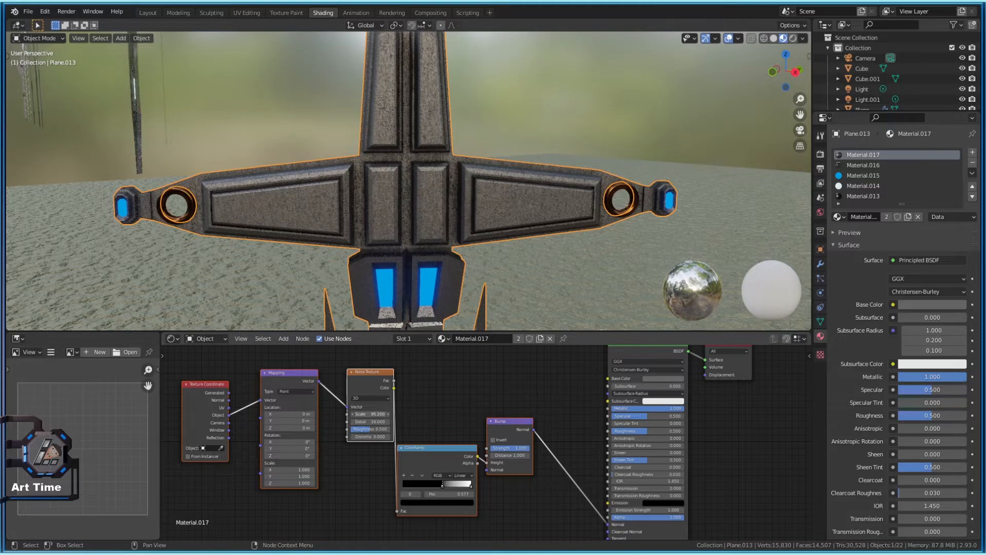
pyautogui.moveTo(370, 414); pyautogui.dragTo(312, 413)
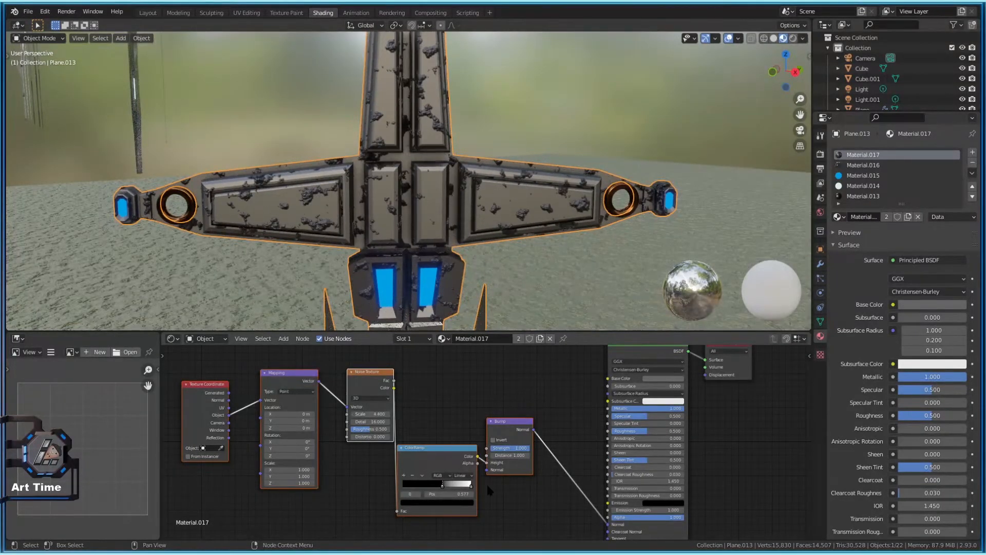
# Set Material.017's dark ColorRamp stop to position 0.400 and lower the Bump strength to 0.067
pyautogui.moveTo(448, 487); pyautogui.dragTo(436, 487)
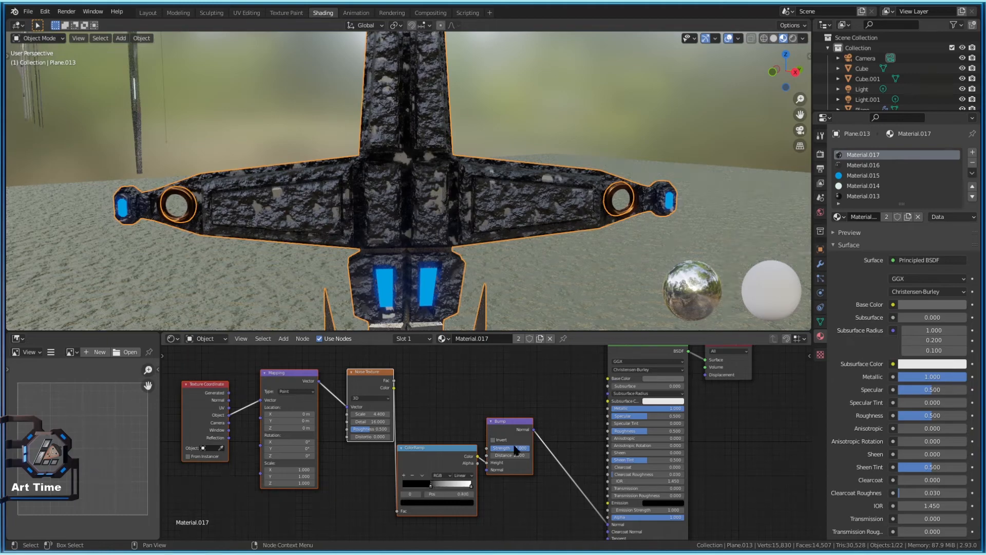
pyautogui.moveTo(510, 448); pyautogui.dragTo(493, 448)
pyautogui.click(574, 106)
pyautogui.scroll(-3, 560, 235)
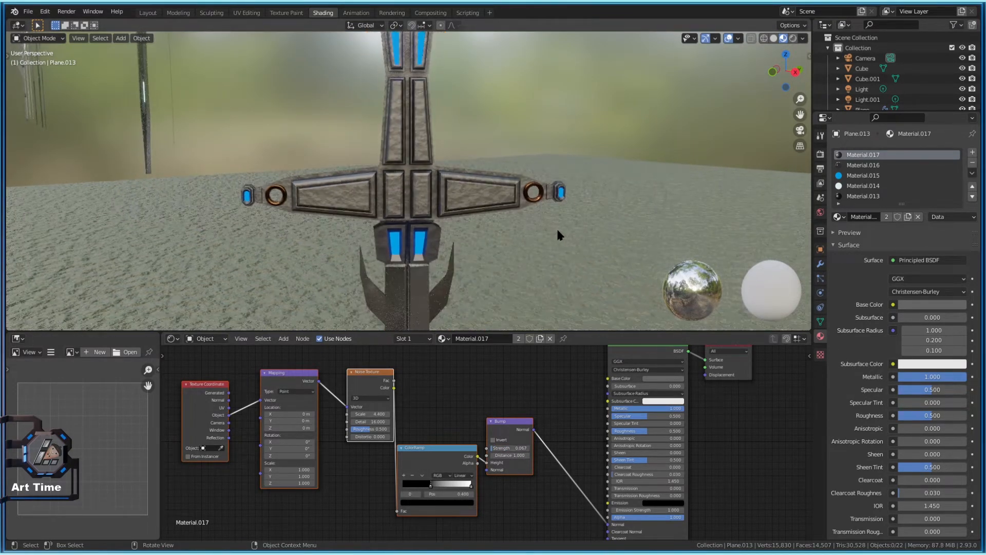
# Save the file from the camera view and give Material.017's base colour a slight tint
pyautogui.press('KP_0')
pyautogui.hotkey('ctrl', 's')
pyautogui.click(655, 378)
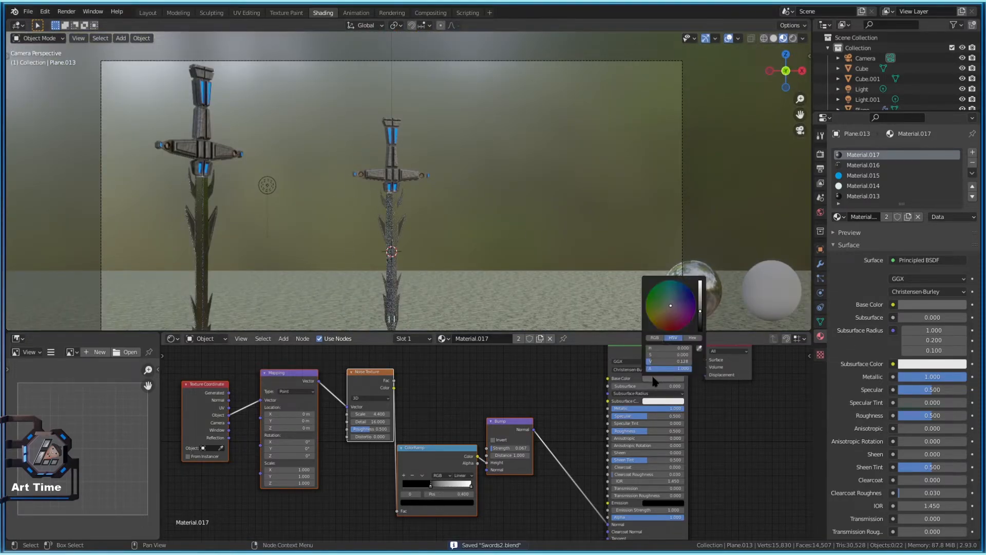
pyautogui.moveTo(676, 314); pyautogui.dragTo(656, 288)
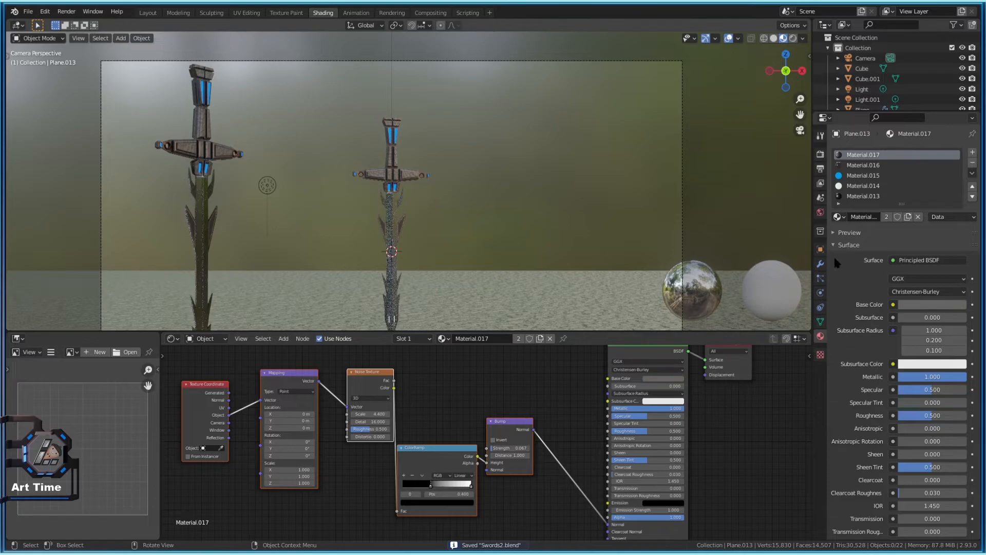
# Make Material.017 single-user on the copied sword, give it a dark gold base colour and set roughness to 0.168
pyautogui.click(887, 216)
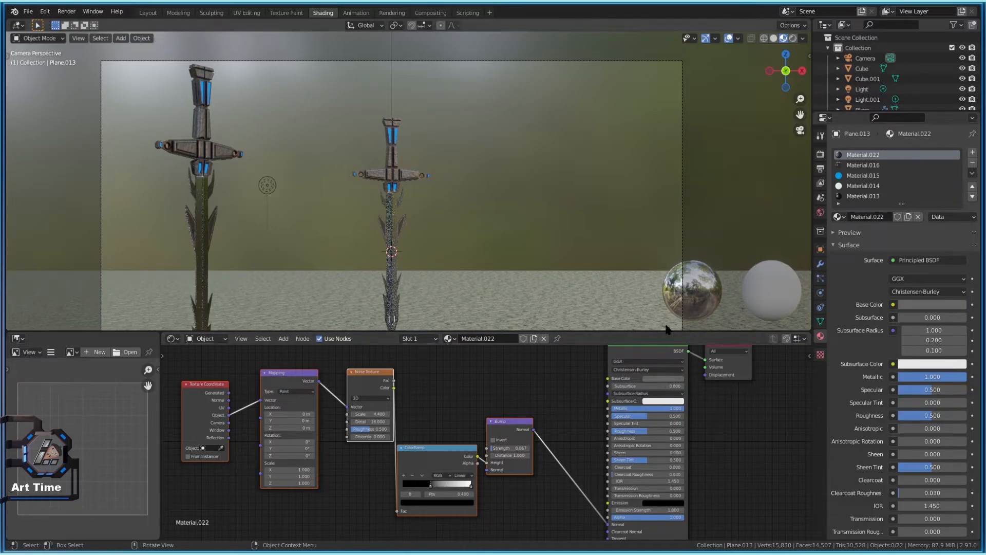
pyautogui.click(663, 383)
pyautogui.moveTo(670, 317)
pyautogui.mouseDown()
pyautogui.moveTo(658, 306)
pyautogui.moveTo(672, 286)
pyautogui.moveTo(665, 318)
pyautogui.mouseUp()
pyautogui.moveTo(647, 431); pyautogui.dragTo(627, 431)
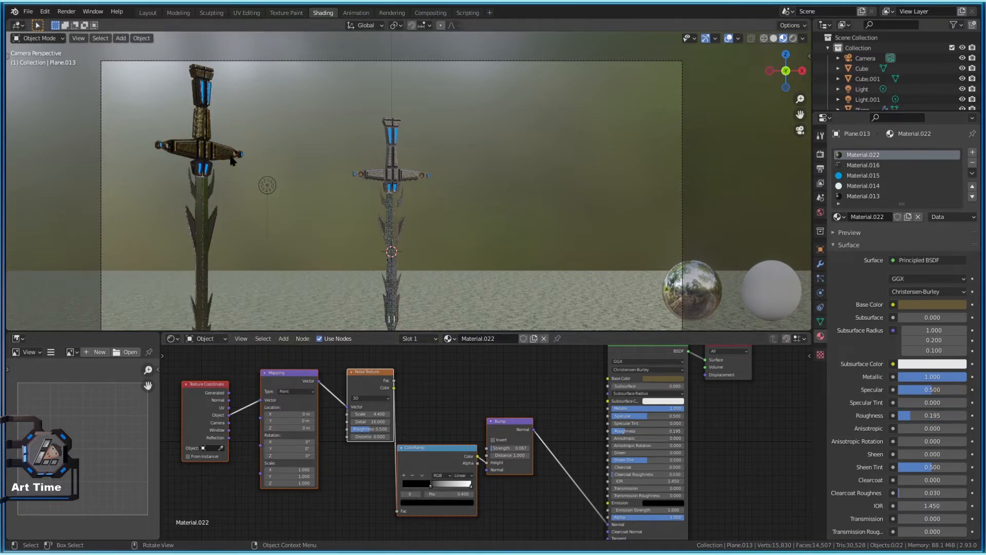
pyautogui.moveTo(630, 432); pyautogui.dragTo(628, 432)
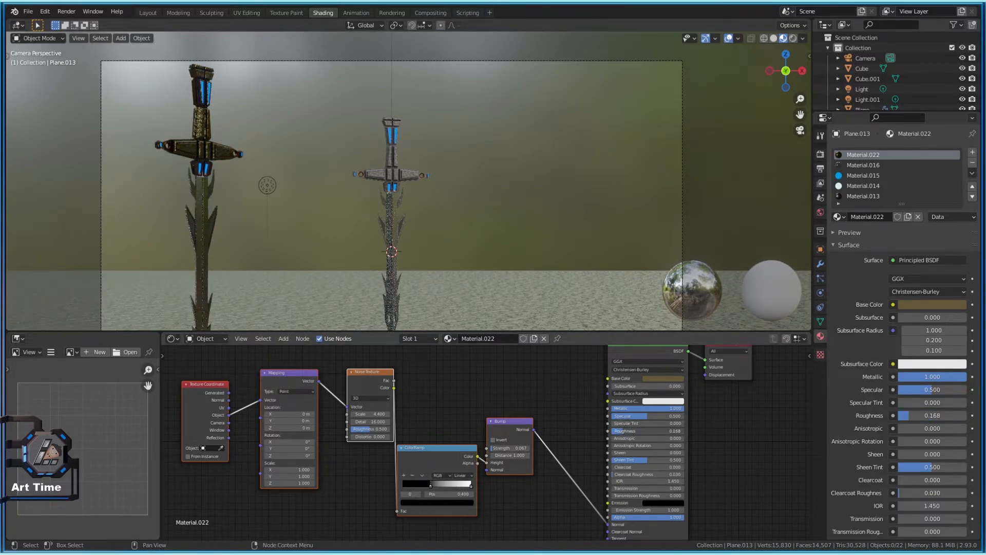
# Brighten the copied sword's hilt material to light gold, save the file and enter Edit Mode on that sword
pyautogui.click(658, 380)
pyautogui.scroll(10, 677, 316)
pyautogui.hotkey('ctrl', 's')
pyautogui.press('Tab')
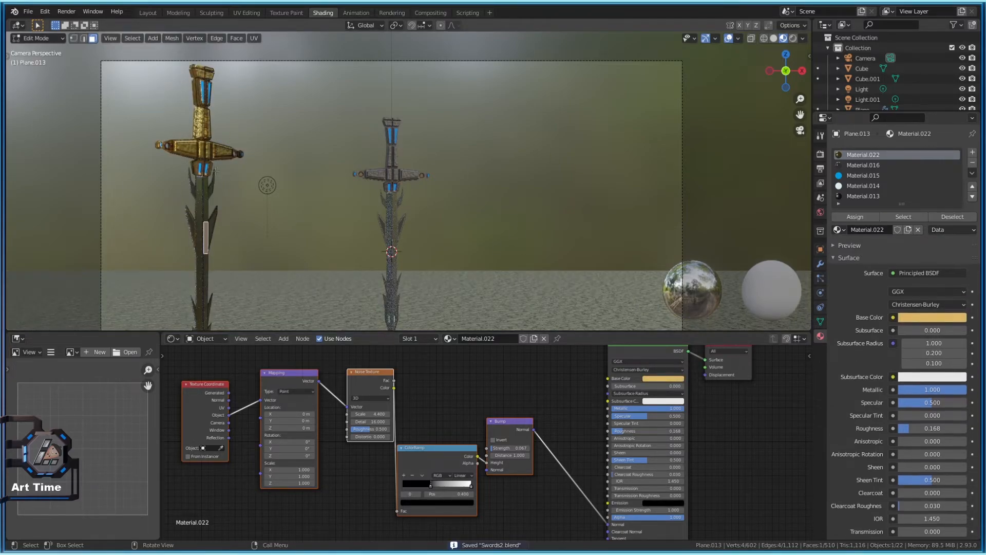
# Select all faces that use the blue Material.015 on the copied sword
pyautogui.press('KP_Decimal')
pyautogui.hotkey('alt', 'a')
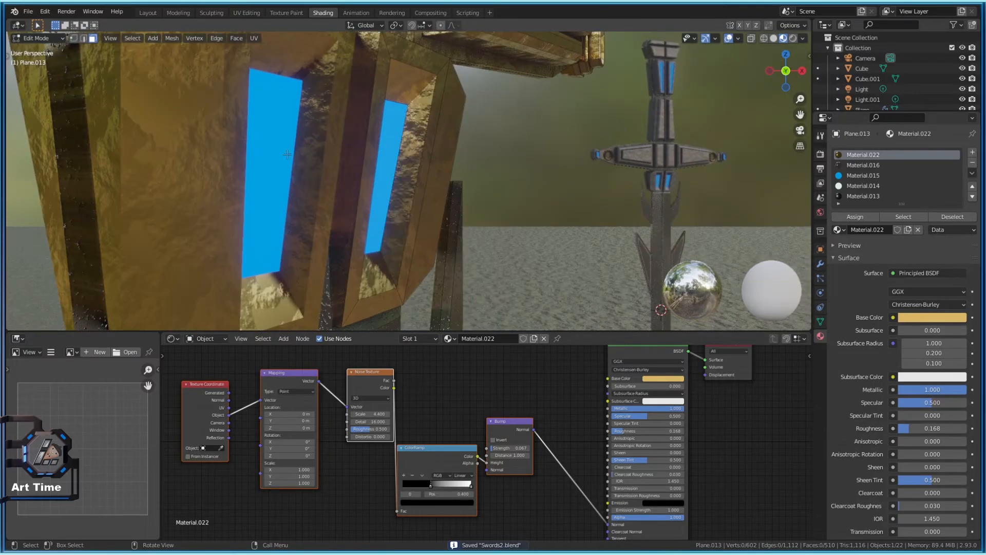
pyautogui.moveTo(410, 187); pyautogui.dragTo(391, 192, button='middle')
pyautogui.click(370, 174)
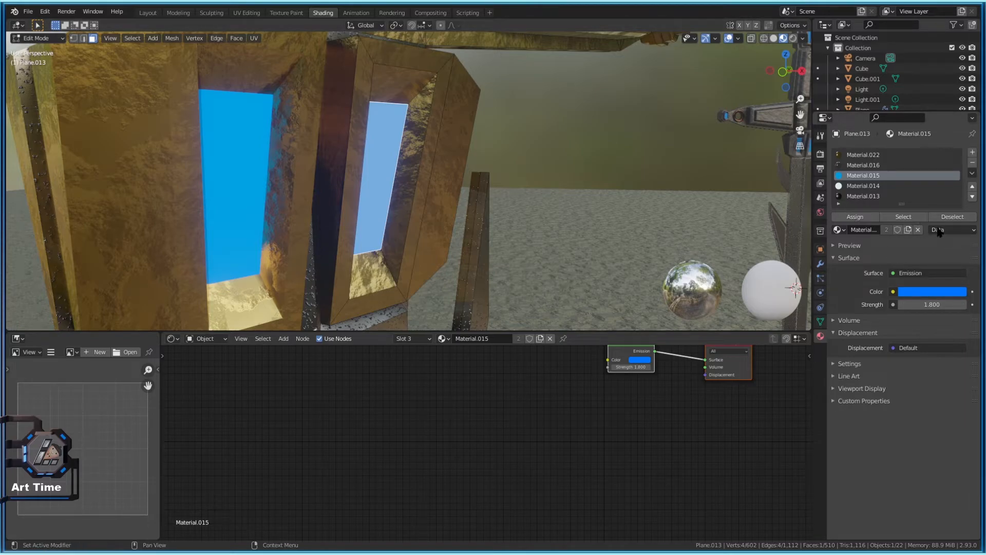
# Assign Material.013 to the copied sword's selected window faces and leave Edit Mode
pyautogui.click(849, 198)
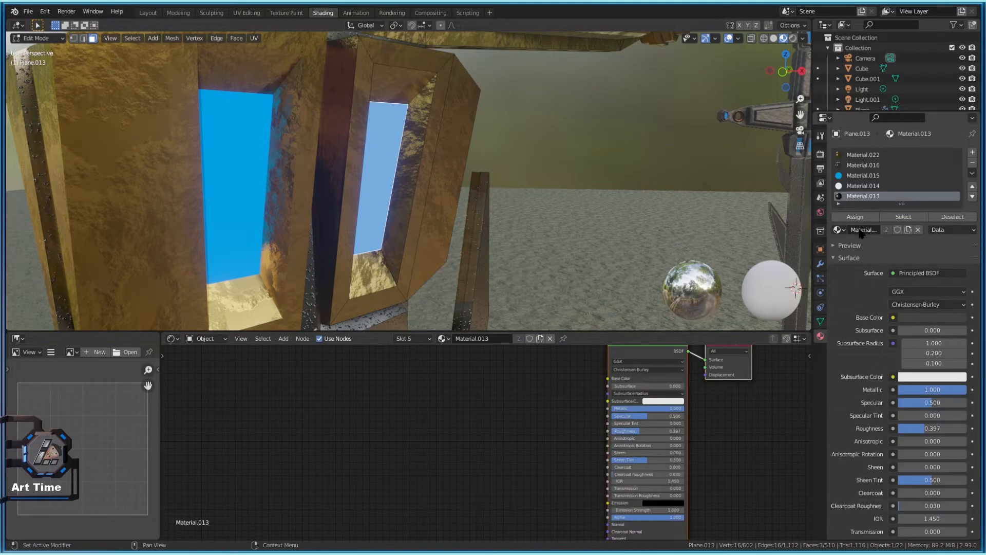
pyautogui.click(857, 217)
pyautogui.press('Tab')
pyautogui.scroll(-10, 526, 246)
pyautogui.scroll(3, 516, 257)
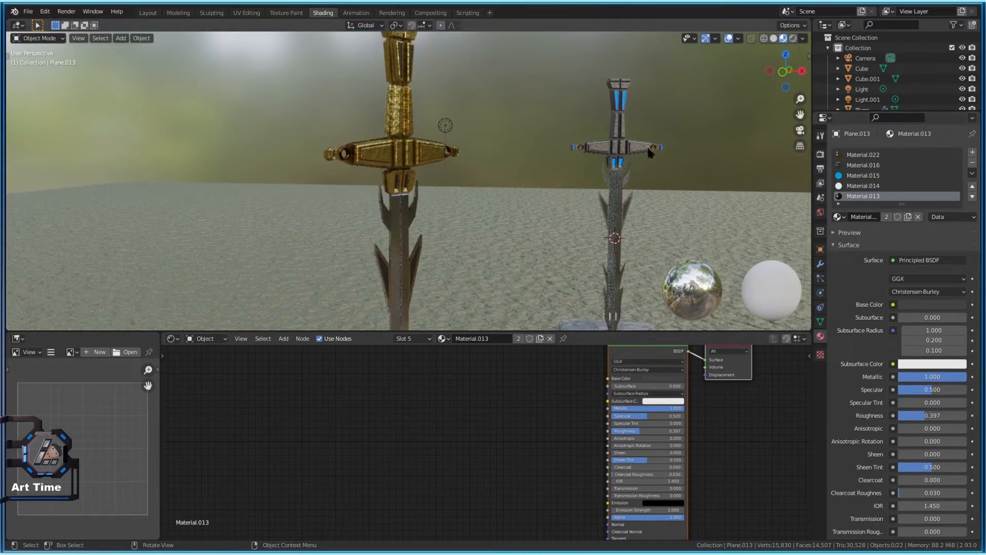
# Add a slot with a new material to the copied sword and assign it to the selected window faces in Edit Mode
pyautogui.press('Tab')
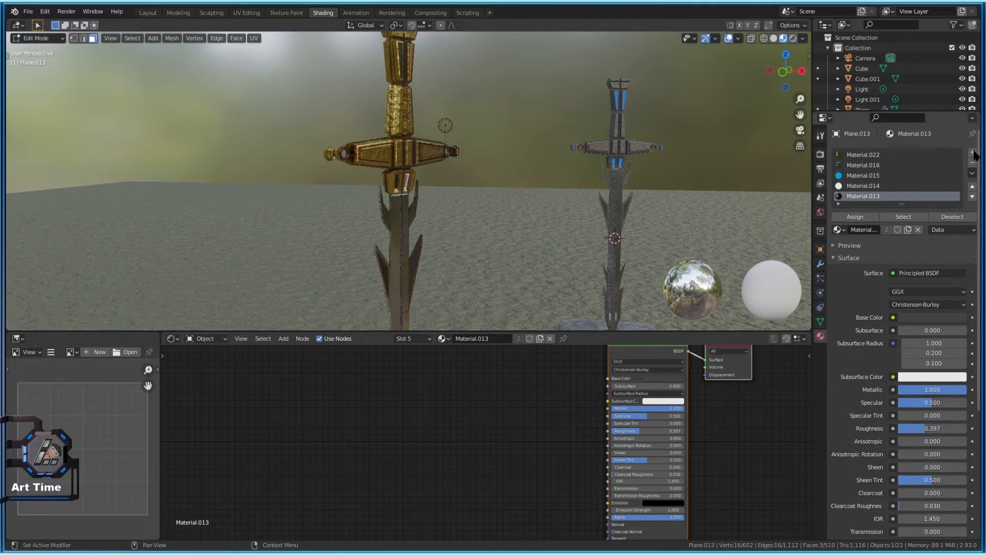
pyautogui.click(972, 153)
pyautogui.click(858, 217)
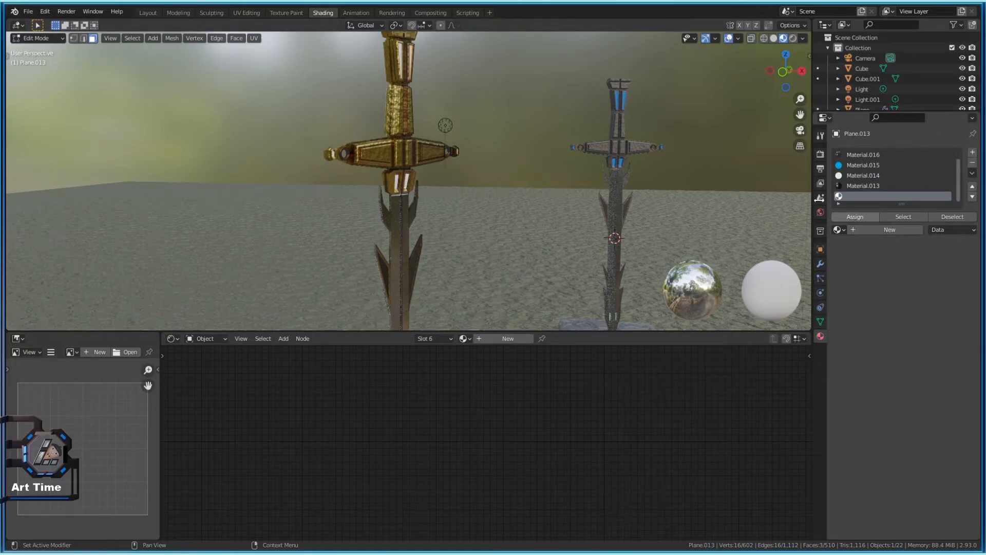
pyautogui.click(861, 234)
# Give the new window material a bright red base colour, roughness 0.338 and metallic 1.000, and return to Object Mode
pyautogui.click(933, 317)
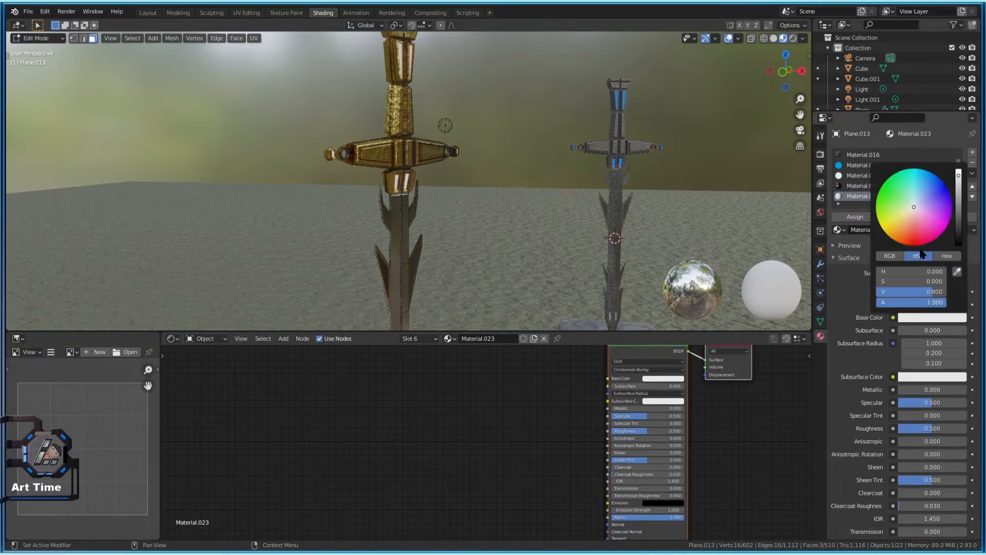
pyautogui.click(908, 245)
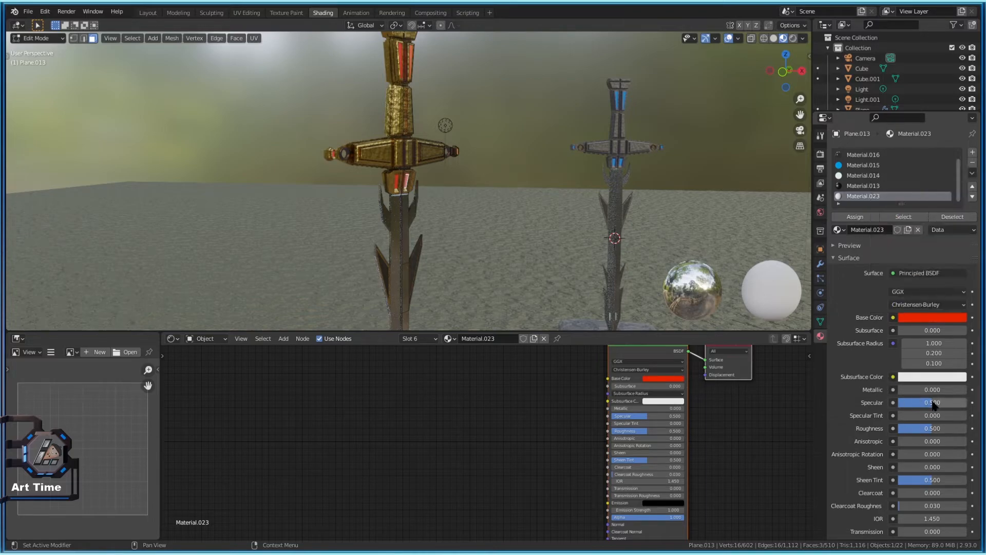
pyautogui.moveTo(932, 428); pyautogui.dragTo(911, 427)
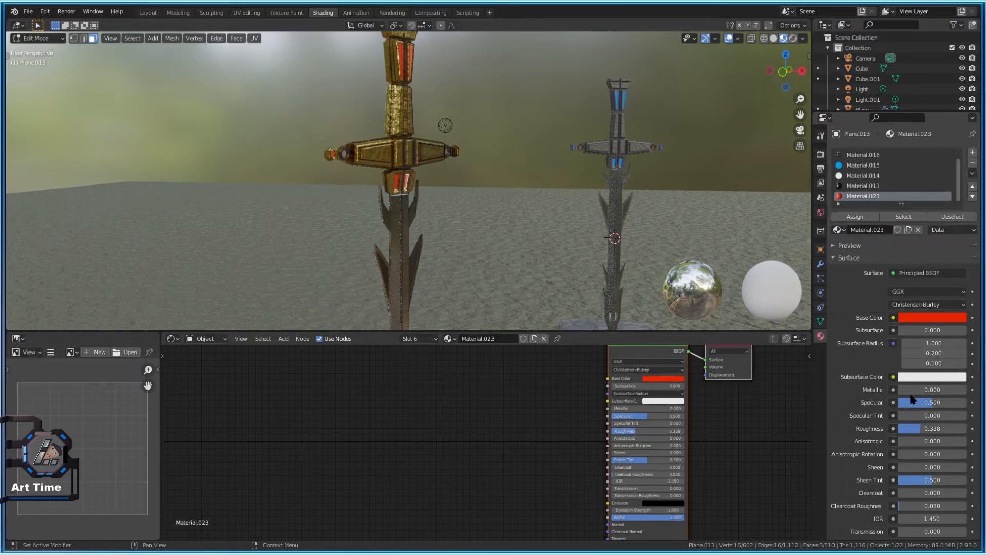
pyautogui.press('Tab')
# Select the rings on the copied sword's crossguard and make their material single-user
pyautogui.click(526, 248)
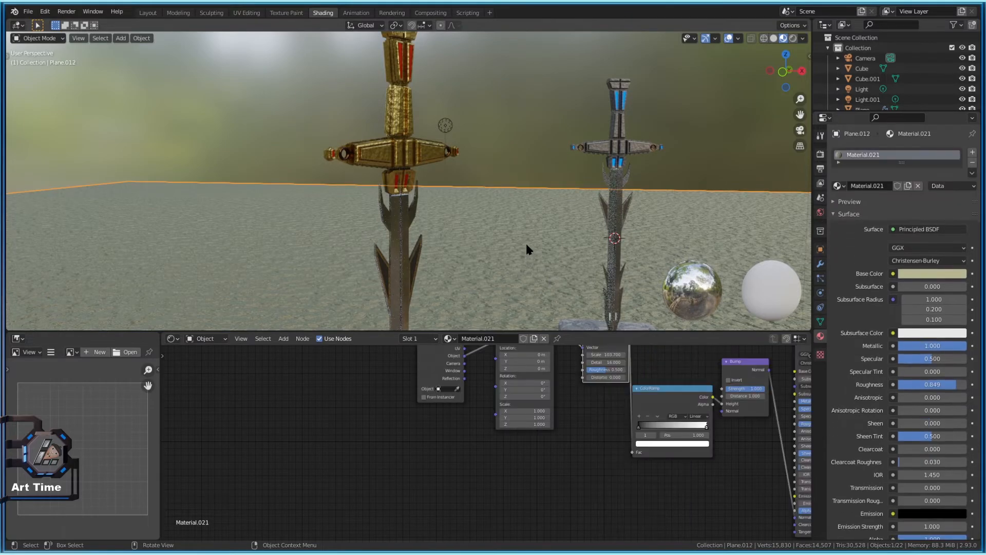
pyautogui.scroll(5, 525, 242)
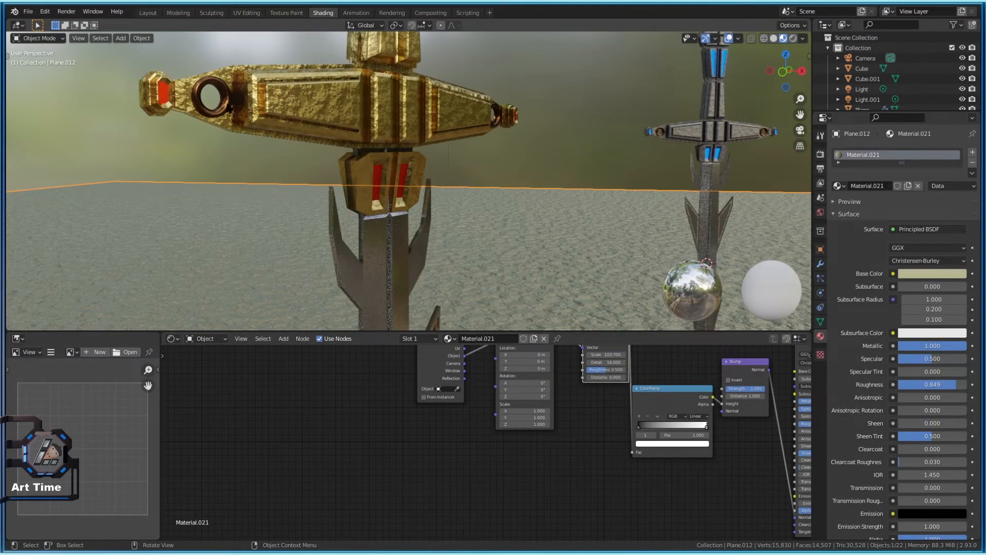
pyautogui.click(491, 115)
pyautogui.click(887, 186)
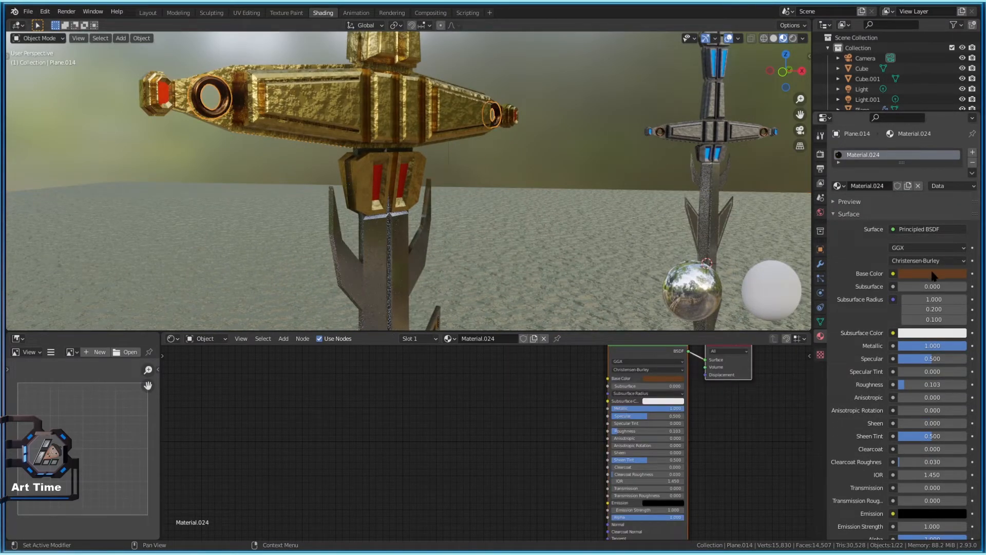
# Set the ring material's base colour to dark red and its roughness to 0.029
pyautogui.click(932, 273)
pyautogui.moveTo(925, 385); pyautogui.dragTo(936, 385)
pyautogui.click(535, 162)
pyautogui.moveTo(534, 162); pyautogui.dragTo(475, 105, button='middle')
pyautogui.click(262, 125)
pyautogui.scroll(2, 415, 132)
pyautogui.moveTo(416, 133)
pyautogui.mouseDown(button='middle')
pyautogui.moveTo(484, 144)
pyautogui.moveTo(462, 177)
pyautogui.moveTo(401, 142)
pyautogui.mouseUp(button='middle')
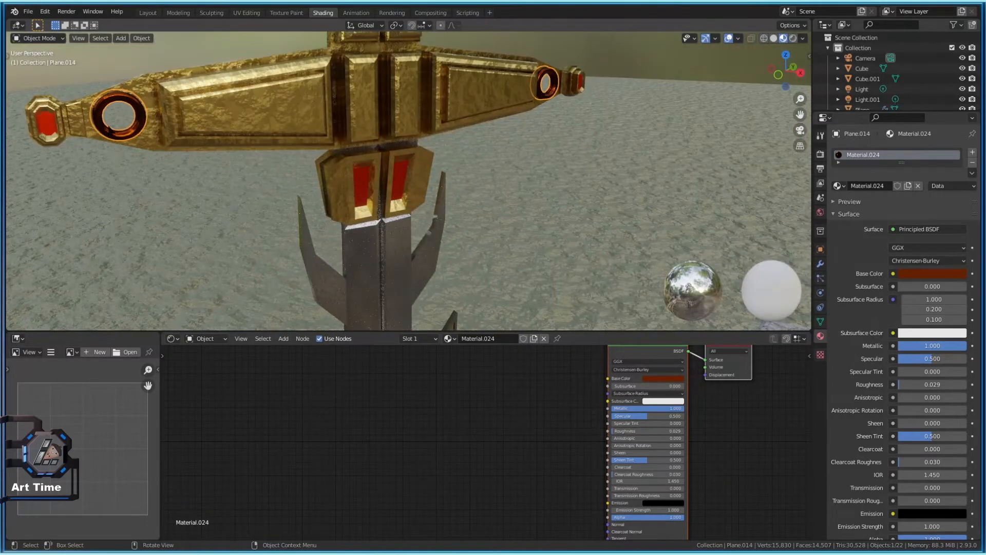
# Return to the camera view, select the original sword and save the file
pyautogui.scroll(-3, 463, 214)
pyautogui.moveTo(463, 214); pyautogui.dragTo(482, 208, button='middle')
pyautogui.press('KP_0')
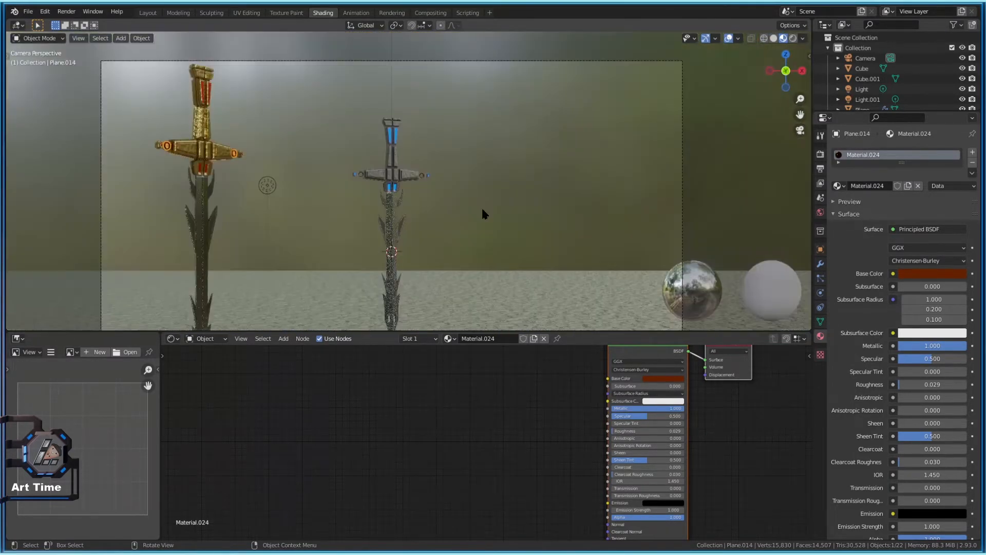
pyautogui.scroll(-3, 308, 293)
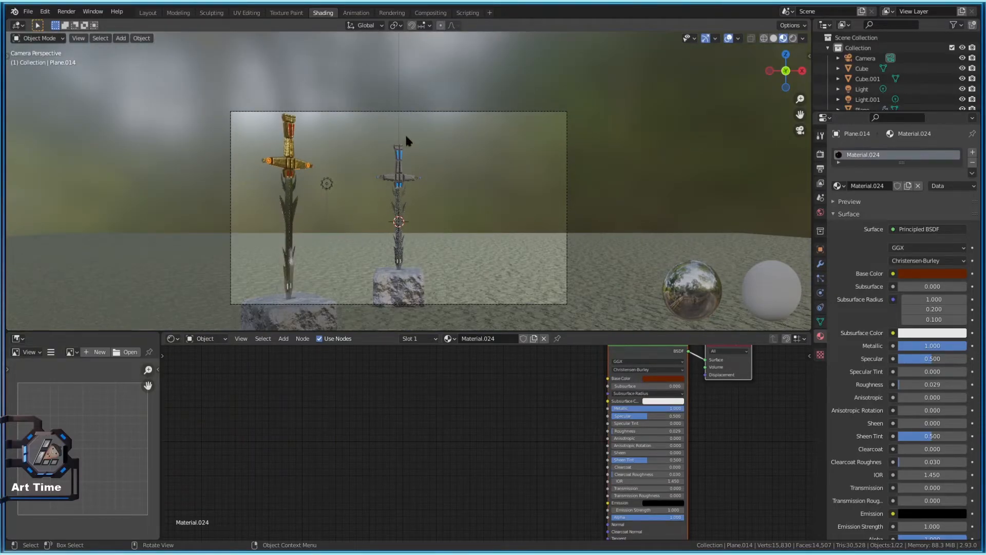
pyautogui.scroll(3, 360, 169)
pyautogui.click(219, 149)
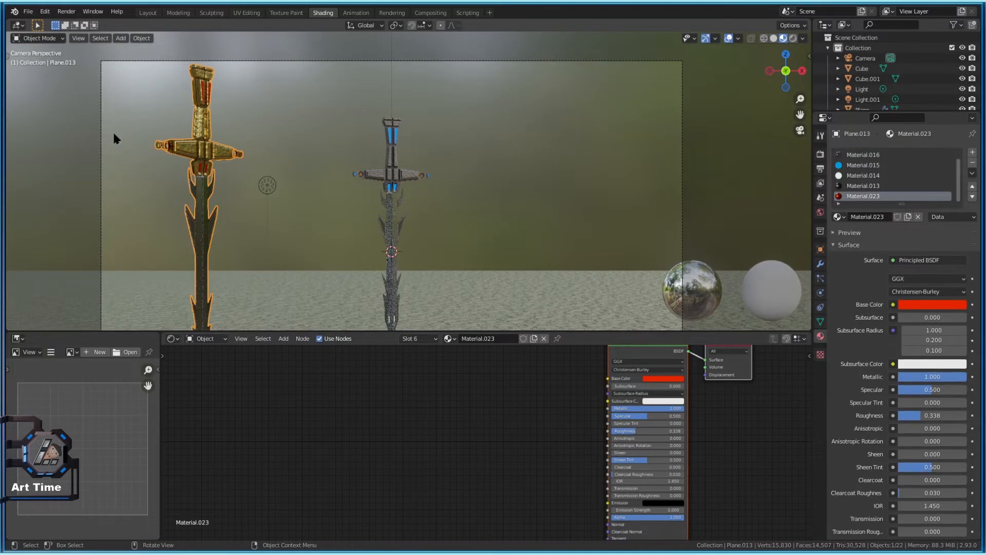
pyautogui.click(598, 218)
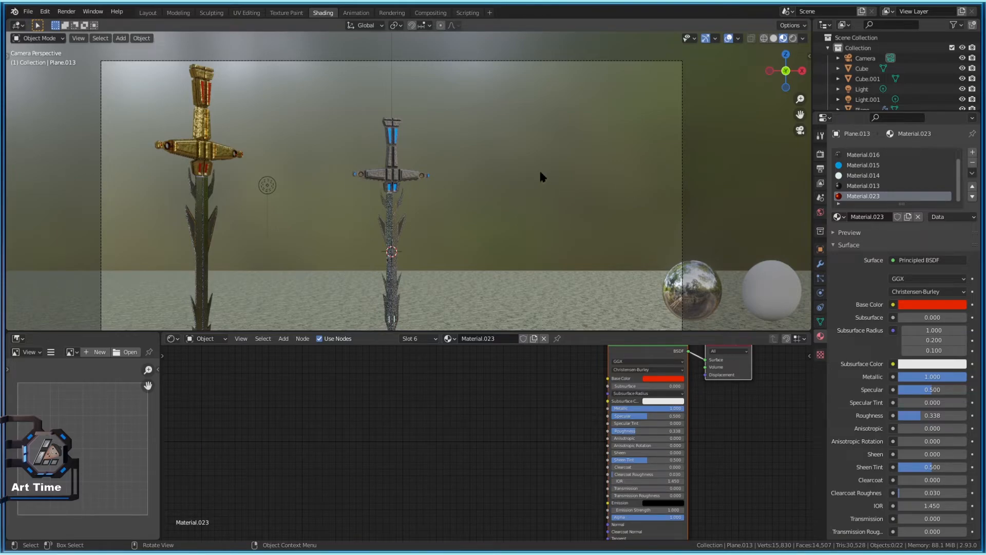
pyautogui.click(390, 173)
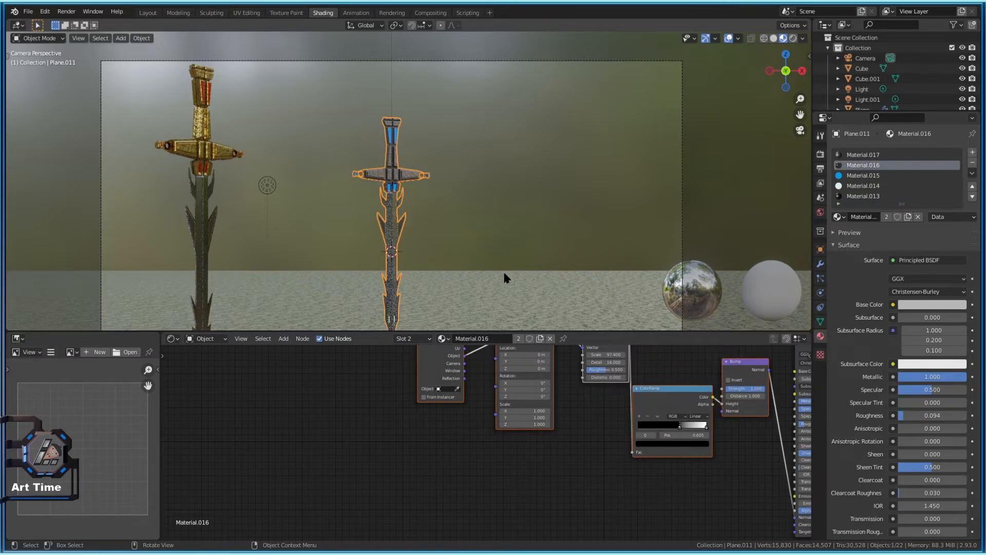
pyautogui.hotkey('ctrl', 's')
pyautogui.scroll(-2, 596, 205)
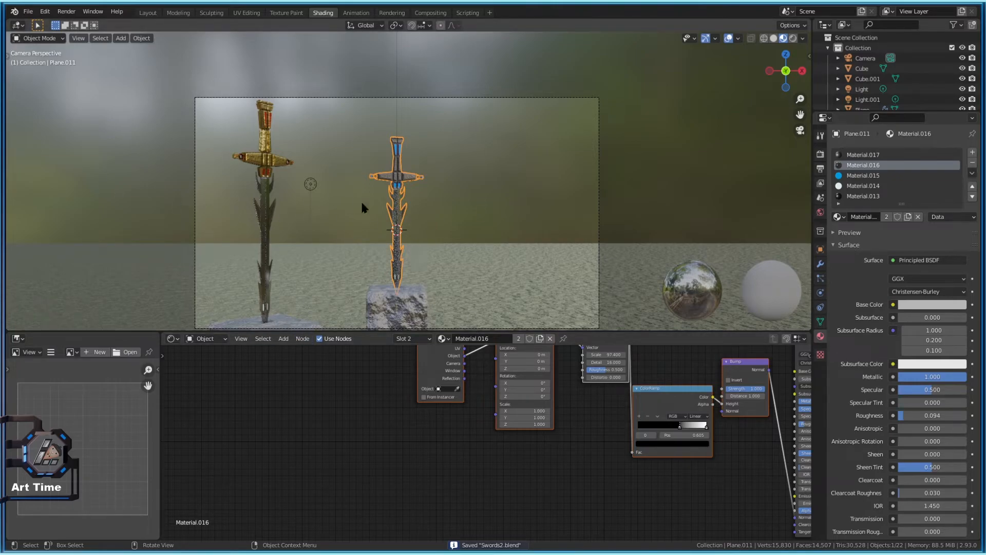
# Switch the viewport to rendered shading, save the file and select the copied sword
pyautogui.click(794, 38)
pyautogui.hotkey('ctrl', 's')
pyautogui.click(435, 265)
pyautogui.click(273, 209)
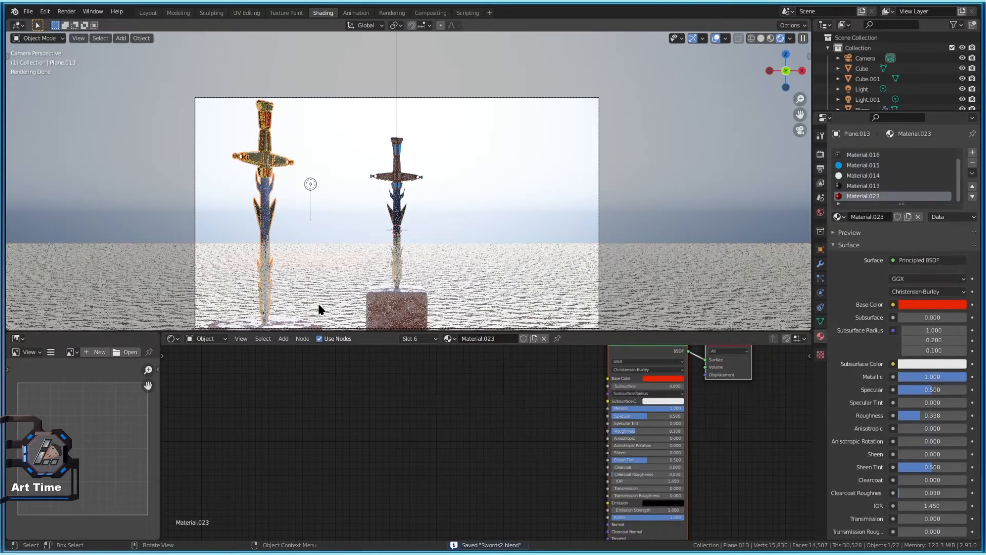
pyautogui.click(298, 289)
pyautogui.click(264, 277)
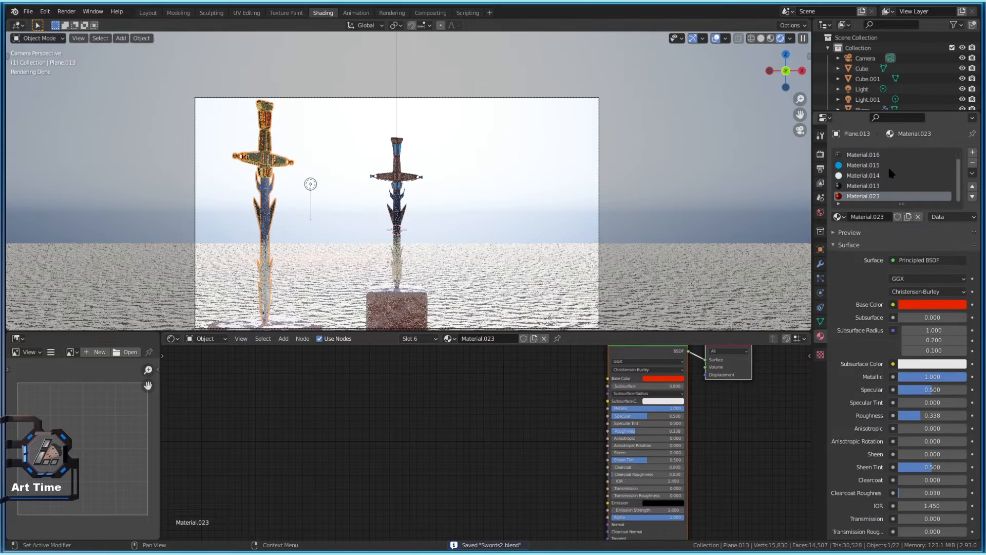
# Try a roughness of 0.544 on the blade's Material.016 and undo the change
pyautogui.click(863, 155)
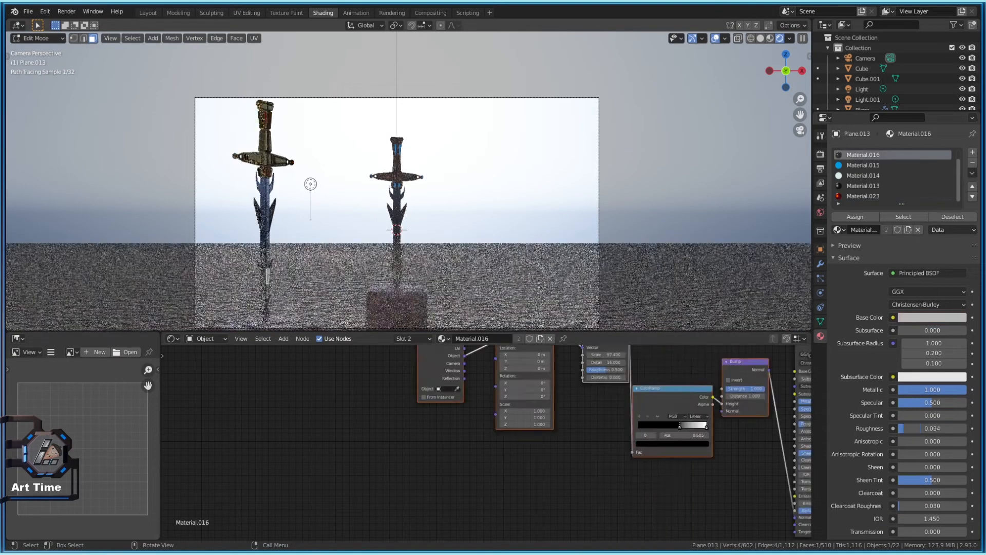
pyautogui.moveTo(699, 409); pyautogui.dragTo(432, 447, button='middle')
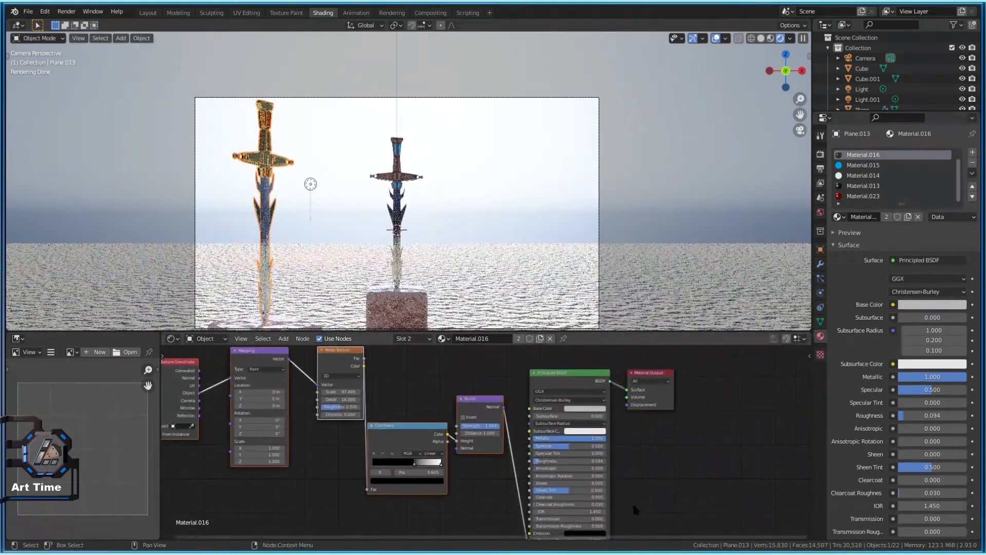
pyautogui.scroll(1, 554, 481)
pyautogui.moveTo(905, 415); pyautogui.dragTo(938, 415)
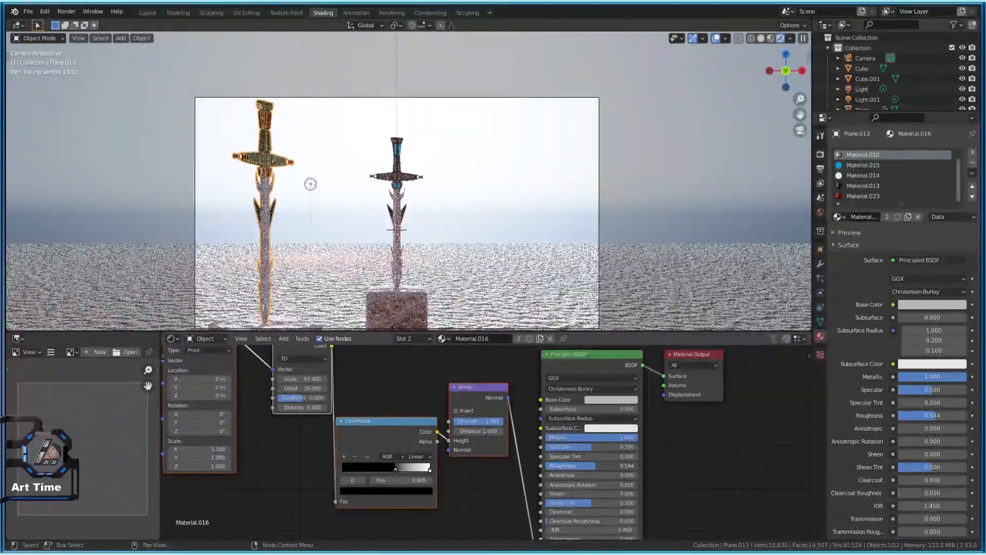
pyautogui.hotkey('ctrl', 'z')
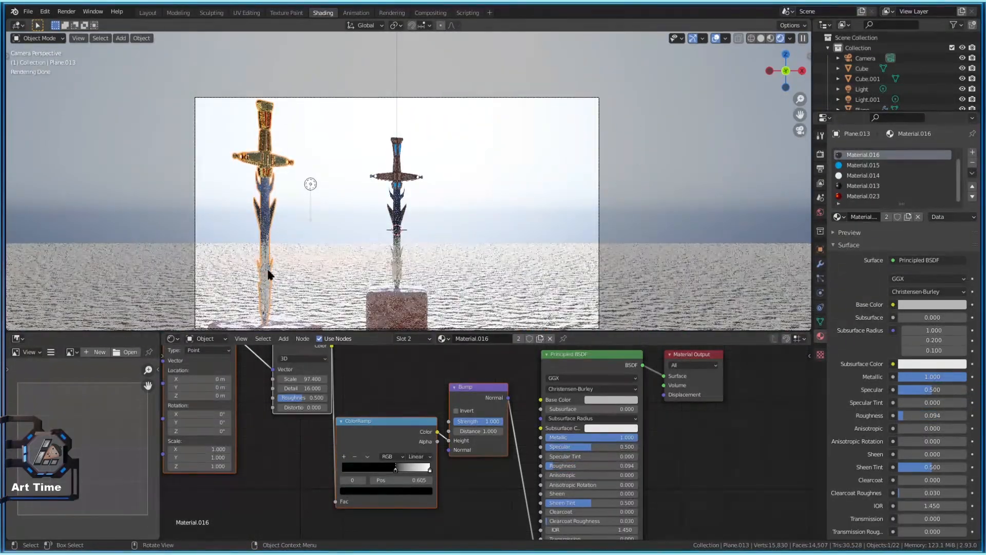
# Set the roughness of the blade's Material.016 to 0.394
pyautogui.scroll(3, 270, 265)
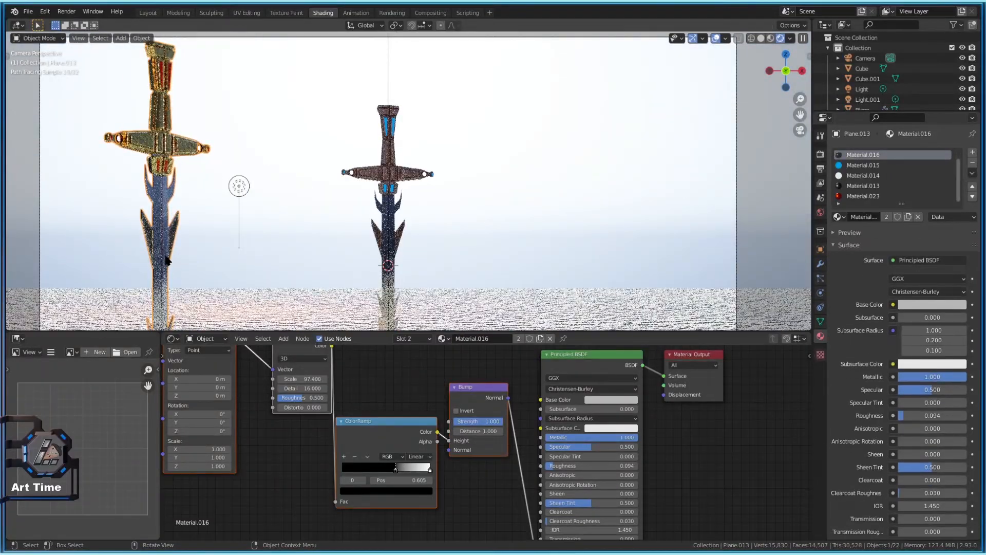
pyautogui.press('Tab')
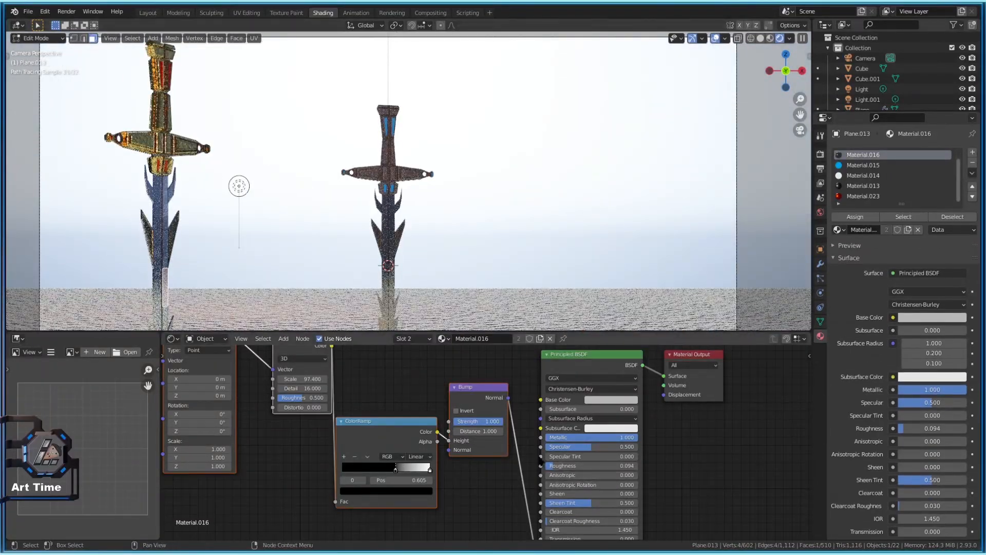
pyautogui.moveTo(563, 469); pyautogui.dragTo(575, 456)
pyautogui.scroll(-2, 288, 183)
pyautogui.press('Tab')
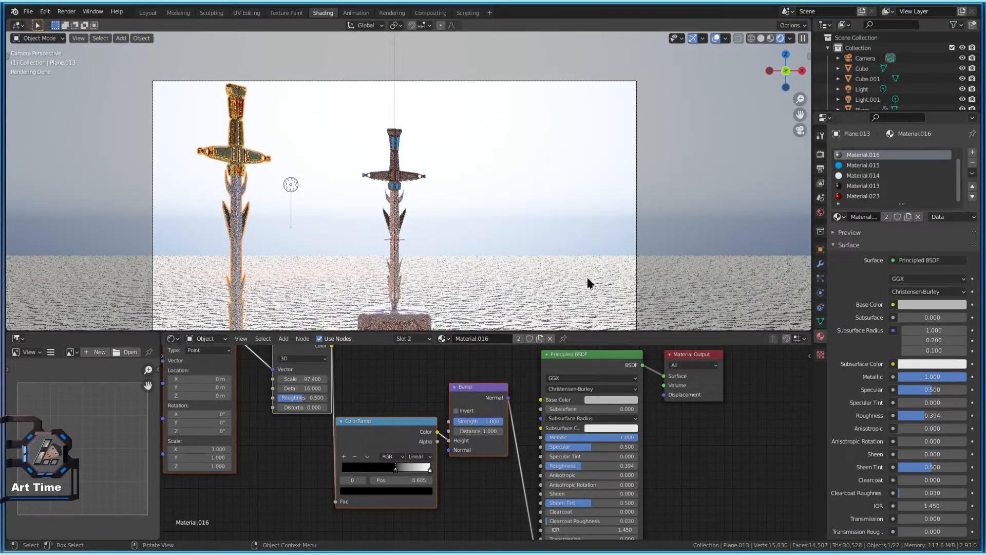
# Enable Cycles denoising with NLM for renders and Automatic for the viewport
pyautogui.click(820, 264)
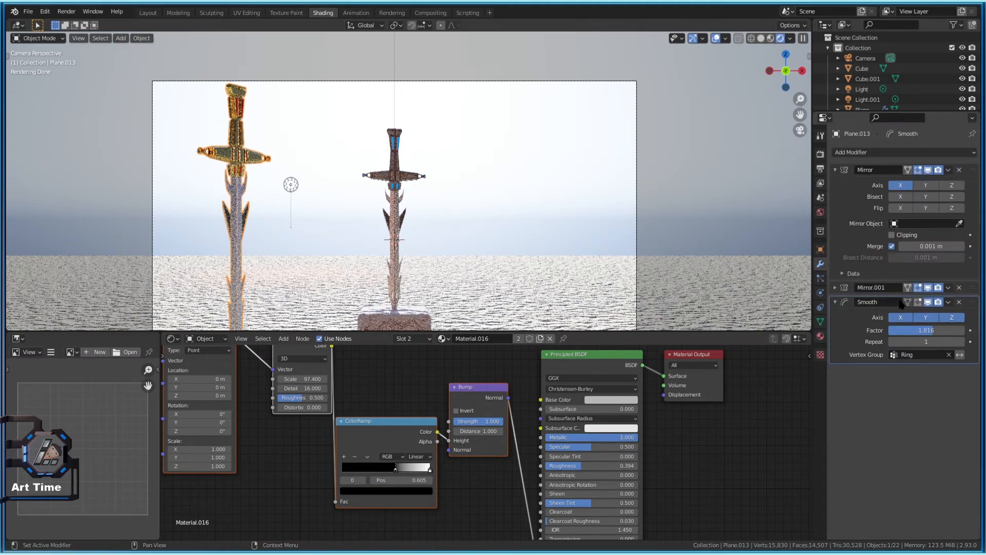
pyautogui.click(820, 170)
pyautogui.click(820, 153)
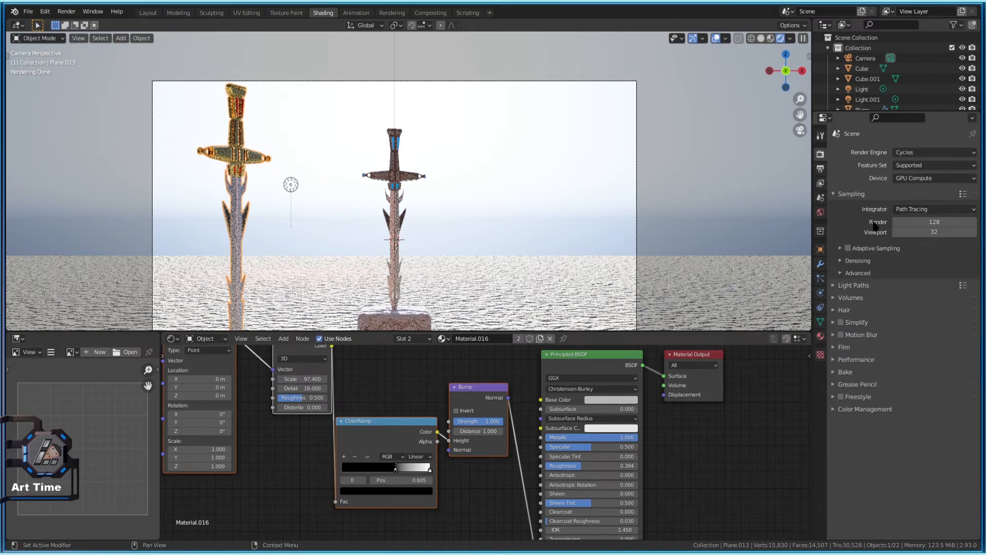
pyautogui.click(841, 261)
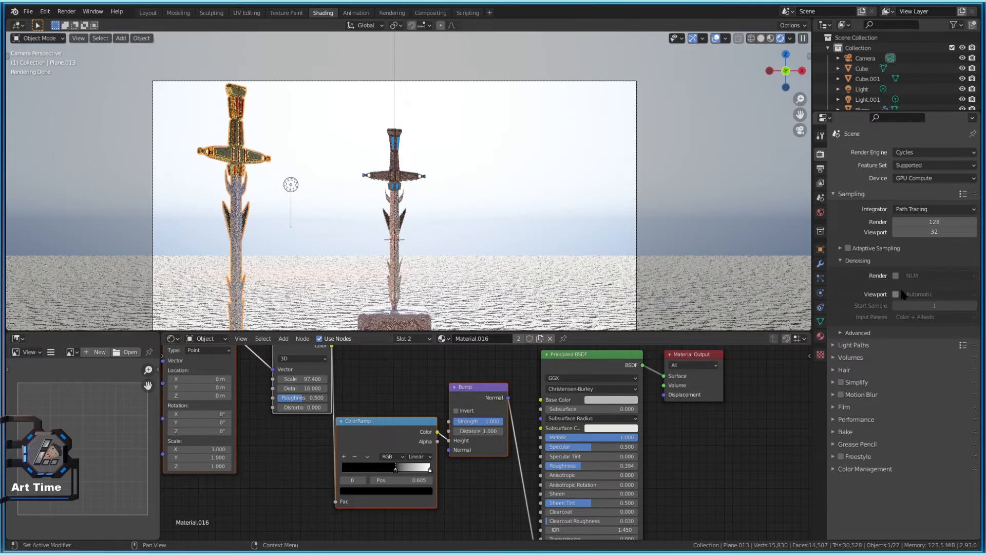
pyautogui.moveTo(896, 275); pyautogui.dragTo(899, 293)
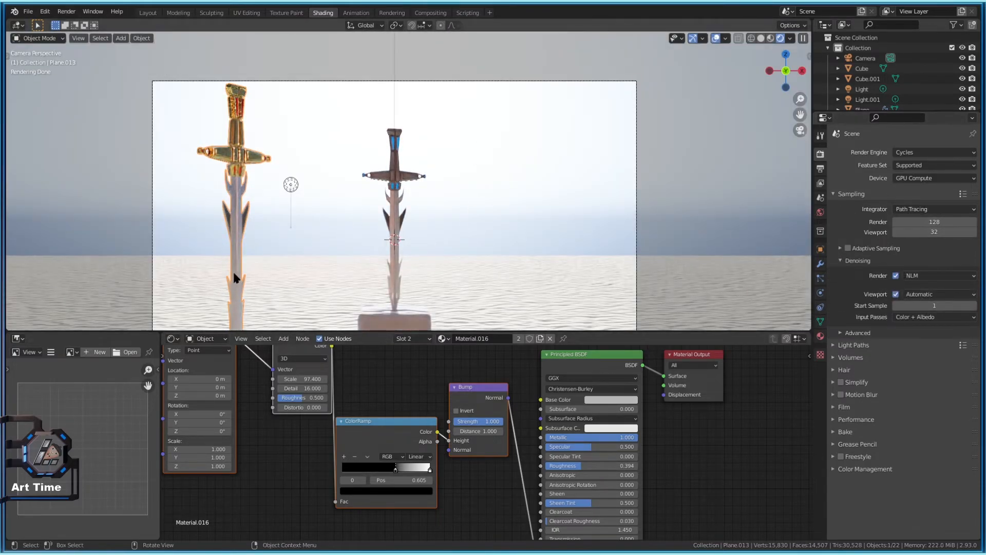
# Try a lower roughness on Material.016, and undo the roughness and denoising changes
pyautogui.scroll(-1, 332, 202)
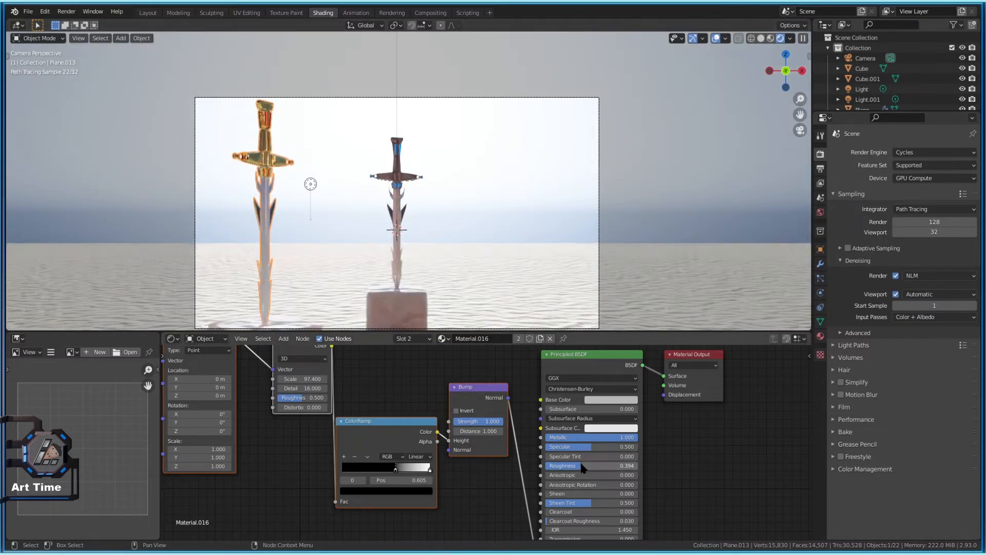
pyautogui.moveTo(581, 463); pyautogui.dragTo(570, 463)
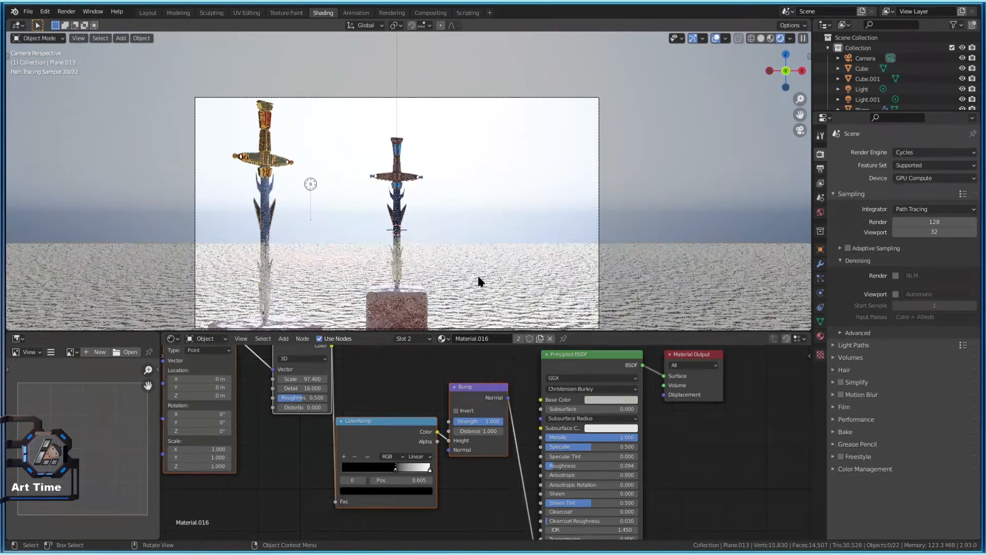
# Try a dark green base color on the ground plane's Material.021 and undo the change
pyautogui.click(480, 279)
pyautogui.click(611, 400)
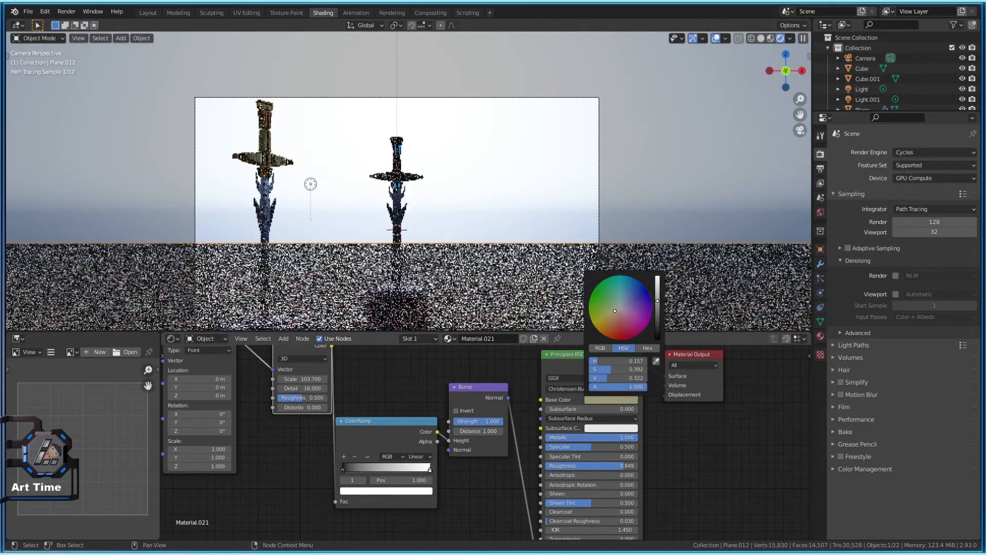
pyautogui.moveTo(657, 314); pyautogui.dragTo(597, 296)
pyautogui.press('Escape')
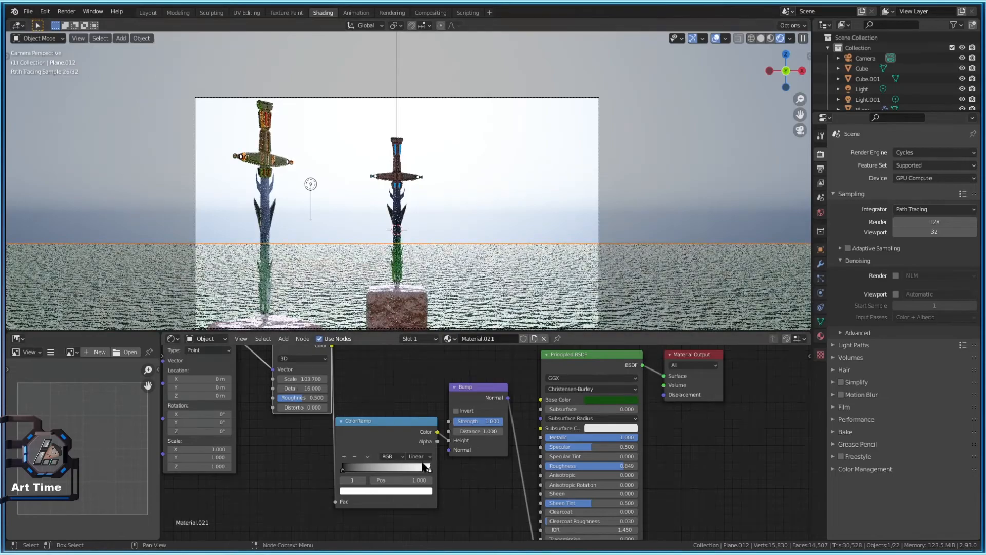
# Change the base color of the ground plane's Material.021 to dark green with hue 0.346 and value 0.110
pyautogui.click(525, 242)
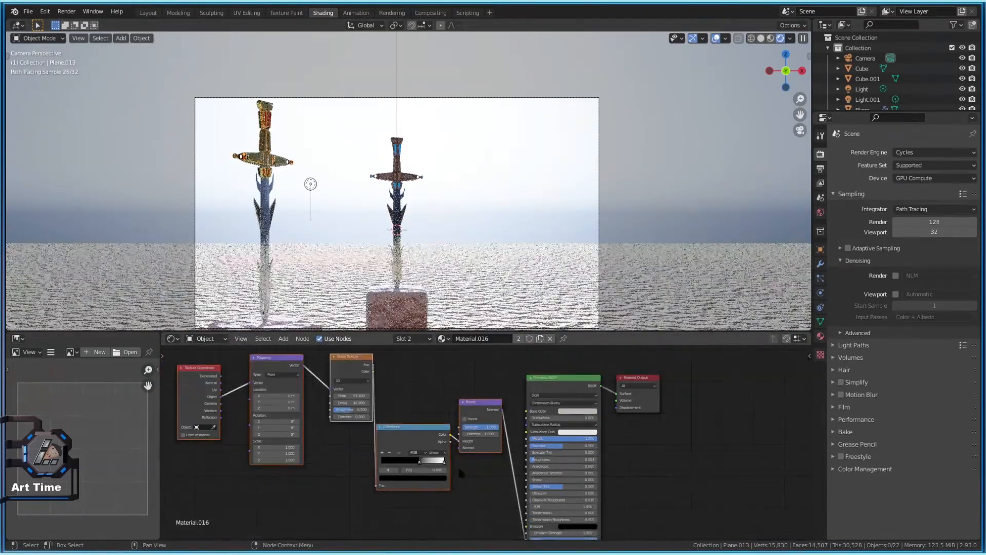
pyautogui.scroll(1, 475, 419)
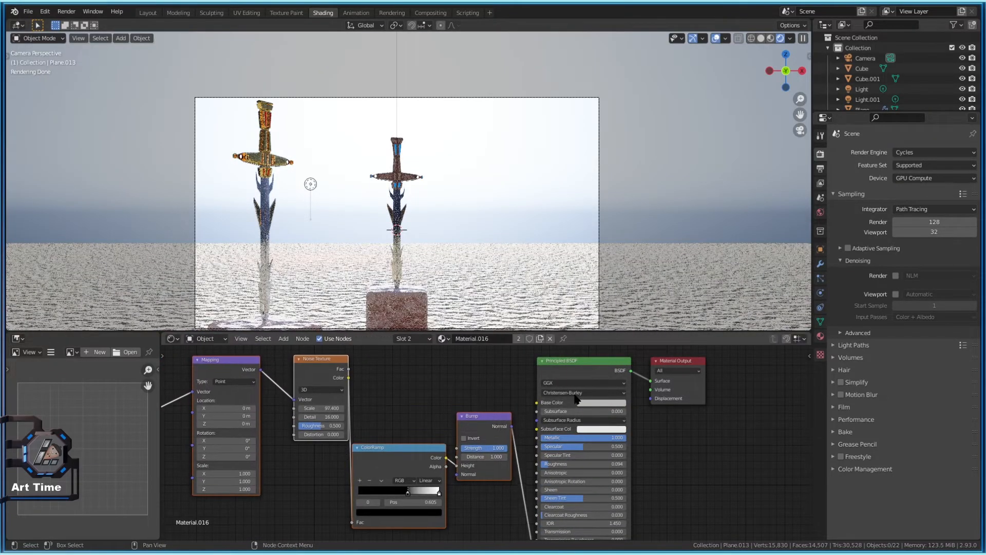
pyautogui.moveTo(473, 417); pyautogui.dragTo(437, 447)
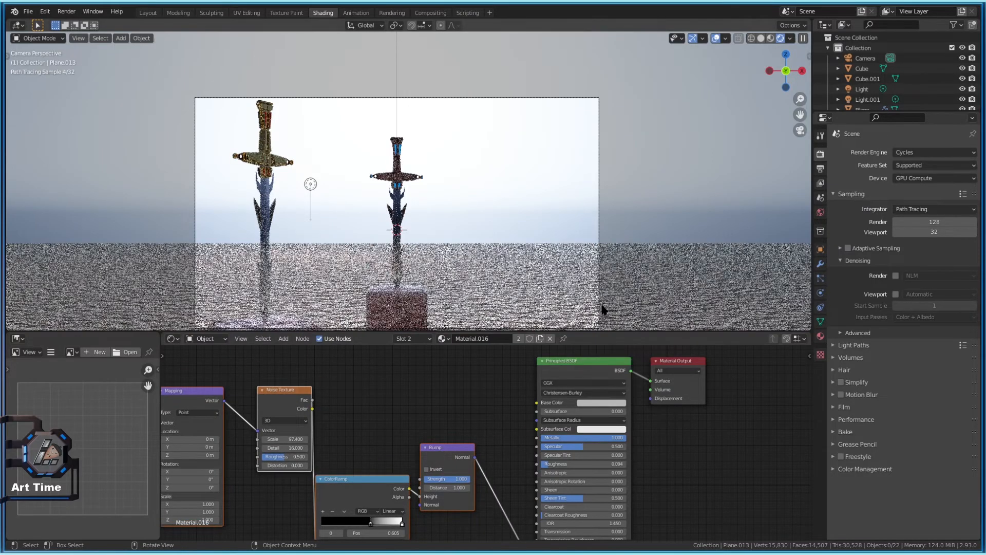
pyautogui.click(608, 406)
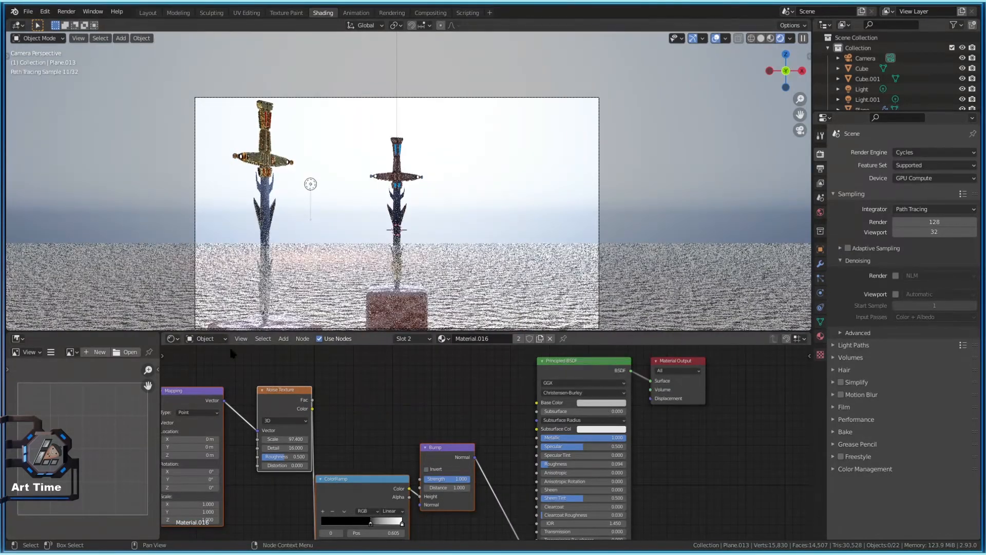
pyautogui.click(531, 280)
pyautogui.click(609, 406)
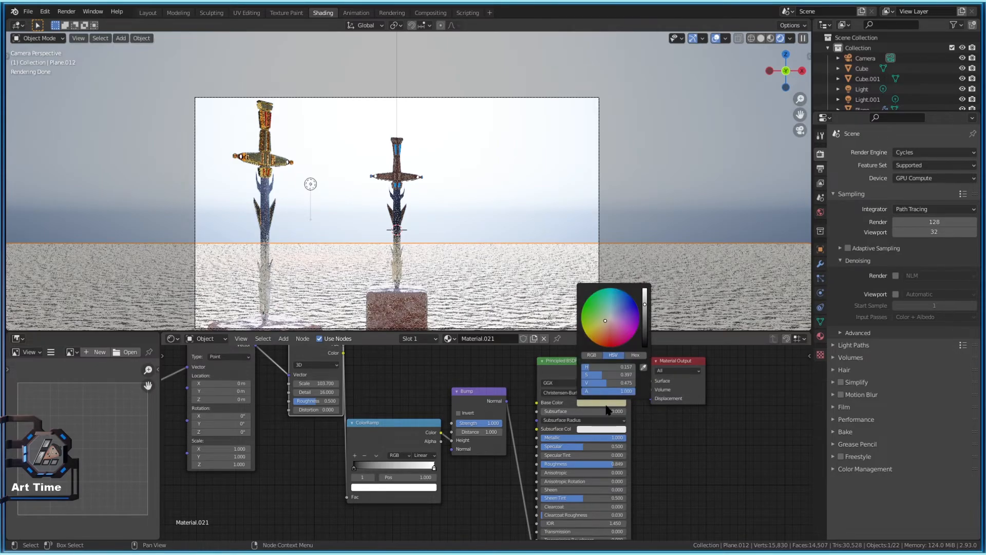
pyautogui.click(595, 324)
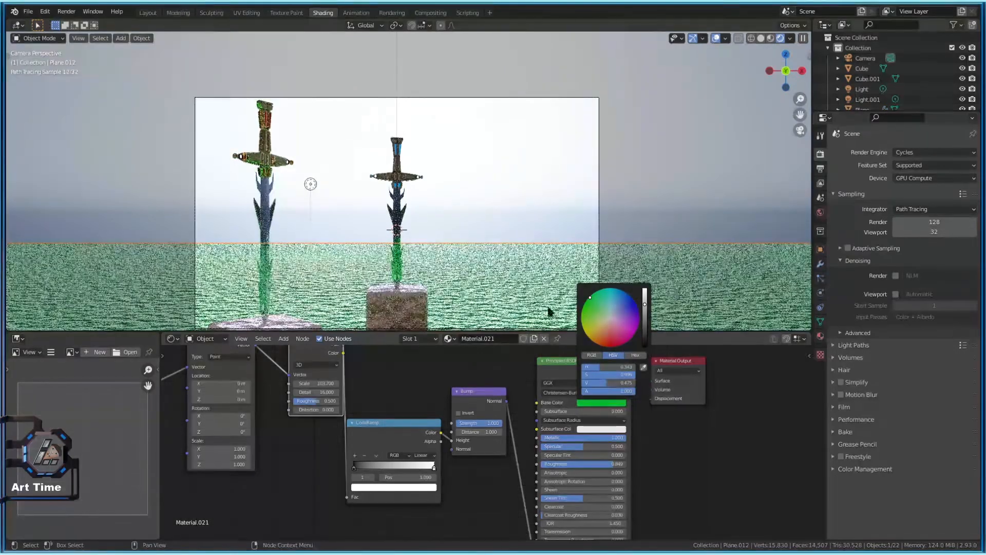
pyautogui.click(616, 403)
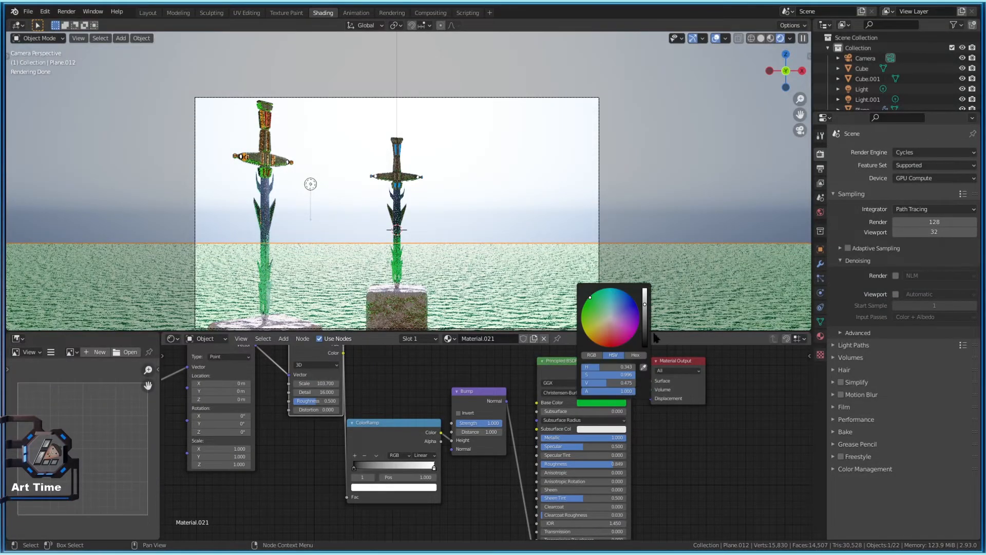
# Set the end stop of the ground material's ColorRamp to light green and inspect the scene from another angle
pyautogui.click(424, 487)
pyautogui.click(374, 388)
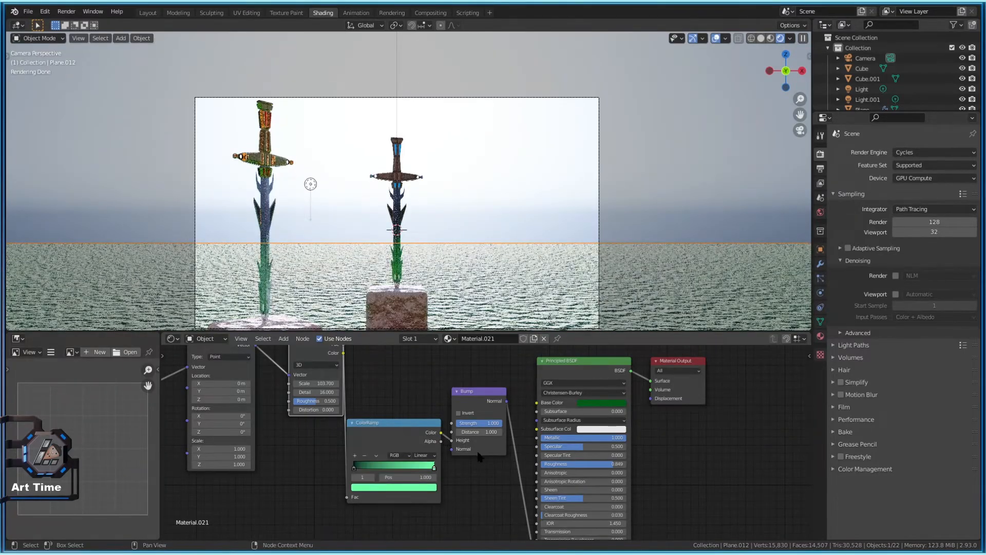
pyautogui.moveTo(489, 286); pyautogui.dragTo(475, 315, button='middle')
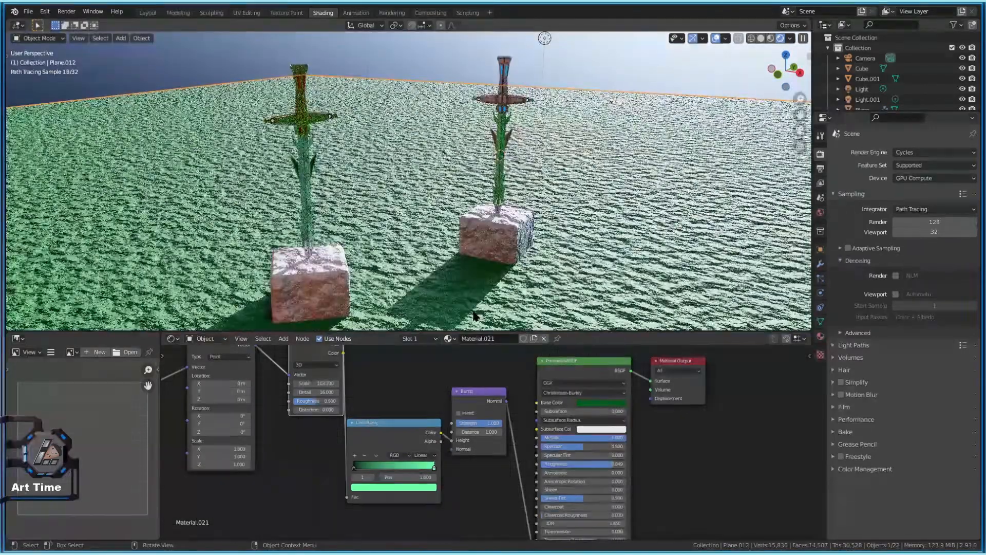
pyautogui.press('KP_0')
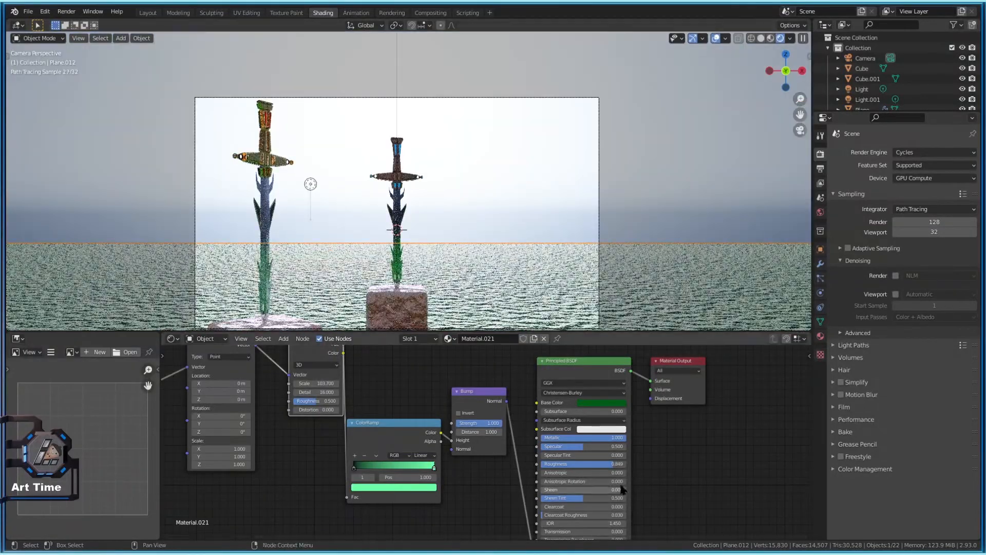
# Set the ground material's specular to 0.018, roughness to 1.000 and bump strength to 0.225, and extend the ground plane toward the horizon
pyautogui.moveTo(578, 447); pyautogui.dragTo(543, 447)
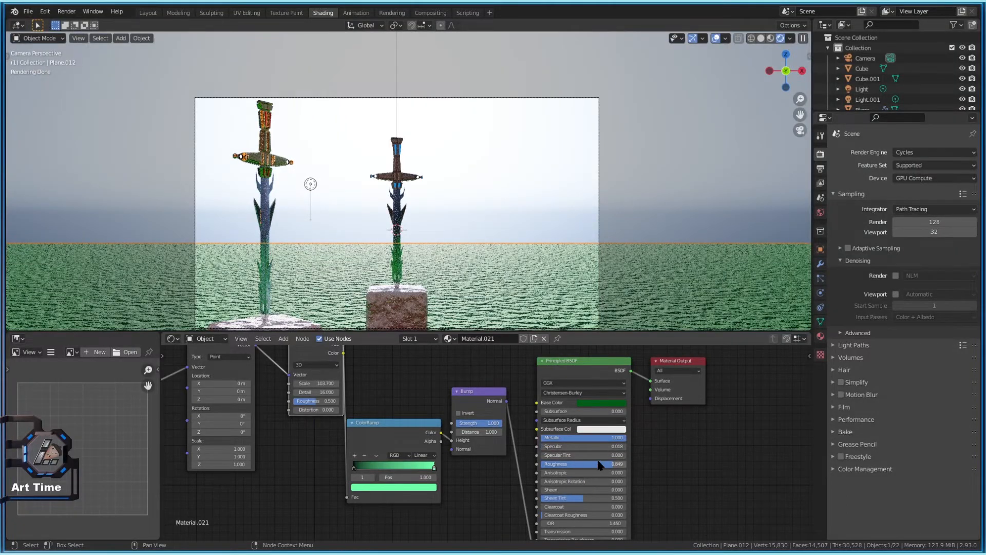
pyautogui.moveTo(599, 463); pyautogui.dragTo(622, 464)
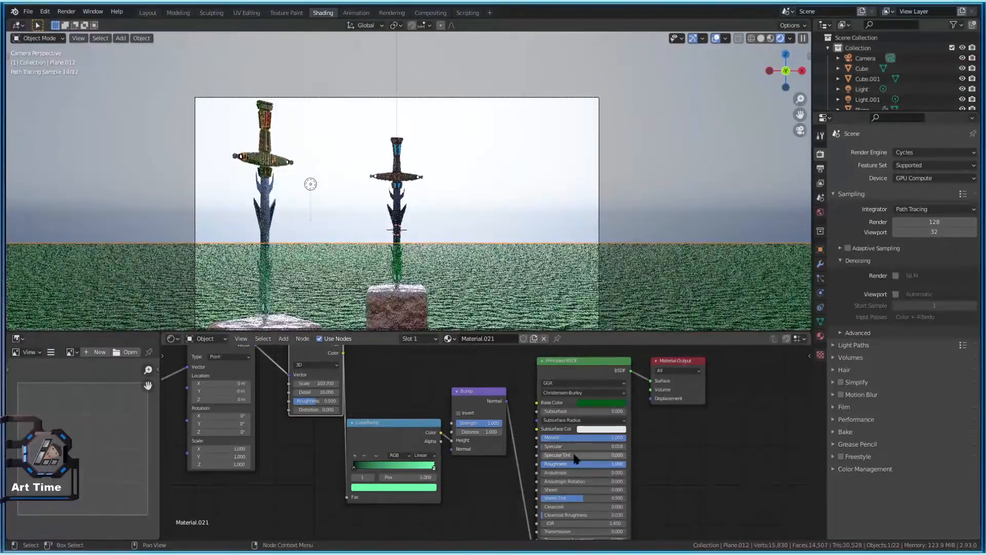
pyautogui.moveTo(488, 427); pyautogui.dragTo(452, 428)
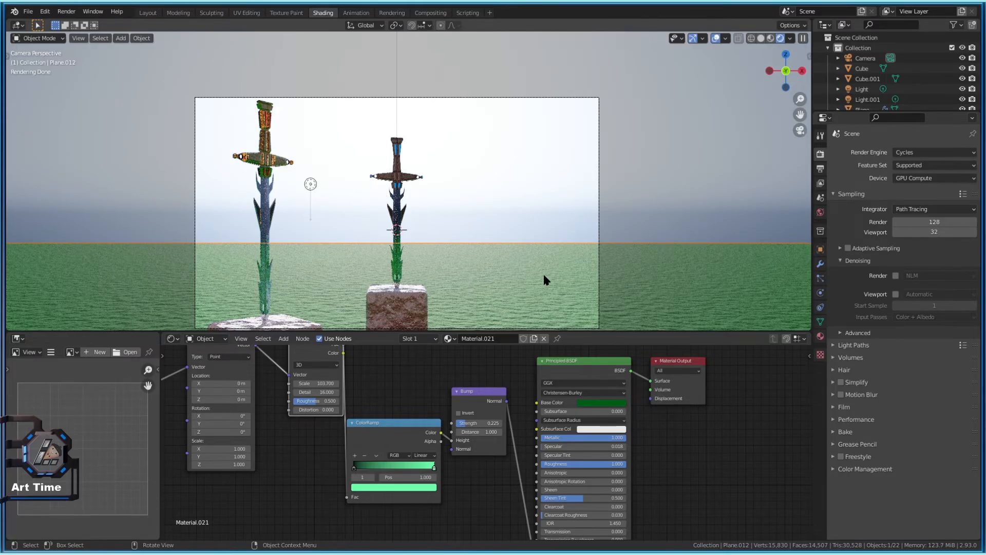
pyautogui.press('h')
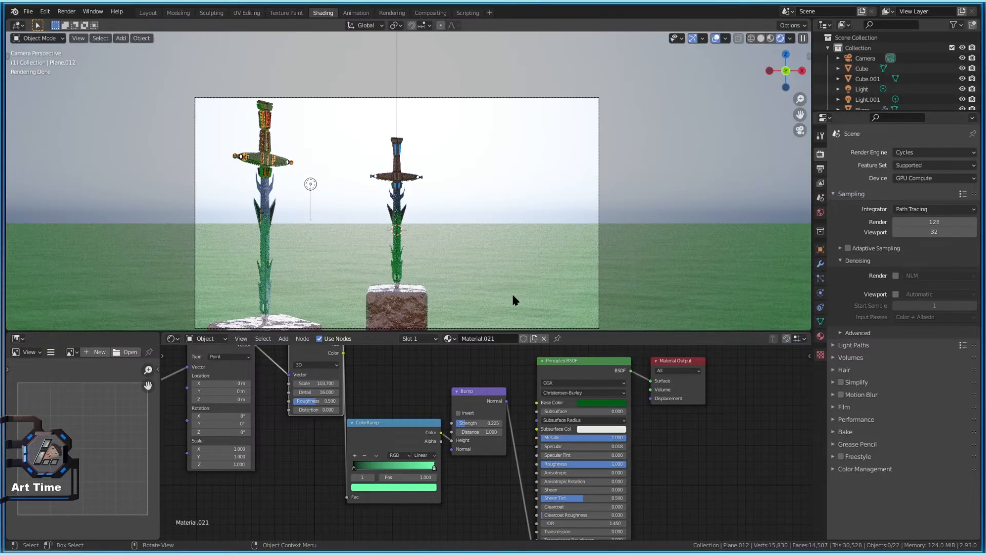
# Try brown and greyish green base colors on the ground's Material.021 and undo the changes
pyautogui.click(600, 402)
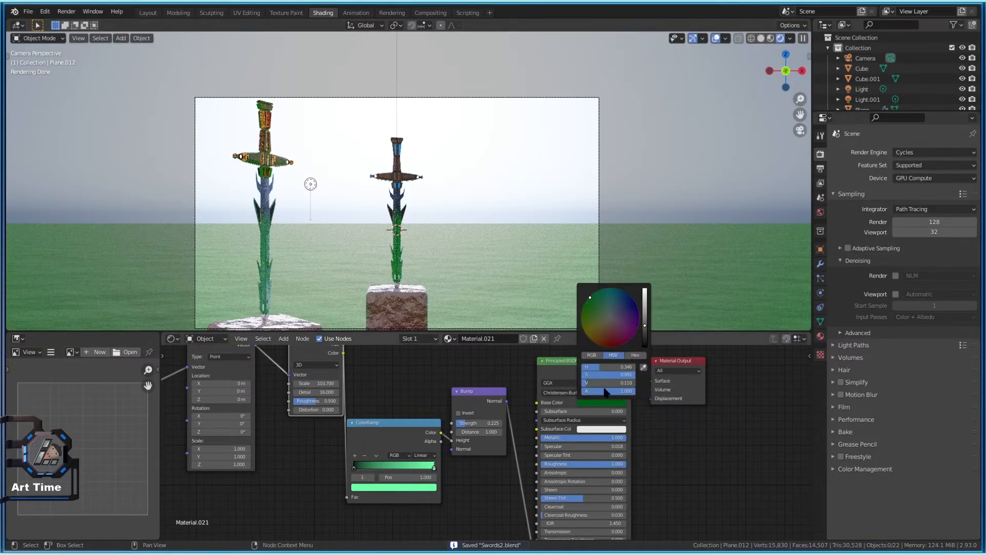
pyautogui.click(597, 330)
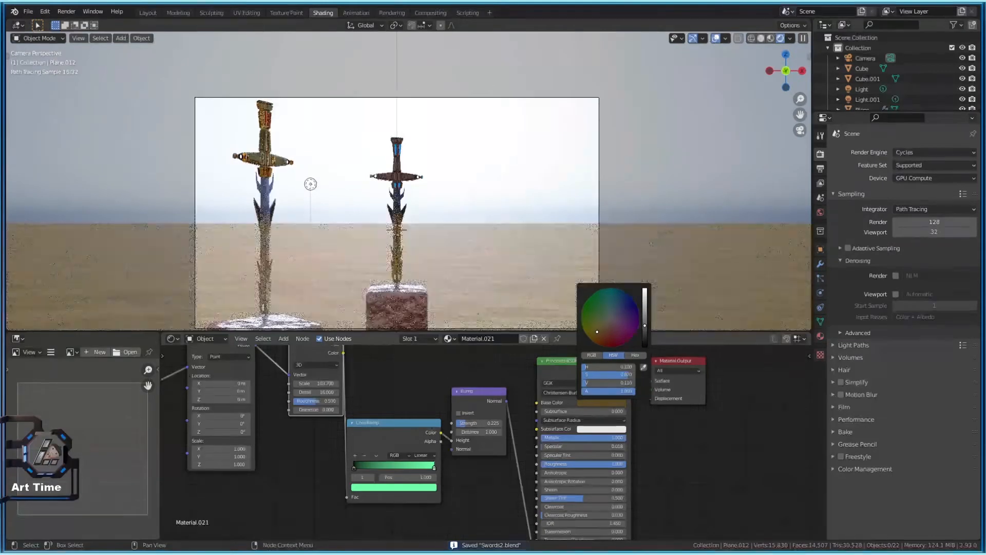
pyautogui.click(601, 315)
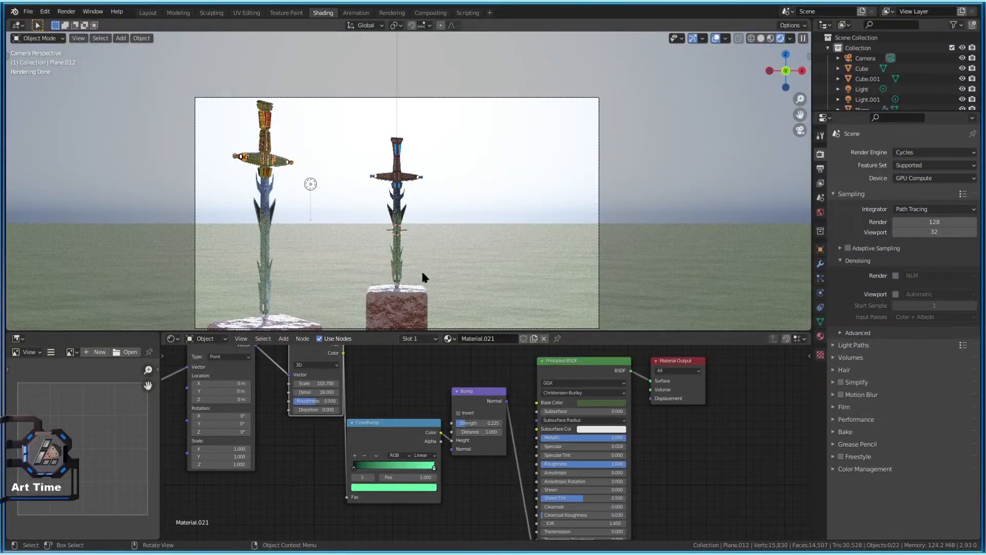
pyautogui.hotkey('ctrl', 'z')
pyautogui.hotkey('ctrl', 'z')
# Darken the base color of the ground's Material.021 to a neutral near-black and refresh the rendered viewport
pyautogui.click(601, 402)
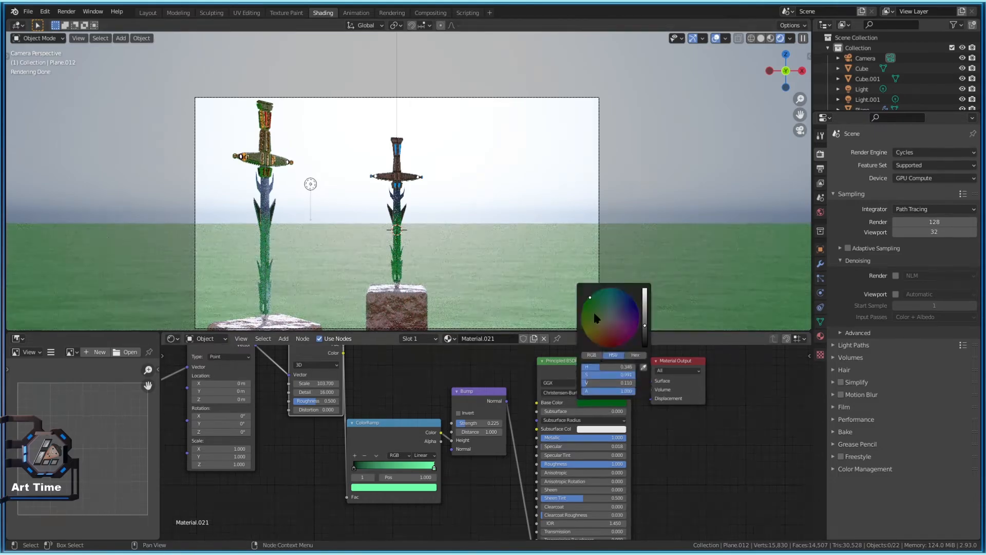
pyautogui.click(643, 333)
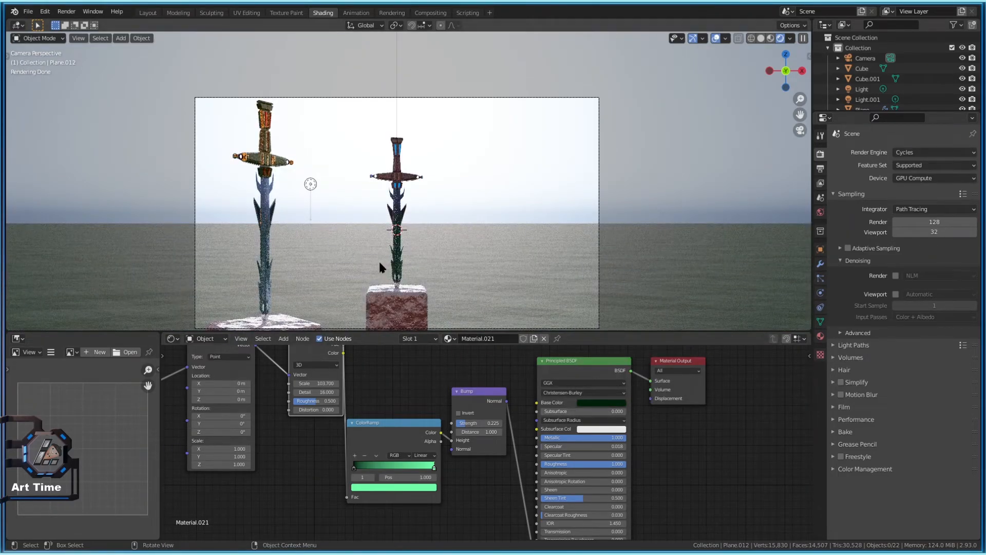
pyautogui.click(601, 403)
pyautogui.click(606, 317)
pyautogui.click(770, 38)
pyautogui.click(793, 38)
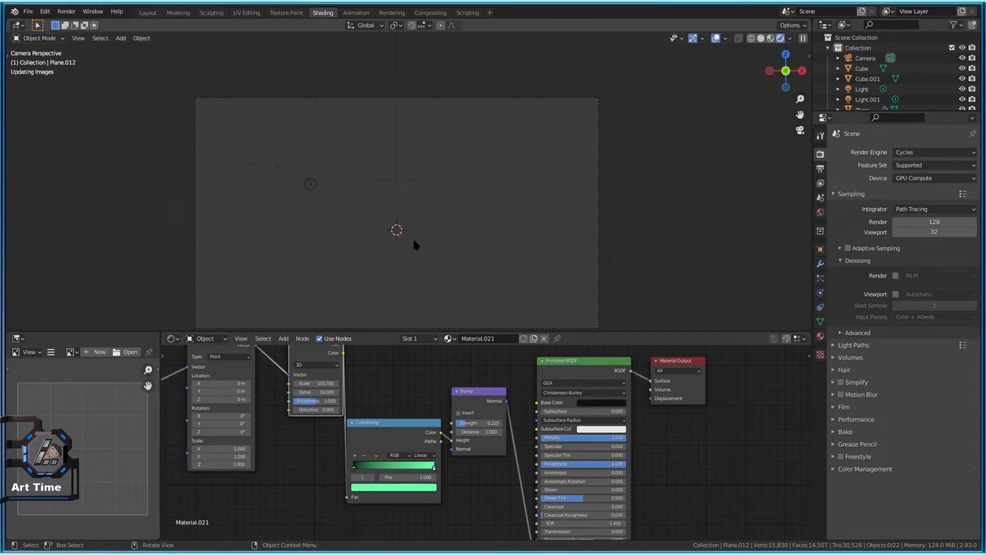
# Change the end stop of the ground material's ColorRamp to near-white
pyautogui.scroll(-3, 414, 236)
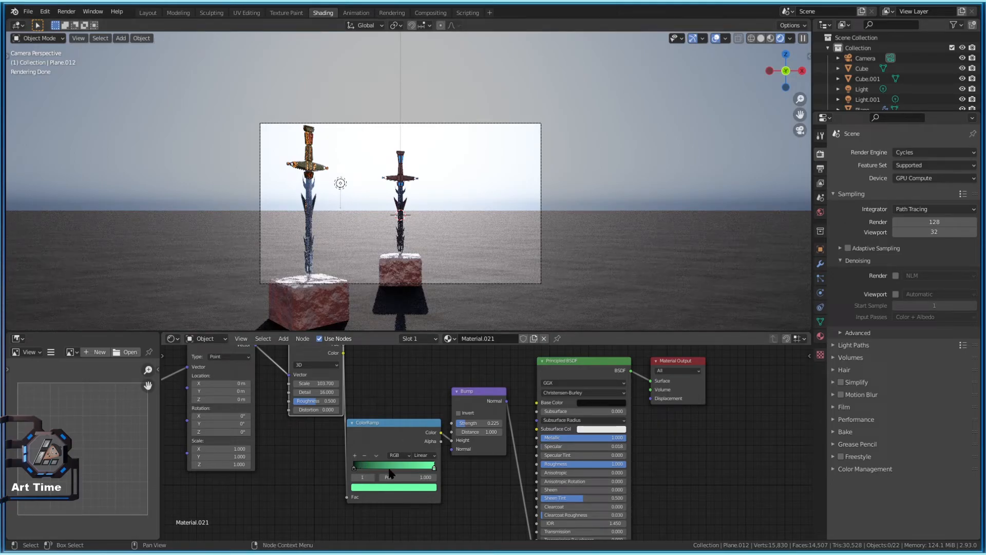
pyautogui.click(394, 487)
pyautogui.click(386, 406)
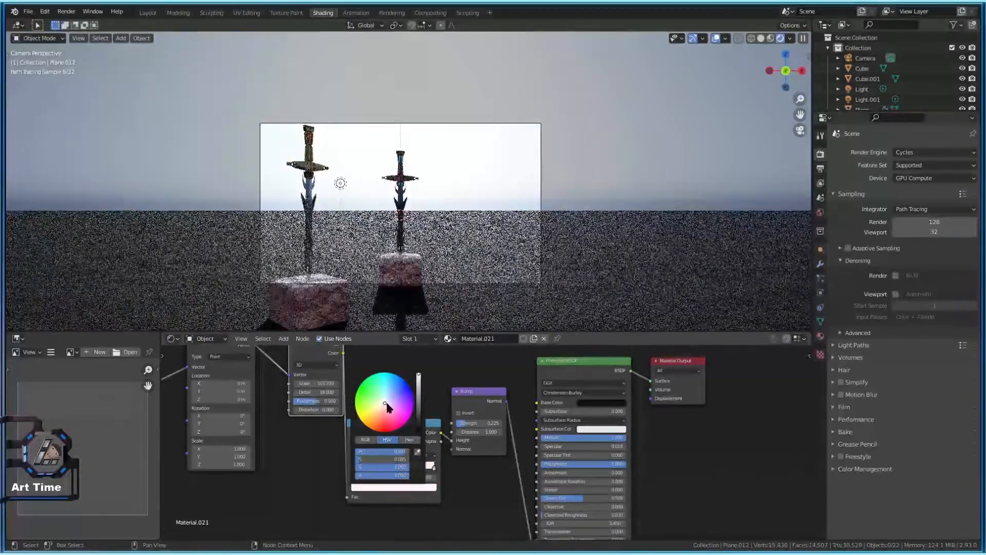
pyautogui.scroll(2, 471, 264)
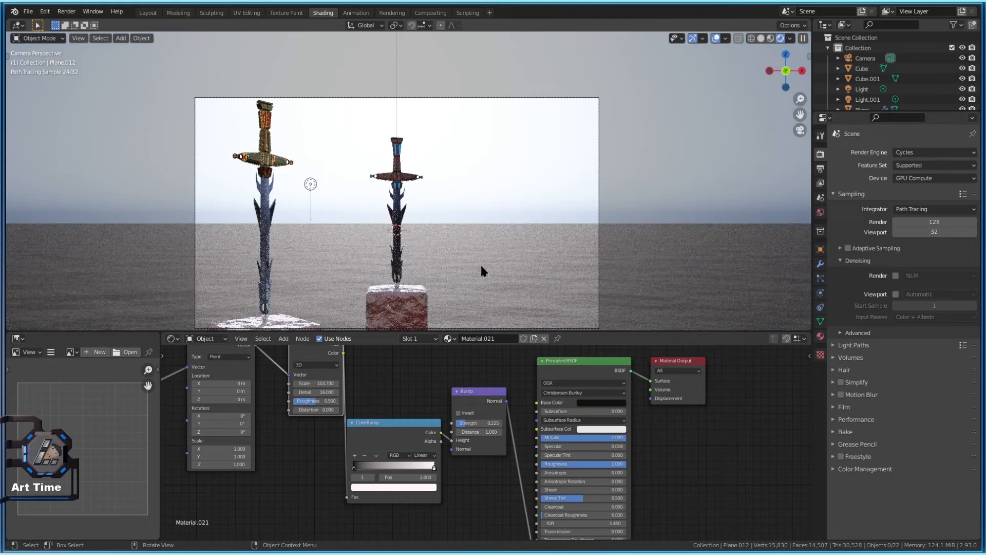
# Duplicate the plain sword's stone pedestal and move the copy back along the Y axis, working in material preview
pyautogui.click(431, 297)
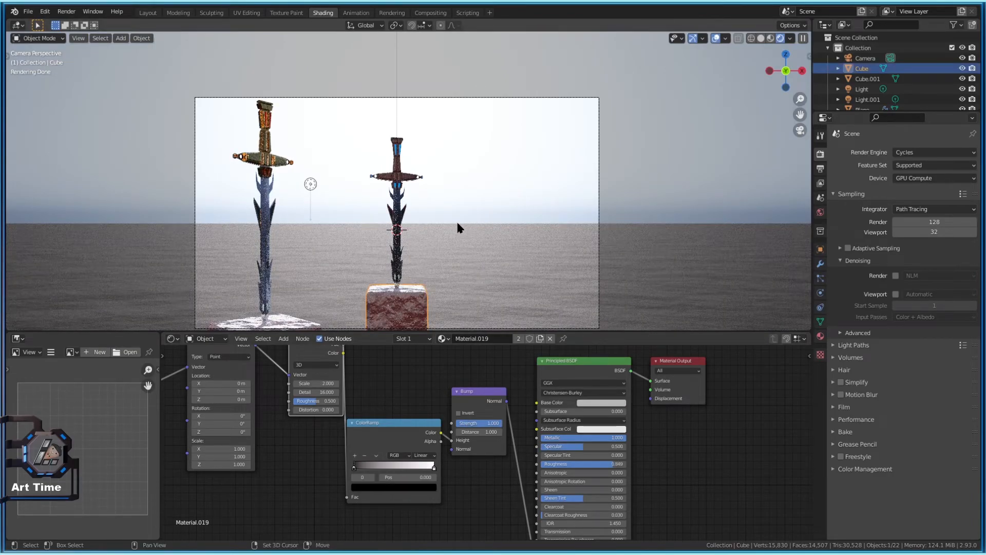
pyautogui.hotkey('shift', 'd')
pyautogui.press('y')
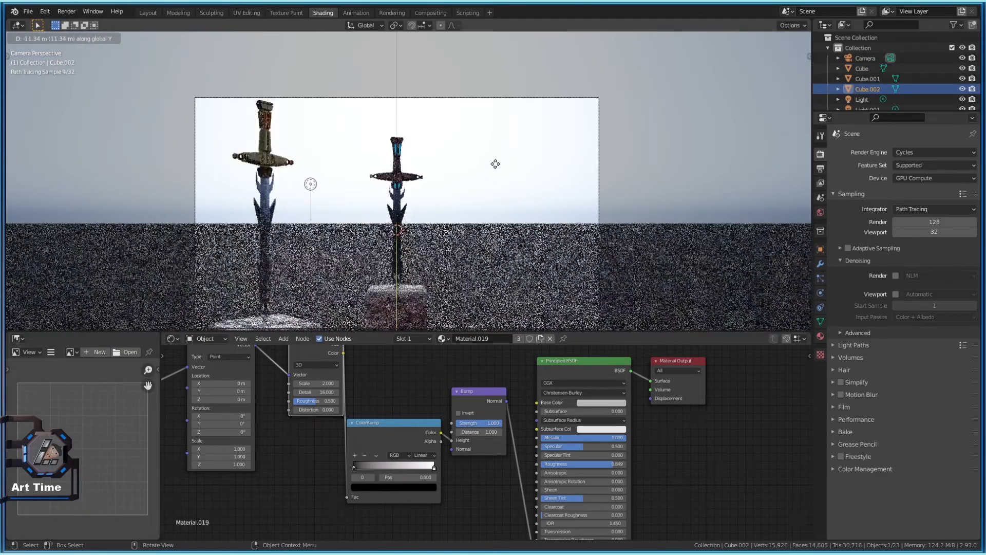
pyautogui.rightClick(508, 44)
pyautogui.click(784, 38)
pyautogui.press('g')
pyautogui.press('y')
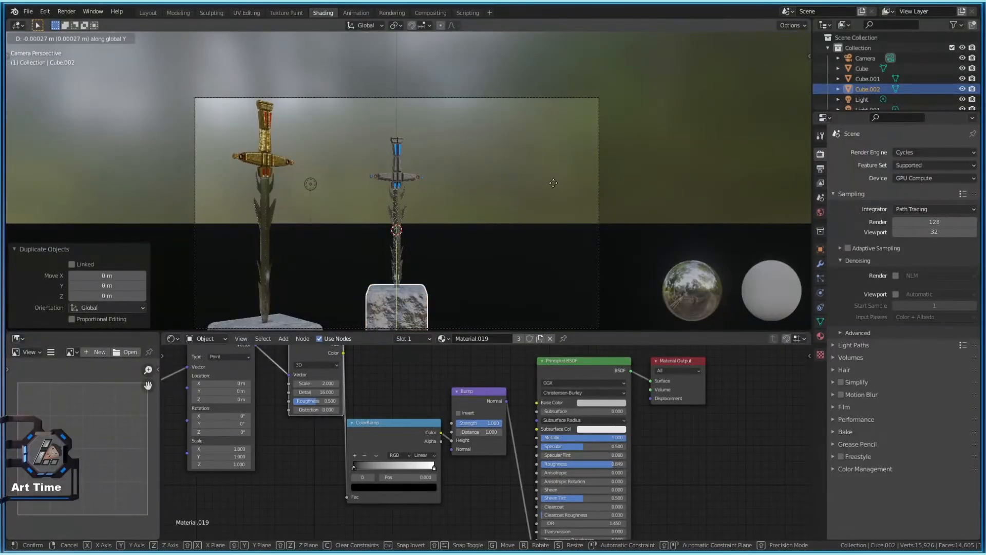
pyautogui.click(564, 251)
# Scale up the duplicated stone block and stretch it along the X axis into a wide backdrop behind the swords
pyautogui.press('s')
pyautogui.click(662, 41)
pyautogui.press('s')
pyautogui.press('x')
pyautogui.click(375, 123)
# Select the wide stone block and turn its shared Material.019 into a single-user copy
pyautogui.click(547, 222)
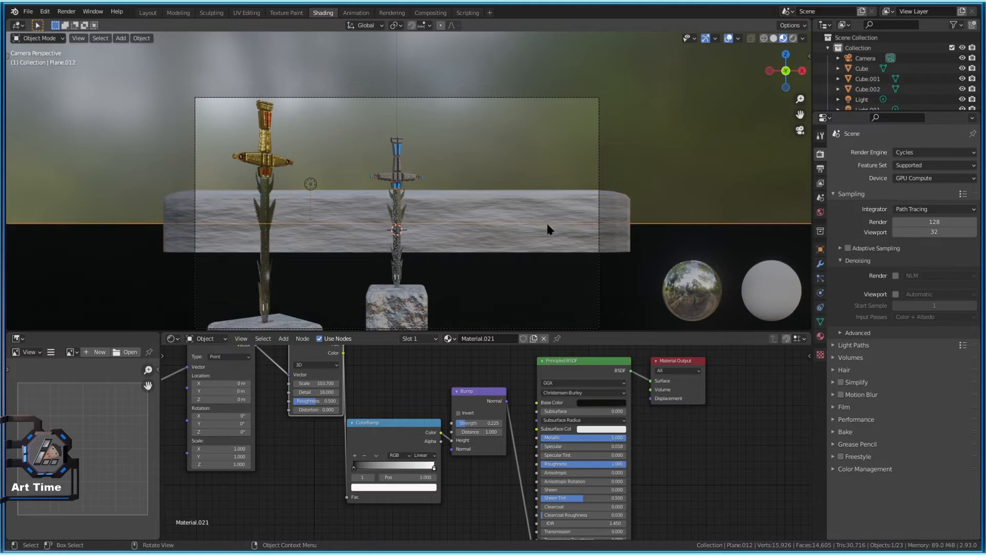
pyautogui.click(519, 214)
pyautogui.click(821, 336)
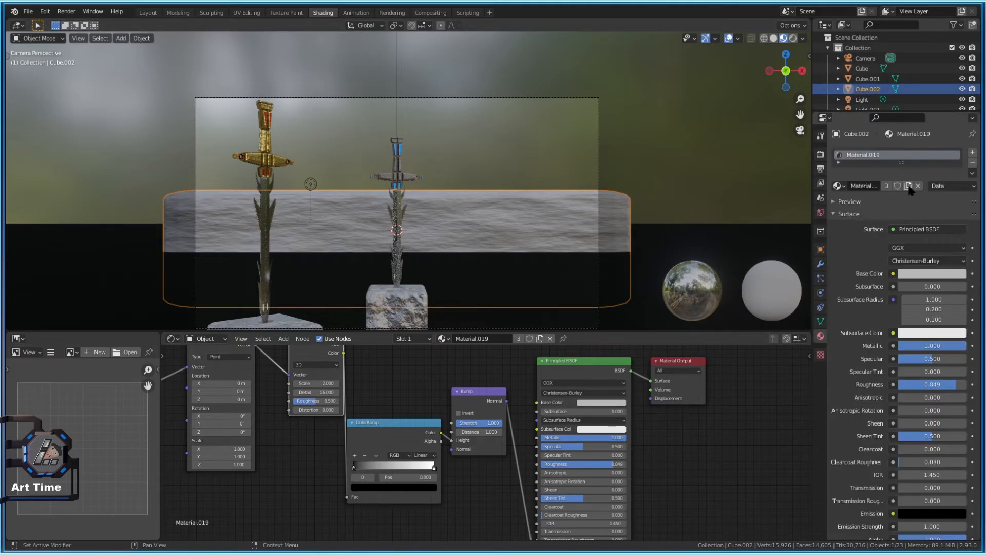
# Add a Simple Deform modifier to the wide stone block
pyautogui.click(821, 264)
pyautogui.click(895, 152)
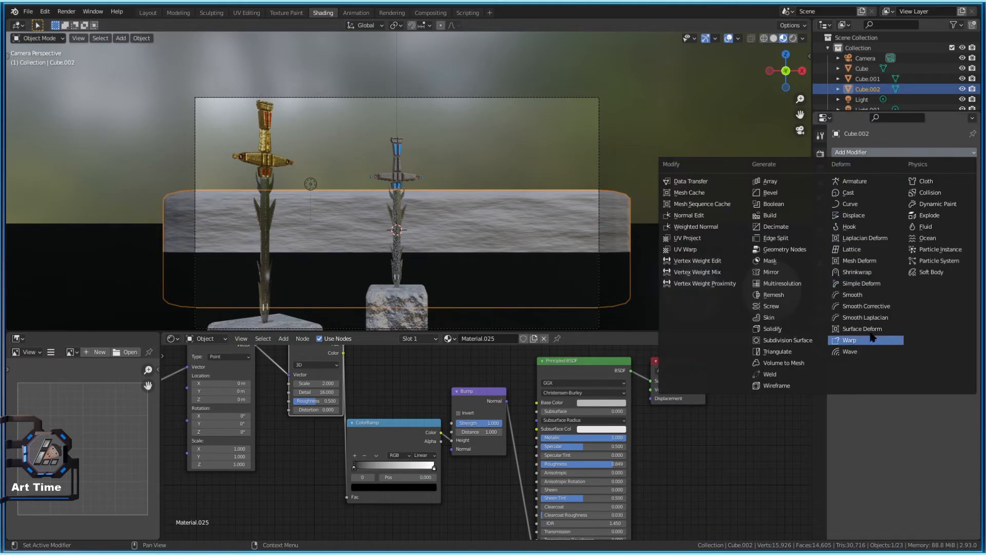
pyautogui.click(857, 284)
# Subdivide all faces of the wide stone block's mesh
pyautogui.press('Tab')
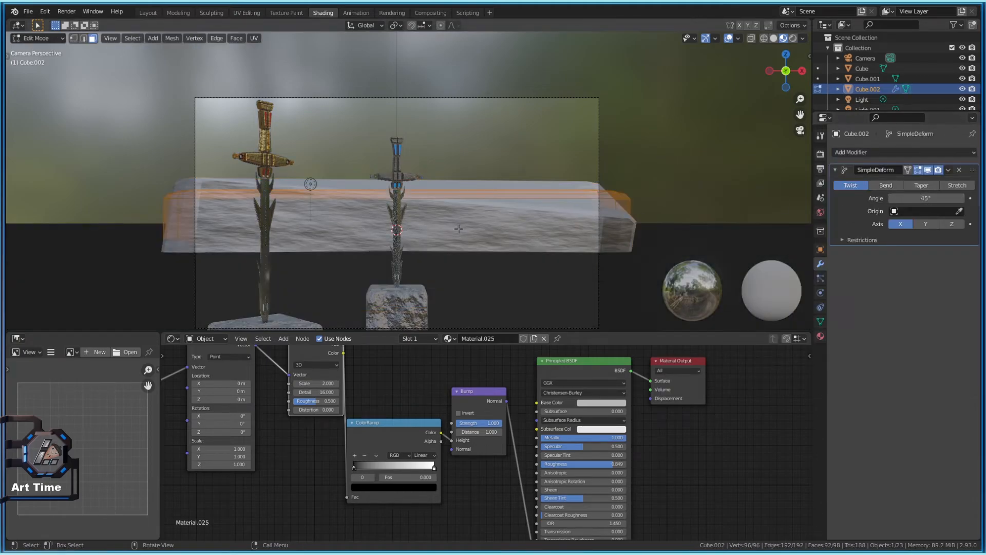
pyautogui.press('a')
pyautogui.rightClick(577, 218)
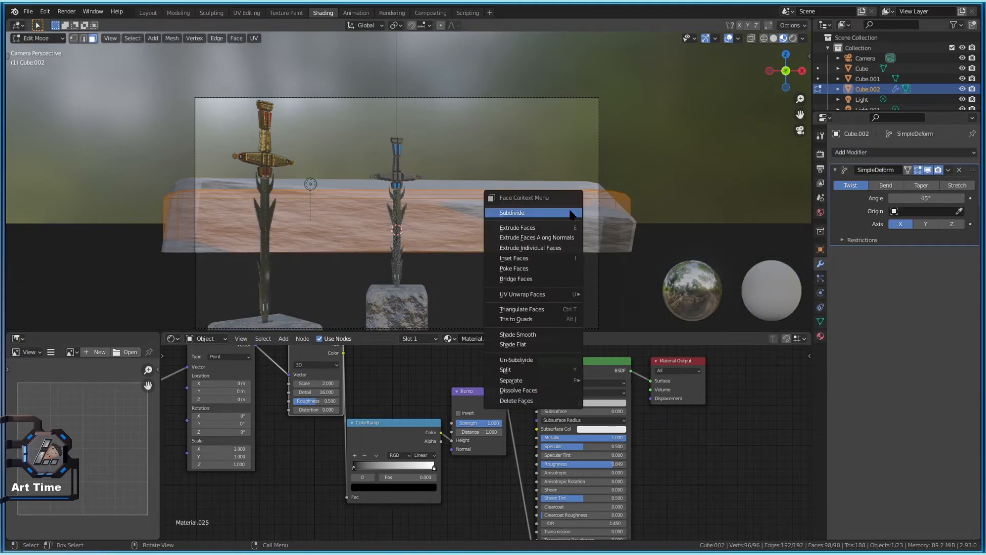
pyautogui.click(539, 211)
pyautogui.press('Tab')
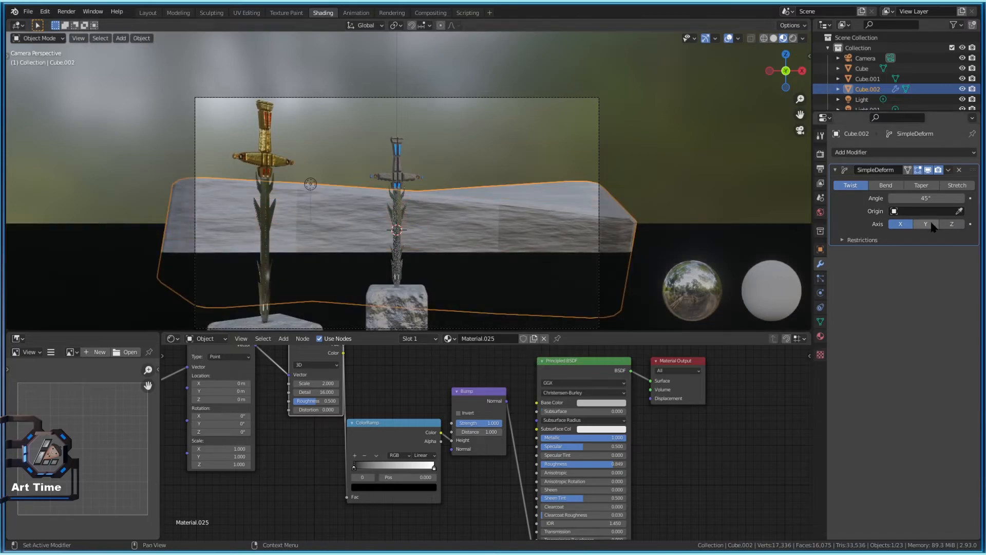
# Try the Bend and Taper modes of the block's Simple Deform modifier, and switch it to Stretch
pyautogui.click(885, 186)
pyautogui.click(921, 186)
pyautogui.click(957, 185)
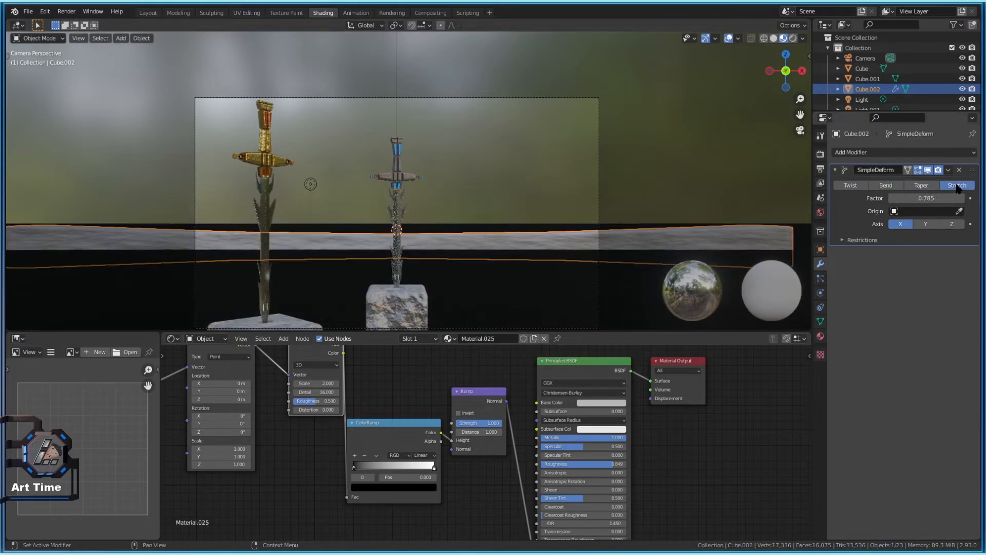
# Remove the Simple Deform modifier from the wide stone block and delete the block
pyautogui.click(959, 170)
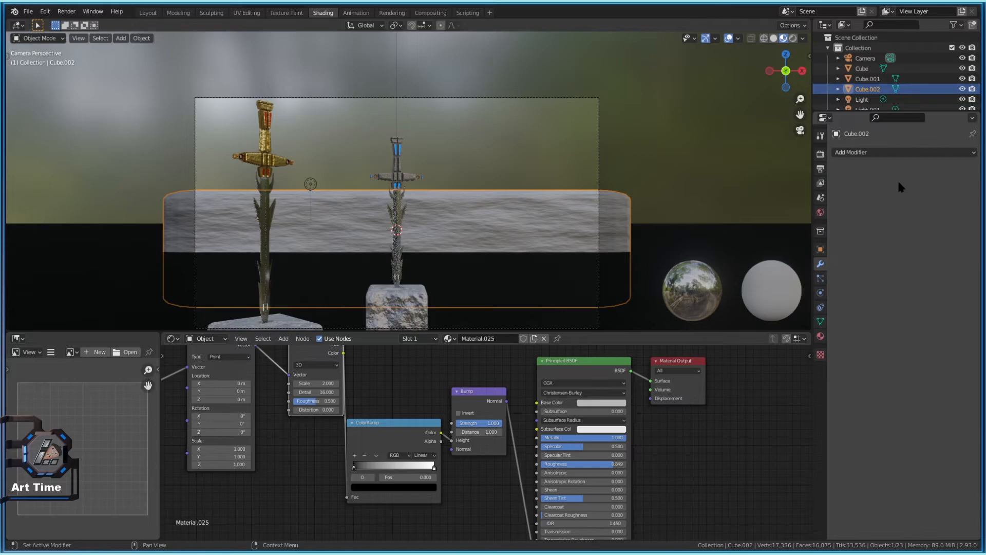
pyautogui.click(534, 226)
pyautogui.press('x')
pyautogui.click(524, 220)
# Bring back the deleted wide stone block and delete it again
pyautogui.hotkey('shift', 'a')
pyautogui.moveTo(518, 199)
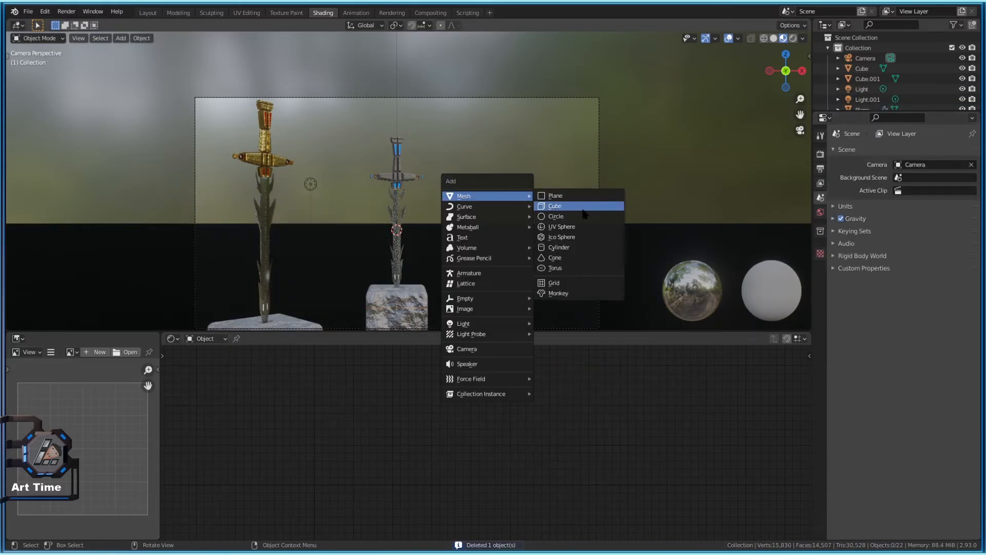
pyautogui.click(398, 318)
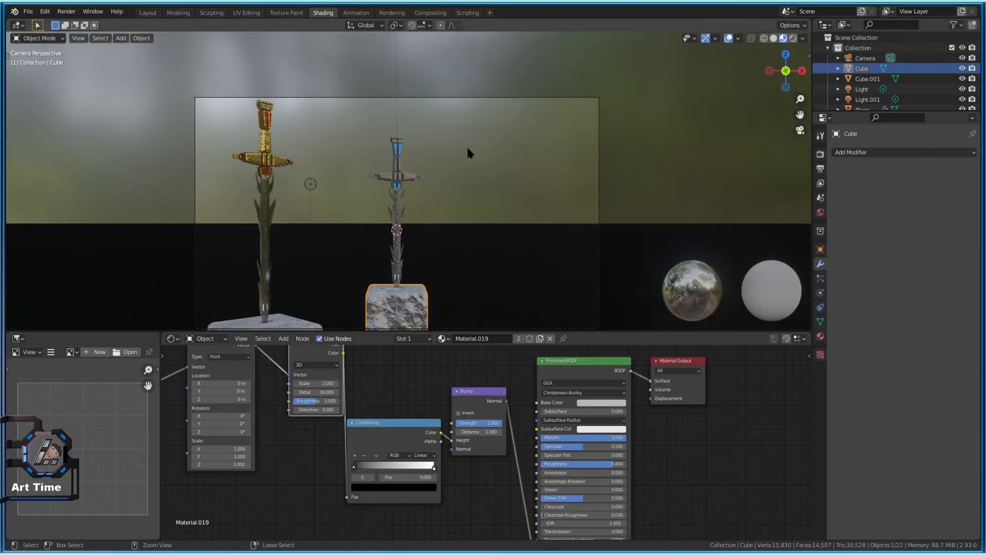
pyautogui.hotkey('ctrl', 'v')
pyautogui.click(542, 207)
pyautogui.press('x')
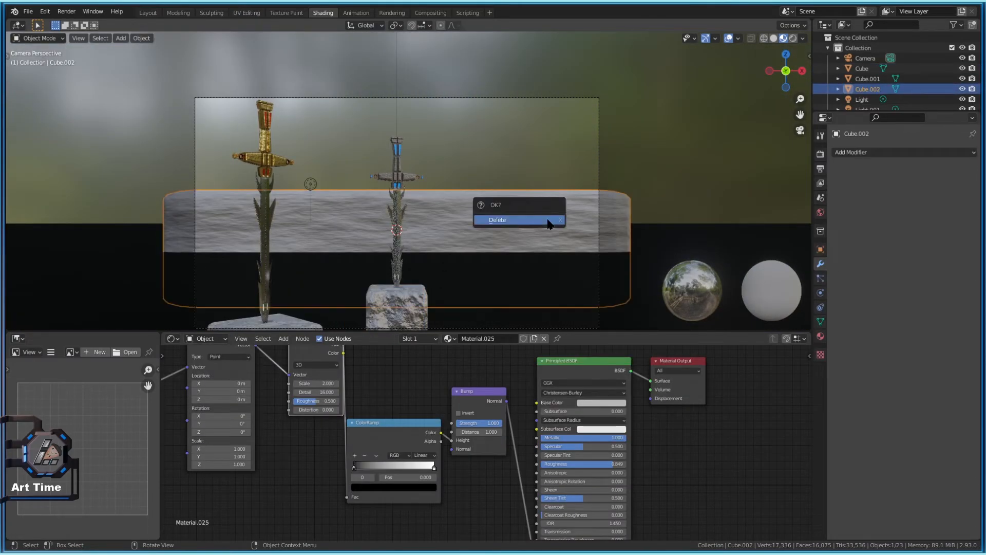
pyautogui.click(548, 219)
# Show the viewport in Rendered shading and select the gold-hilted sword
pyautogui.click(793, 39)
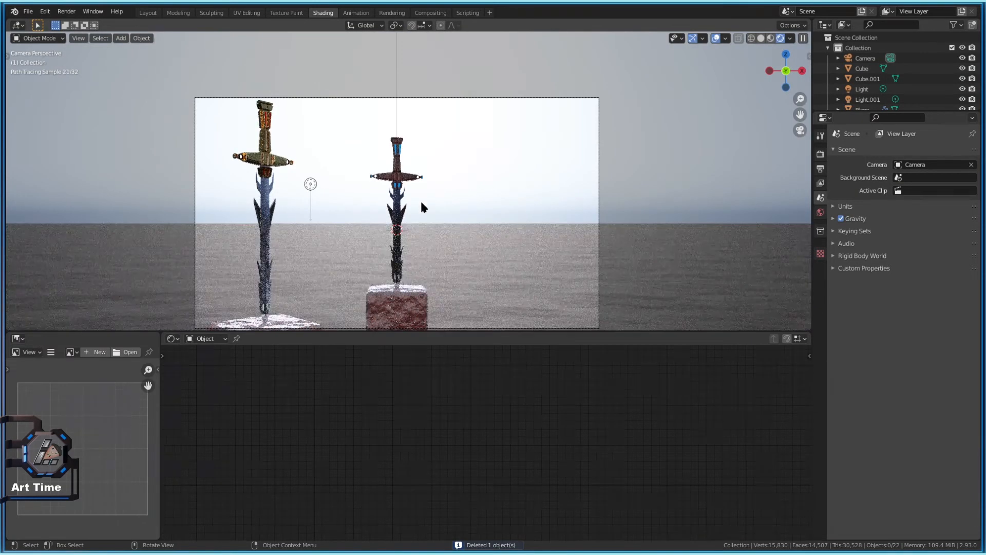
pyautogui.click(559, 236)
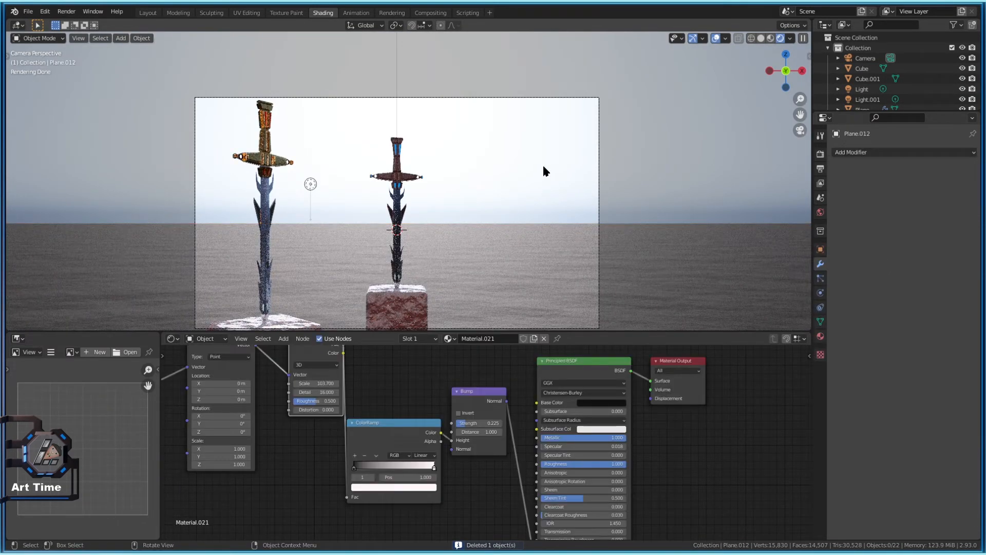
pyautogui.scroll(-2, 472, 280)
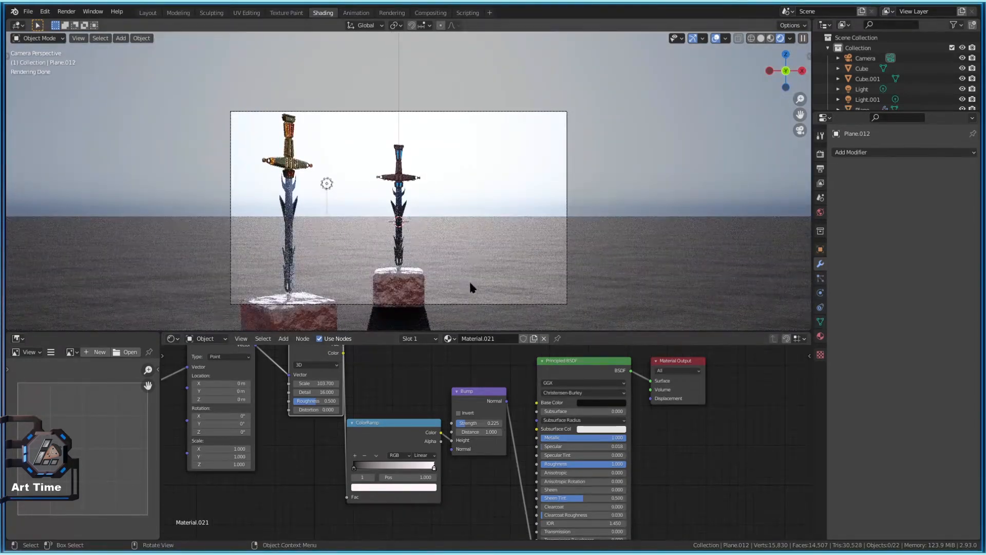
pyautogui.click(315, 321)
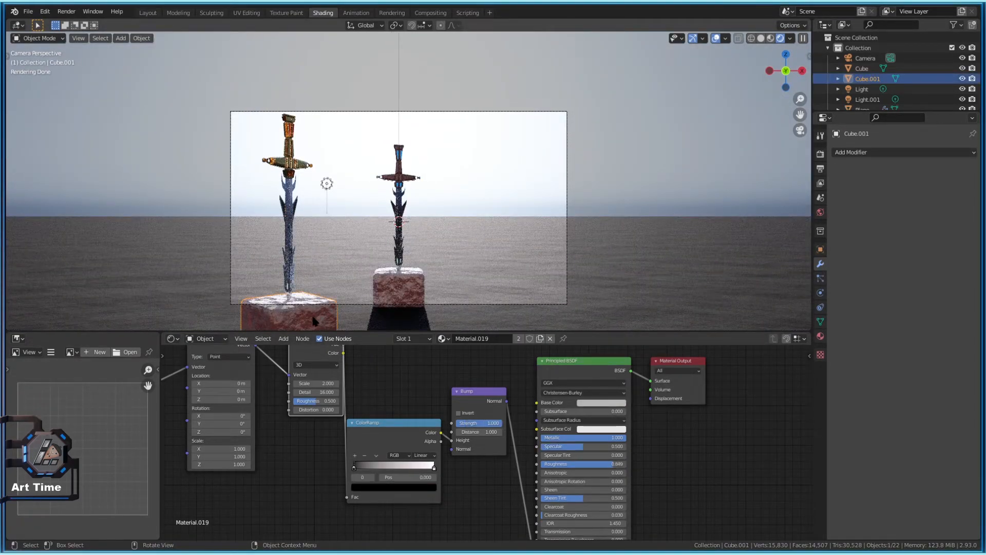
pyautogui.click(291, 195)
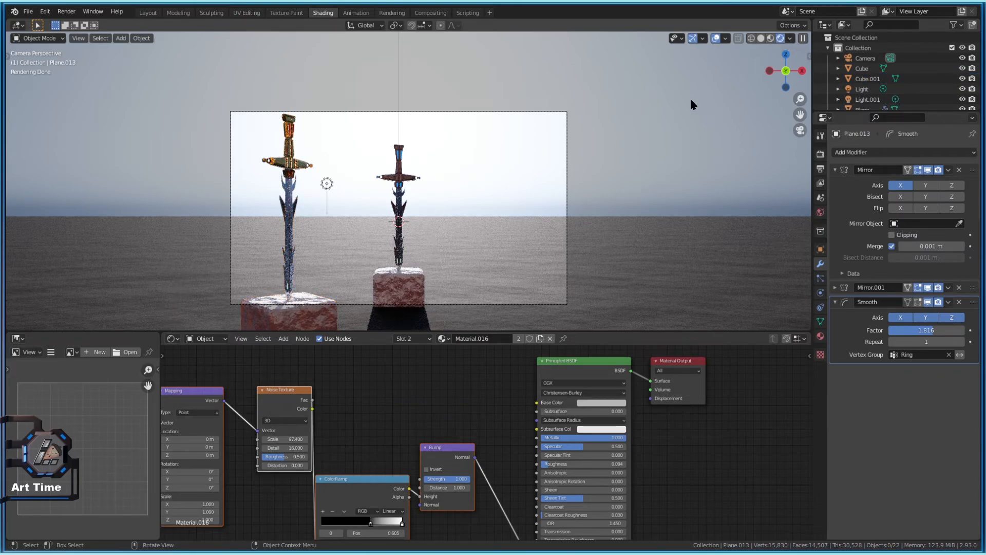
# Render the scene with Cycles, examine both swords in the result, and save the file
pyautogui.press('F12')
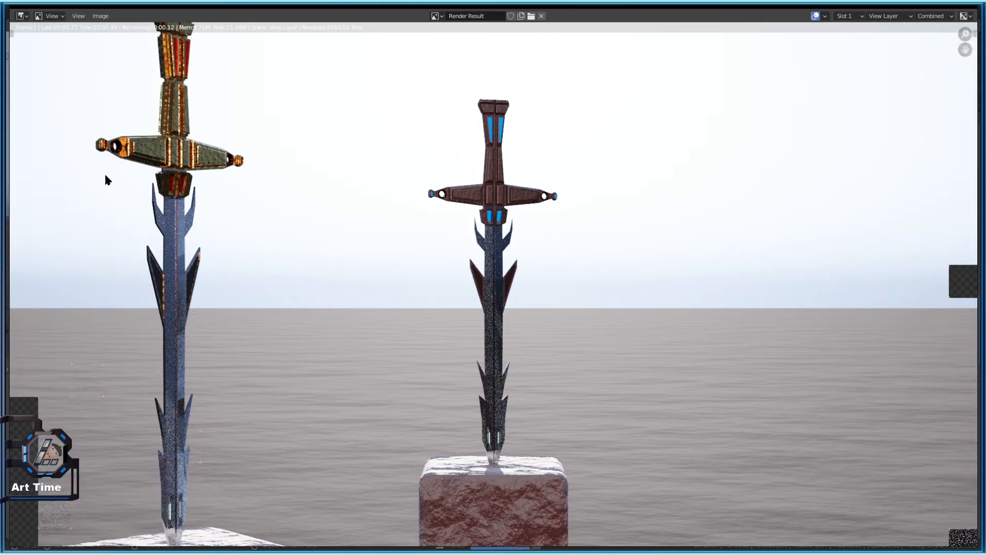
pyautogui.scroll(-1, 439, 404)
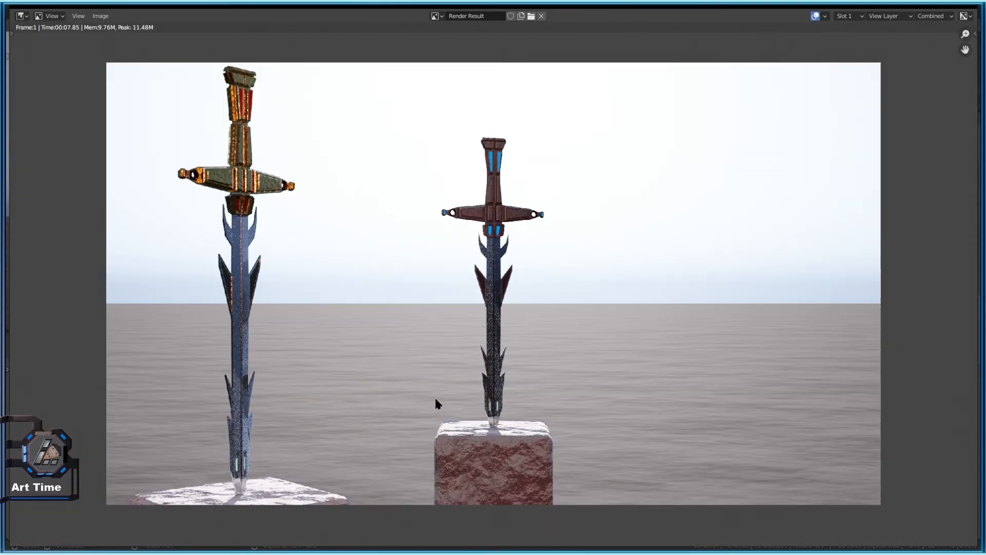
pyautogui.scroll(2, 290, 216)
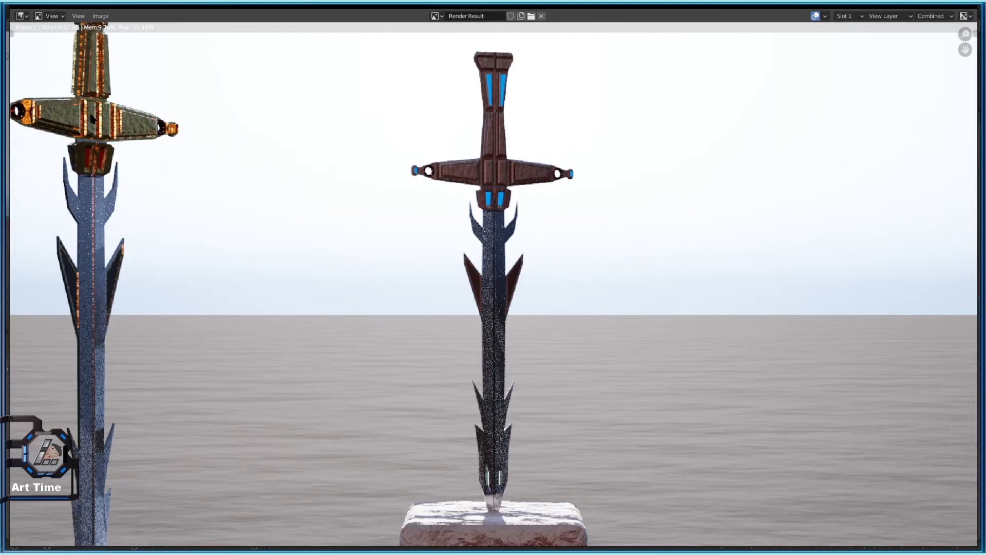
pyautogui.scroll(-2, 440, 384)
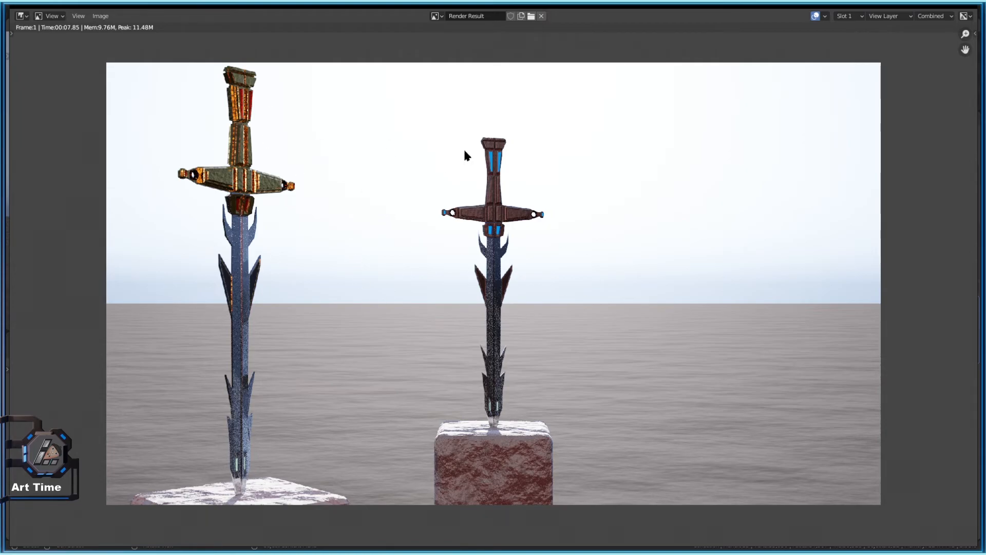
pyautogui.scroll(2, 414, 375)
pyautogui.scroll(-2, 378, 389)
pyautogui.press('Escape')
pyautogui.hotkey('ctrl', 's')
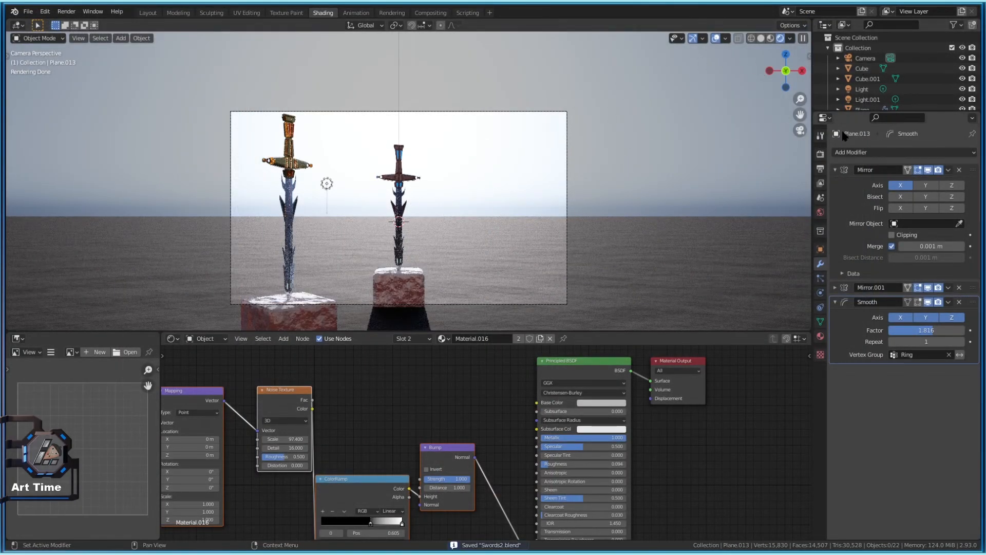
# Change the render engine to Eevee
pyautogui.click(820, 197)
pyautogui.click(820, 153)
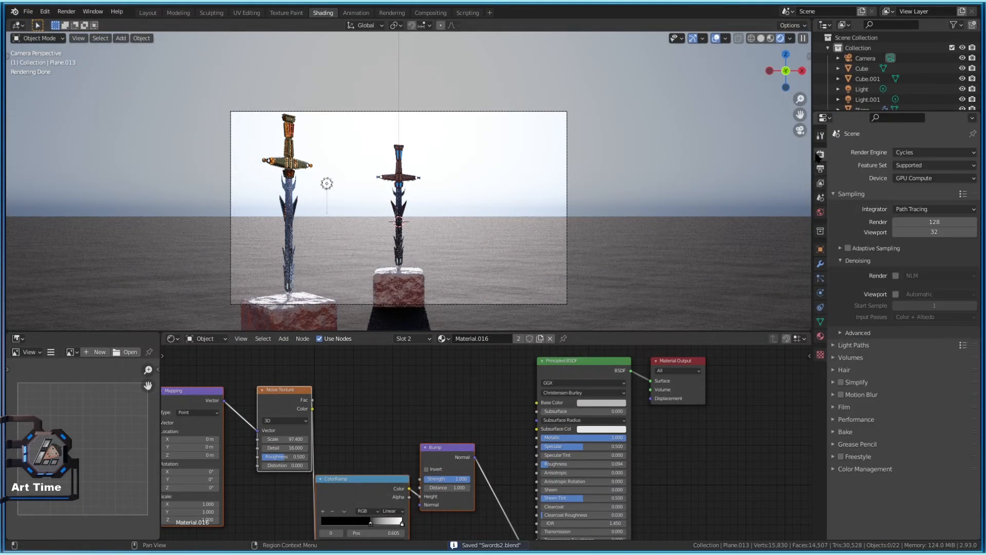
pyautogui.click(929, 153)
pyautogui.click(920, 166)
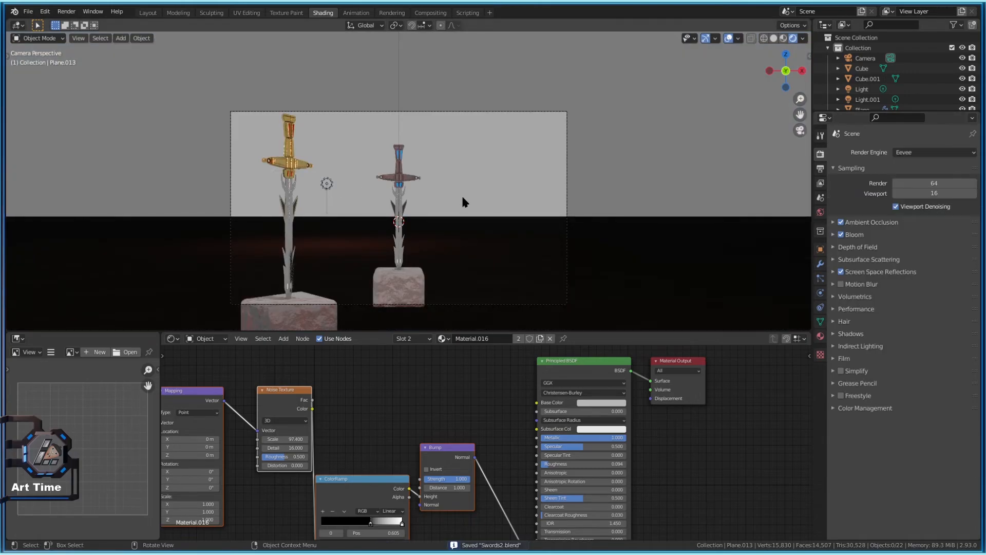
# In the World nodes, make the World Output fed by the 4.200-strength Background active and connect the neighbouring Volume Scatter to its Volume input
pyautogui.click(327, 185)
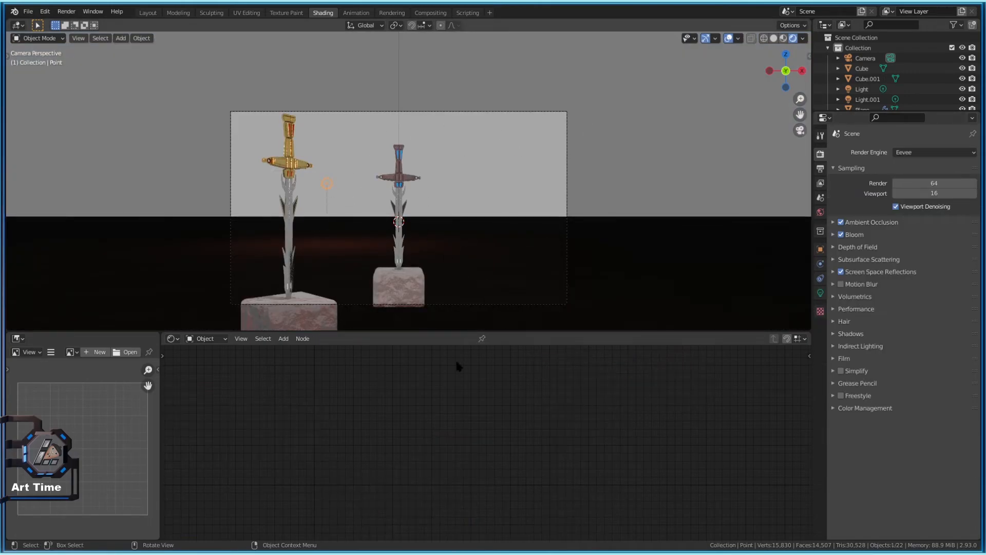
pyautogui.click(207, 339)
pyautogui.click(205, 361)
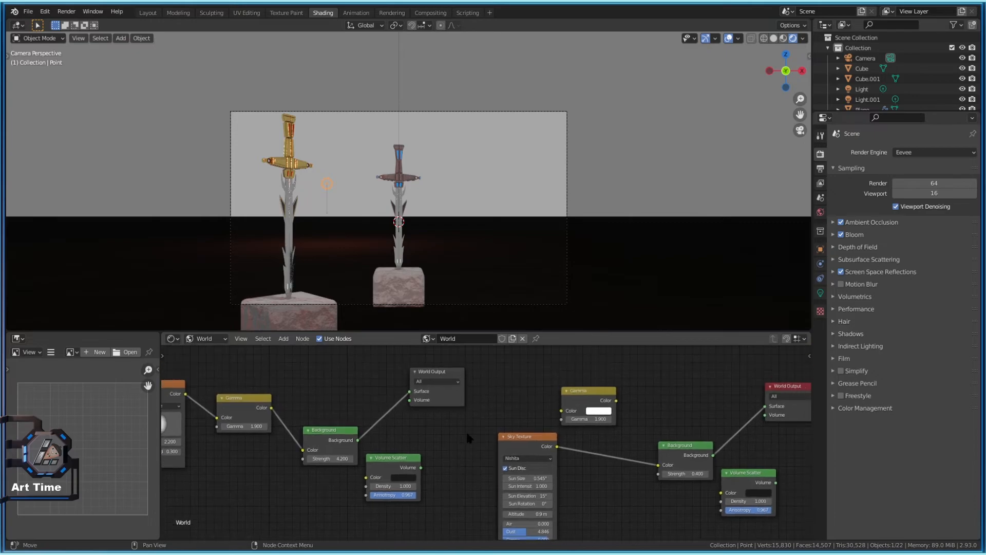
pyautogui.click(452, 382)
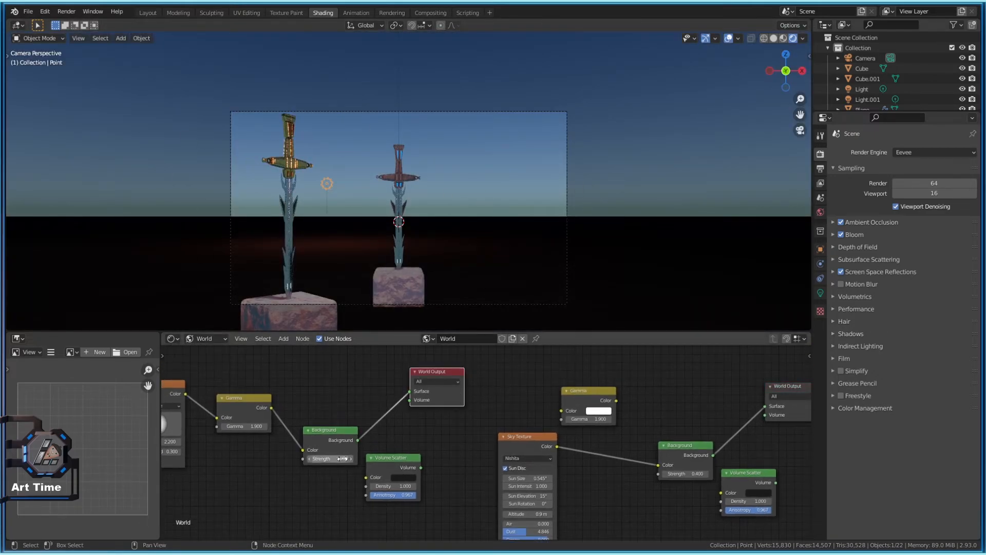
pyautogui.moveTo(420, 467); pyautogui.dragTo(410, 399)
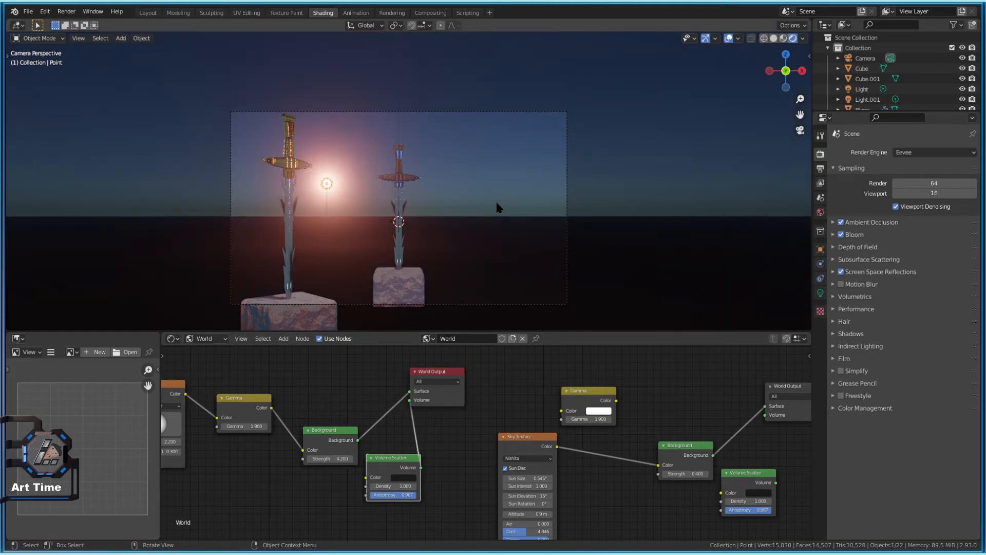
# Render the scene with Eevee and examine the point light's volumetric glow beside the swords
pyautogui.press('F12')
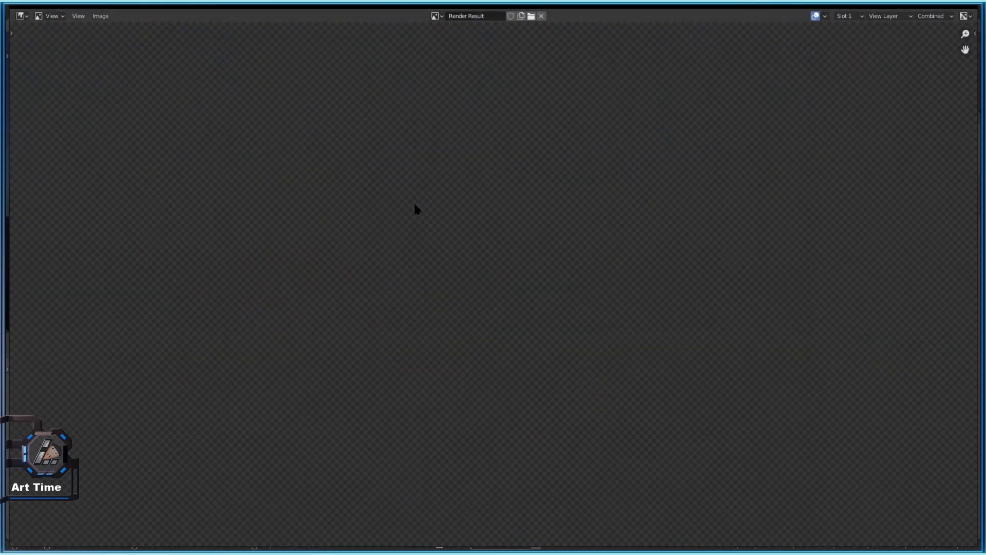
pyautogui.scroll(-4, 414, 202)
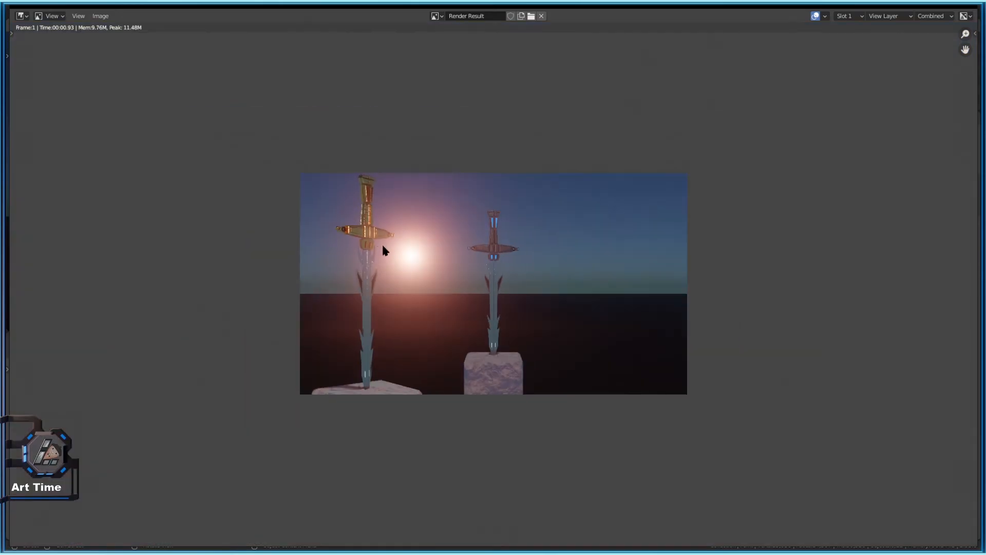
pyautogui.scroll(2, 424, 267)
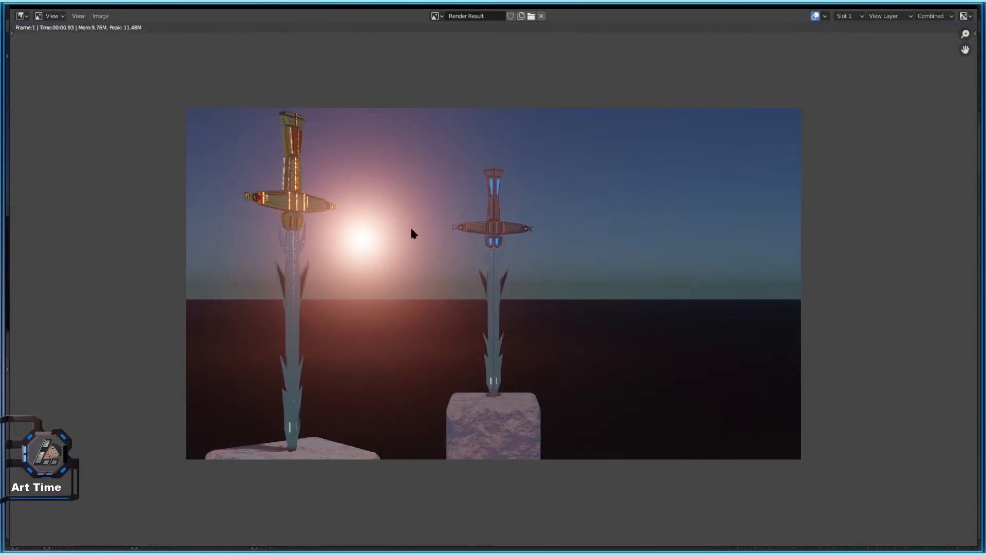
pyautogui.press('Escape')
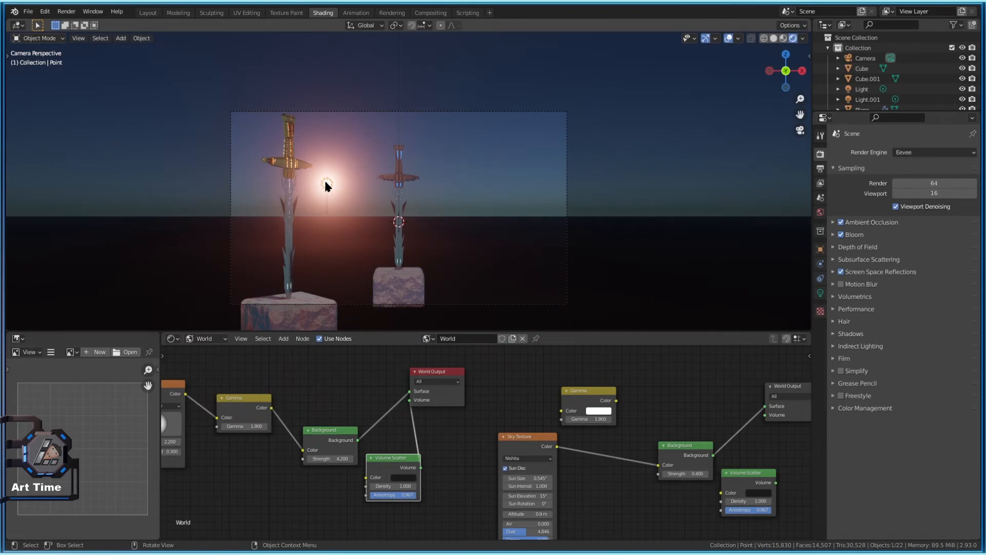
# Move the point light about 10 m along X, past the smaller sword, and lower it along Z close to the horizon
pyautogui.moveTo(327, 184); pyautogui.dragTo(528, 188)
pyautogui.press('g')
pyautogui.press('z')
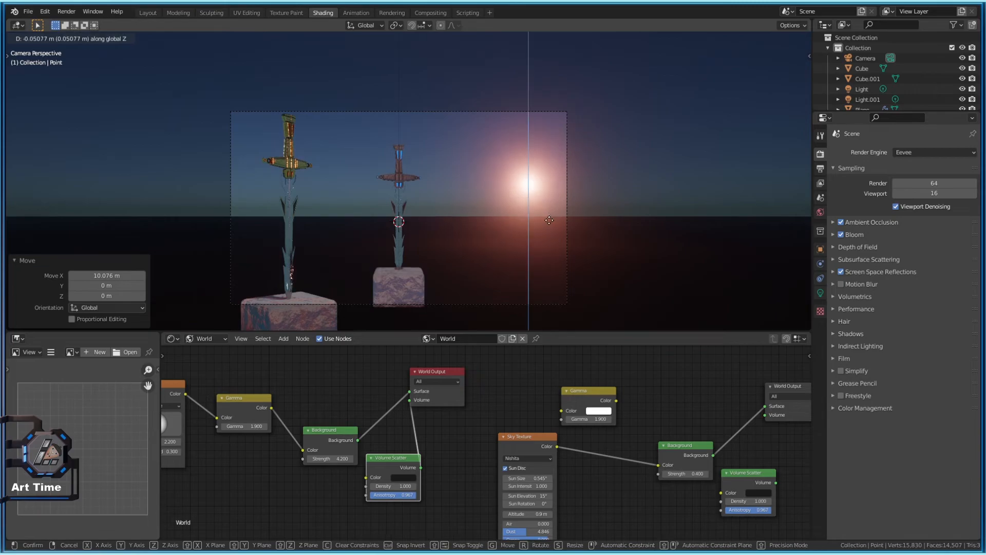
pyautogui.press('Return')
pyautogui.click(320, 235)
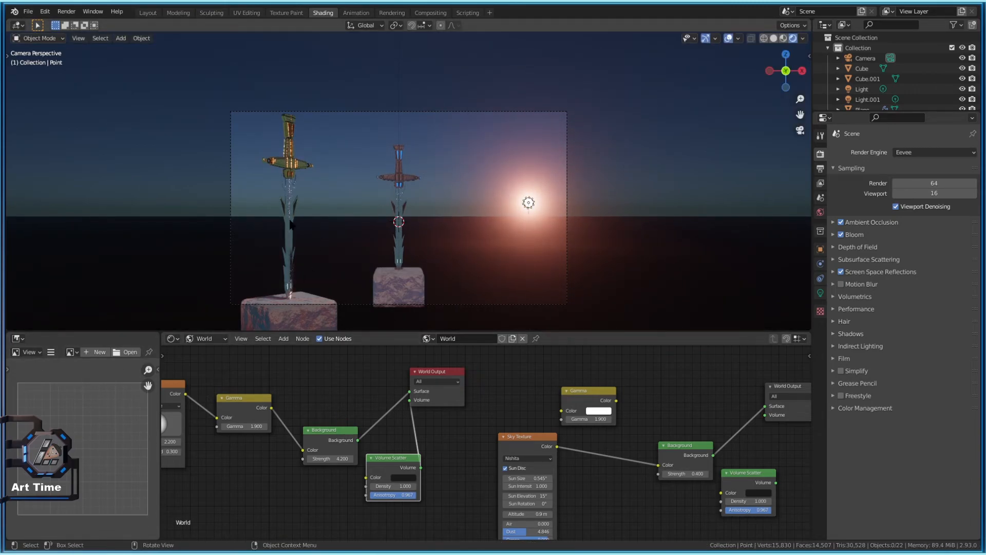
# Render the scene again and examine the composition with the point light near the horizon
pyautogui.press('F12')
pyautogui.scroll(-2, 503, 136)
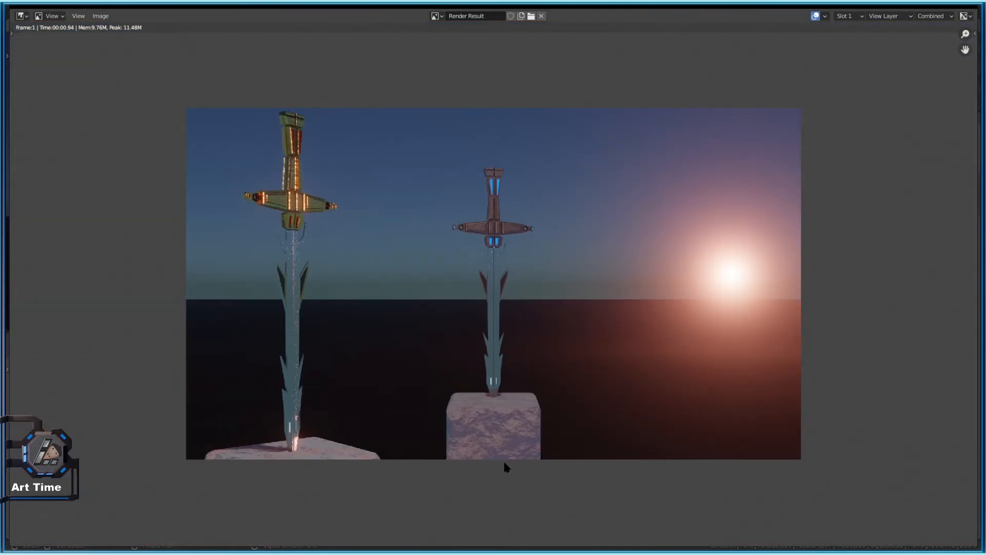
pyautogui.press('Escape')
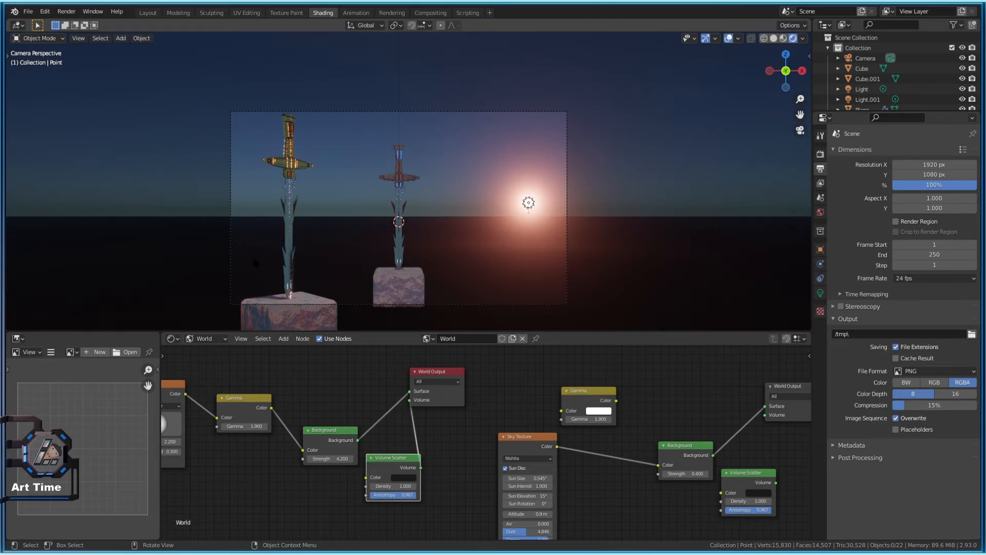
pyautogui.click(820, 183)
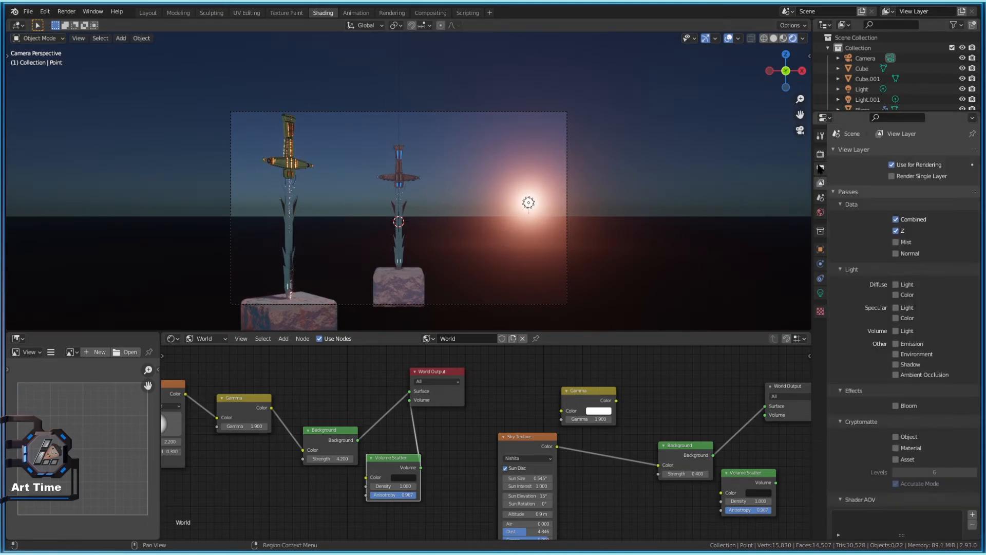
pyautogui.click(820, 153)
pyautogui.click(936, 152)
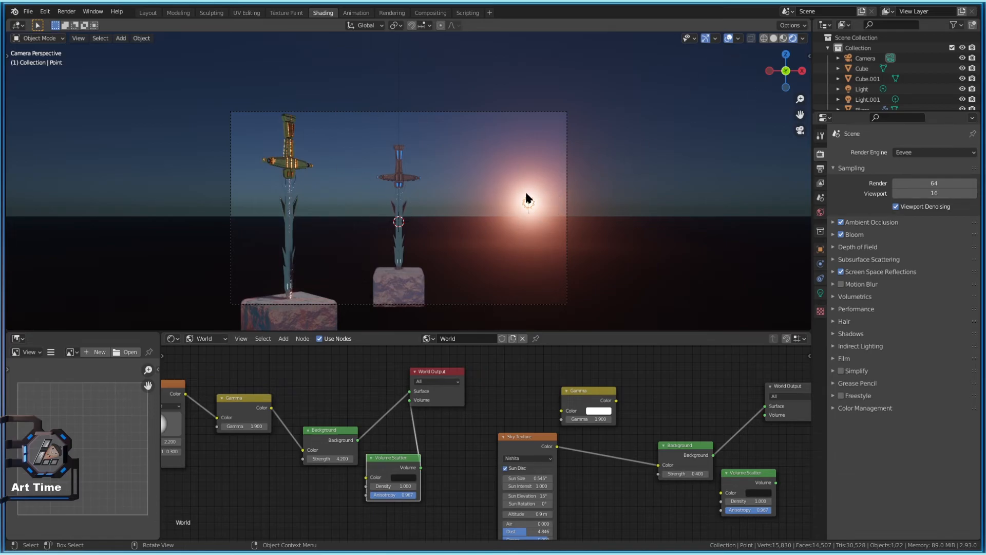
# Raise the point light along Z to just below the upper edge of the camera frame
pyautogui.press('g')
pyautogui.press('z')
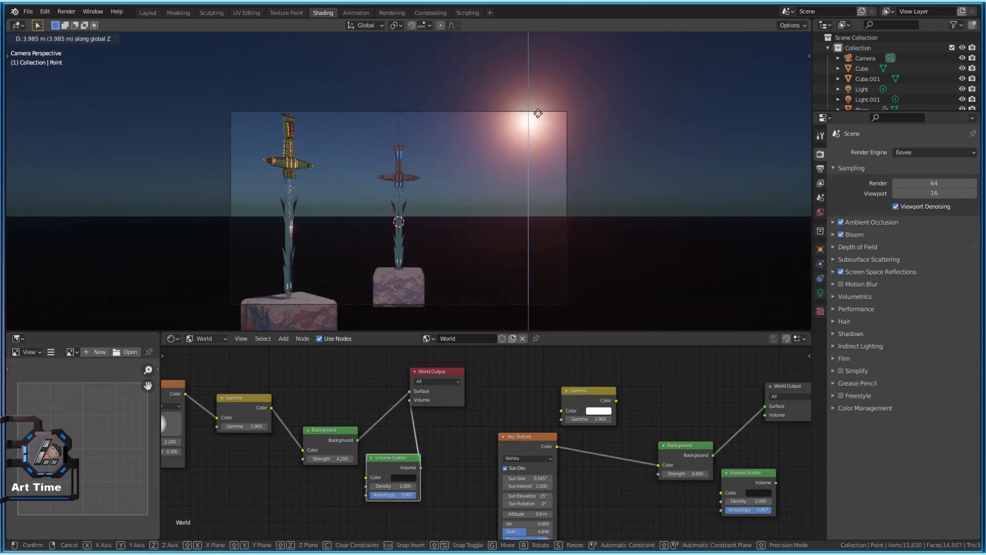
pyautogui.click(539, 125)
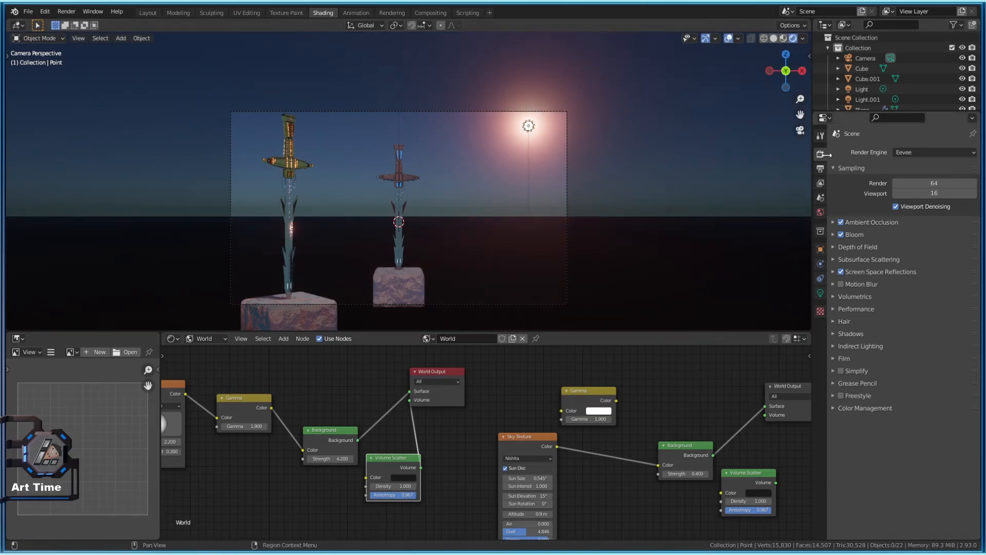
# Set the render engine to Cycles and lower the density of the Volume Scatter node connected to the active World Output
pyautogui.click(905, 153)
pyautogui.click(907, 187)
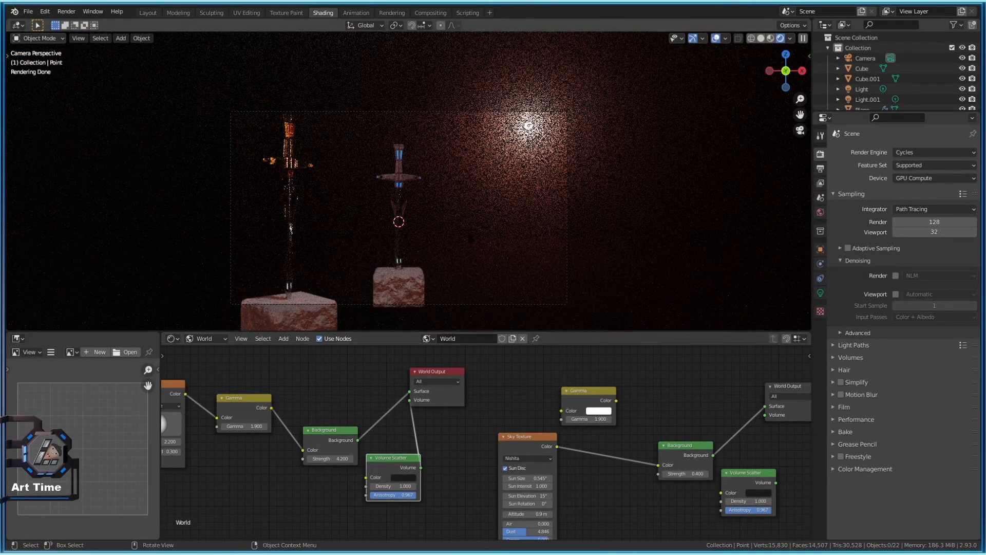
pyautogui.scroll(2, 411, 205)
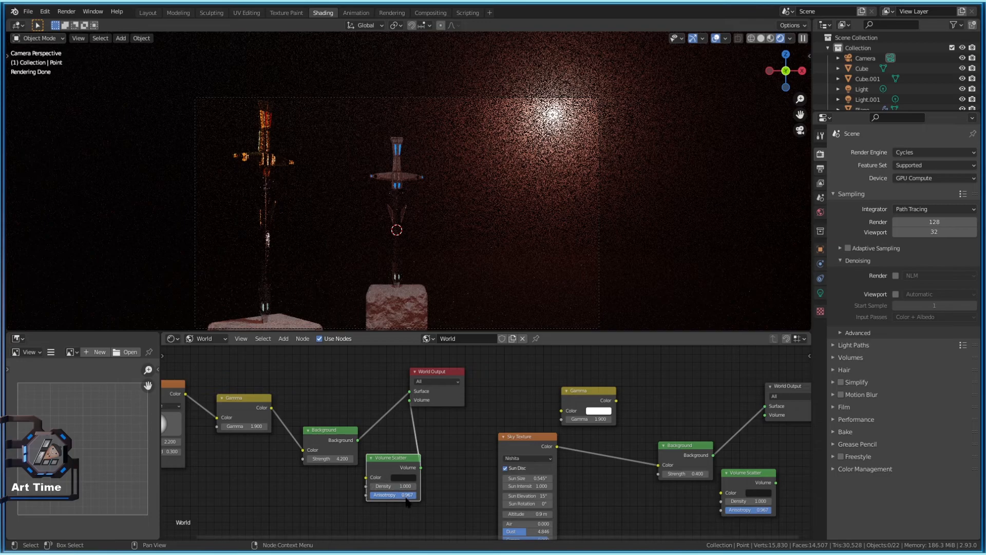
pyautogui.moveTo(405, 486); pyautogui.dragTo(386, 486)
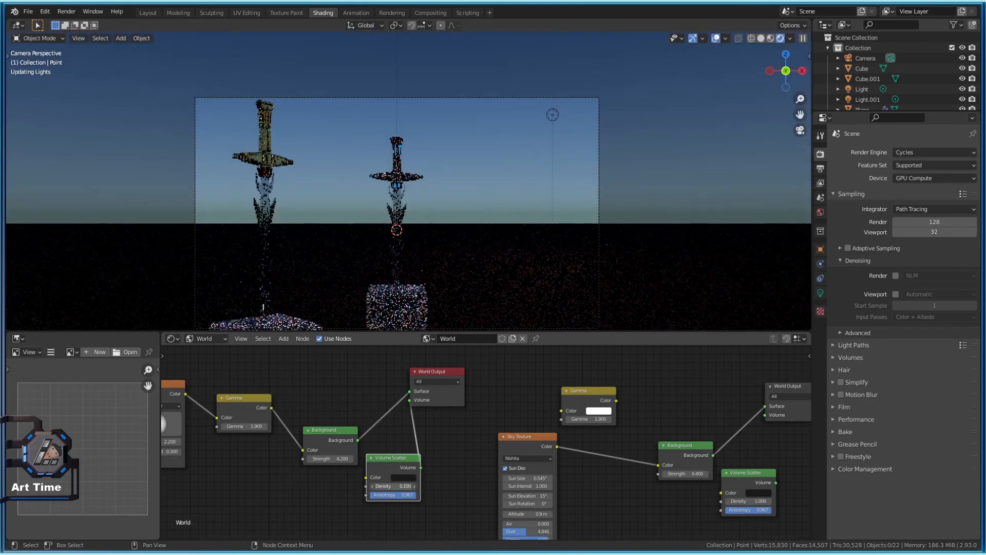
# Set the connected Volume Scatter node's density to 0.200 and switch the render engine back to Eevee
pyautogui.moveTo(396, 486); pyautogui.dragTo(400, 486)
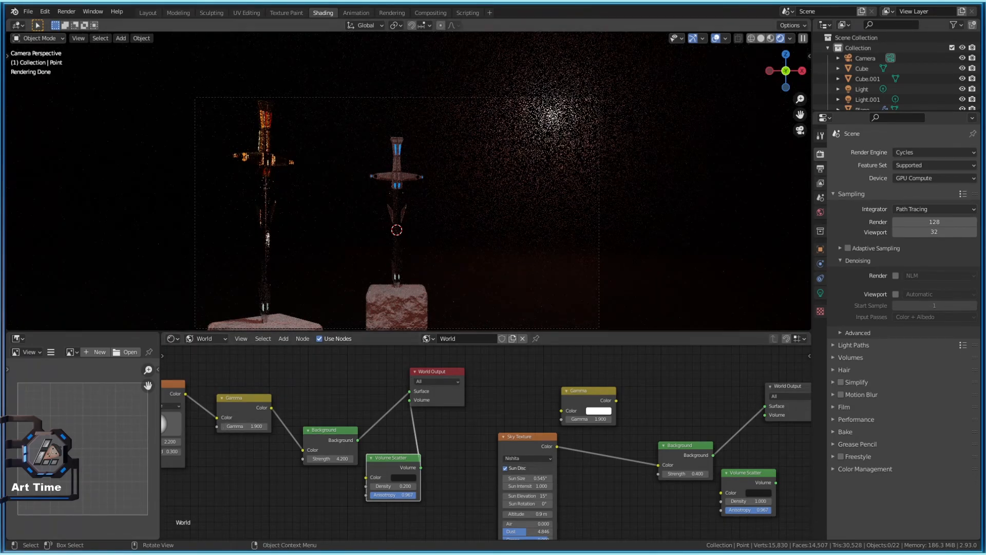
pyautogui.scroll(1, 439, 437)
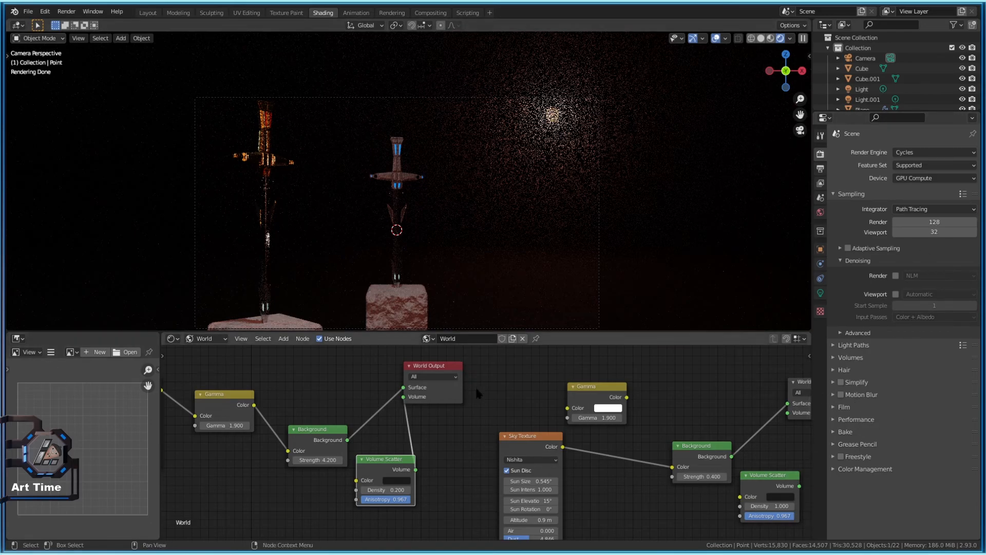
pyautogui.click(820, 293)
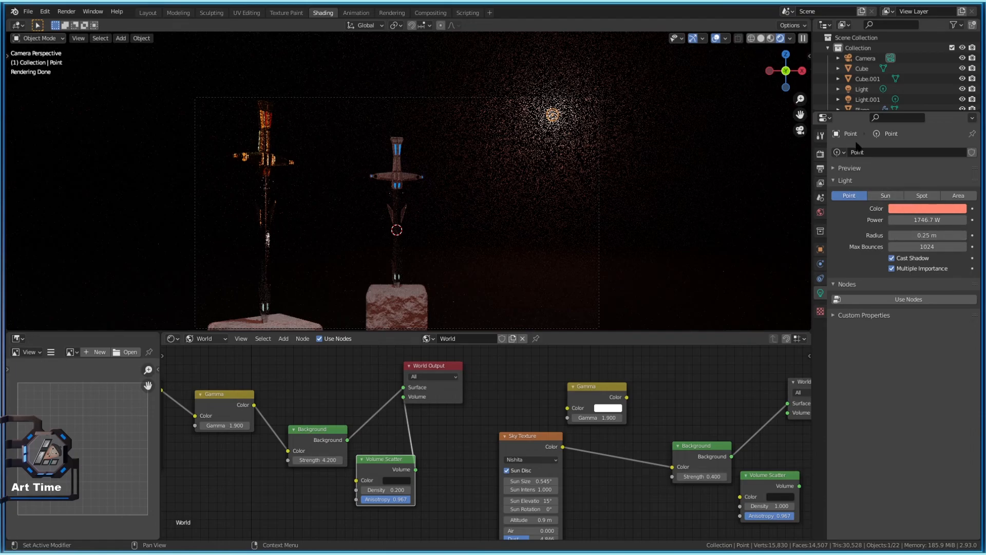
pyautogui.click(821, 154)
pyautogui.click(934, 154)
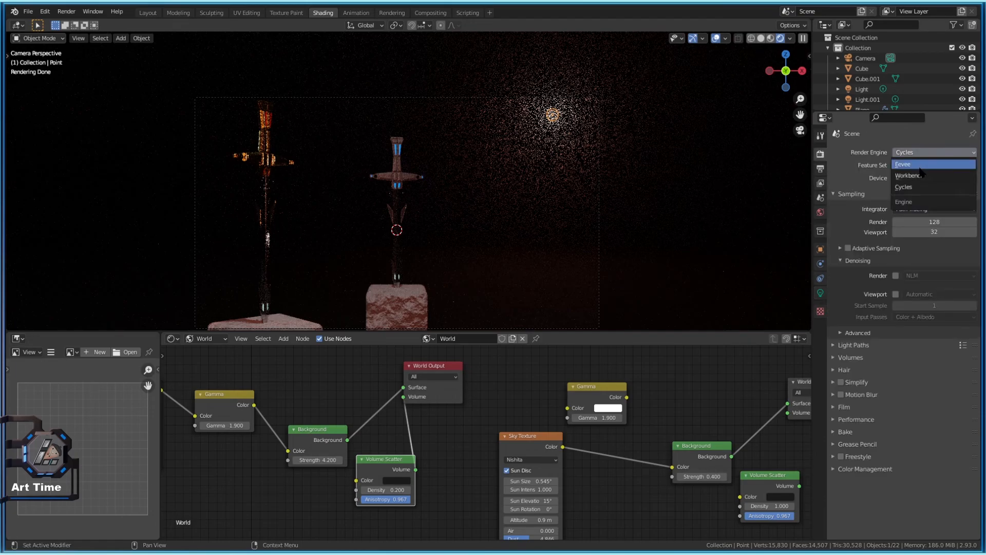
pyautogui.click(918, 165)
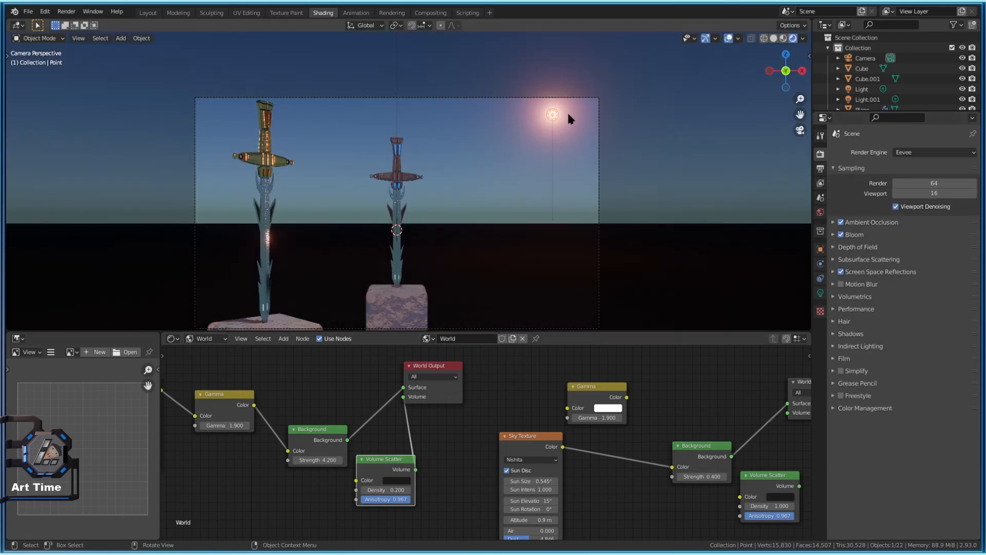
# Try a Volume Scatter density of 4.800 and a different point light color, and undo these changes
pyautogui.click(821, 293)
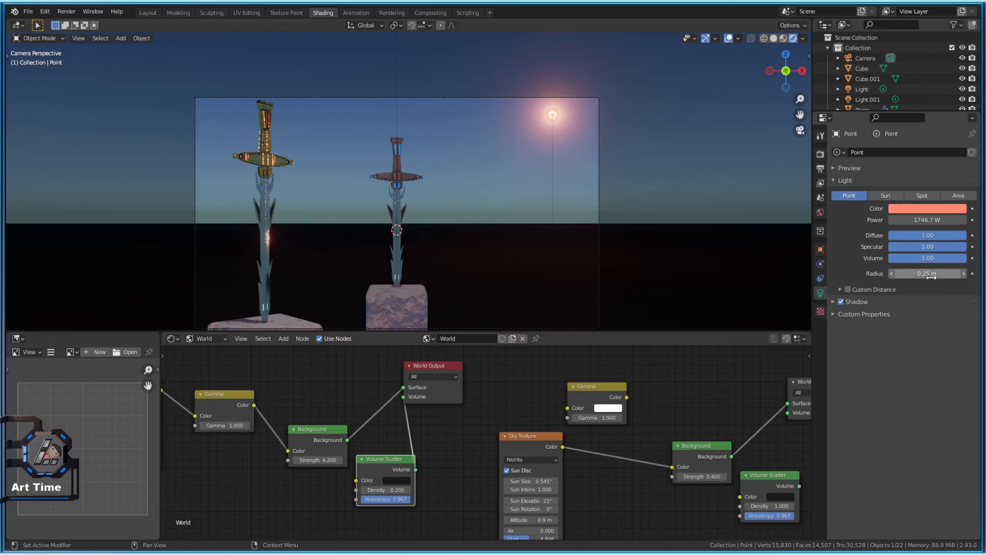
pyautogui.moveTo(388, 490); pyautogui.dragTo(412, 490)
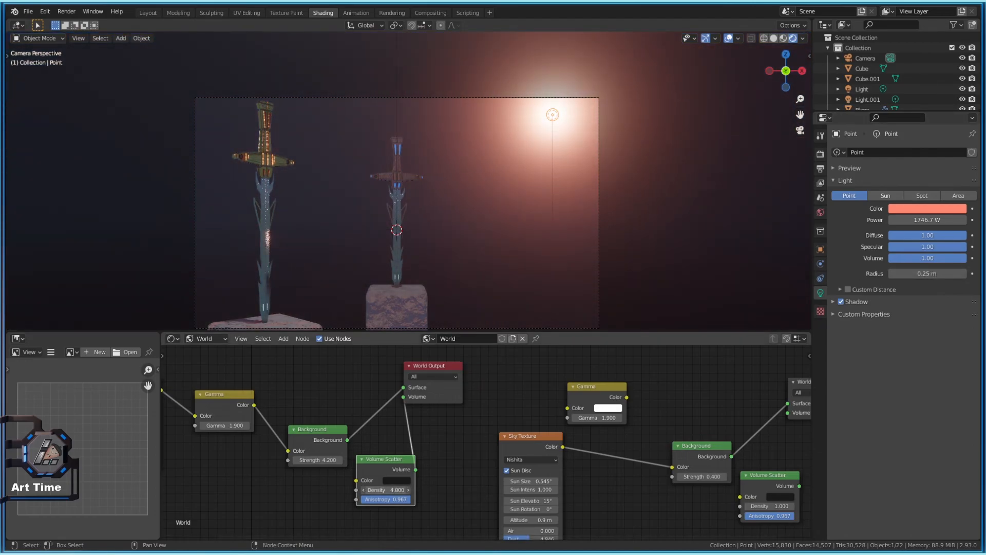
pyautogui.click(402, 481)
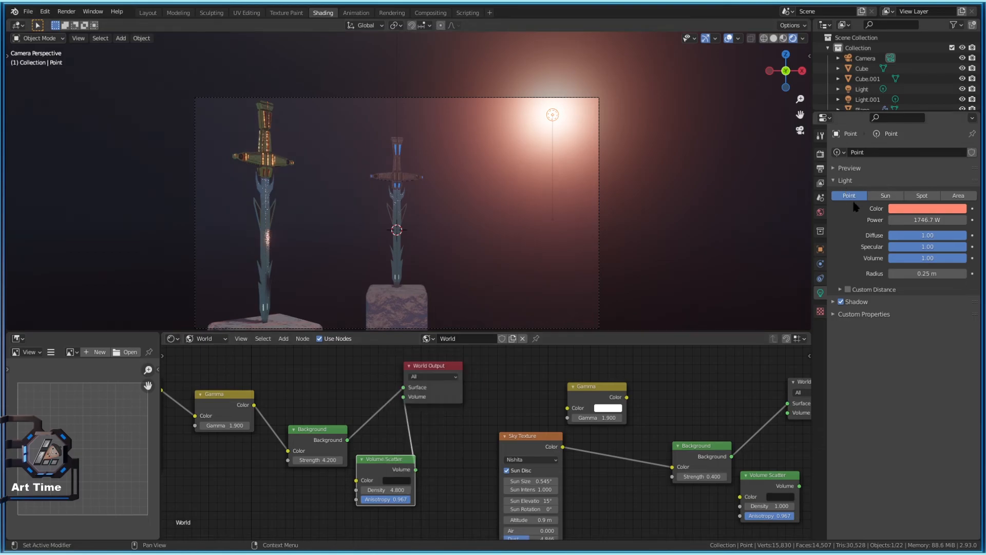
pyautogui.click(918, 208)
pyautogui.moveTo(914, 127)
pyautogui.mouseDown()
pyautogui.moveTo(913, 115)
pyautogui.moveTo(895, 143)
pyautogui.moveTo(907, 146)
pyautogui.moveTo(896, 143)
pyautogui.moveTo(907, 126)
pyautogui.mouseUp()
pyautogui.click(548, 102)
pyautogui.hotkey('ctrl', 'z')
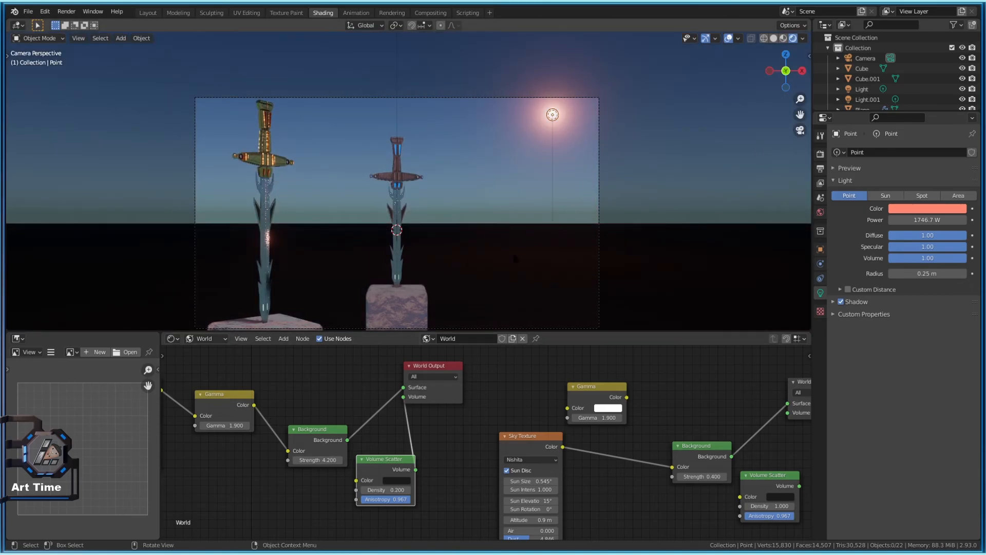
# Try brightening the base color of the shared blade material, Material.016, on the smaller sword
pyautogui.click(397, 252)
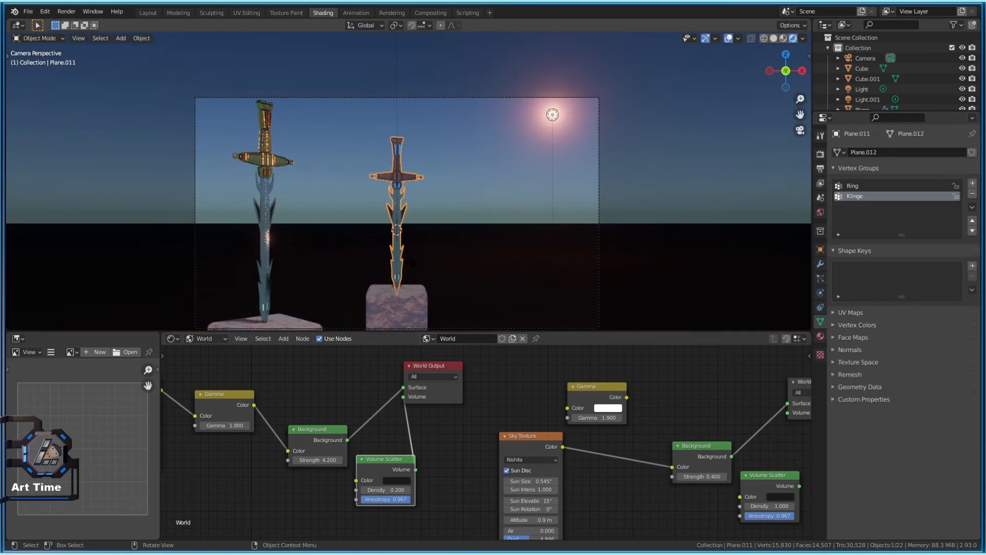
pyautogui.click(820, 336)
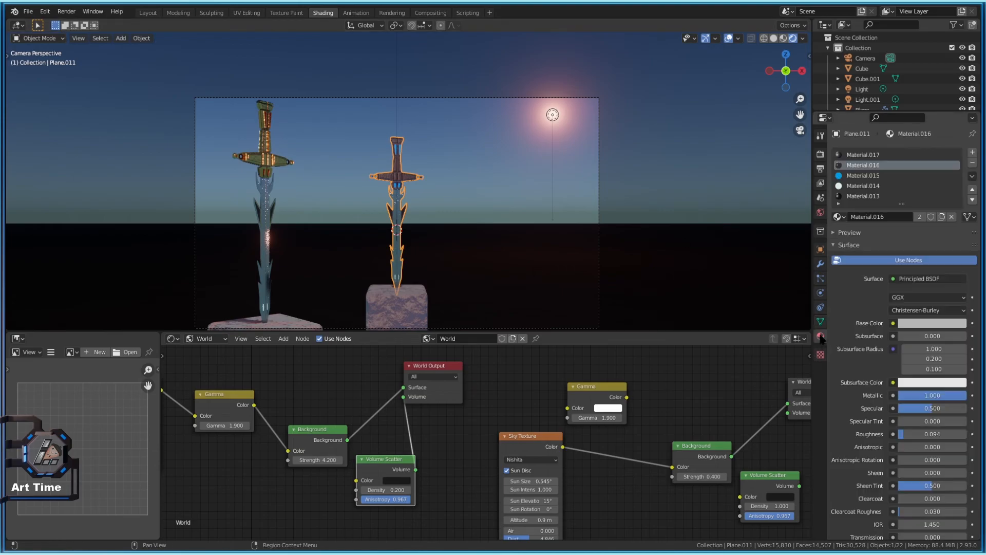
pyautogui.click(932, 323)
pyautogui.moveTo(959, 213); pyautogui.dragTo(959, 176)
# Give the gold-hilted sword its own copy of Material.016 with a white base color, and darken the smaller sword's blade base color
pyautogui.click(265, 215)
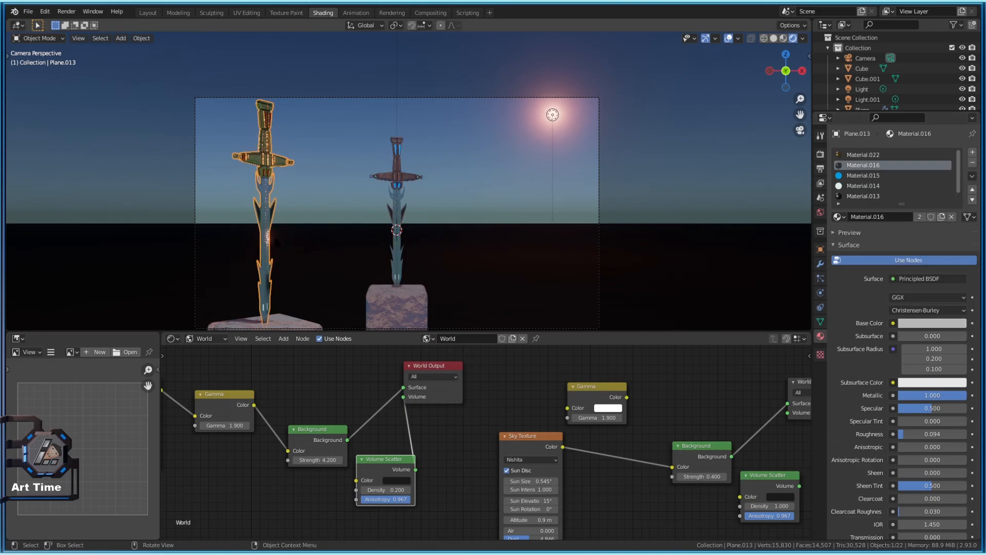
pyautogui.click(934, 323)
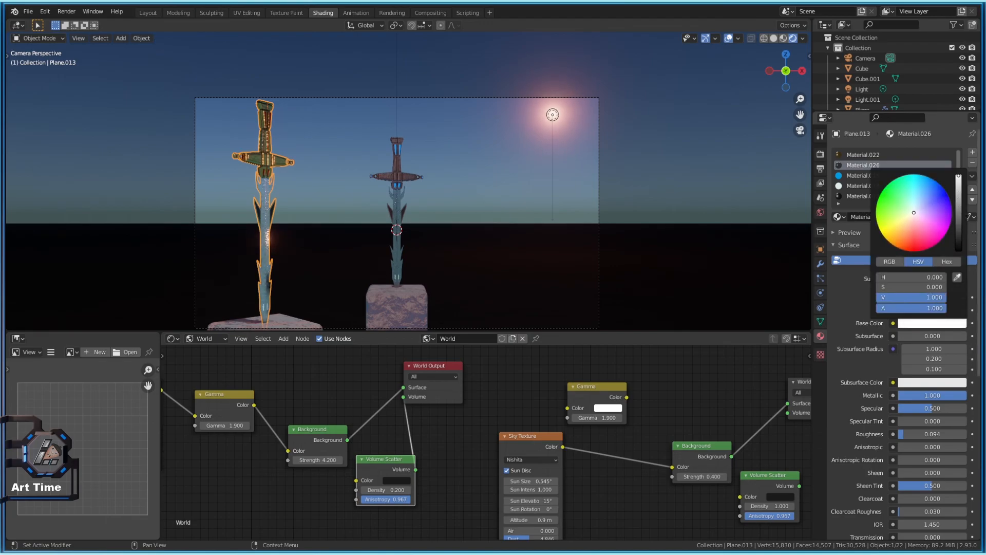
pyautogui.click(396, 221)
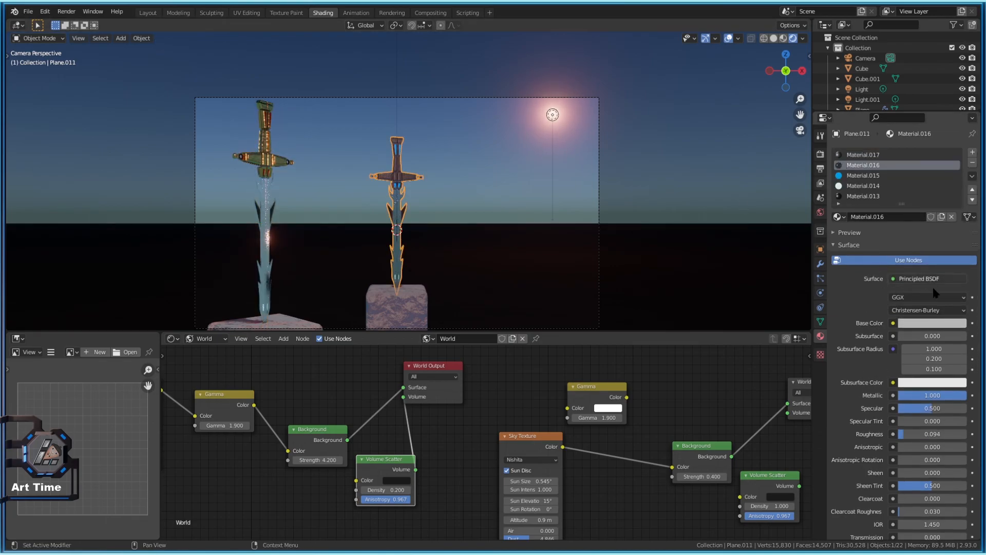
pyautogui.click(936, 323)
pyautogui.moveTo(959, 211); pyautogui.dragTo(959, 234)
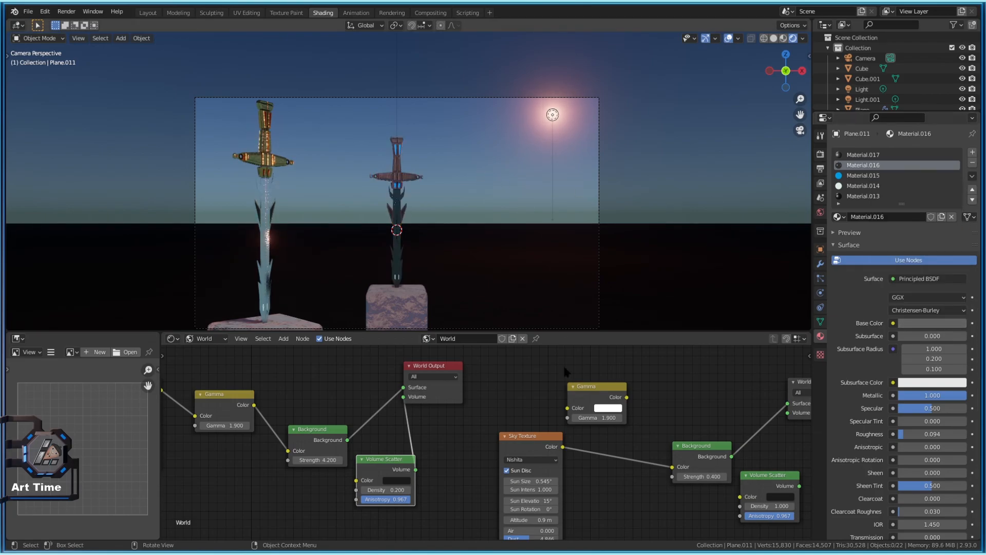
# Lower the connected Background node's strength to 1.300 and set the Hosek / Wilkie Sky Texture's turbidity to 9.900
pyautogui.click(407, 178)
pyautogui.moveTo(514, 396); pyautogui.dragTo(409, 376, button='middle')
pyautogui.scroll(1, 408, 376)
pyautogui.scroll(4, 409, 181)
pyautogui.scroll(-4, 409, 181)
pyautogui.click(481, 231)
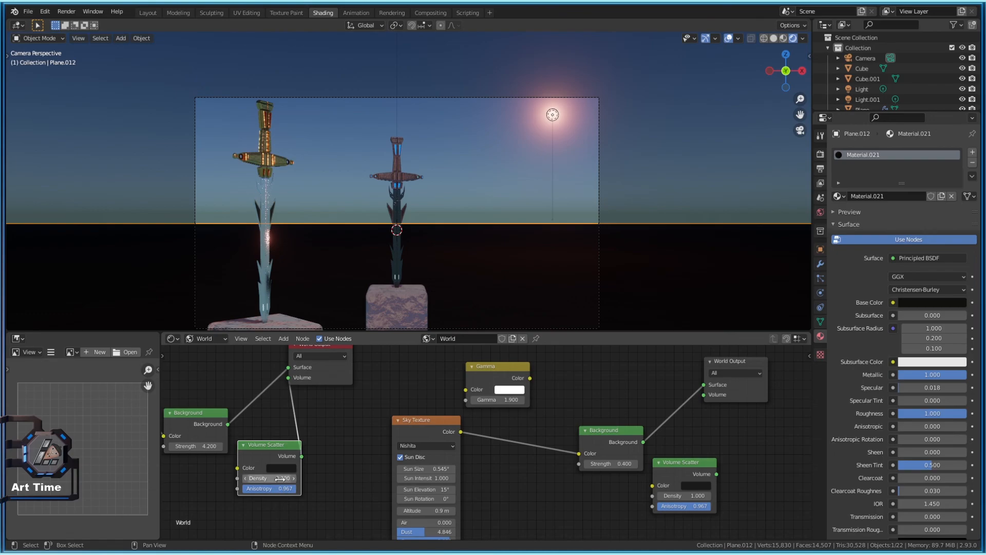
pyautogui.moveTo(207, 446); pyautogui.dragTo(170, 447)
pyautogui.moveTo(205, 477); pyautogui.dragTo(355, 475, button='middle')
pyautogui.moveTo(236, 424); pyautogui.dragTo(298, 425)
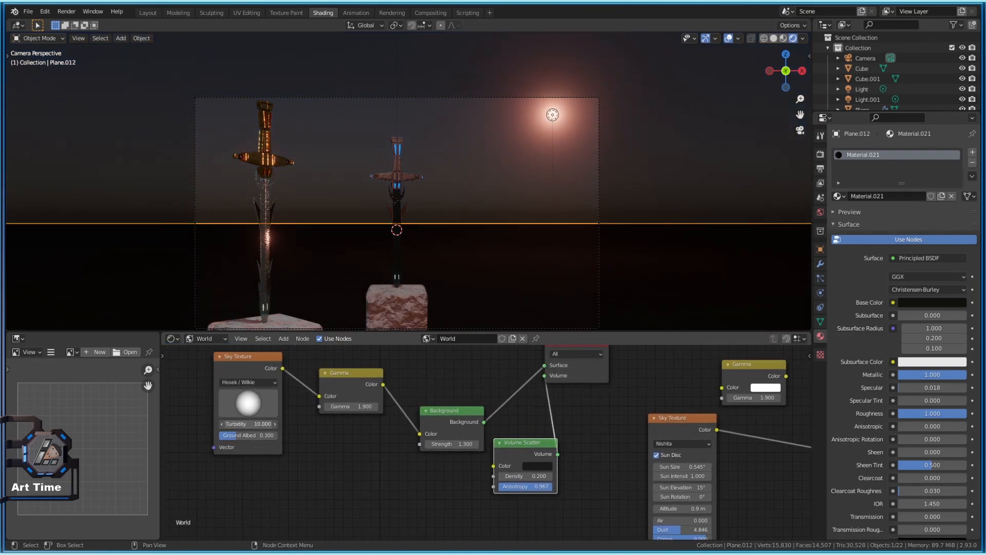
pyautogui.click(486, 193)
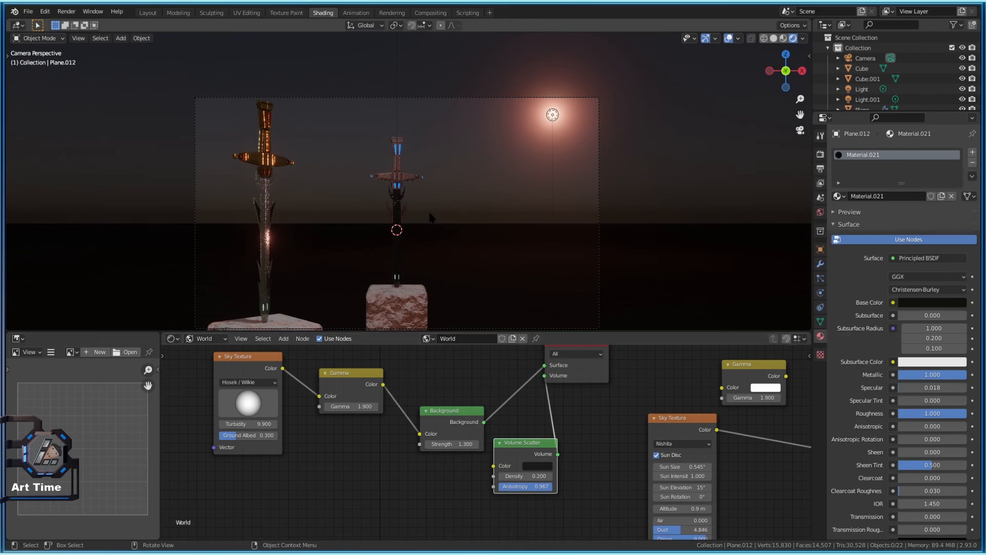
# Render the scene with the darker sky, examine the image, and start another render
pyautogui.press('F12')
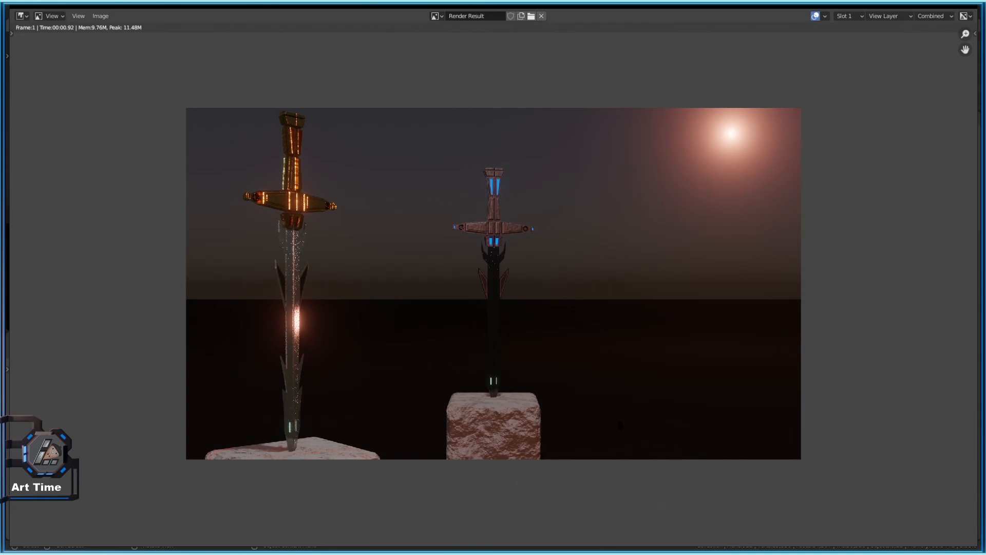
pyautogui.press('Escape')
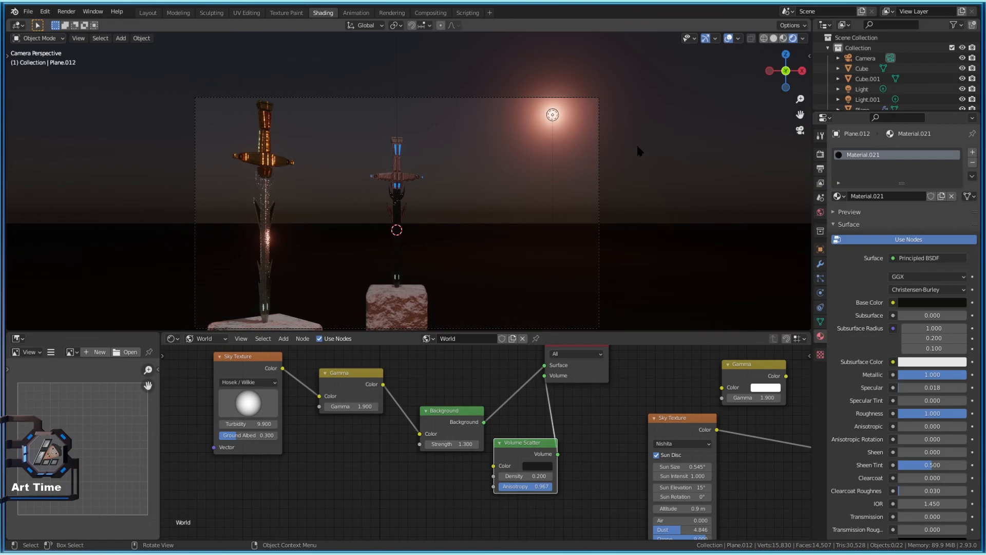
pyautogui.press('F12')
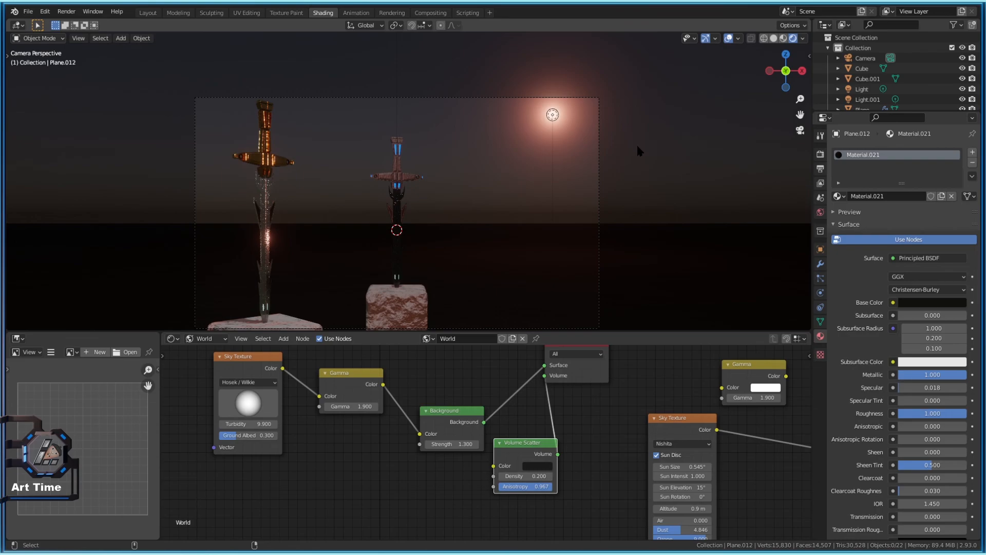